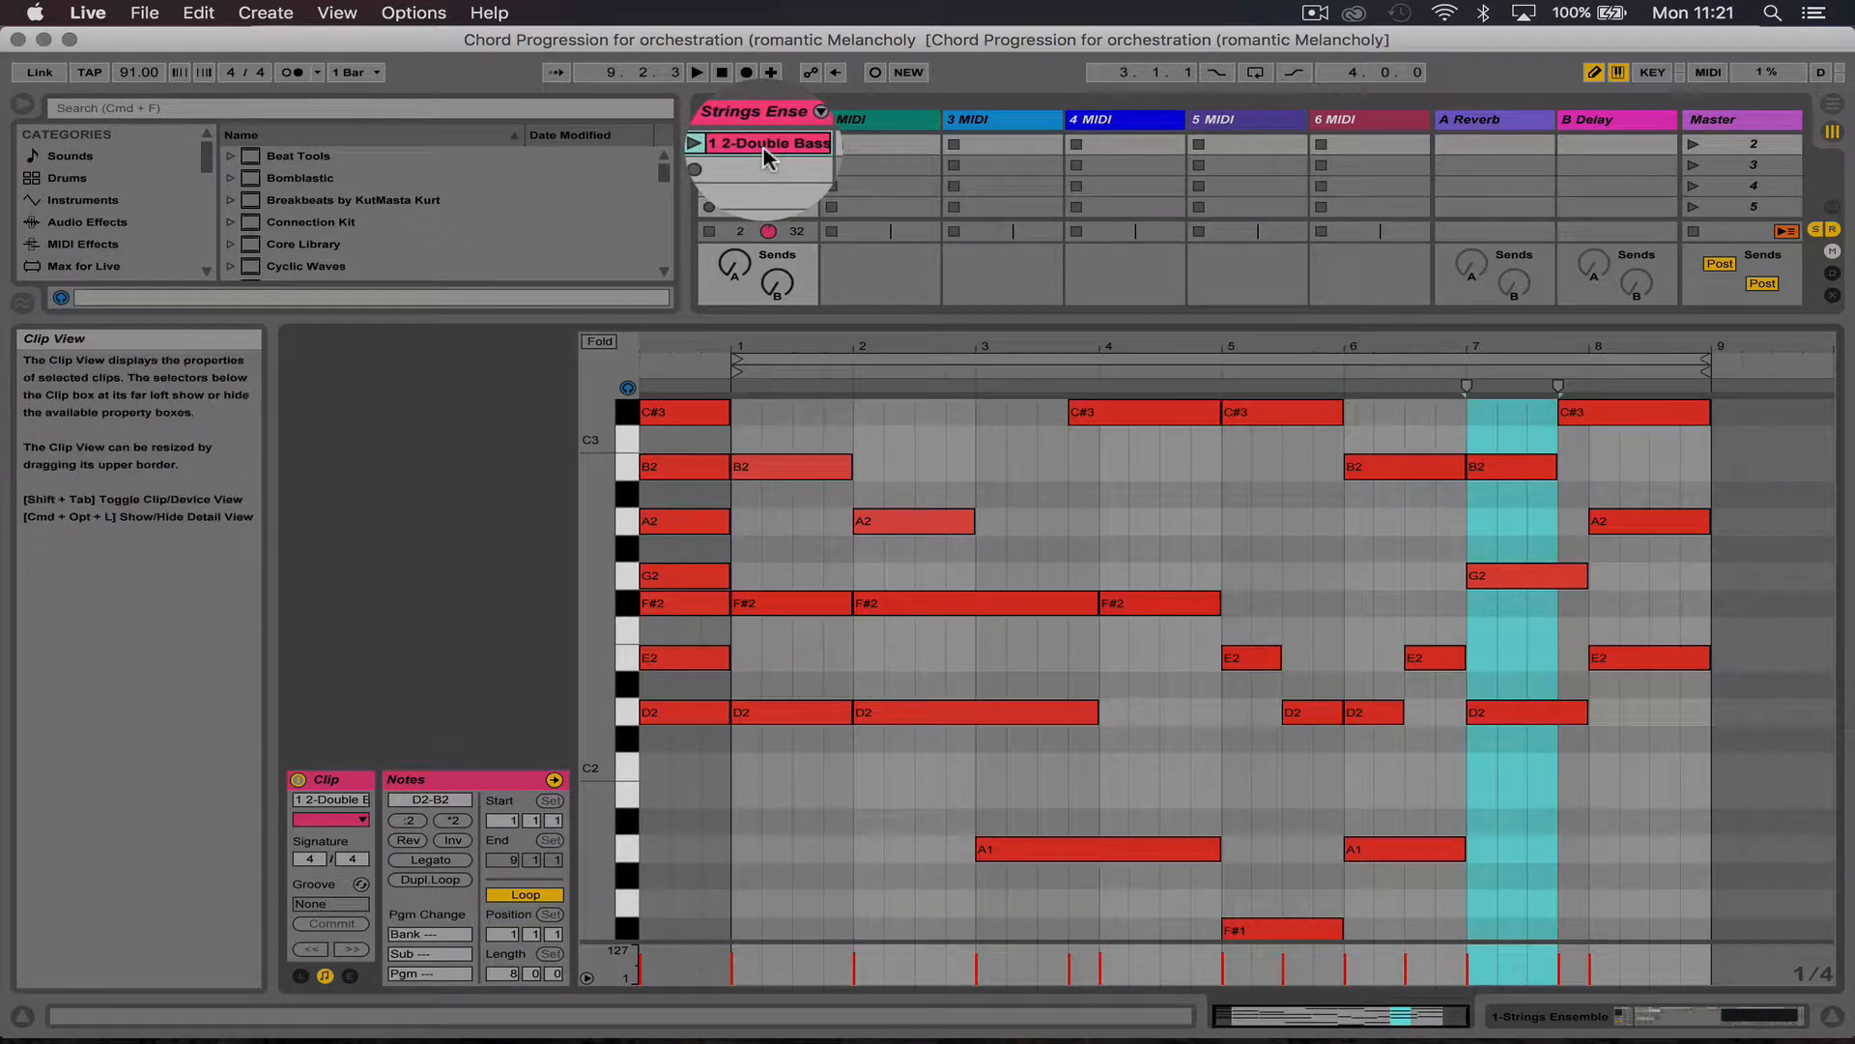
Step: Load Violin Section.adg from the Orchestral Strings pack onto both the 2 MIDI and 3 MIDI tracks
left_click(1295, 703)
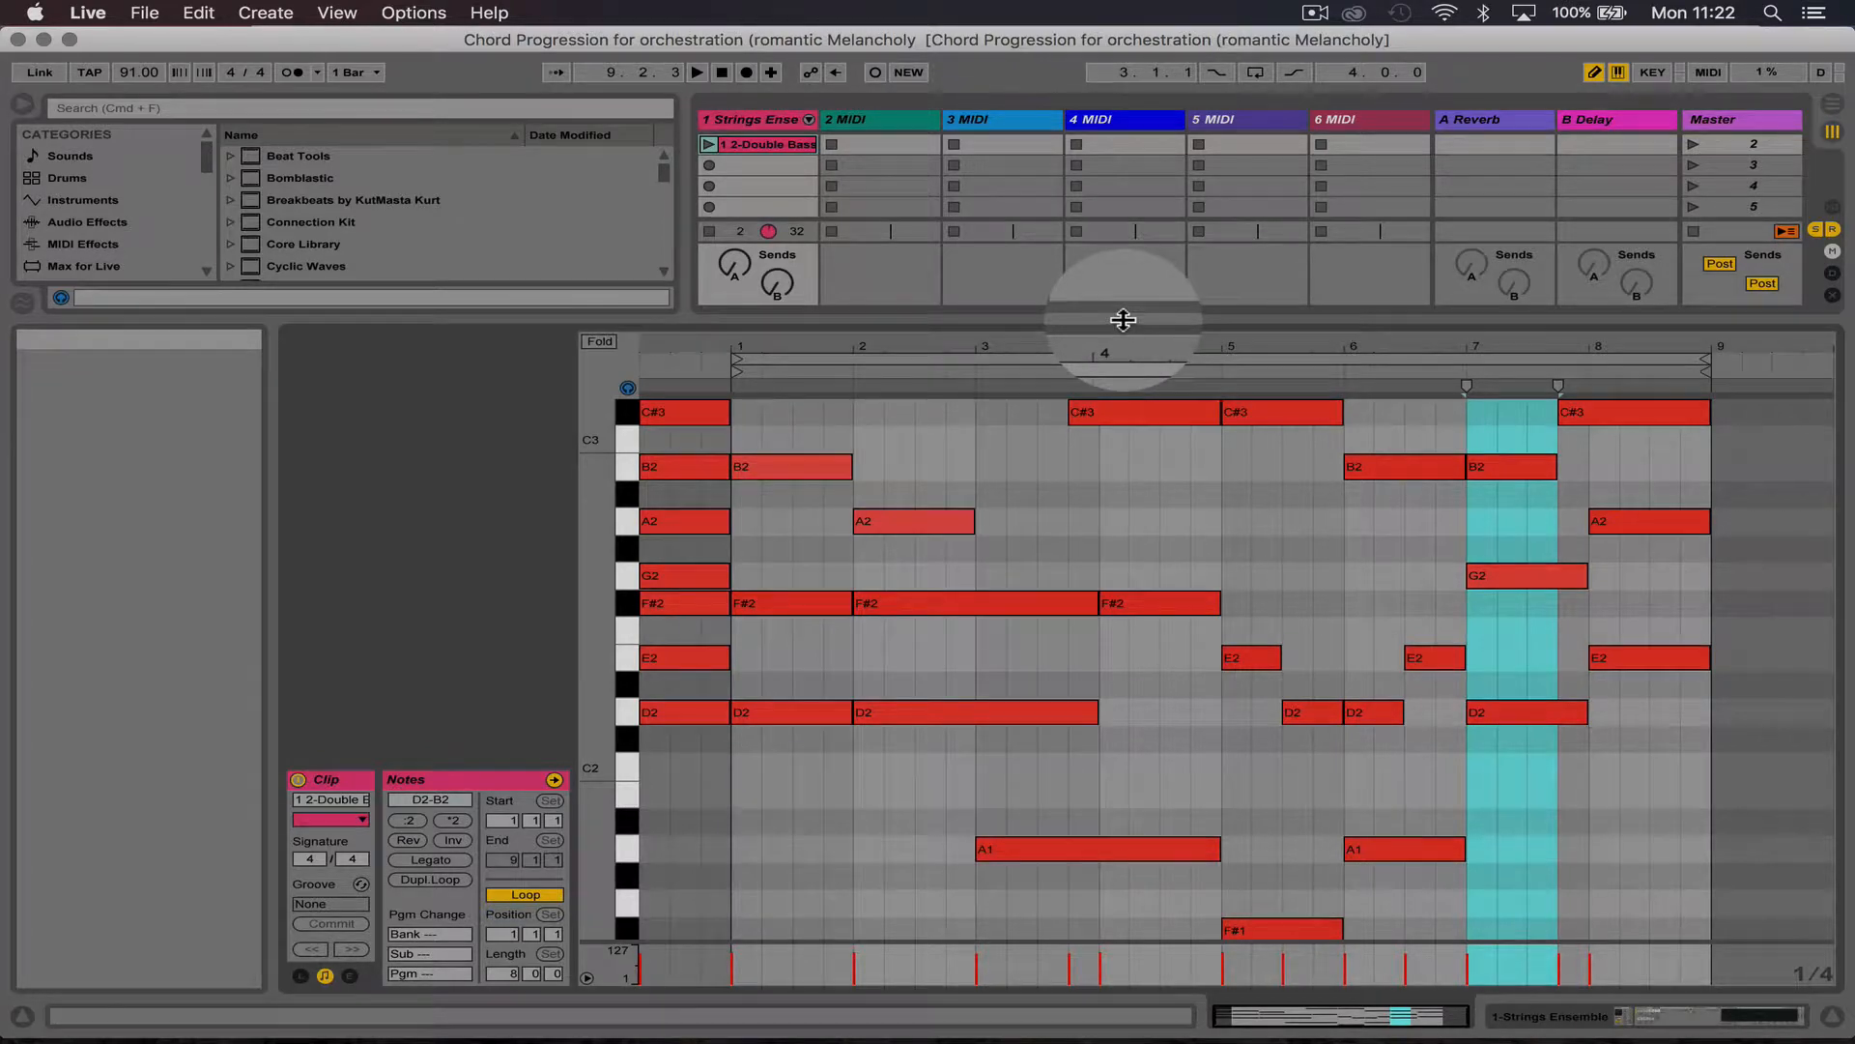
left_click_drag(1123, 319, 1085, 531)
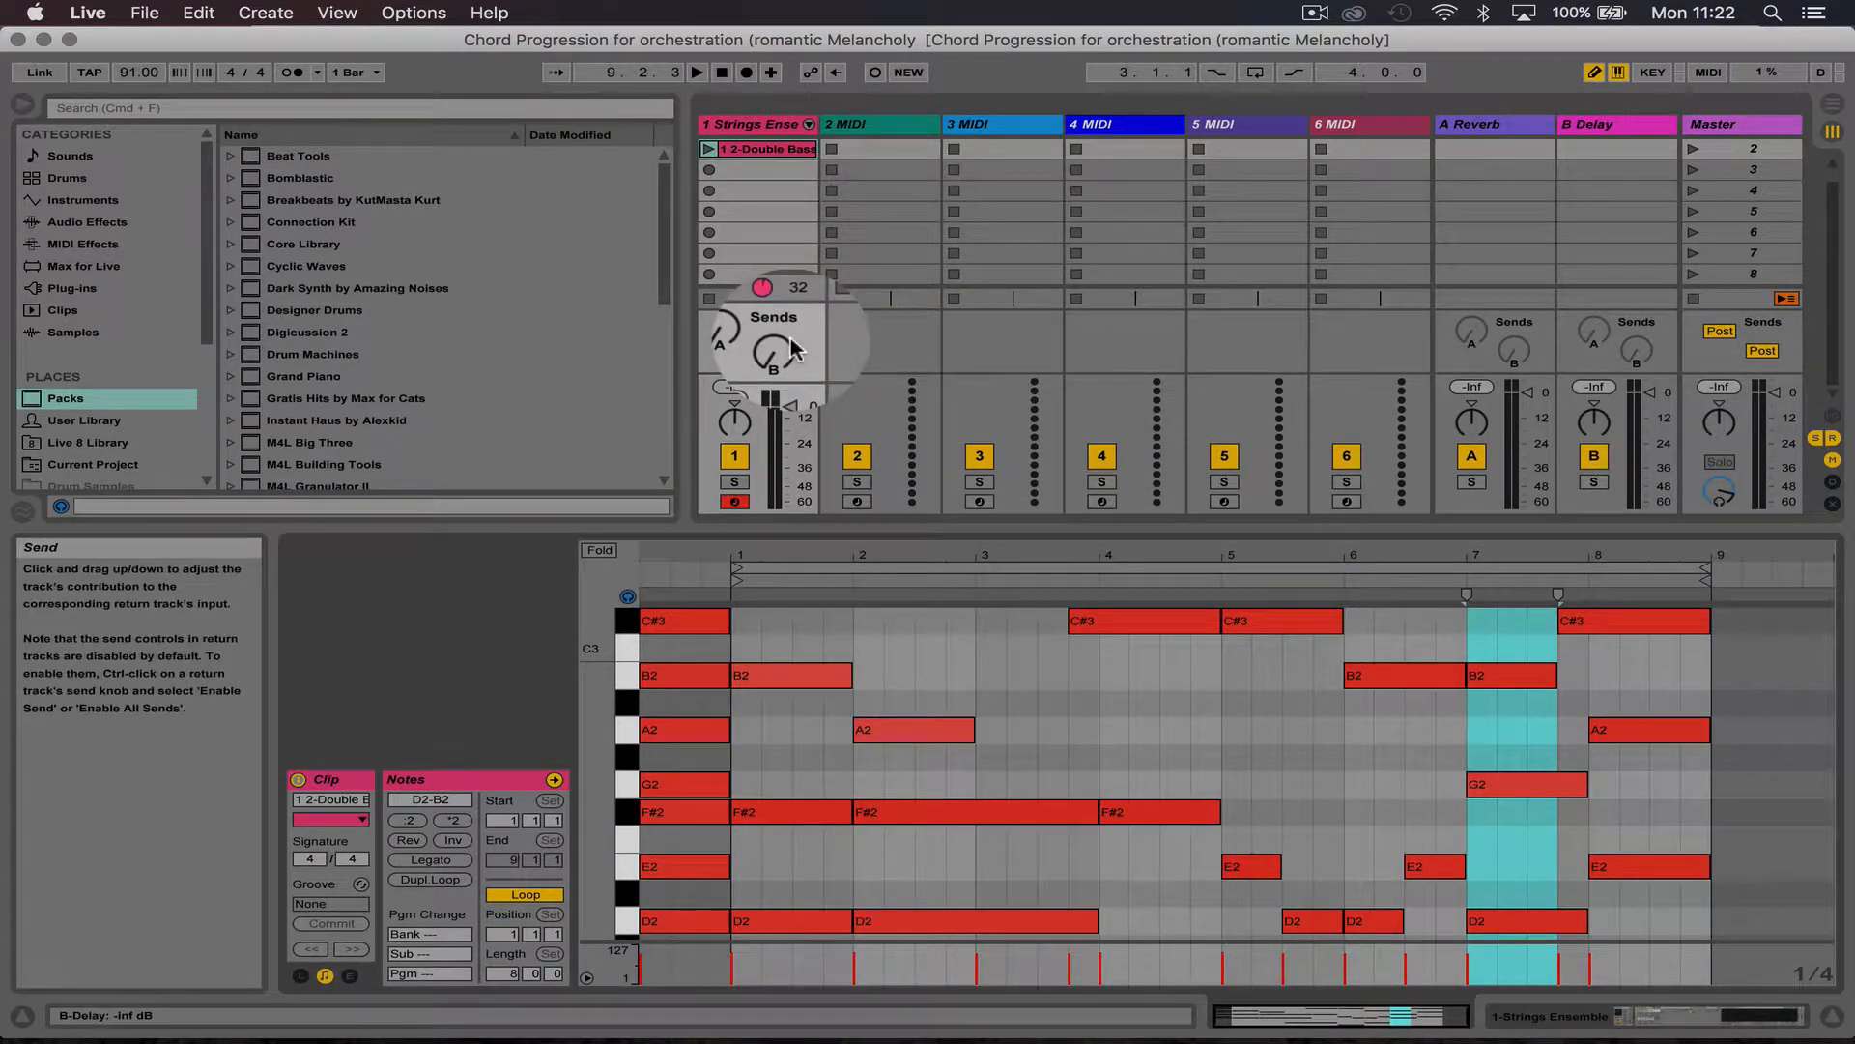
scroll(435, 468, "down", 4)
left_click(435, 466)
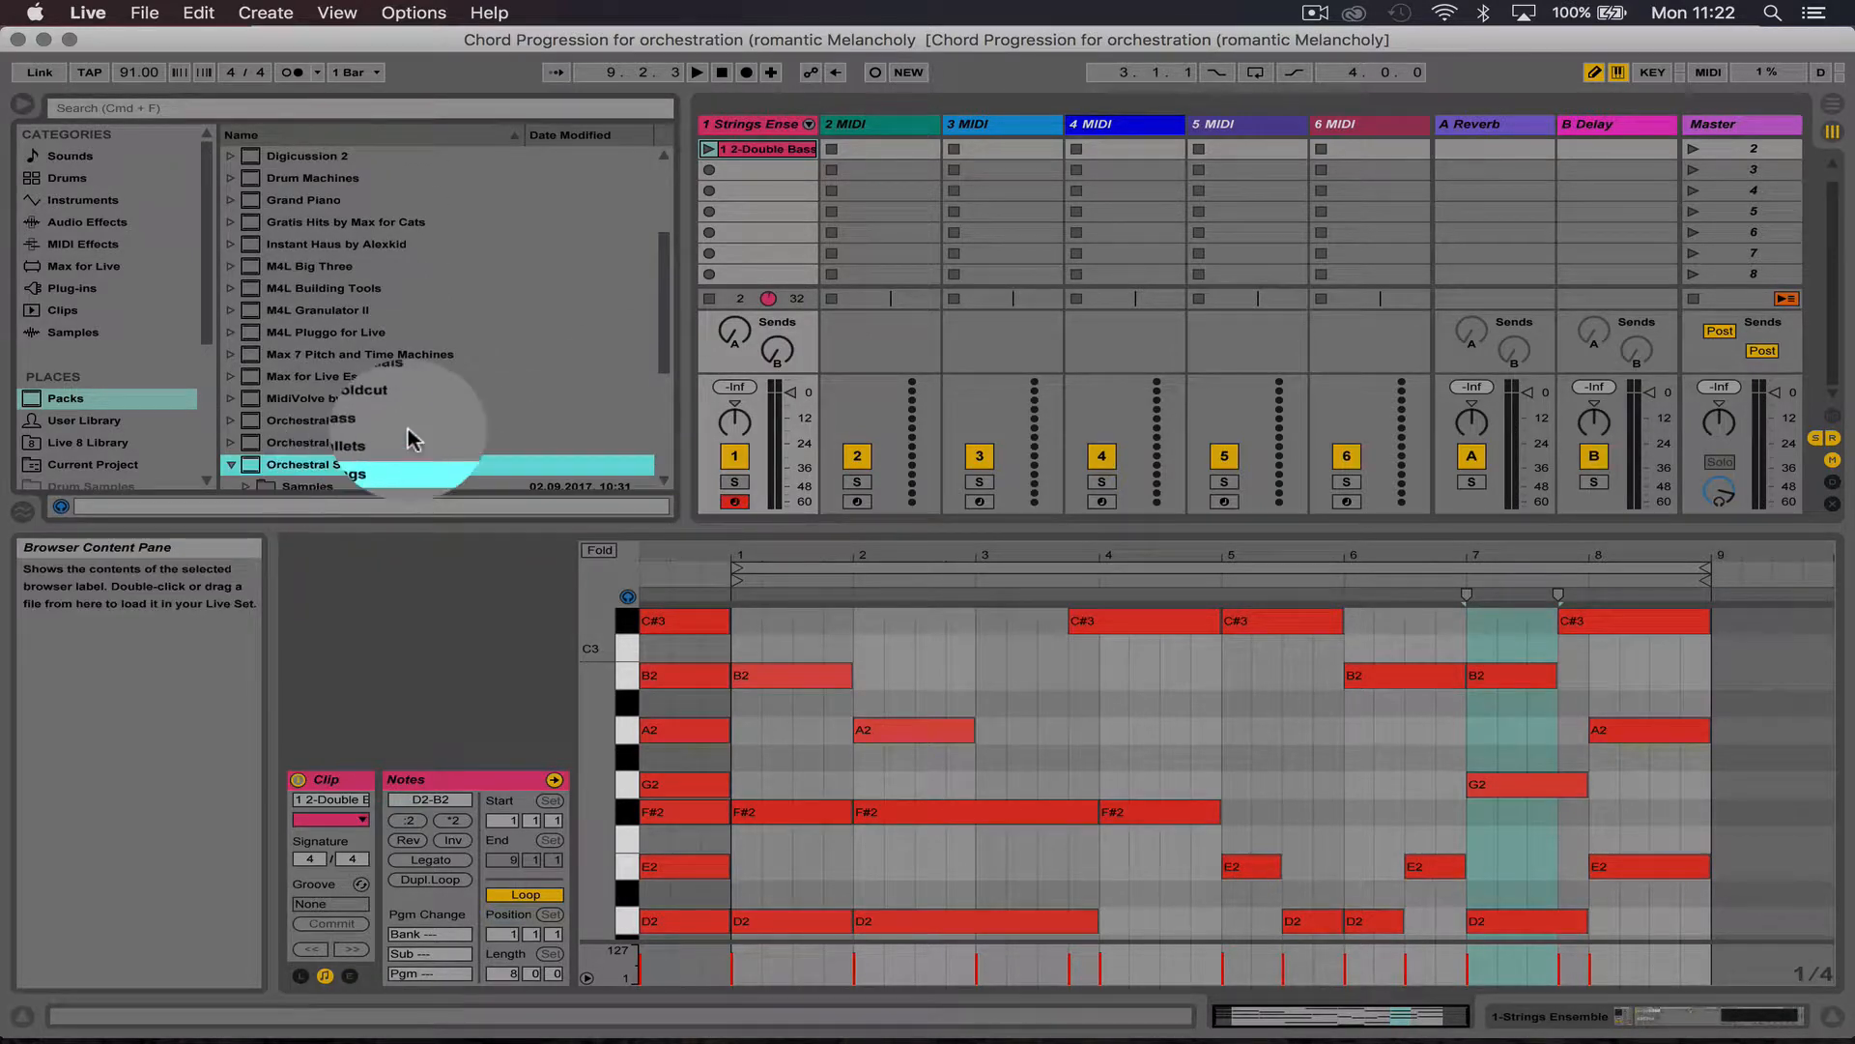
scroll(408, 427, "down", 5)
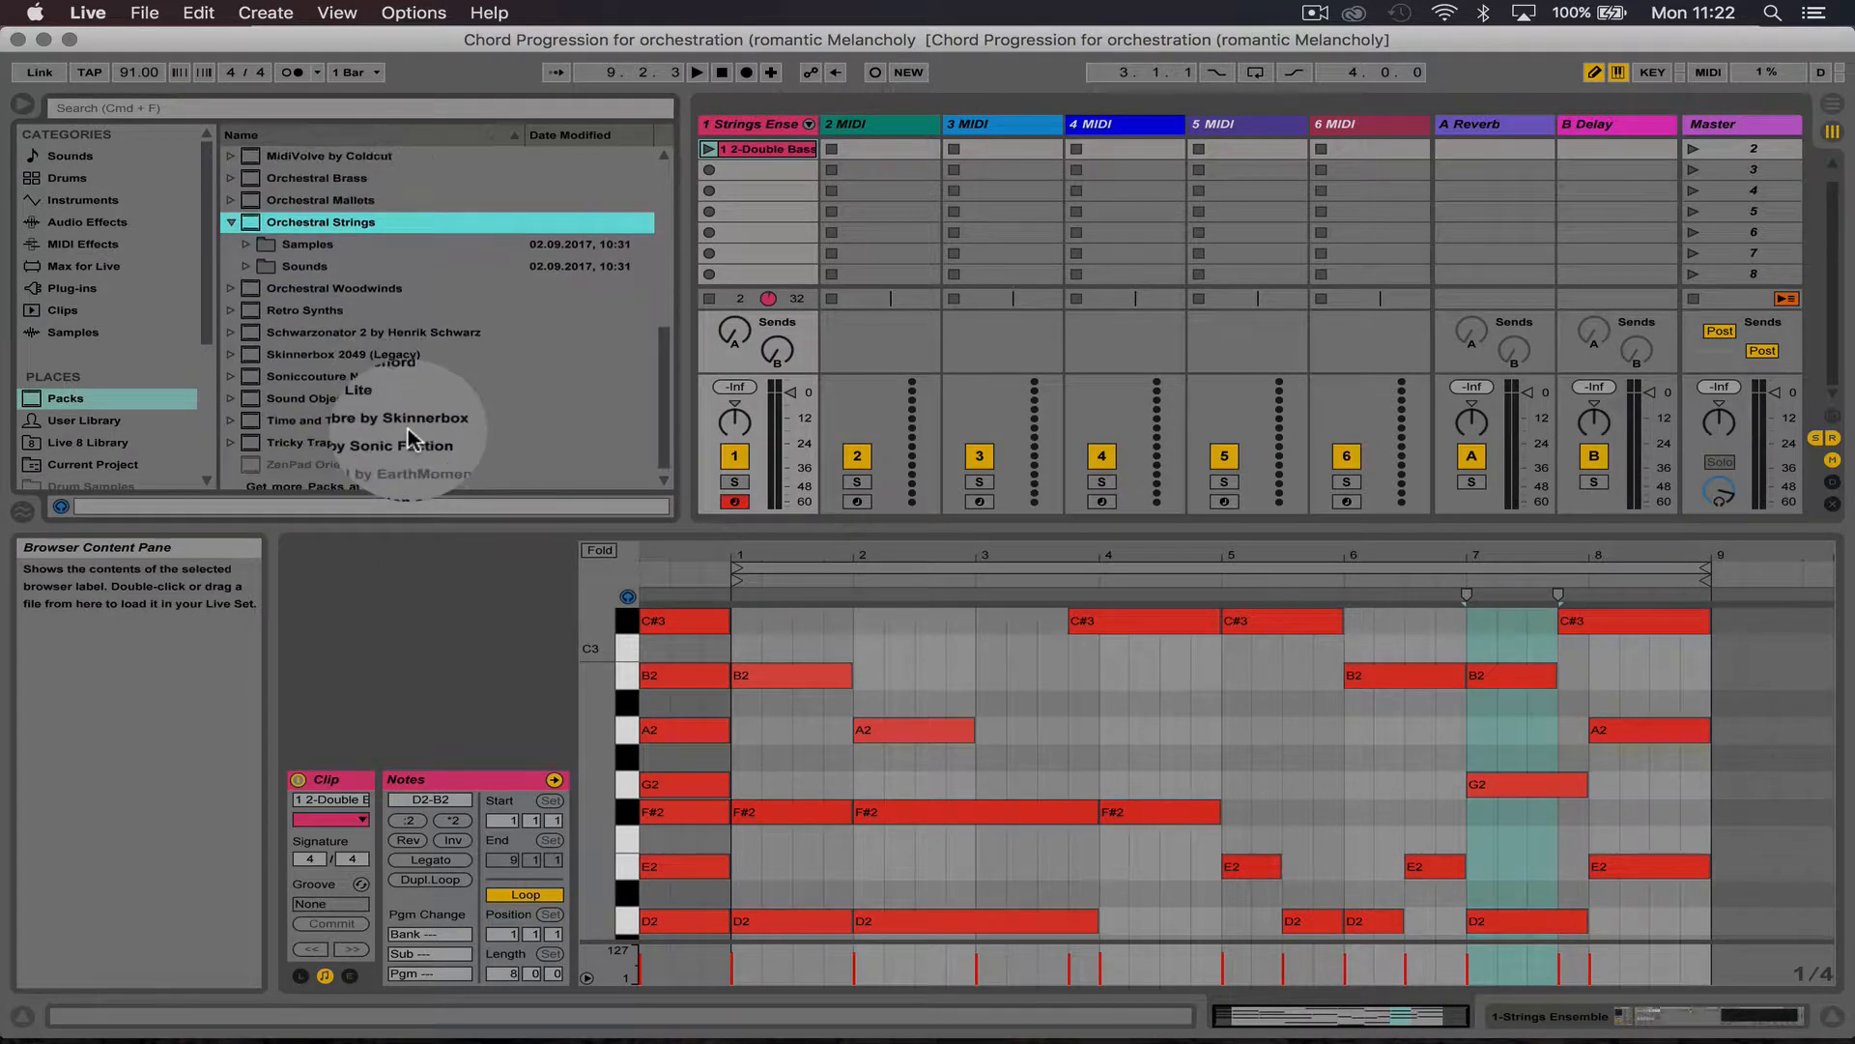
left_click(247, 266)
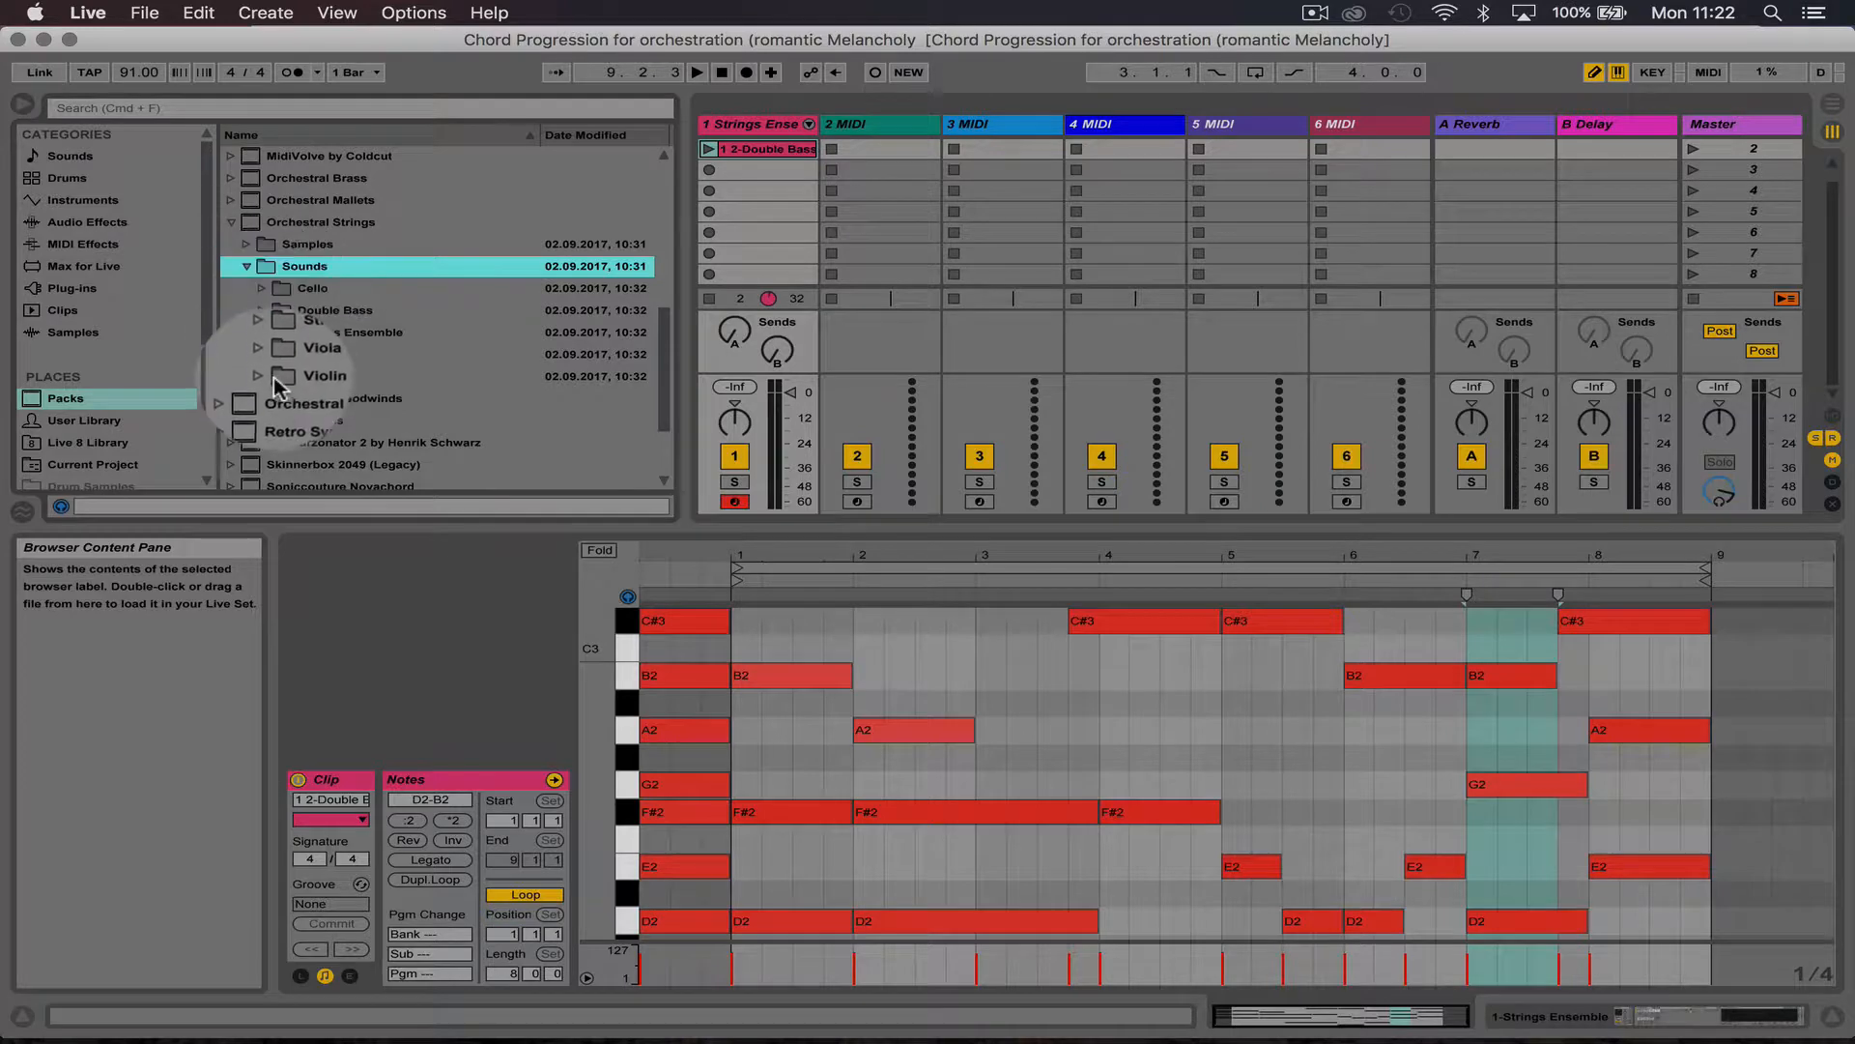
left_click(258, 376)
scroll(412, 426, "down", 2)
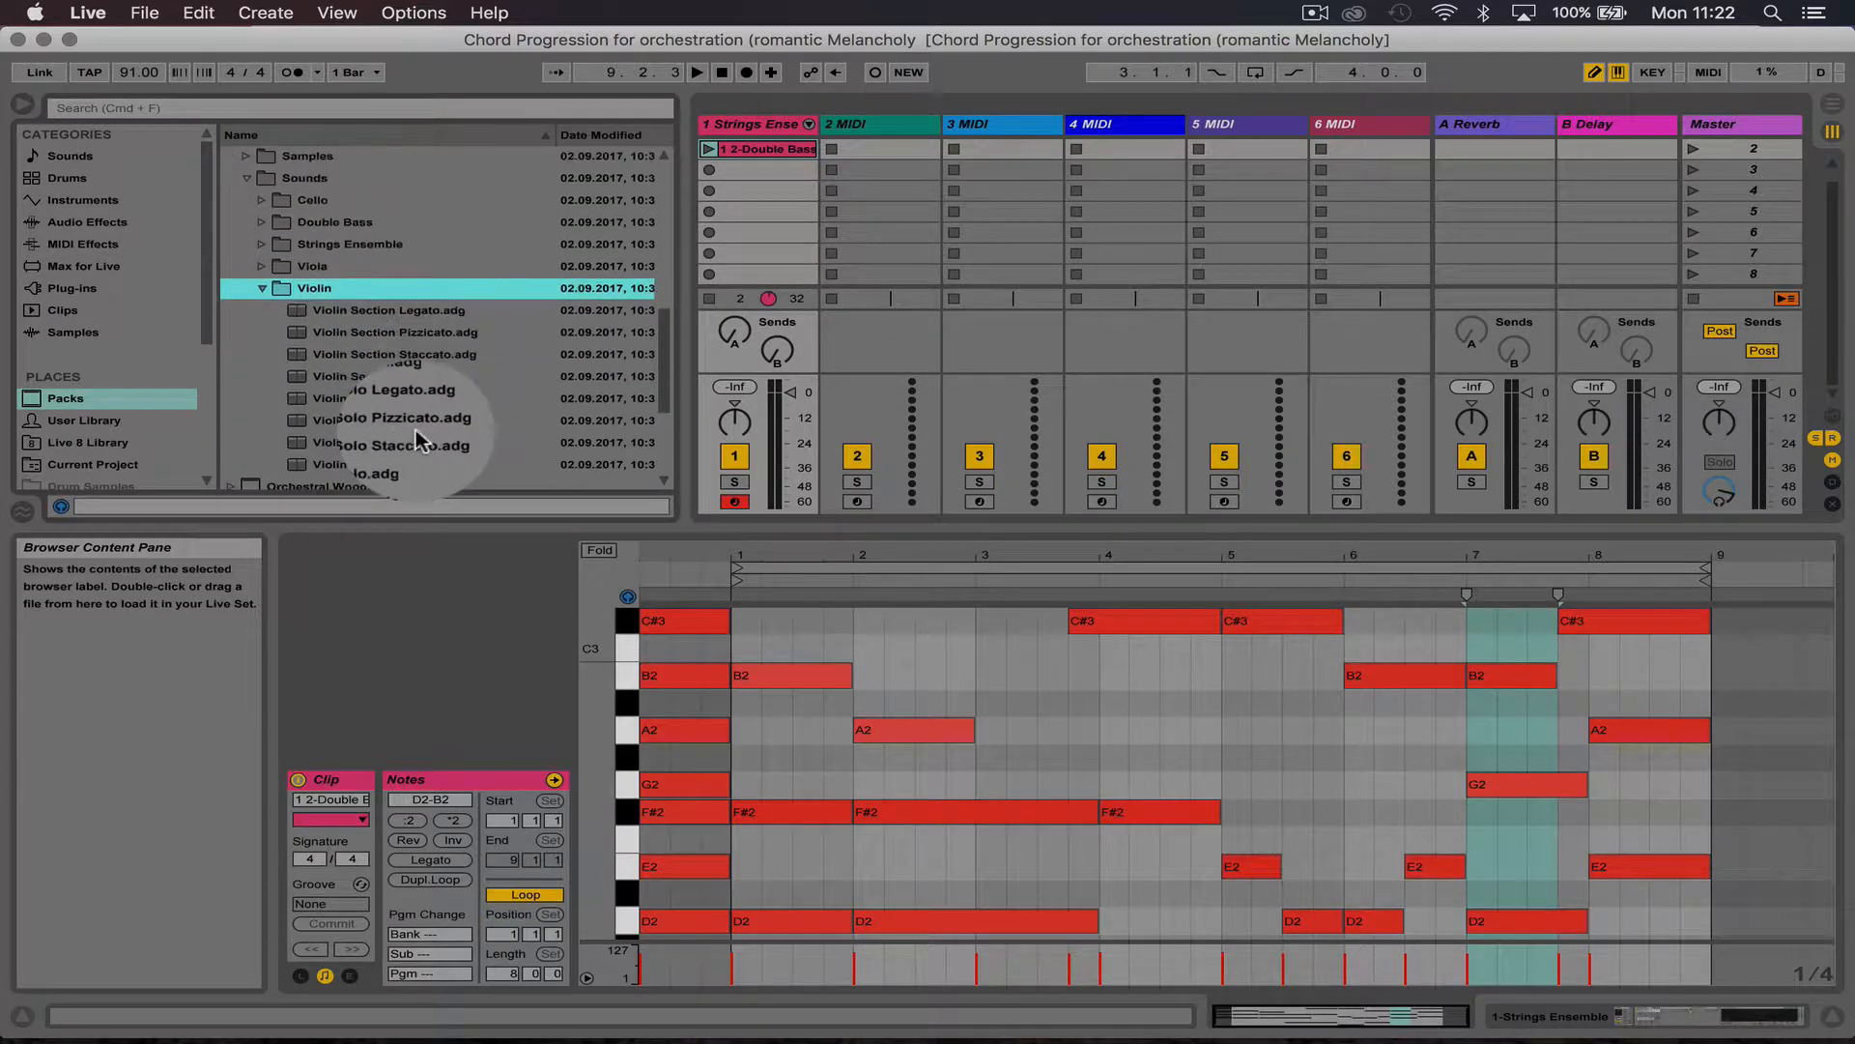
left_click_drag(371, 376, 876, 125)
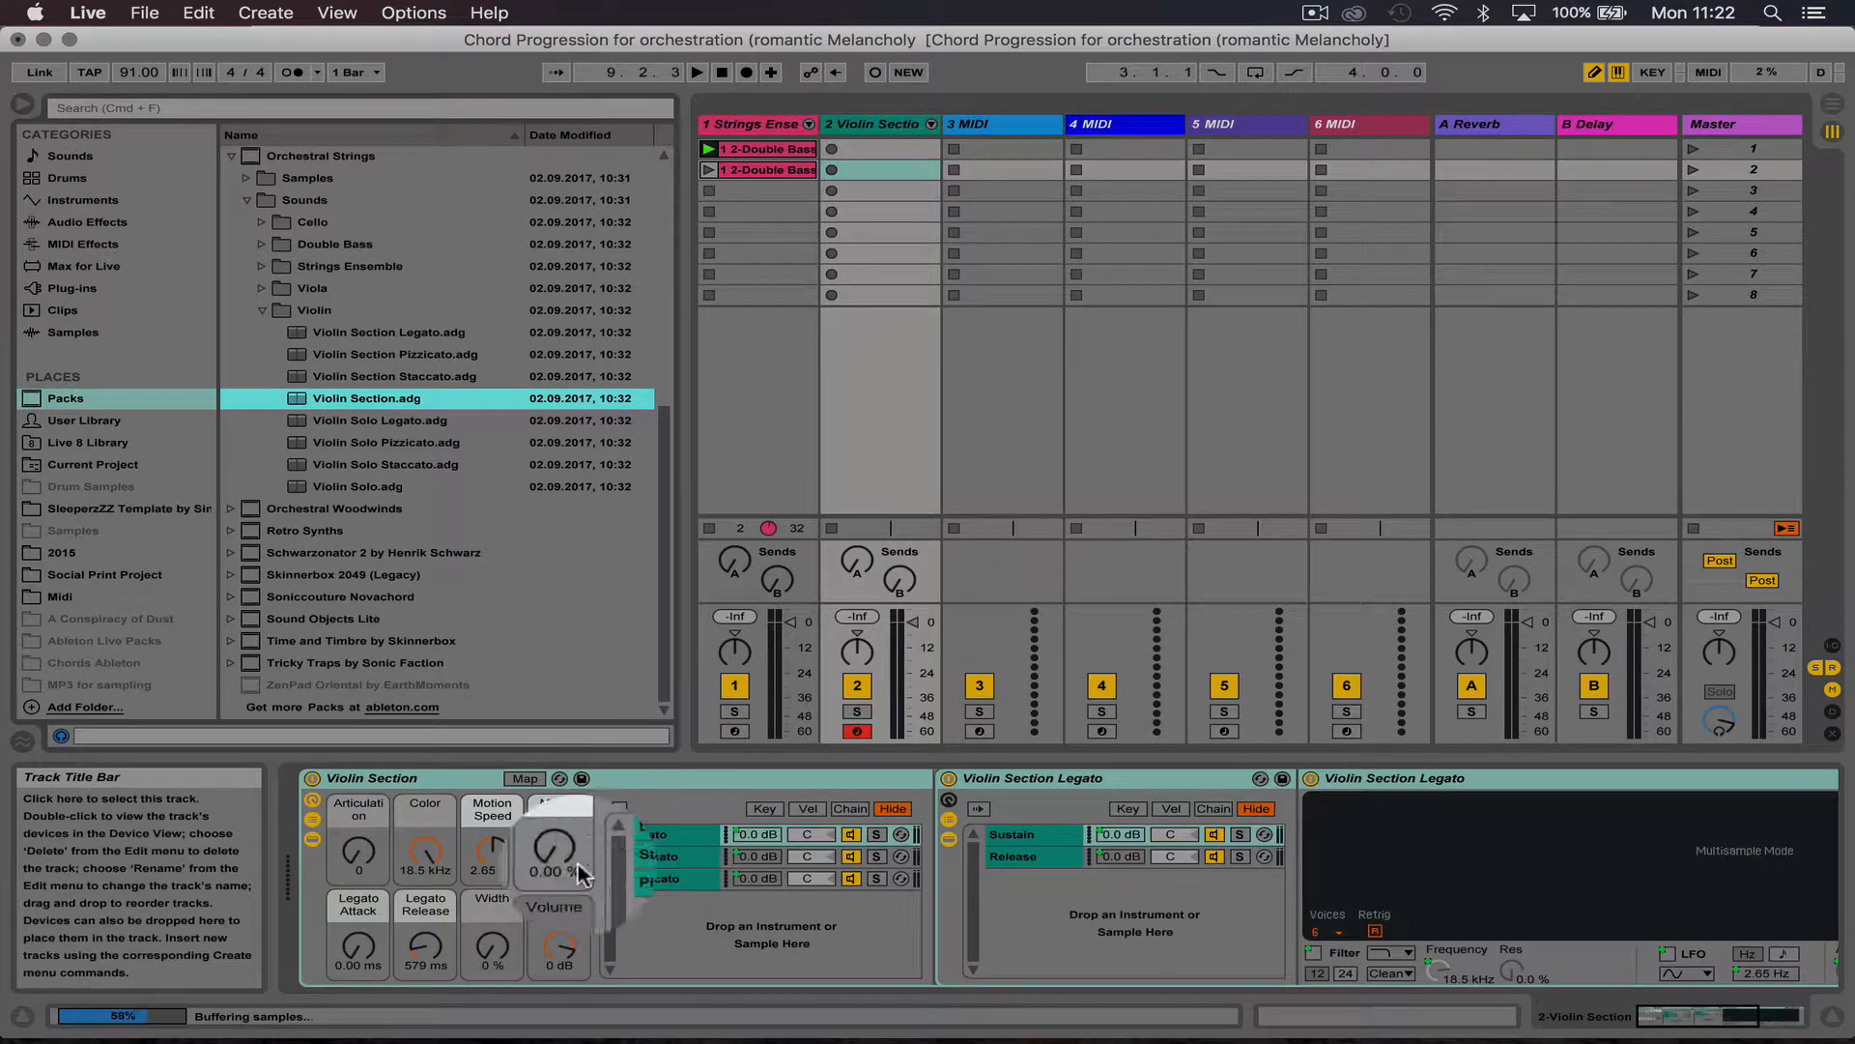
left_click_drag(356, 850, 355, 785)
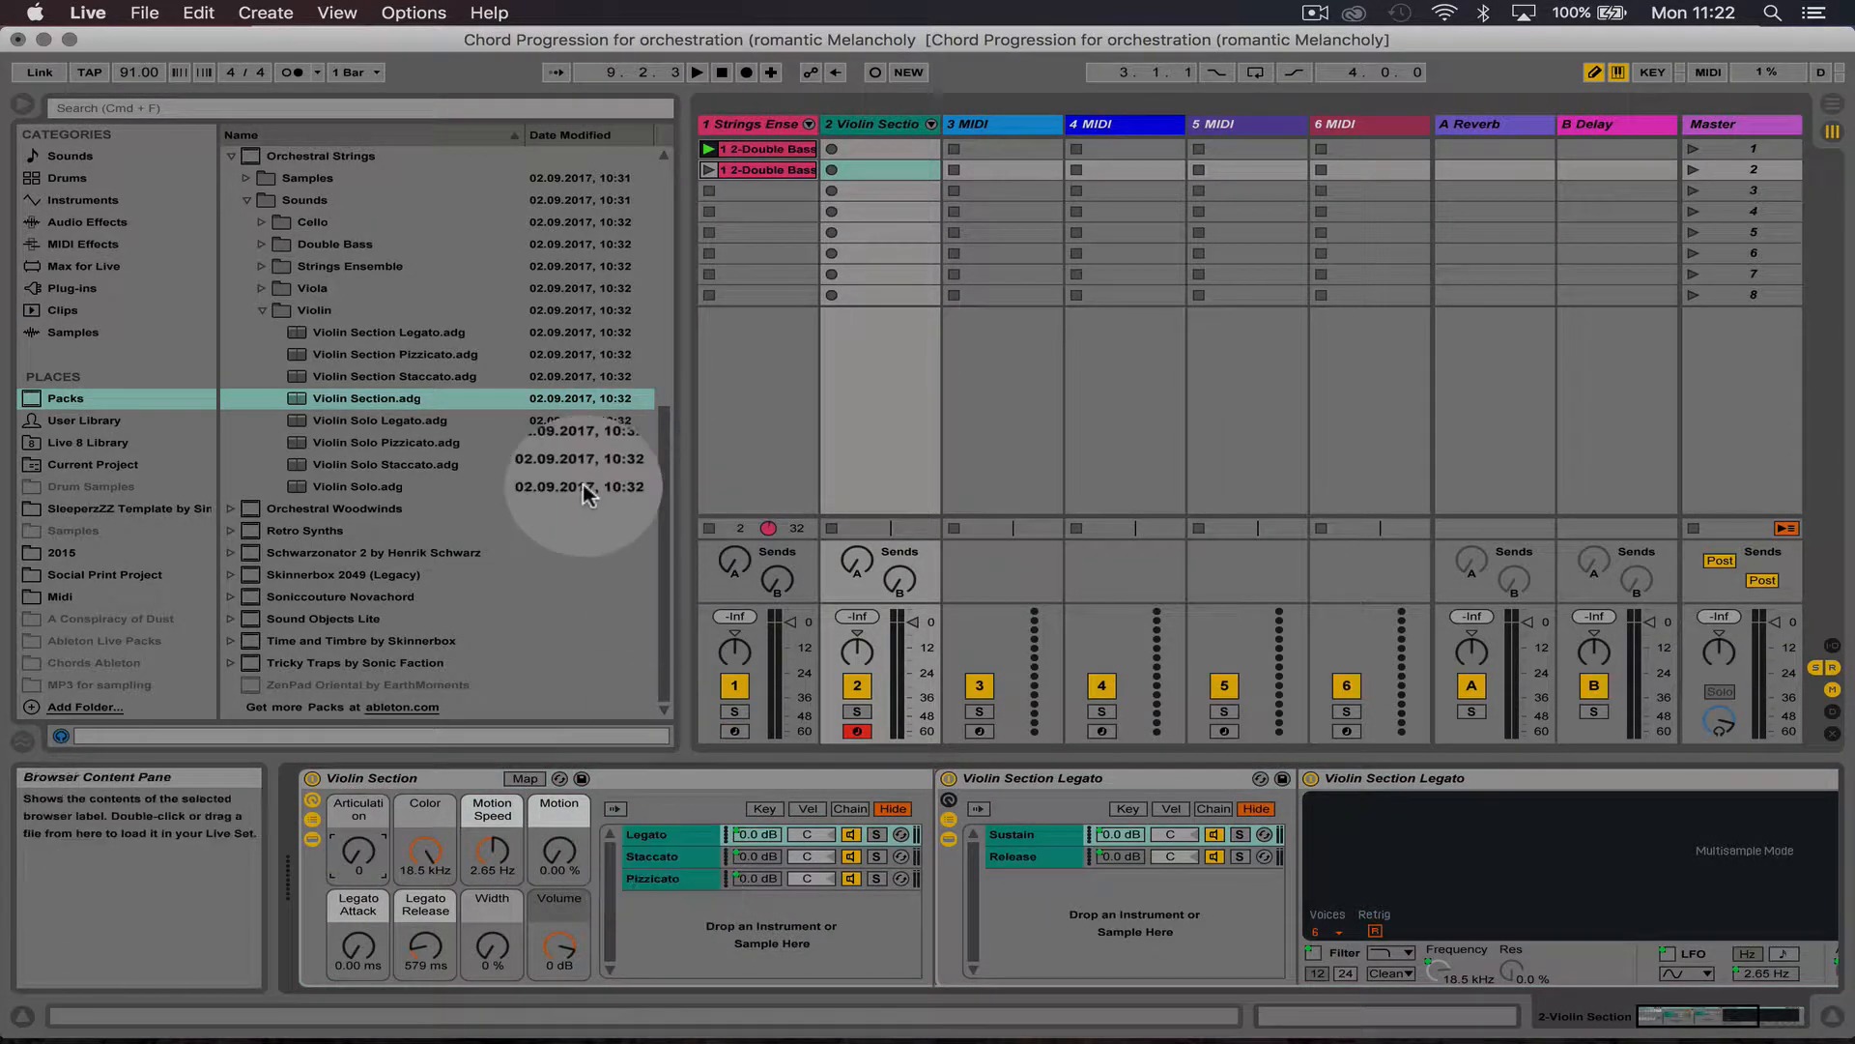
left_click_drag(368, 398, 1007, 124)
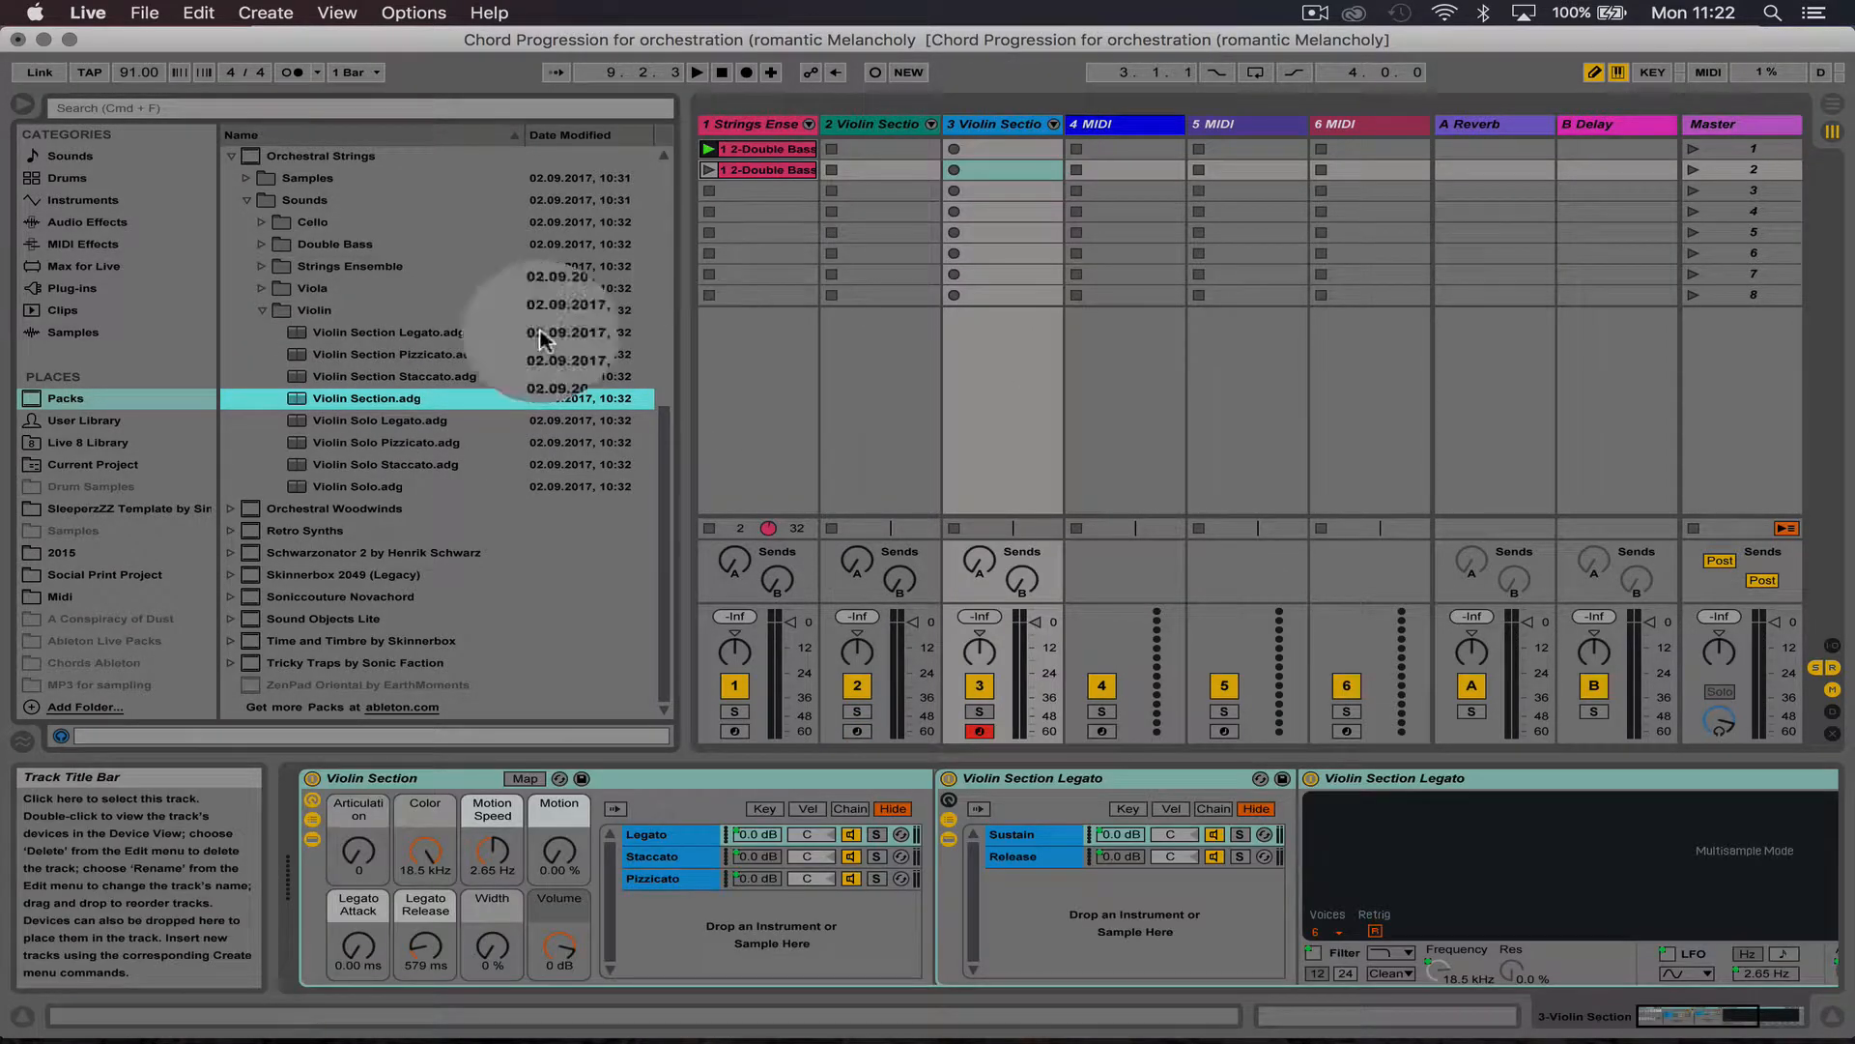
Step: Load Viola Section.adg onto the 4 MIDI track and Cello Section.adg onto the 5 MIDI track
left_click(262, 310)
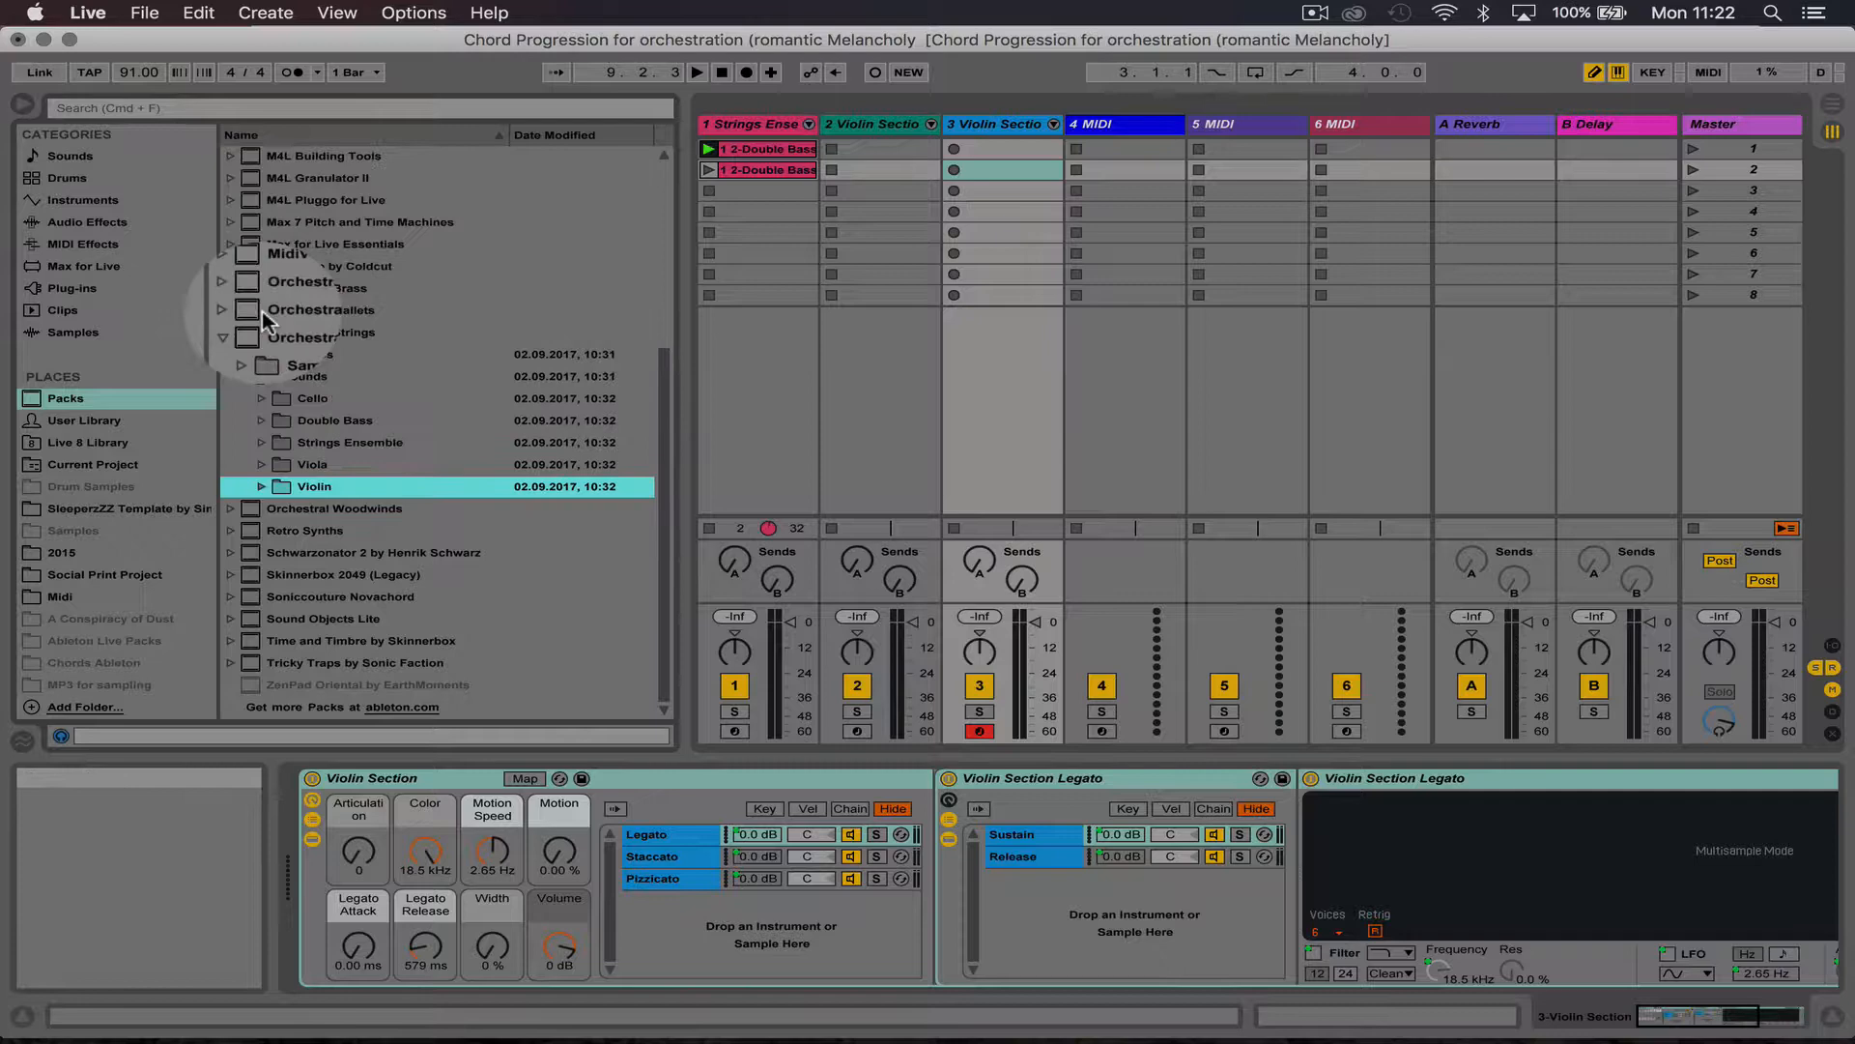
left_click(261, 464)
left_click_drag(362, 549, 1136, 125)
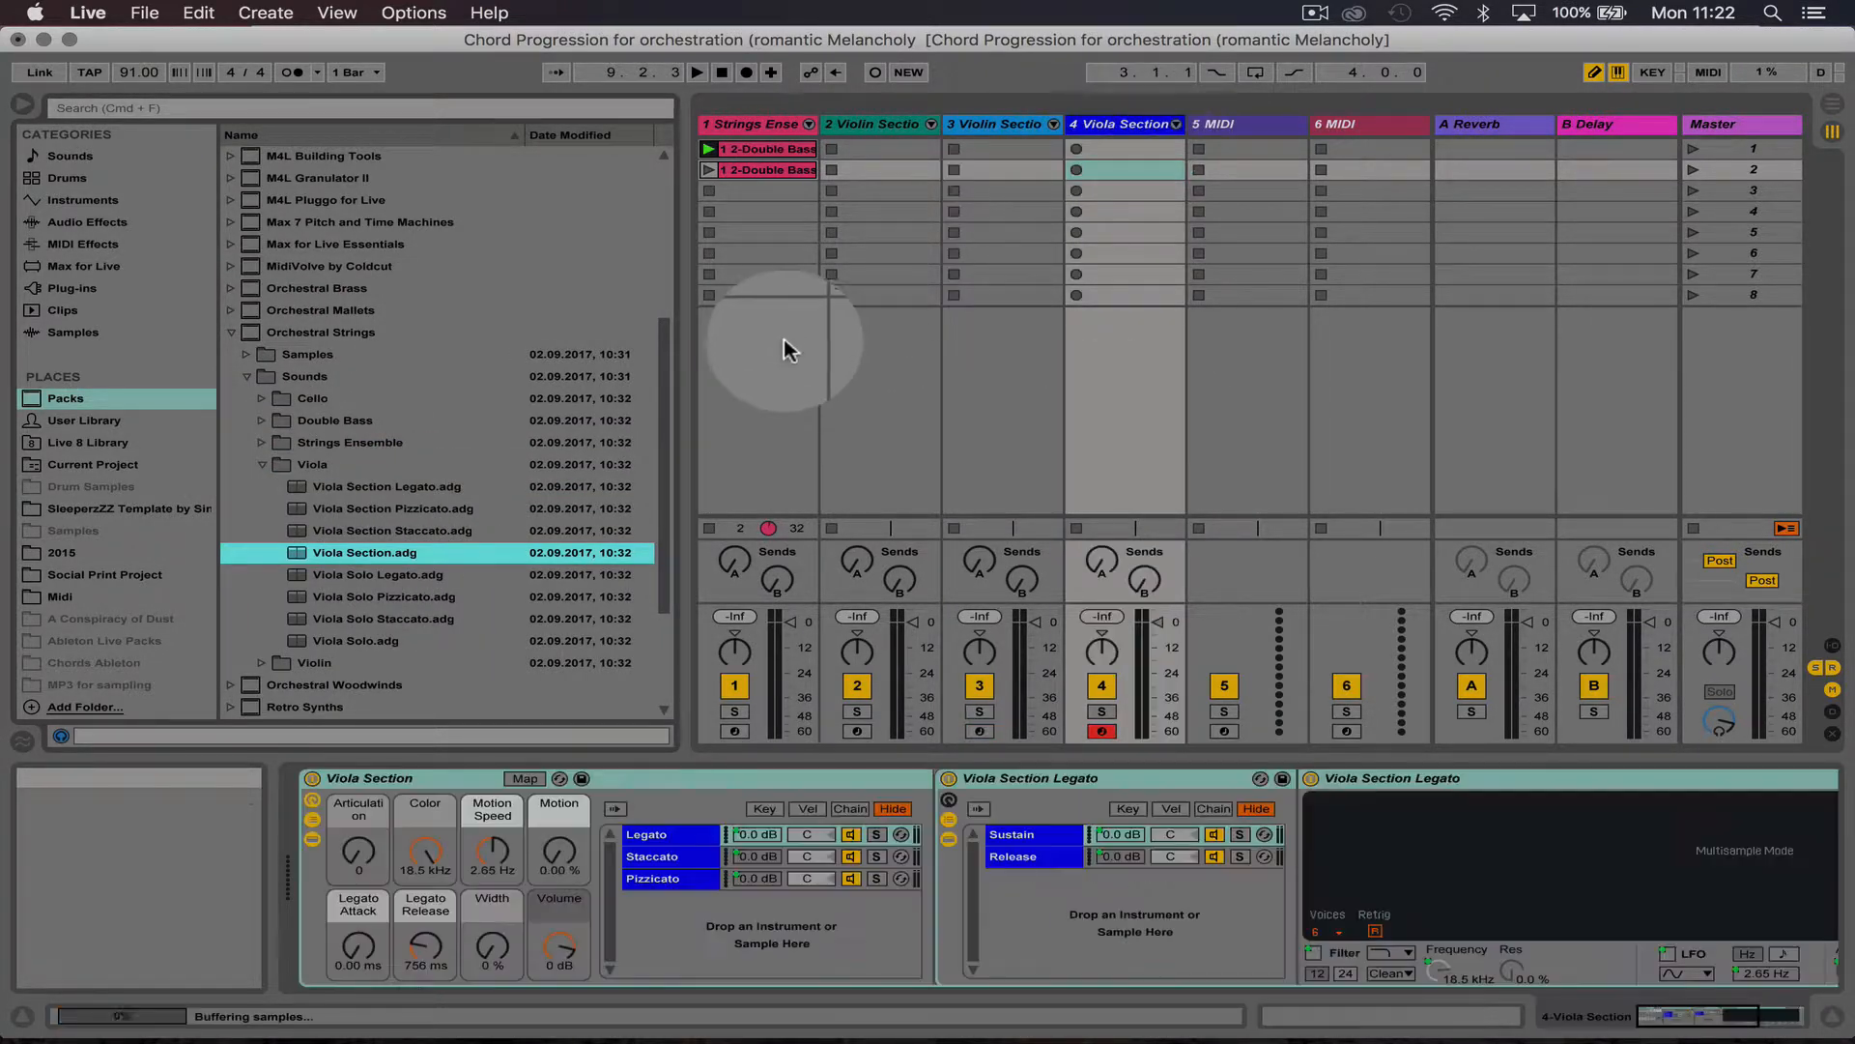
left_click(261, 465)
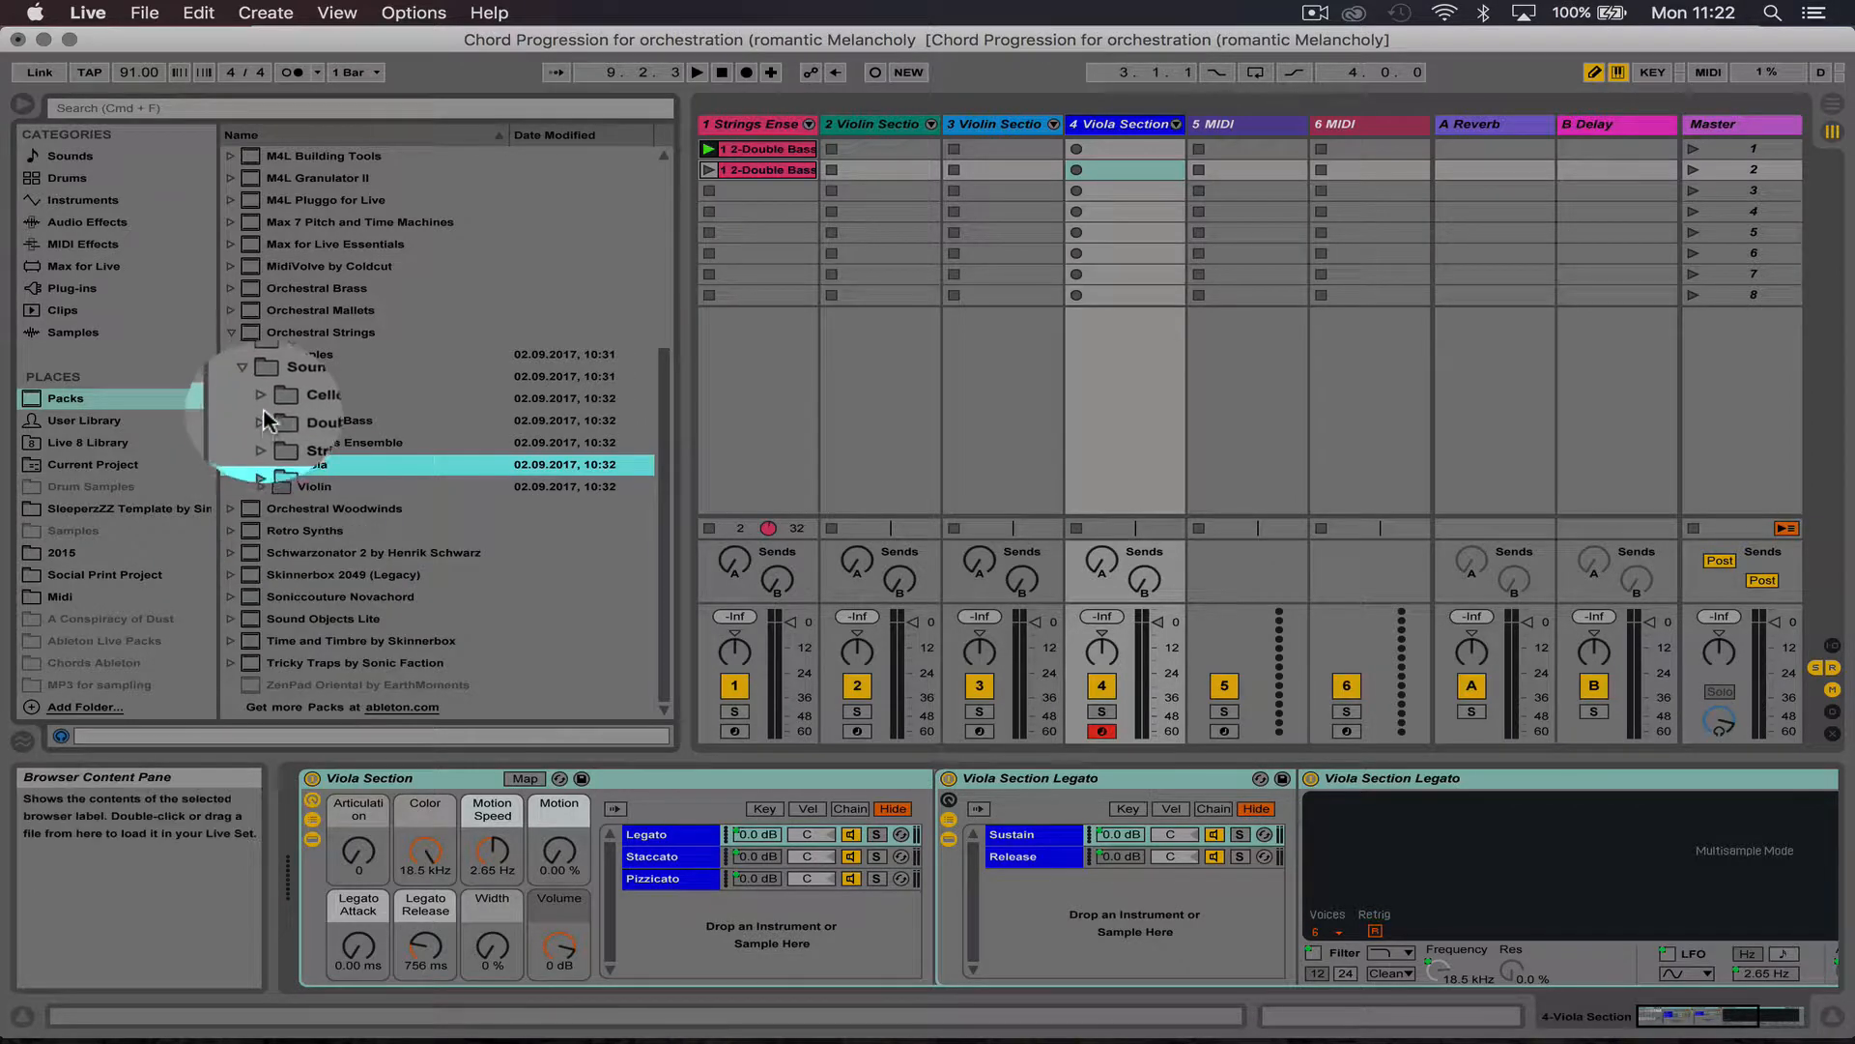
left_click(262, 398)
left_click_drag(390, 491, 1257, 130)
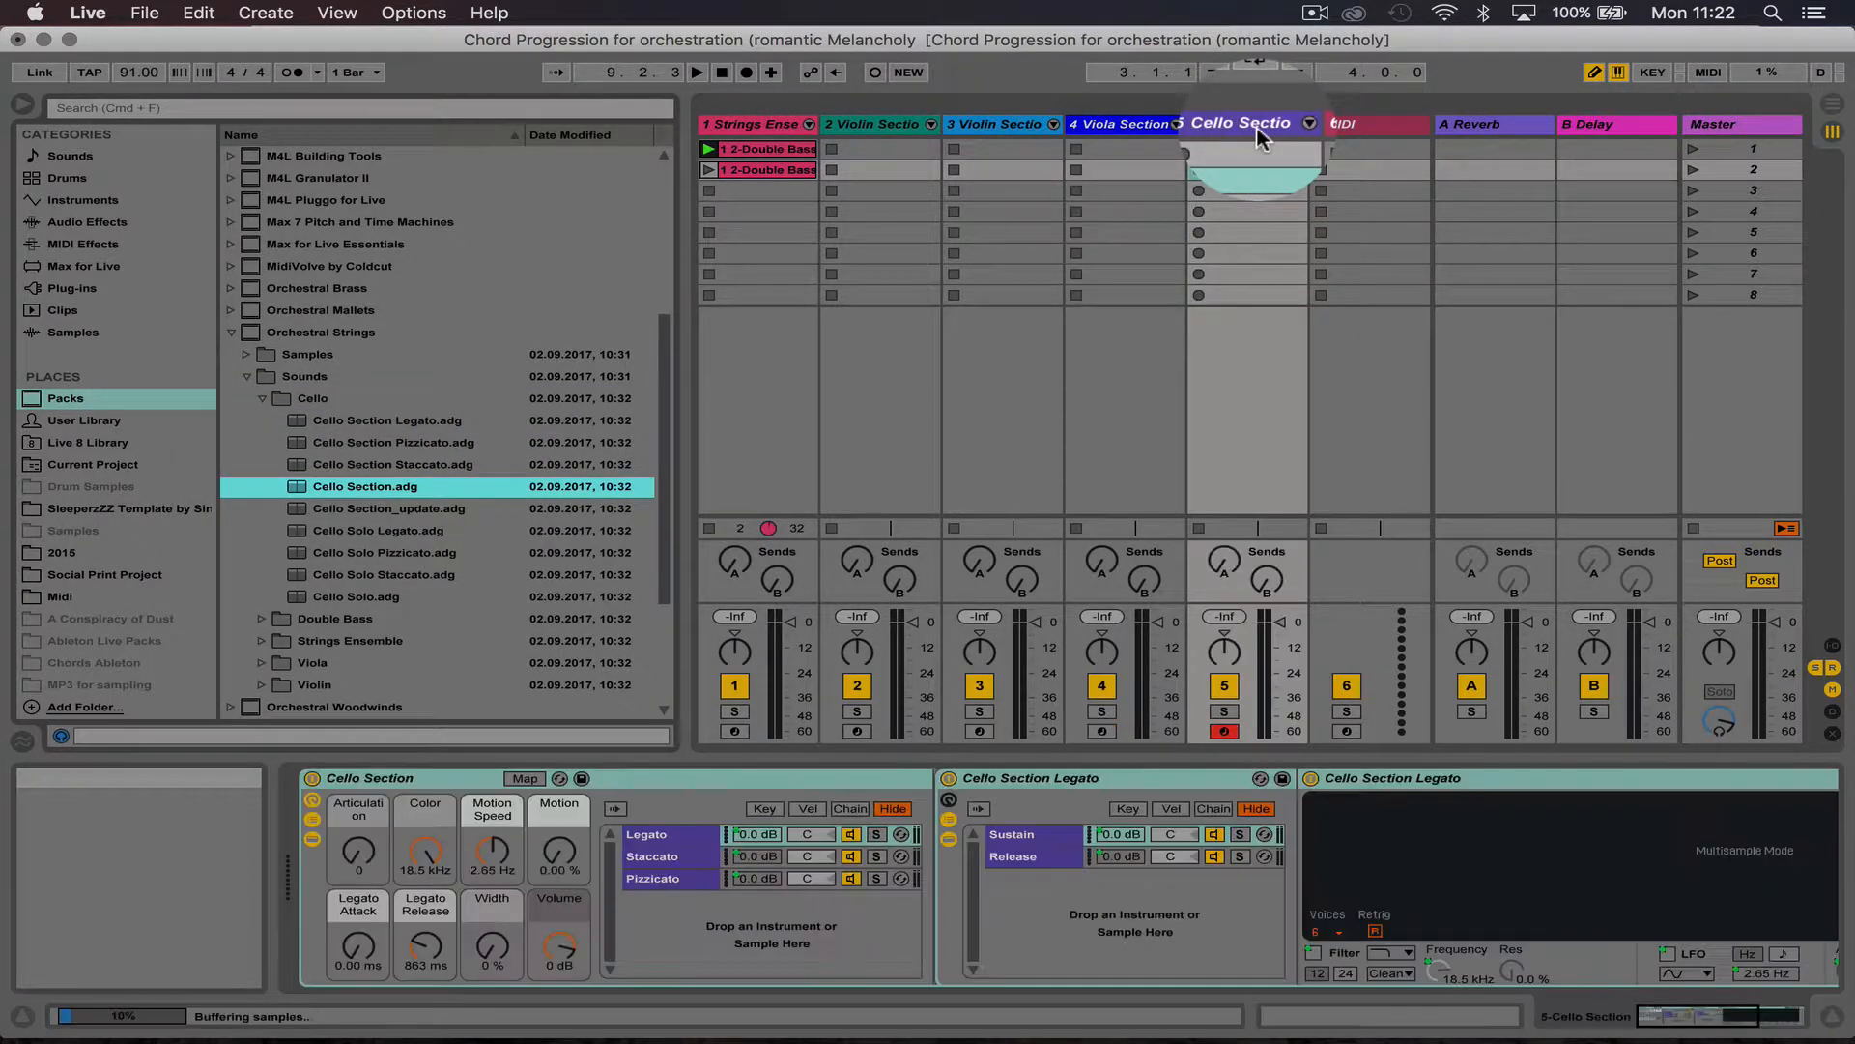
Step: Load Double Bass Section.adg from the Orchestral Strings pack onto the 6 MIDI track
left_click(267, 619)
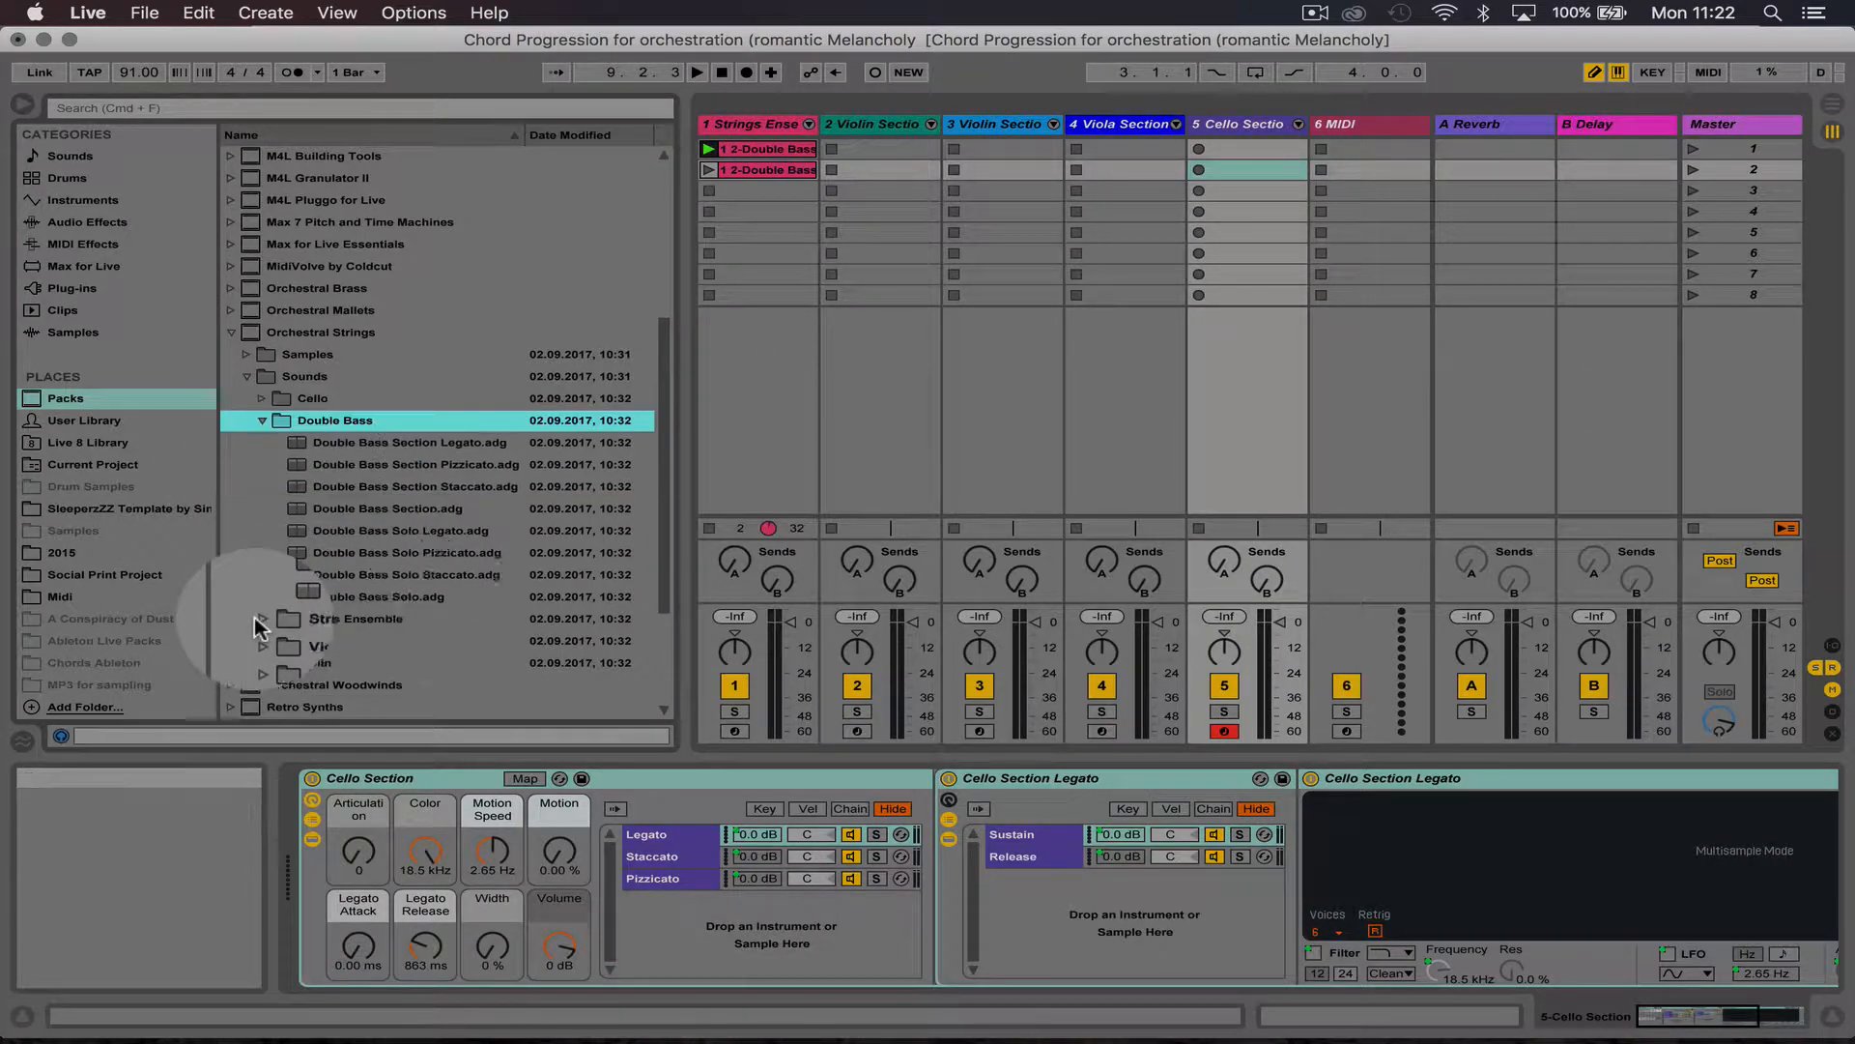
left_click(504, 507)
left_click_drag(503, 498, 1388, 131)
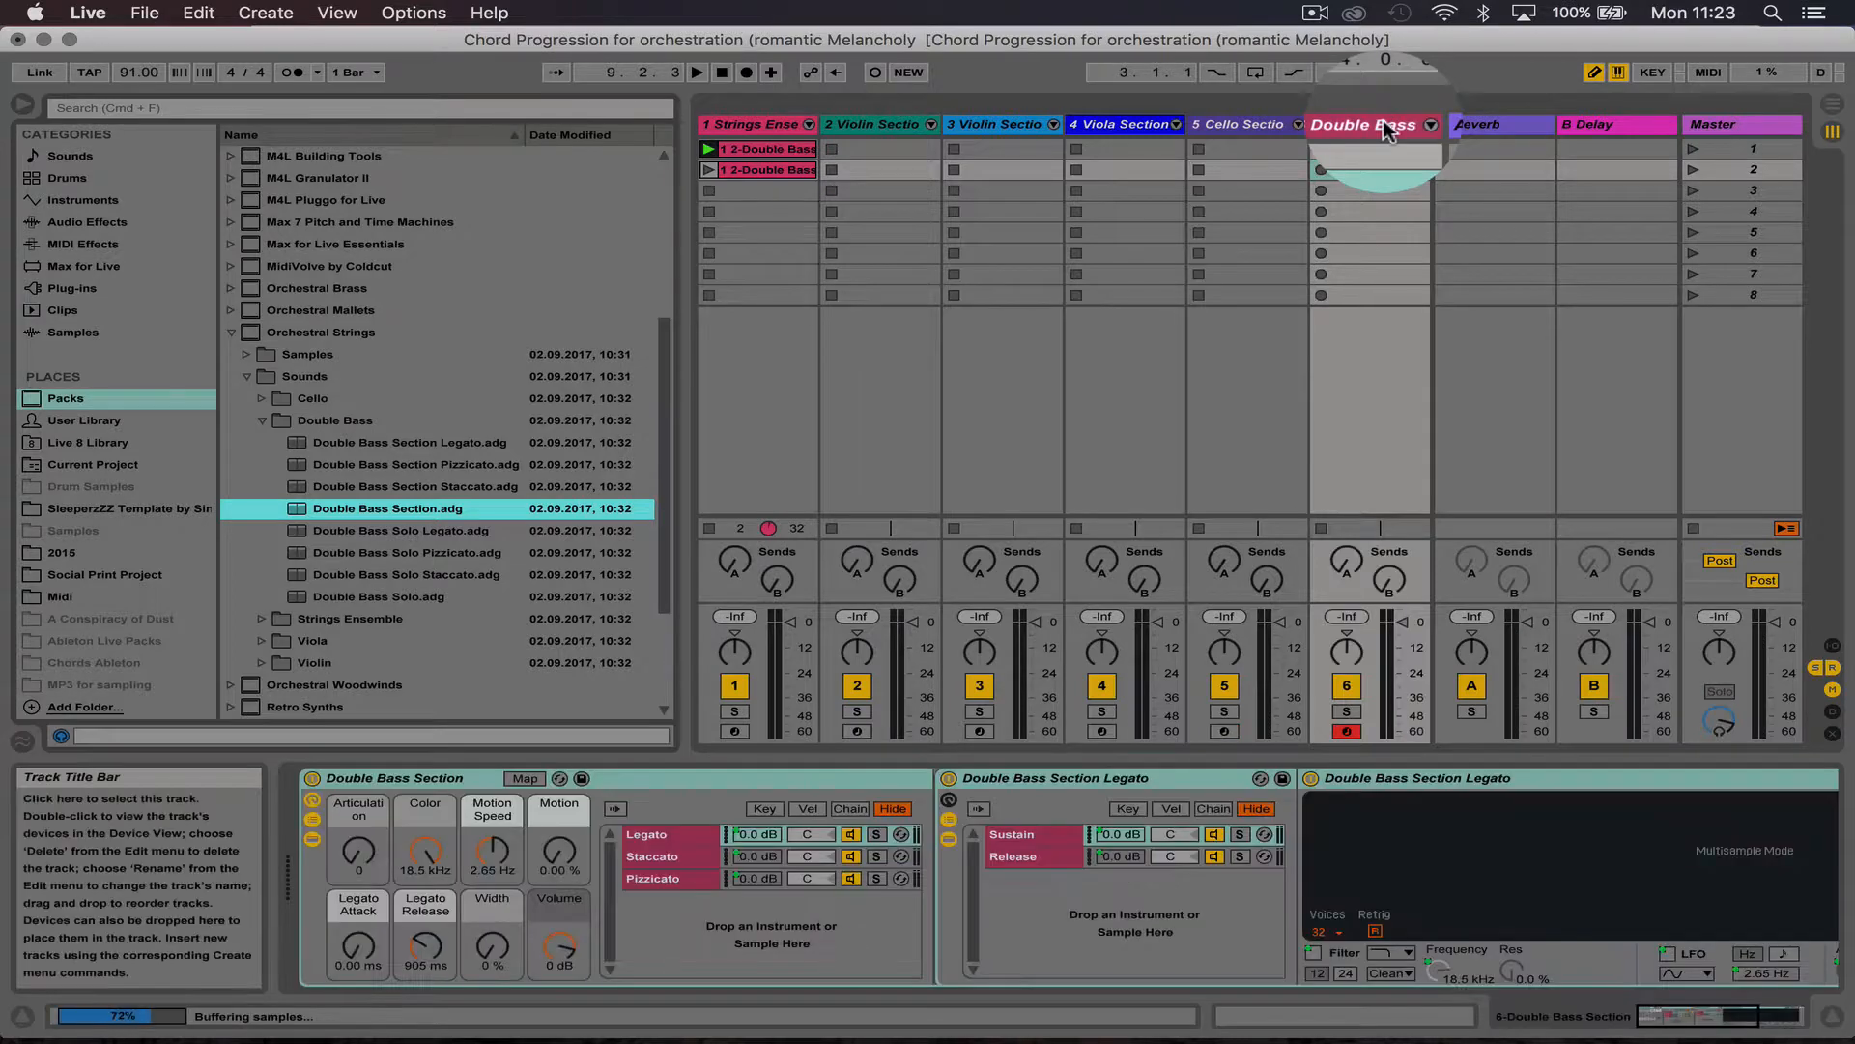
Step: Group the five string section tracks from the first violins to the double basses and name the group Strings
left_click(899, 125)
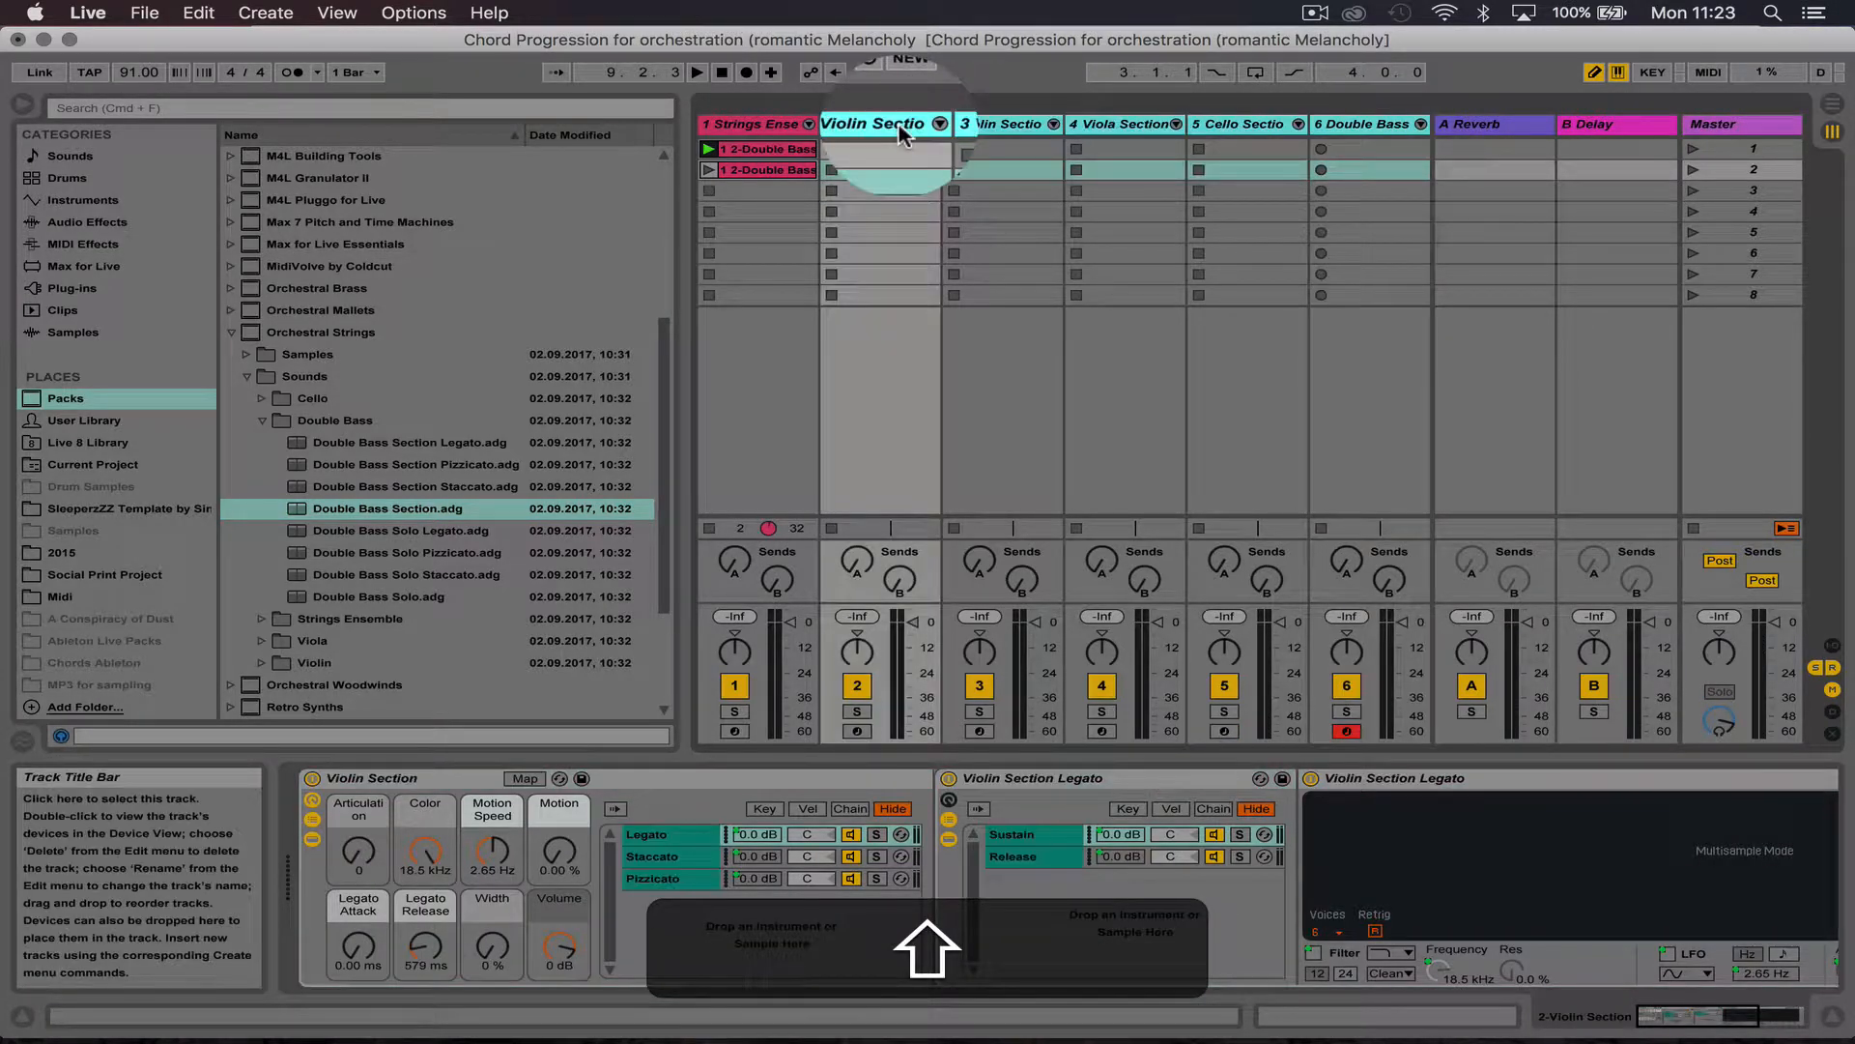
right_click(899, 125)
left_click(963, 303)
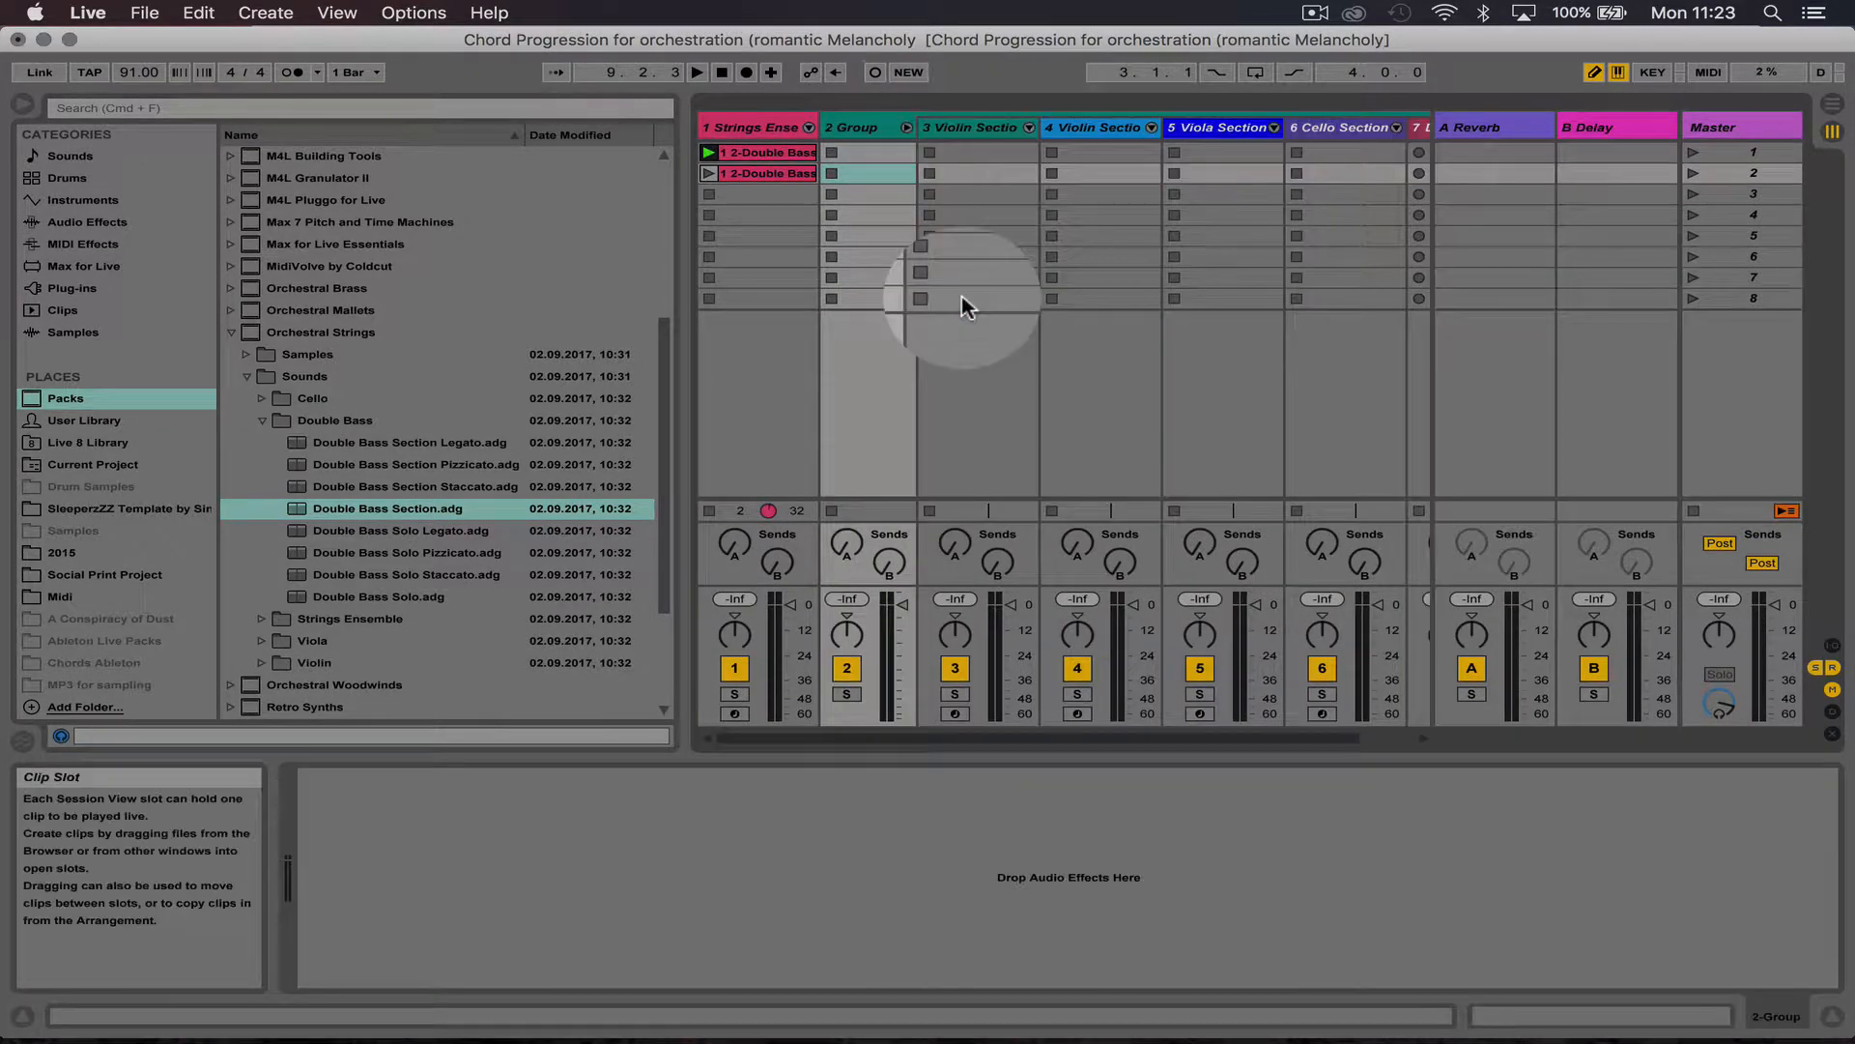
key("super+r")
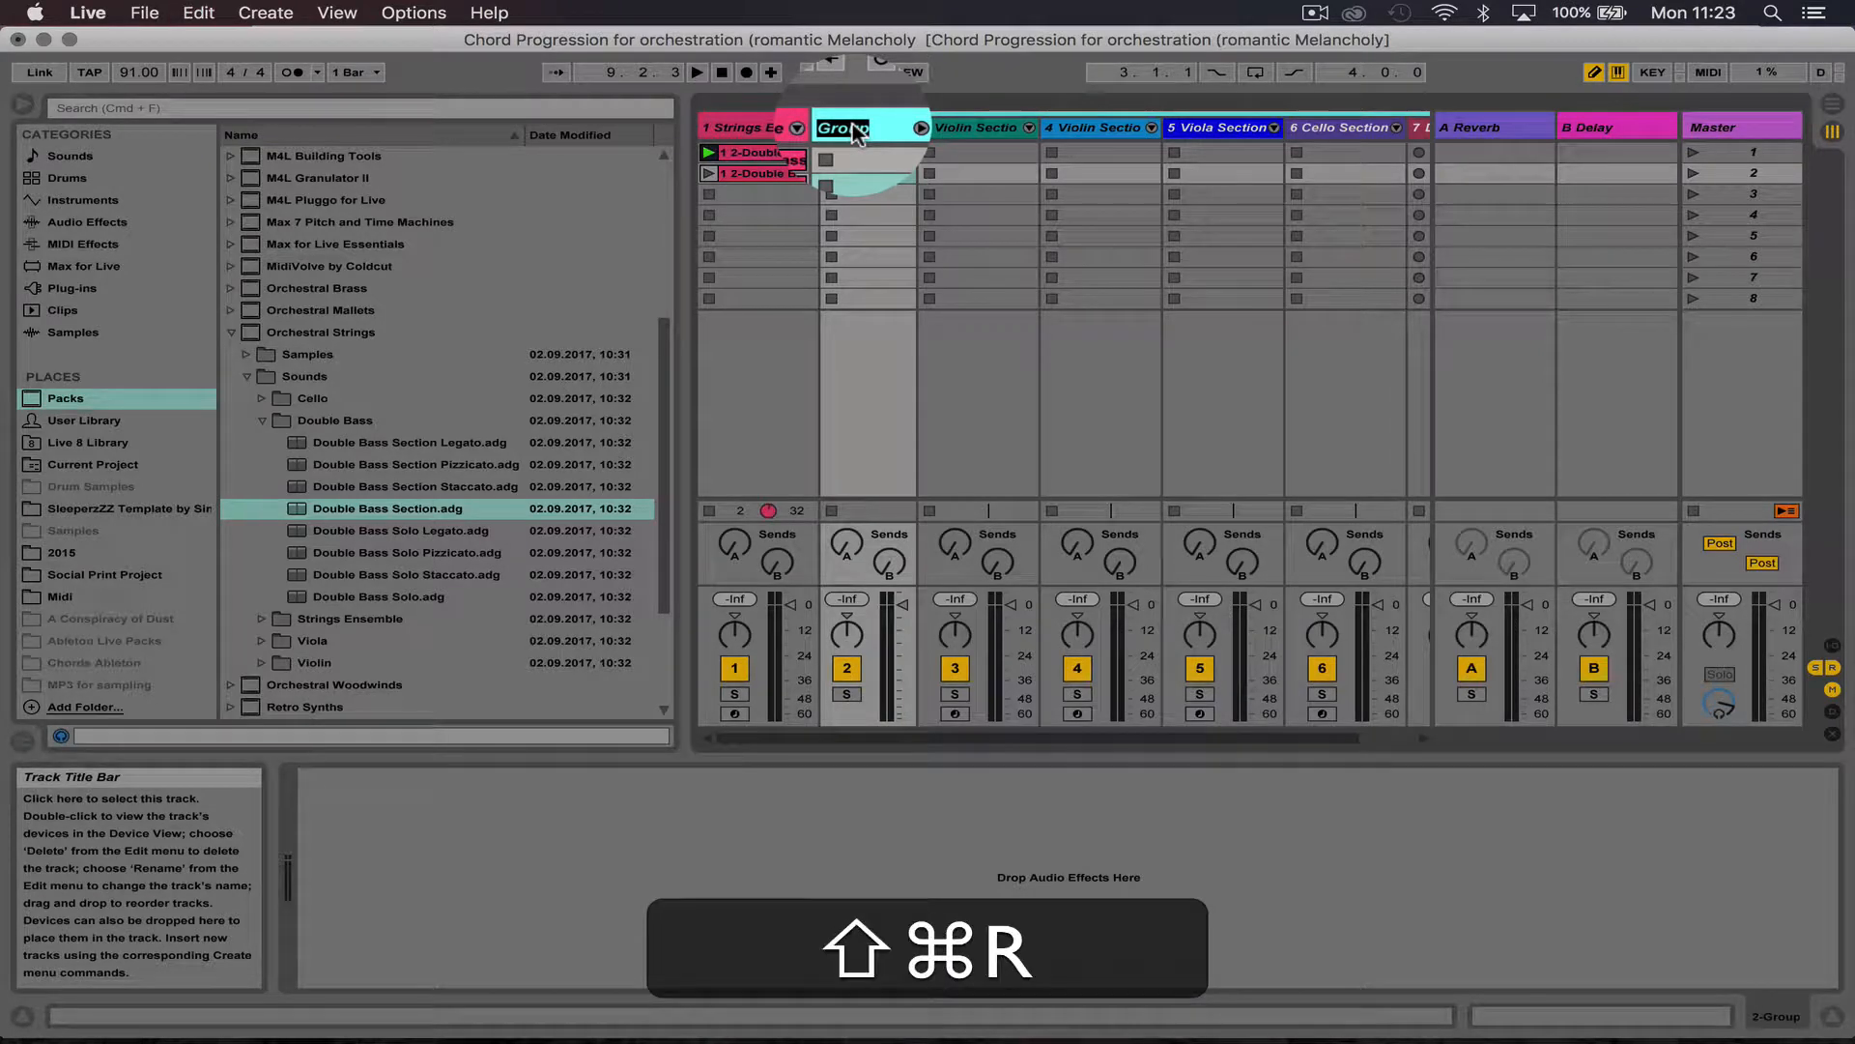
type("Strings")
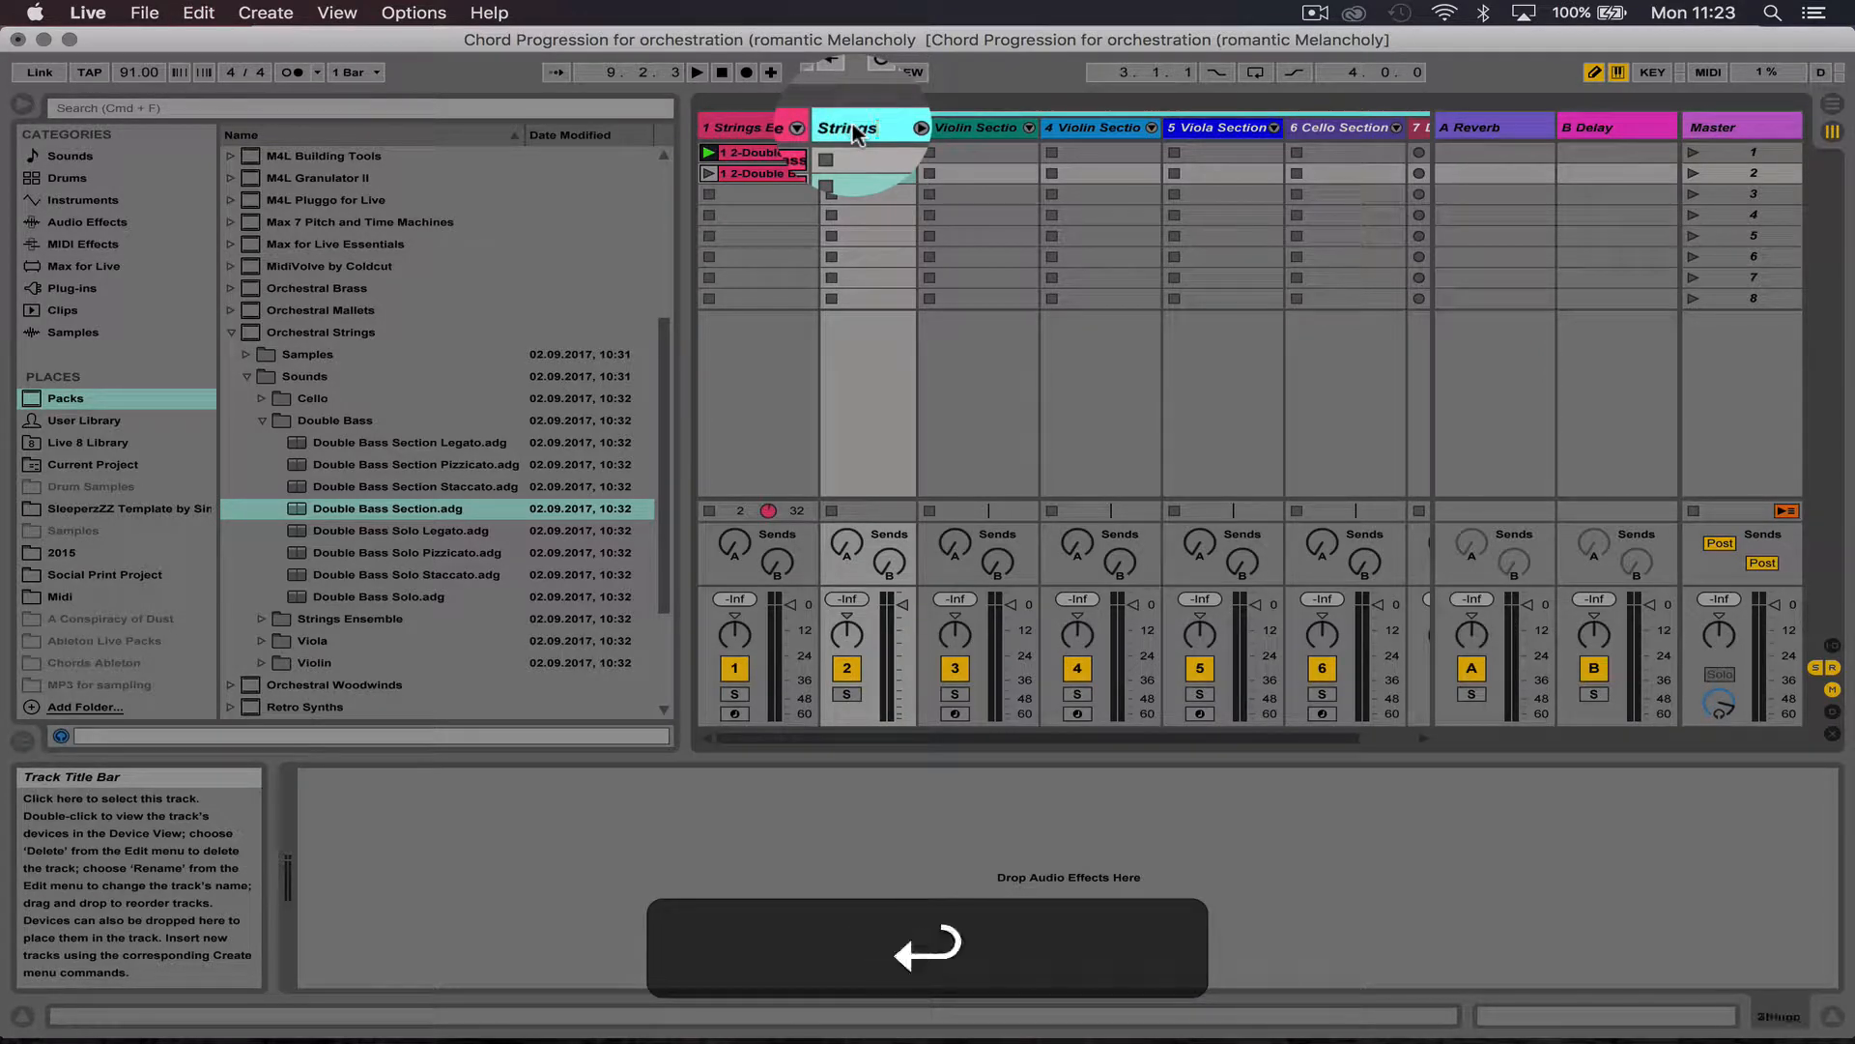
Step: Following the orchestra seating chart in Preview, pan both violin tracks left and the viola, cello and double bass tracks right
left_click_drag(682, 284, 506, 287)
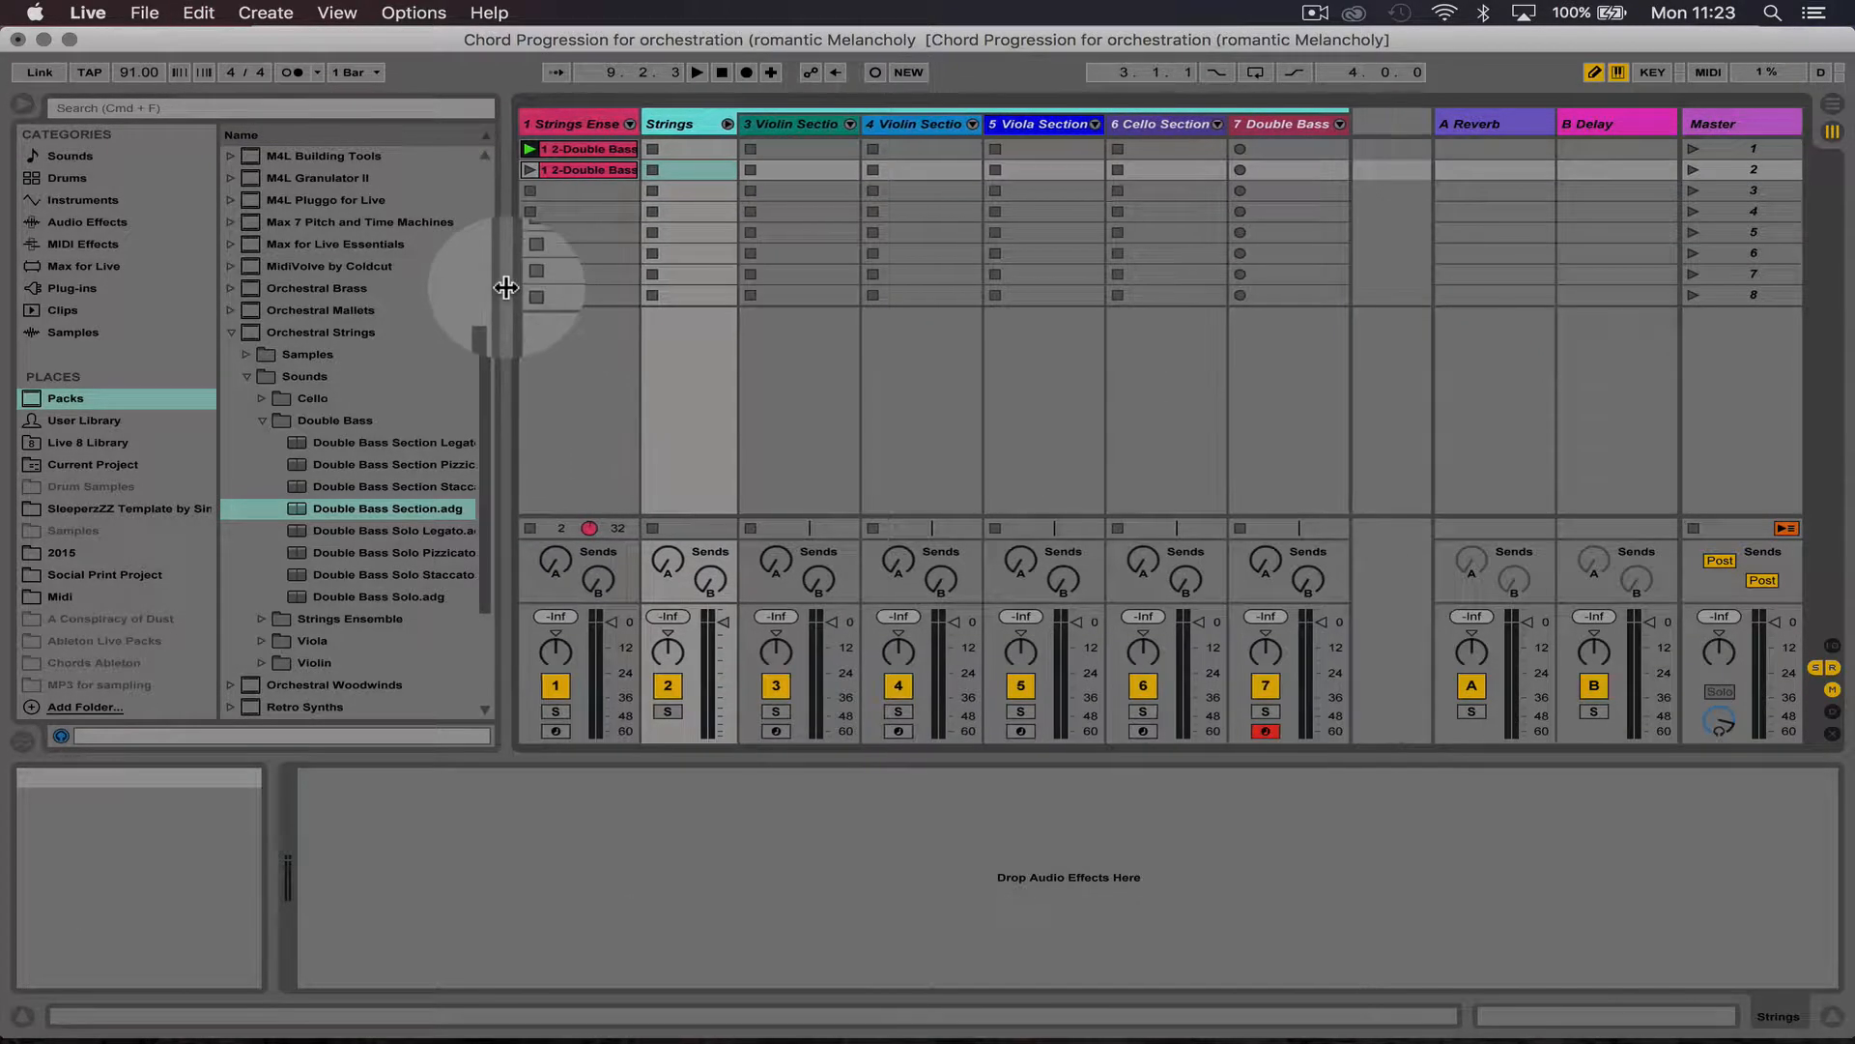
left_click(1568, 1023)
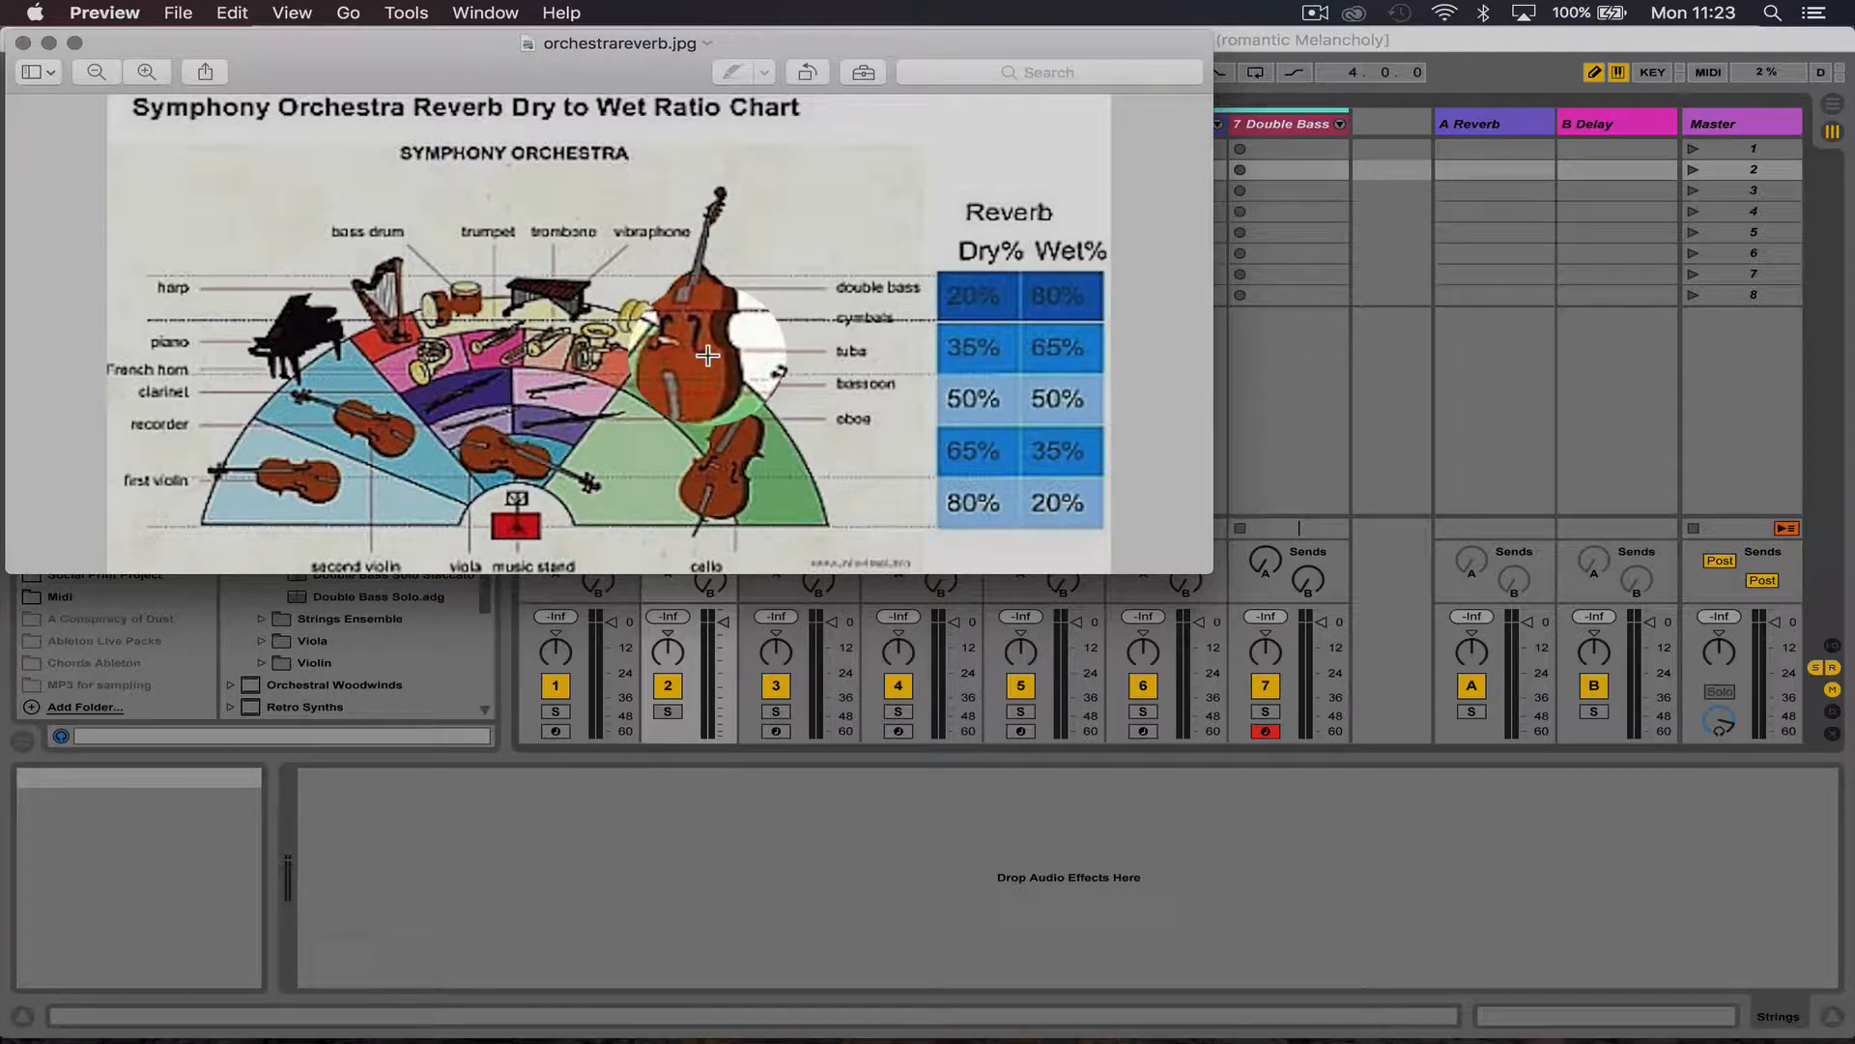
left_click(783, 836)
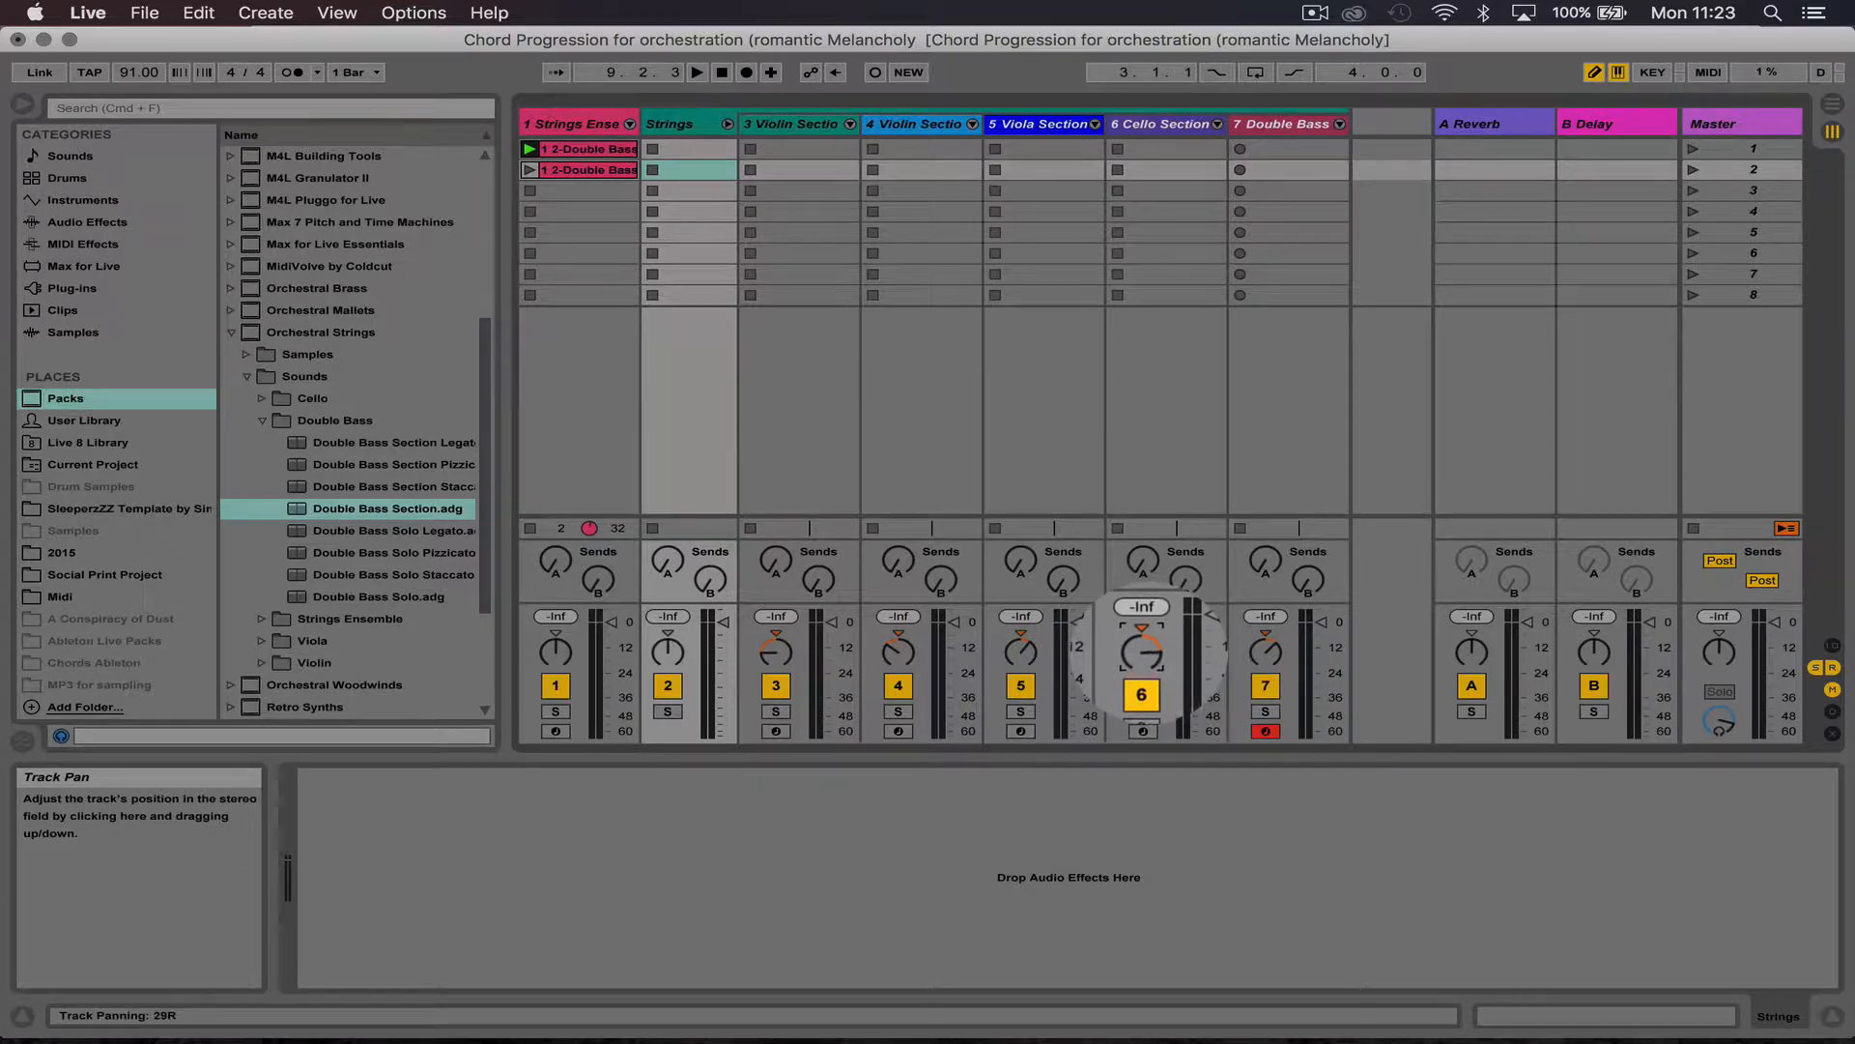
Step: Following the reverb ratio chart in Preview, add the Concert Hall reverb preset to the 3 Violin Section track and set Dry/Wet to 20%
mouse_move(1016, 1041)
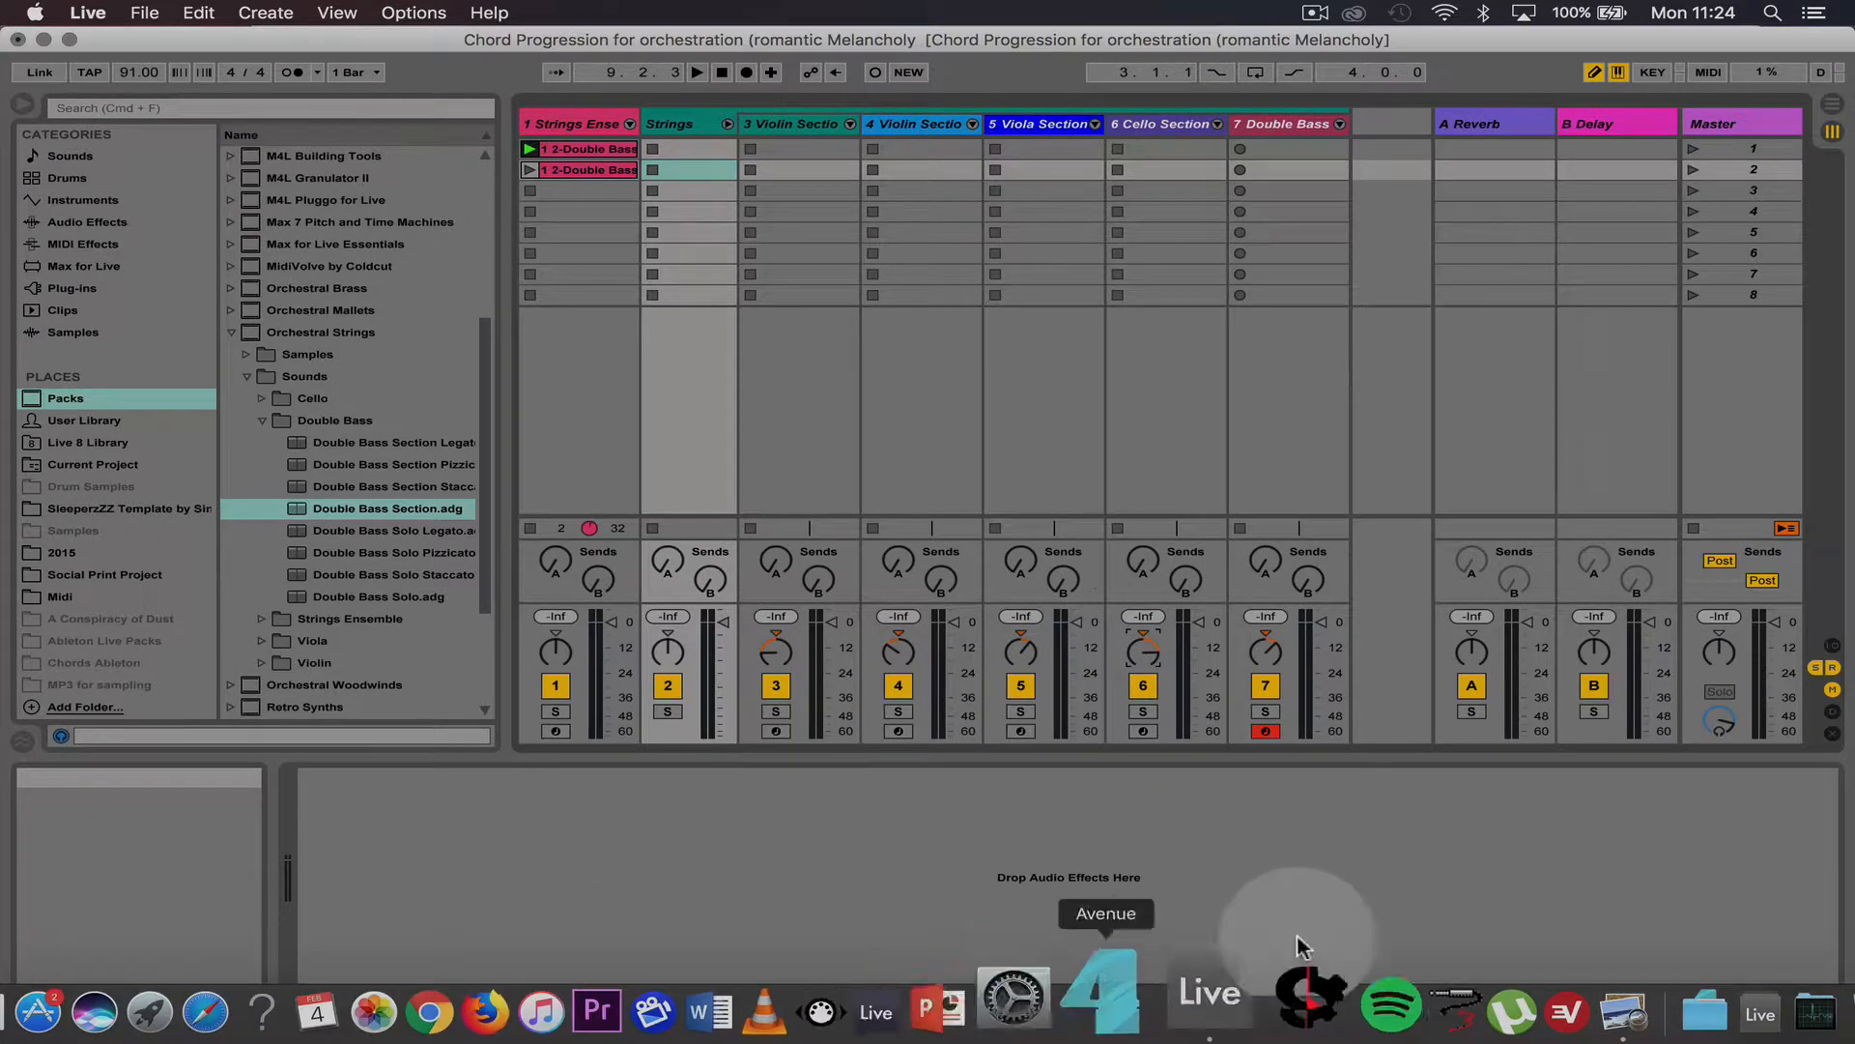
left_click(1565, 1000)
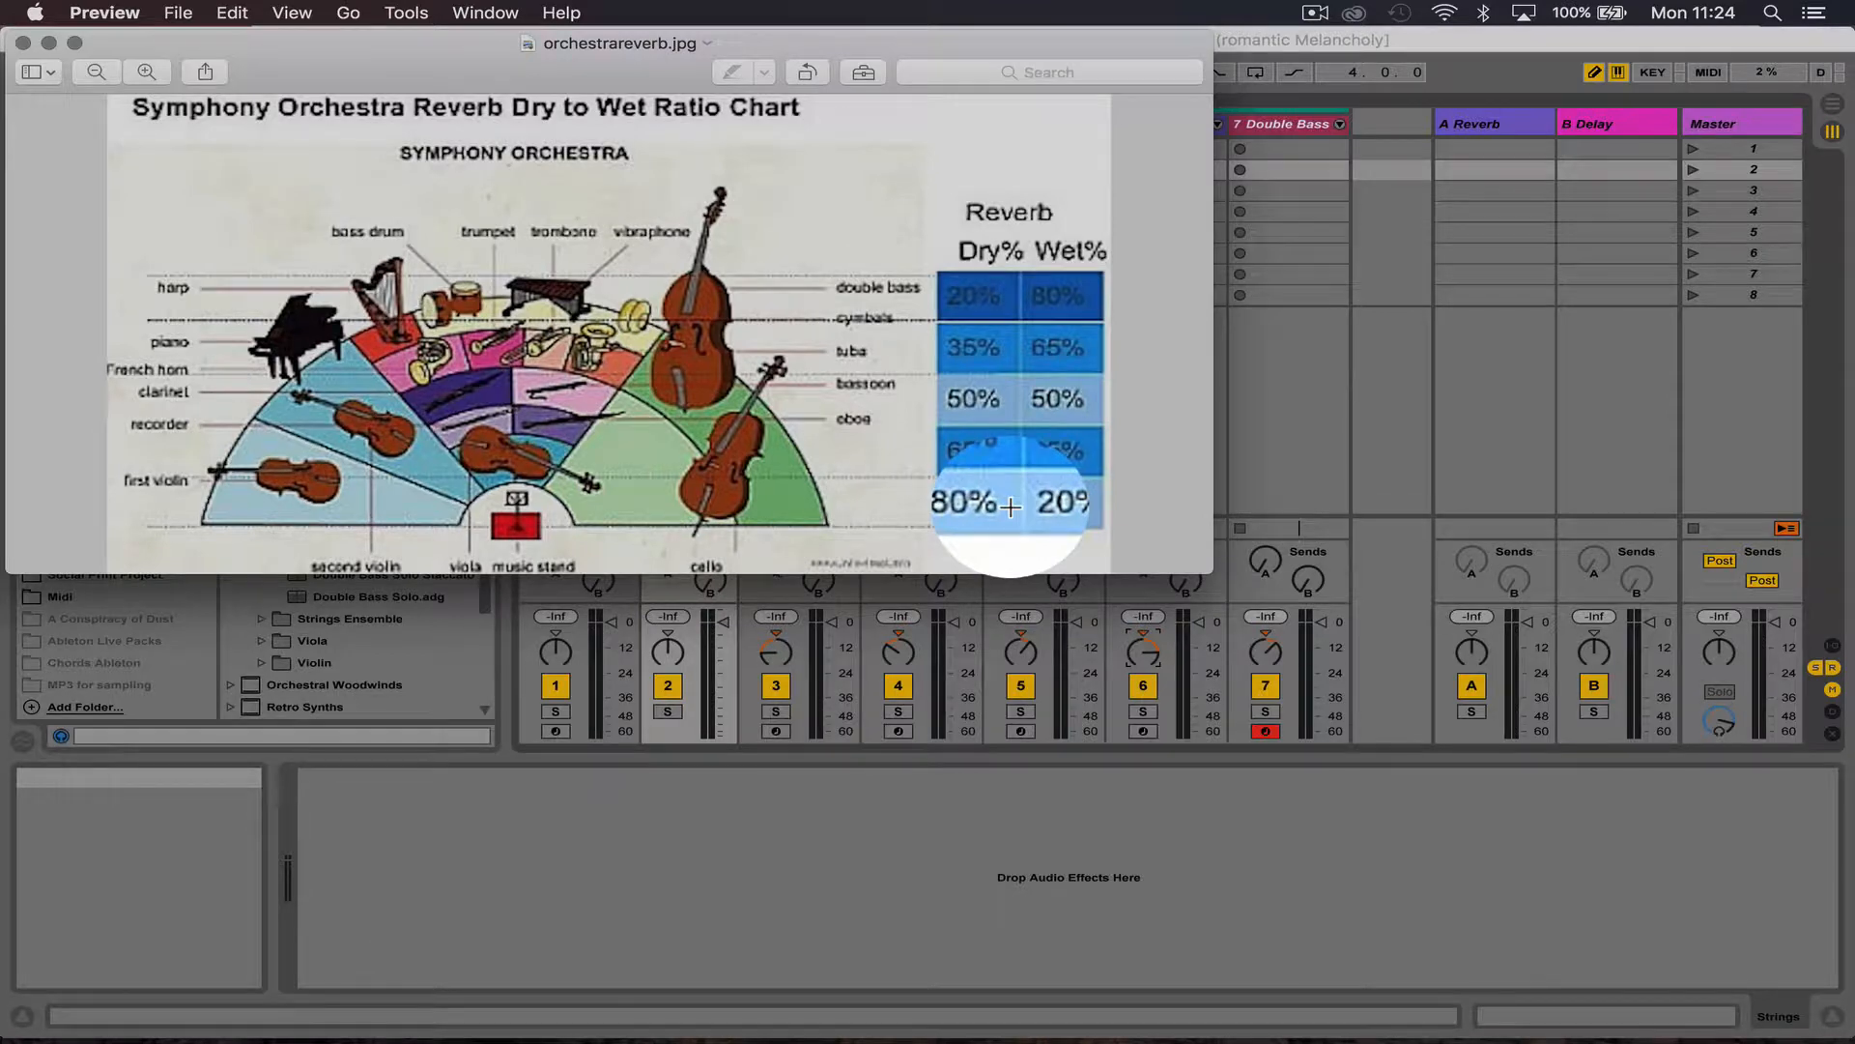
left_click(977, 817)
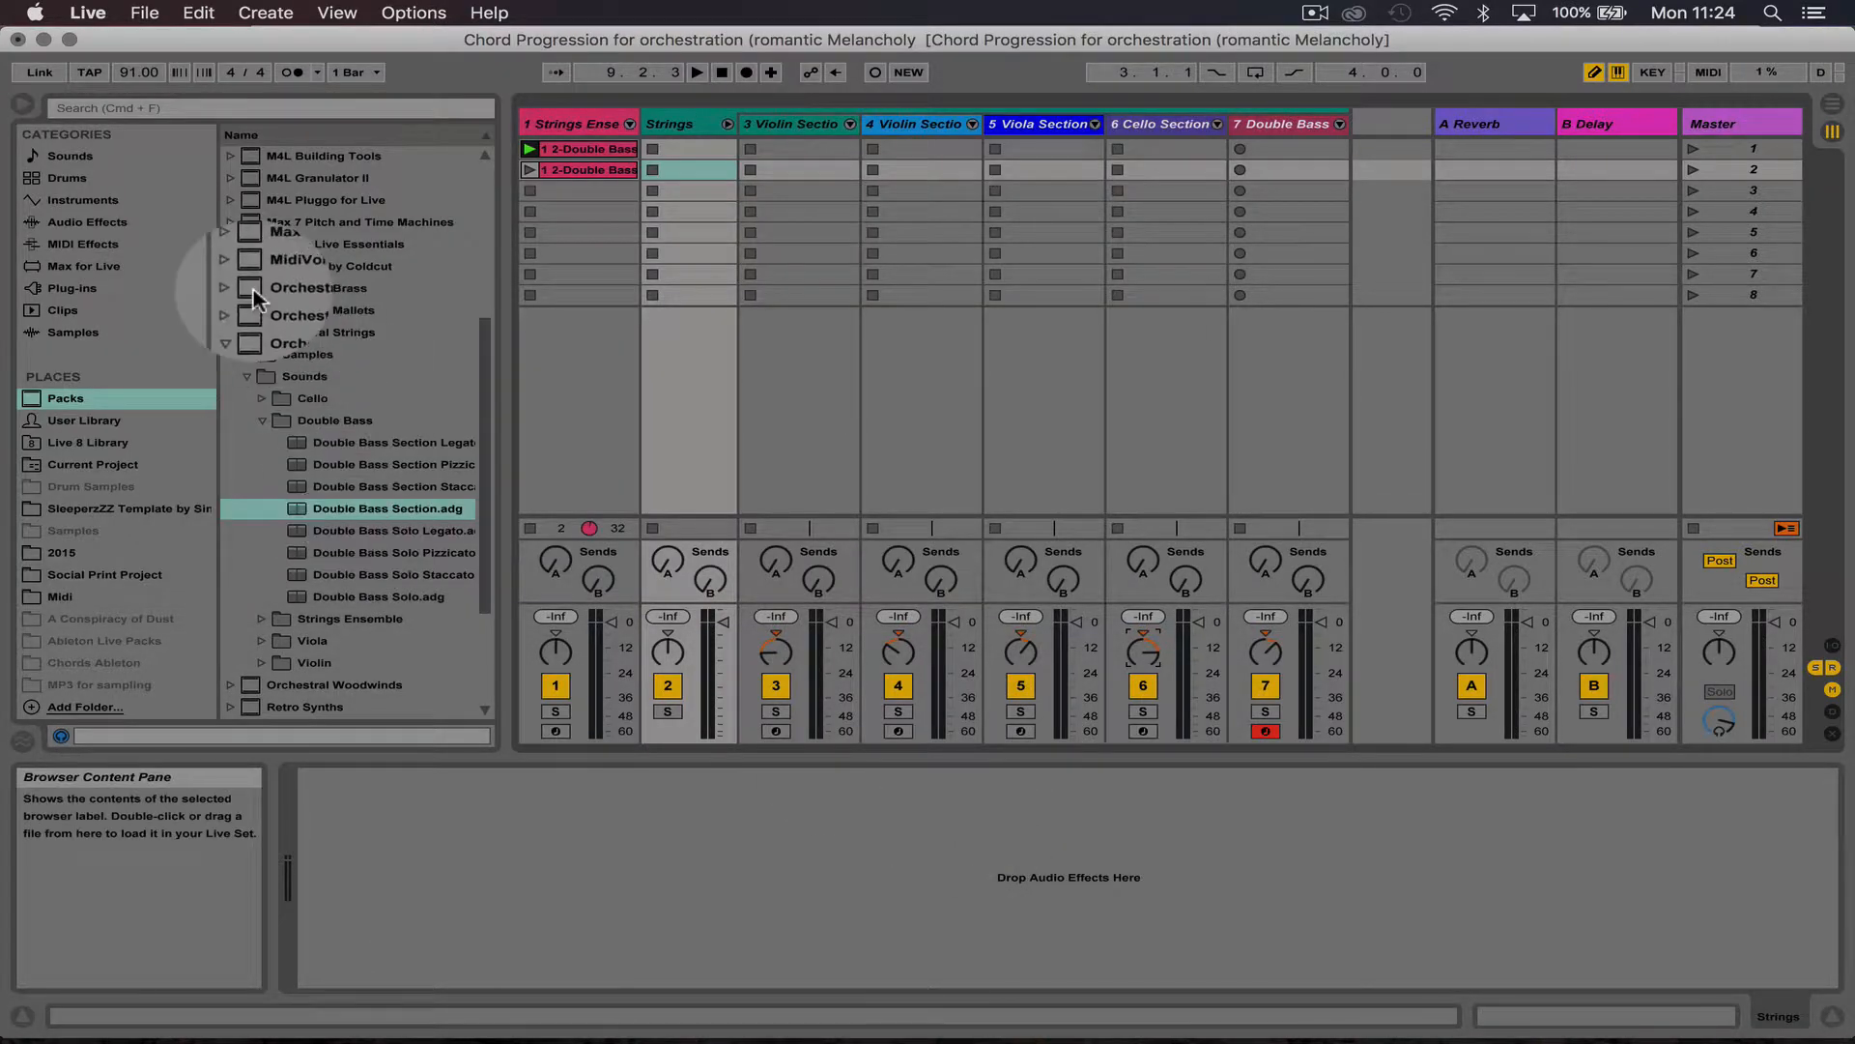
left_click(70, 221)
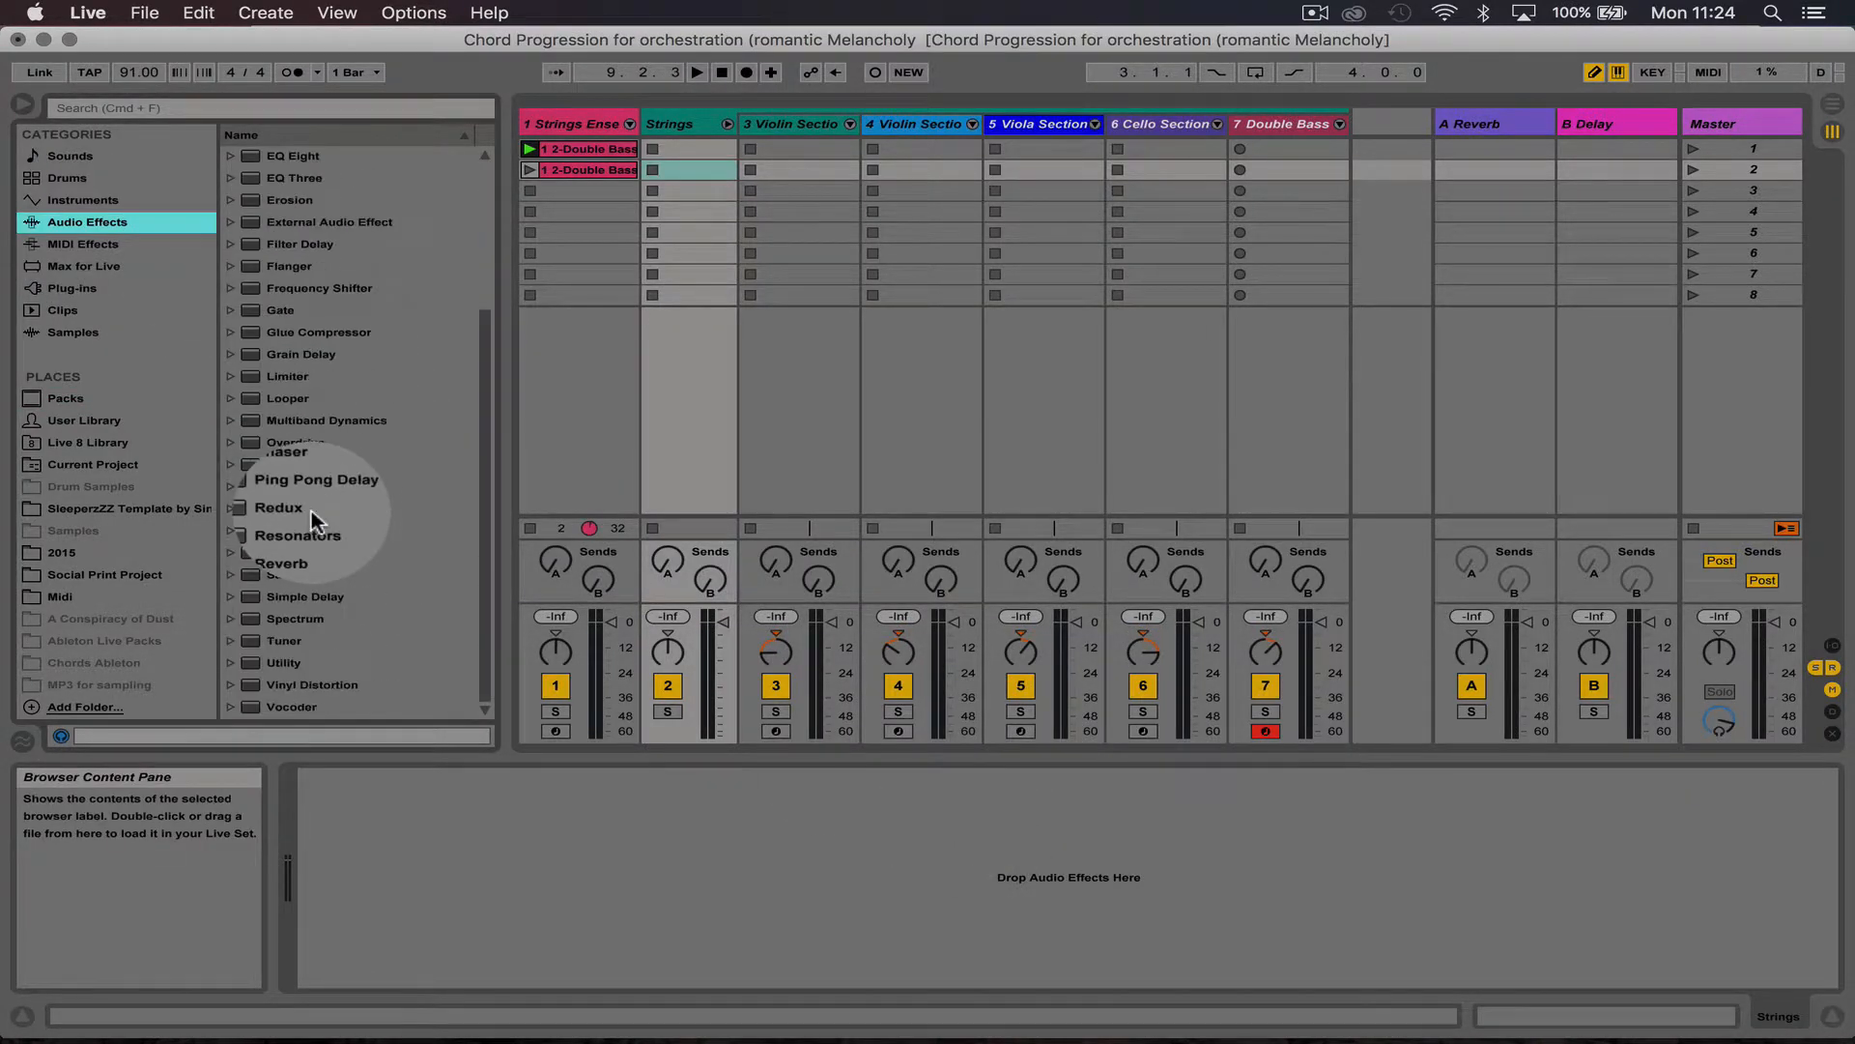
left_click(354, 553)
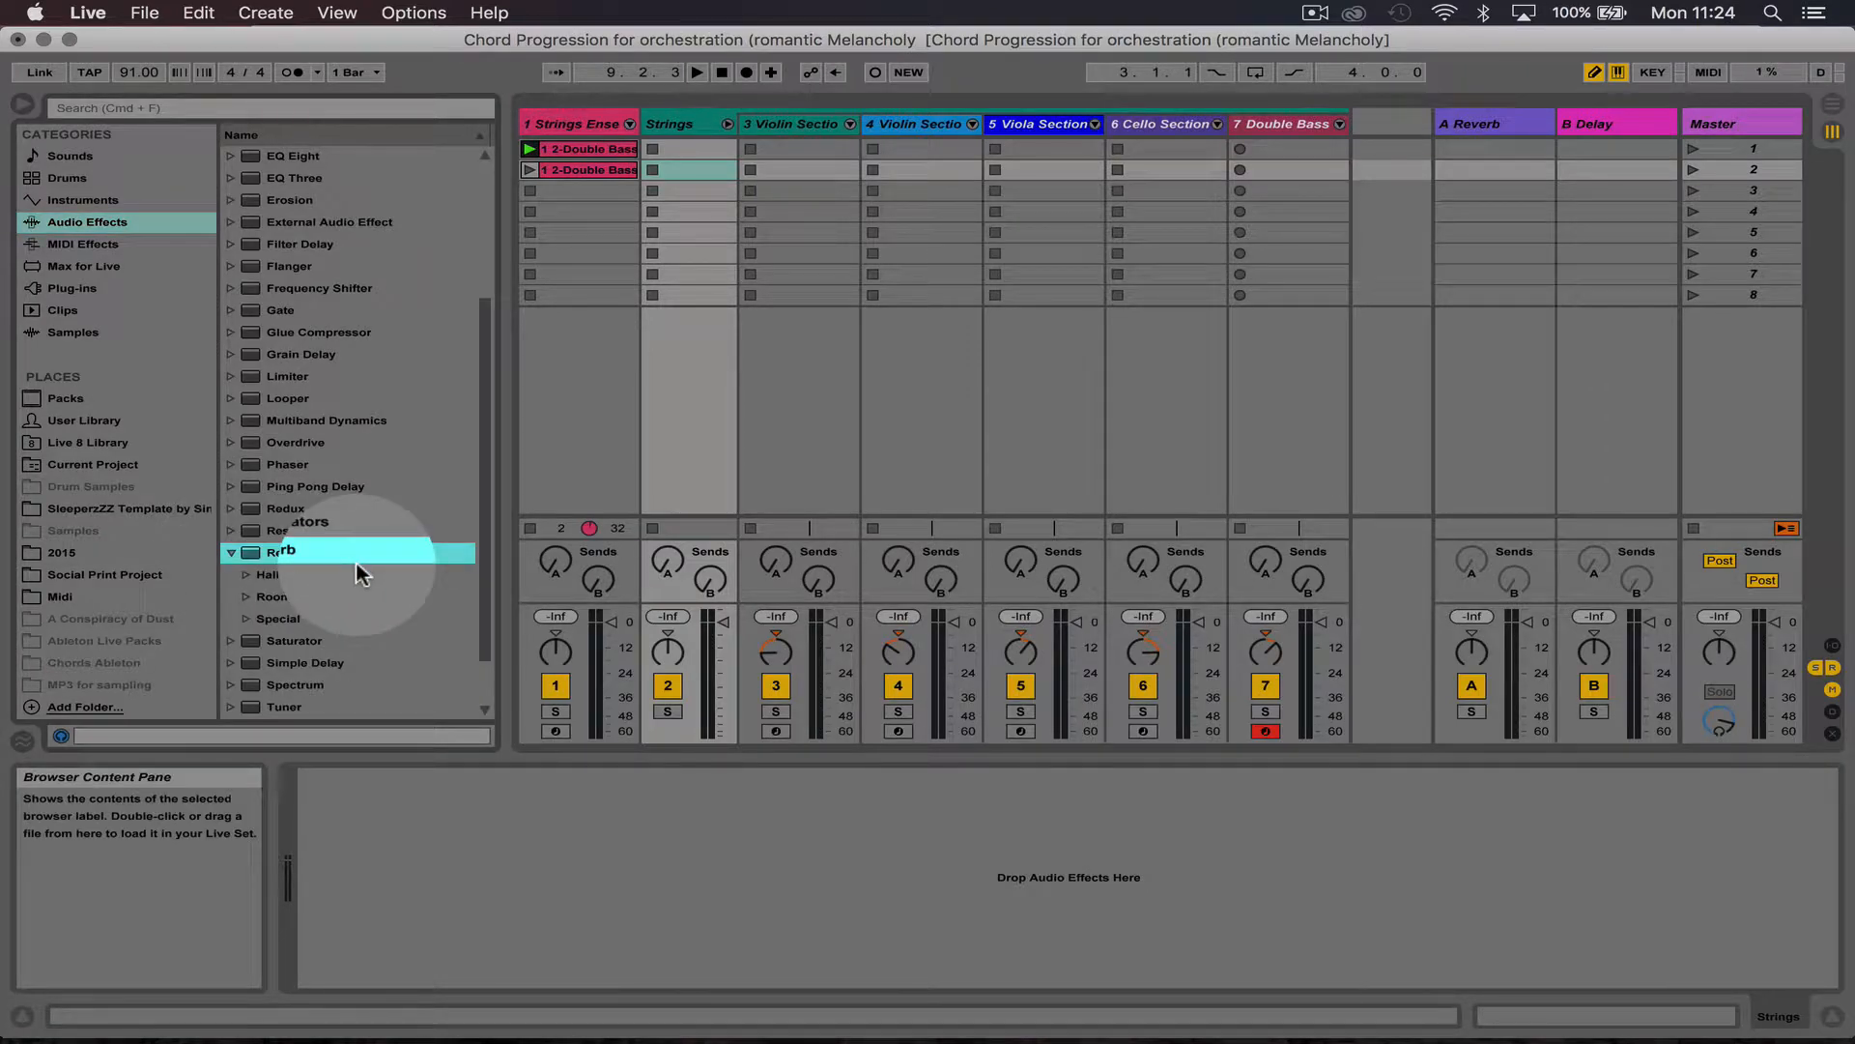
left_click(265, 574)
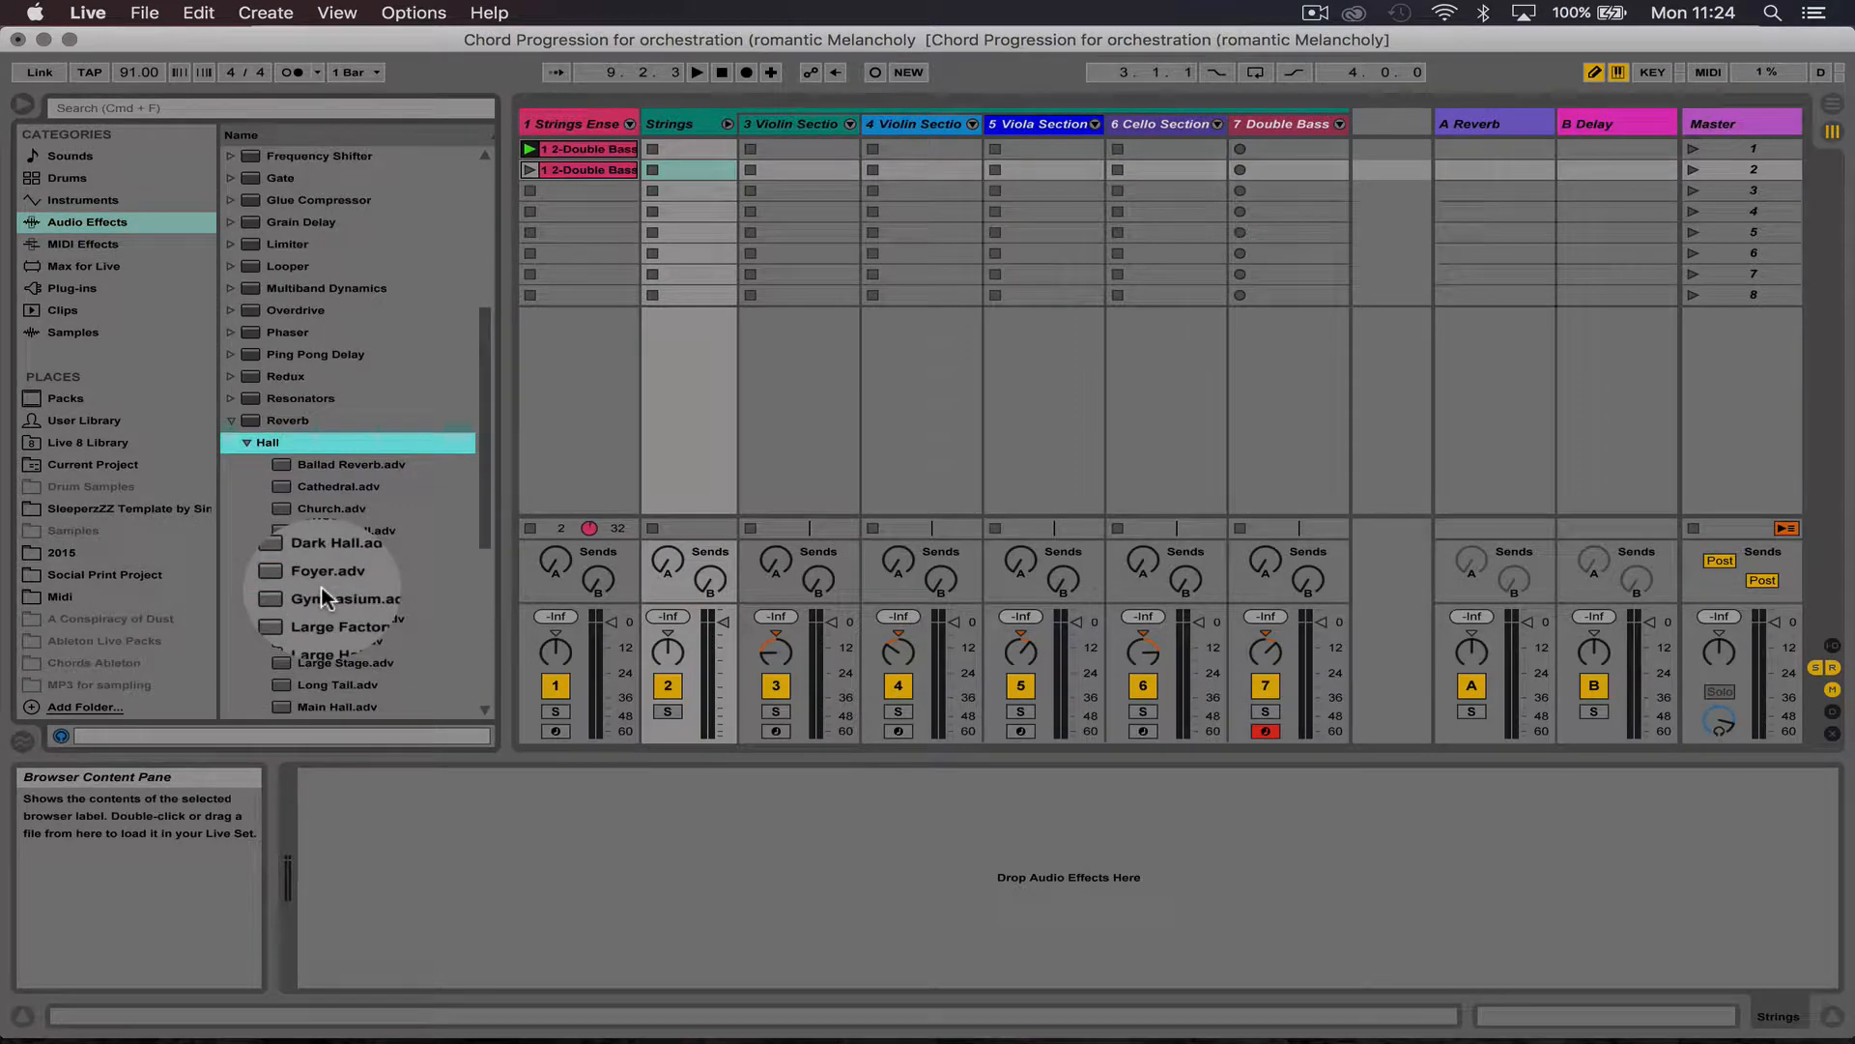
left_click_drag(342, 531, 818, 125)
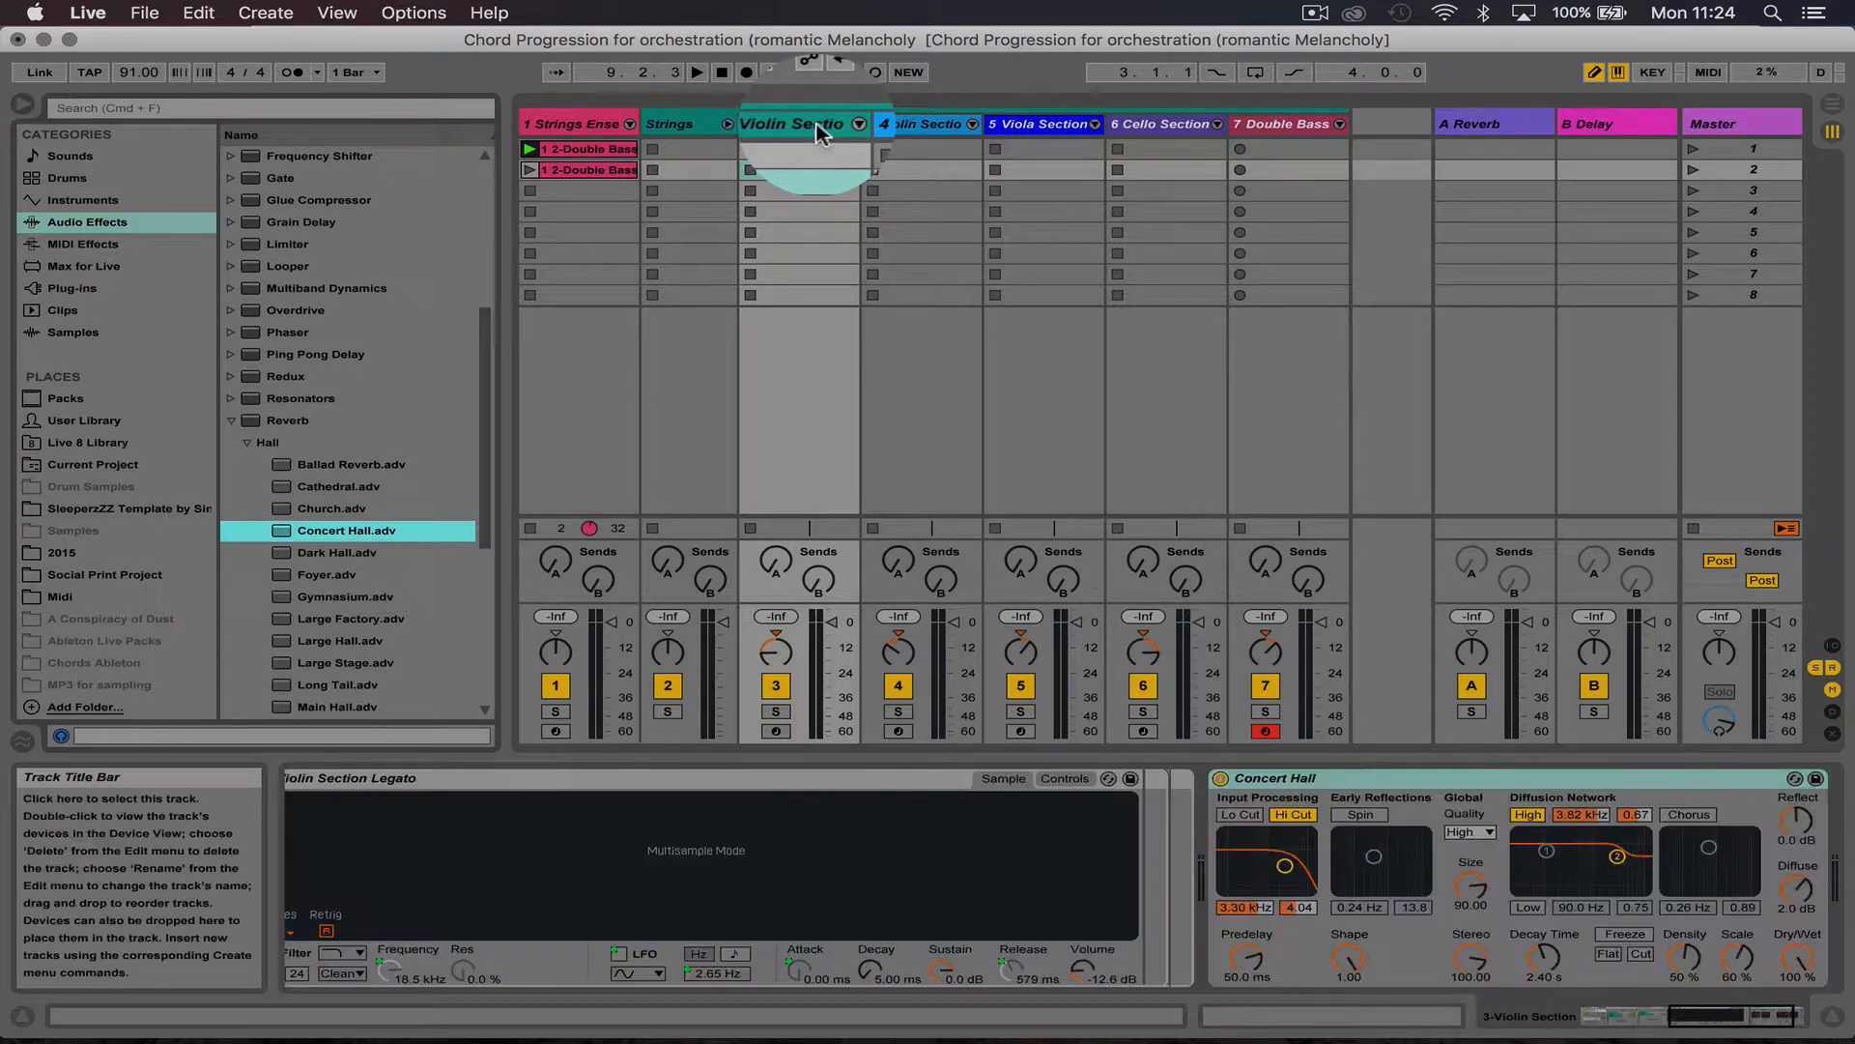
left_click(1778, 967)
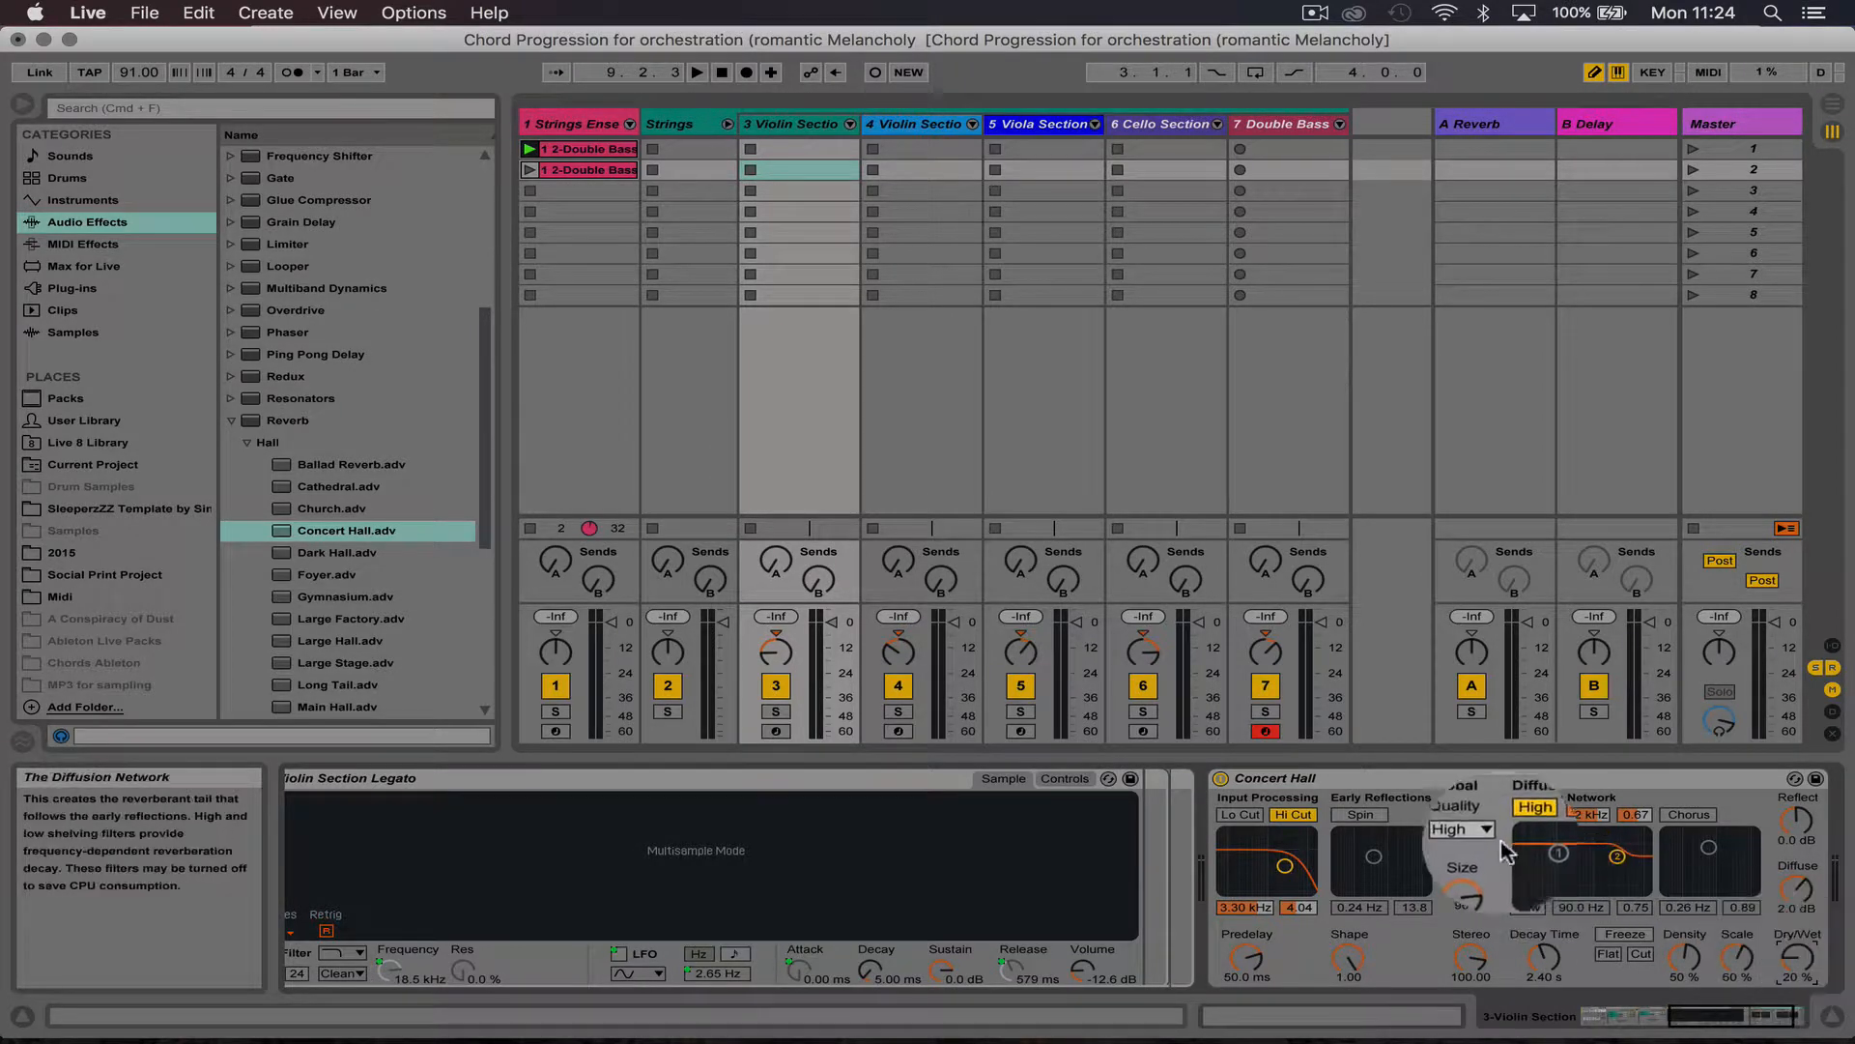
Step: Copy the Concert Hall reverb from the first violin track to the end of the 6 Cello Section track's device chain
left_click(1457, 778)
key("cmd+c")
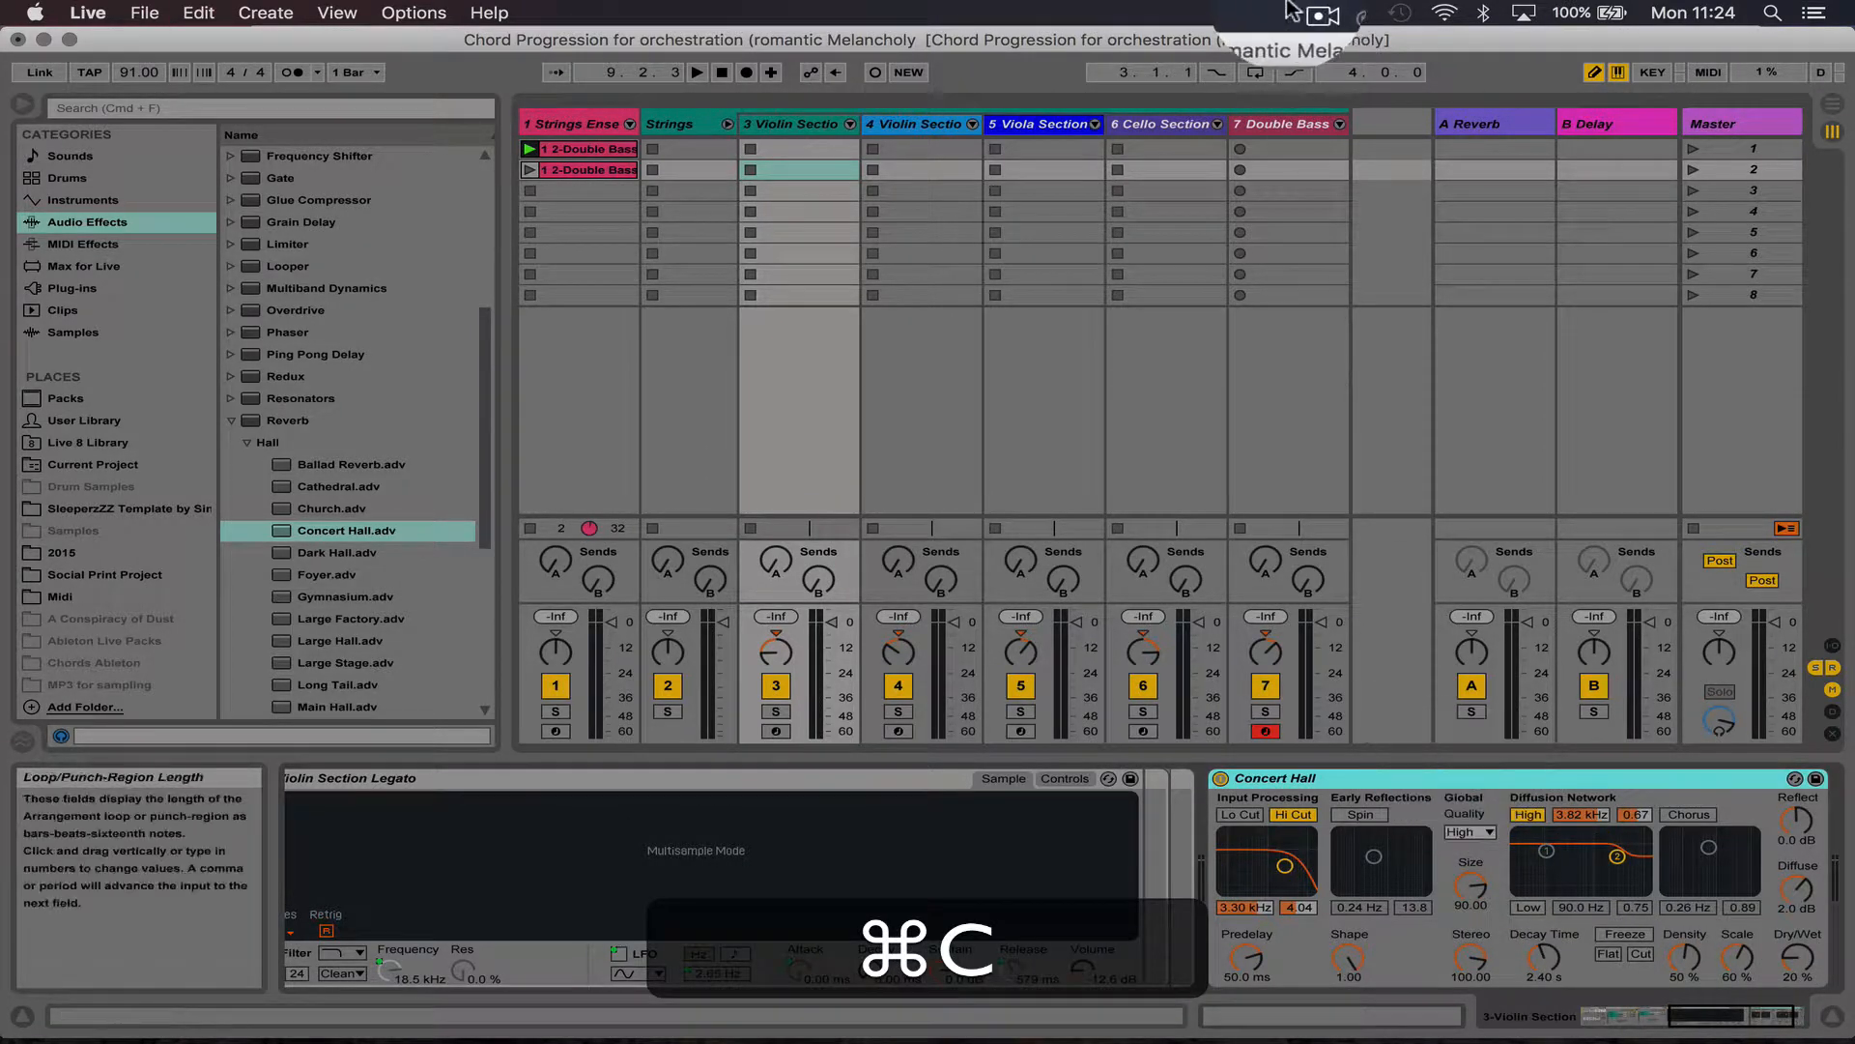
left_click(1183, 132)
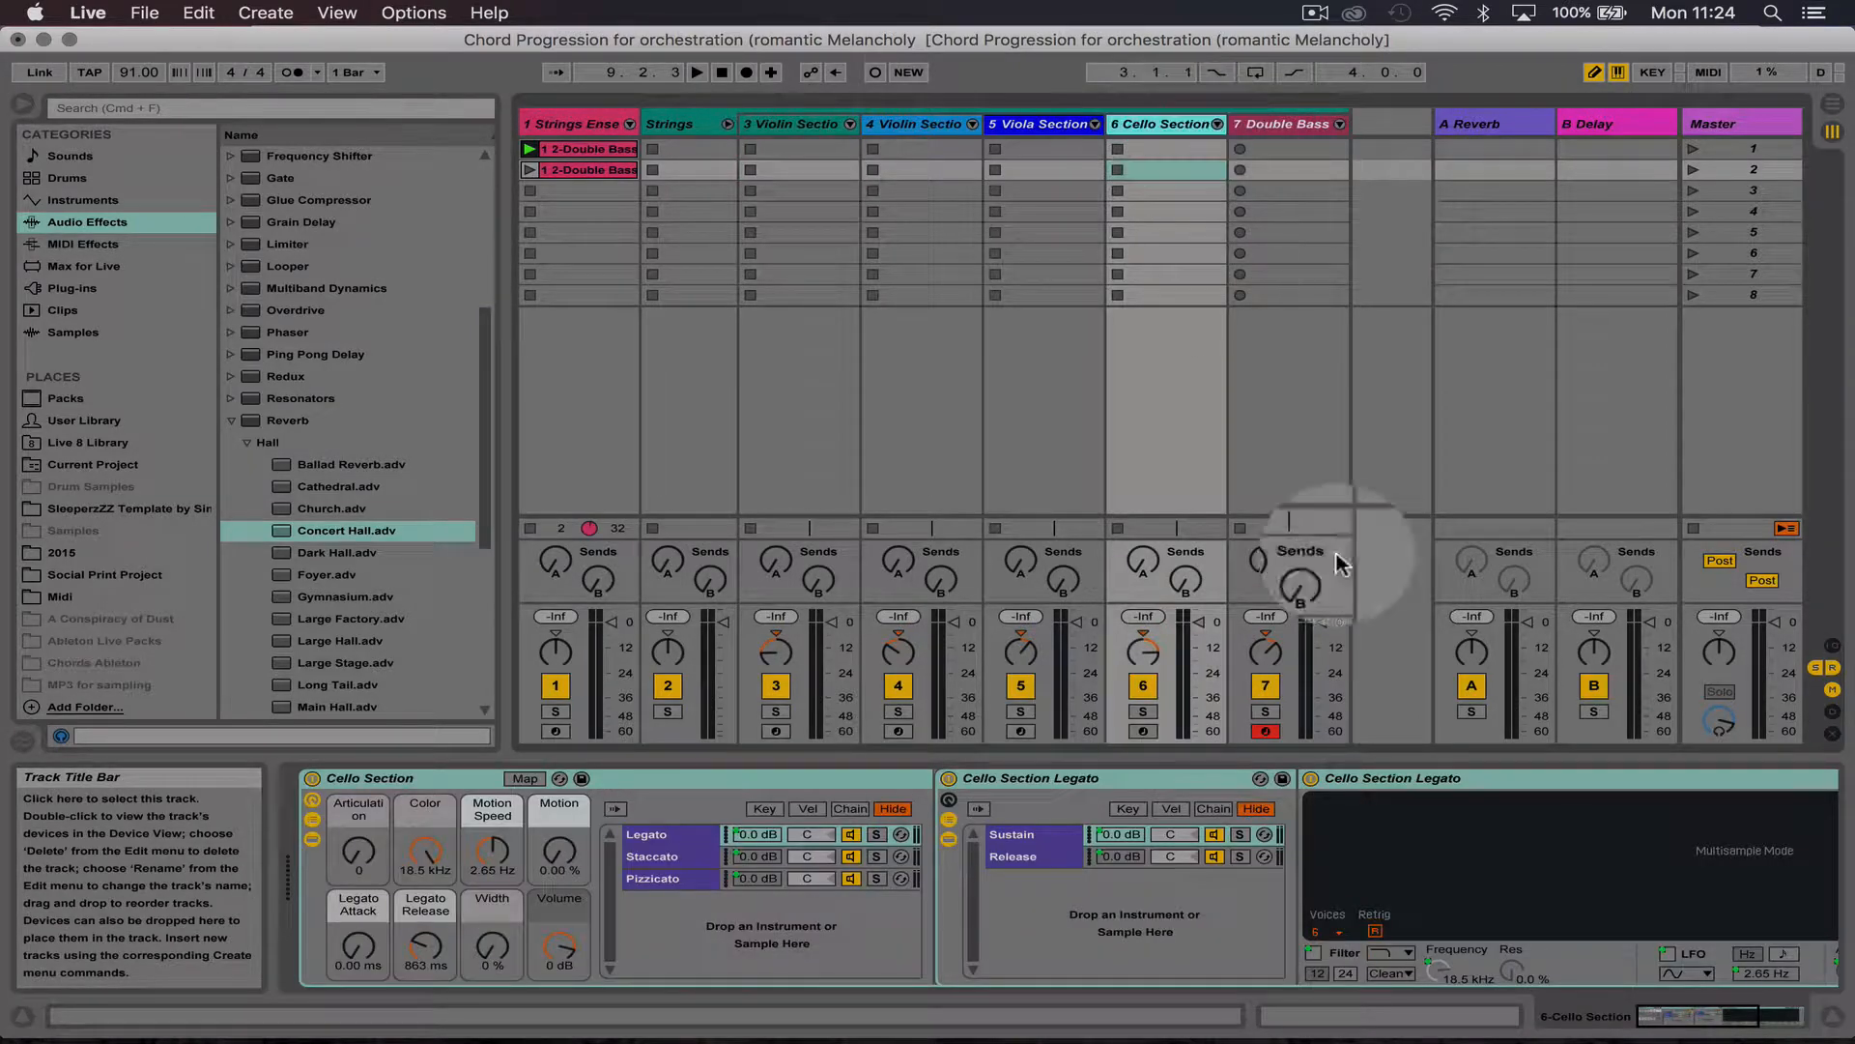
left_click(1776, 1016)
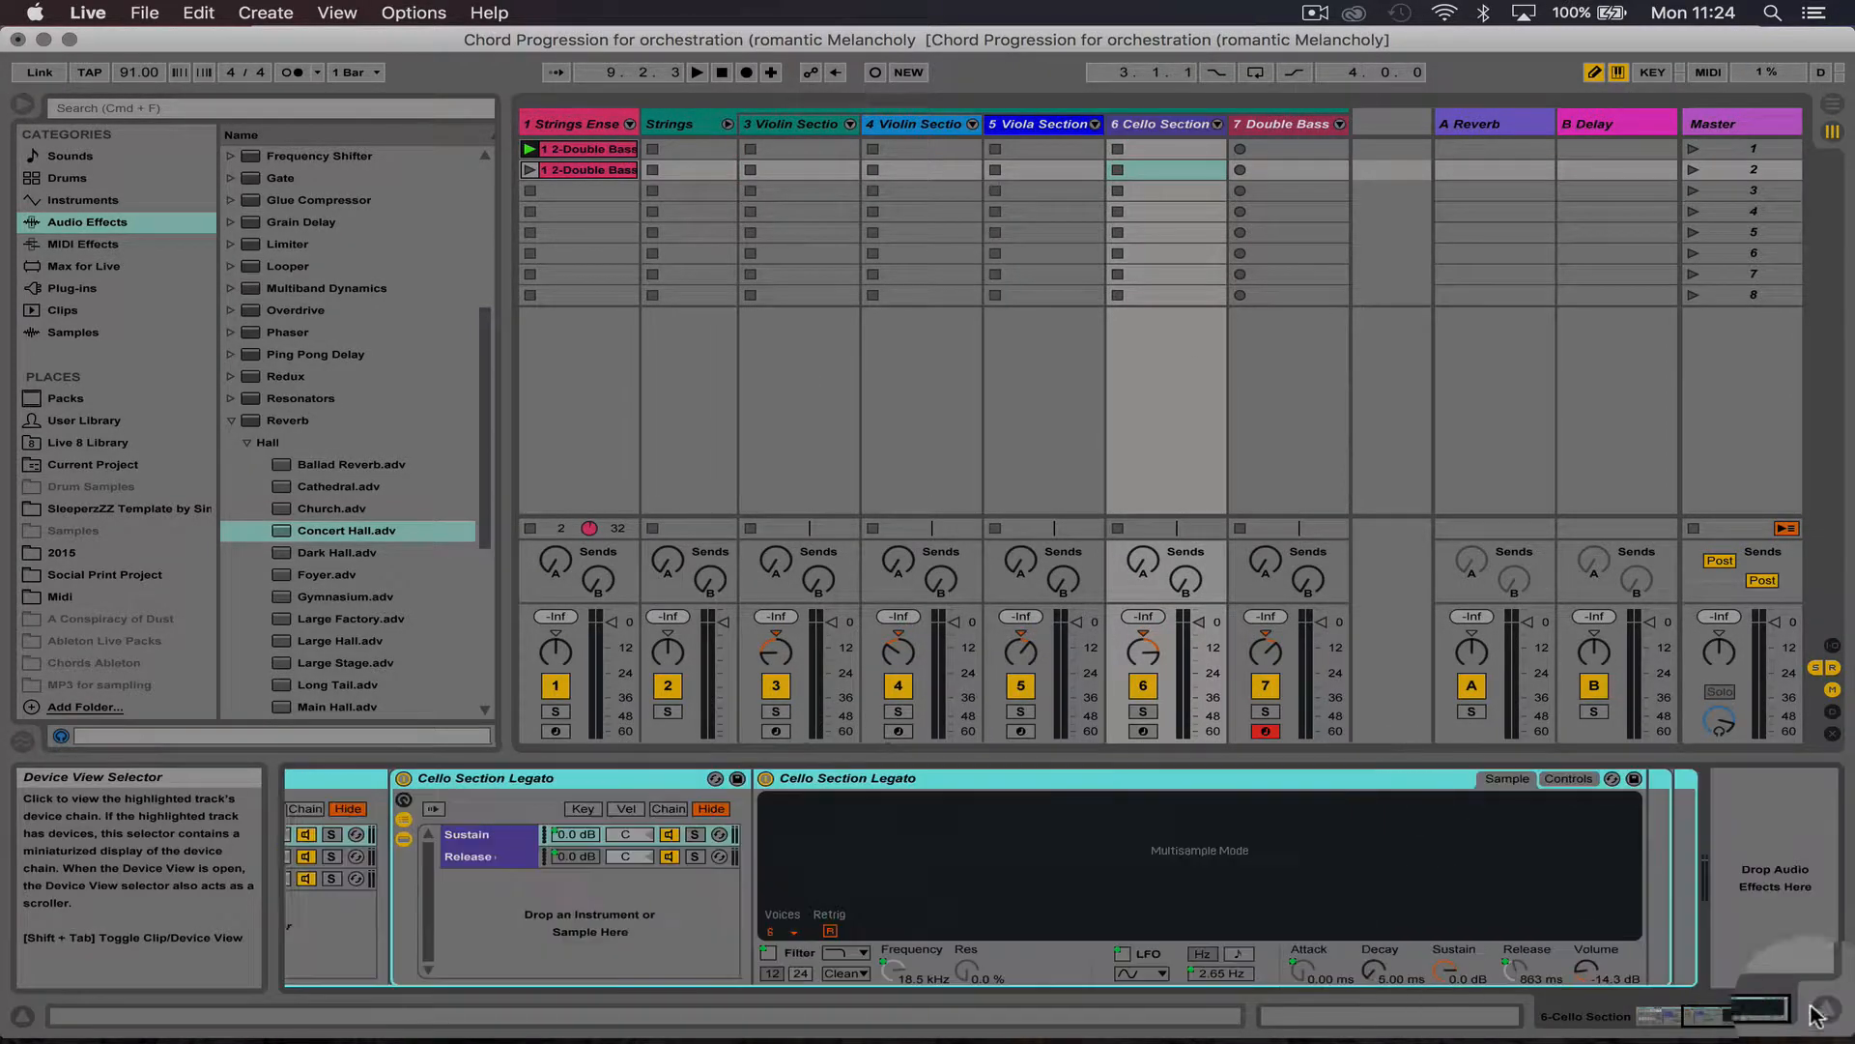
left_click(1791, 942)
key("super+v")
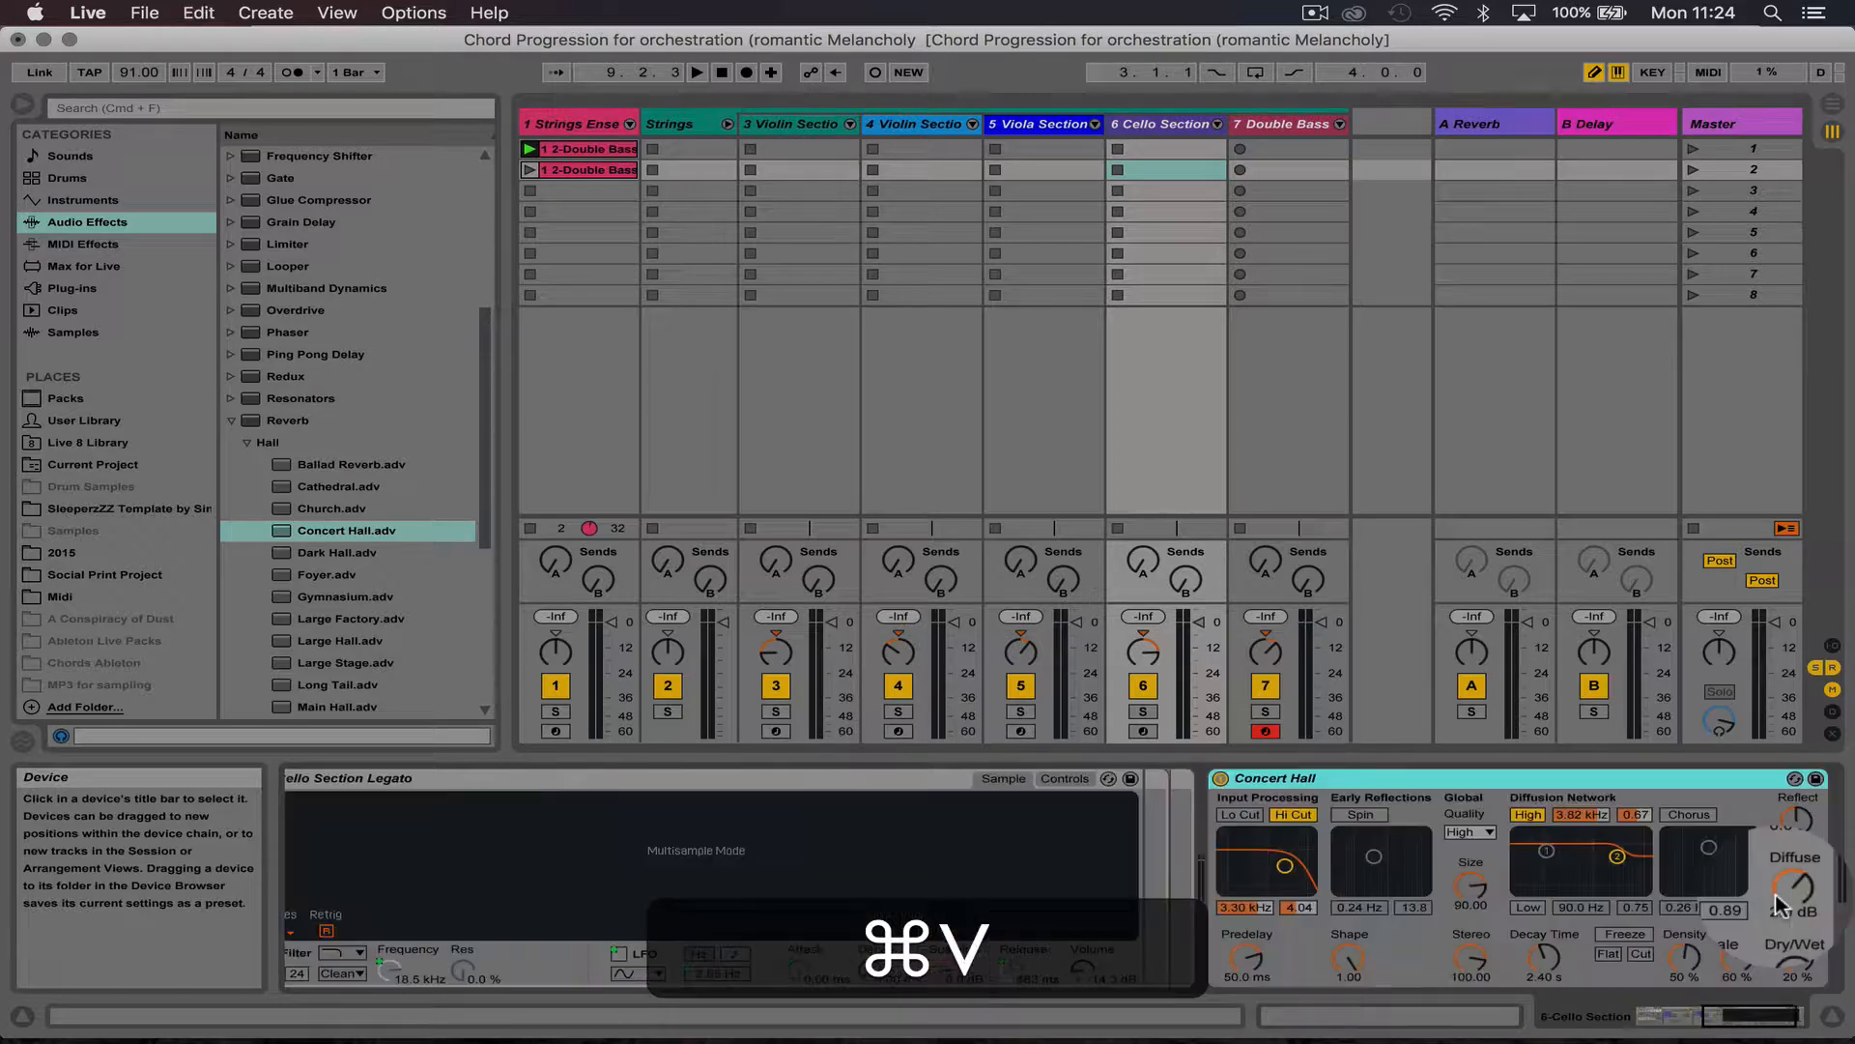
Step: Following the reverb ratio chart in Preview, paste the Concert Hall reverb onto the 4 Violin Section track and set Dry/Wet to 35%
left_click(899, 130)
mouse_move(1005, 1025)
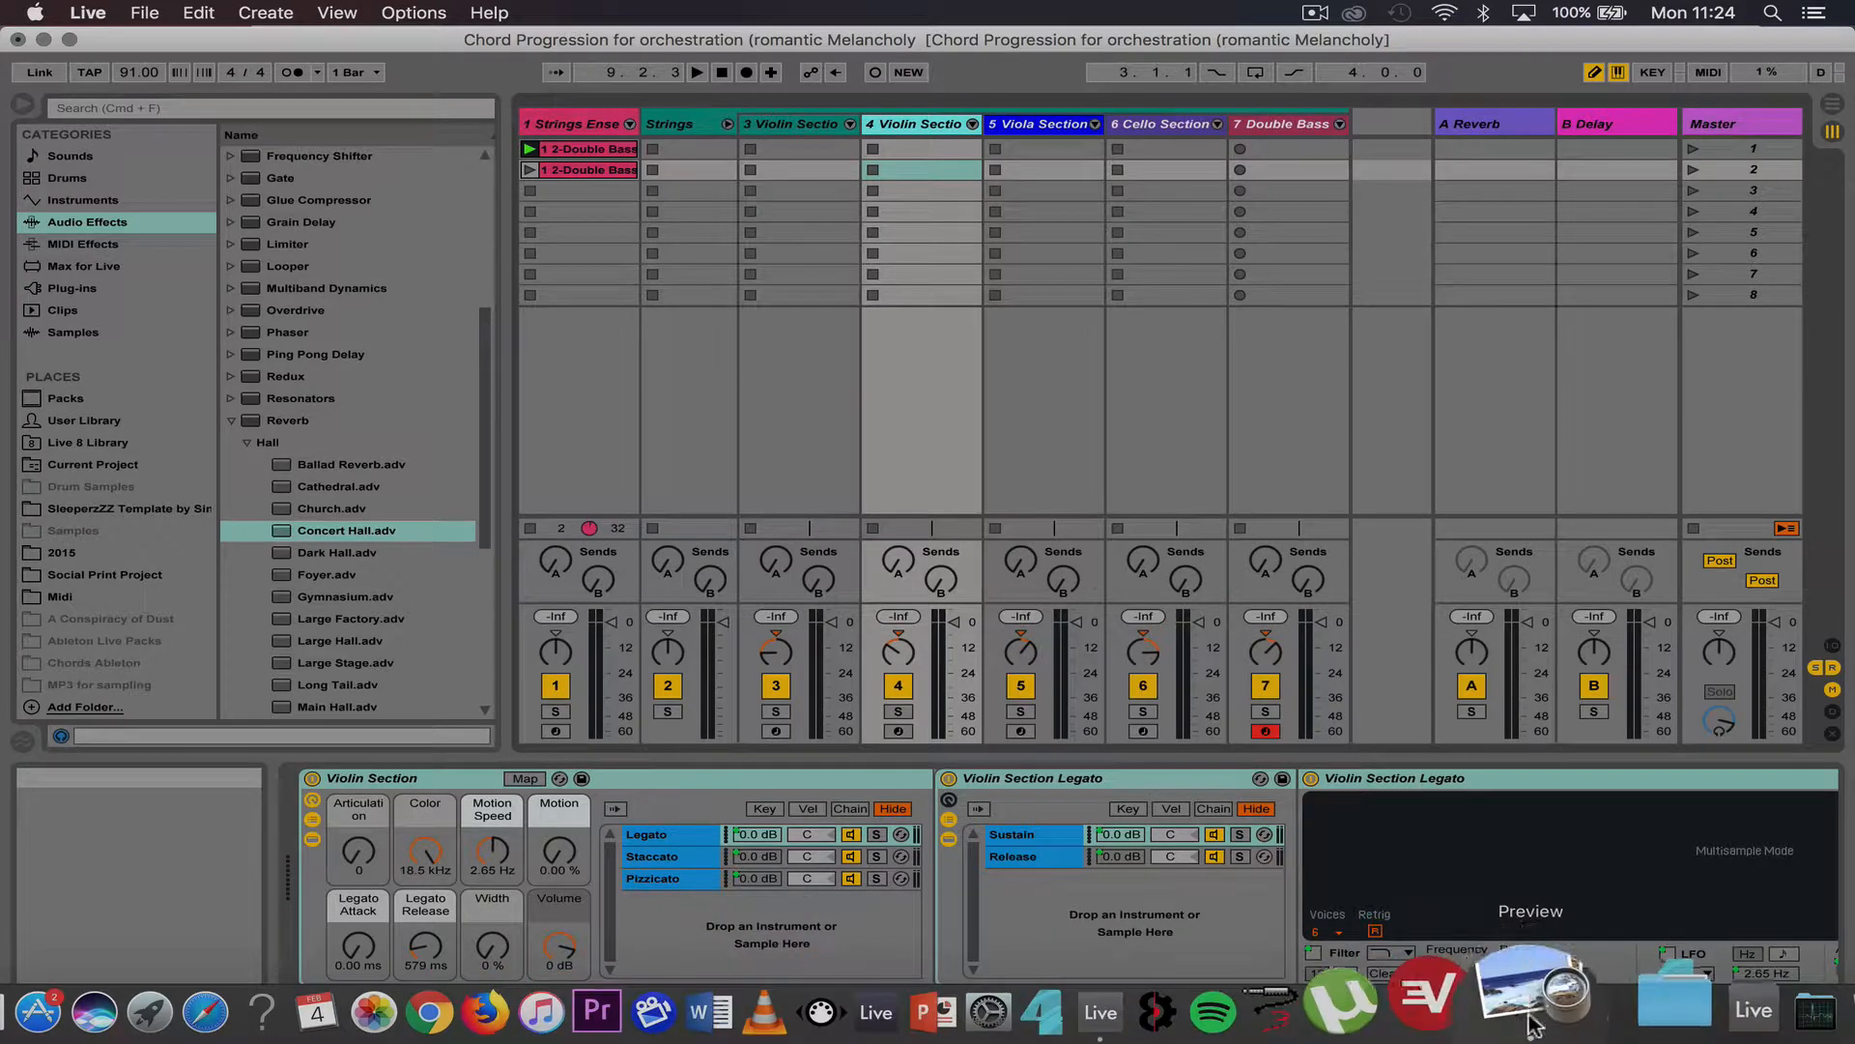
left_click(1623, 1010)
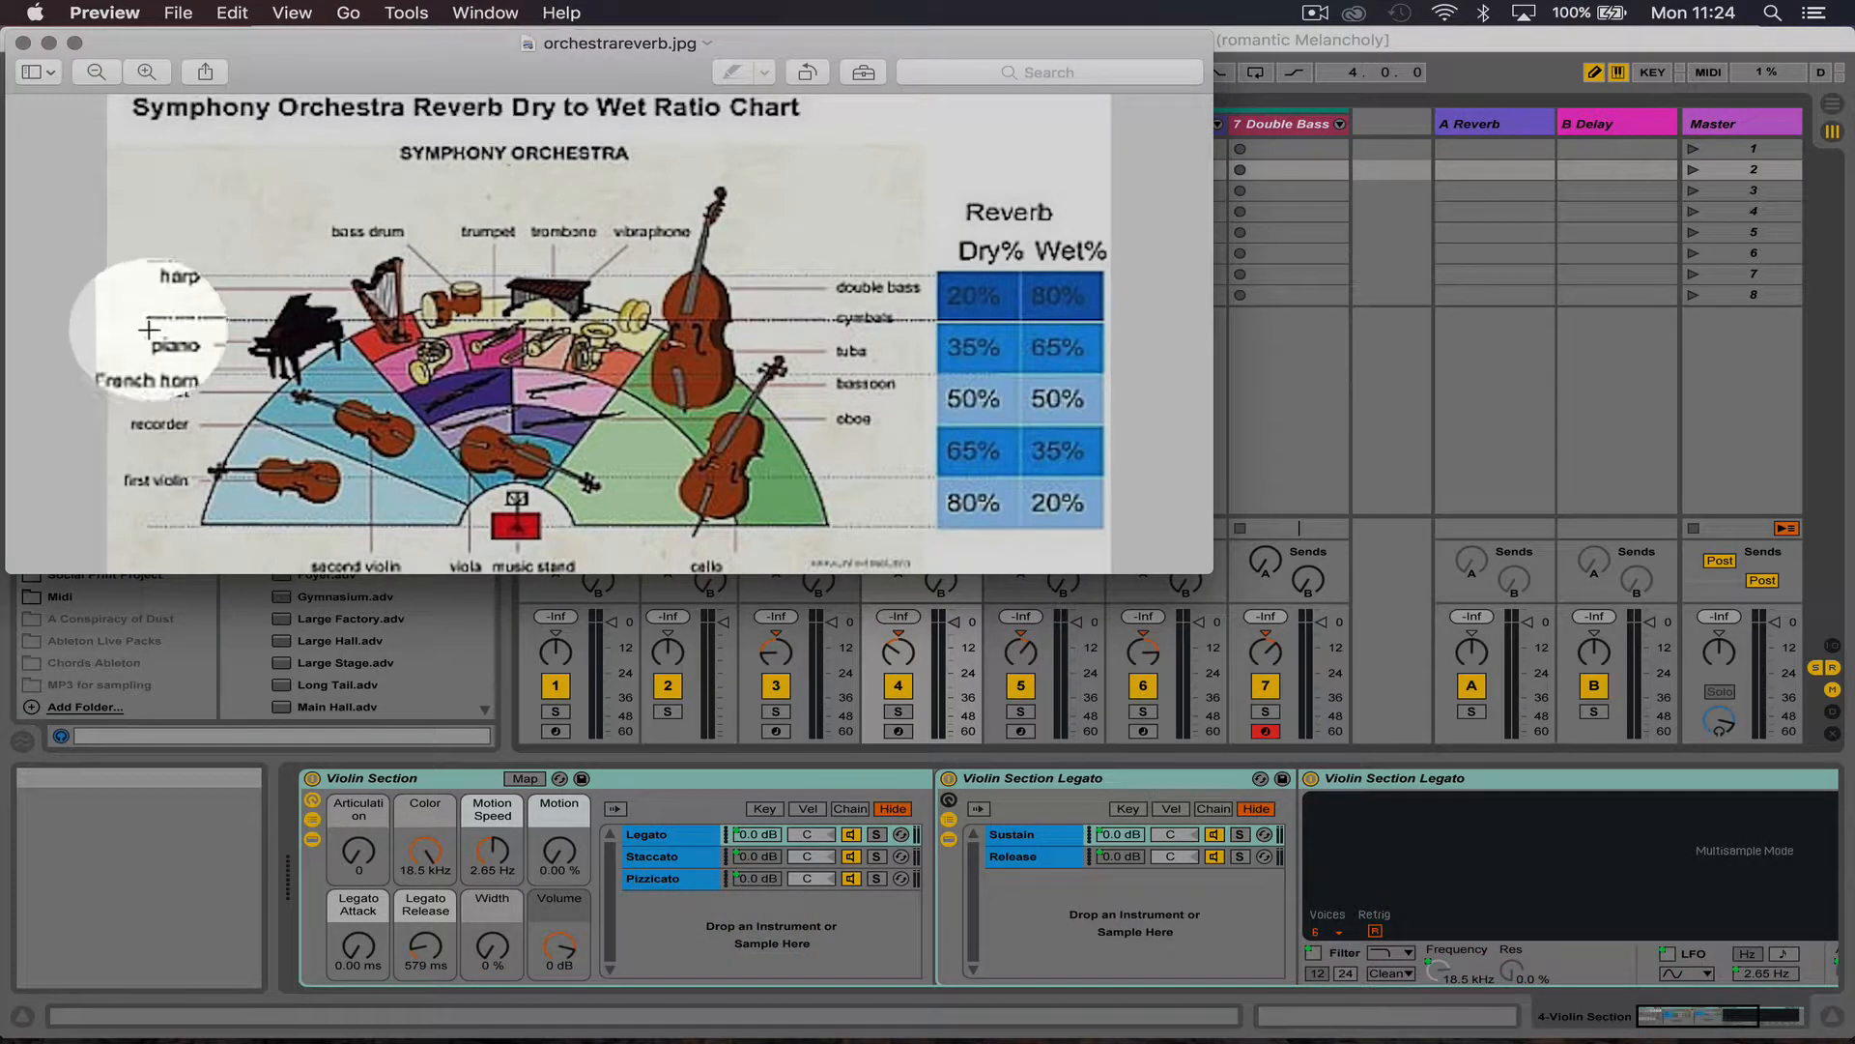
left_click(1413, 401)
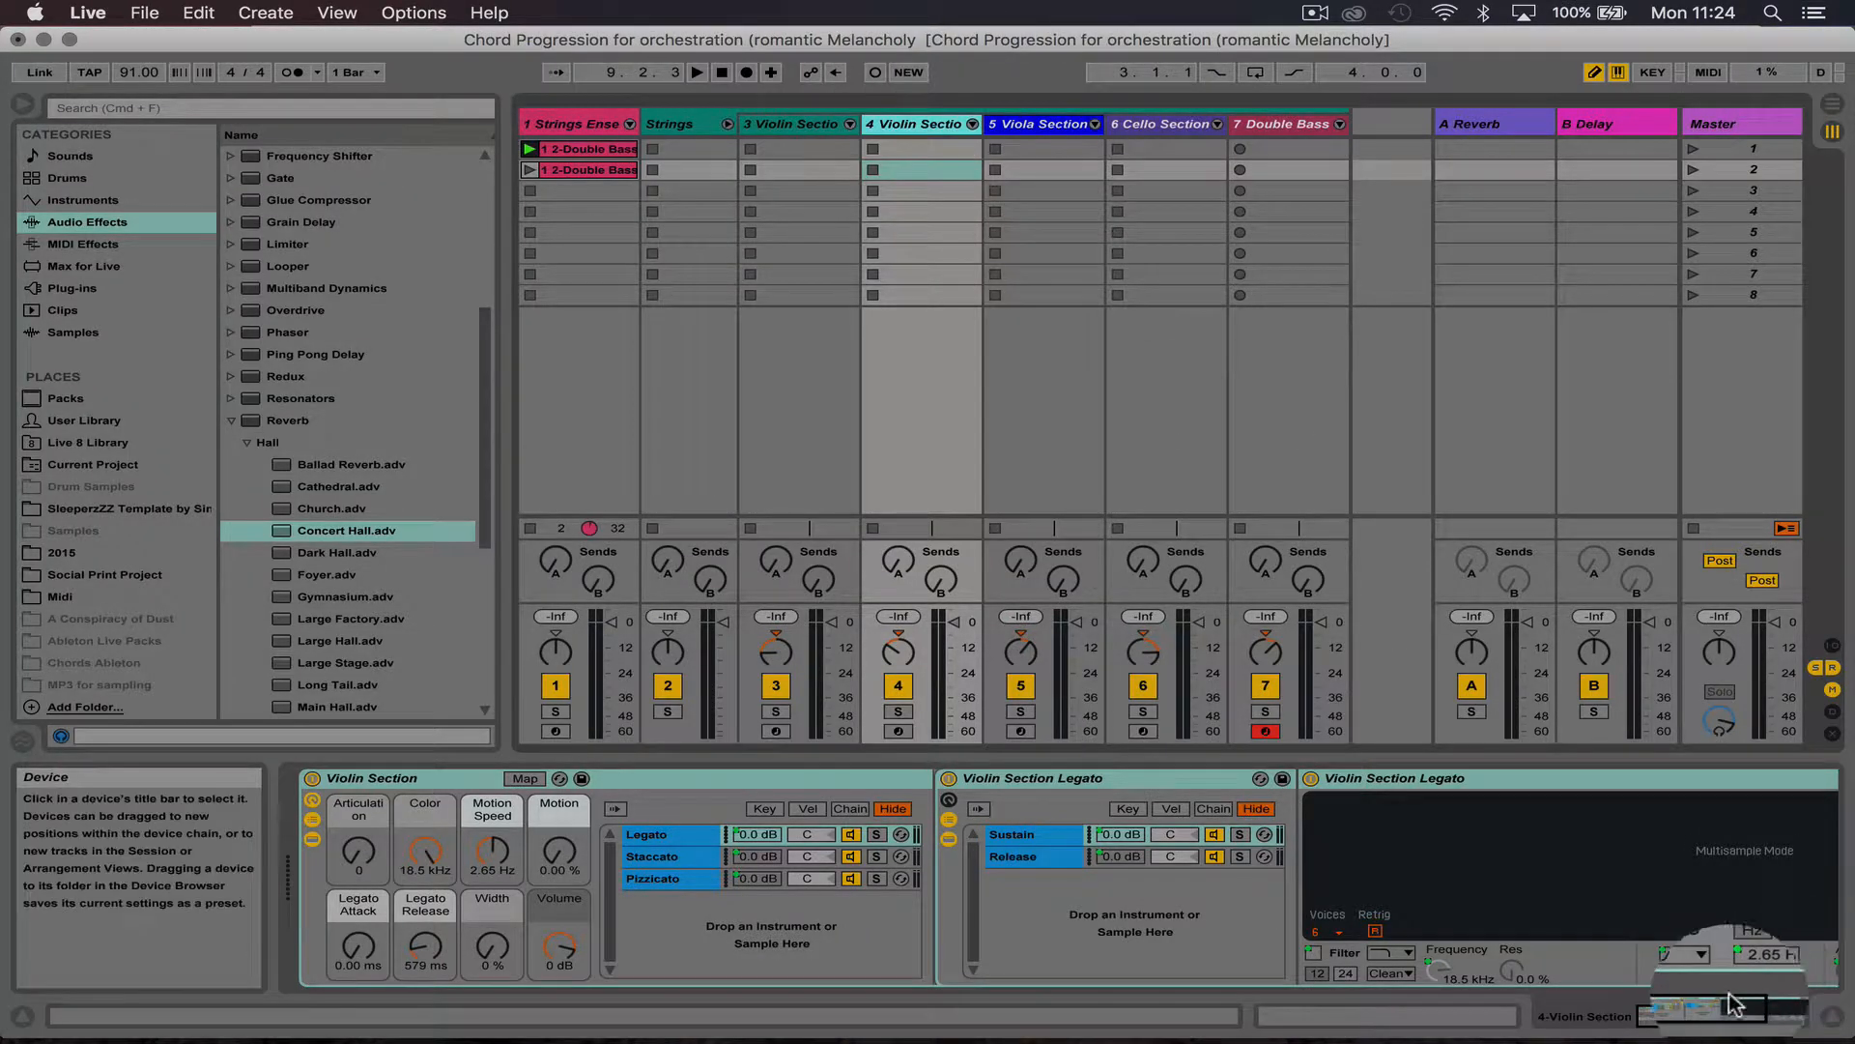
scroll(1759, 918, "right", 8)
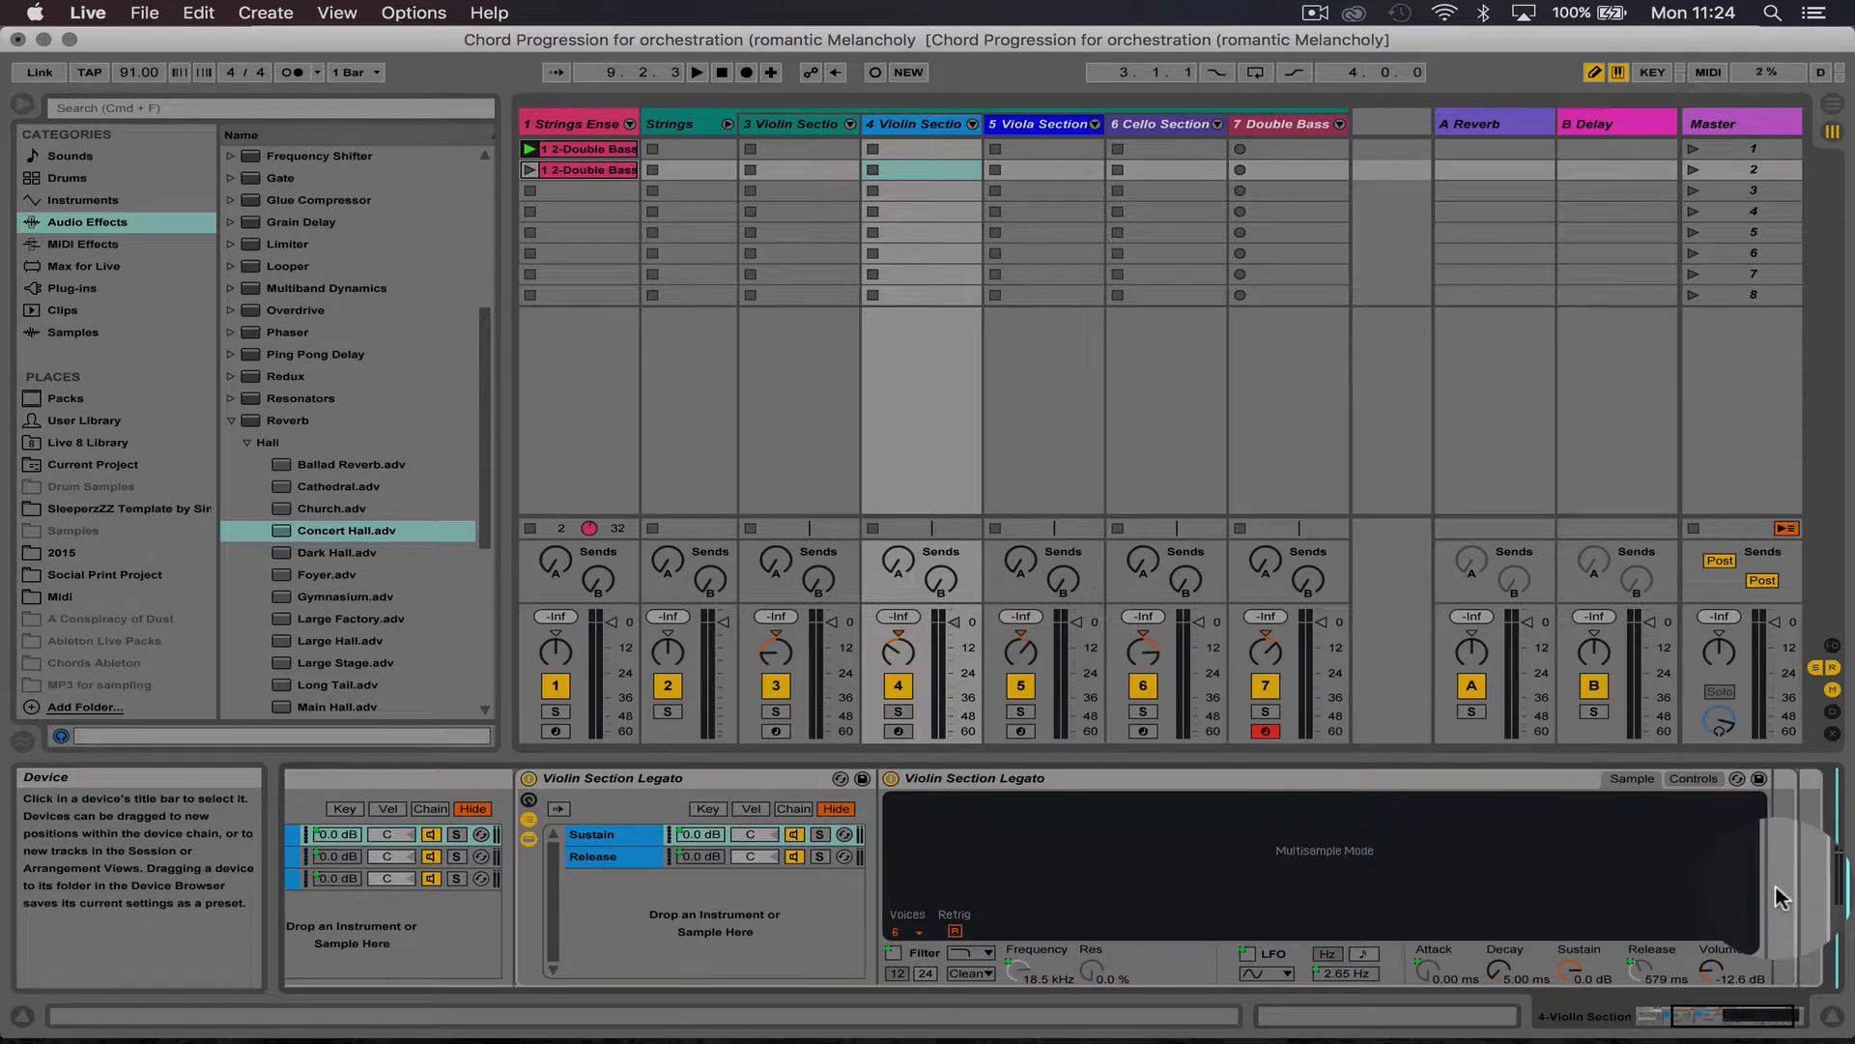
key("super+v")
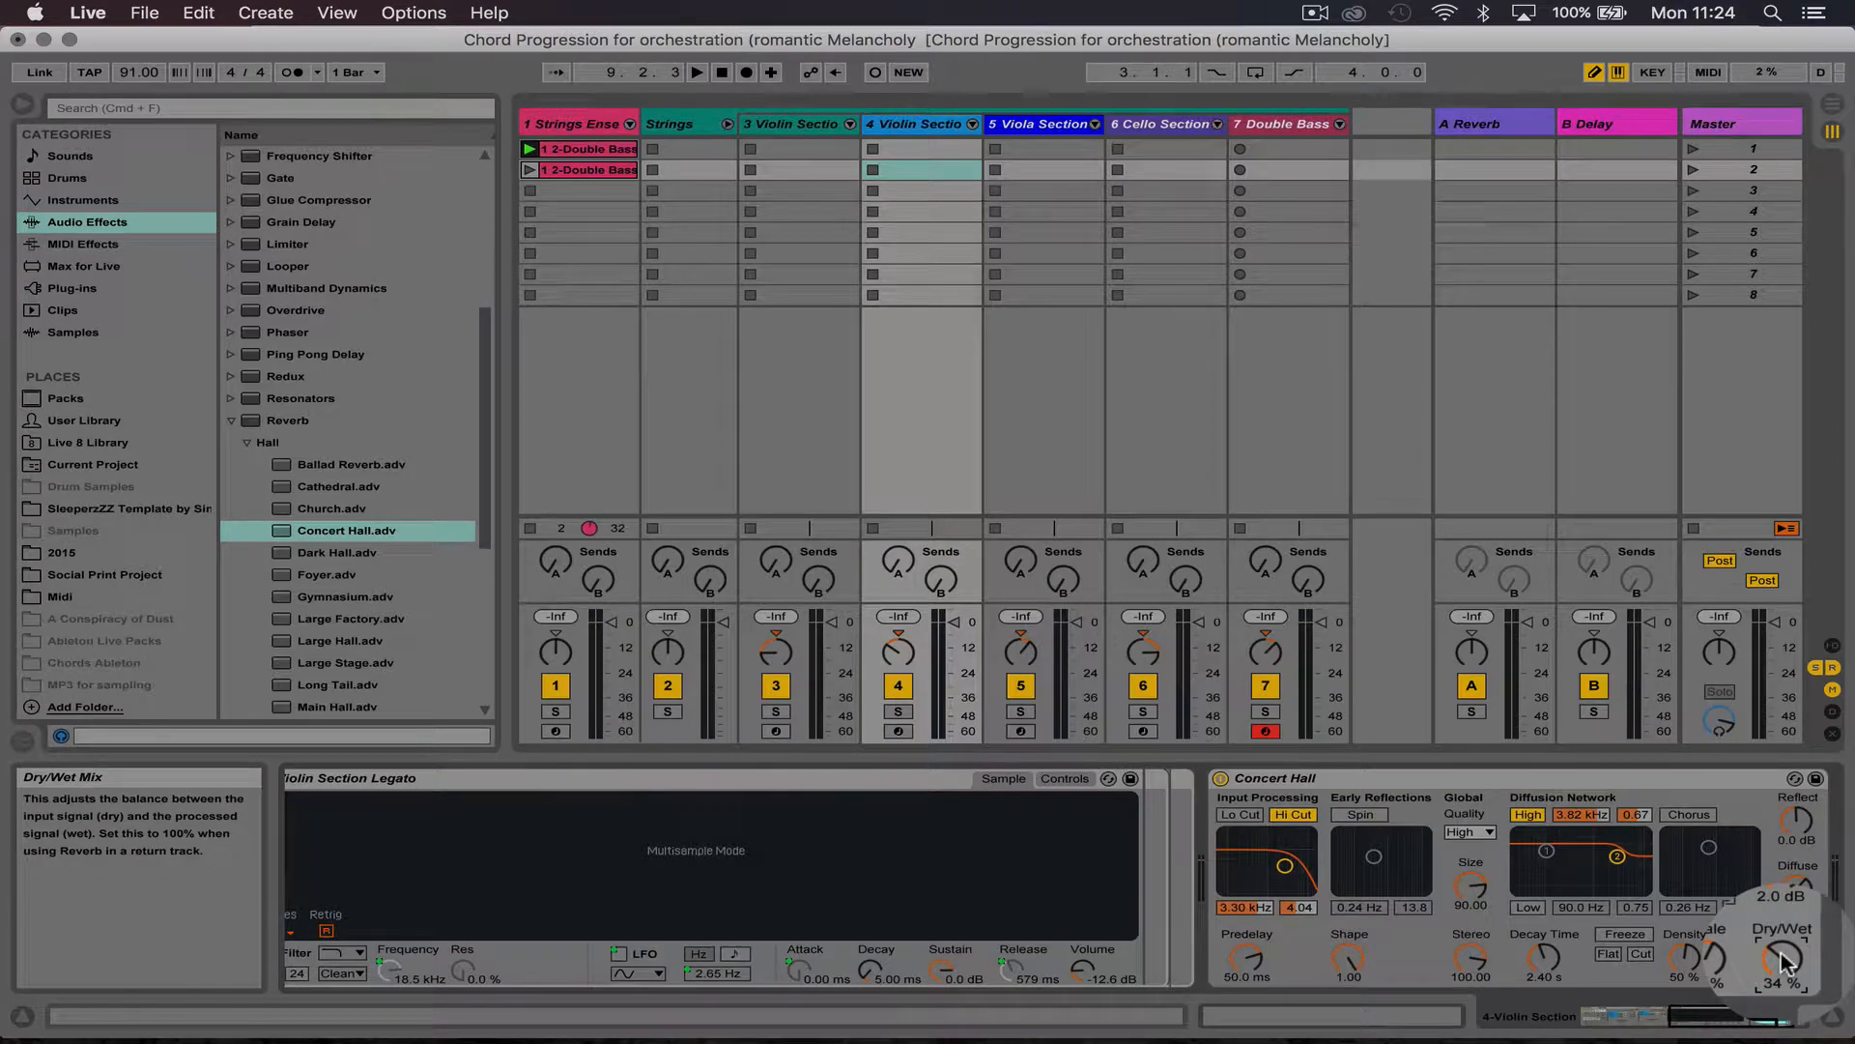
type("5")
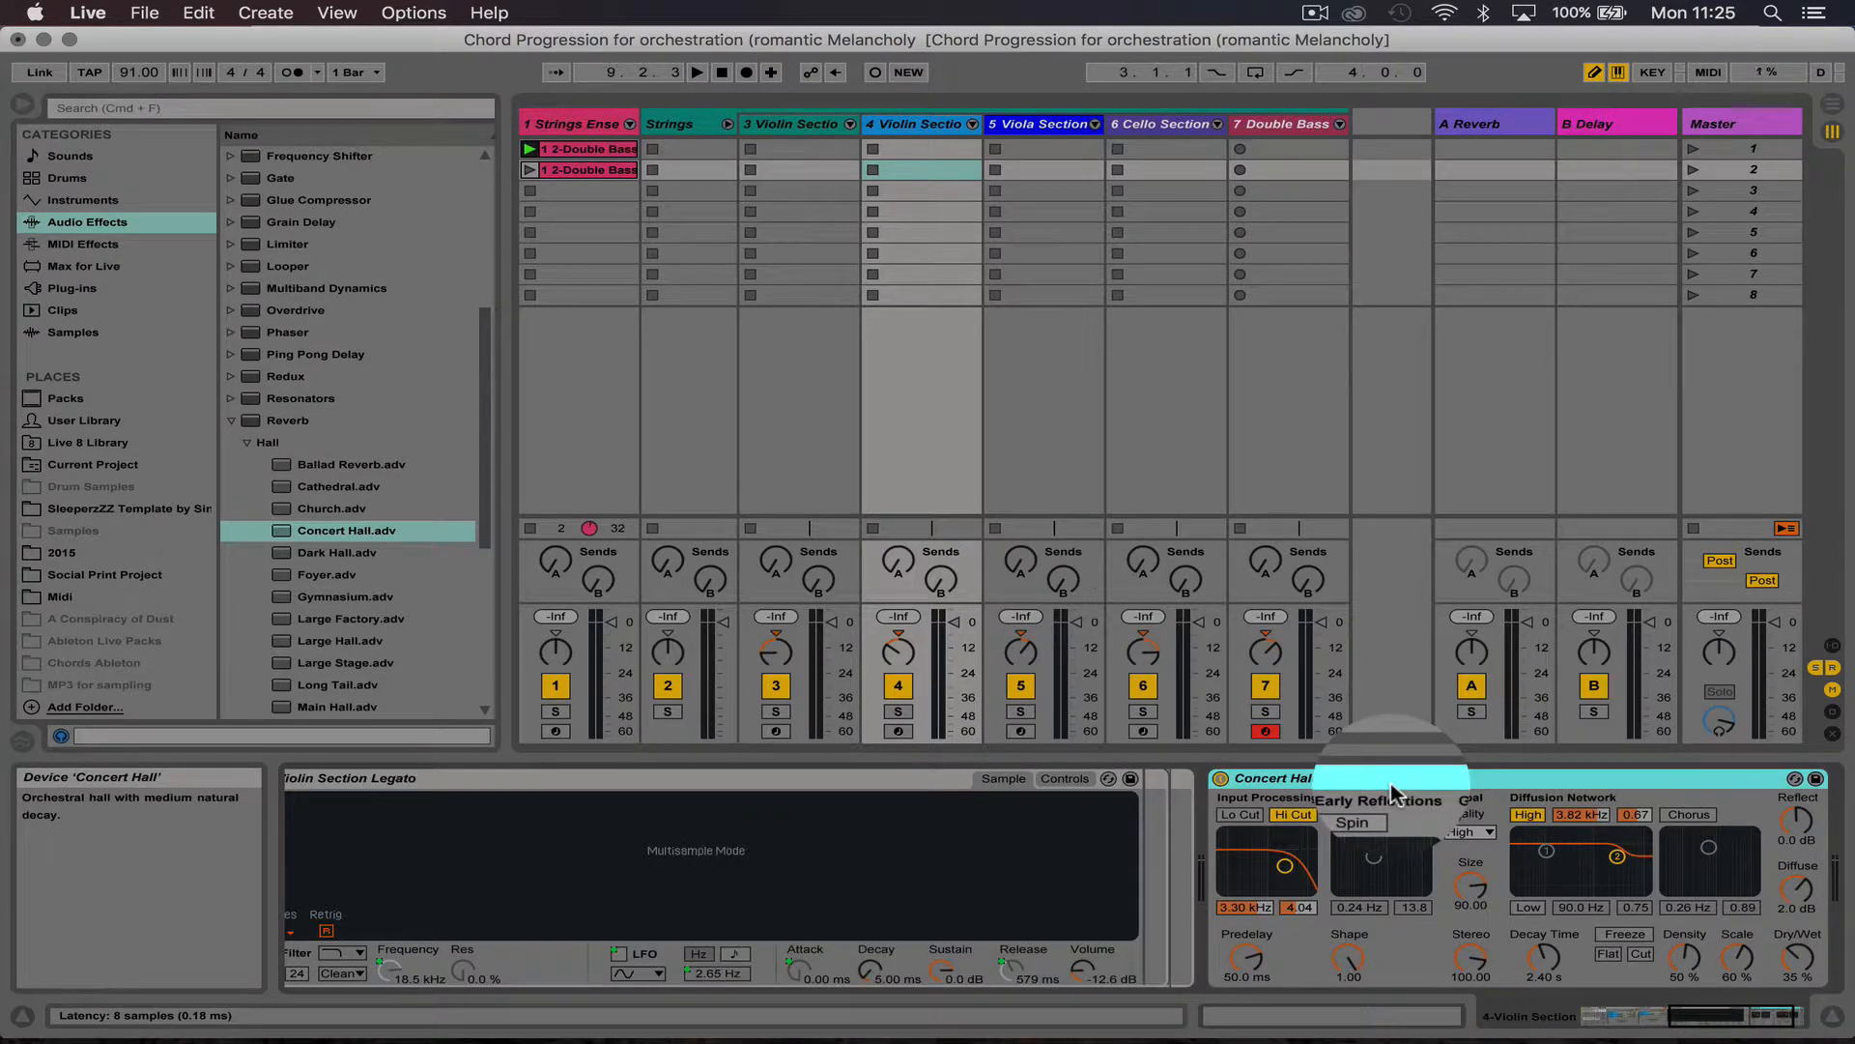
Step: Copy the Concert Hall reverb from the second violin track to the end of the 7 Double Bass Section track's device chain
key("super+c")
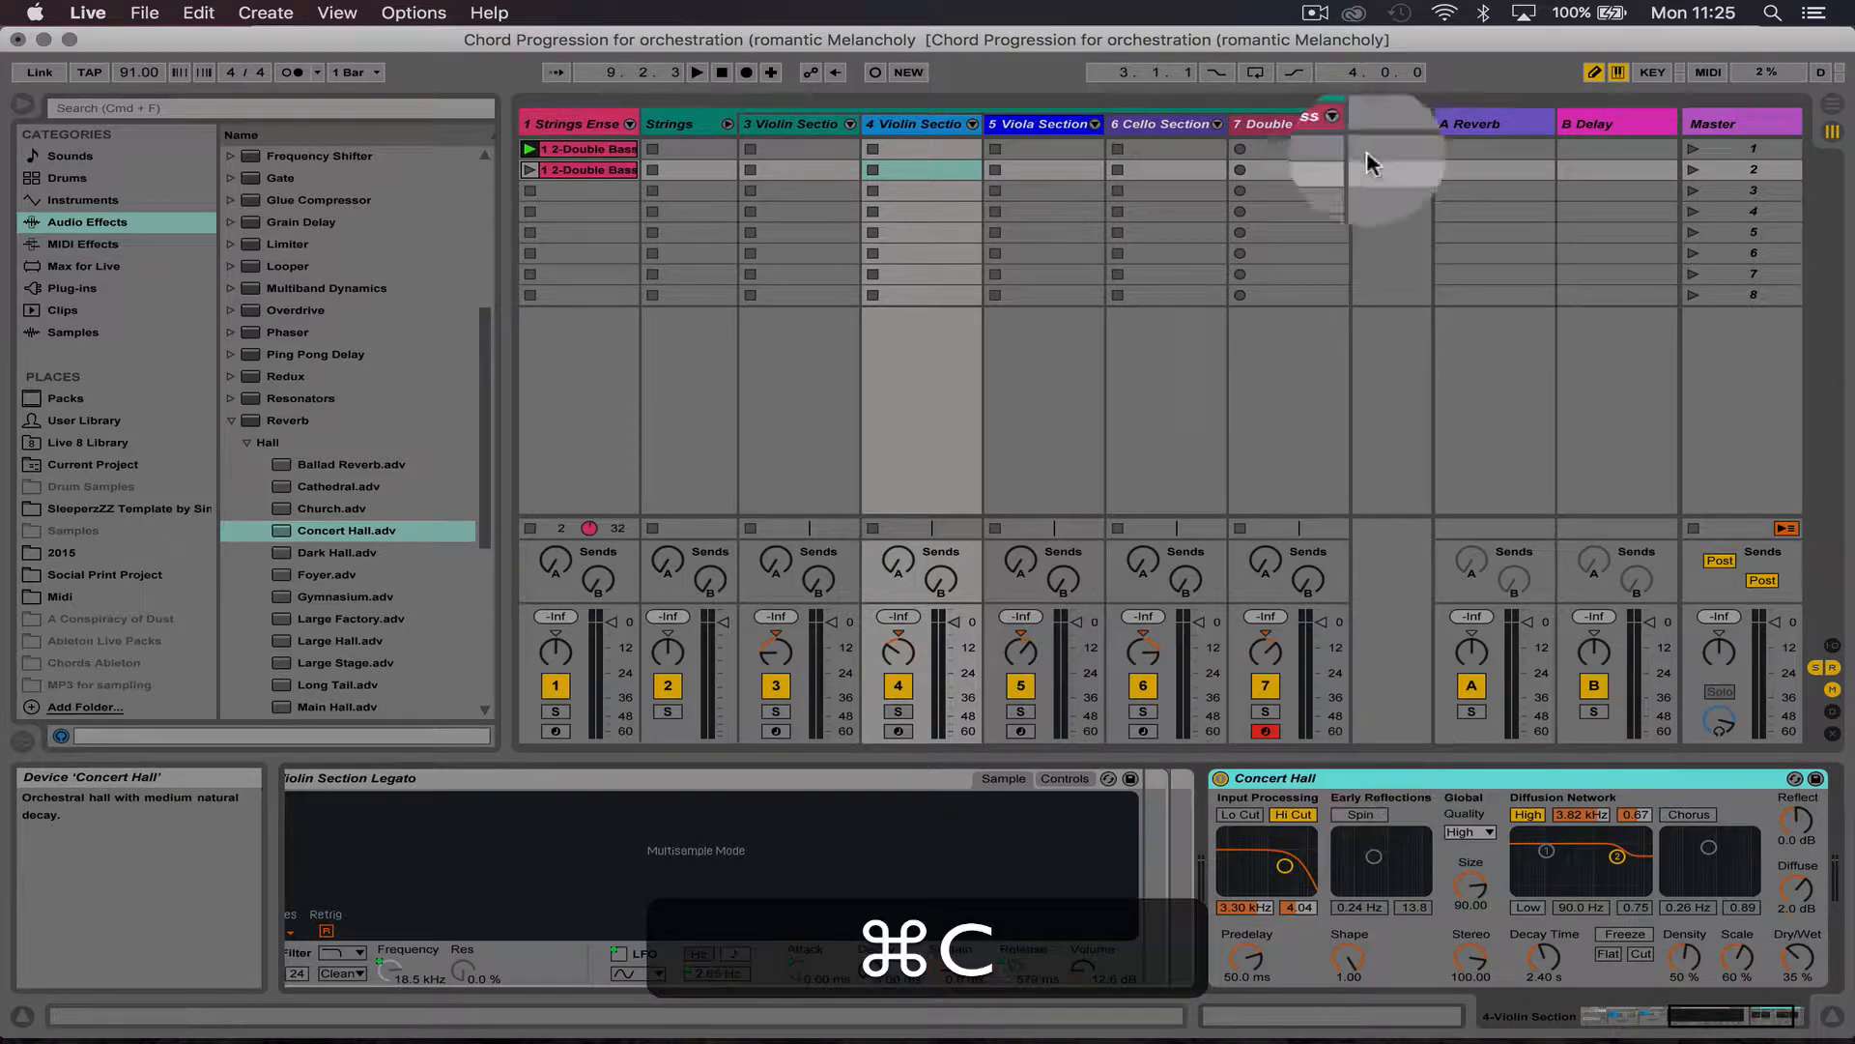
left_click(1118, 127)
left_click(1290, 124)
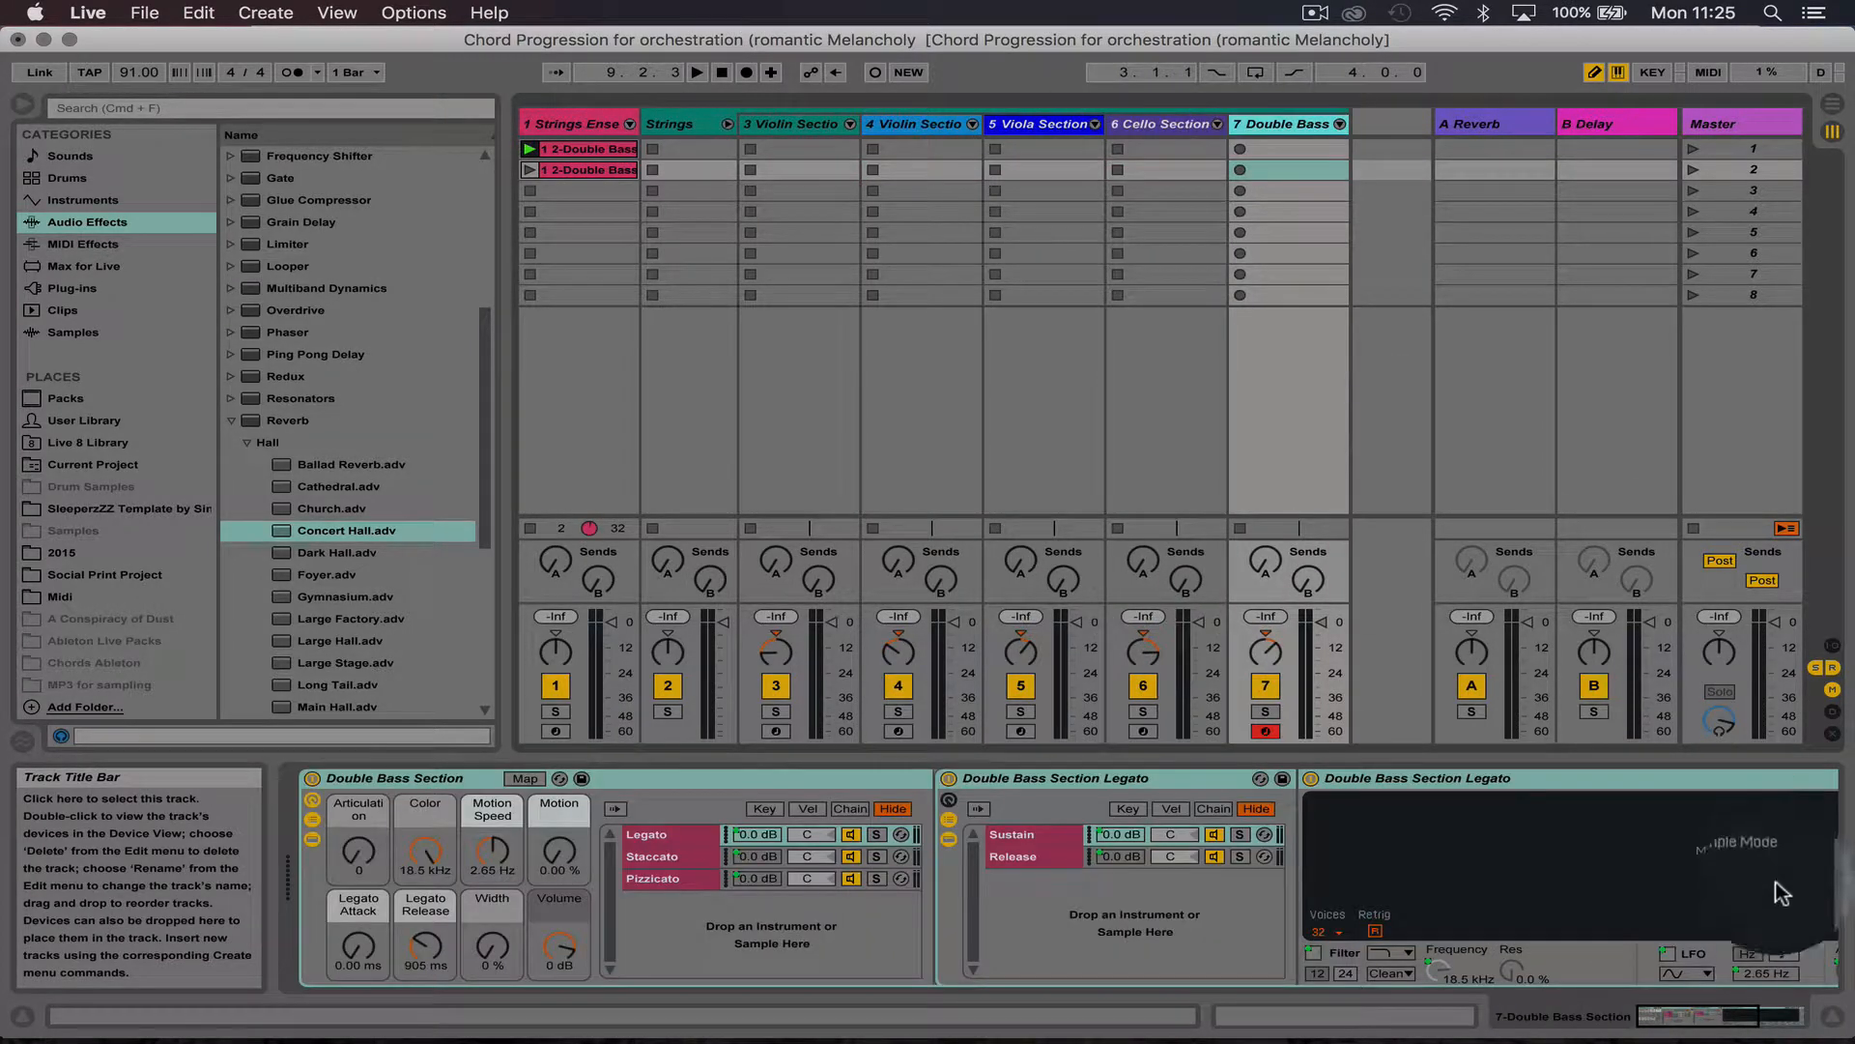
scroll(1778, 905, "left", 3)
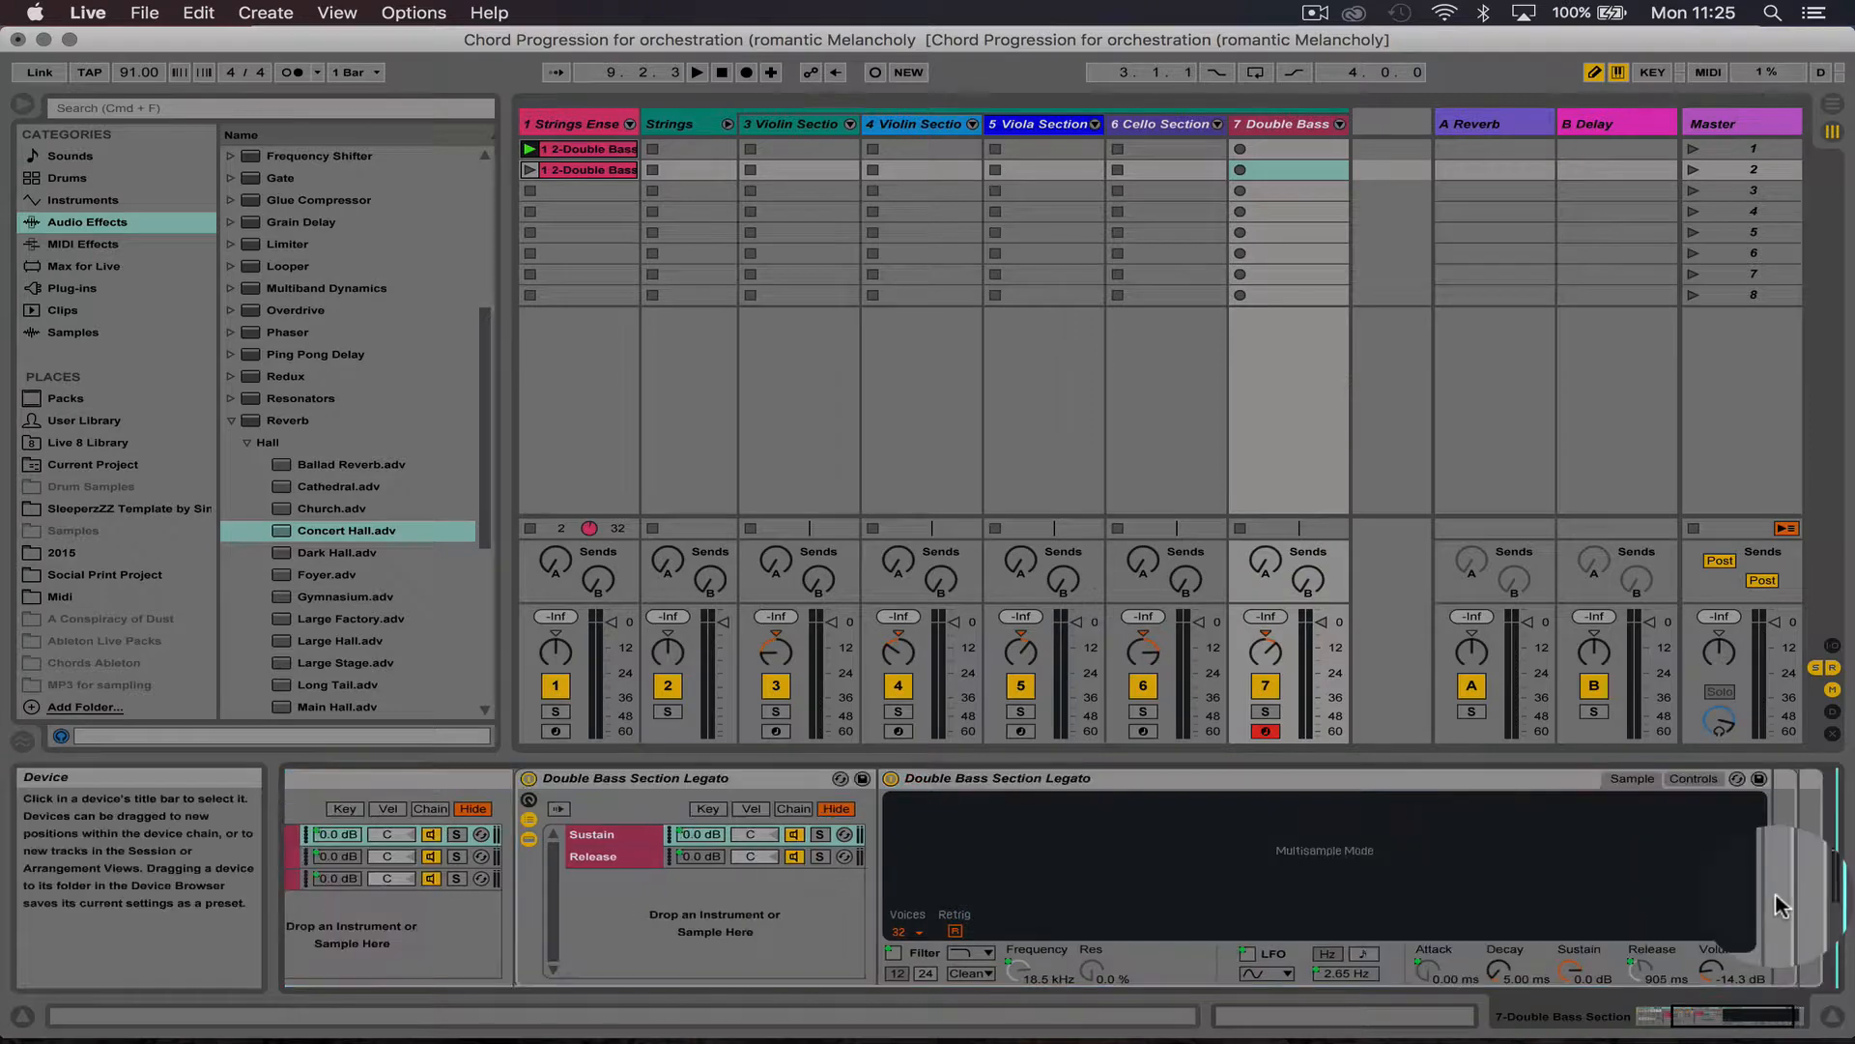
key("super+v")
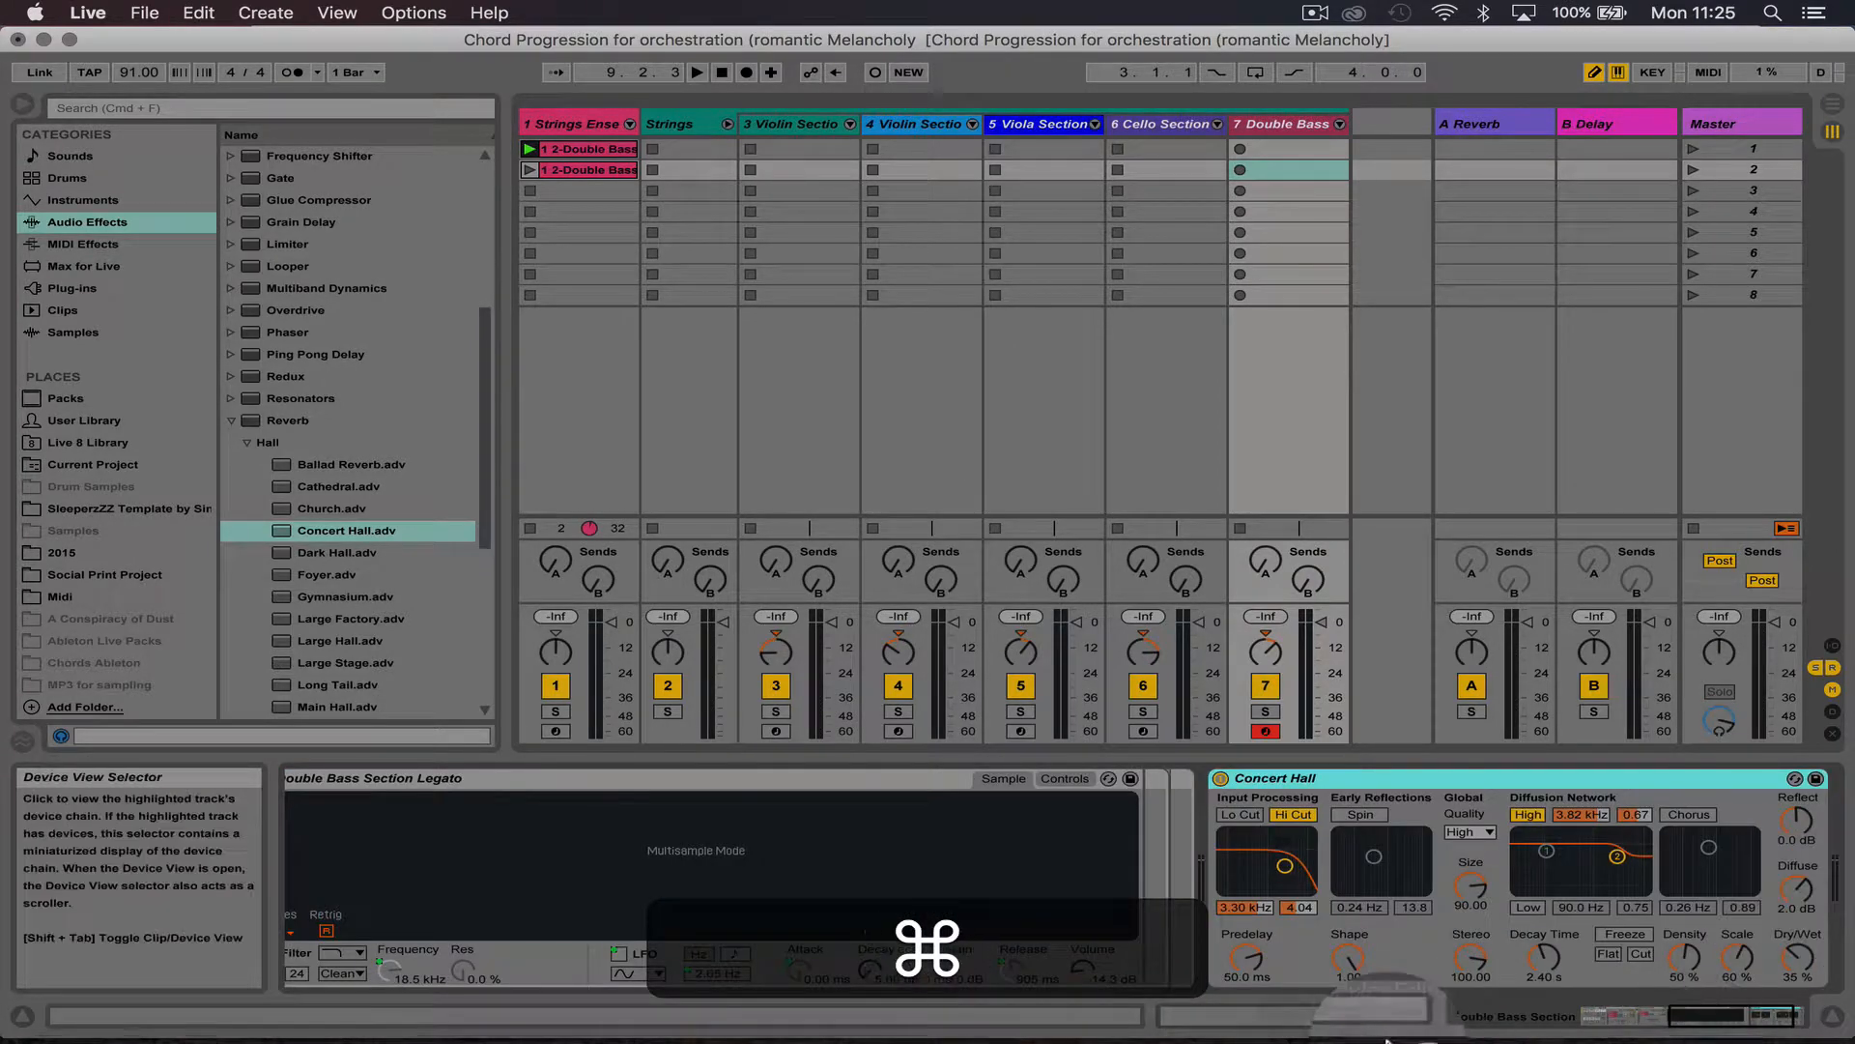
Step: Check the reverb ratio chart in Preview, then move the Concert Hall reverb from the double bass track to the 5 Viola Section track
mouse_move(1230, 1029)
left_click(1623, 1014)
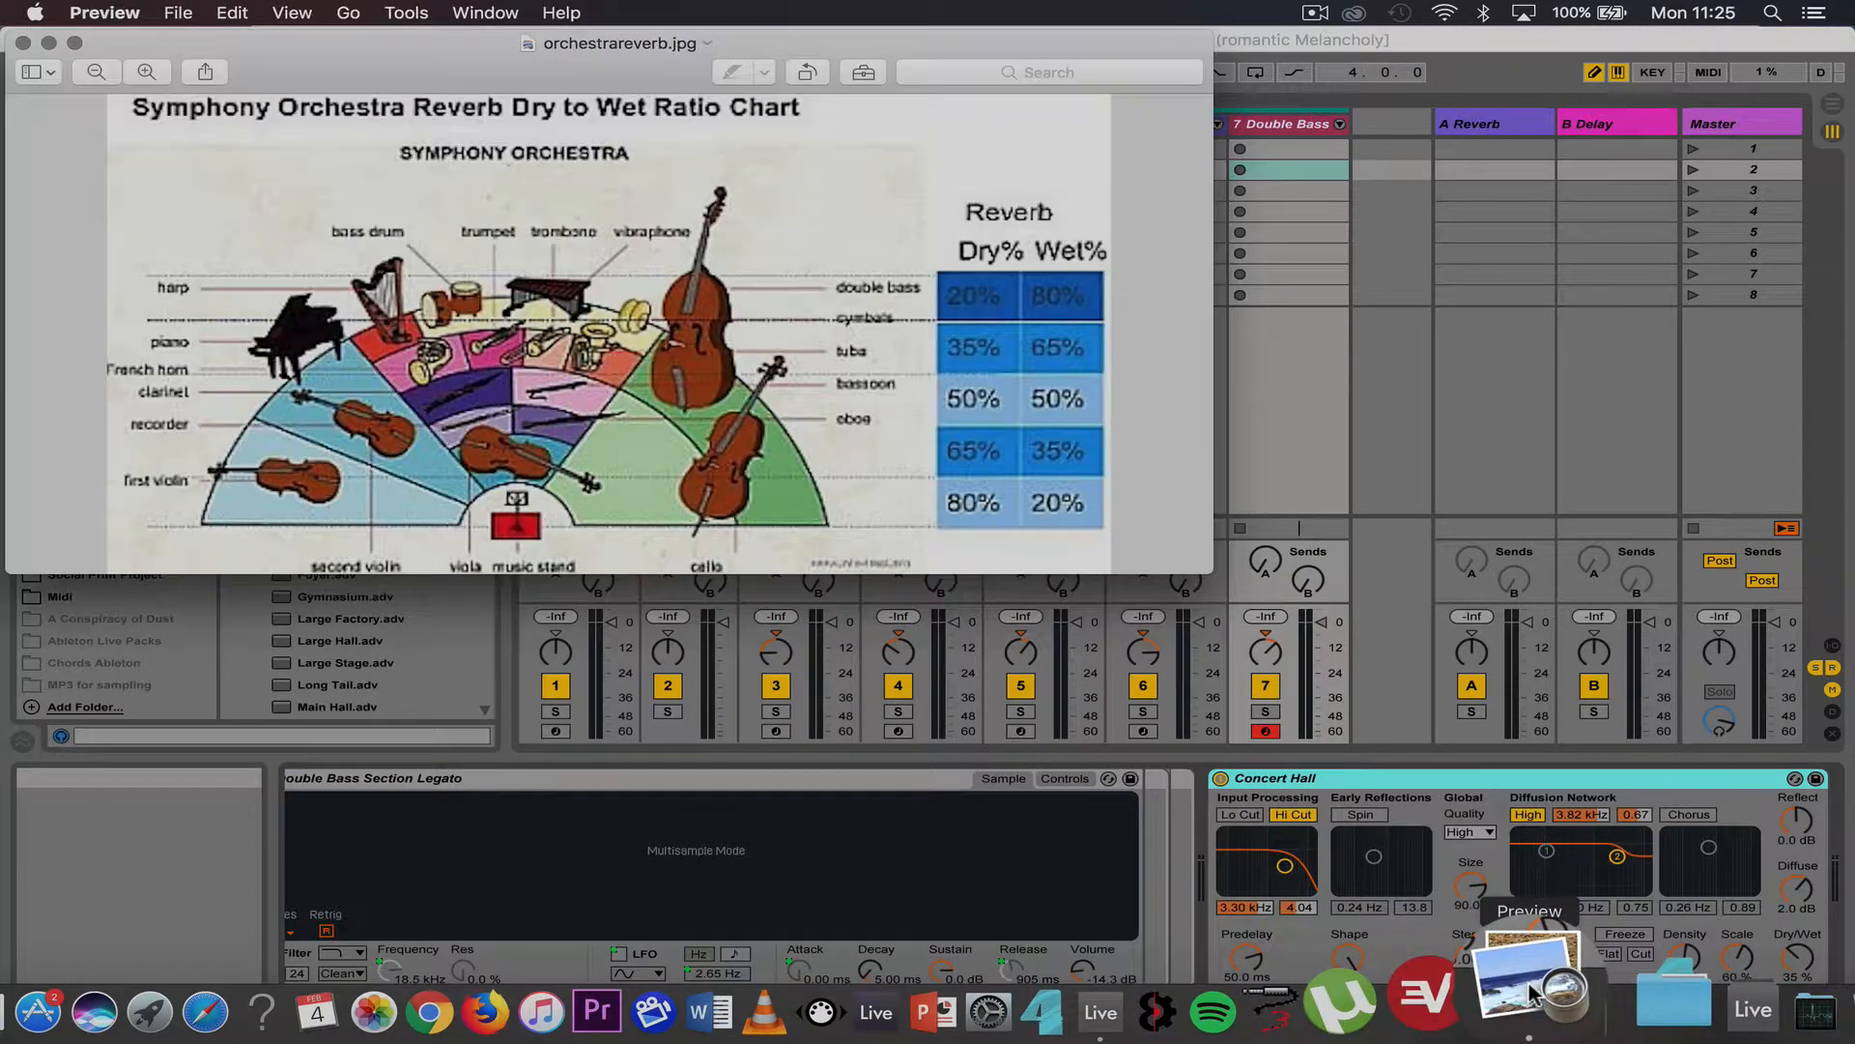
left_click(901, 204)
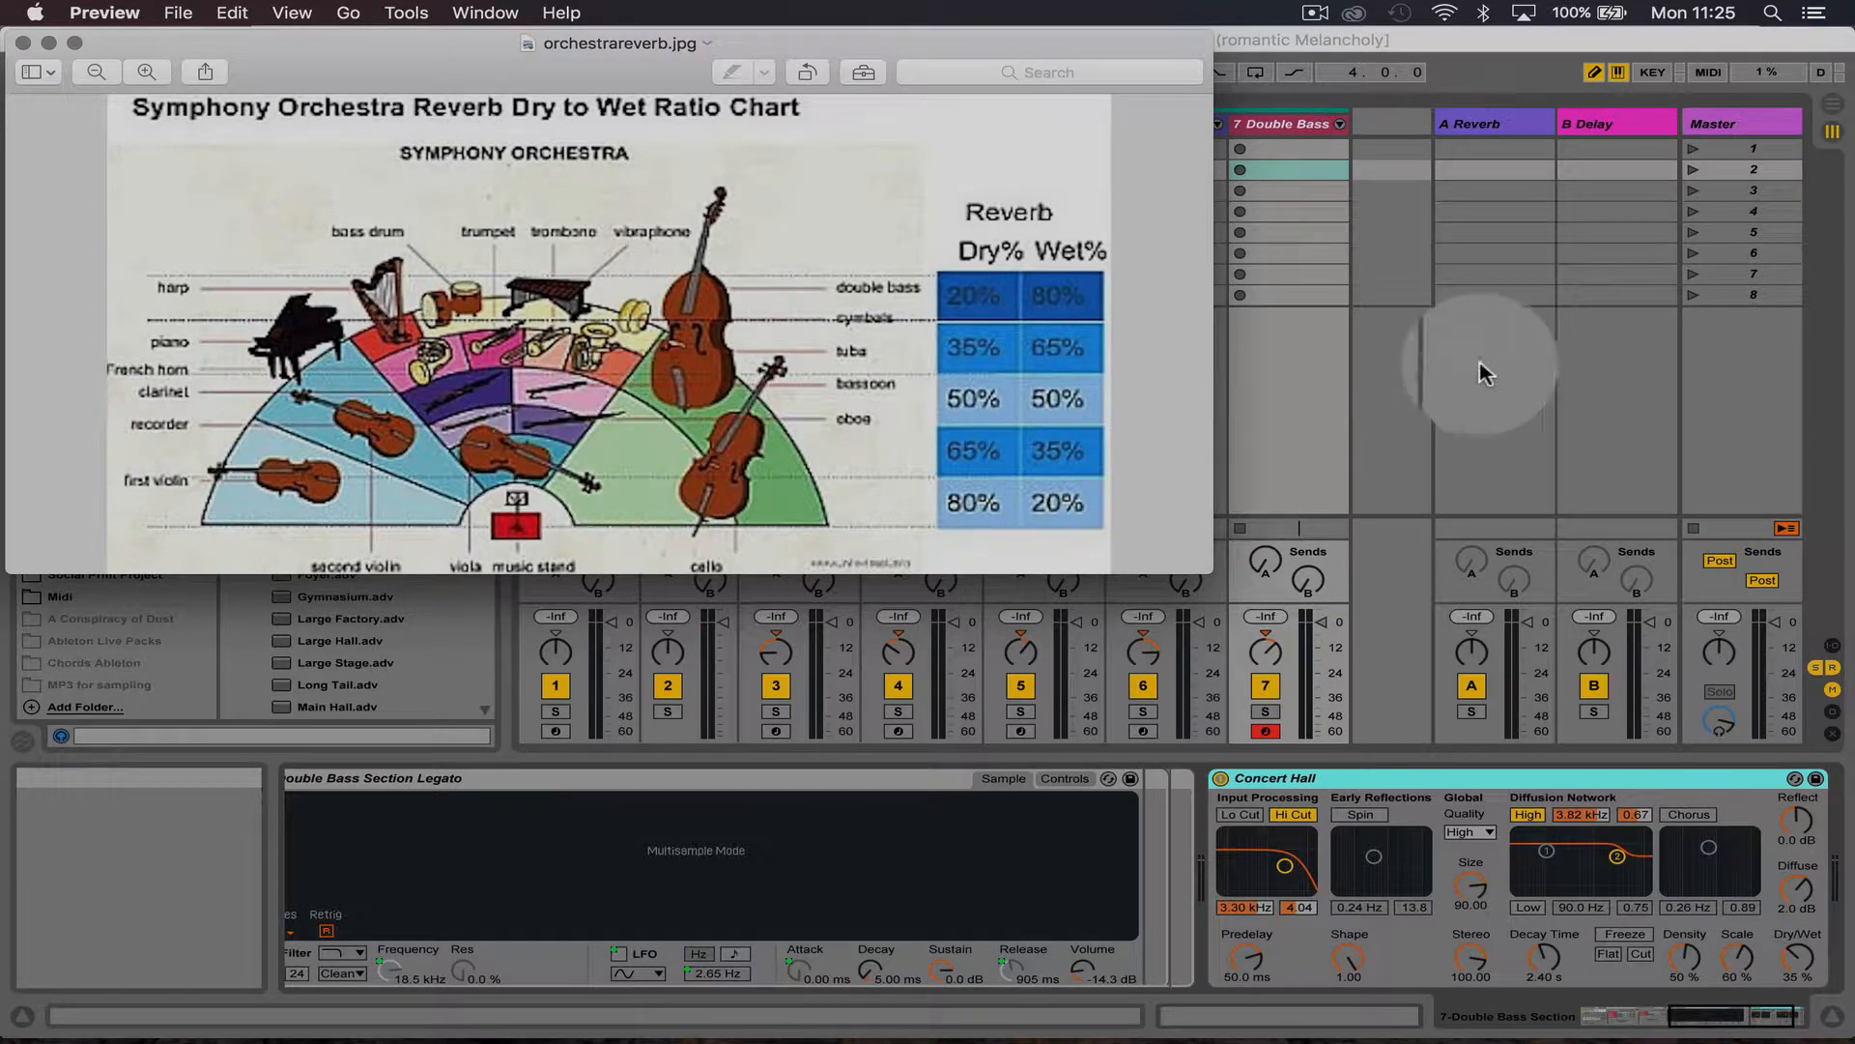
left_click(1335, 389)
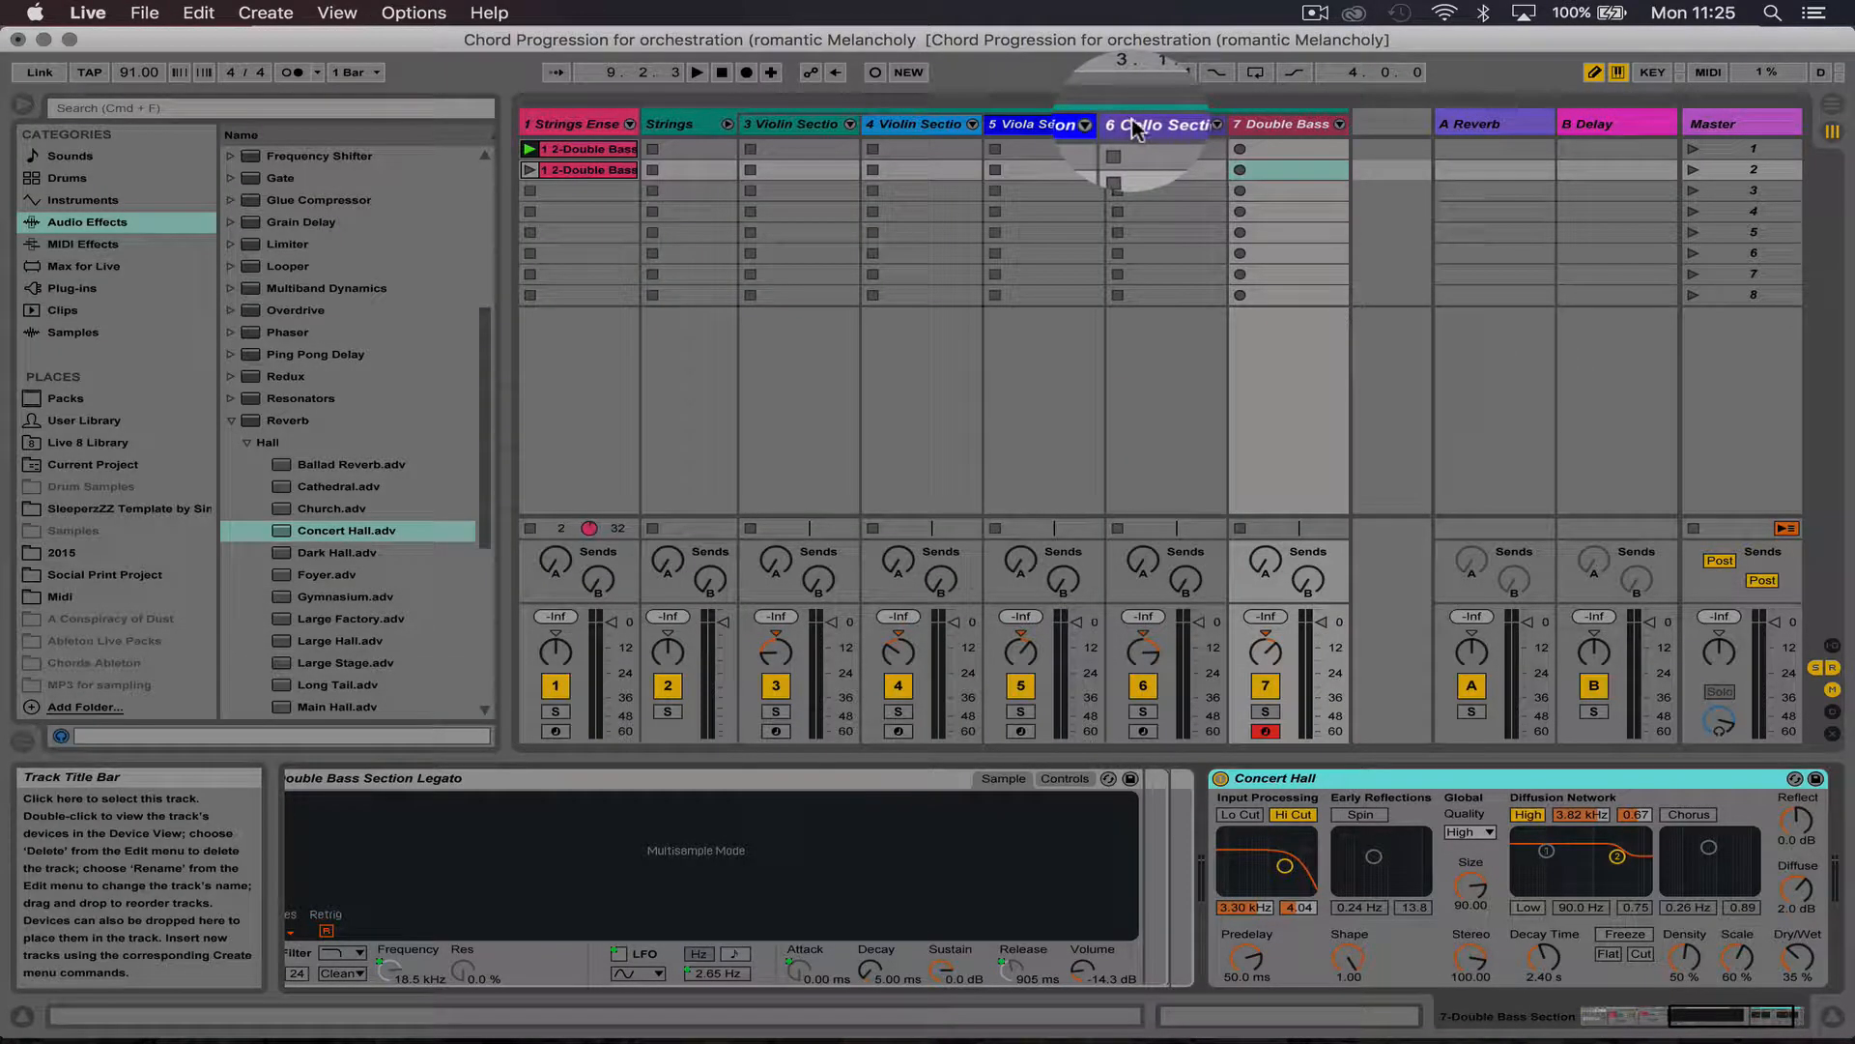
left_click_drag(1408, 777, 1039, 150)
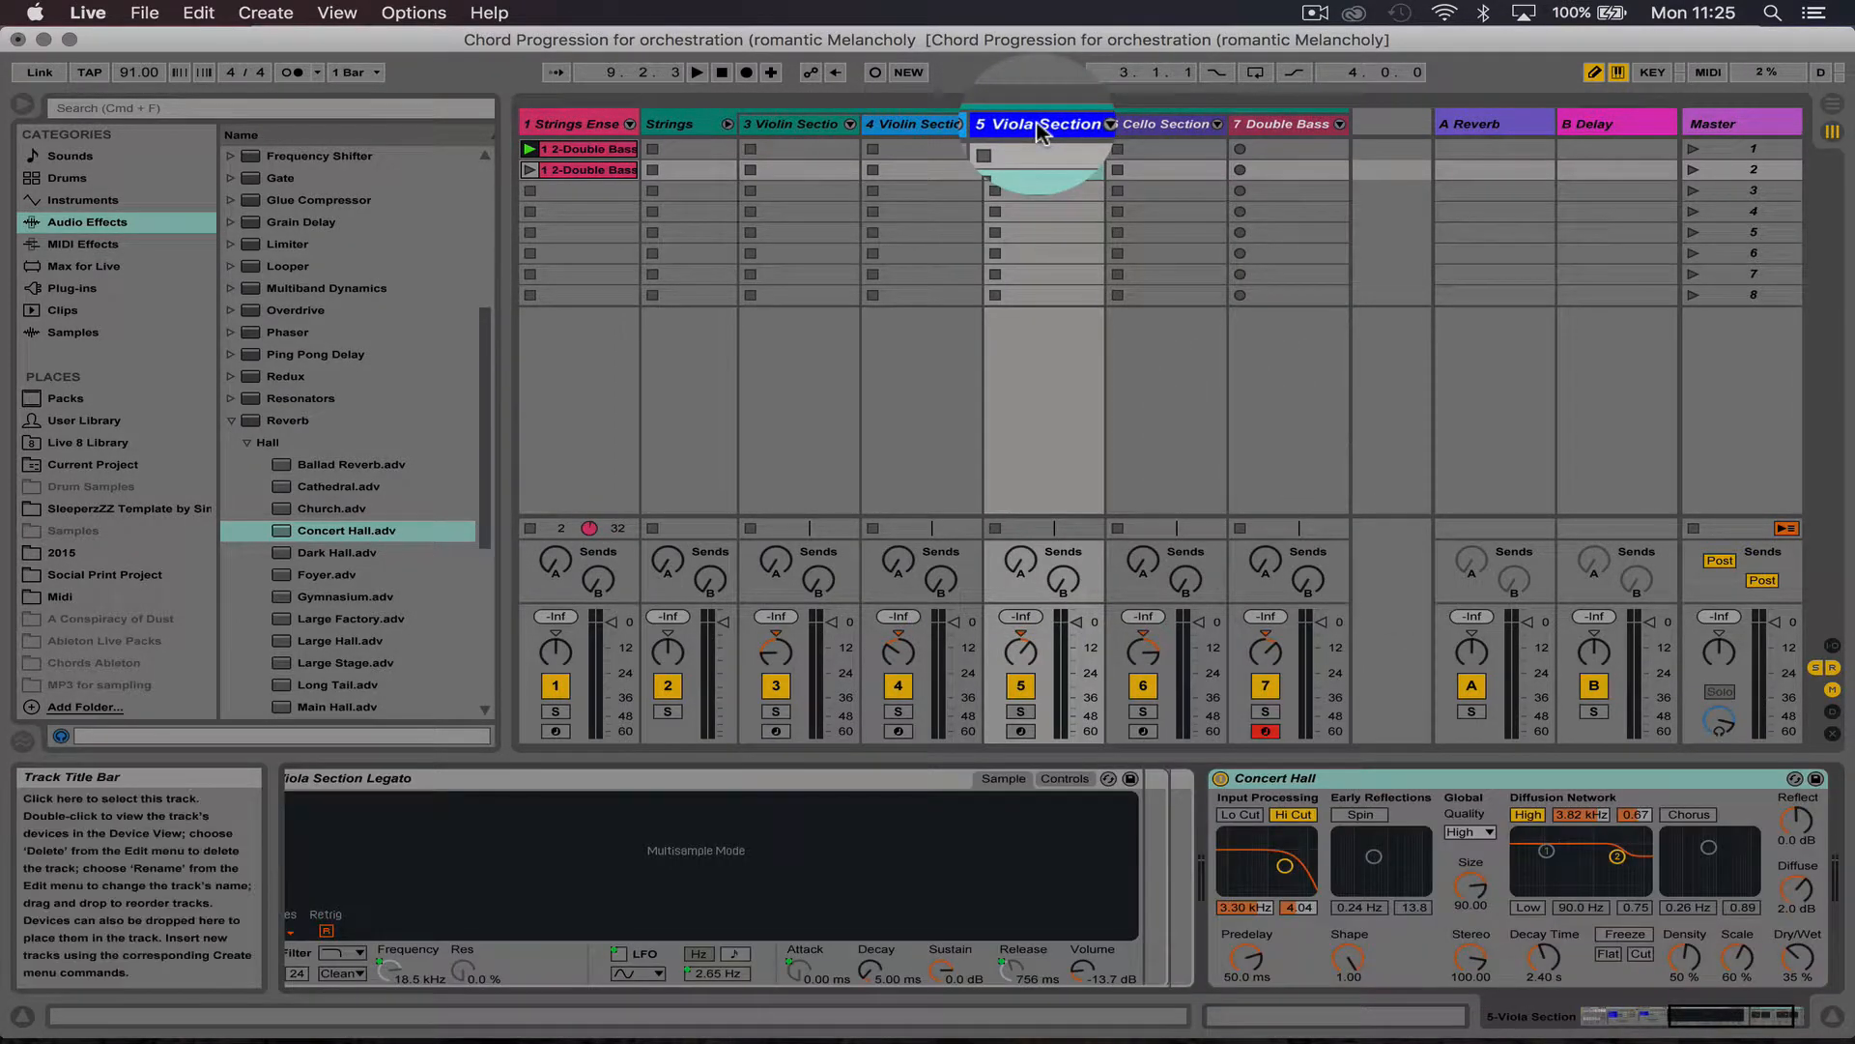
Step: Paste the Concert Hall reverb onto the 7 Double Bass Section track again and adjust its Dry/Wet mix
left_click(1345, 128)
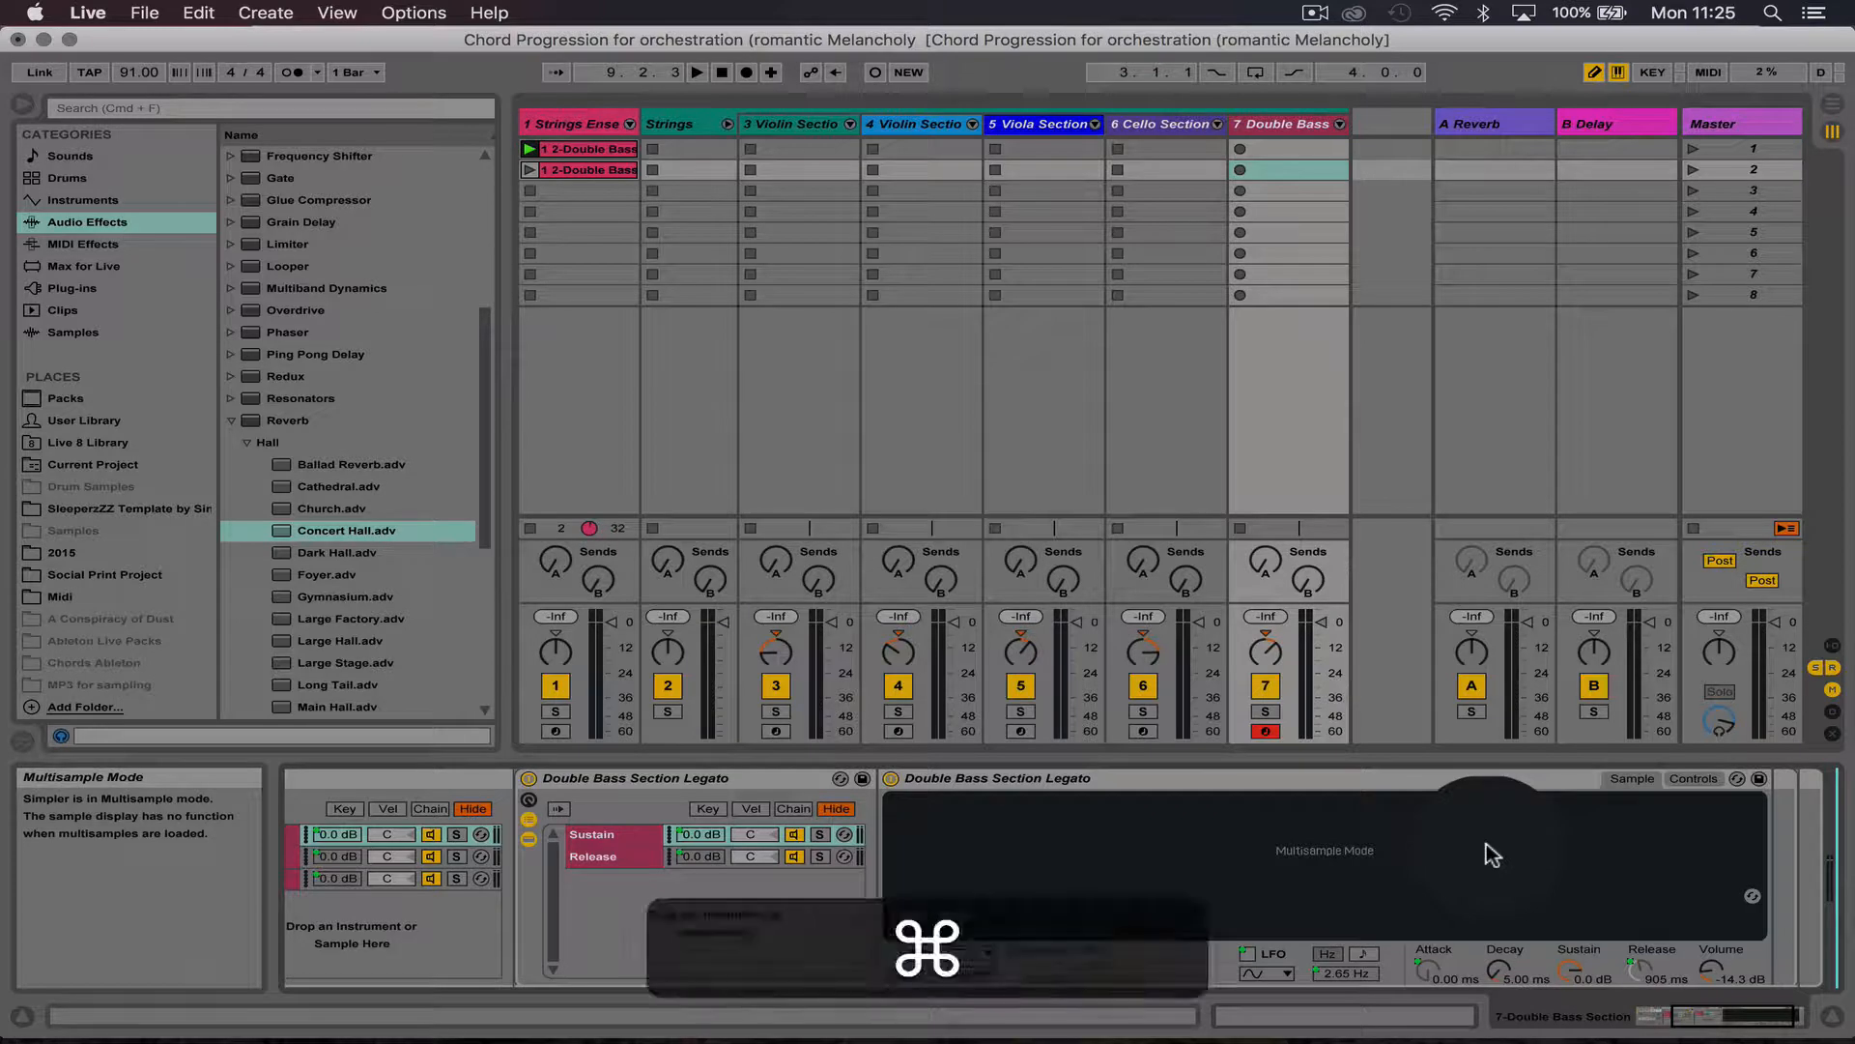
key("super+v")
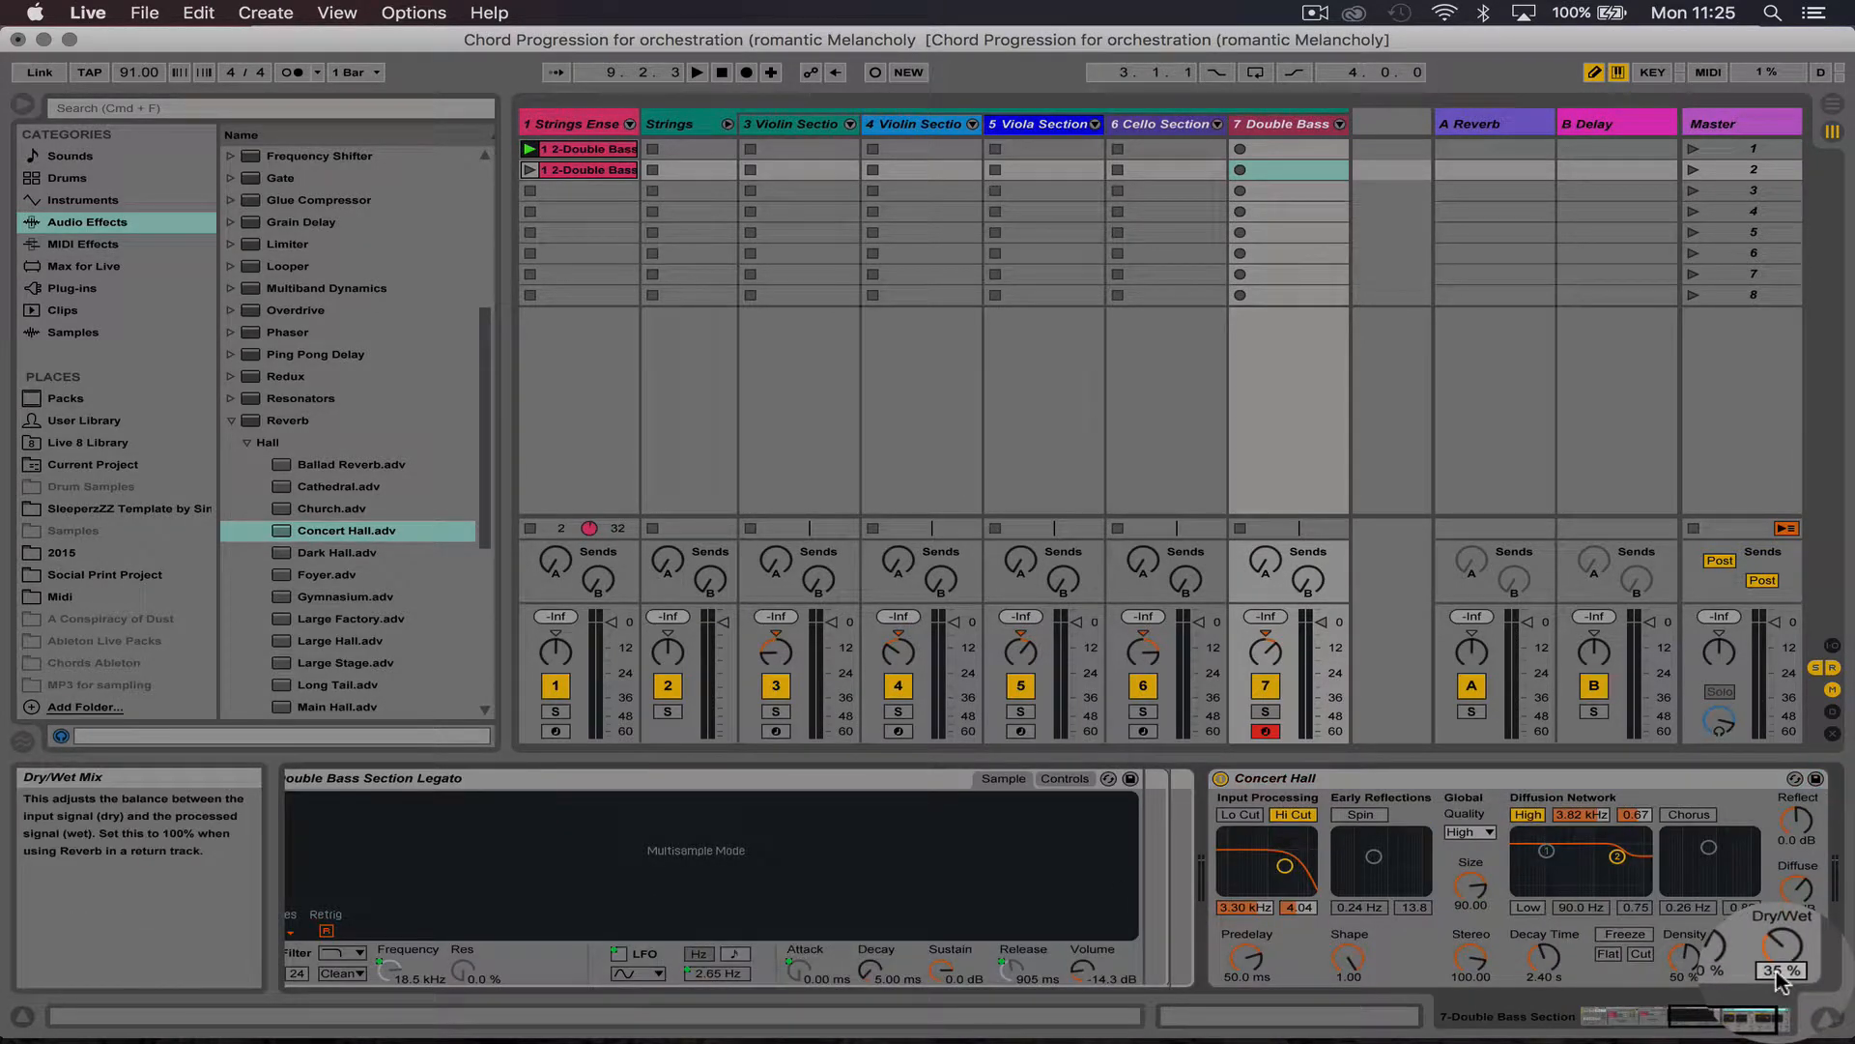
type("5")
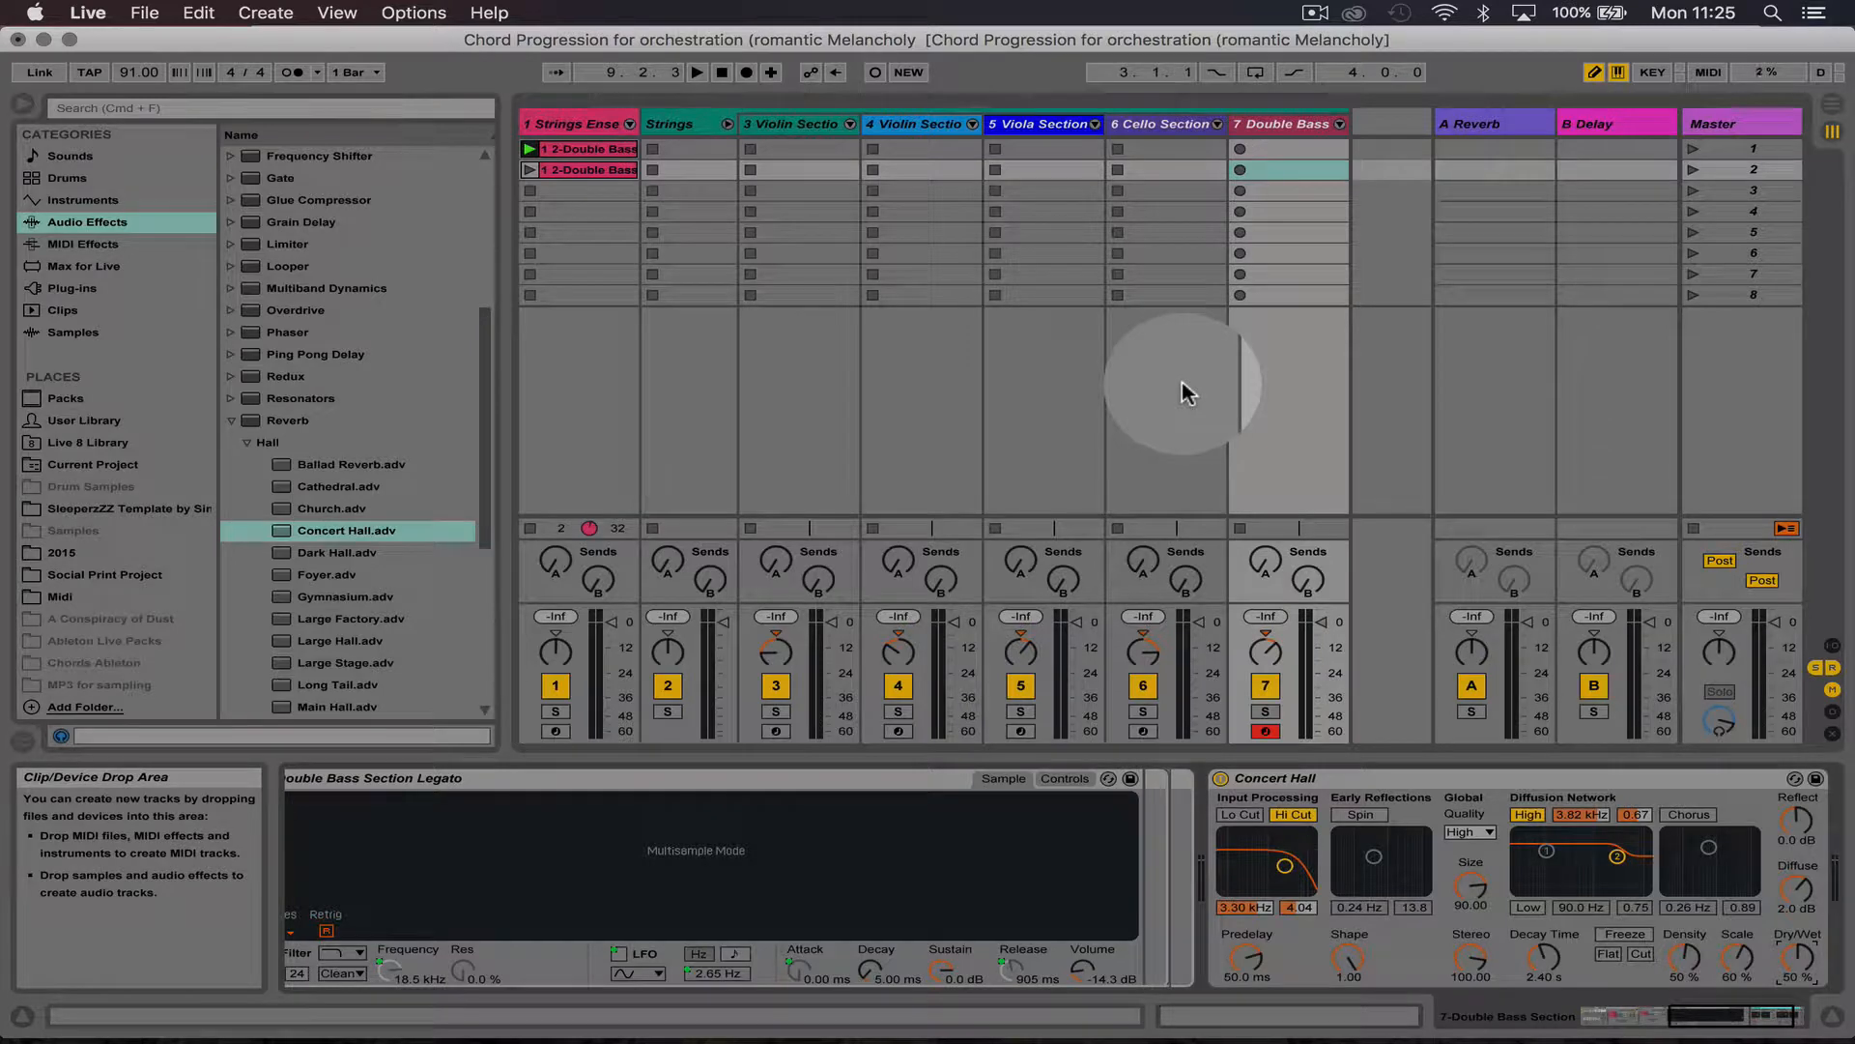
Step: Copy the second Session clip of the Strings Ensemble track and paste it at bar 1 of that track in the Arrangement
right_click(617, 174)
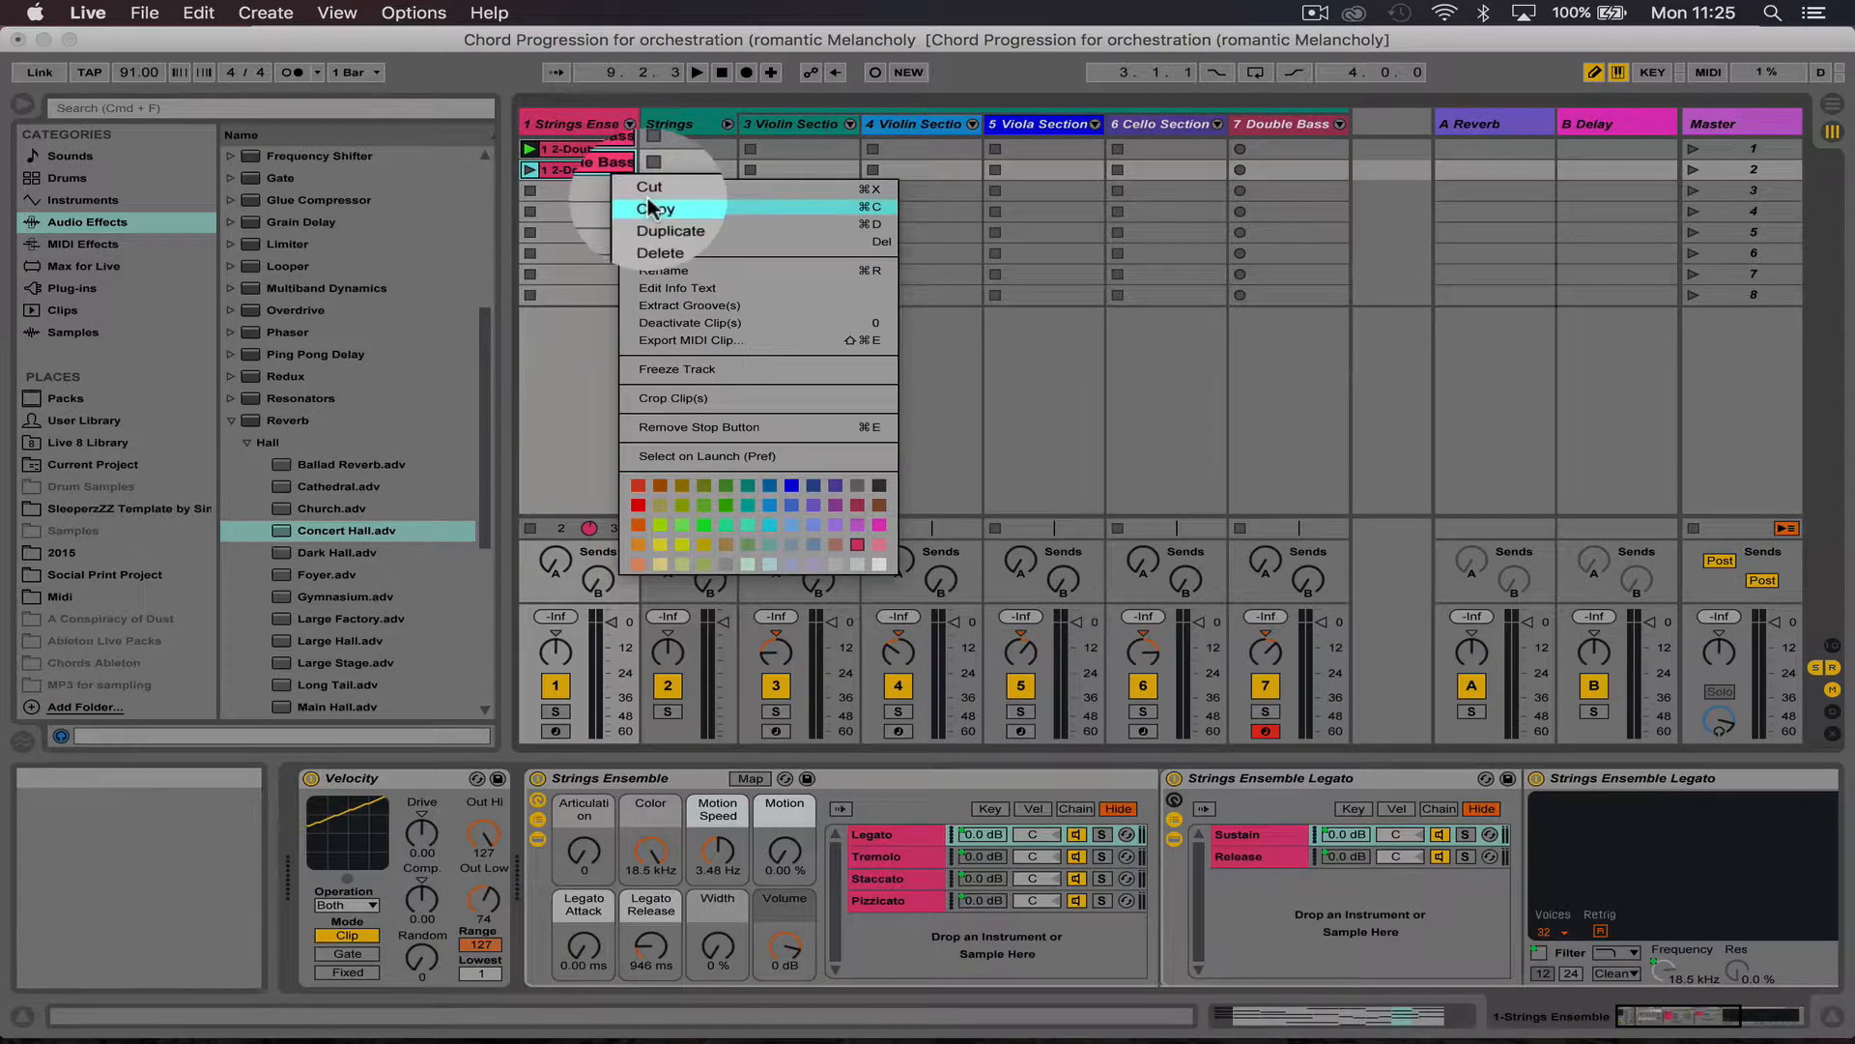
left_click(650, 207)
key("Tab")
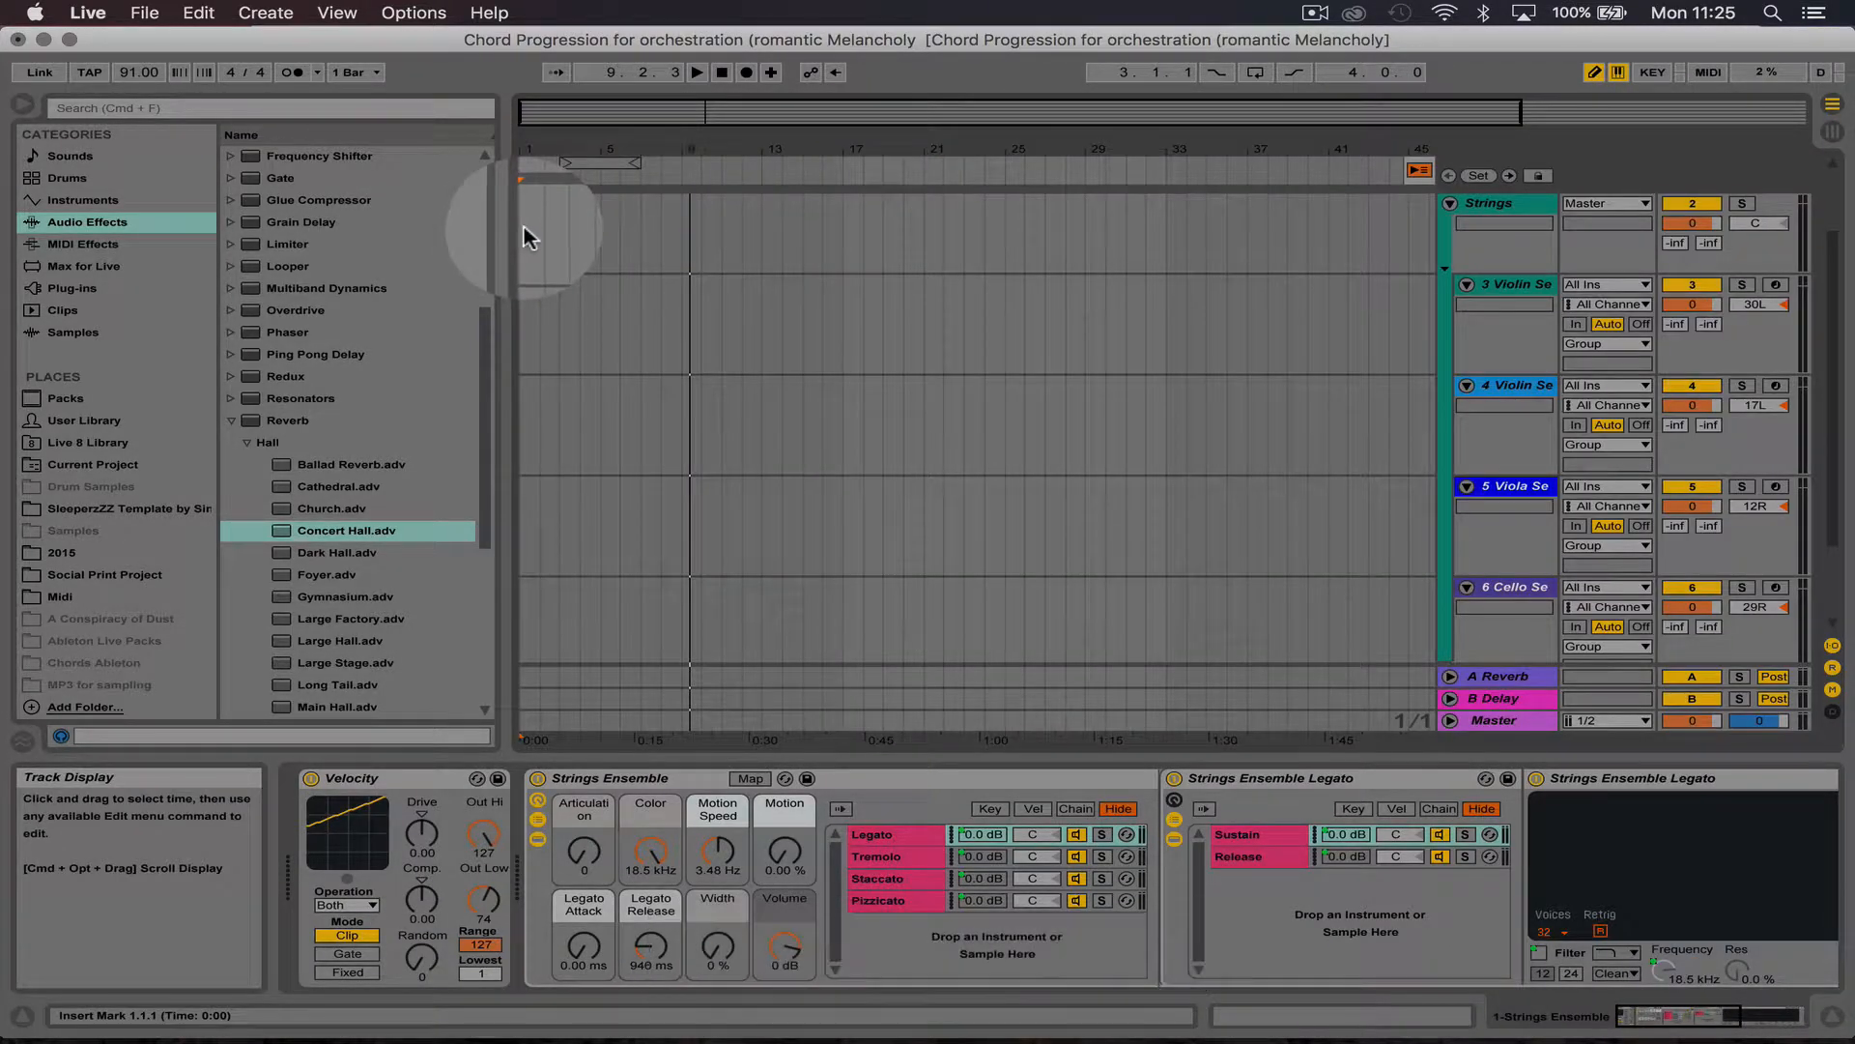
left_click(516, 284)
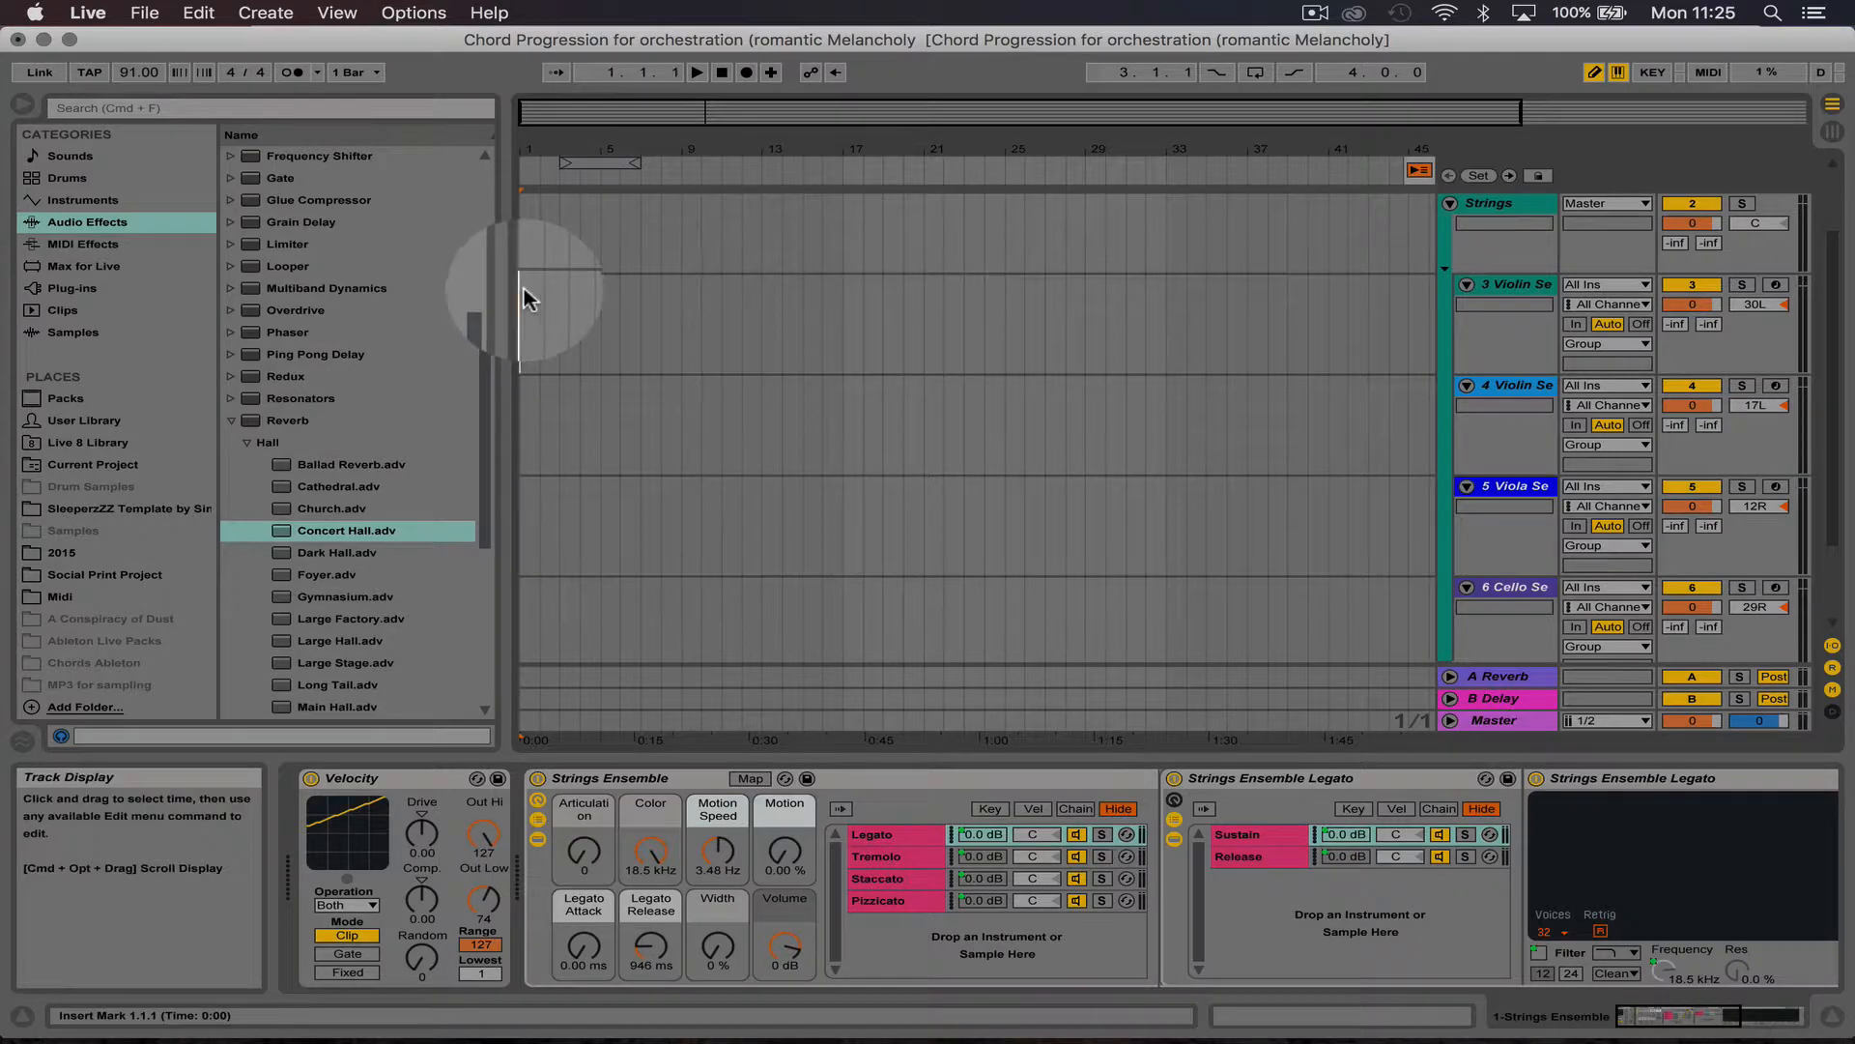
scroll(524, 288, "up", 2)
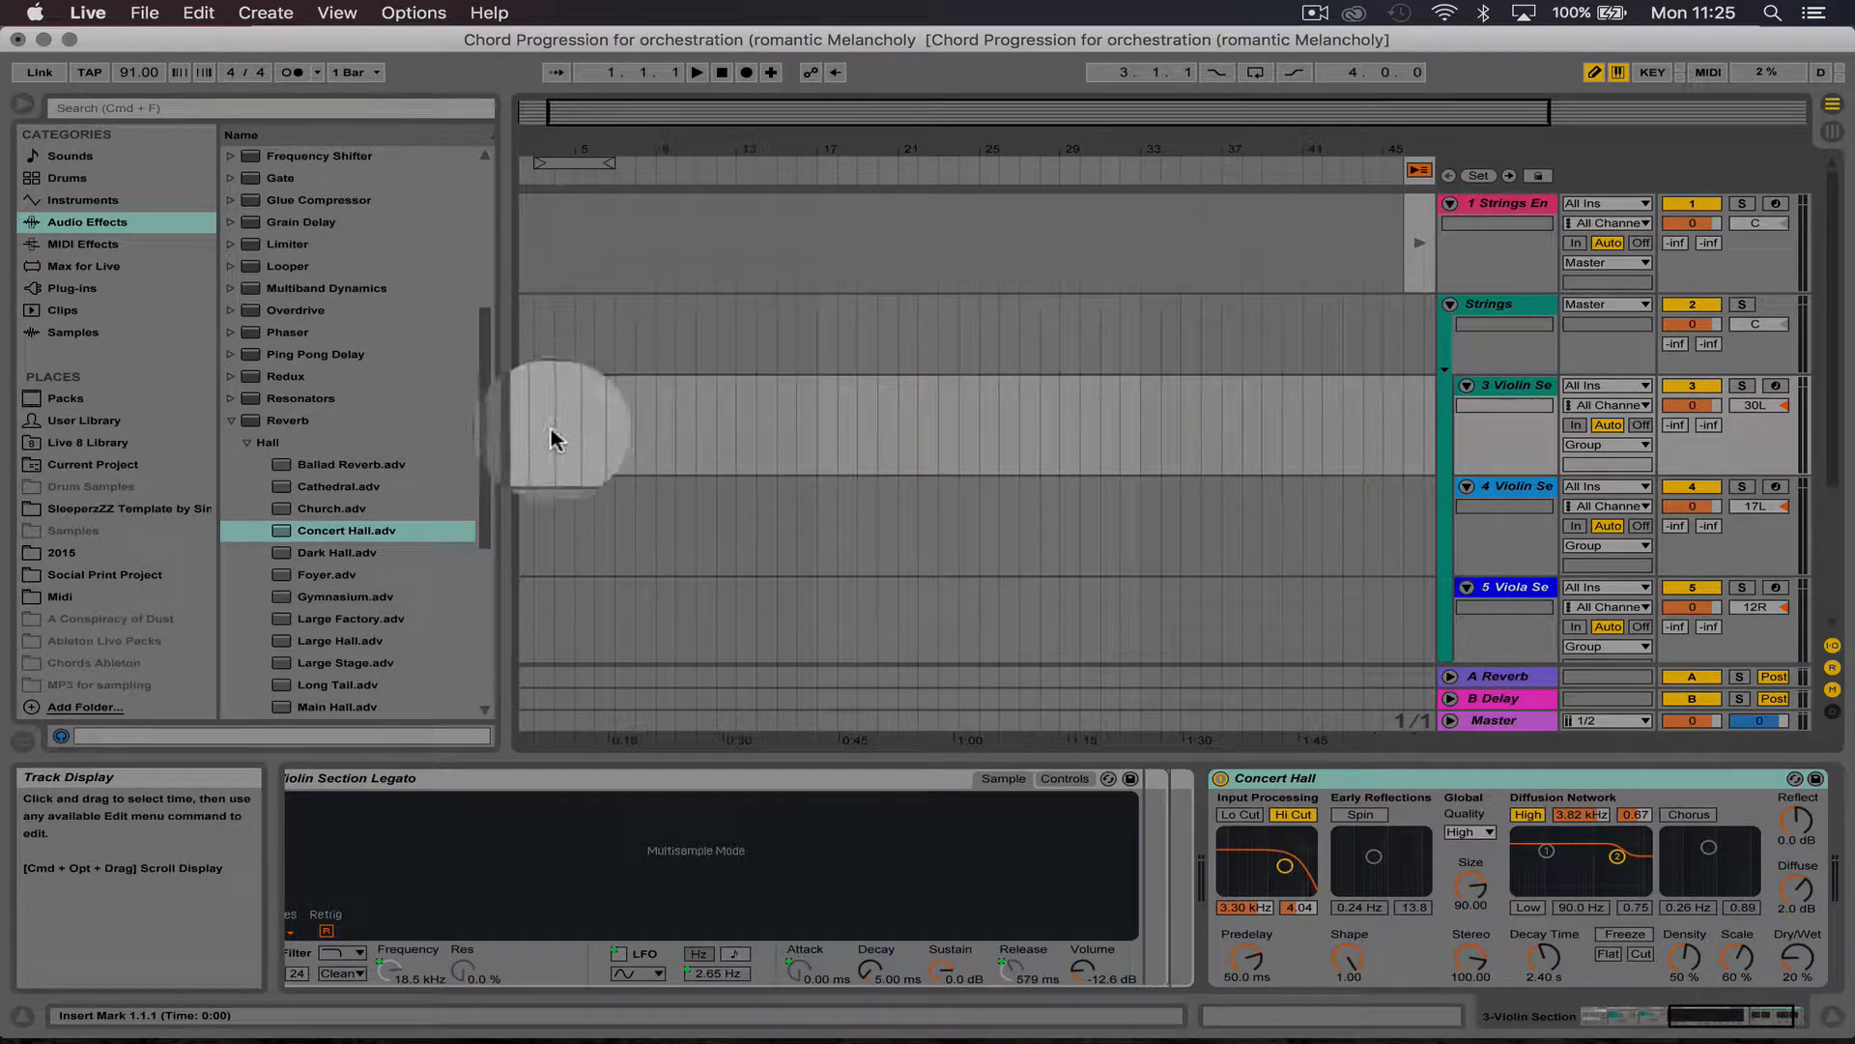
left_click(522, 224)
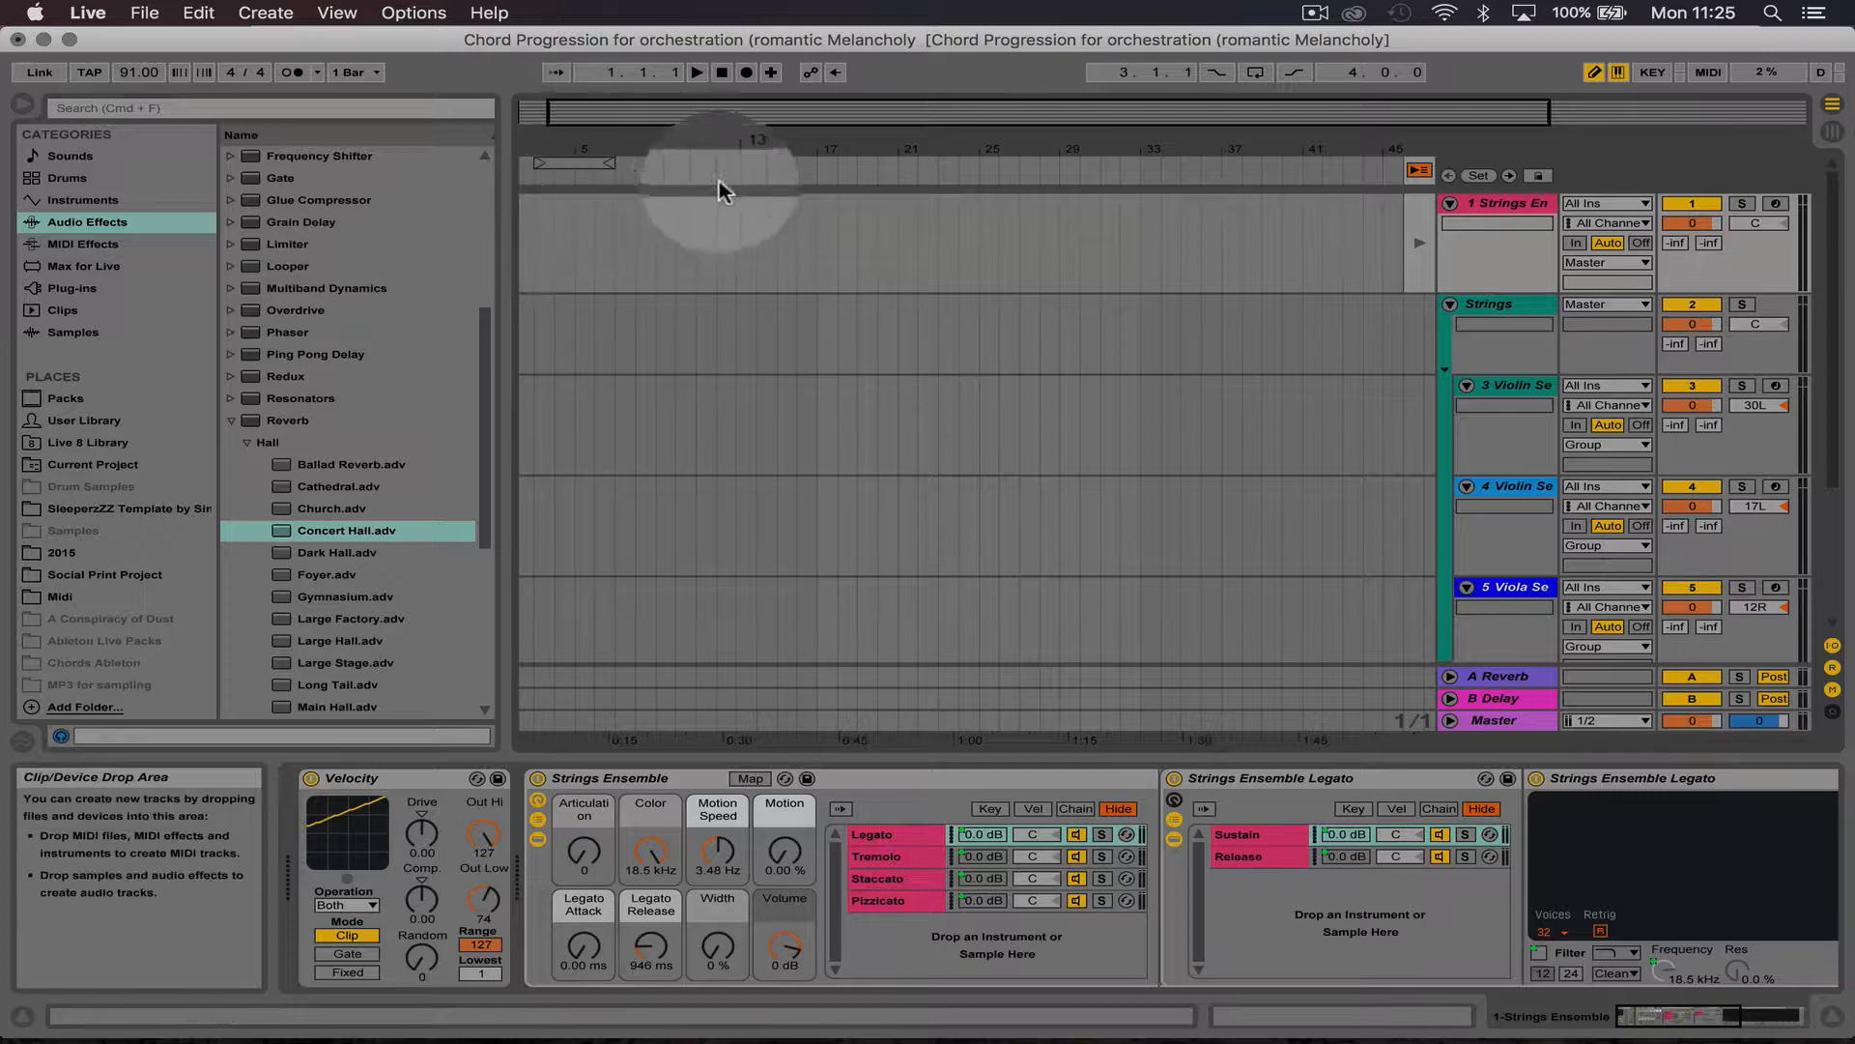
left_click_drag(590, 145, 623, 160)
left_click(530, 240)
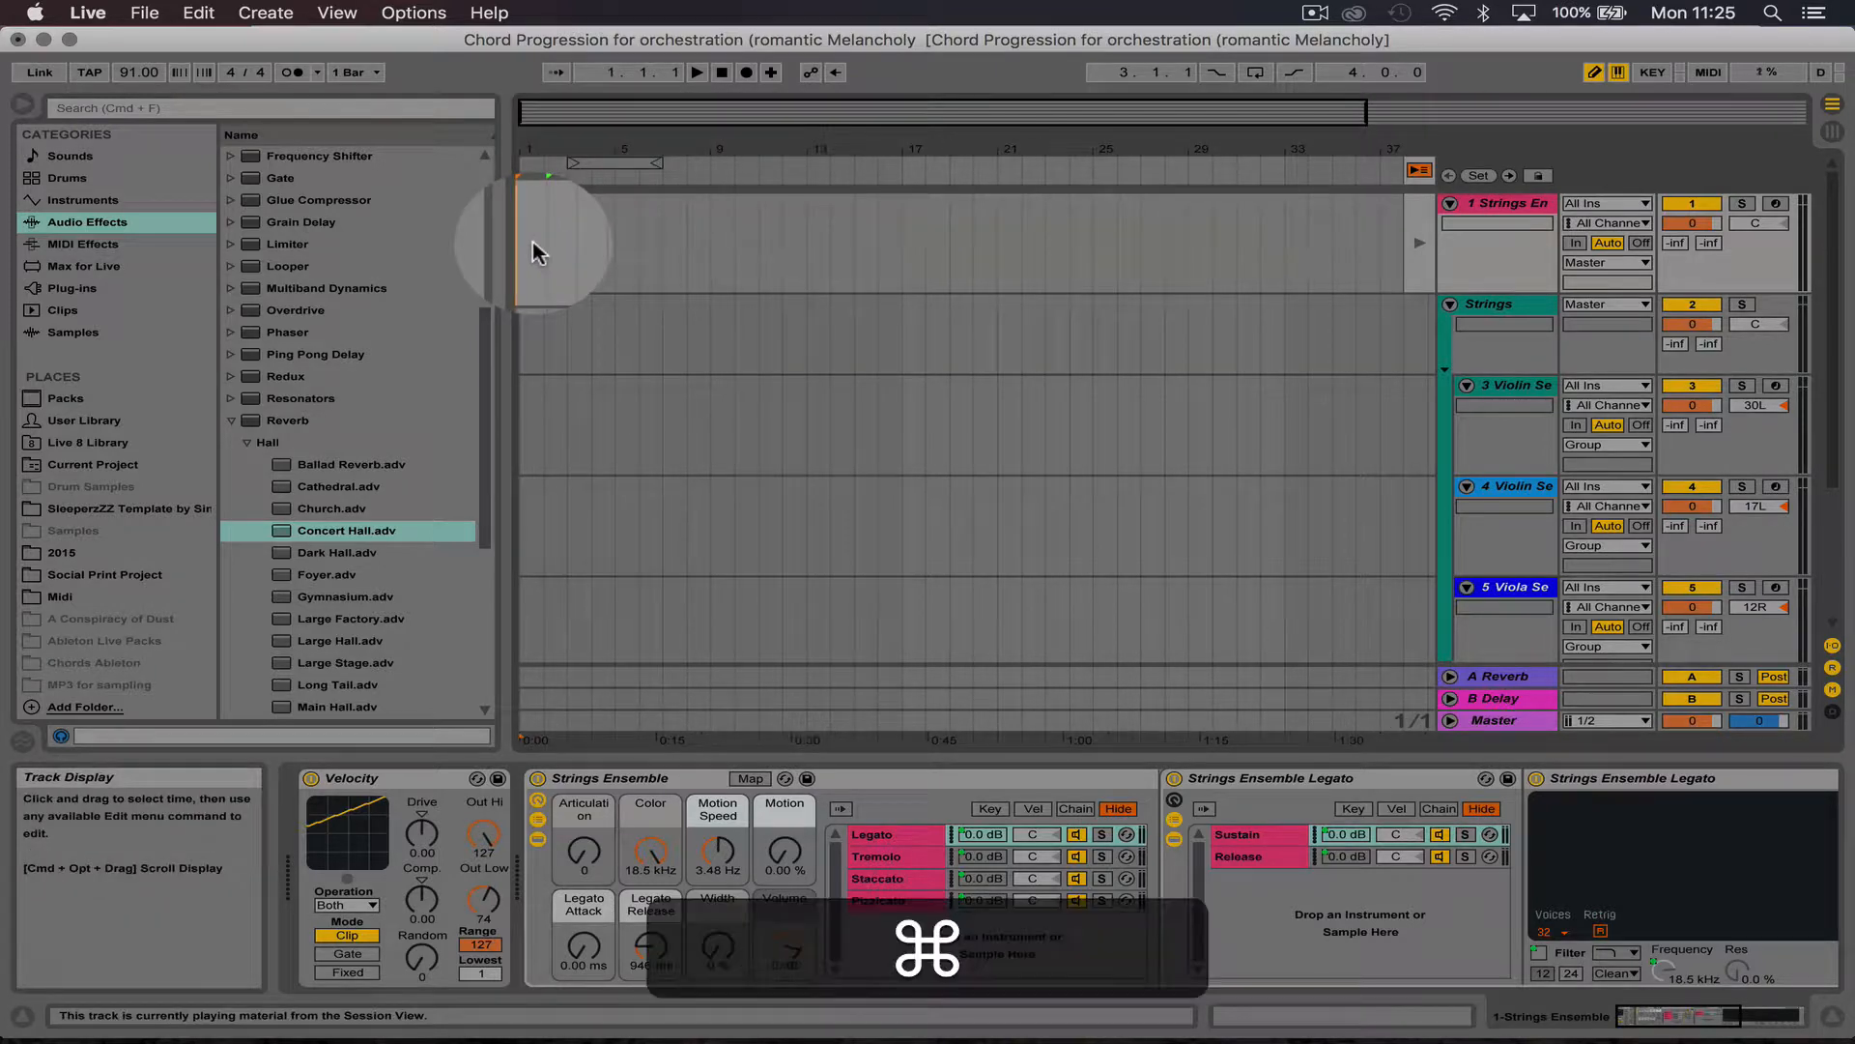
key("super+v")
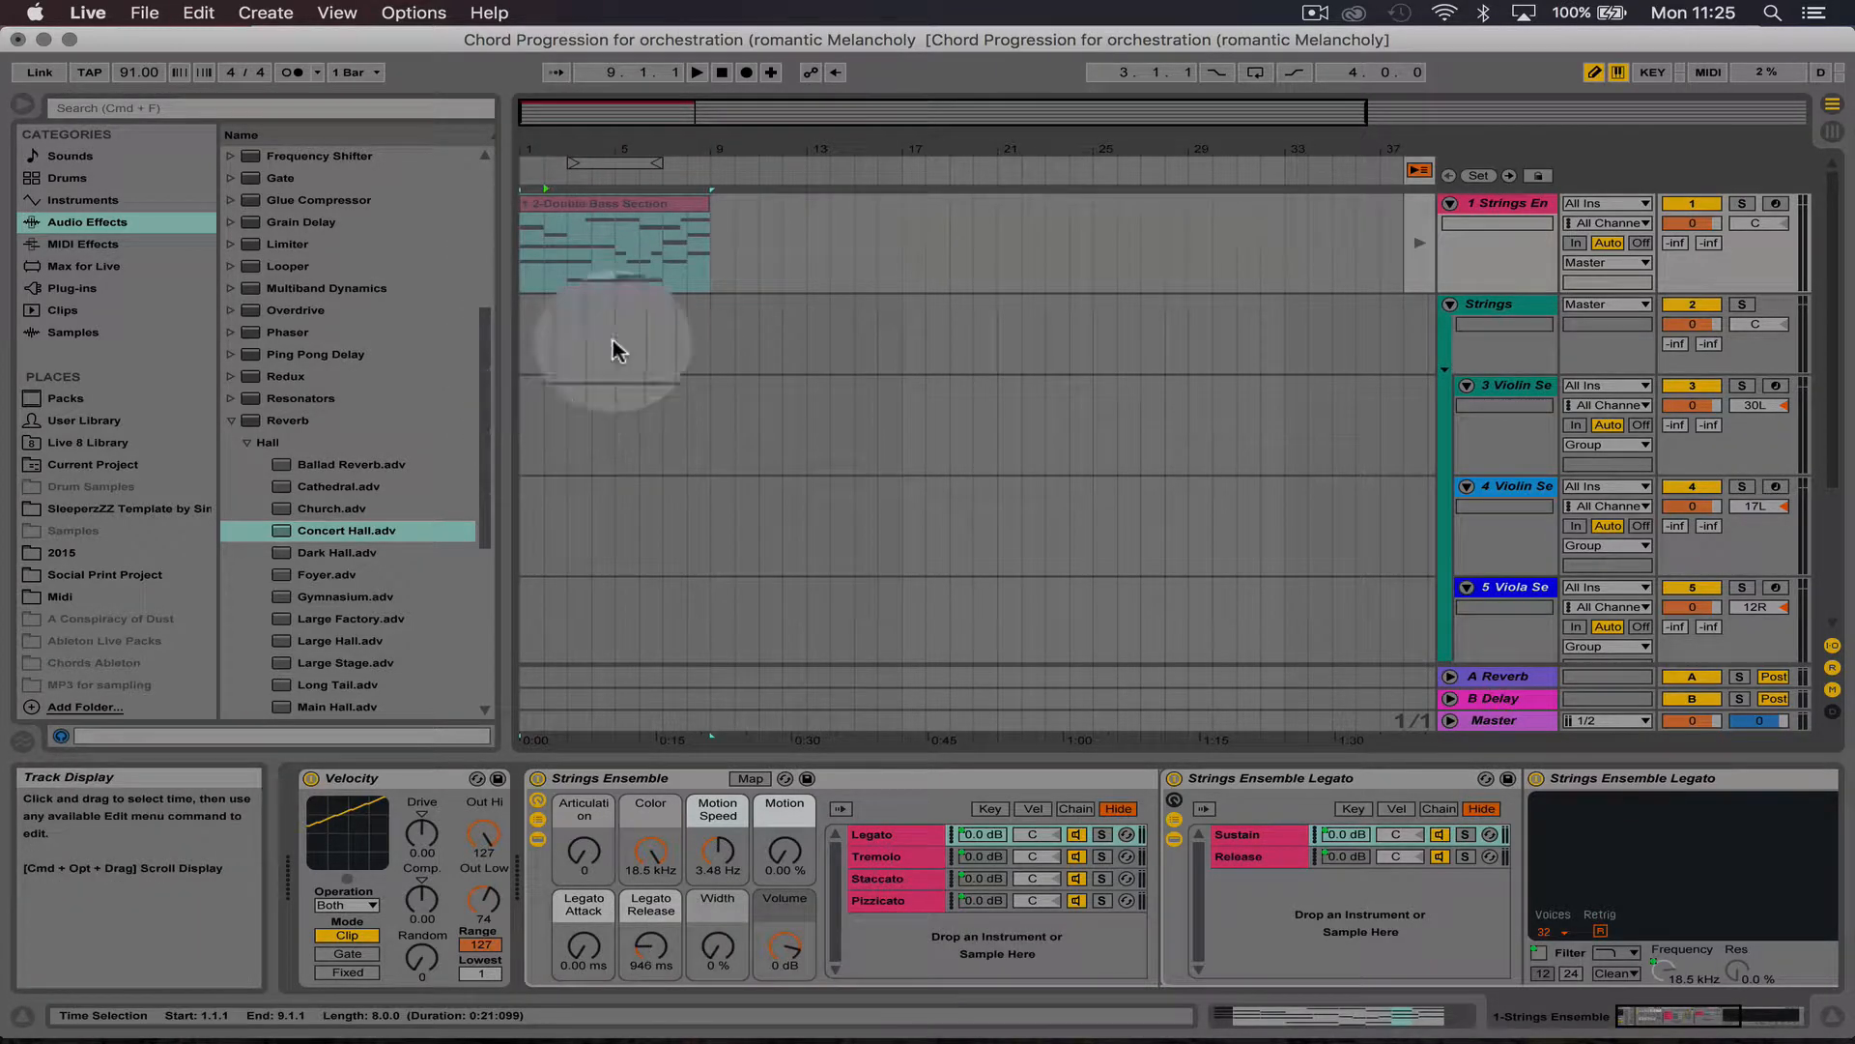
Step: Deactivate the 1 Strings Ensemble track and paste the copied clip at bar 1 of the 3 Violin Section track
left_click(1692, 203)
left_click(525, 434)
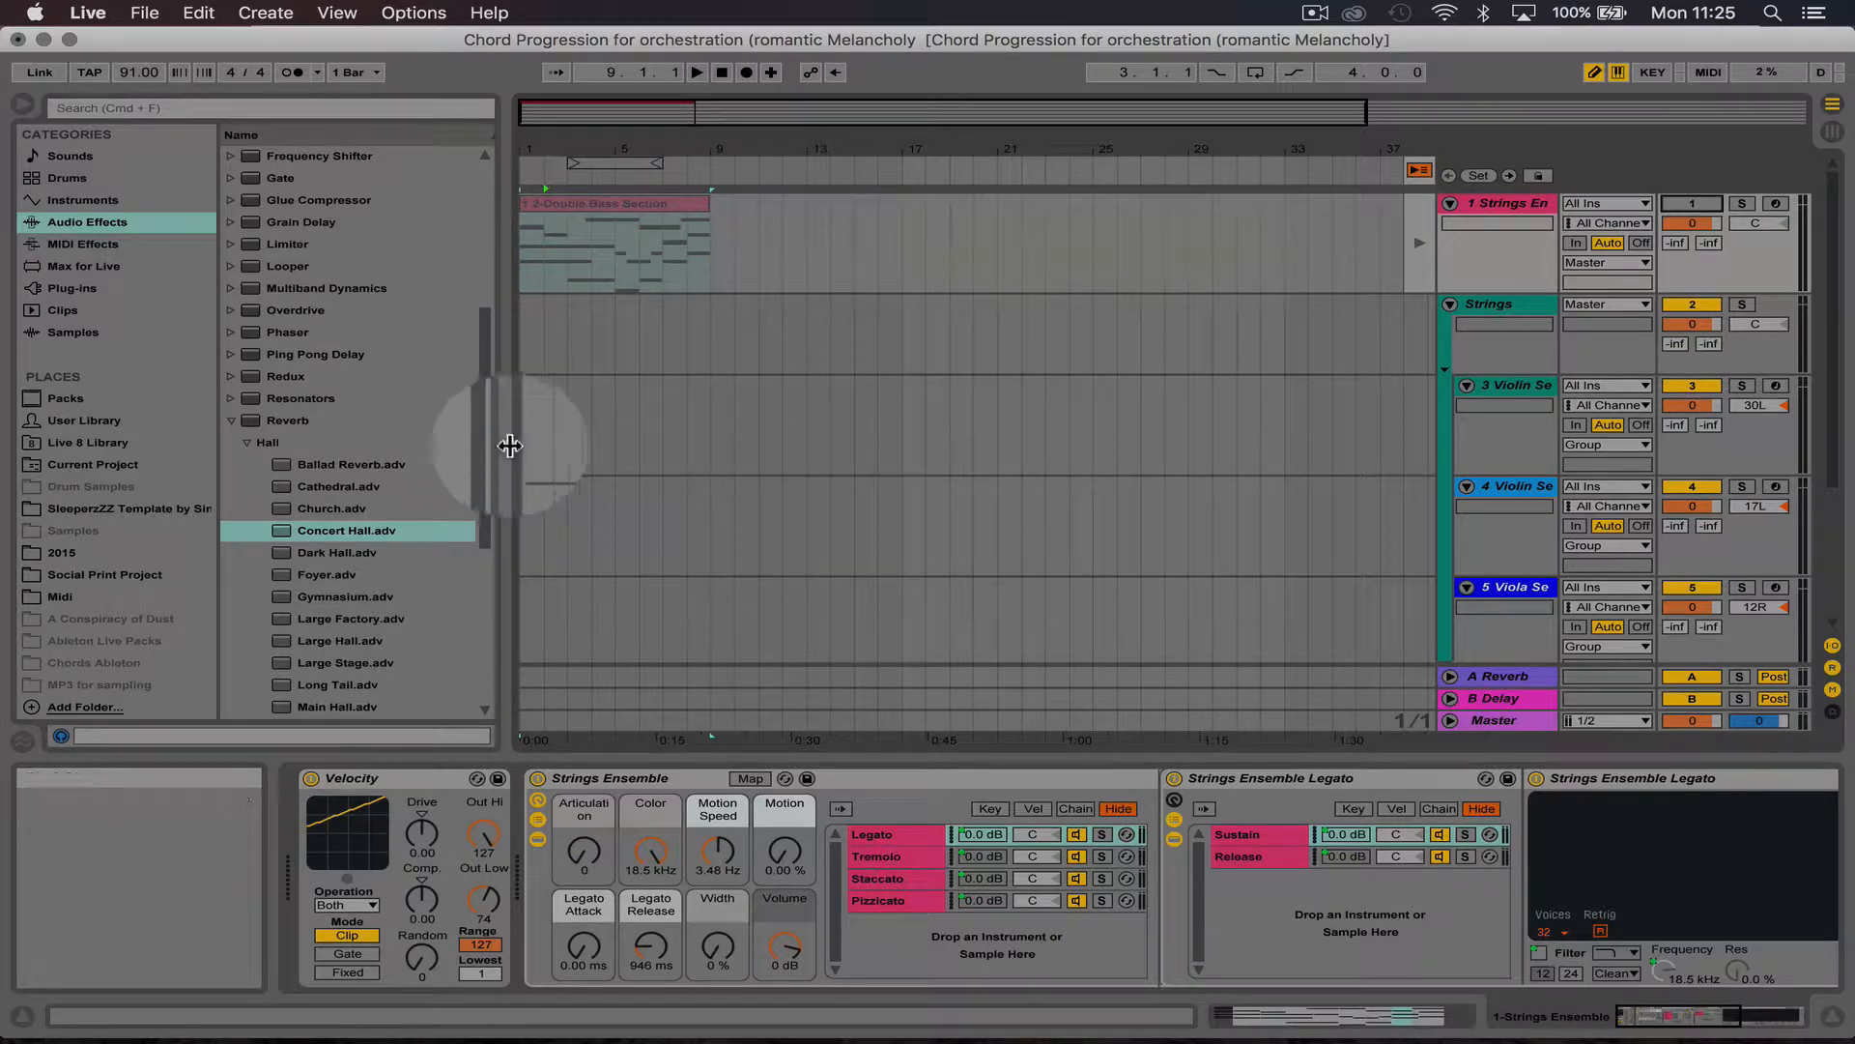
key("super+v")
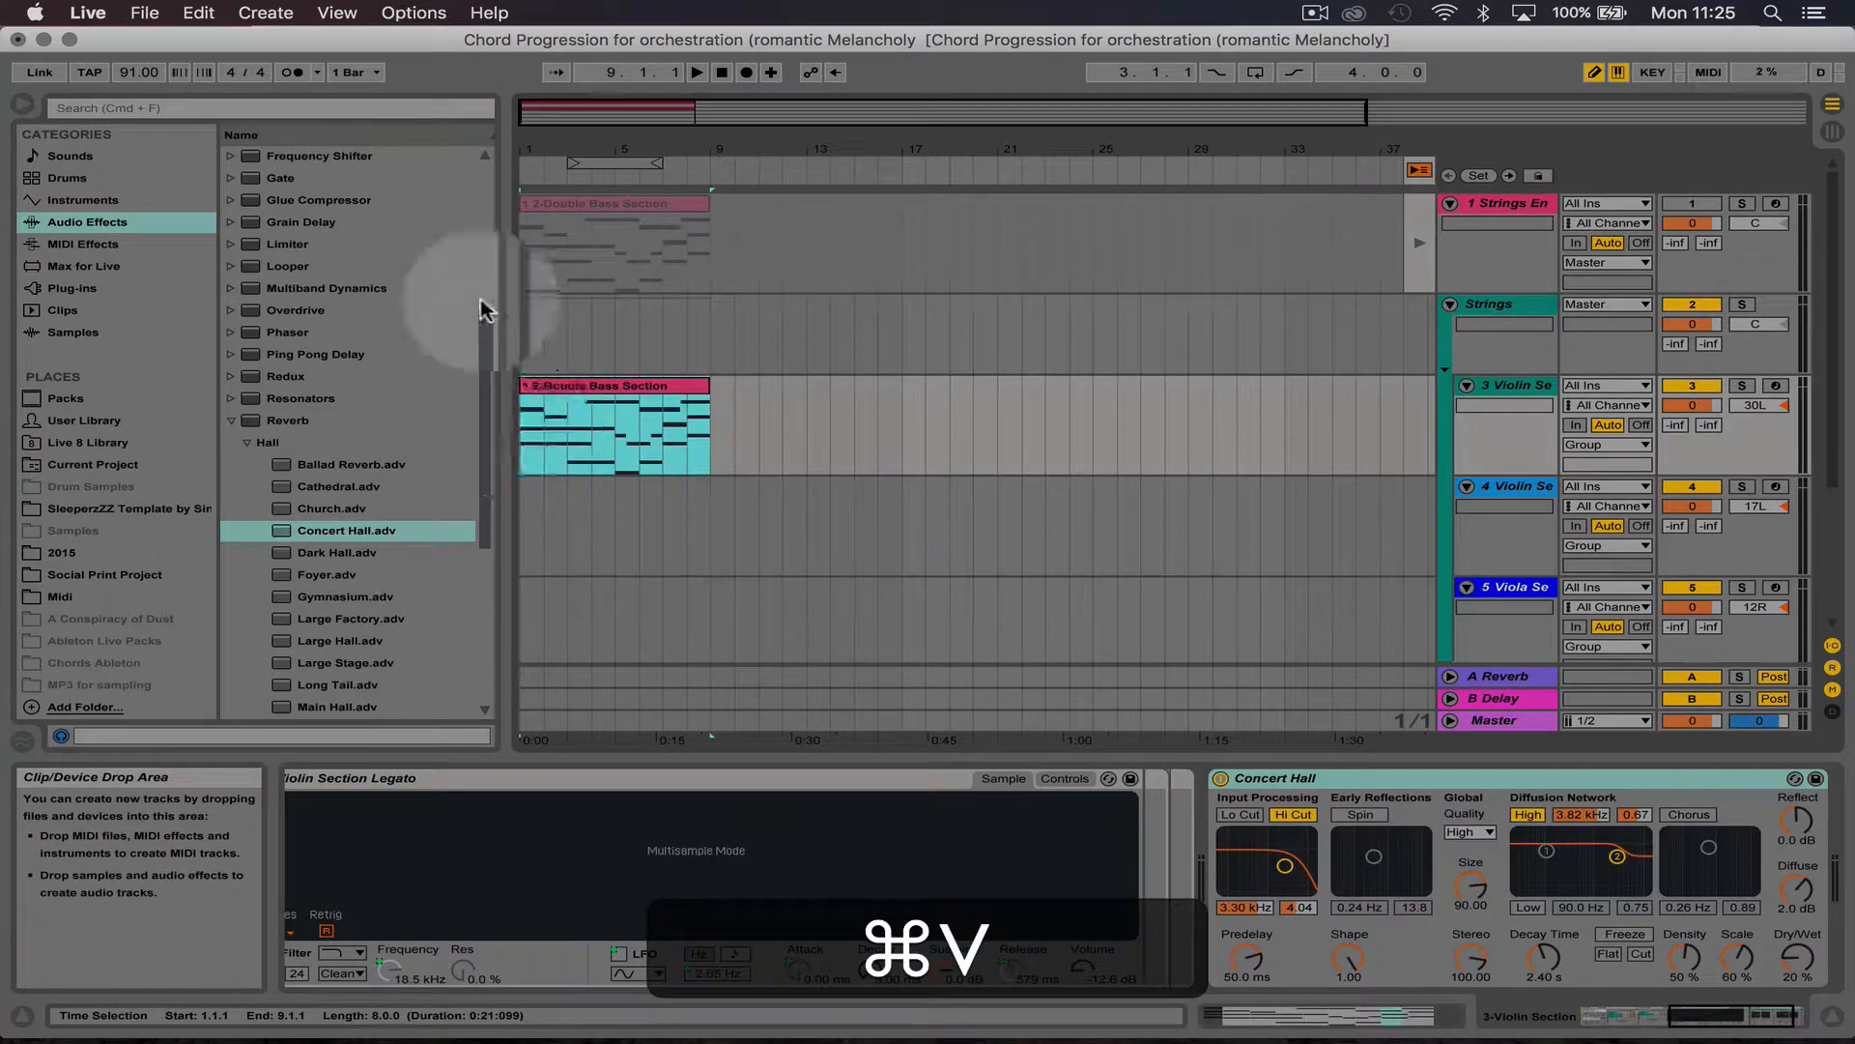
Step: Hide the browser and paste the copied clip at bar 1 of the 4 Violin Section track
left_click(31, 108)
left_click(431, 401)
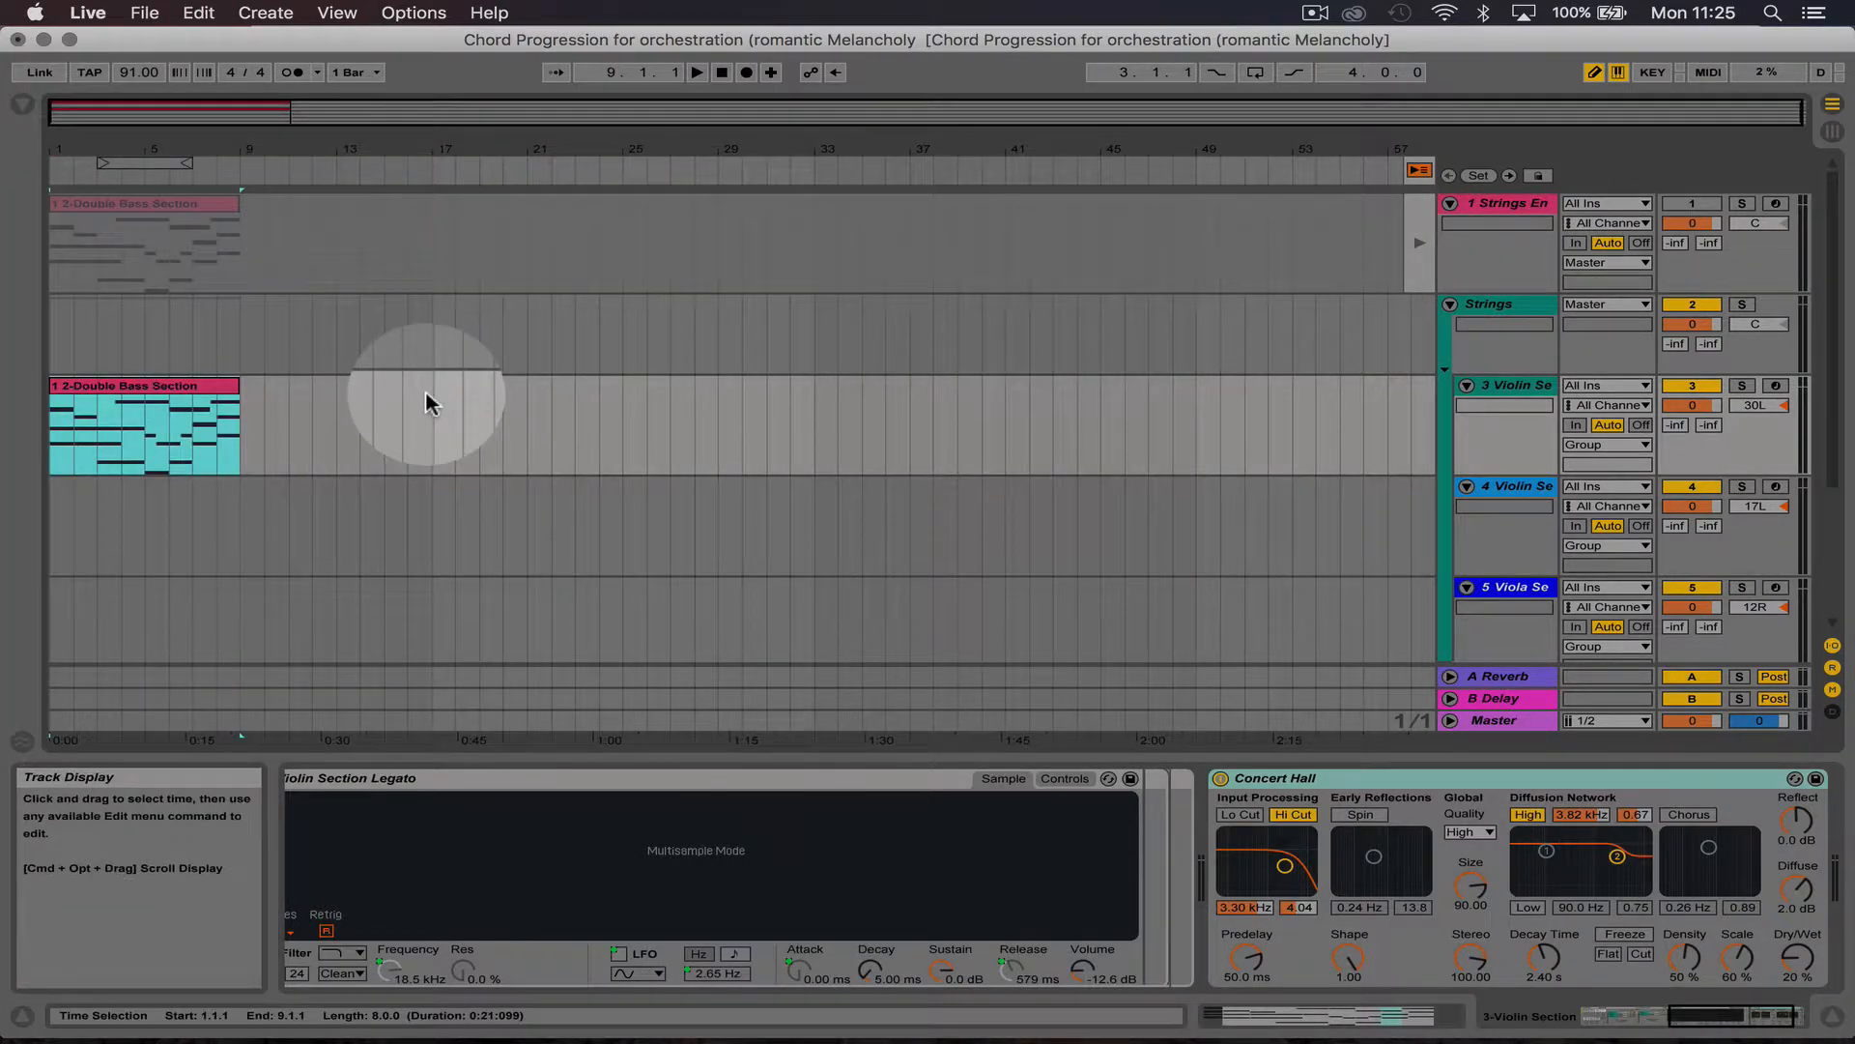
scroll(430, 401, "down", 2)
left_click(164, 293)
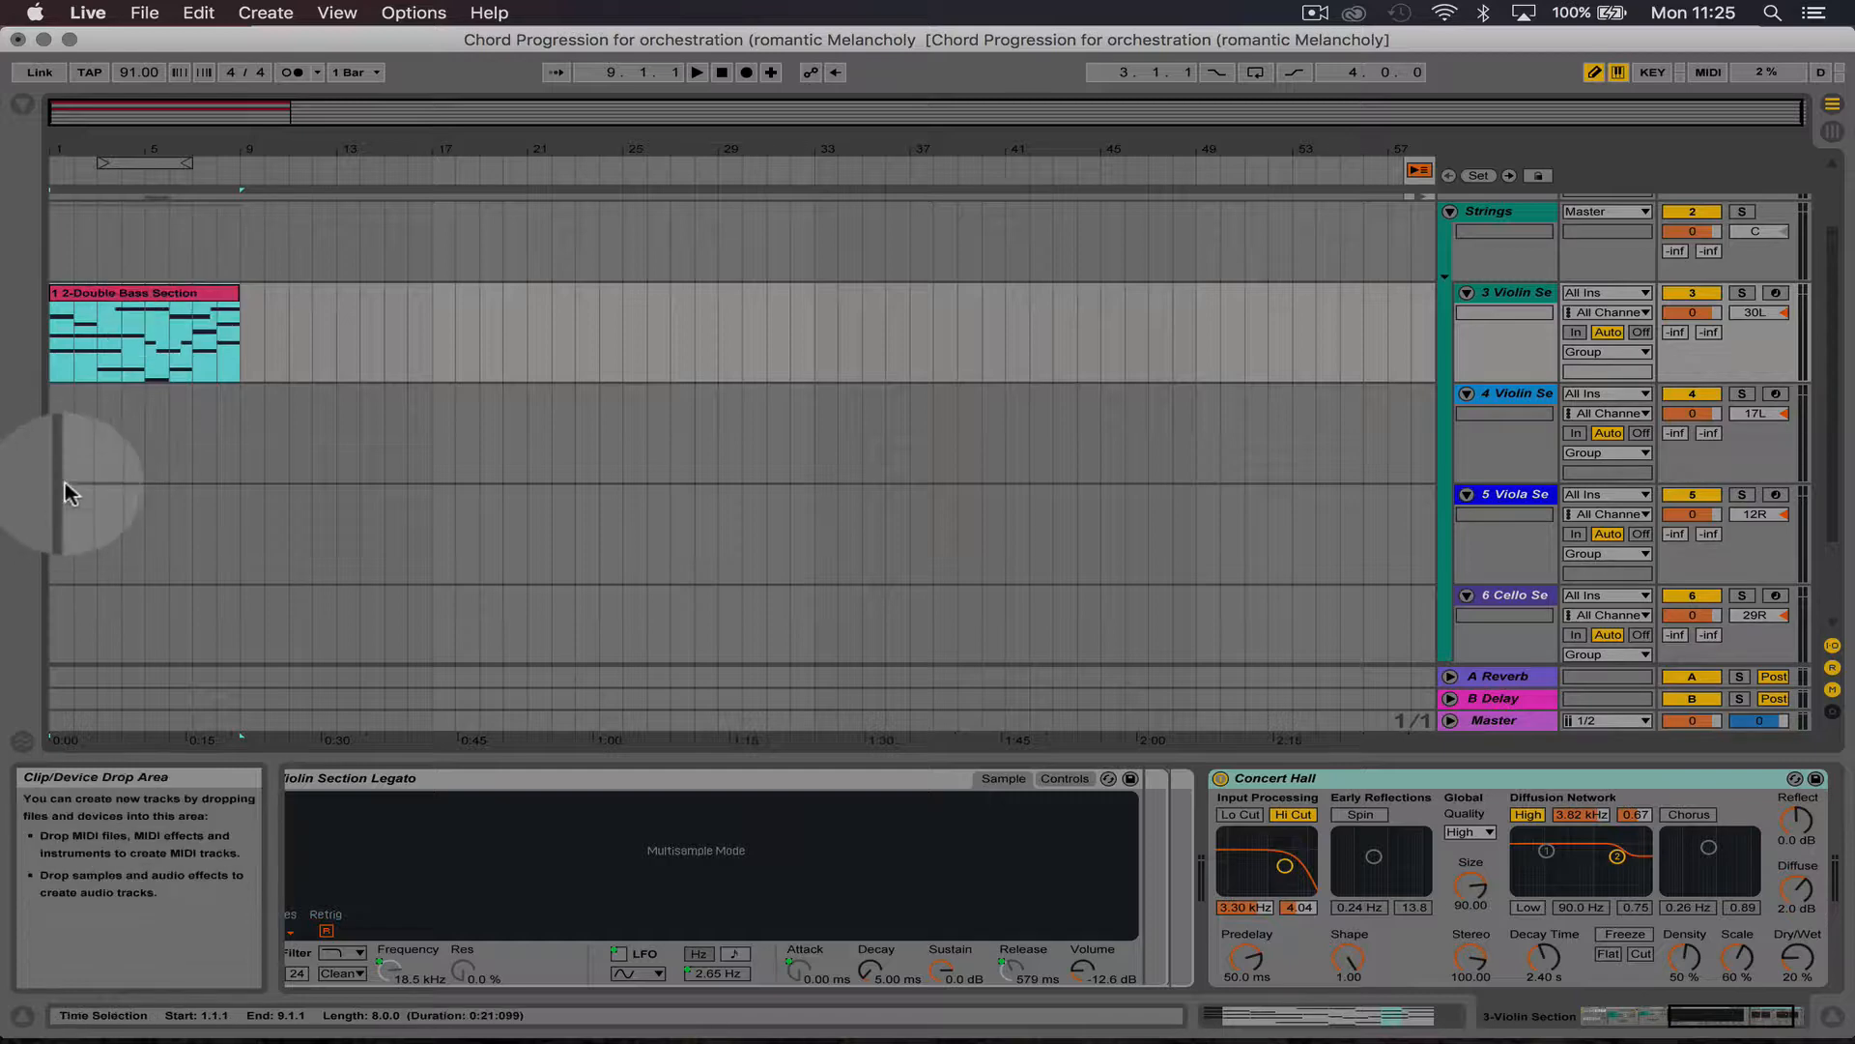
left_click(64, 435)
key("cmd+v")
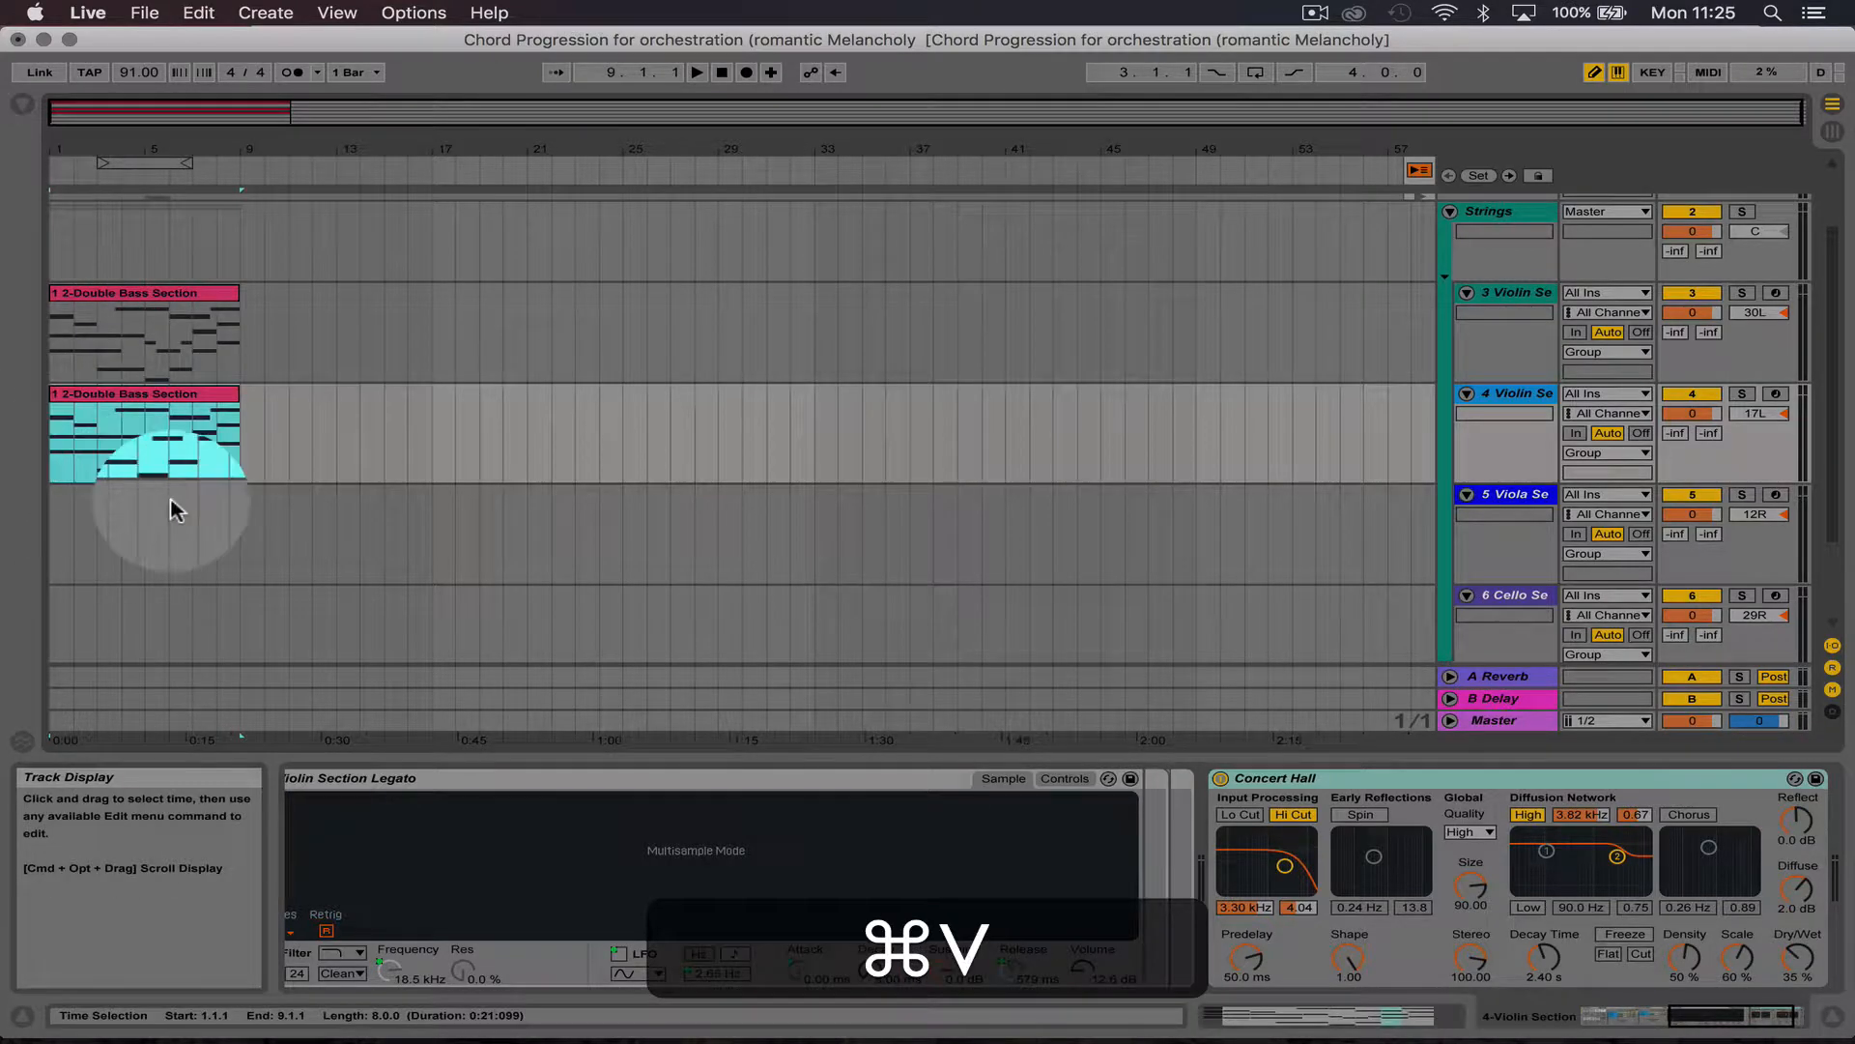
Step: Paste the copied clip at bar 1 of the viola, cello and double bass tracks
scroll(62, 435, "down", 2)
left_click(64, 435)
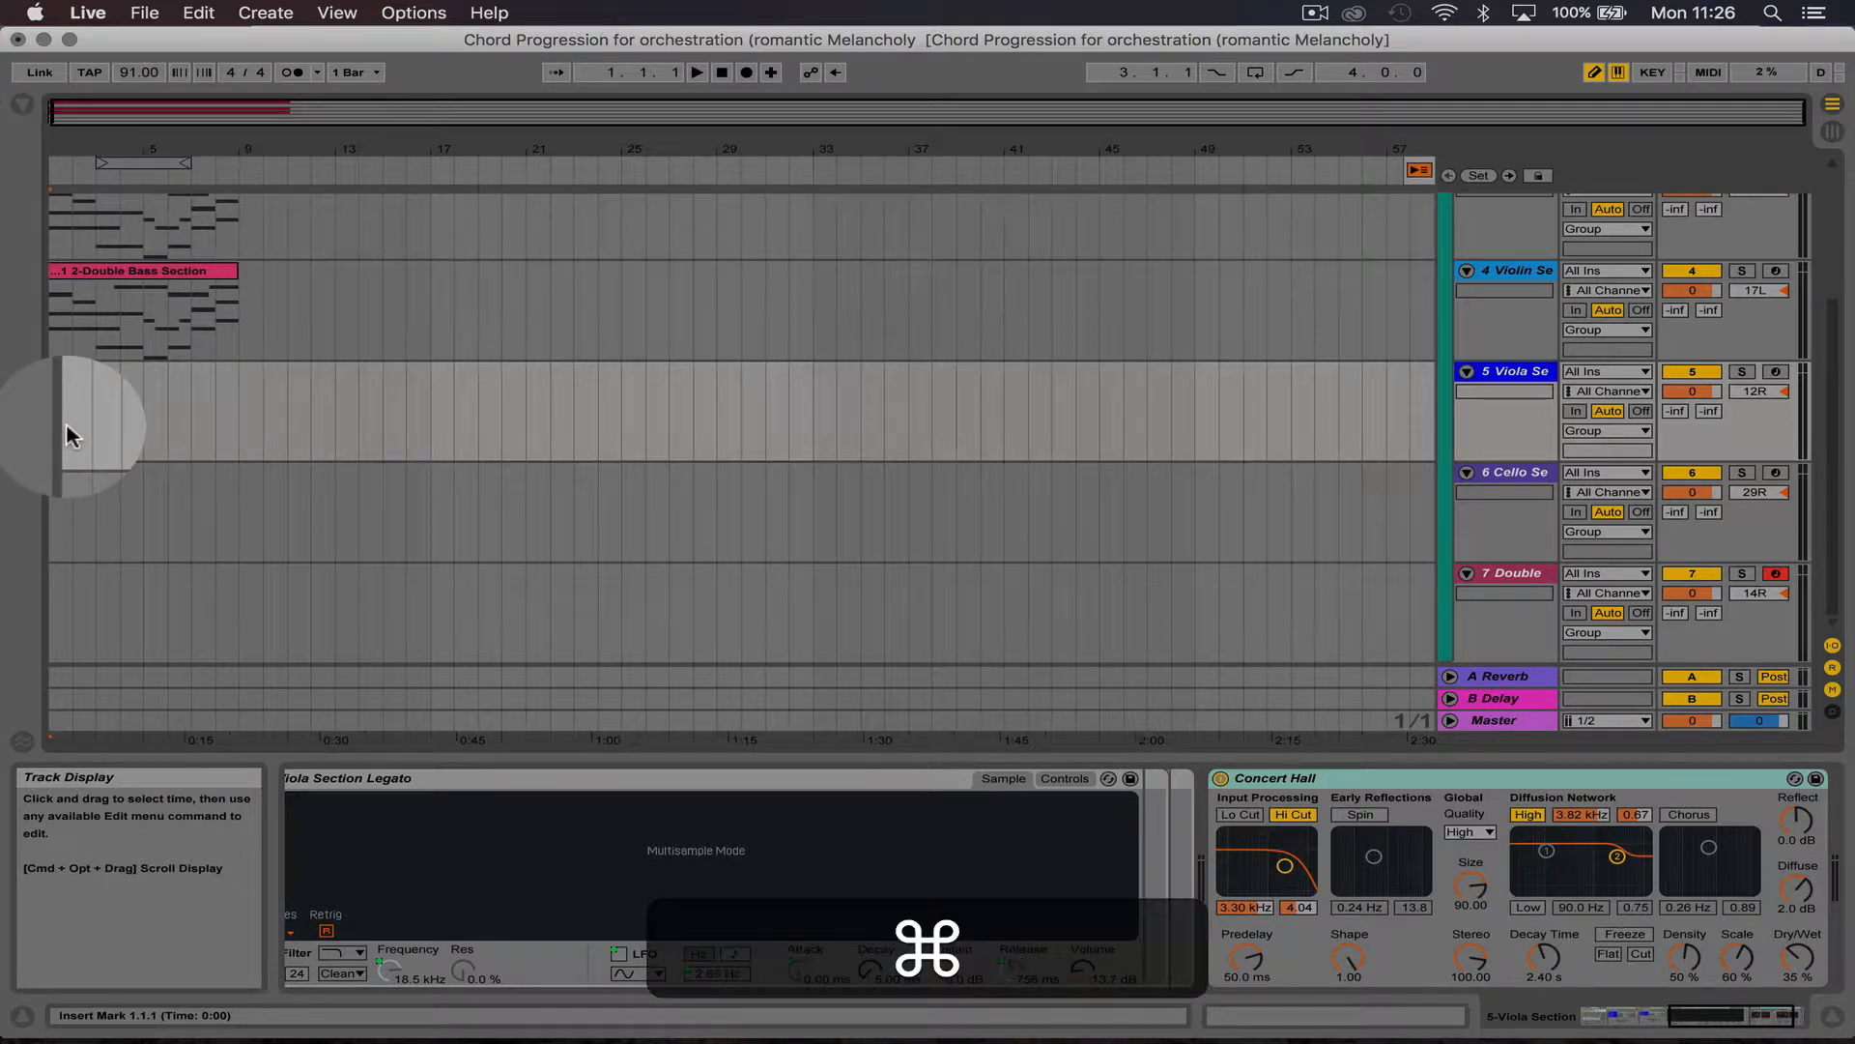
key("super+v")
left_click(66, 526)
key("super+v")
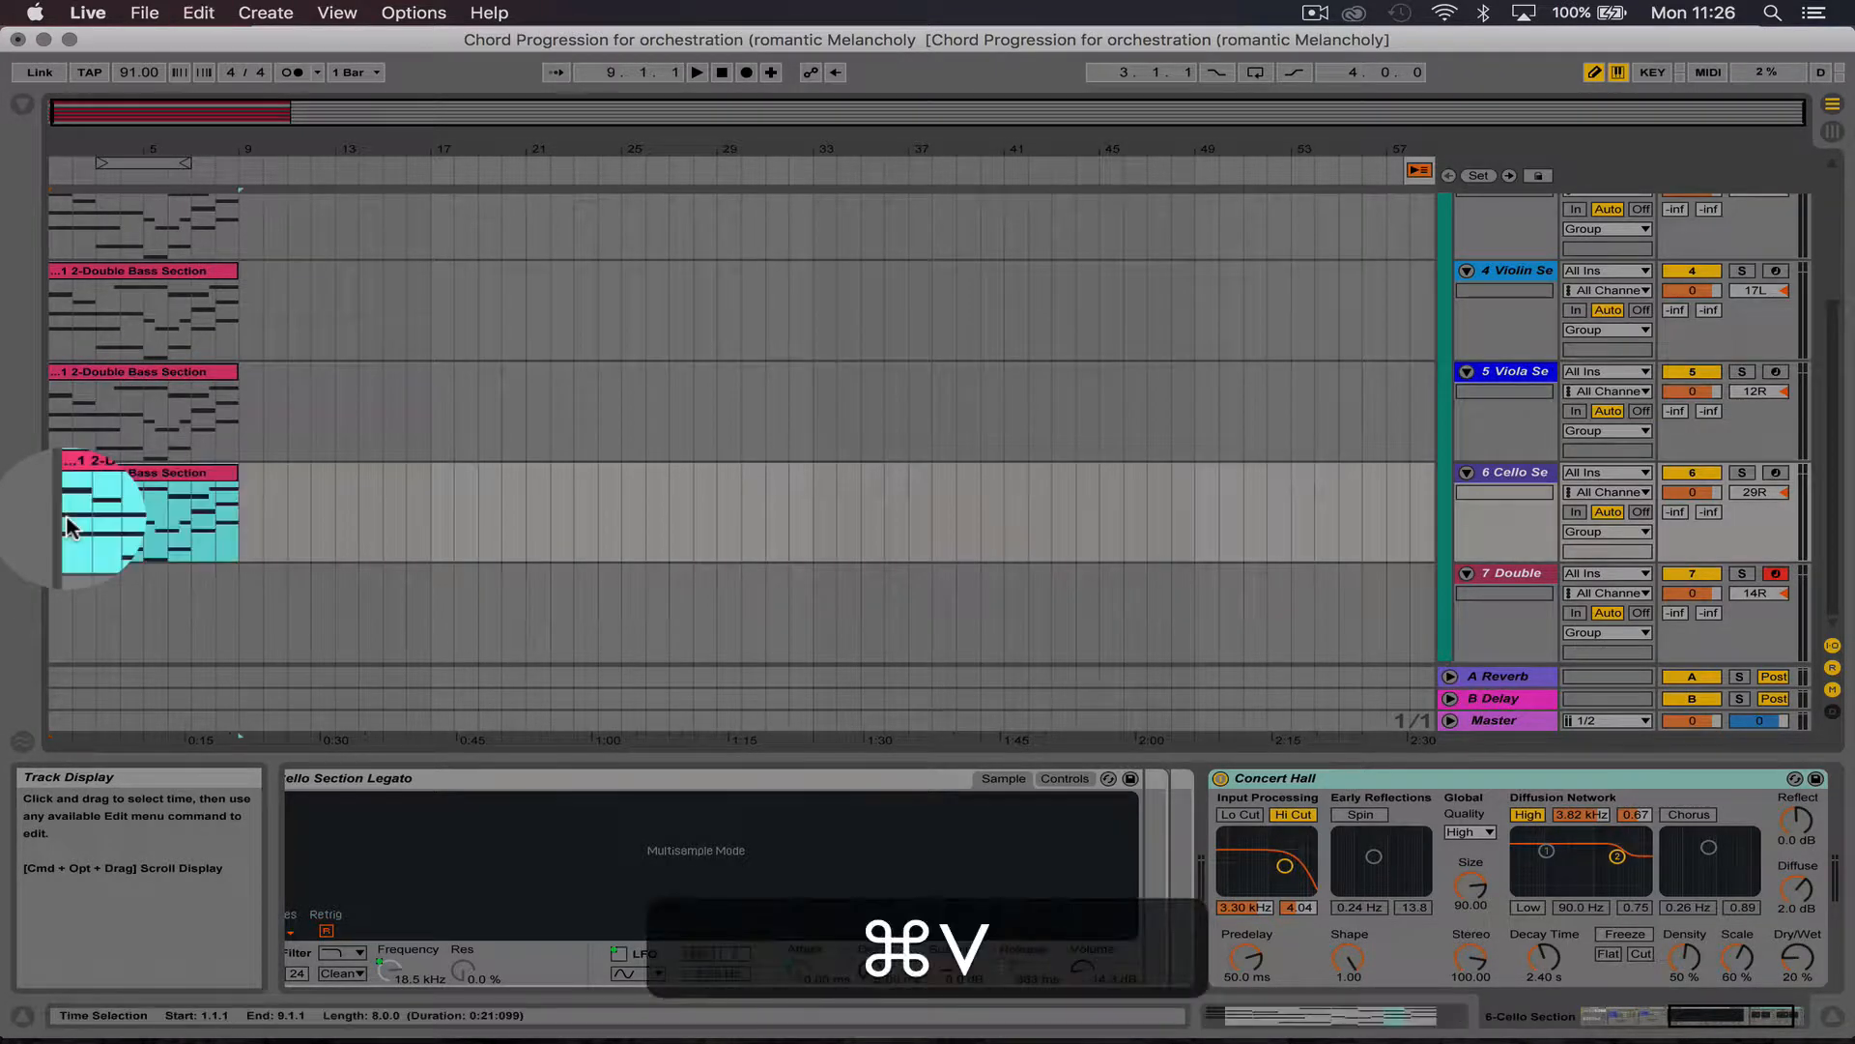
left_click(75, 619)
key("super+v")
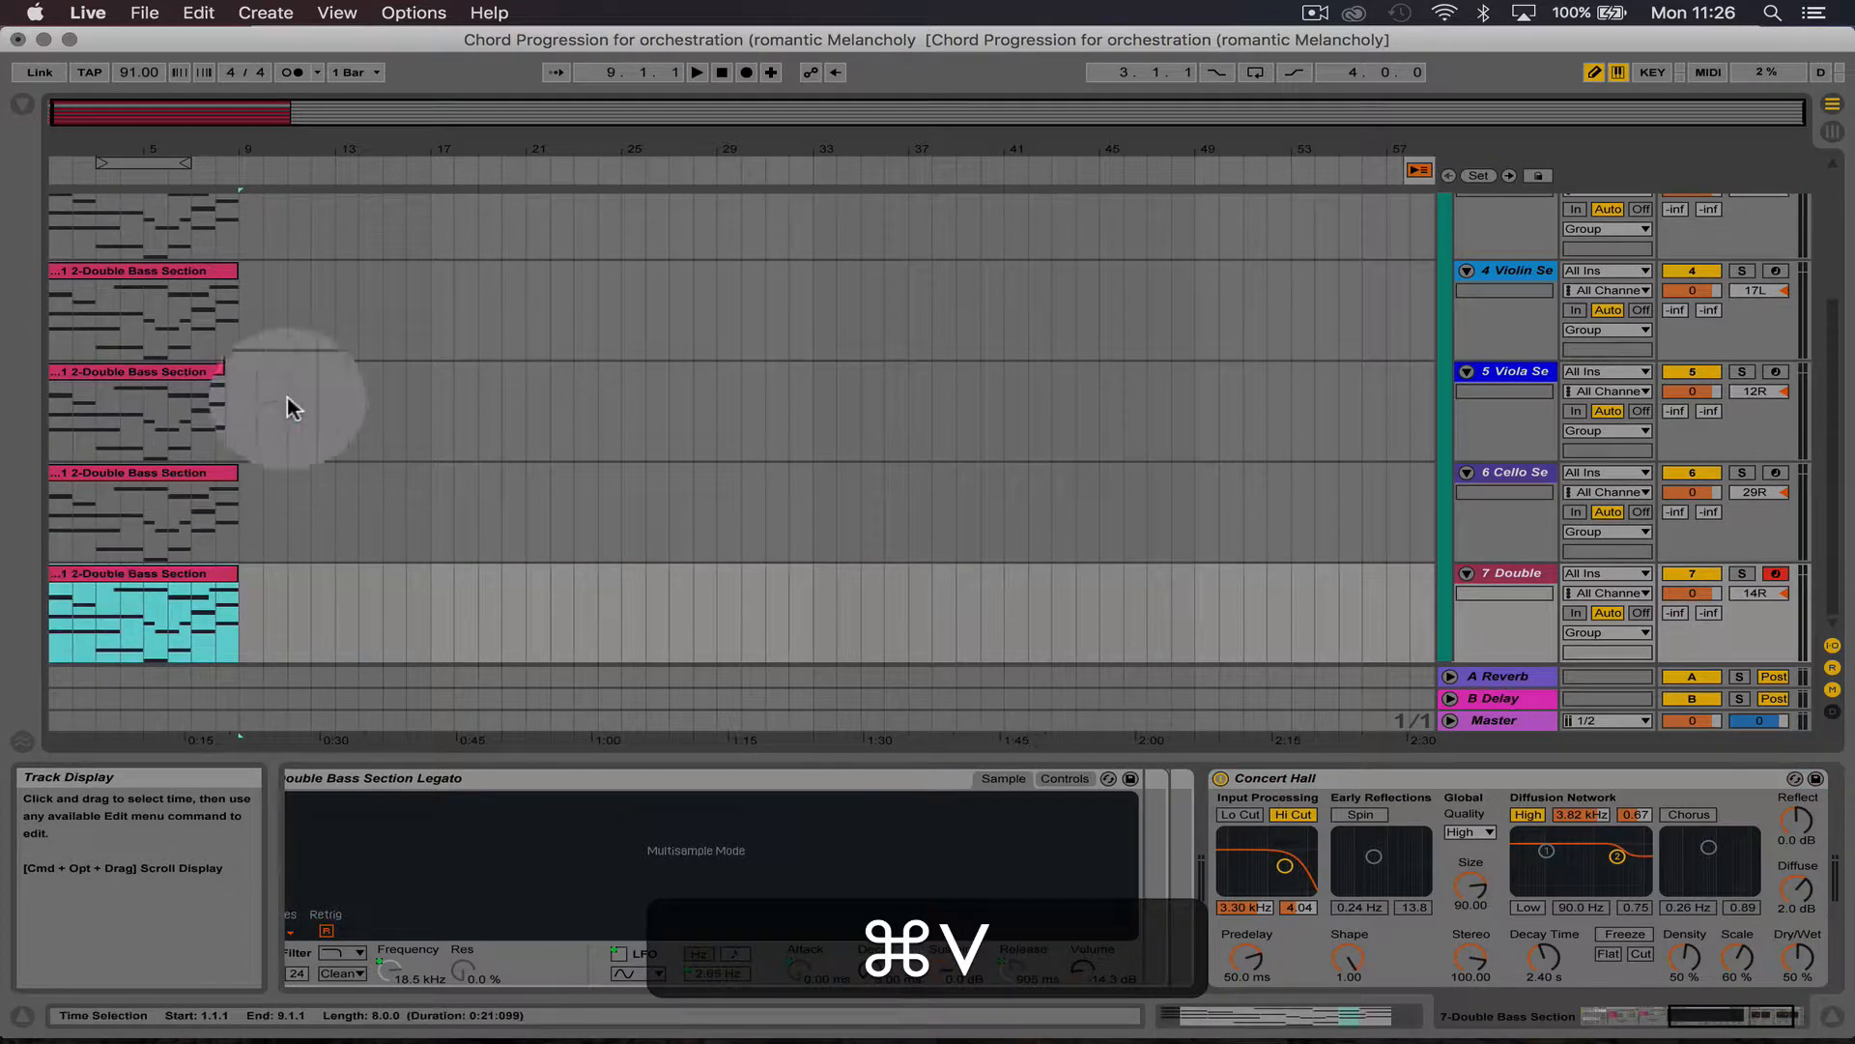
Step: Open the double bass clip in an enlarged note editor, turn off draw mode and deactivate all notes from bar 1 to 9
double_click(184, 578)
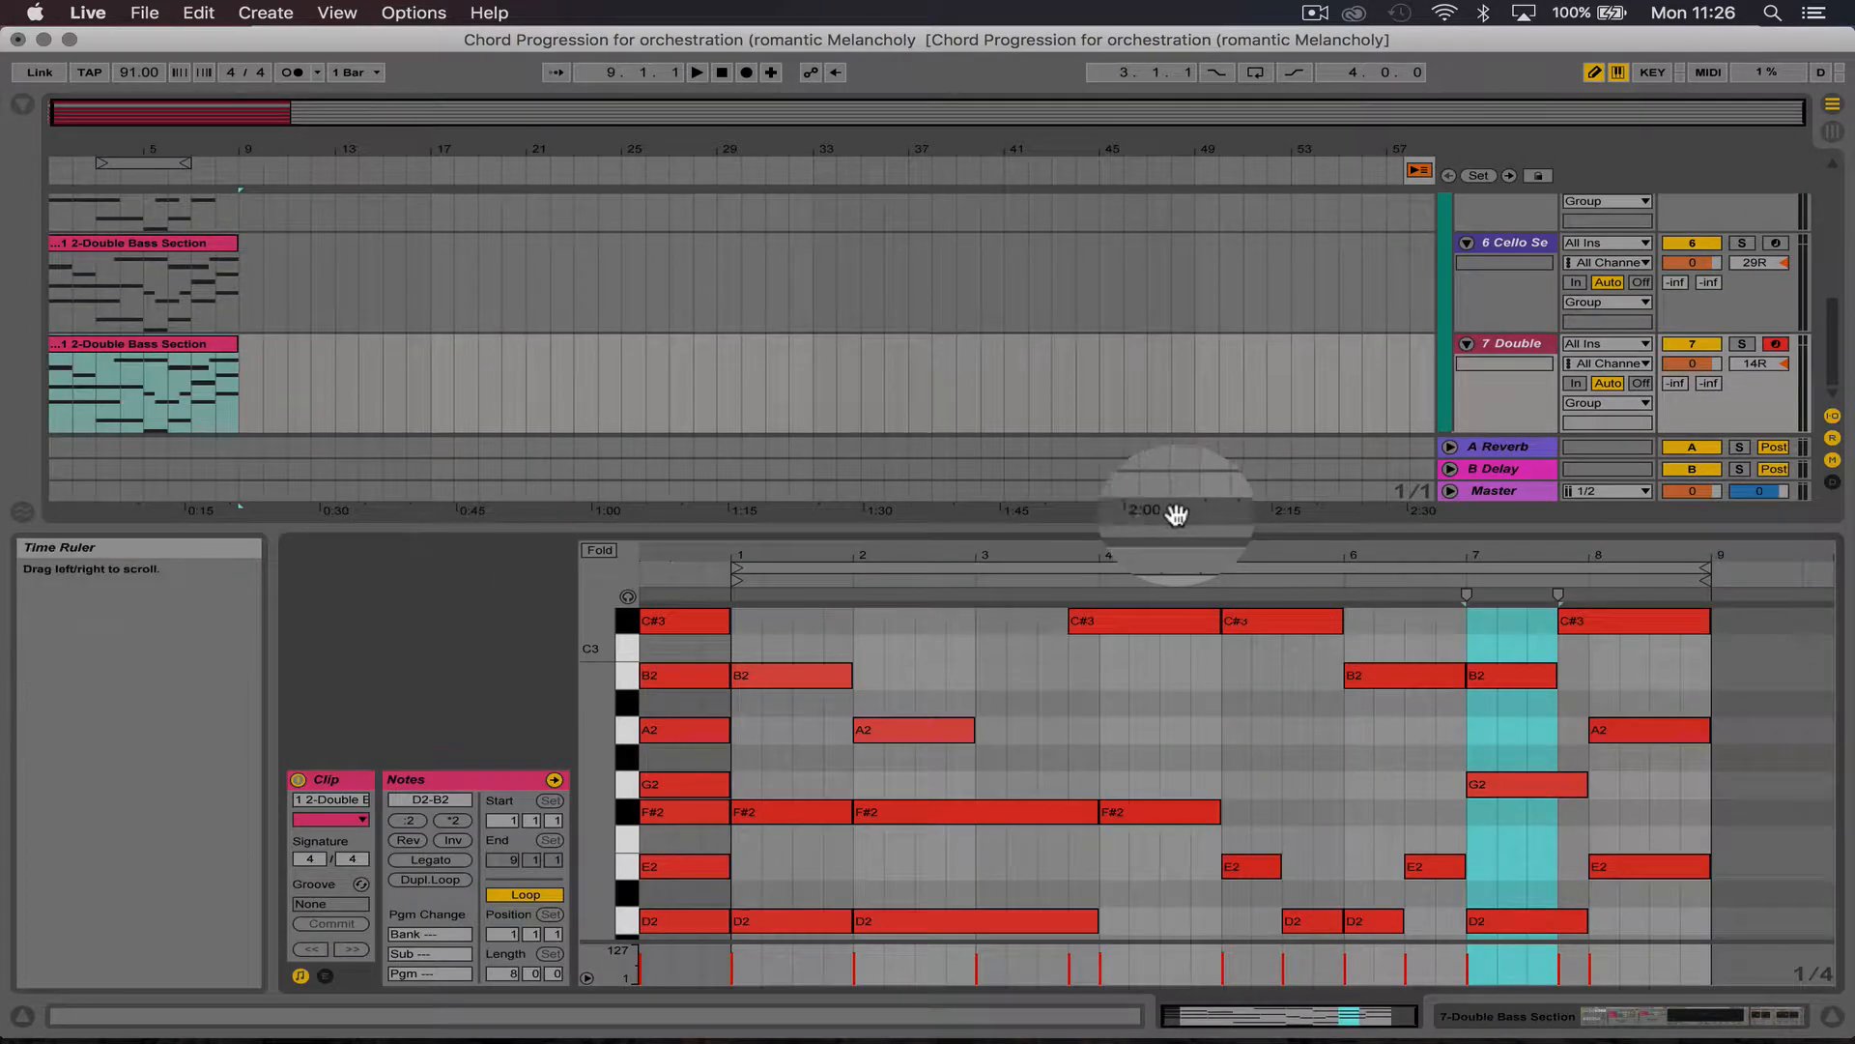
left_click_drag(1127, 530, 1155, 203)
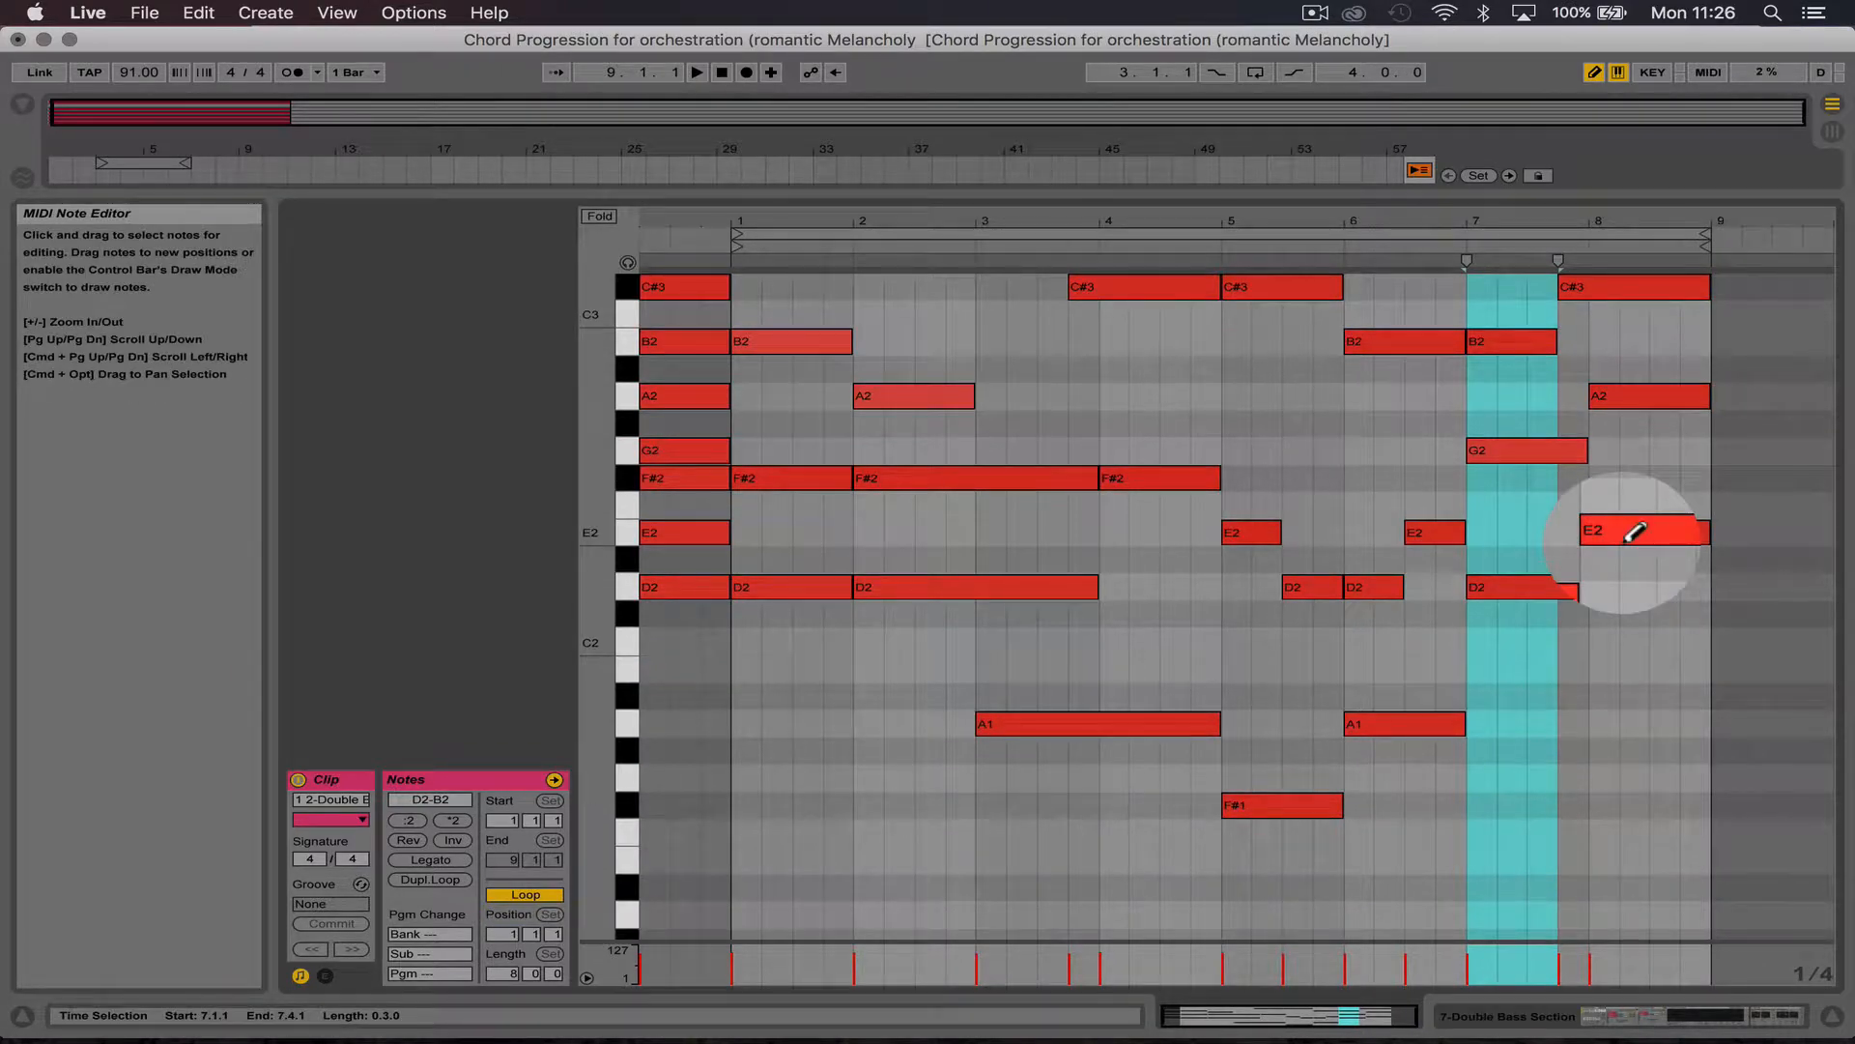
key("b")
mouse_move(1686, 860)
left_mouse_down()
mouse_move(944, 116)
mouse_move(799, 145)
left_mouse_up()
key("0")
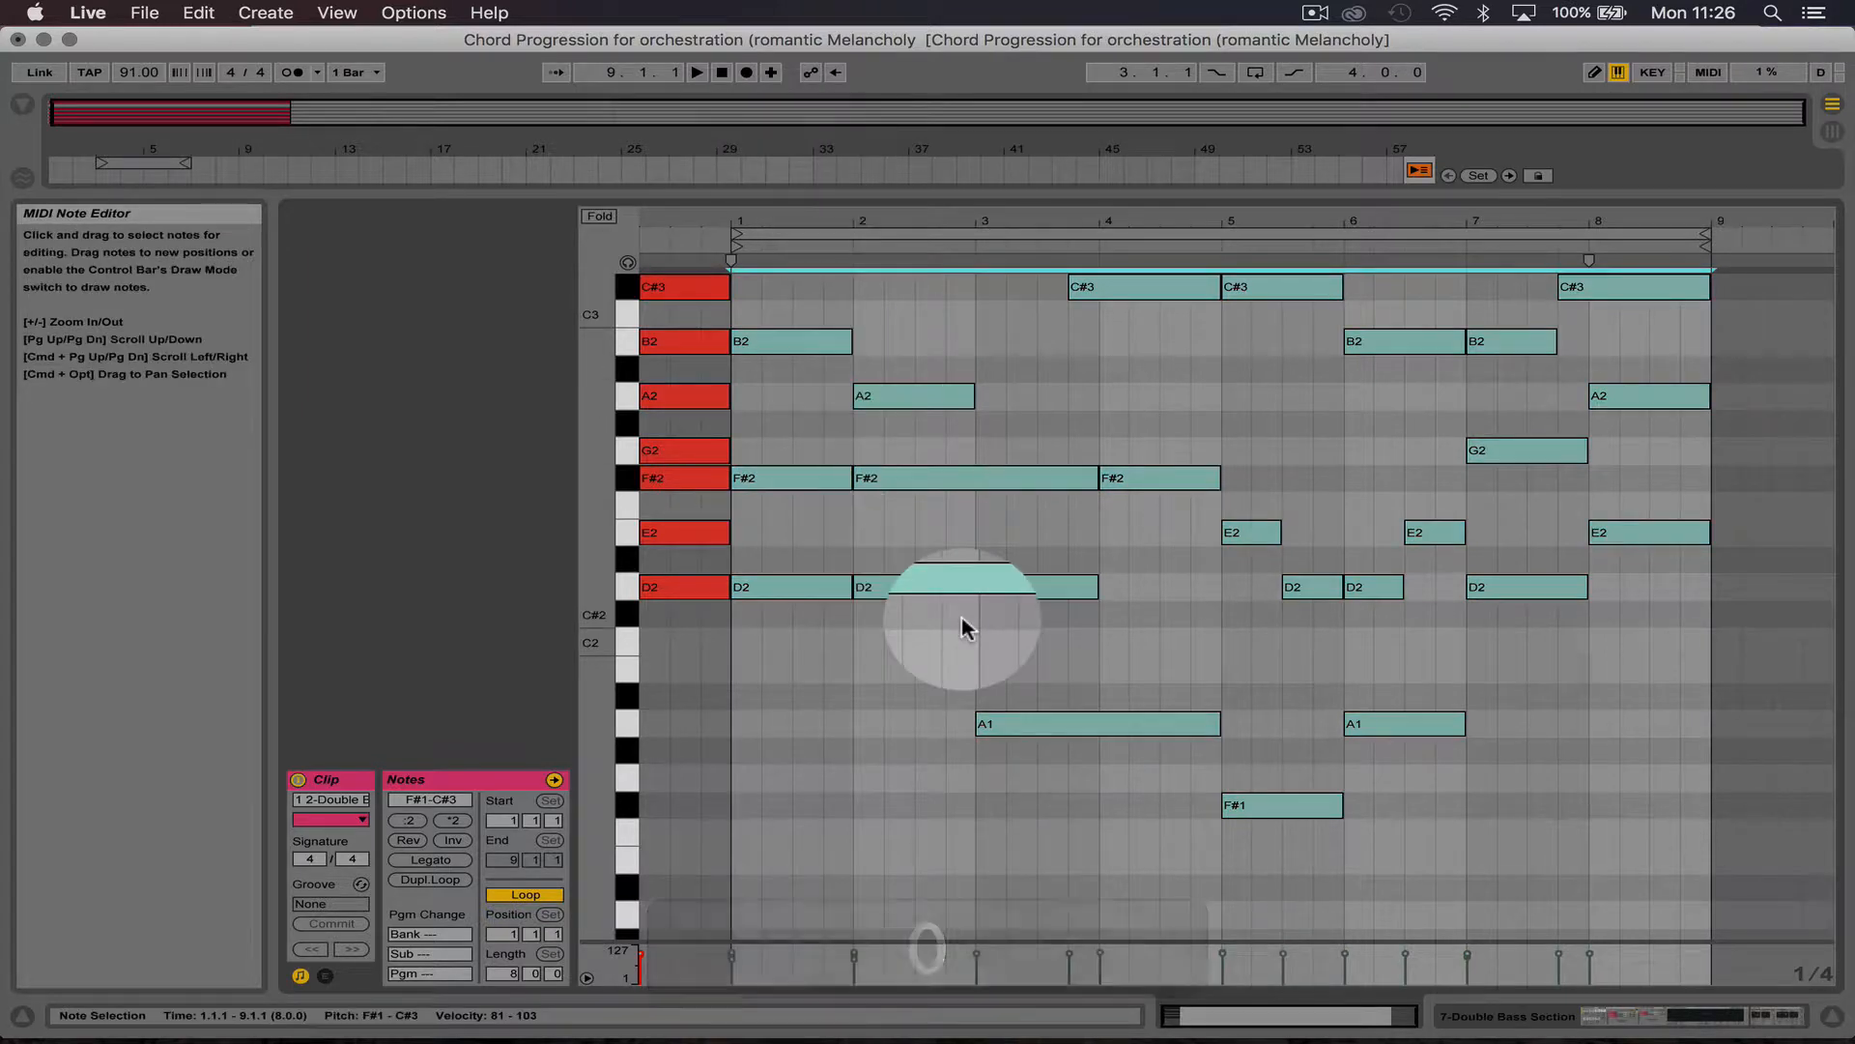
Step: Shorten the double bass clip's bar 2 D2 note to one bar and reactivate the lowest notes: D2, A1, F#1, A1, D2 and E2
left_click_drag(1447, 862, 1074, 709)
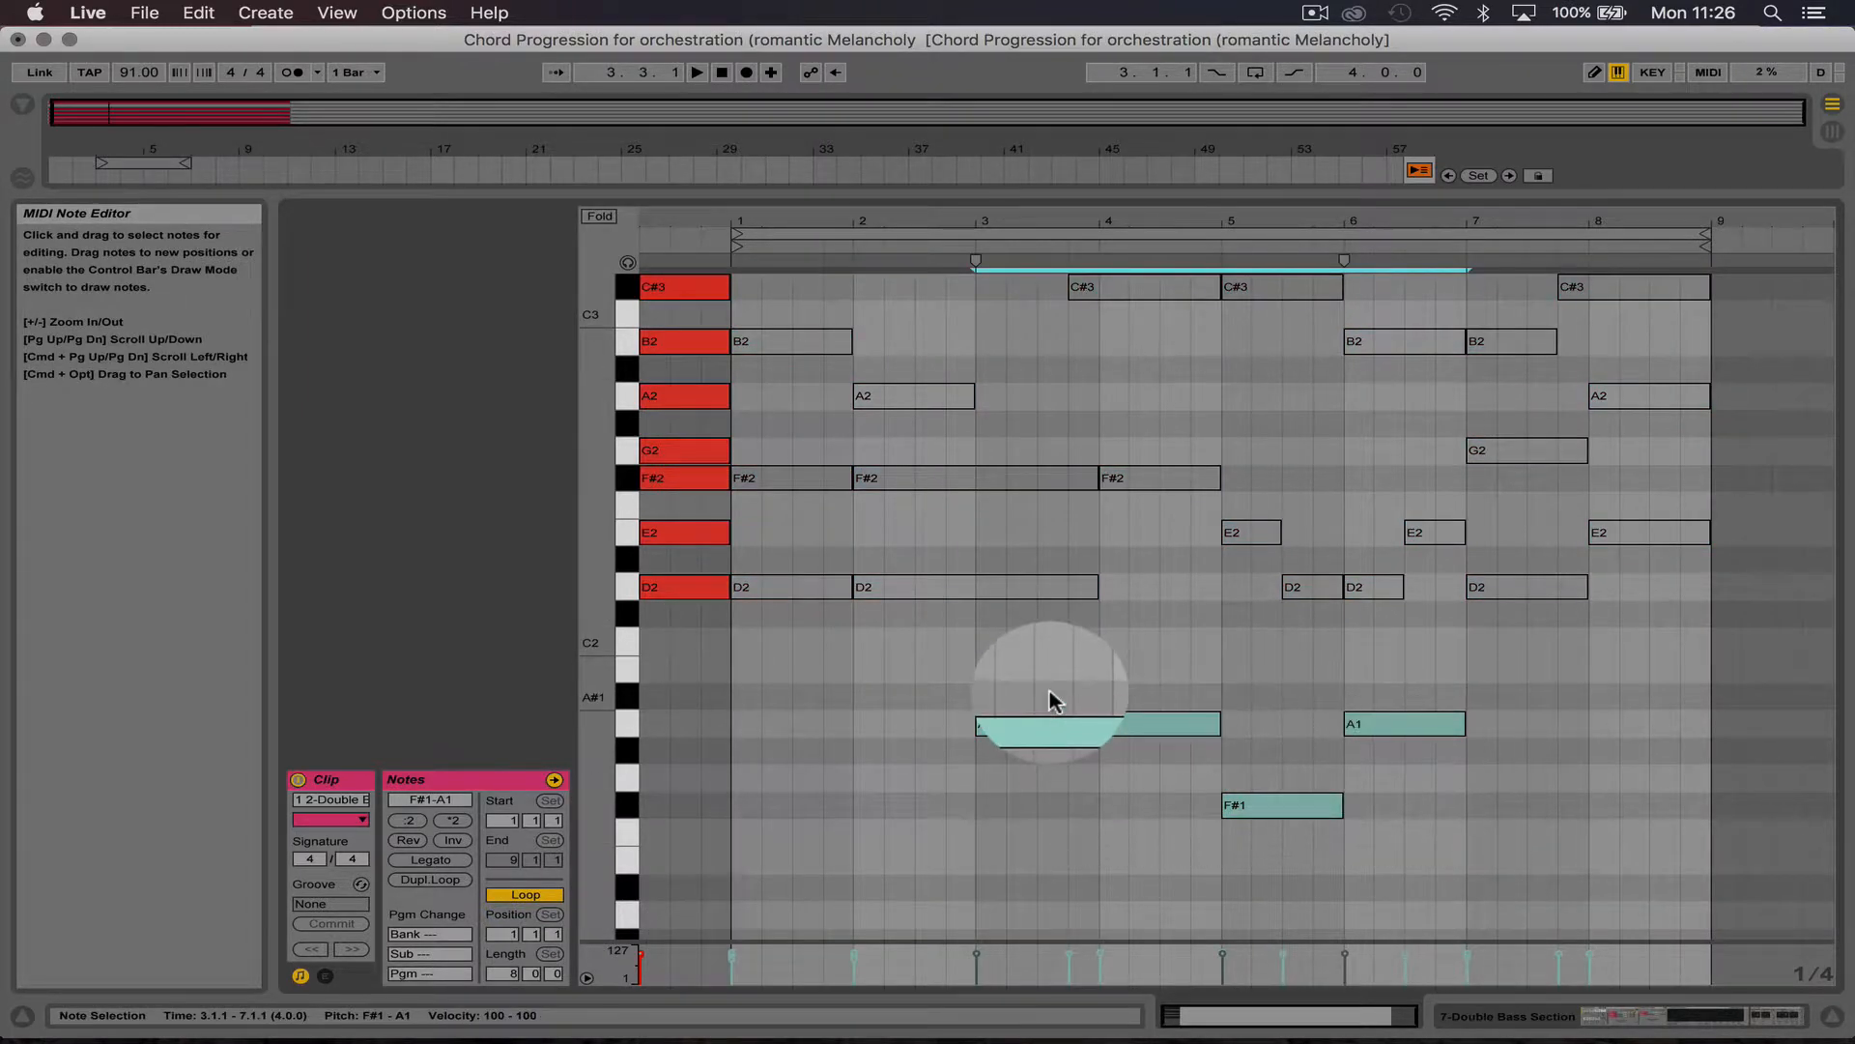
key("0")
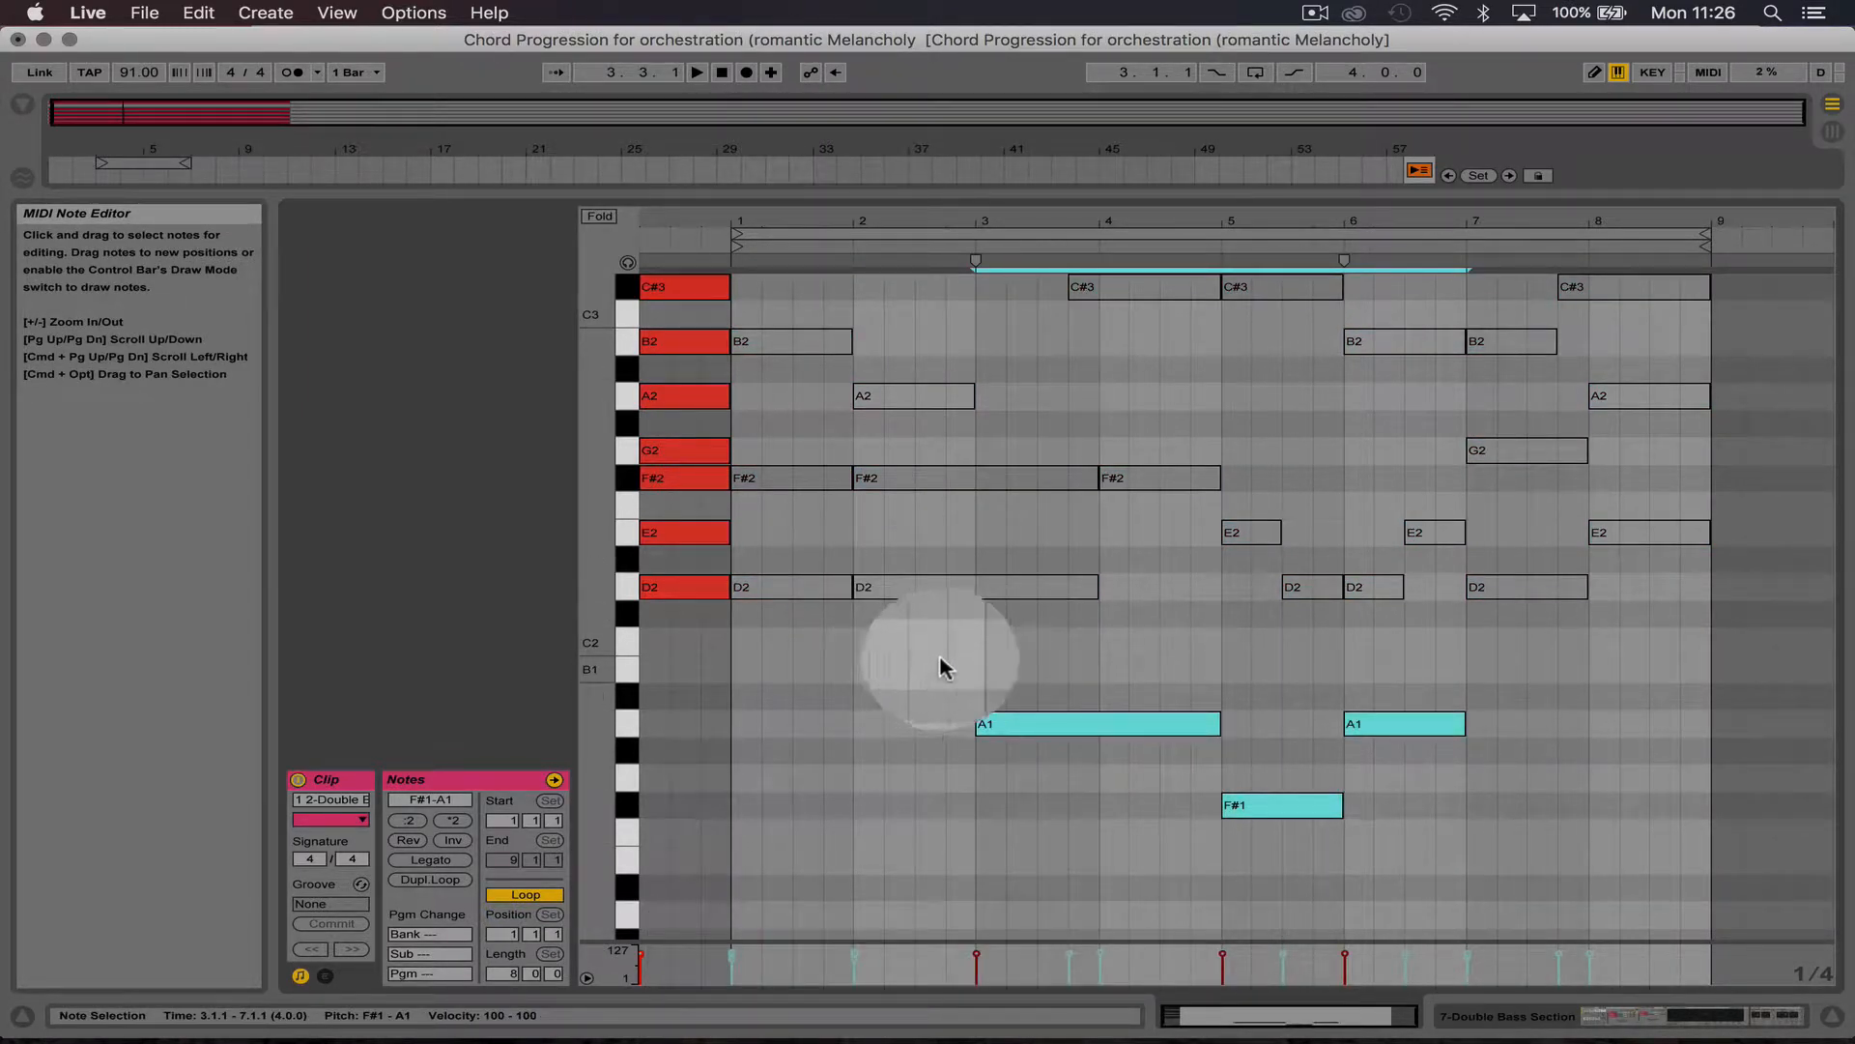
left_click_drag(1097, 589, 795, 563)
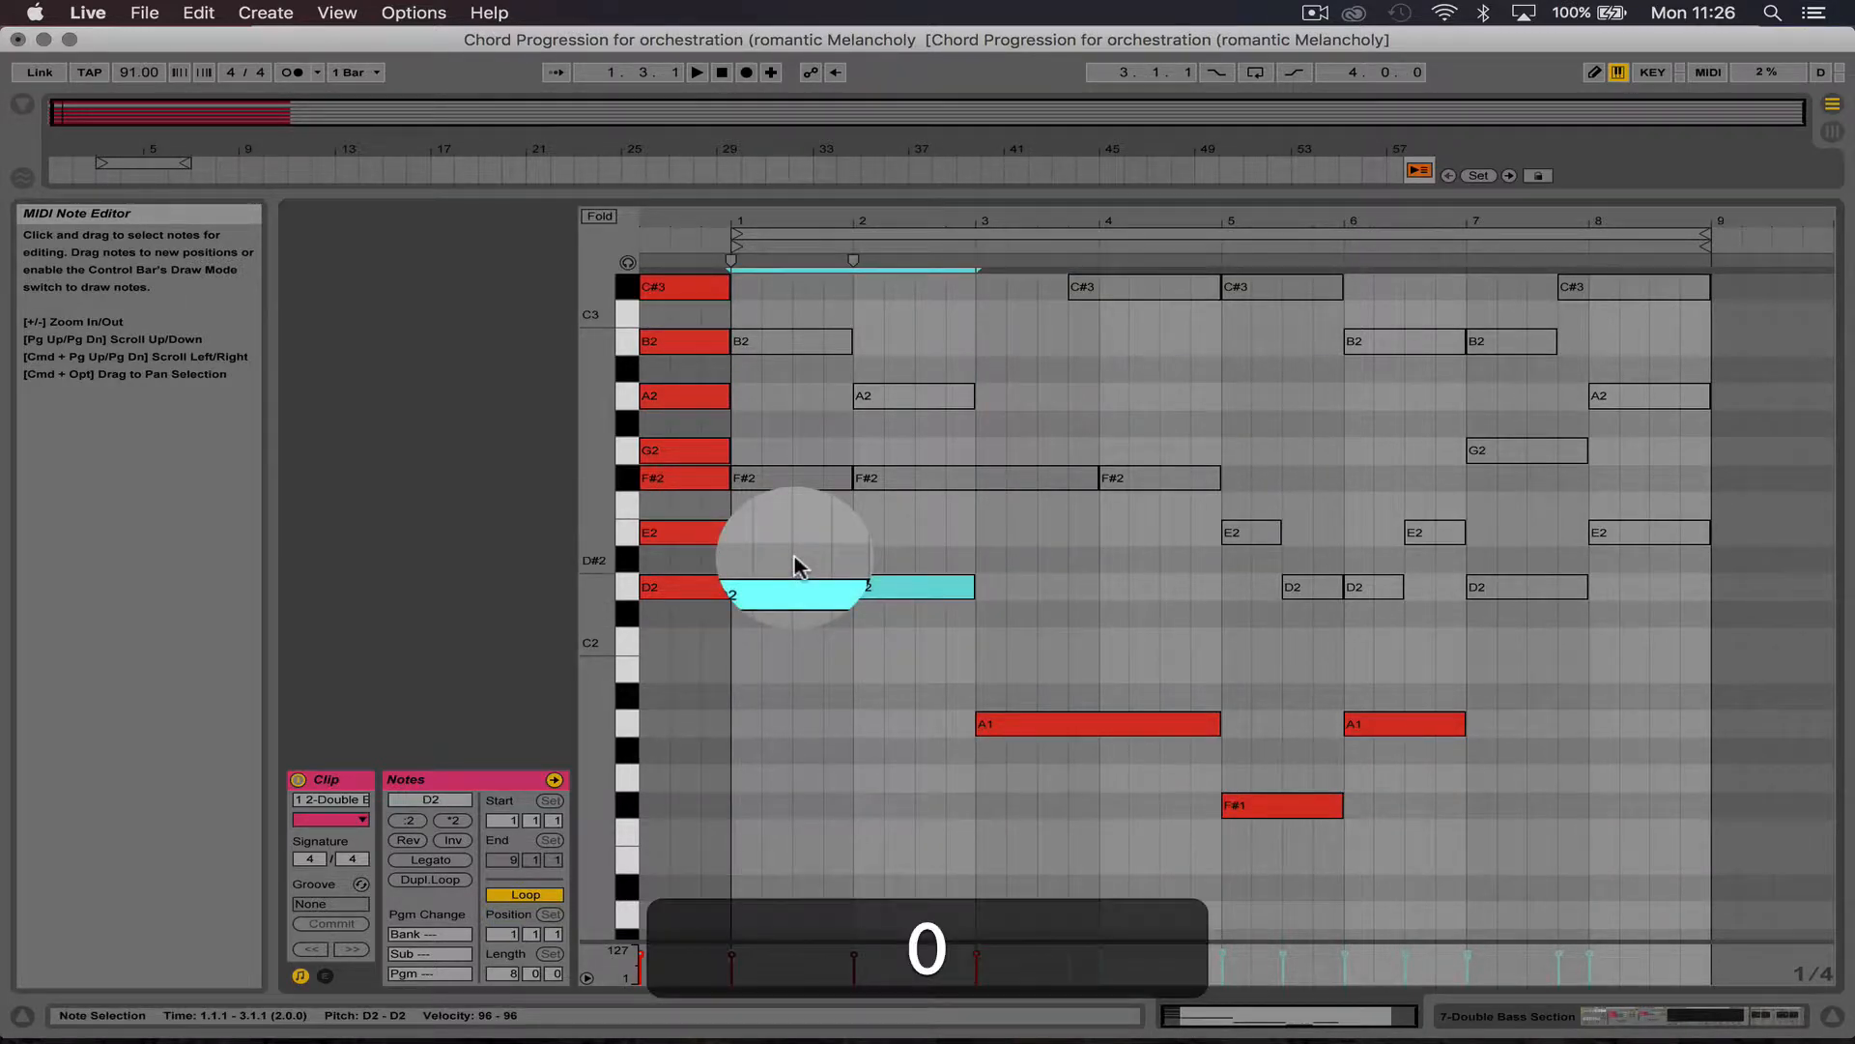
left_click_drag(1551, 626, 1624, 522)
key("0")
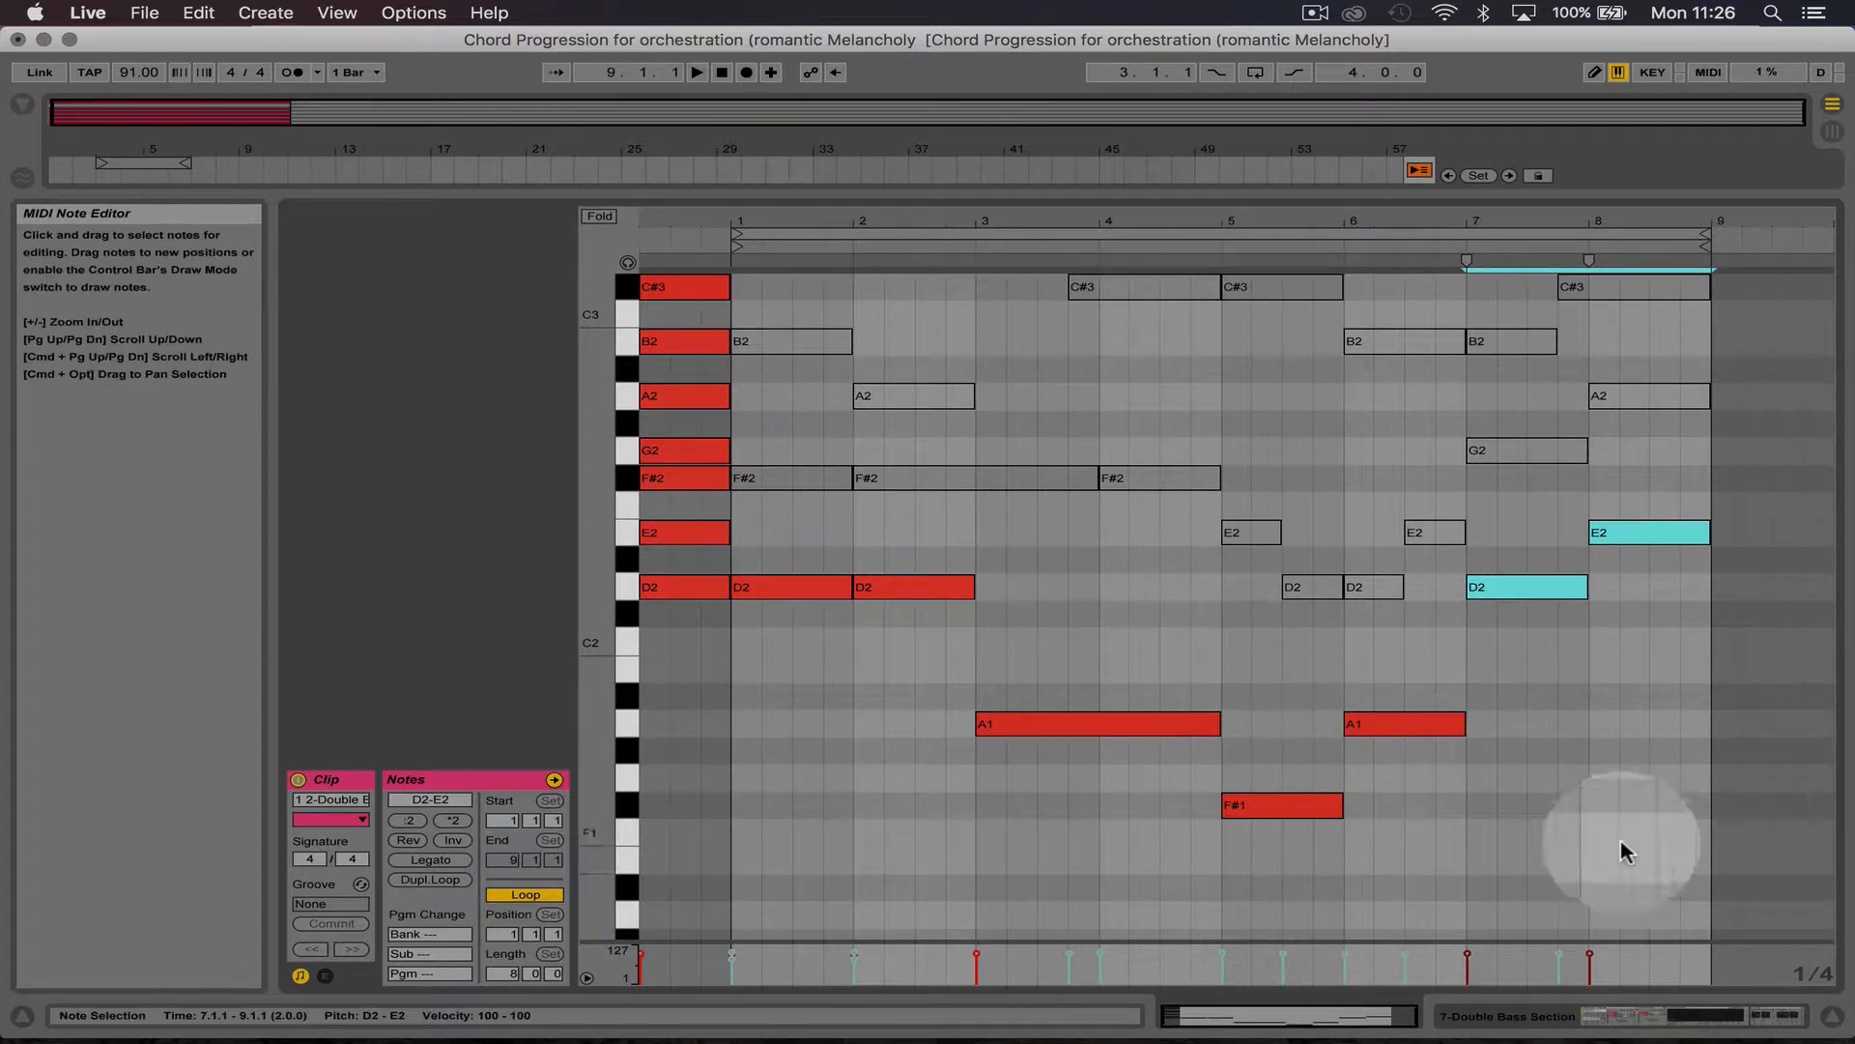
Step: Transpose all notes of the double bass clip down one octave and audition the lowest piano roll keys
left_click_drag(1652, 860, 790, 546)
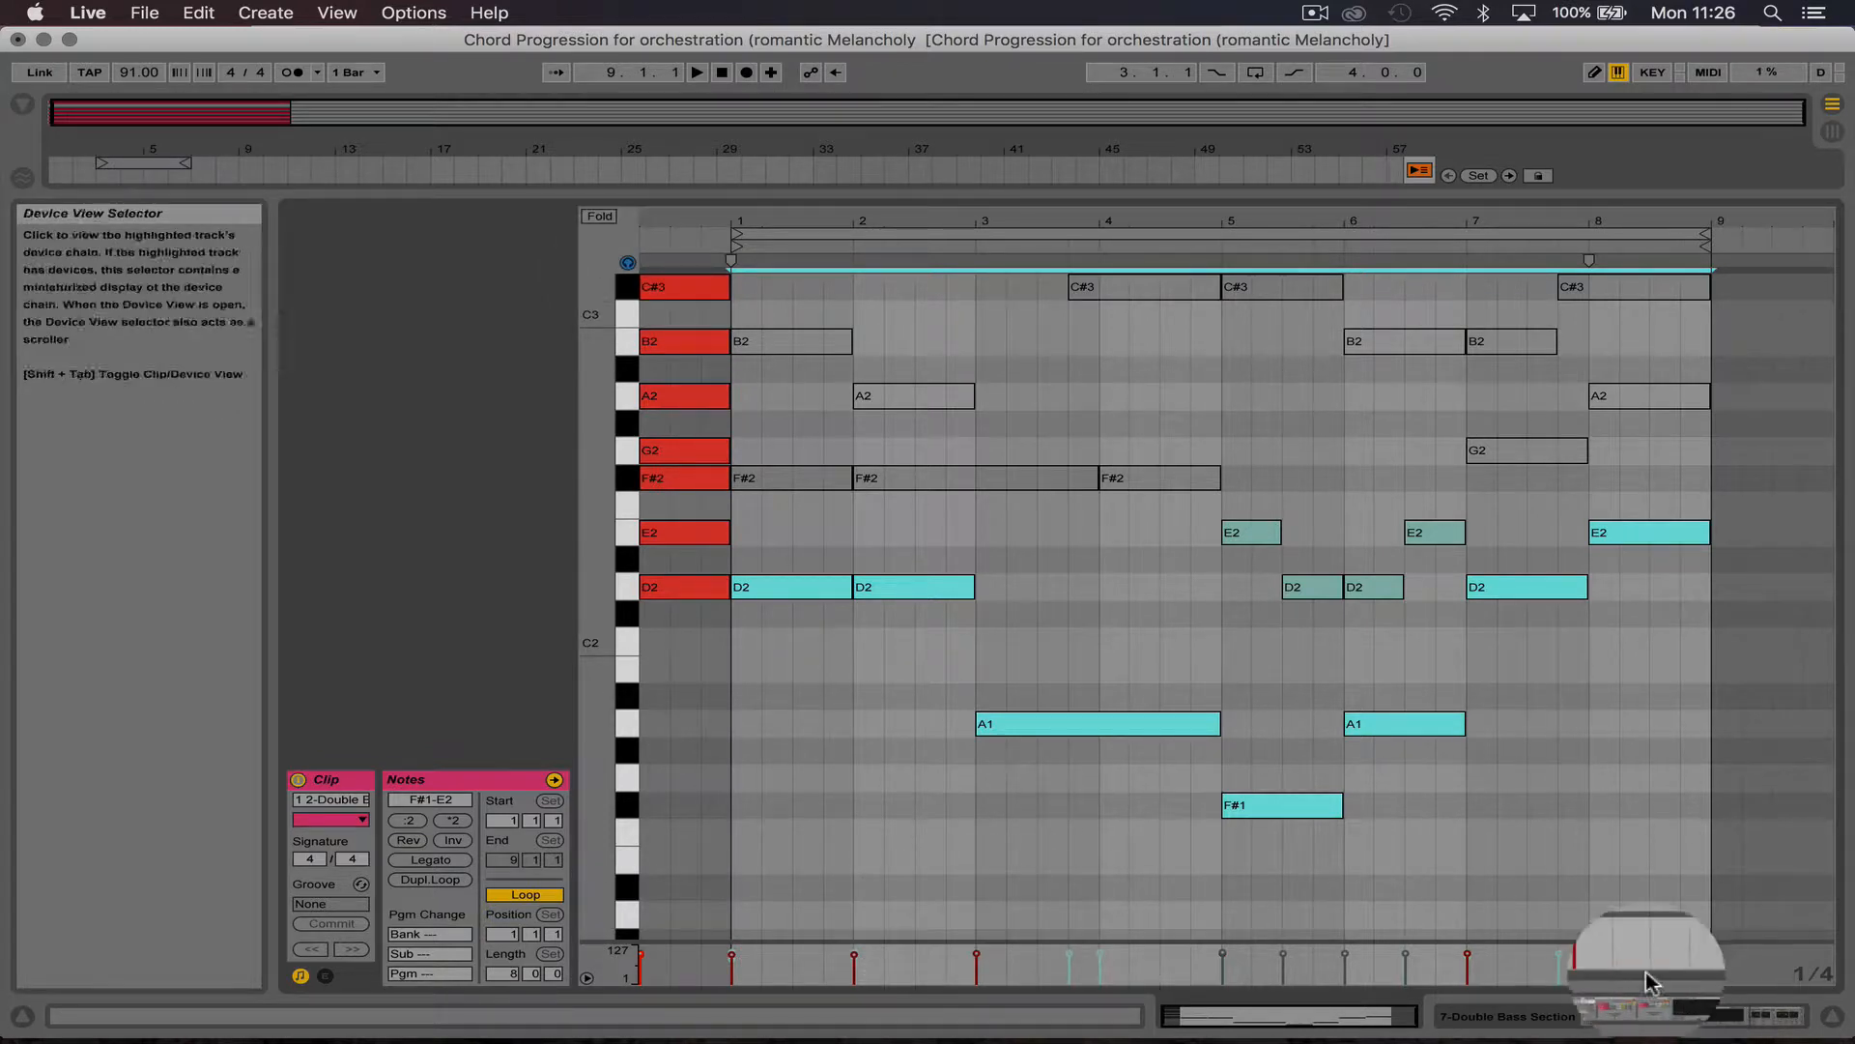
key("super+a")
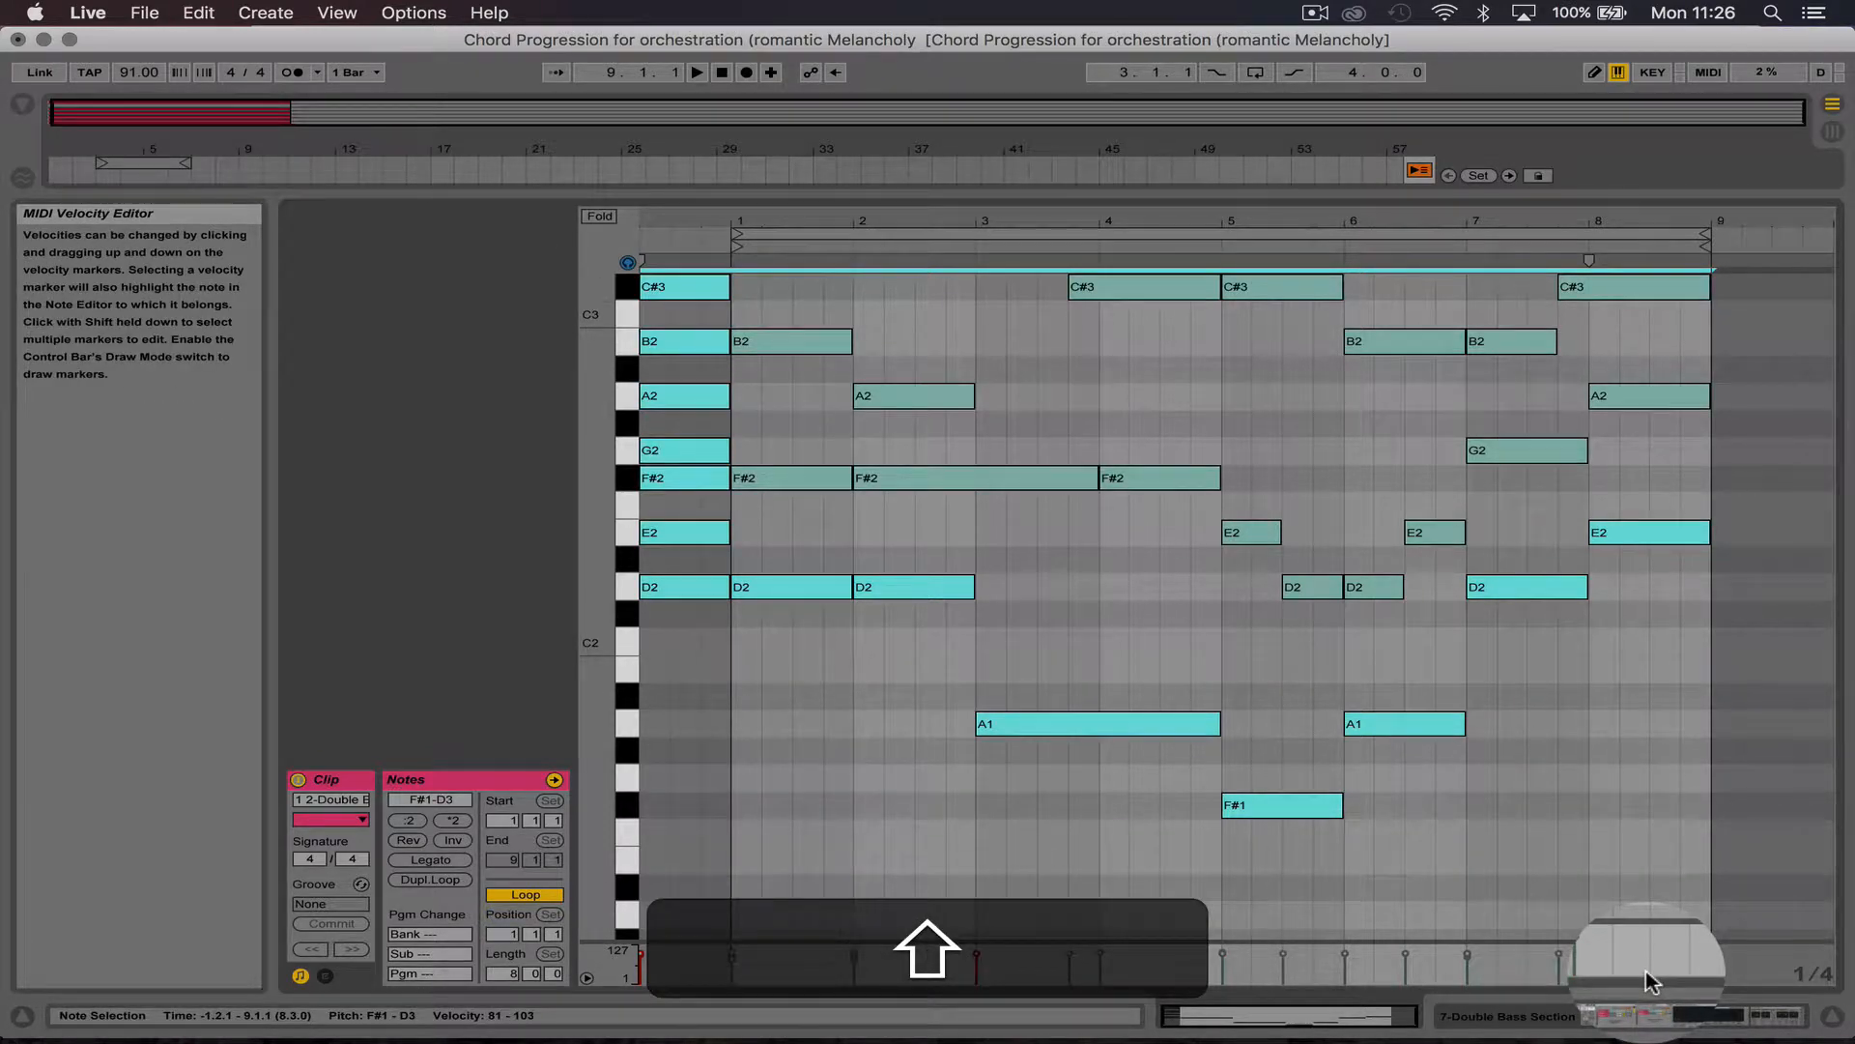
key("shift+Down")
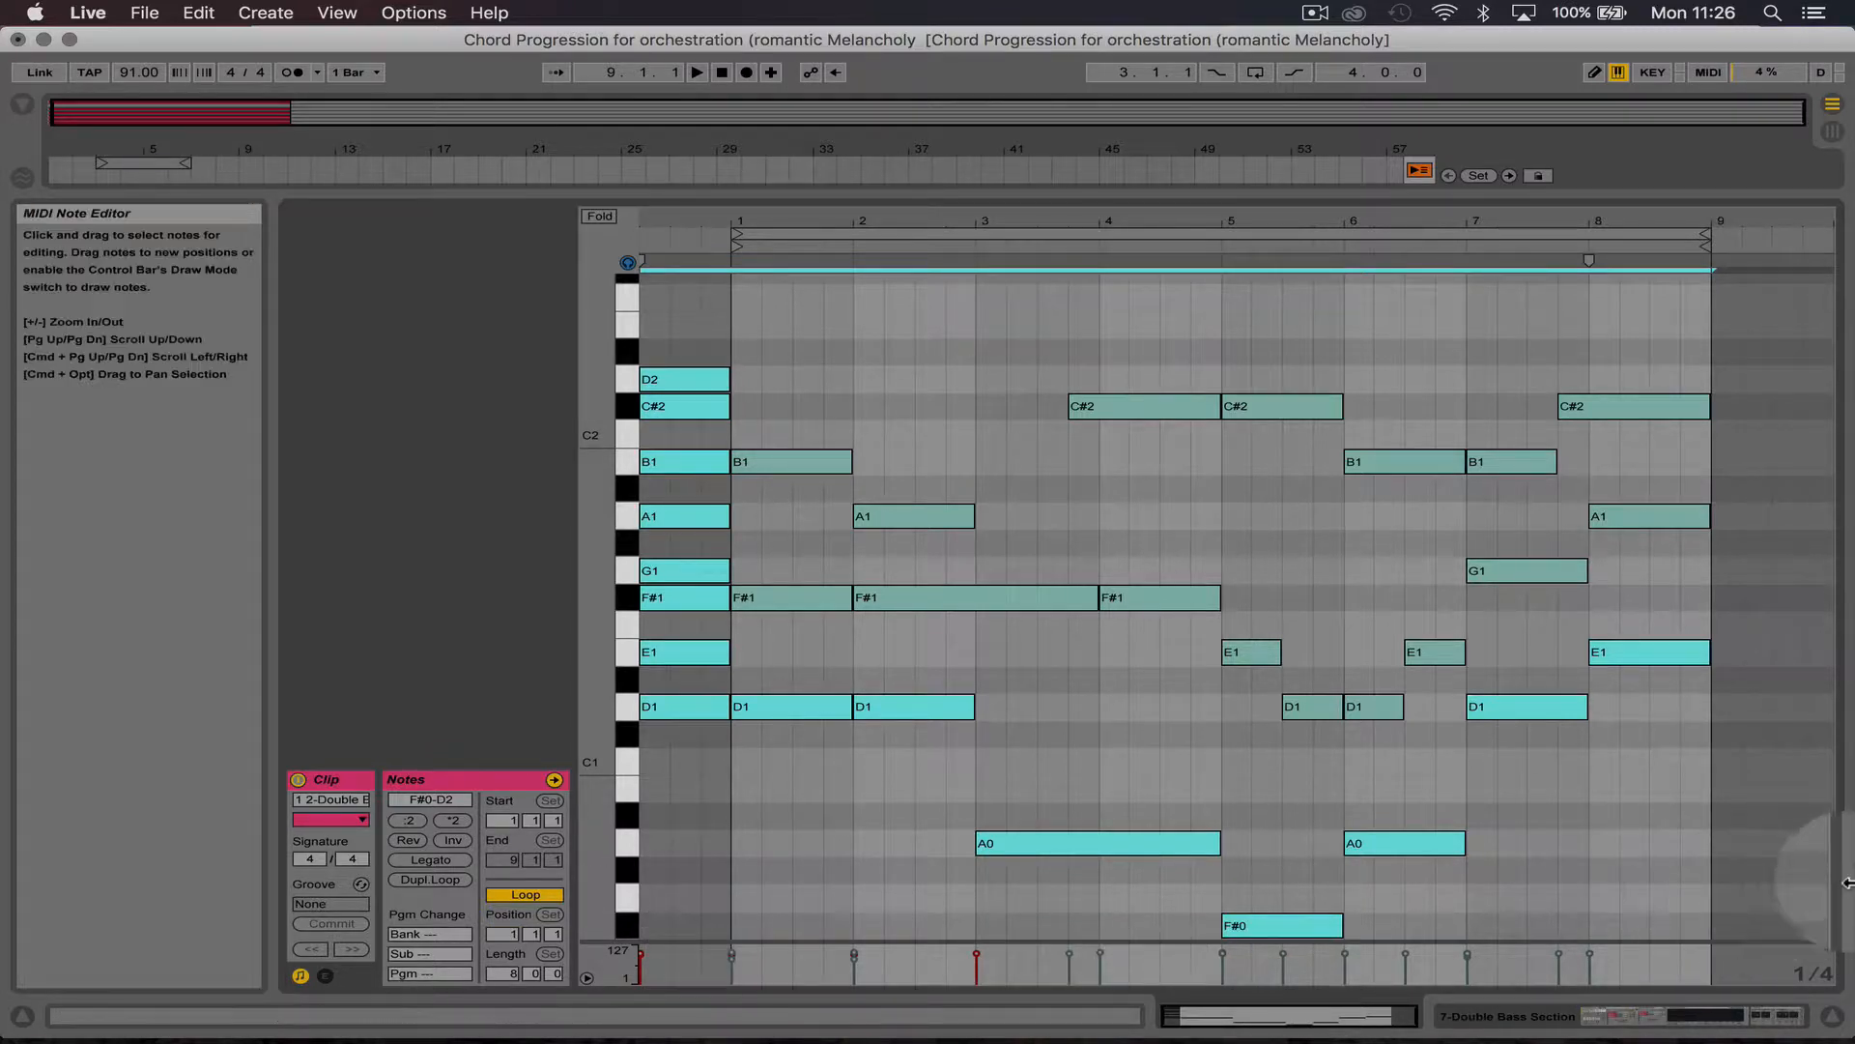
scroll(628, 899, "down", 5)
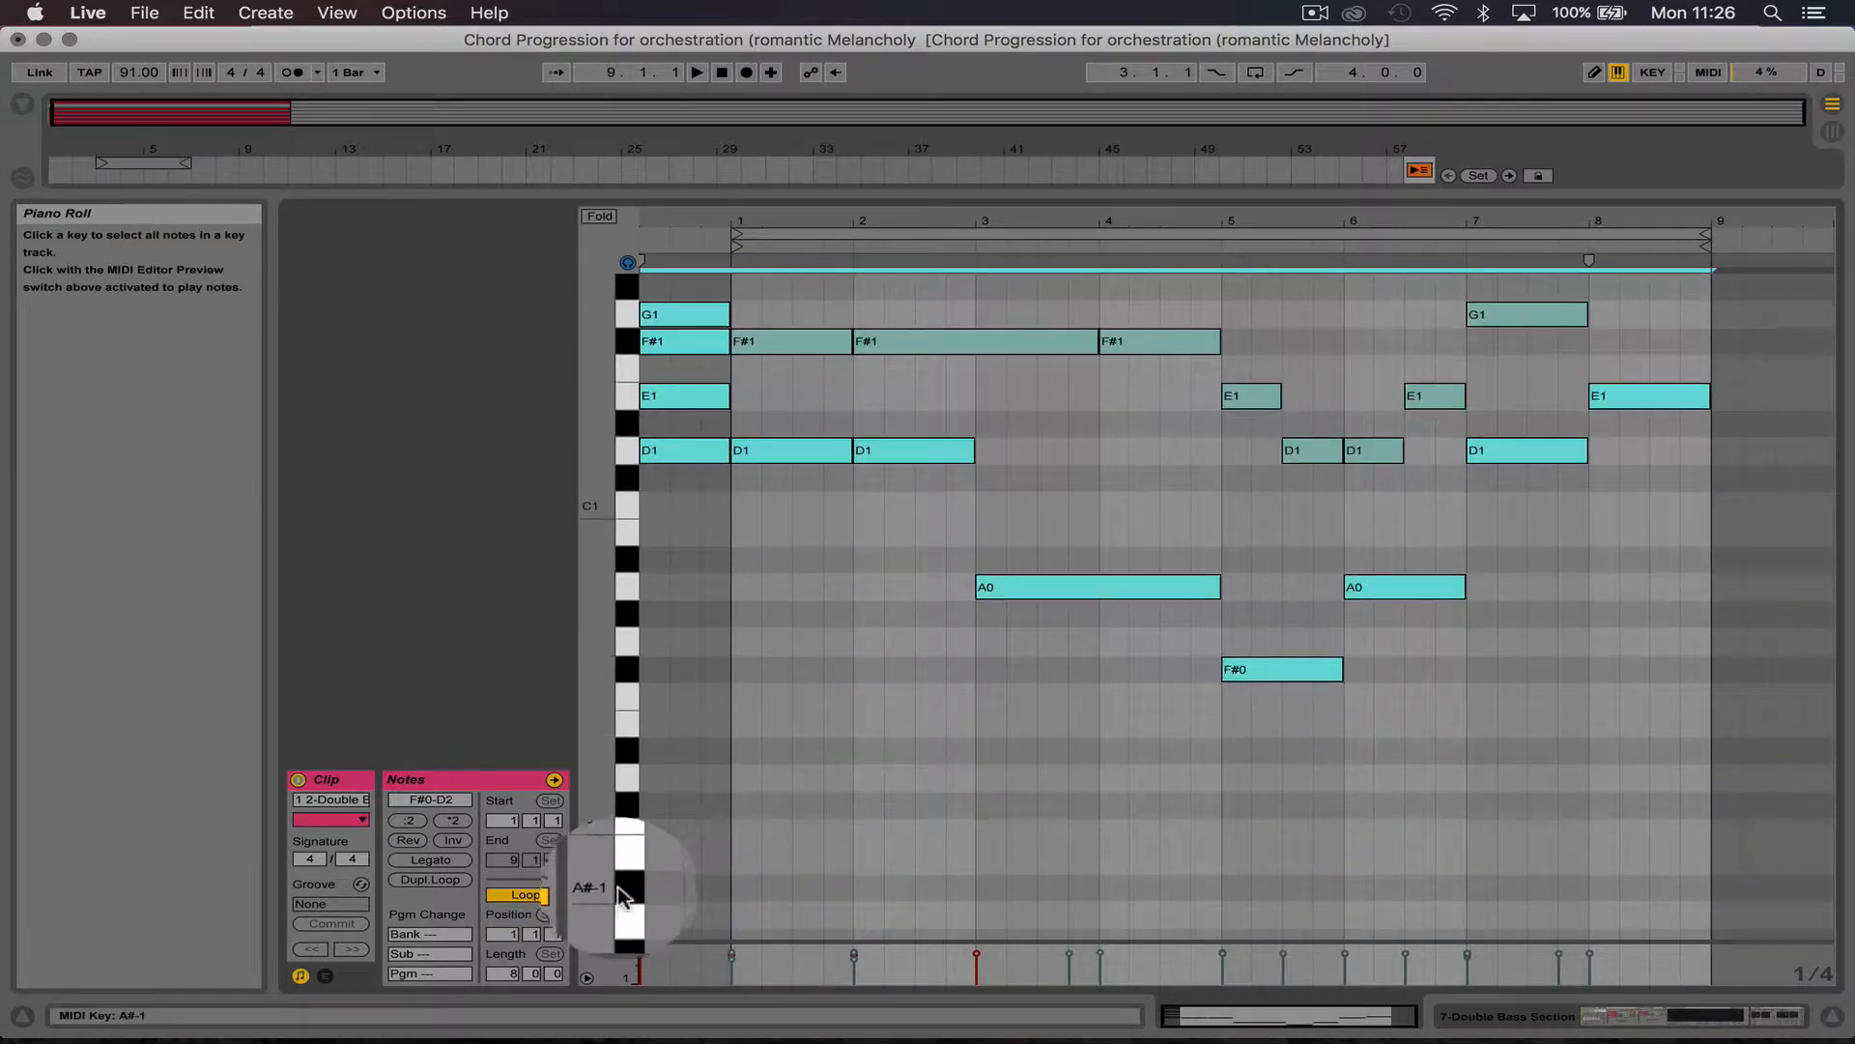
left_click_drag(622, 896, 630, 742)
scroll(1027, 667, "up", 5)
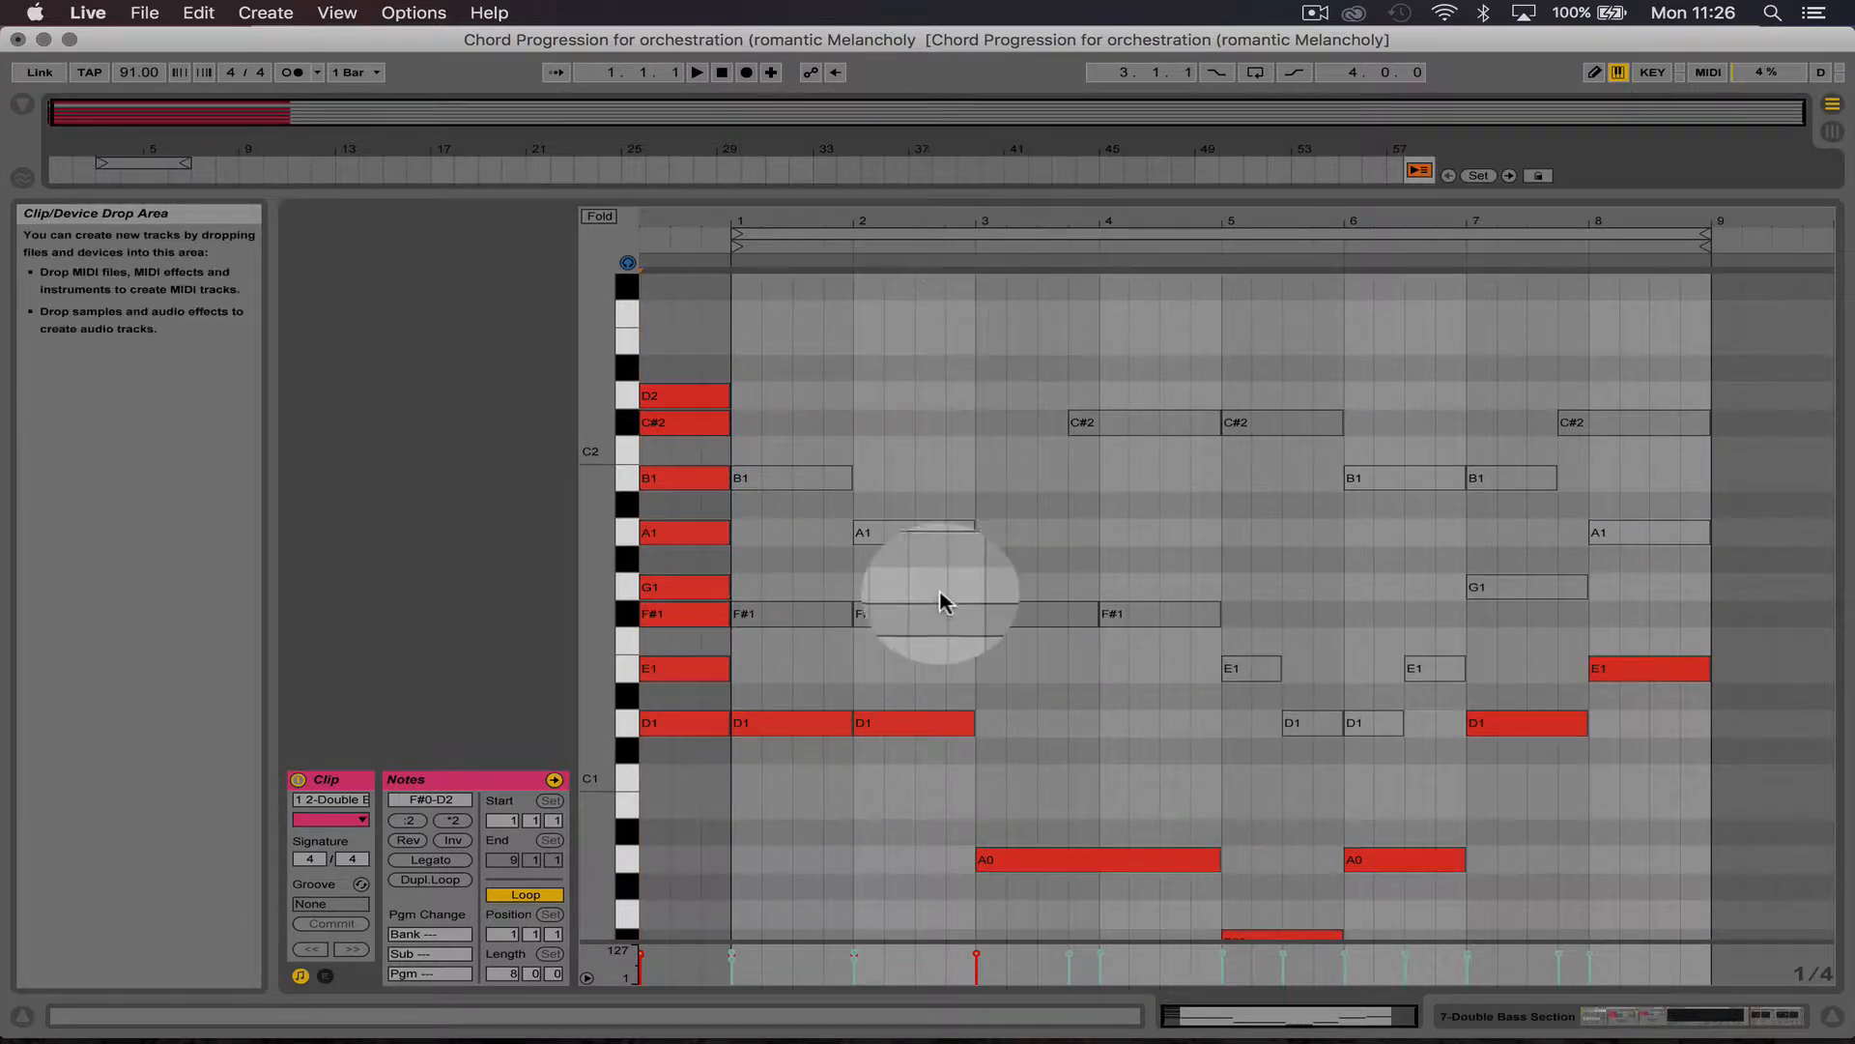
Step: Open the cello clip in an enlarged note editor and deactivate all notes from bar 1 to 9
left_click_drag(995, 186, 986, 642)
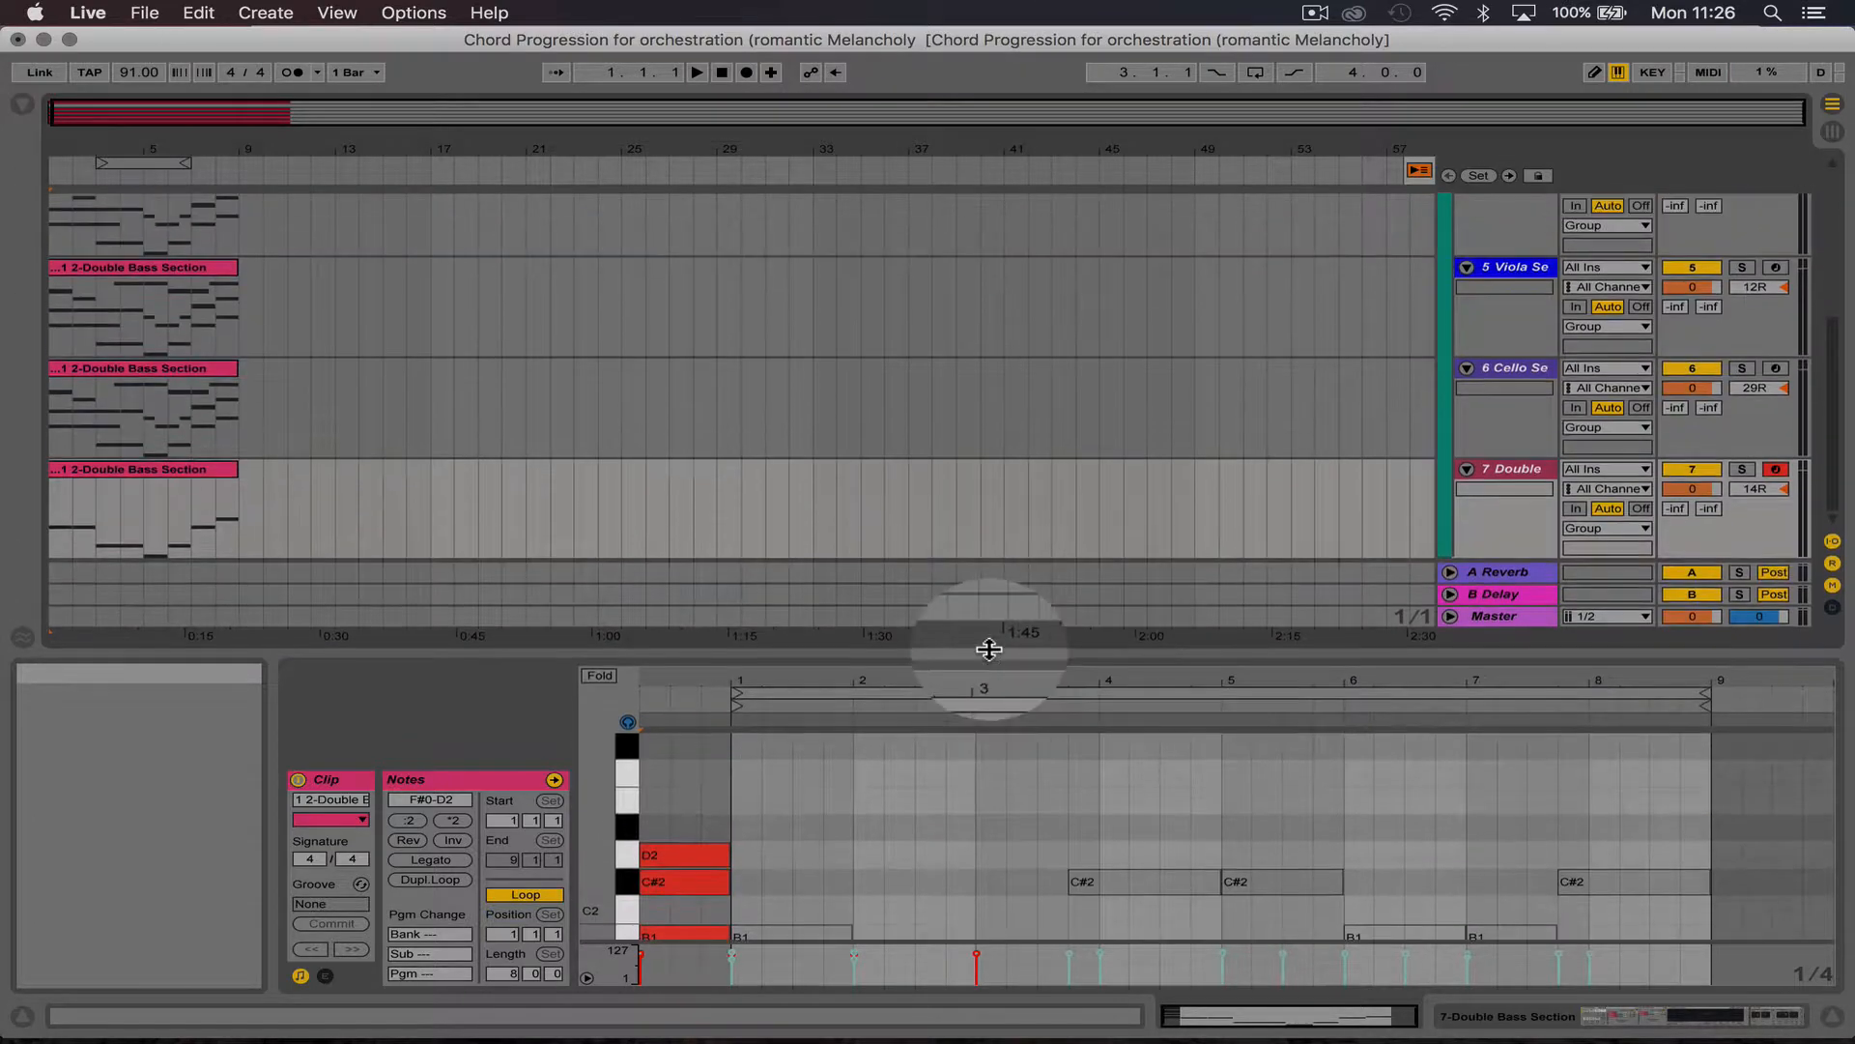
left_click(177, 385)
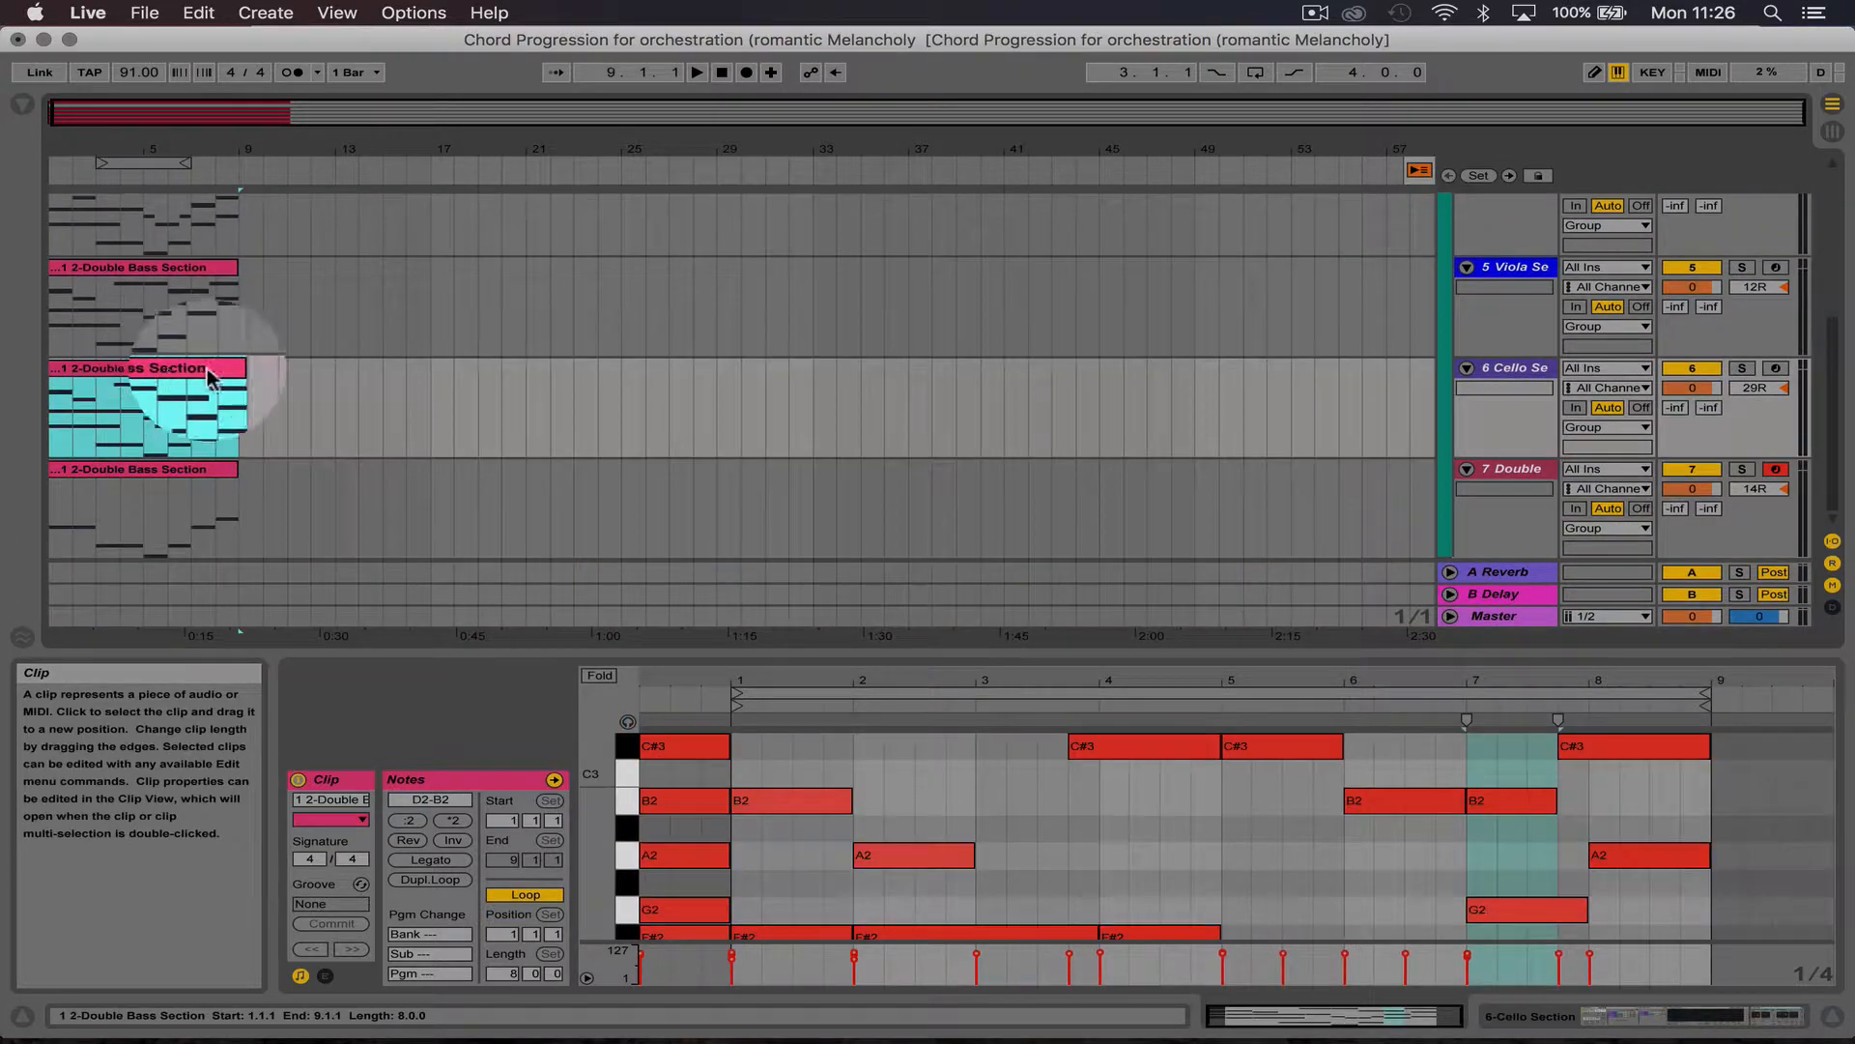
left_click_drag(1120, 647, 1111, 155)
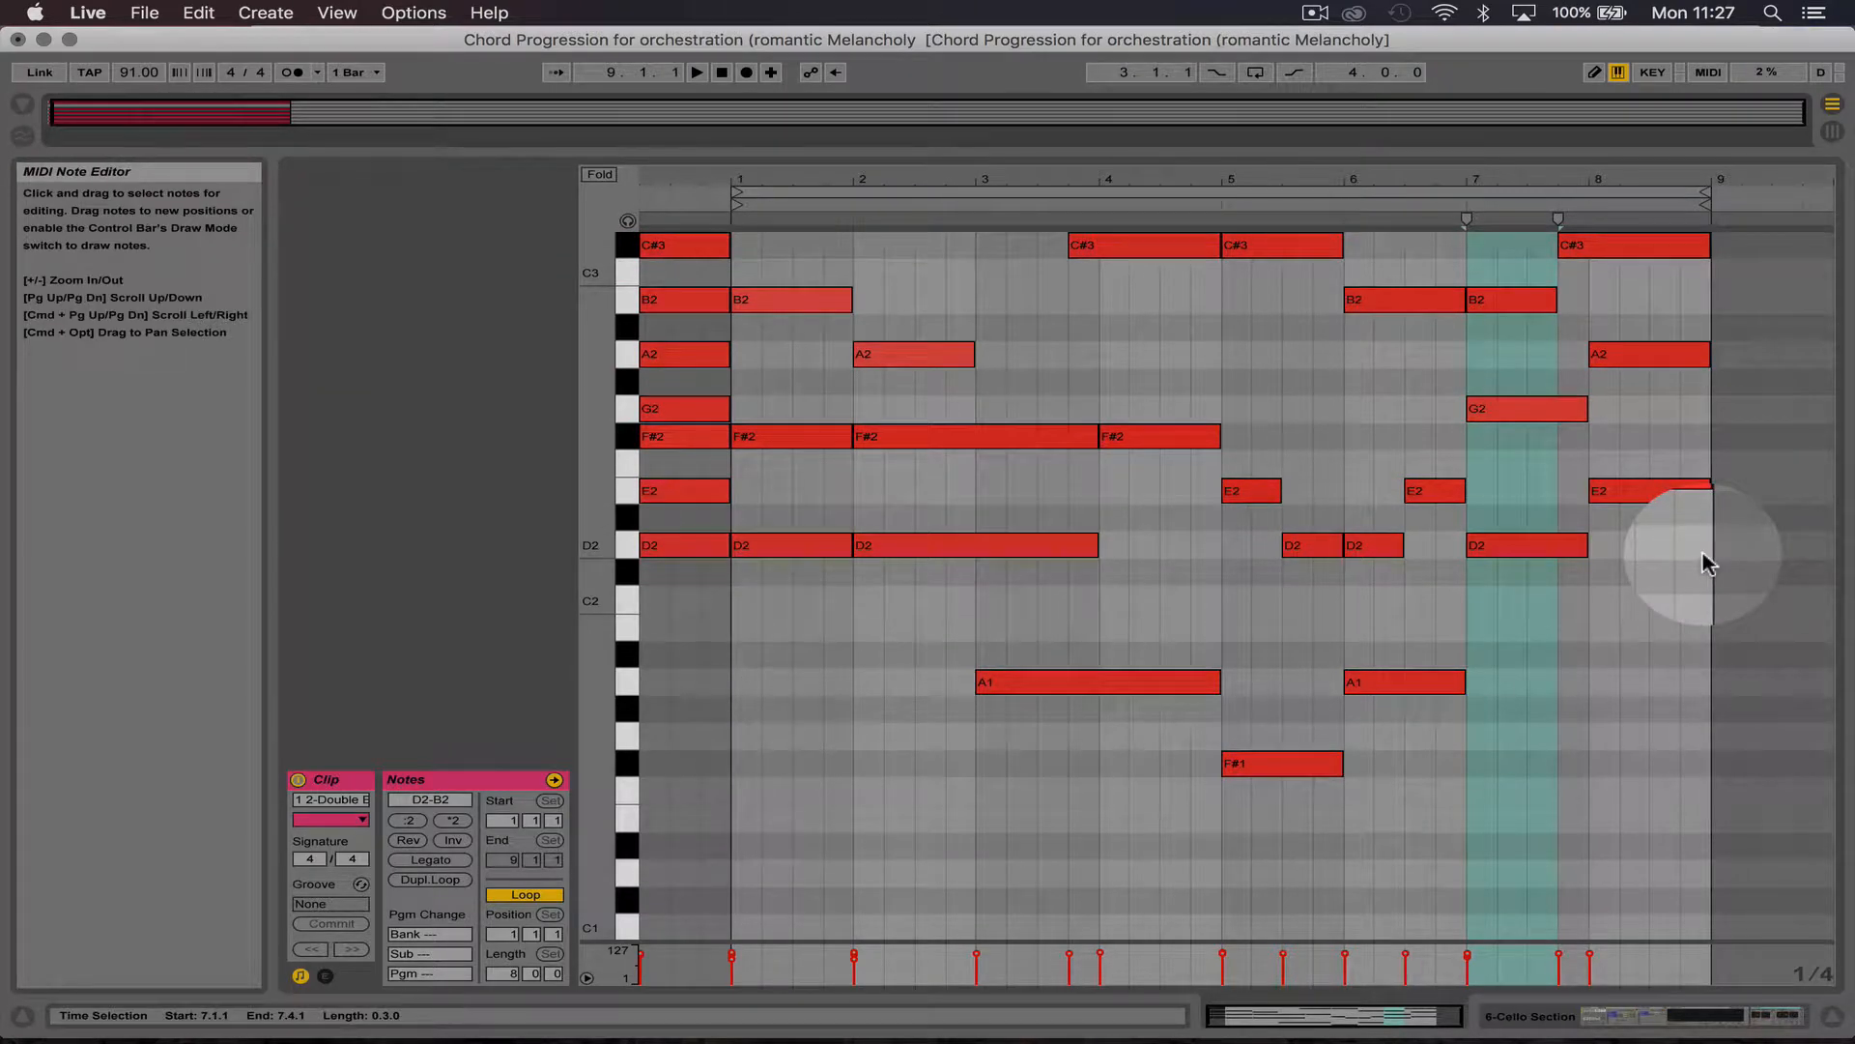
left_click_drag(1670, 790, 785, 137)
key("0")
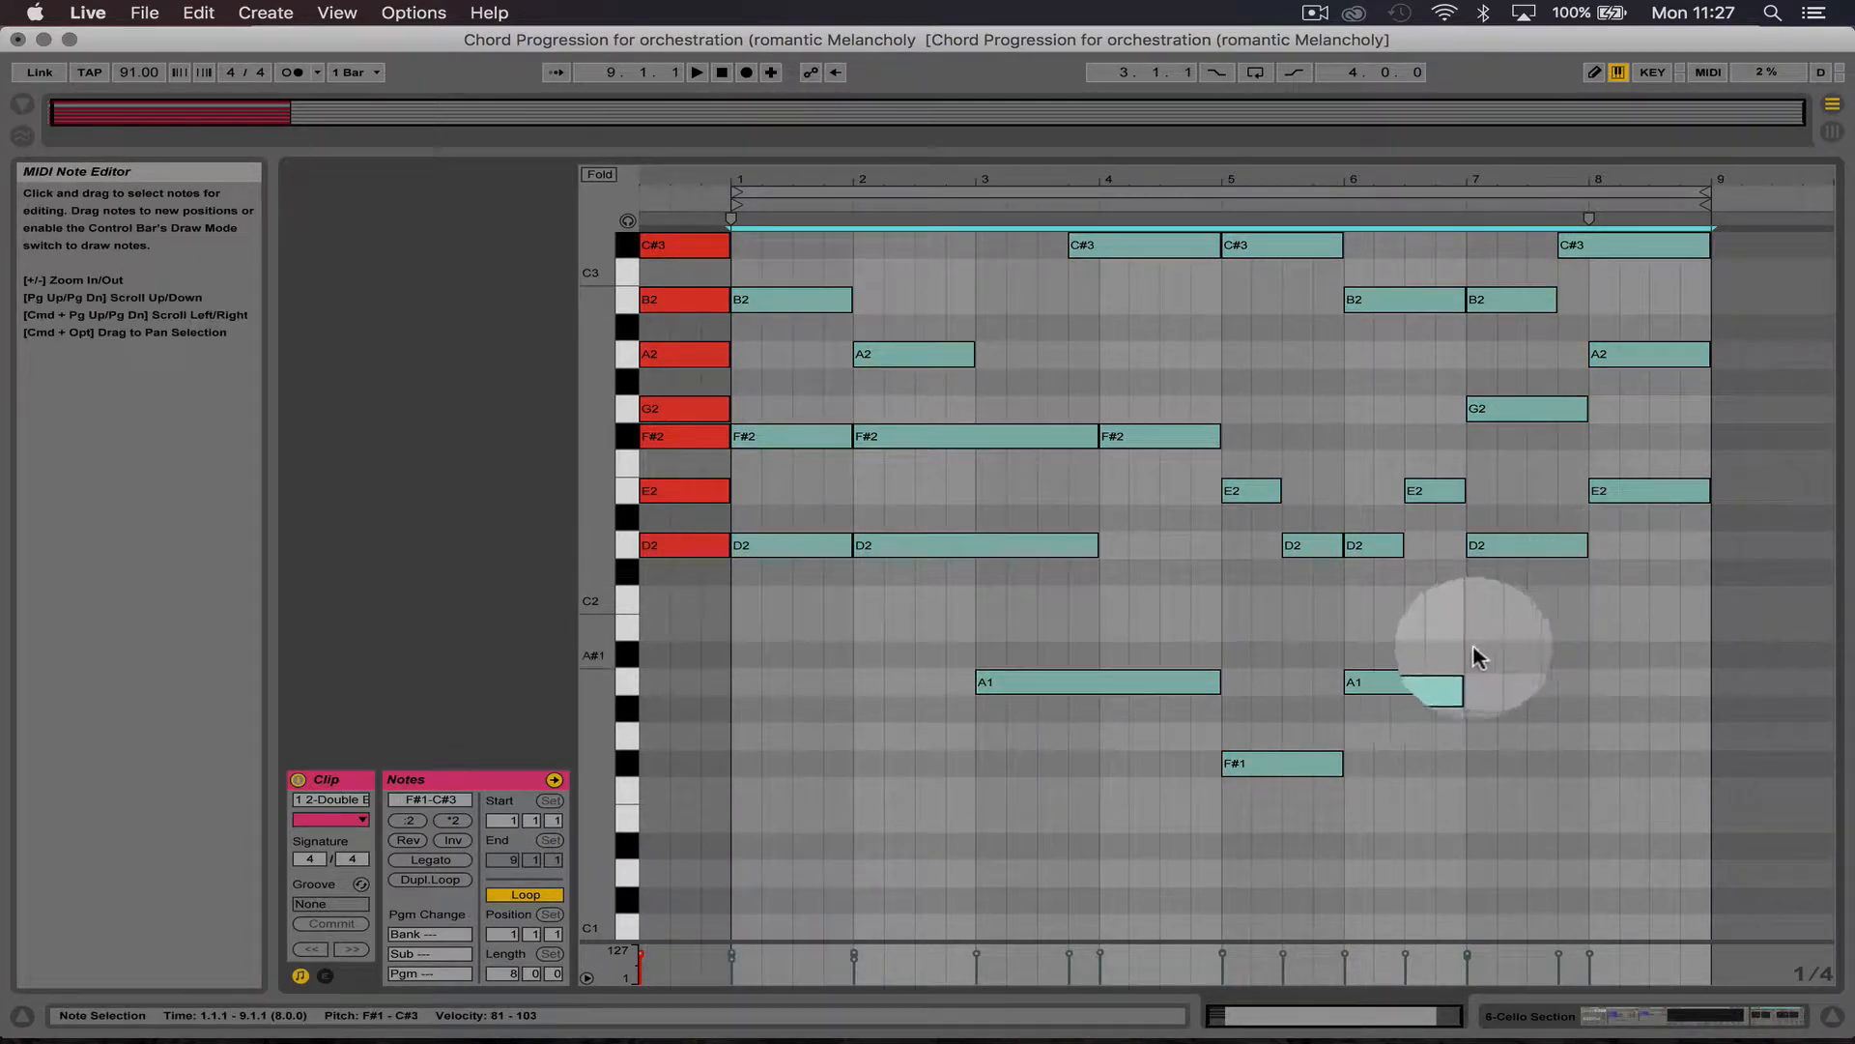
Step: Shorten the cello's bar 2 D2 note to end at bar 3 and reactivate the D2 notes in bars 1 and 2
left_click_drag(1098, 547, 974, 547)
left_click(1089, 590)
left_click(1105, 547)
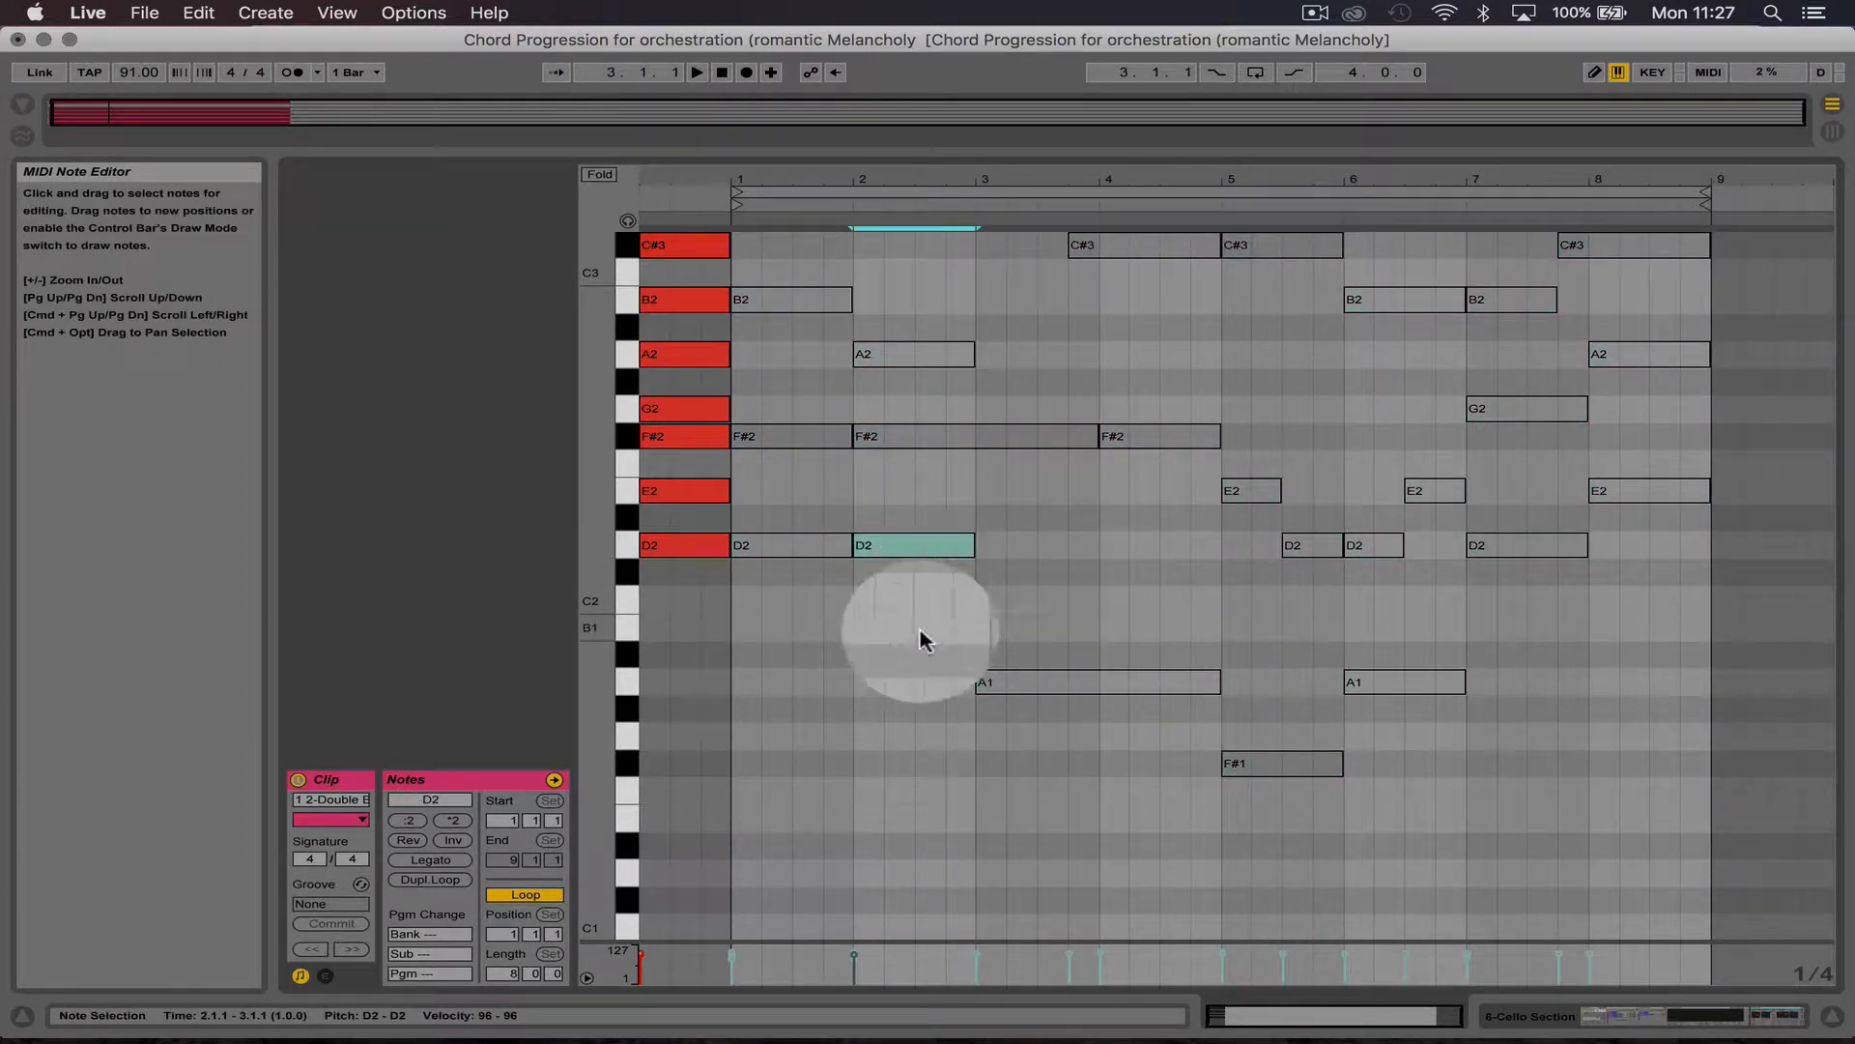
left_click_drag(919, 625, 802, 512)
key("0")
Step: Reactivate the cello's A1, F#1 and A1 notes from bar 3 to 7 and its D2 and E2 notes in bars 7 and 8
left_click_drag(1424, 875, 1196, 633)
left_click_drag(964, 637, 963, 630)
key("0")
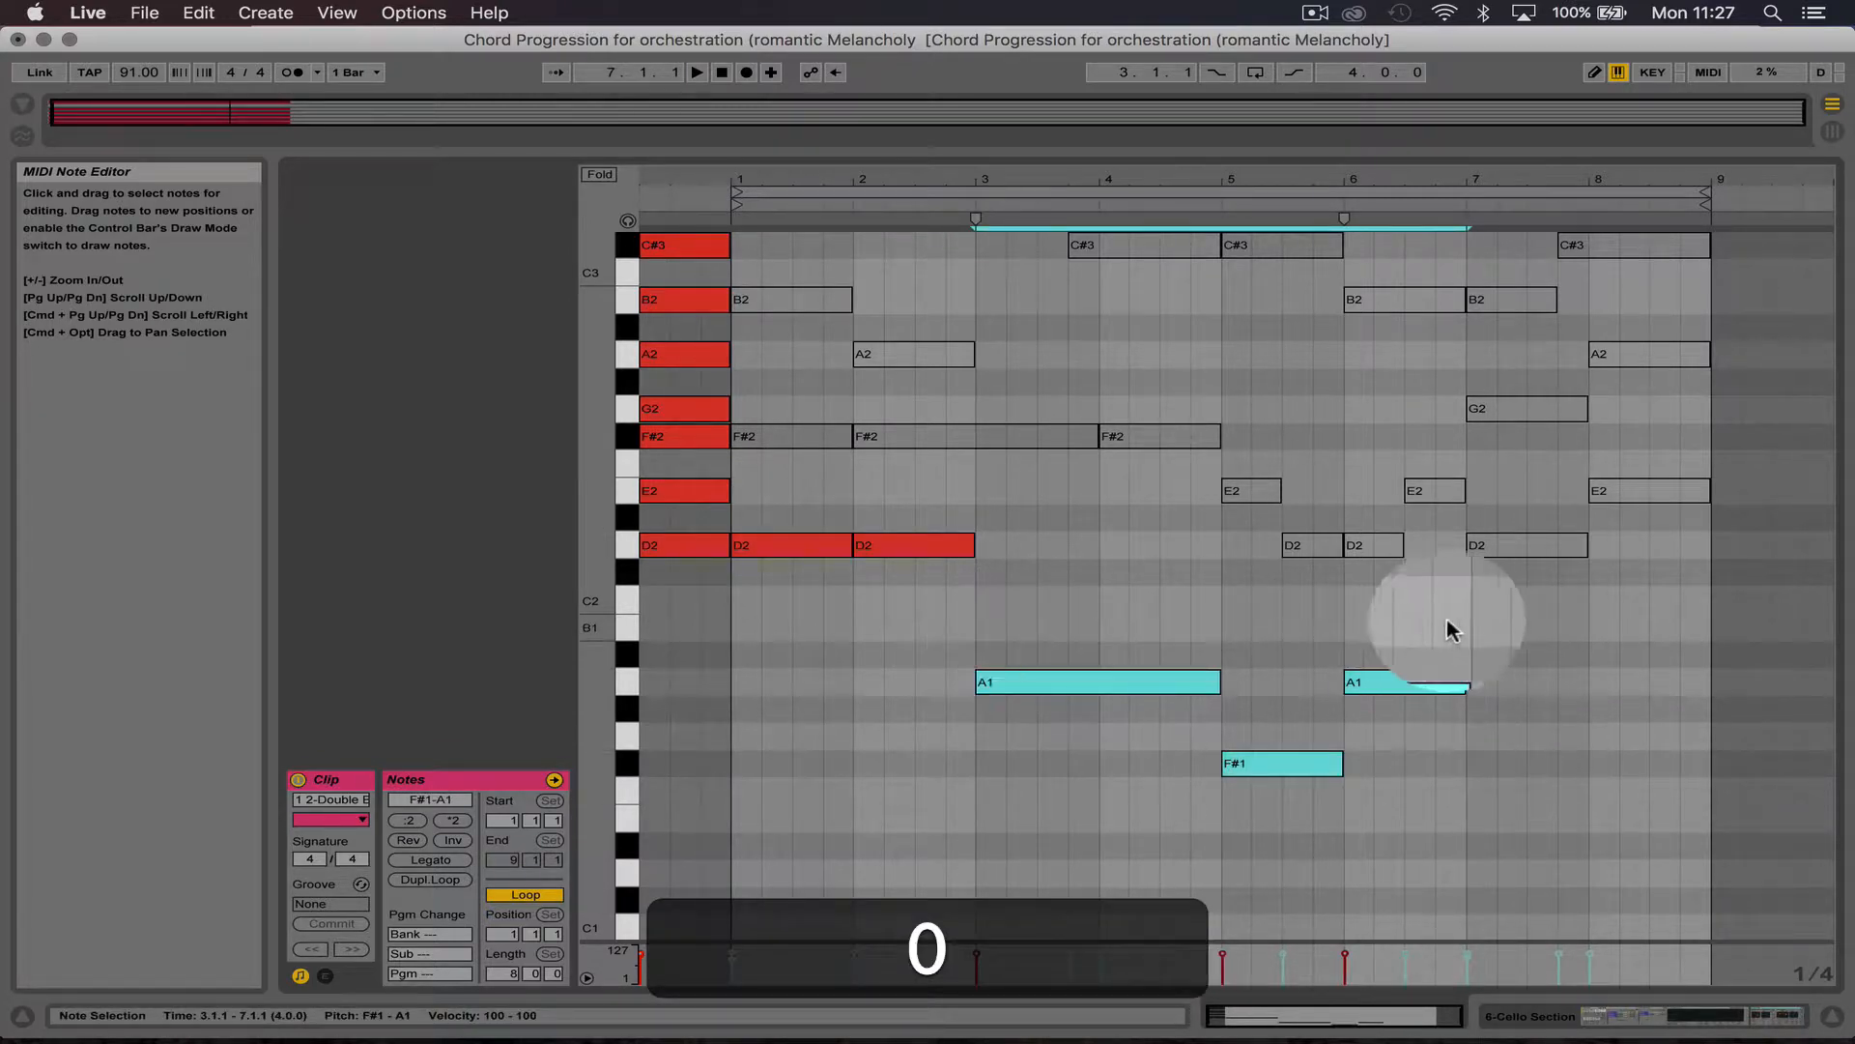
left_click_drag(1693, 624, 1616, 502)
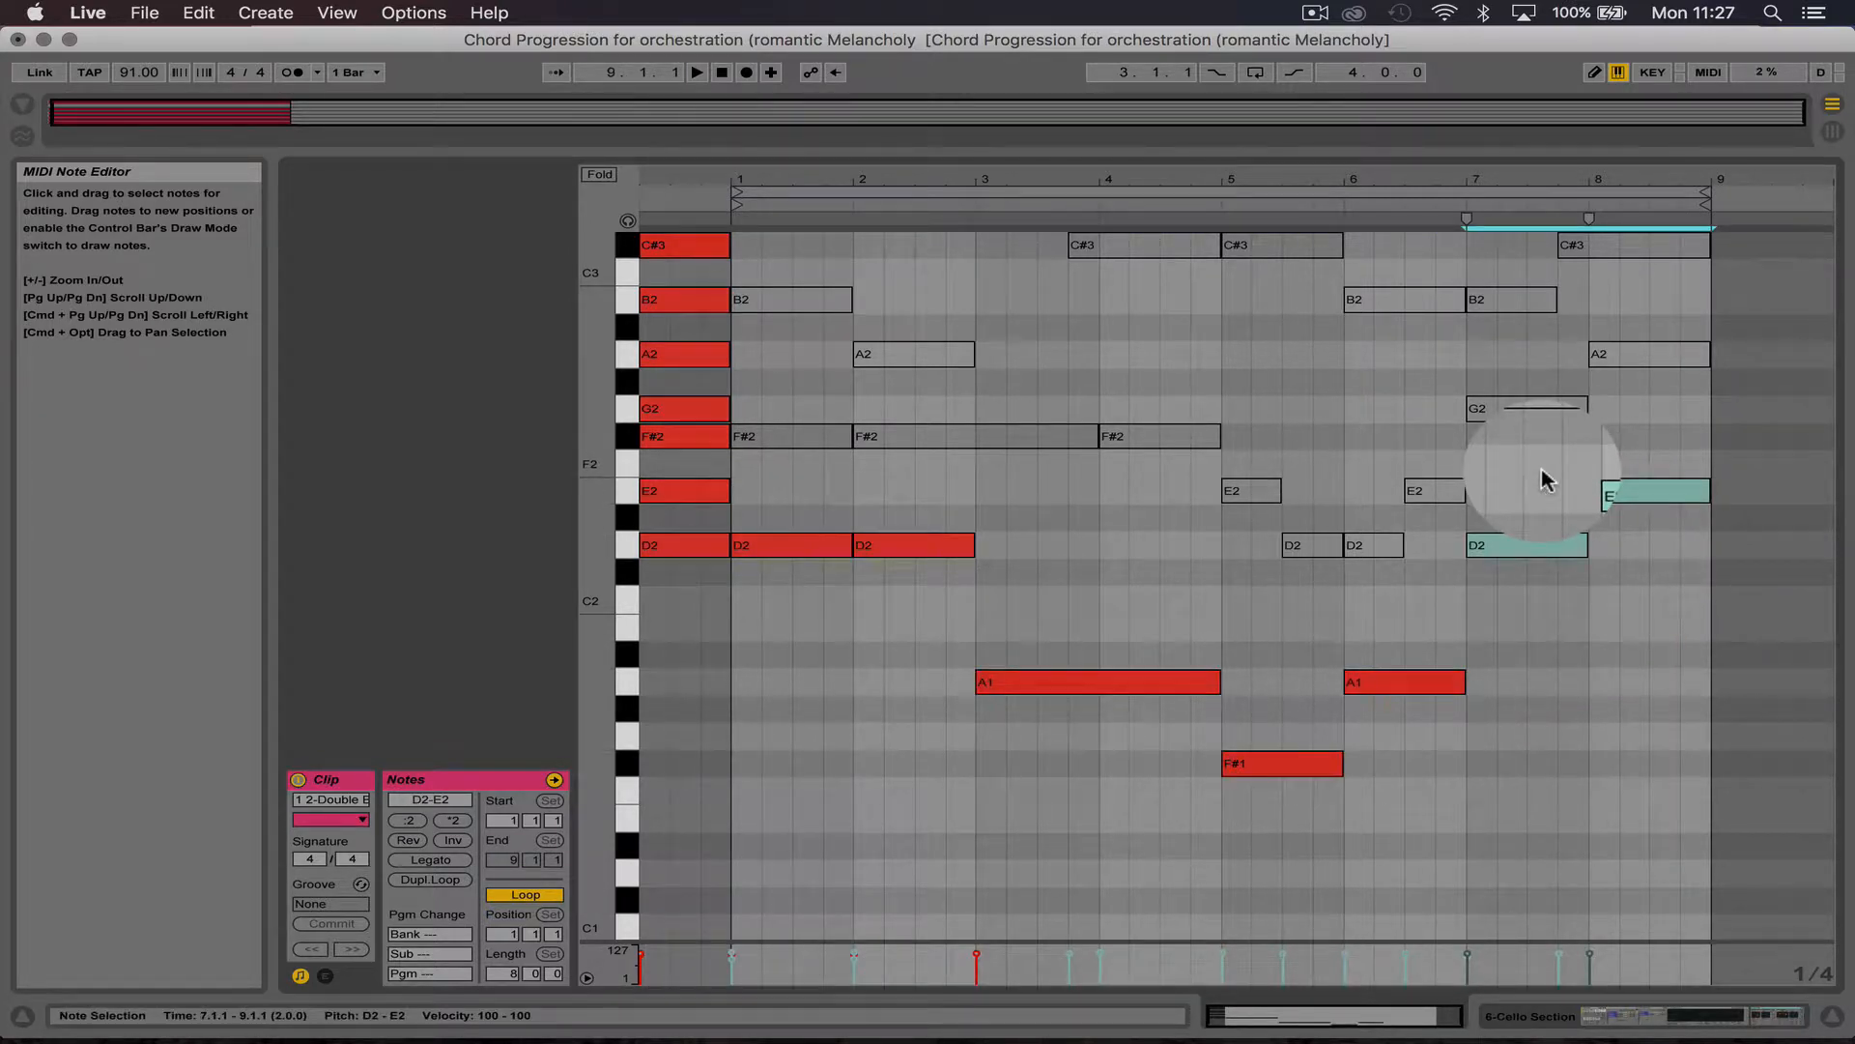
key("0")
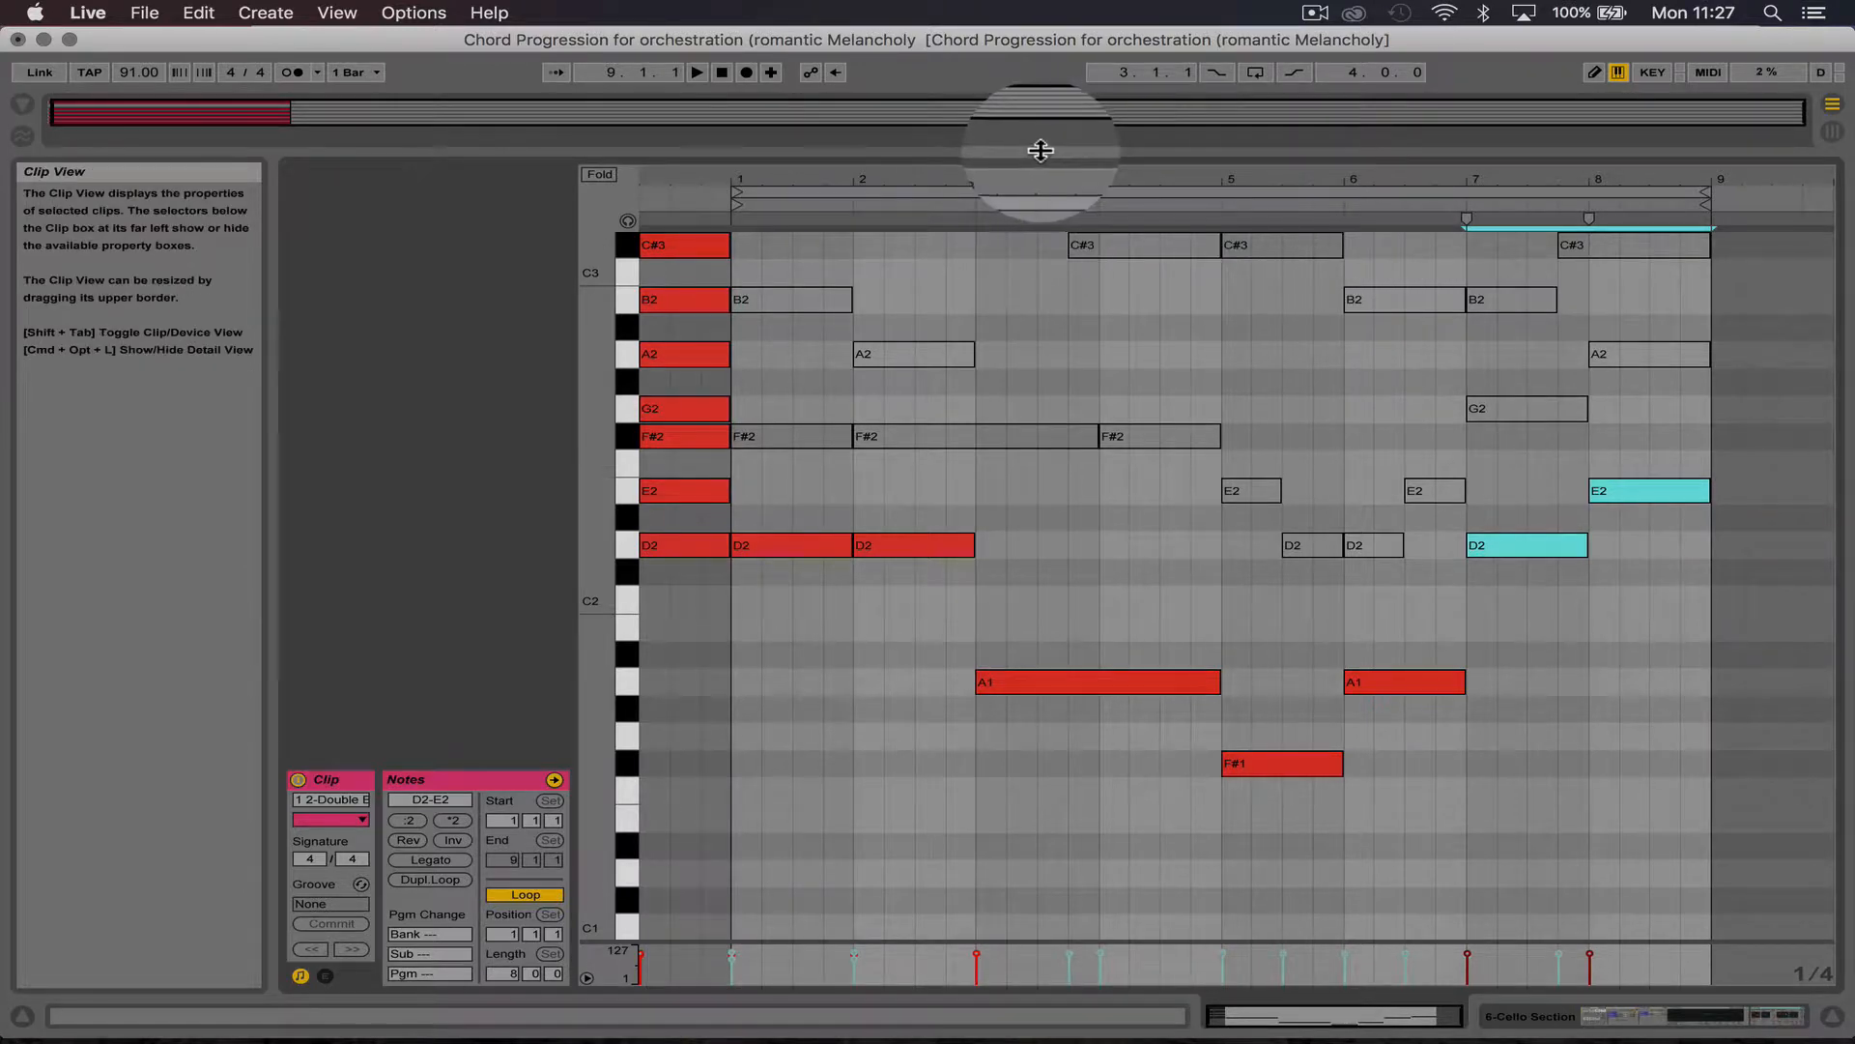
Step: Deactivate all notes from bar 1 to 9 in the viola clip and transpose them up one octave
left_click_drag(1040, 149, 1039, 654)
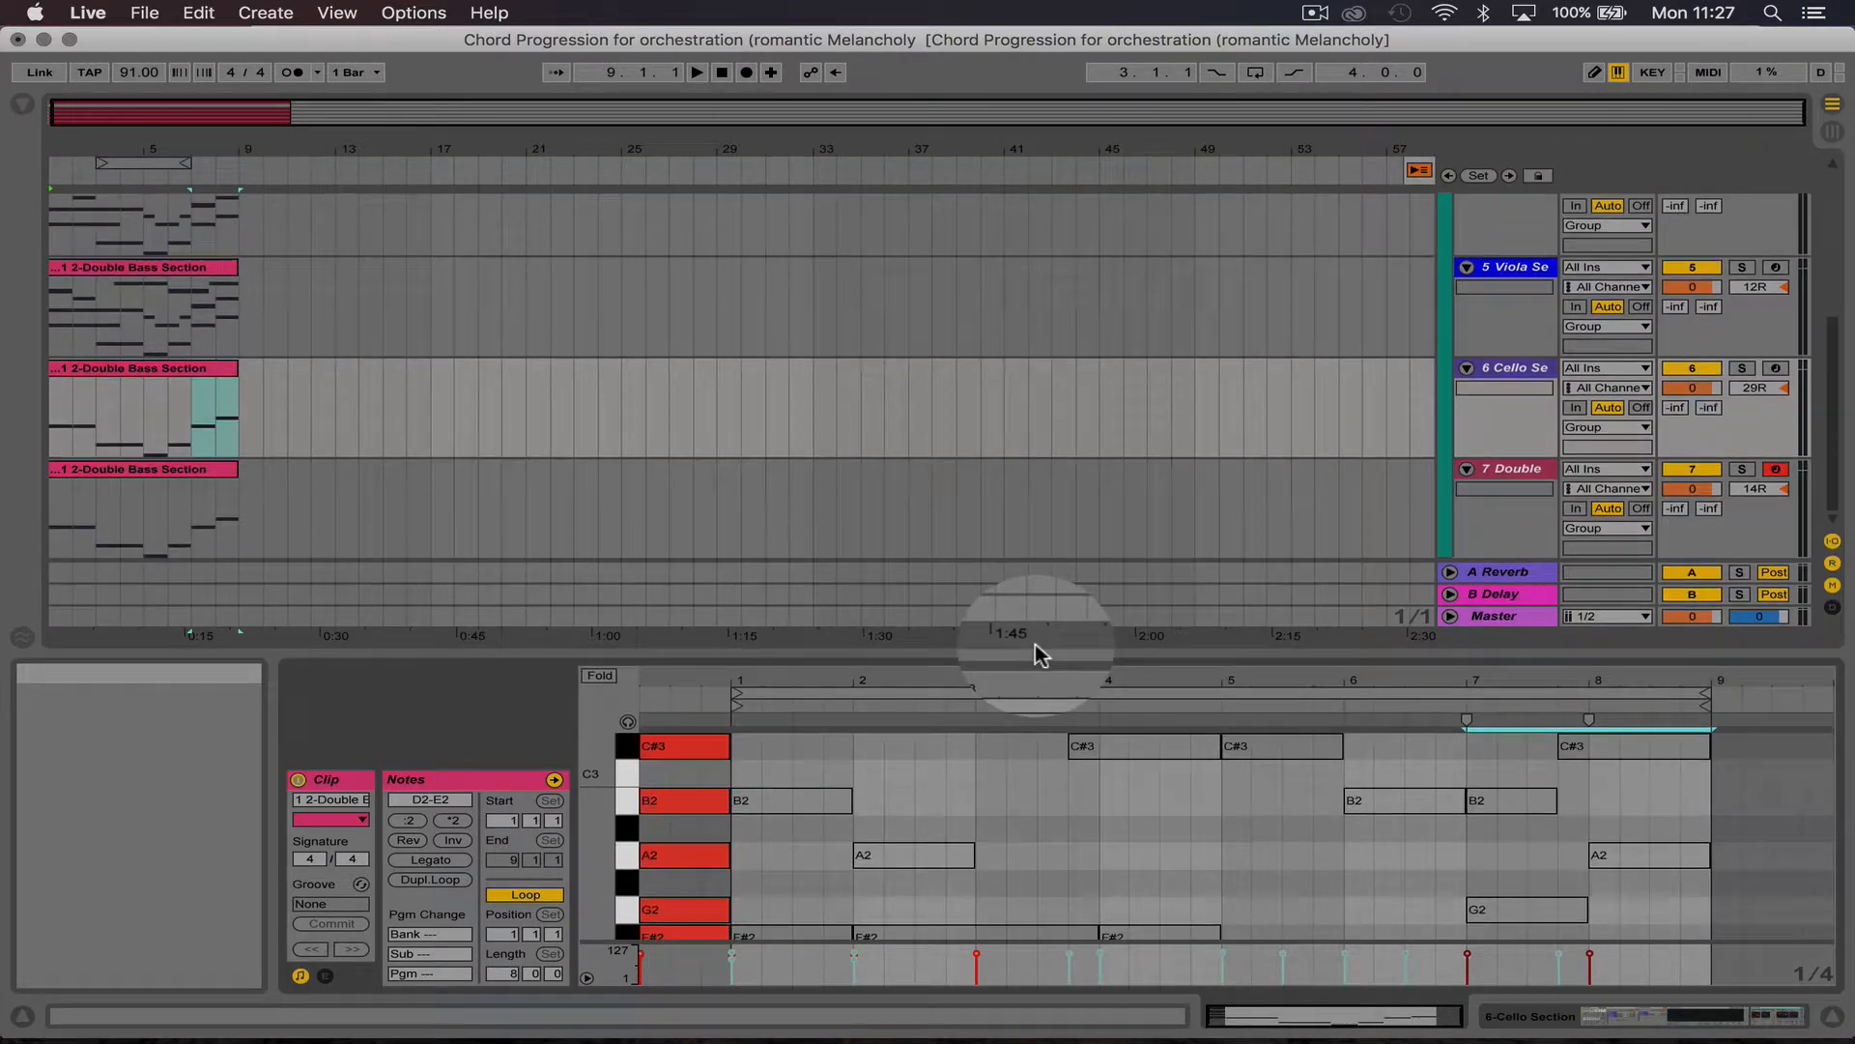
left_click(176, 269)
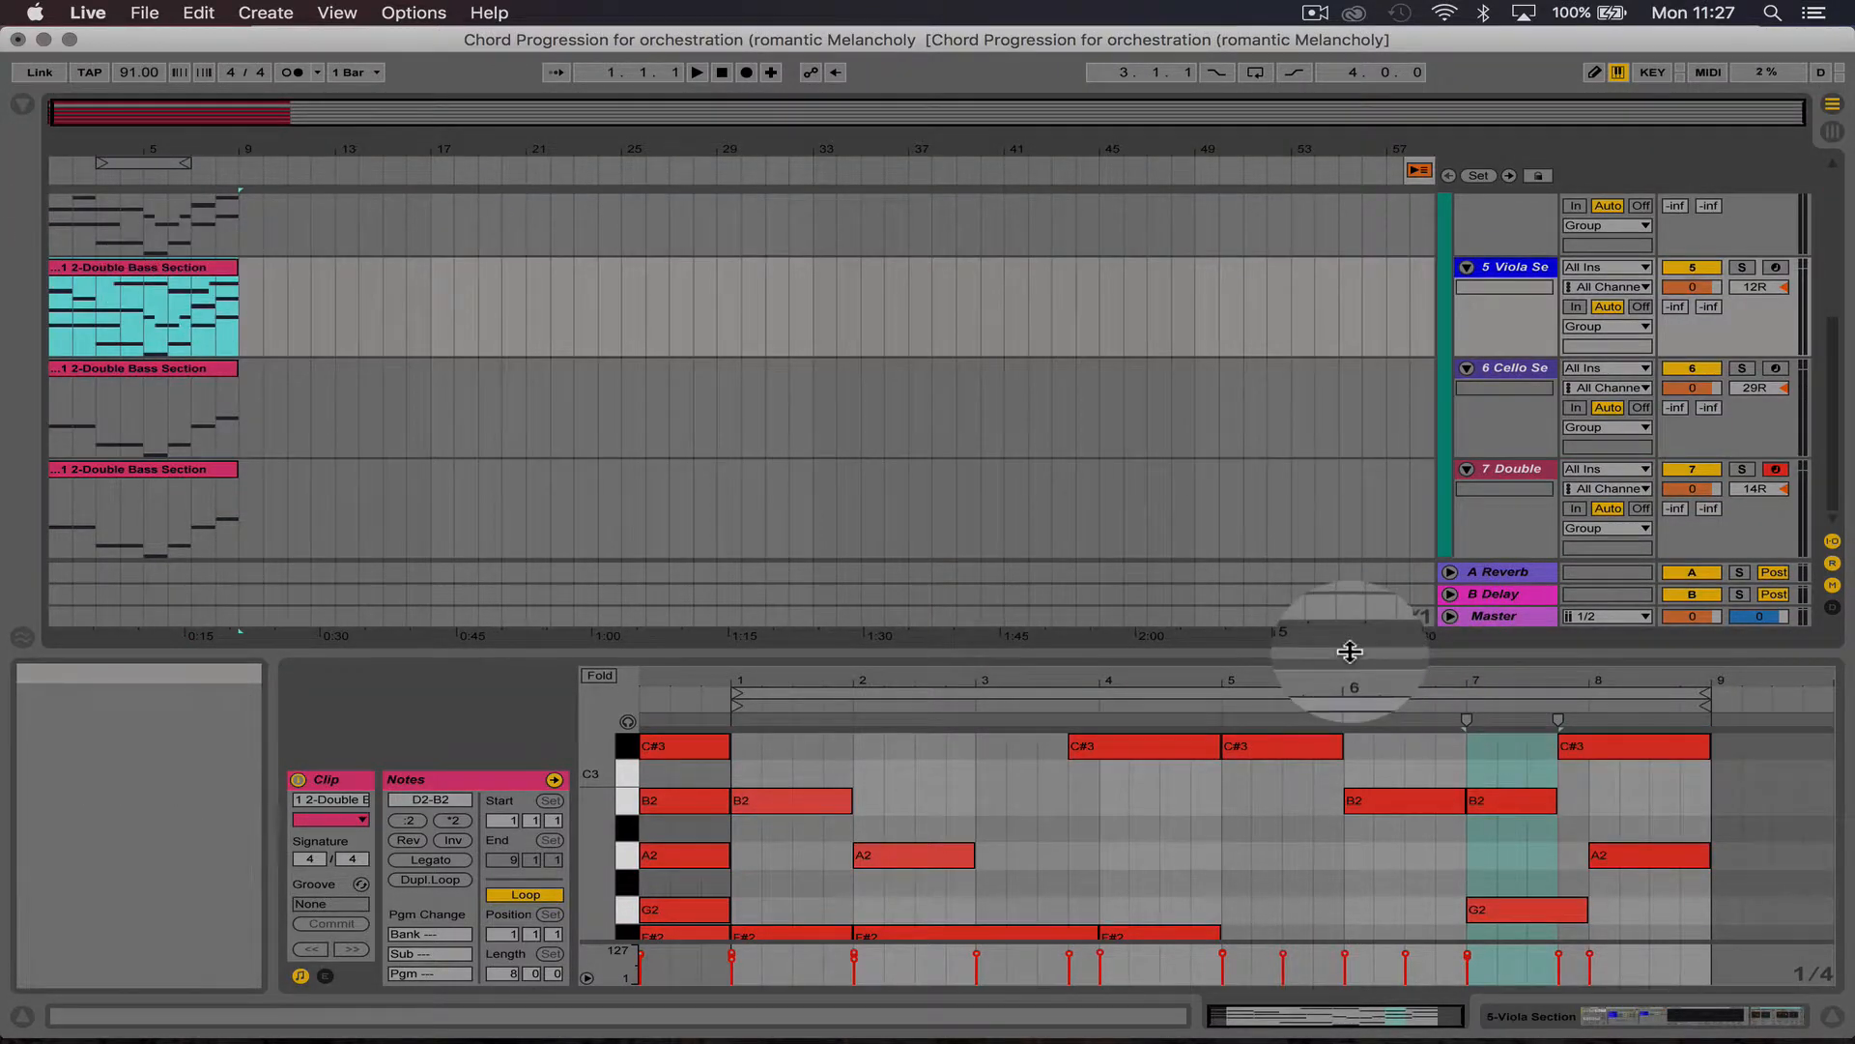
left_click_drag(1350, 653, 1337, 111)
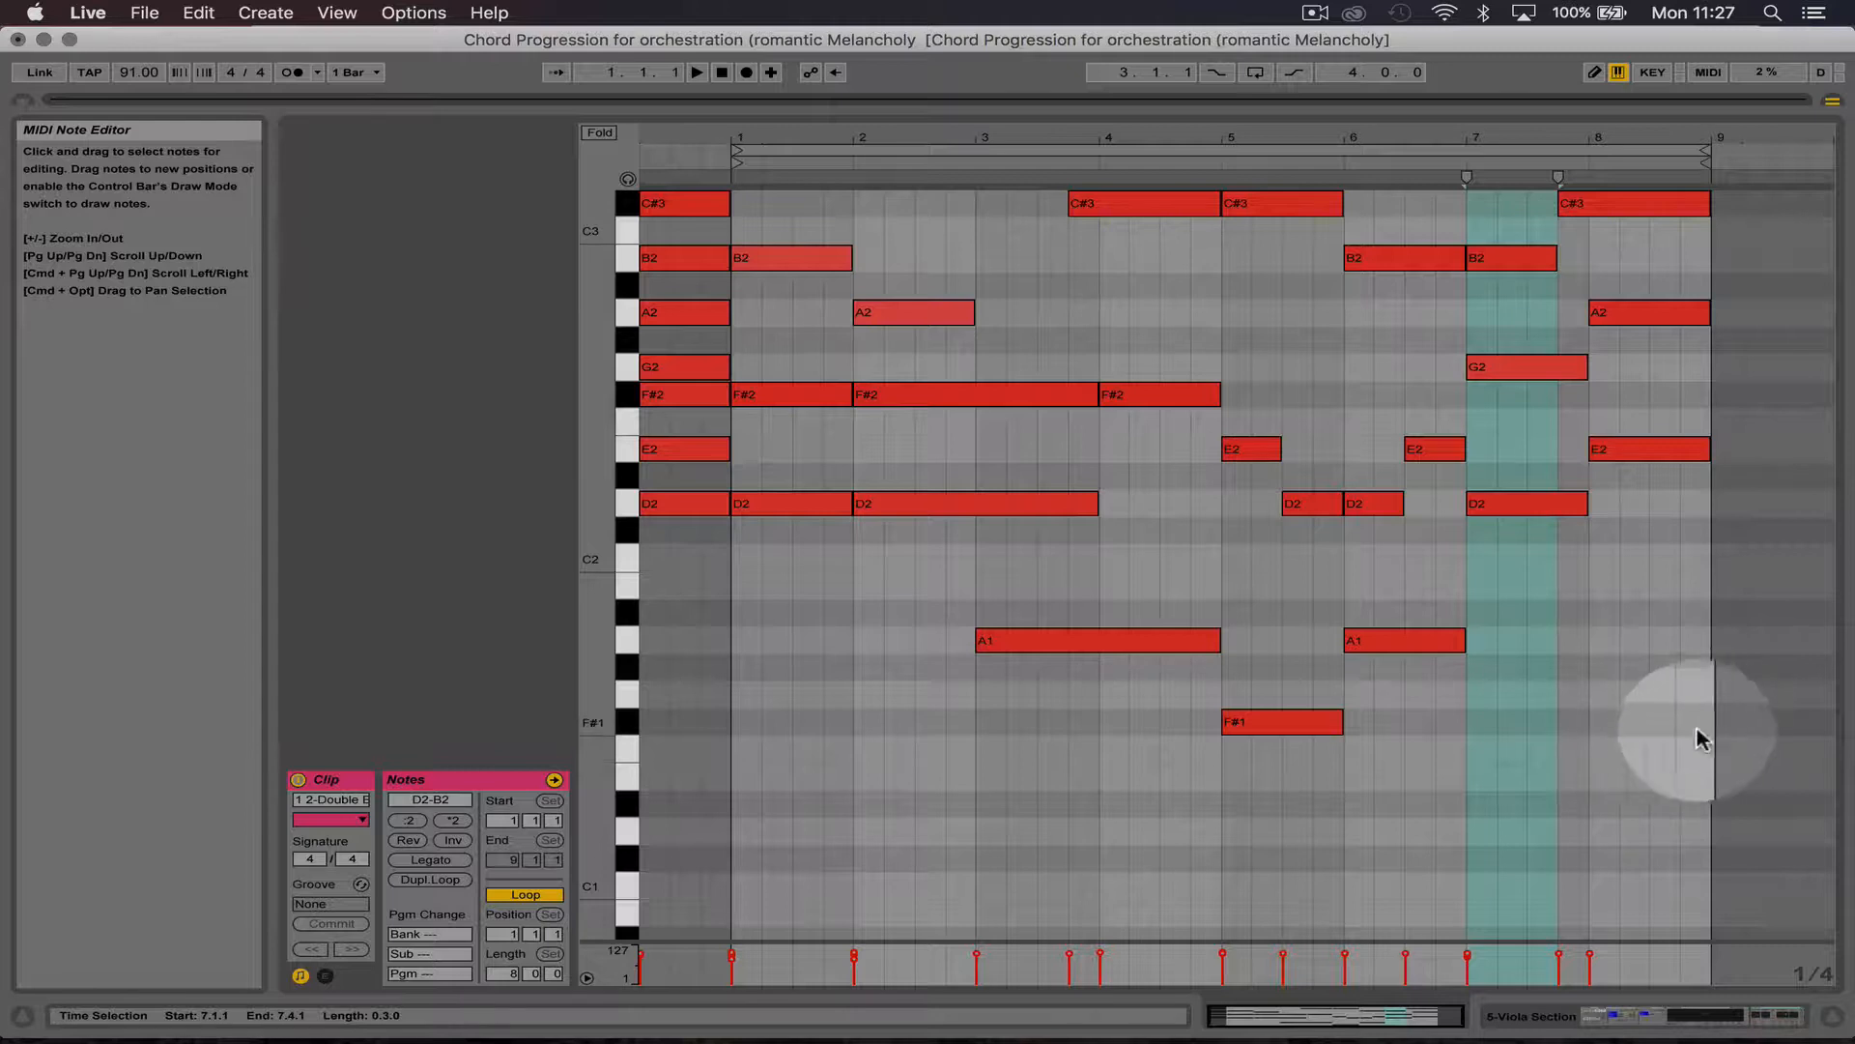
left_click_drag(1646, 749, 782, 102)
key("0")
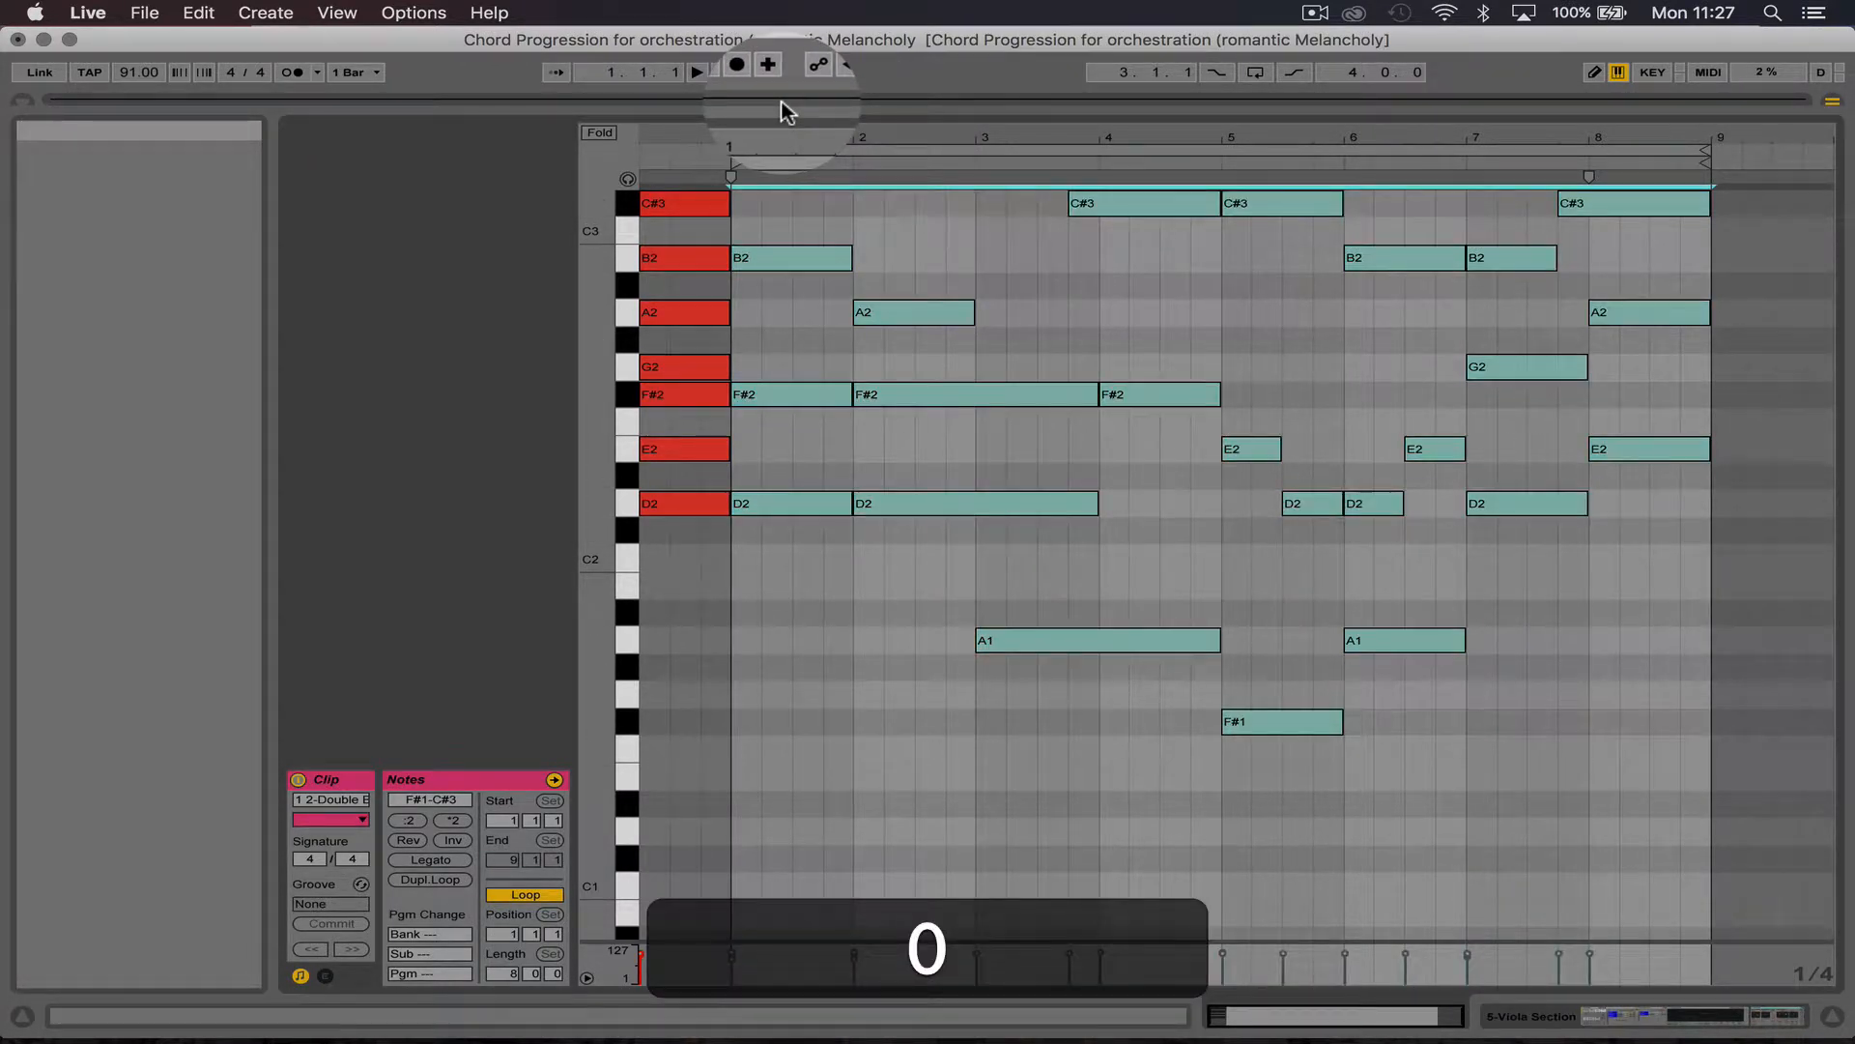
key("shift")
key("shift+Up")
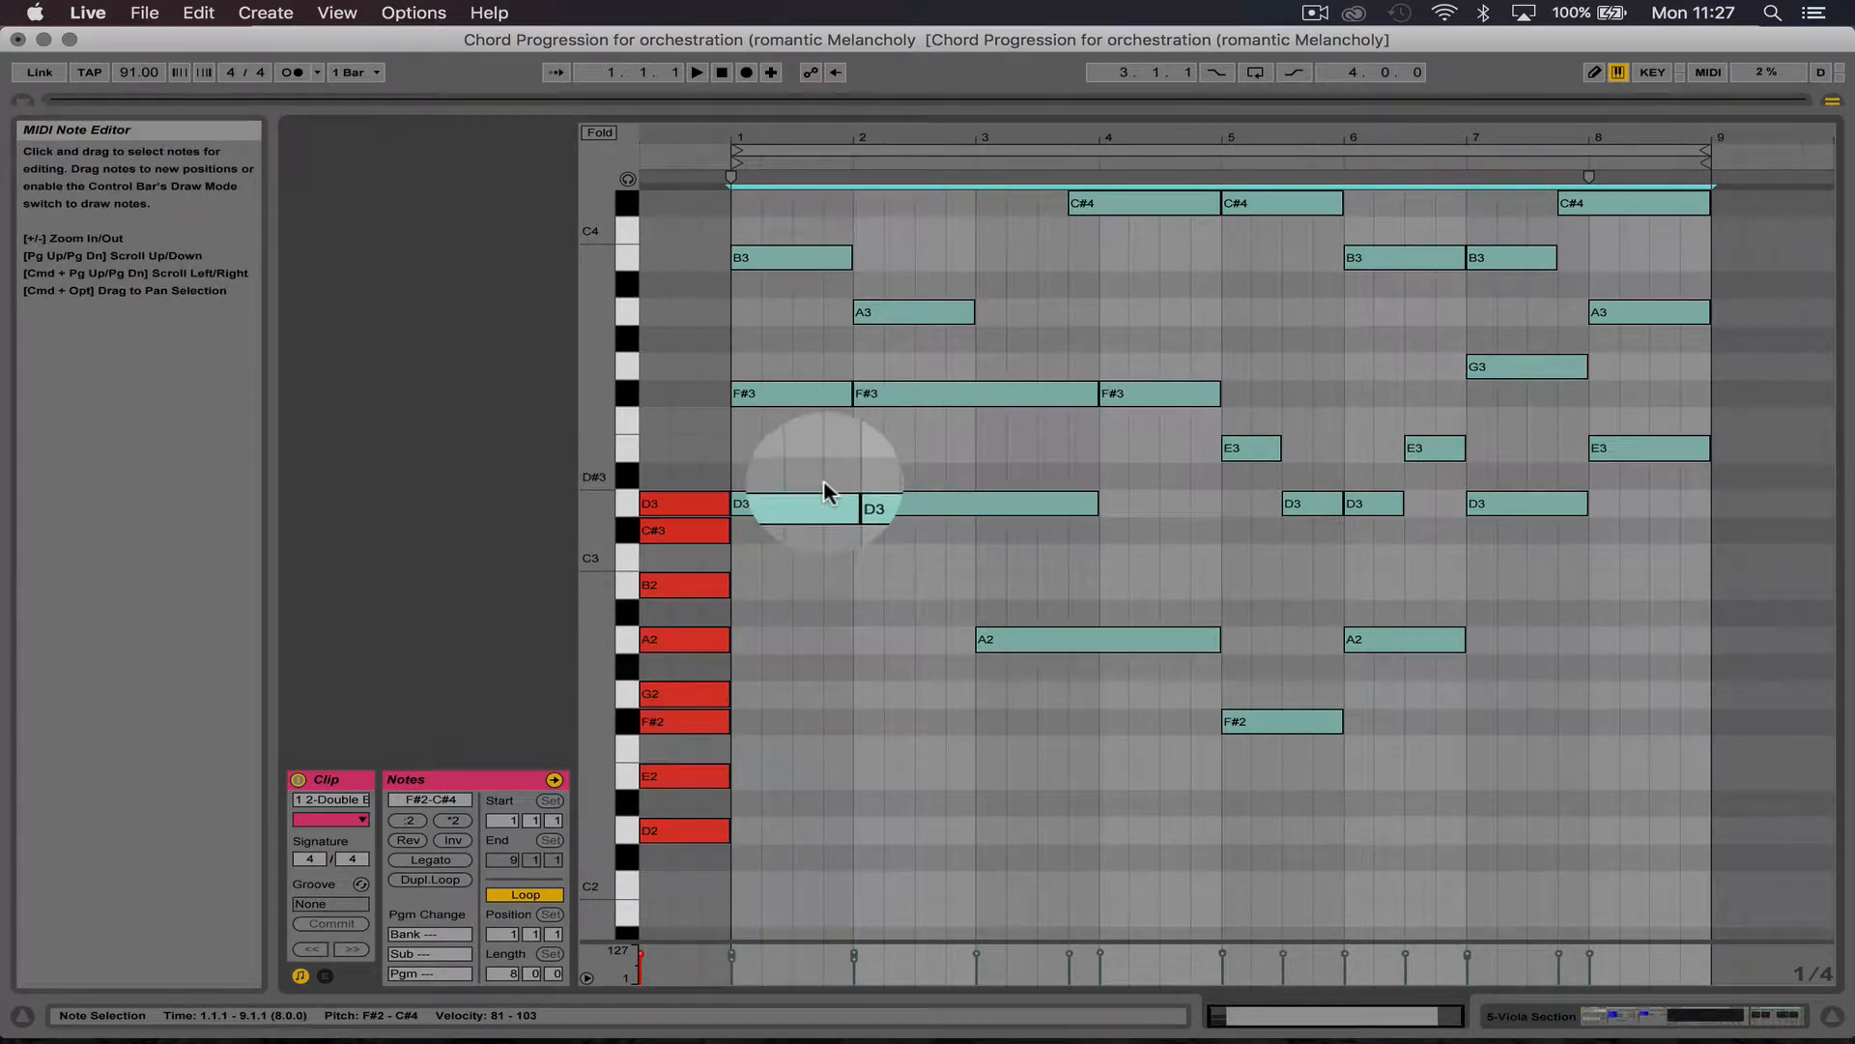
Step: Reactivate the viola's three F#3 notes in bars 1 to 4 and the E3 and D3 notes in bars 5 and 6
left_click_drag(812, 449, 1069, 372)
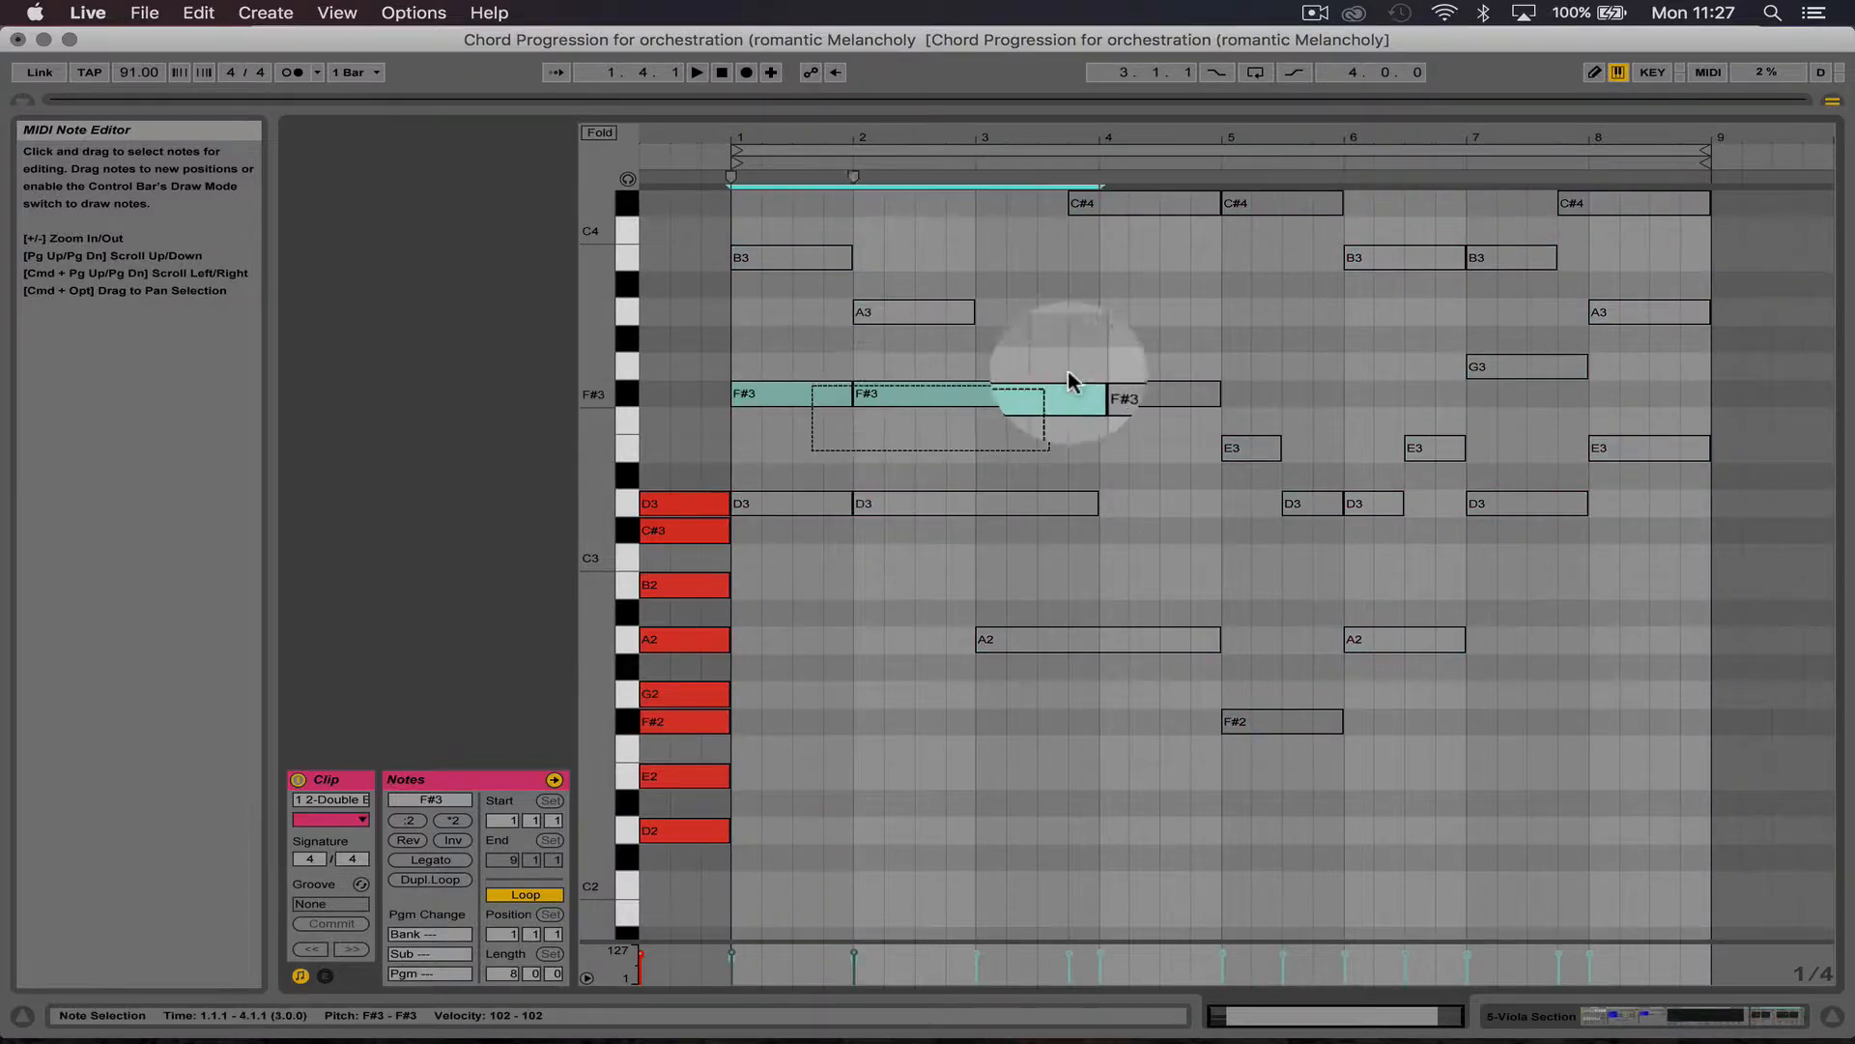
key("0")
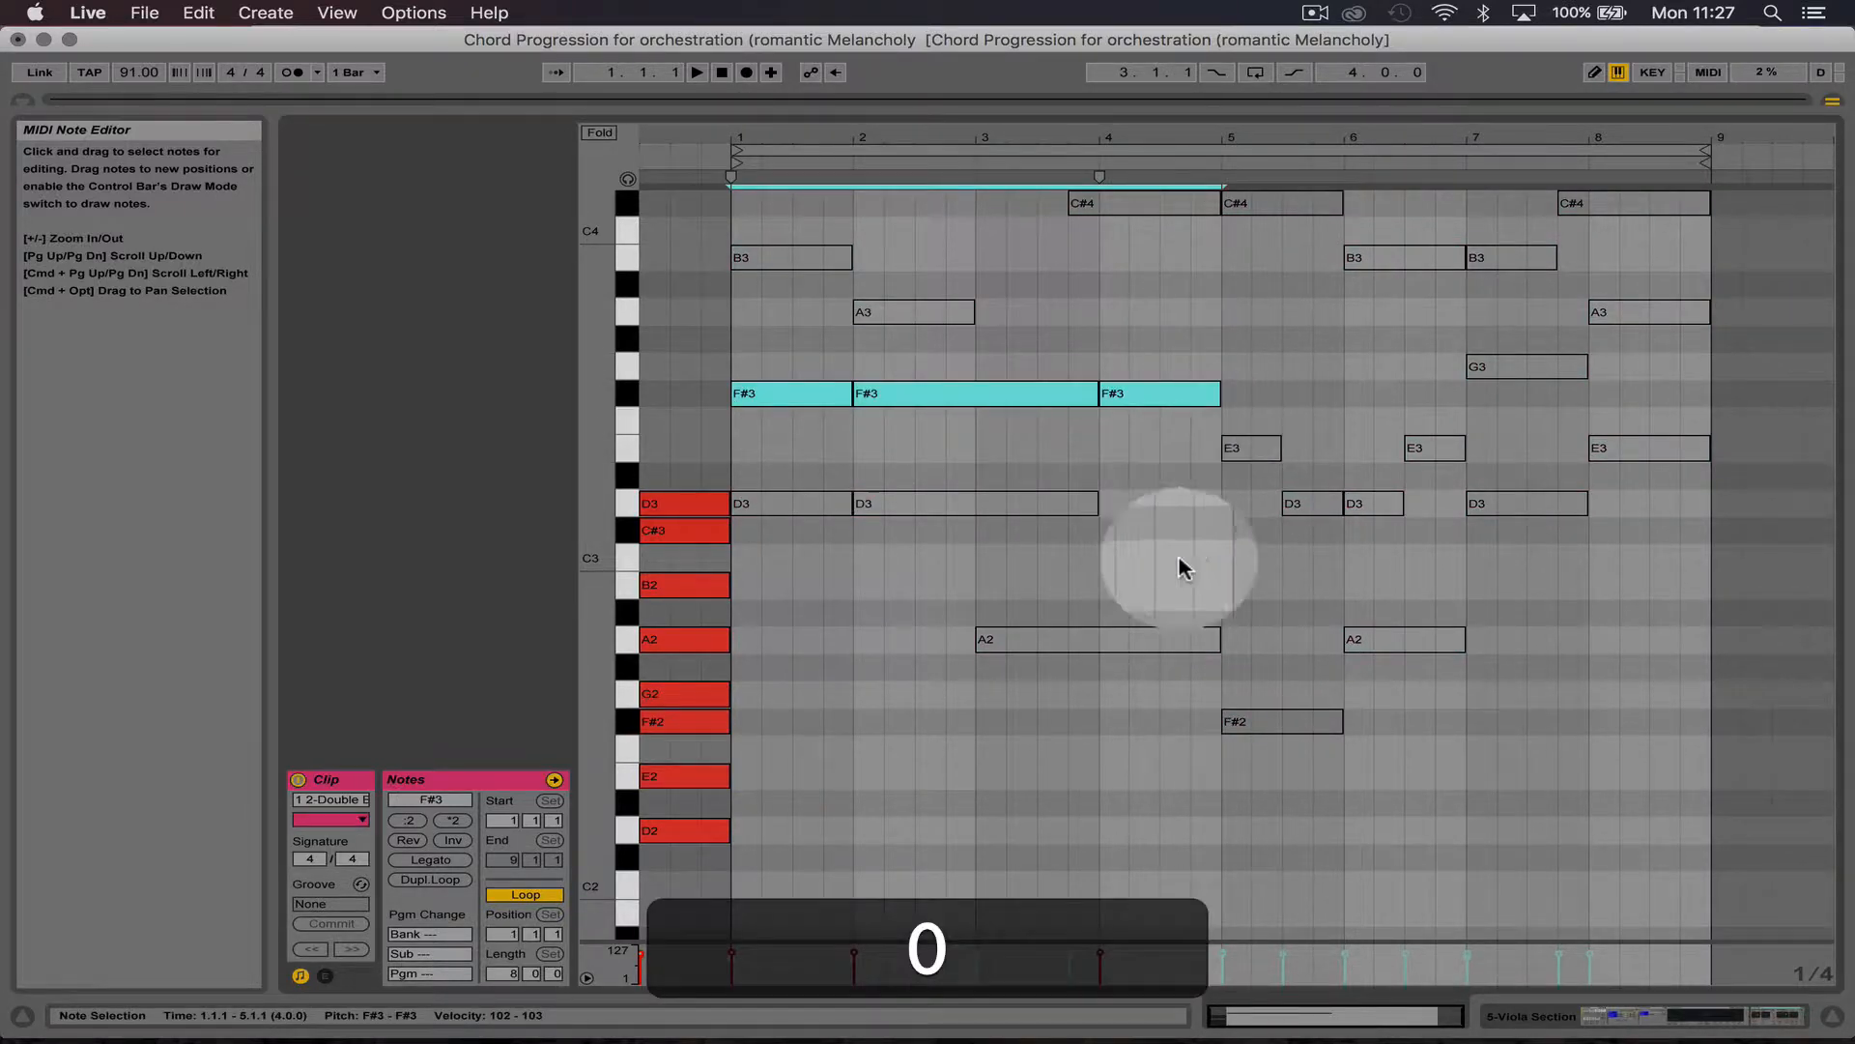
left_click_drag(1192, 437, 1440, 519)
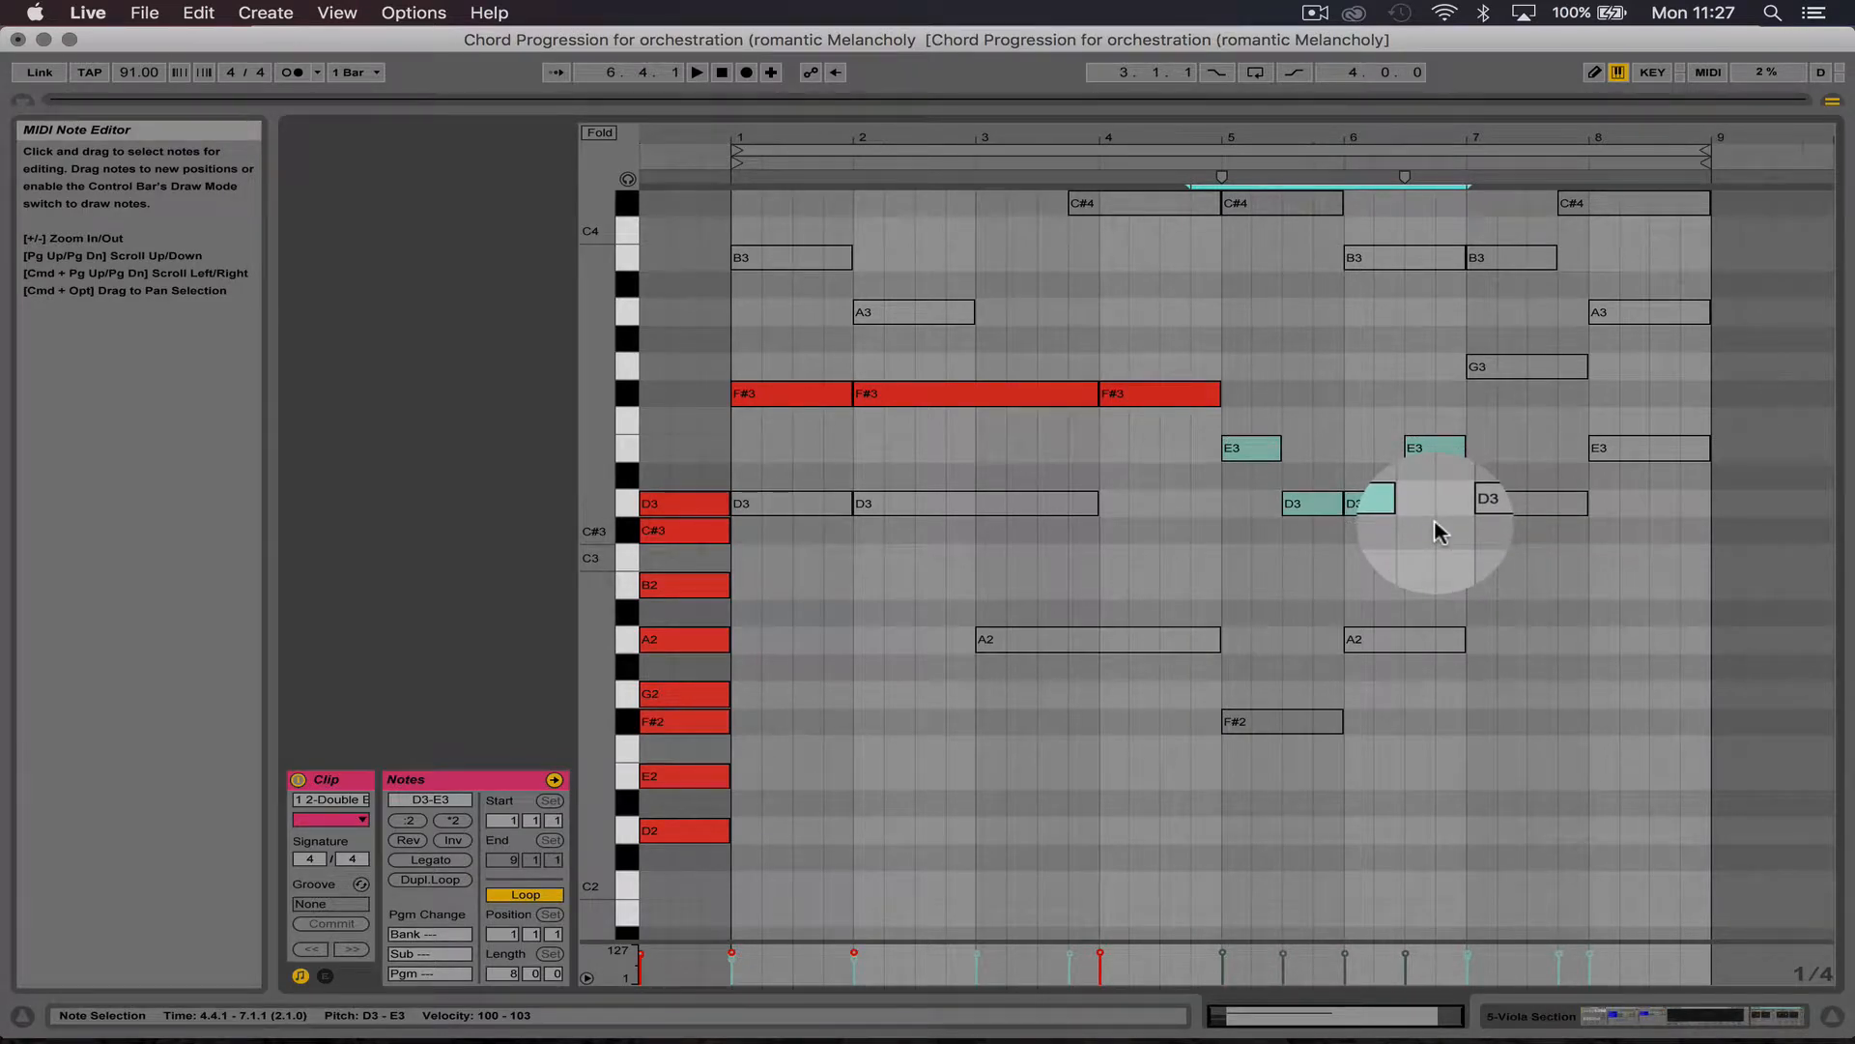
key("0")
left_click(1036, 481)
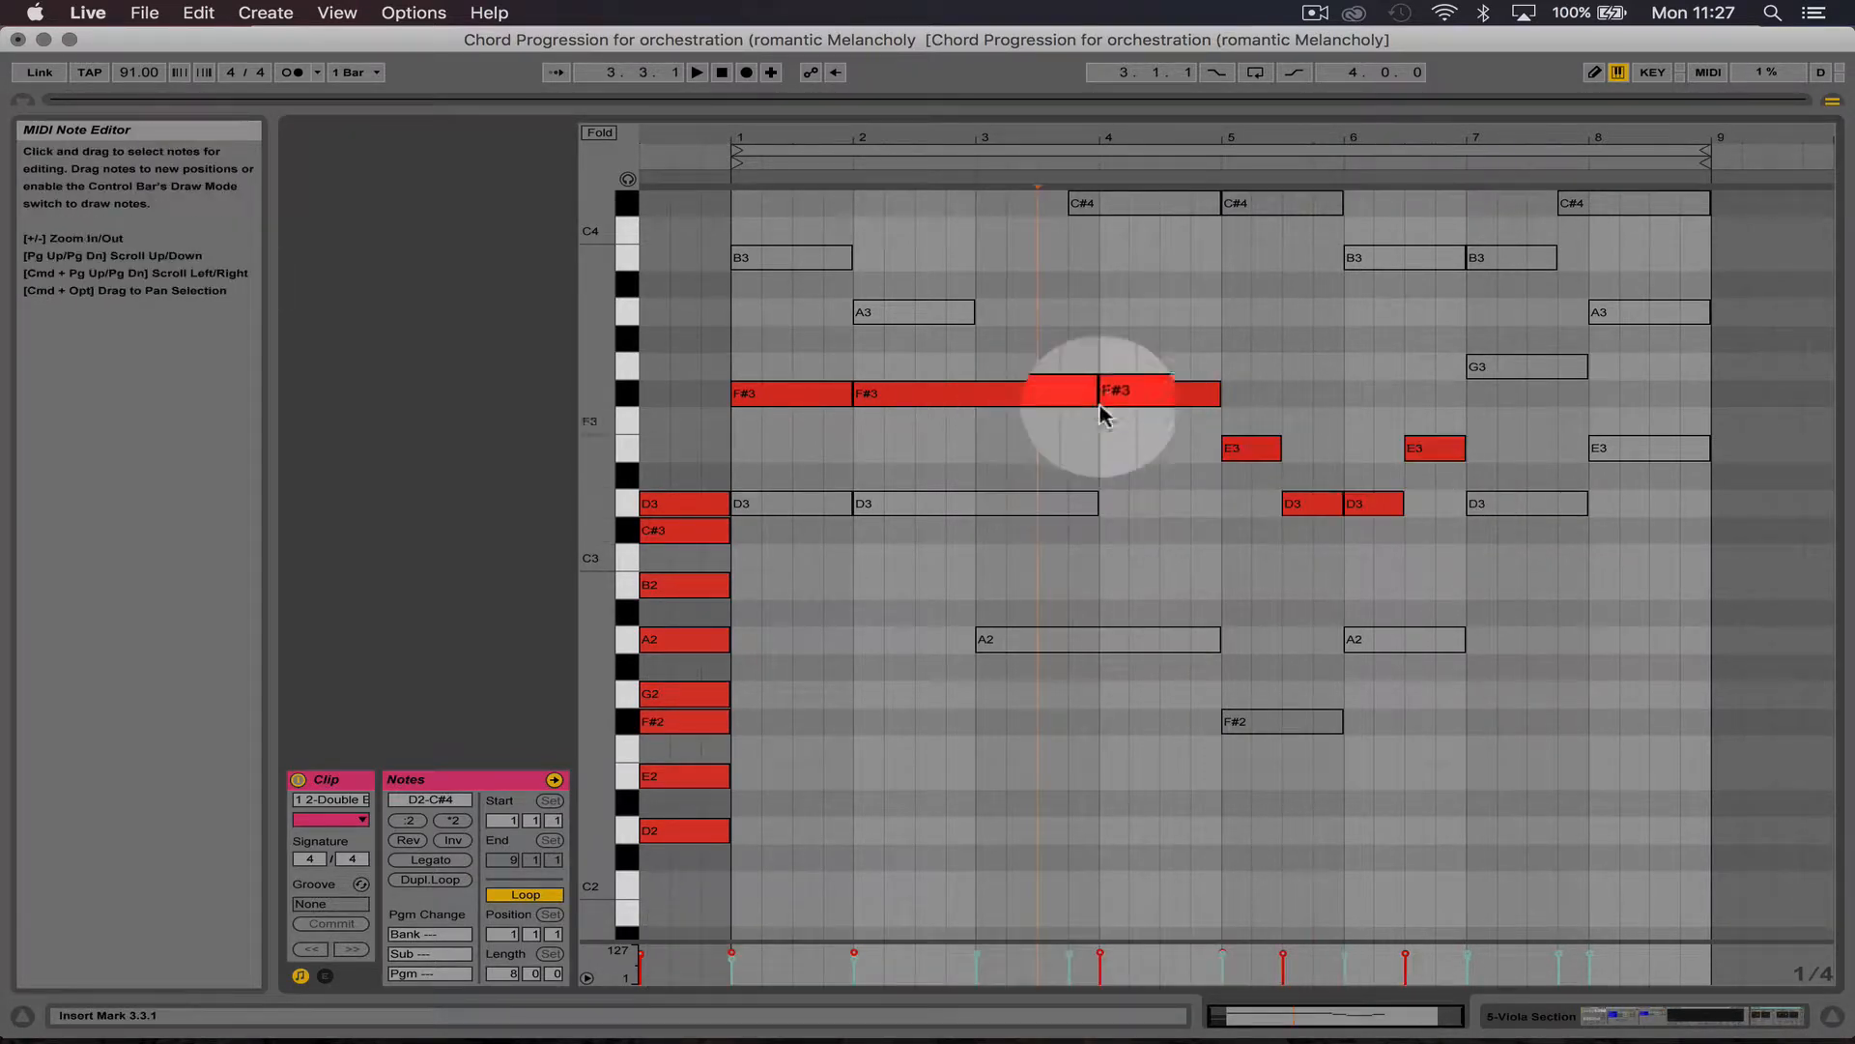
Step: Shorten the viola's bar 2 F#3 and D3 notes to one bar and duplicate the D3 into bar 3 as an active note
left_click_drag(1095, 399, 950, 392)
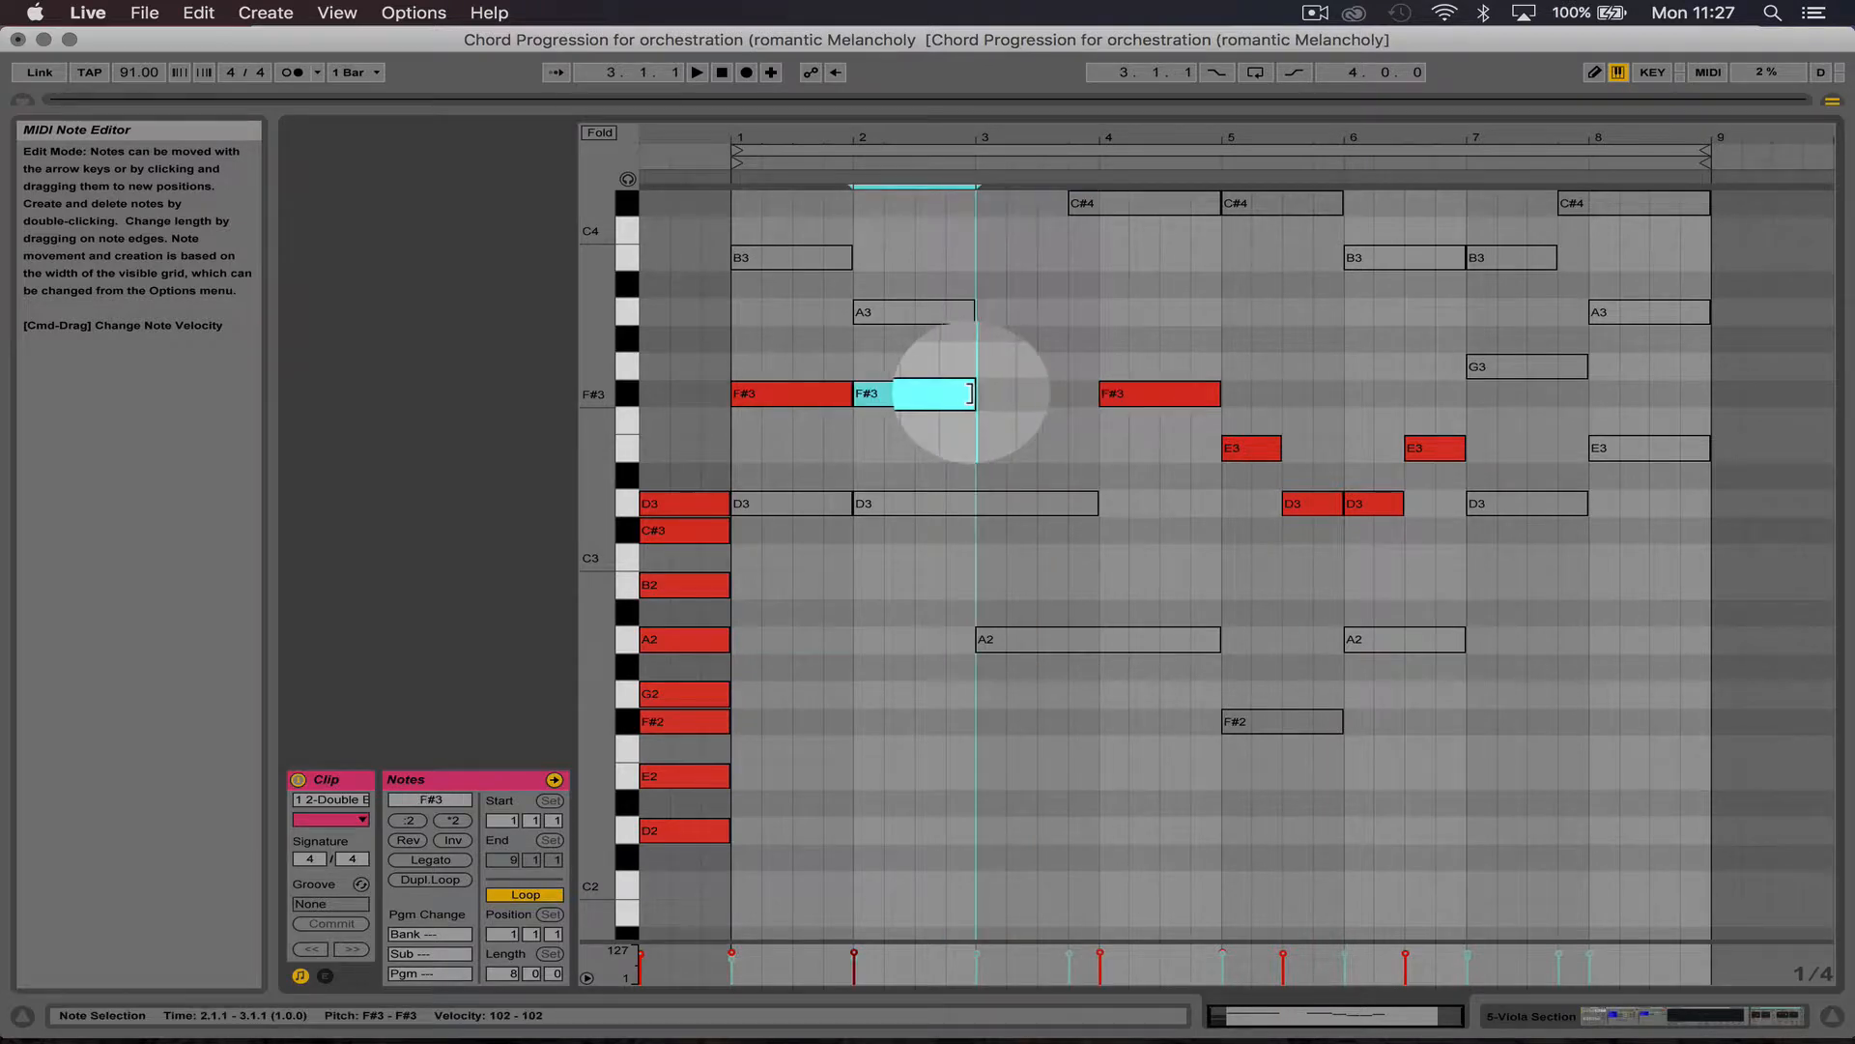
left_click_drag(1098, 503, 981, 509)
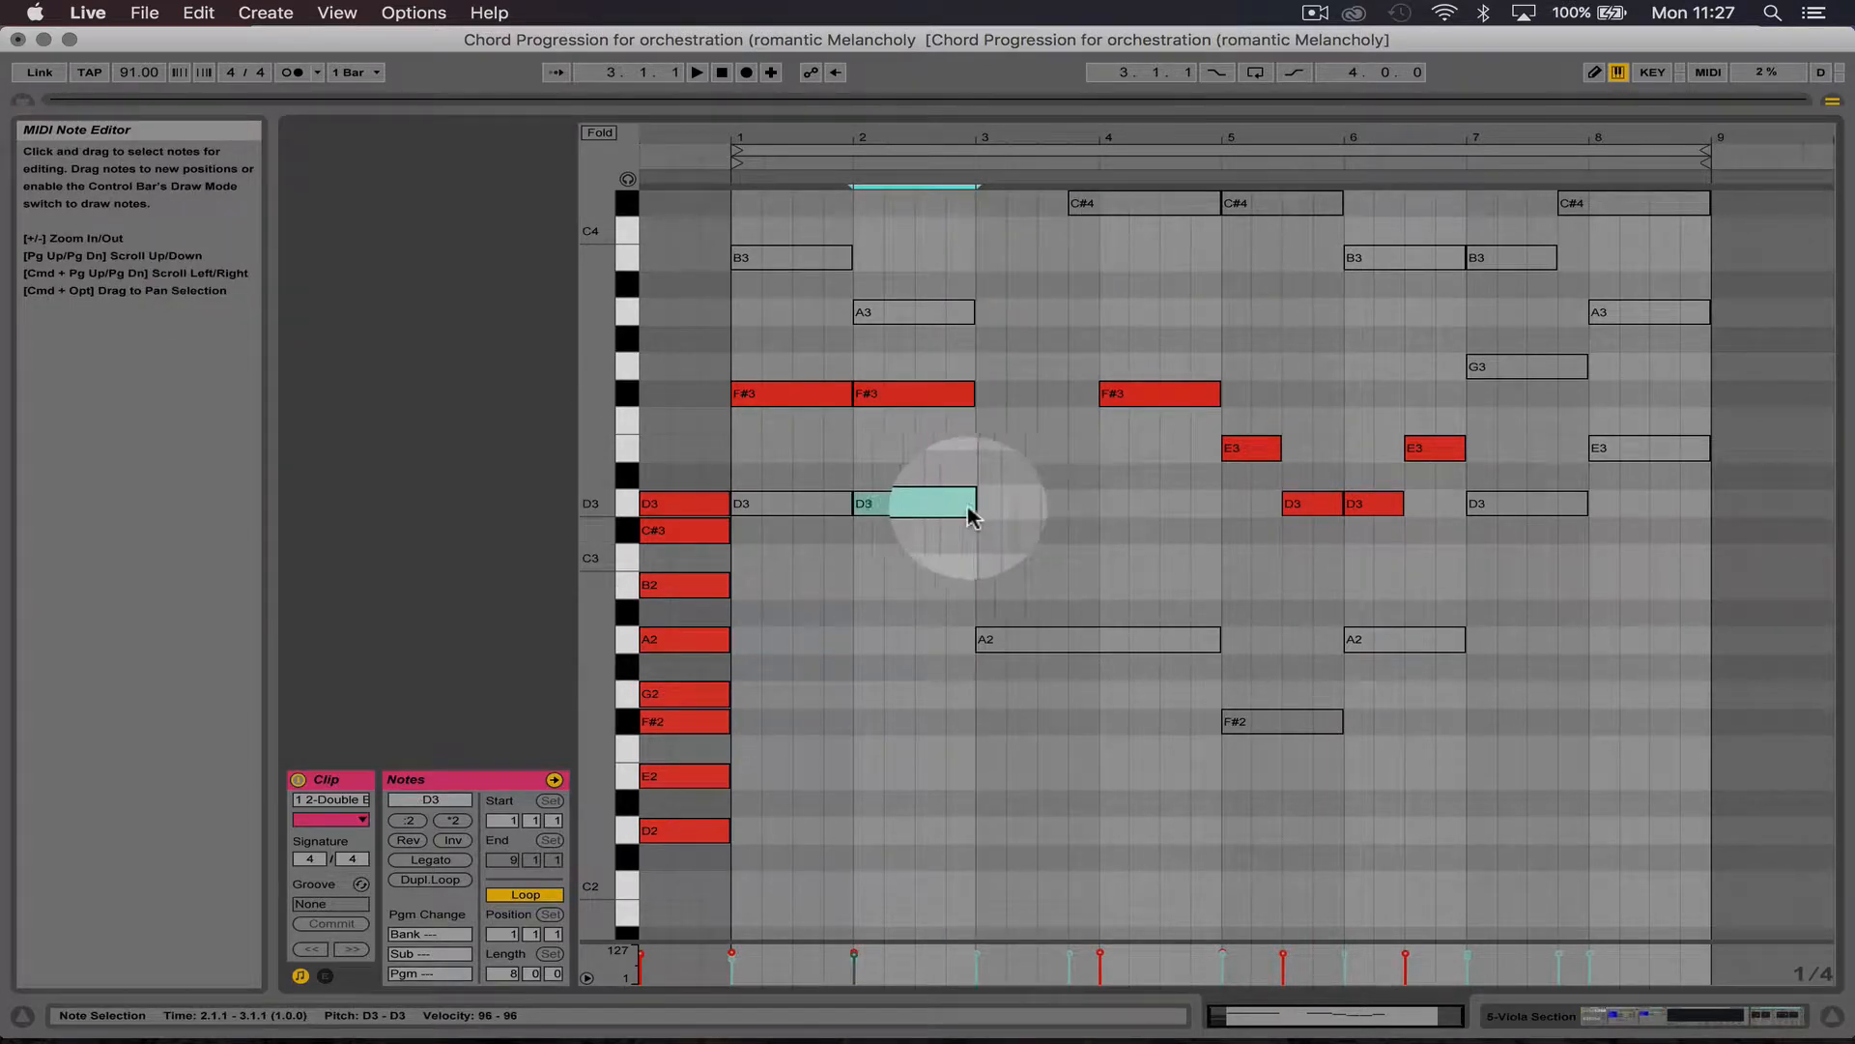
key("super+d")
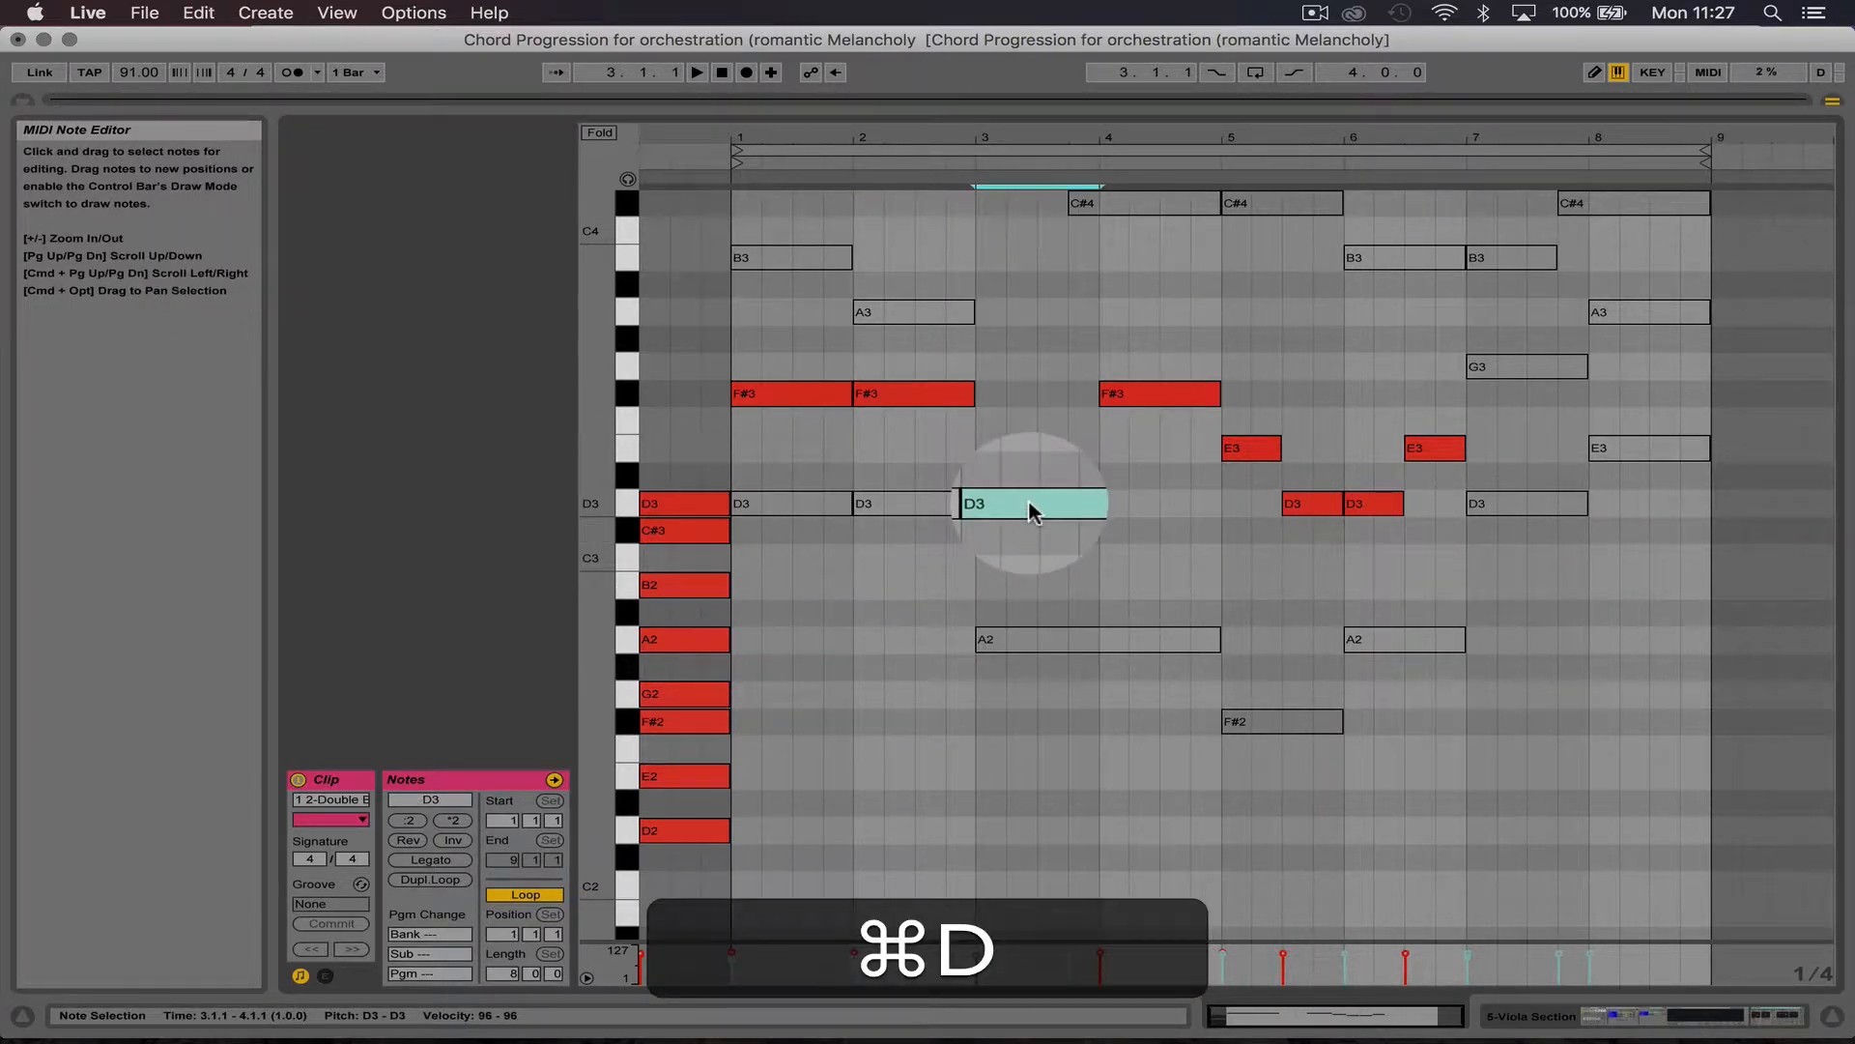
key("0")
left_click(1175, 533)
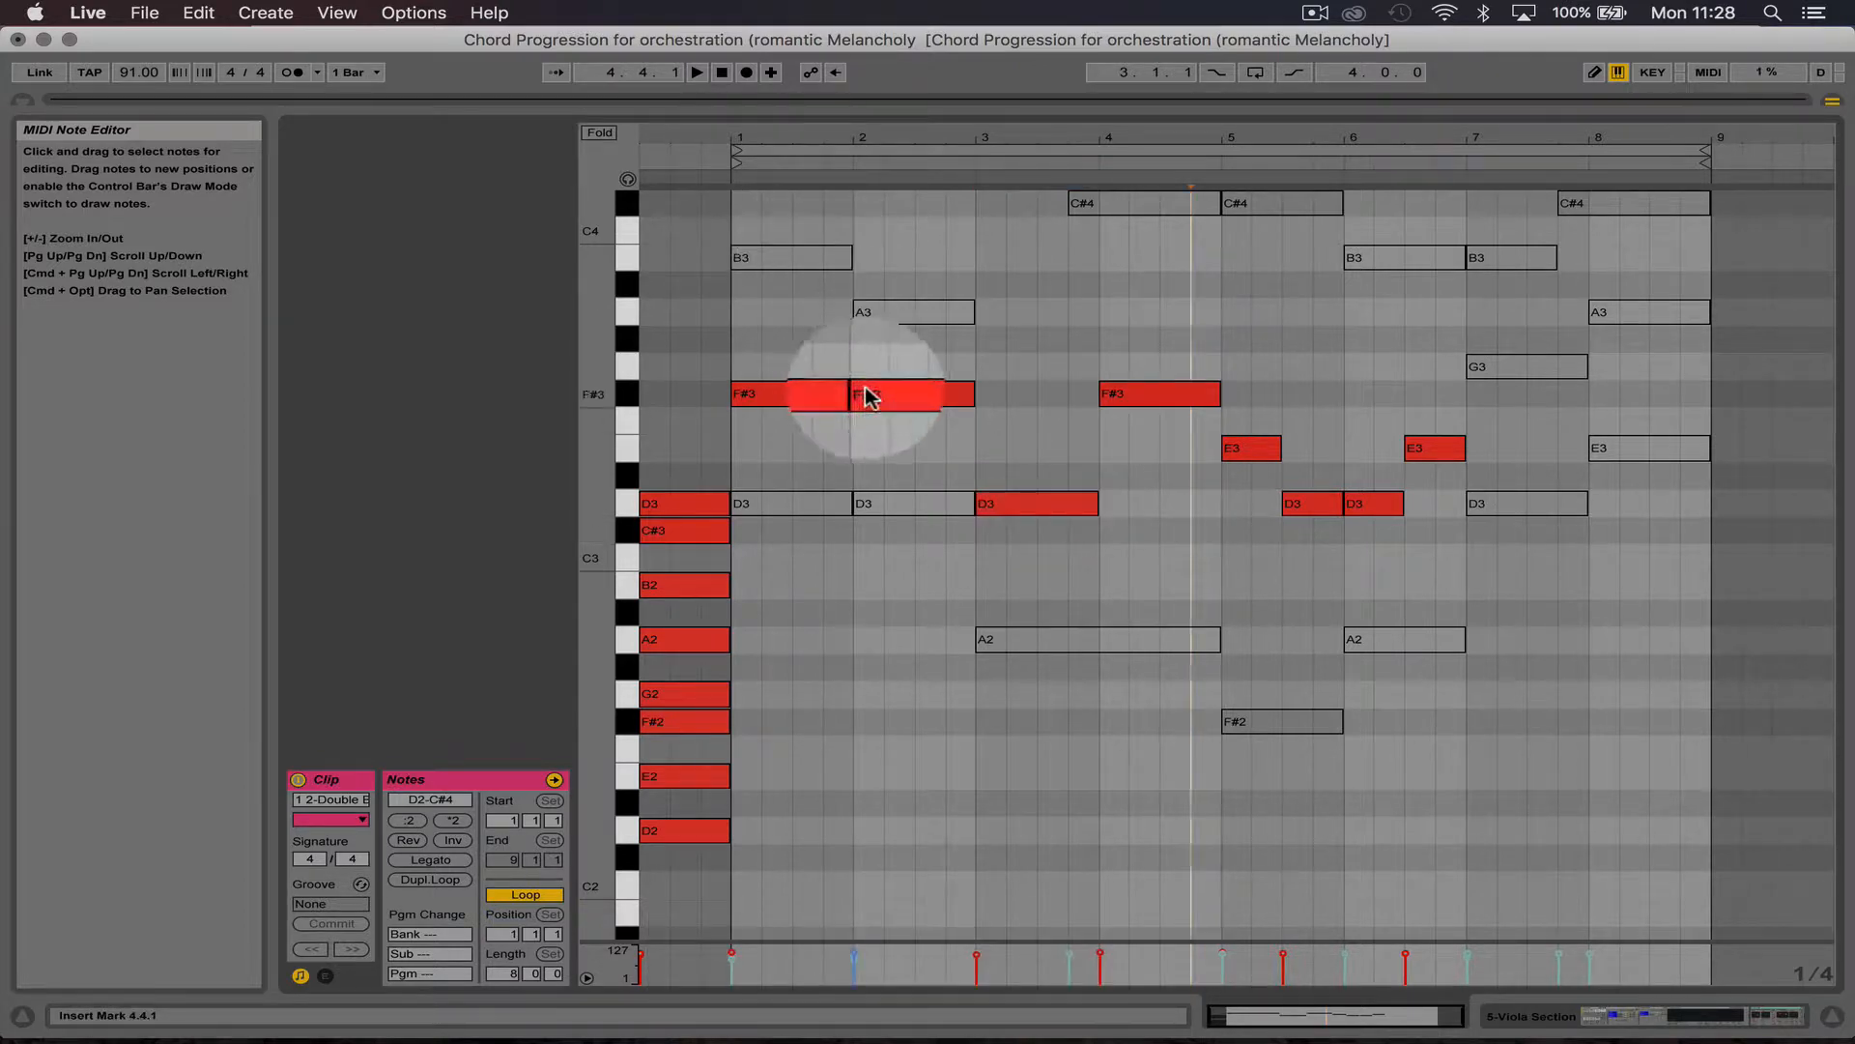
Step: Reactivate the viola's G3 note in bar 7 and A3 note in bar 8
left_click(1534, 372)
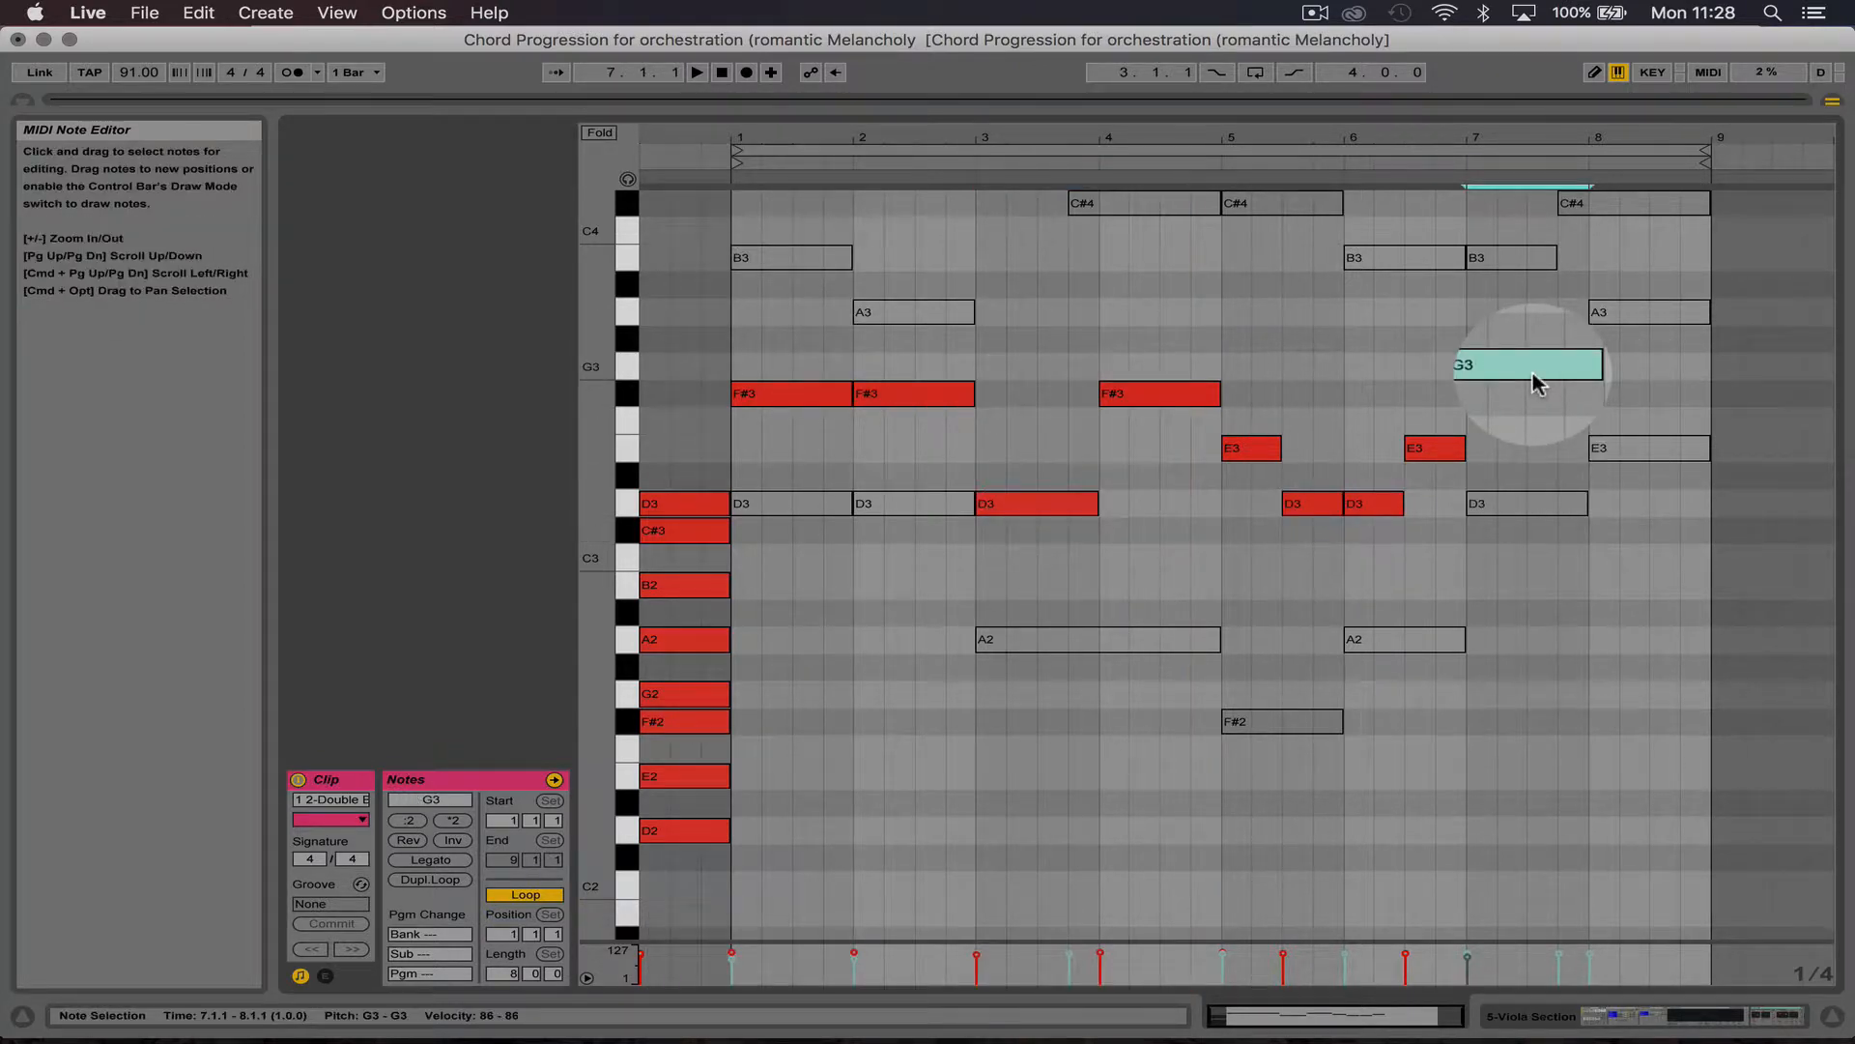
key("0")
left_click(1683, 313)
key("0")
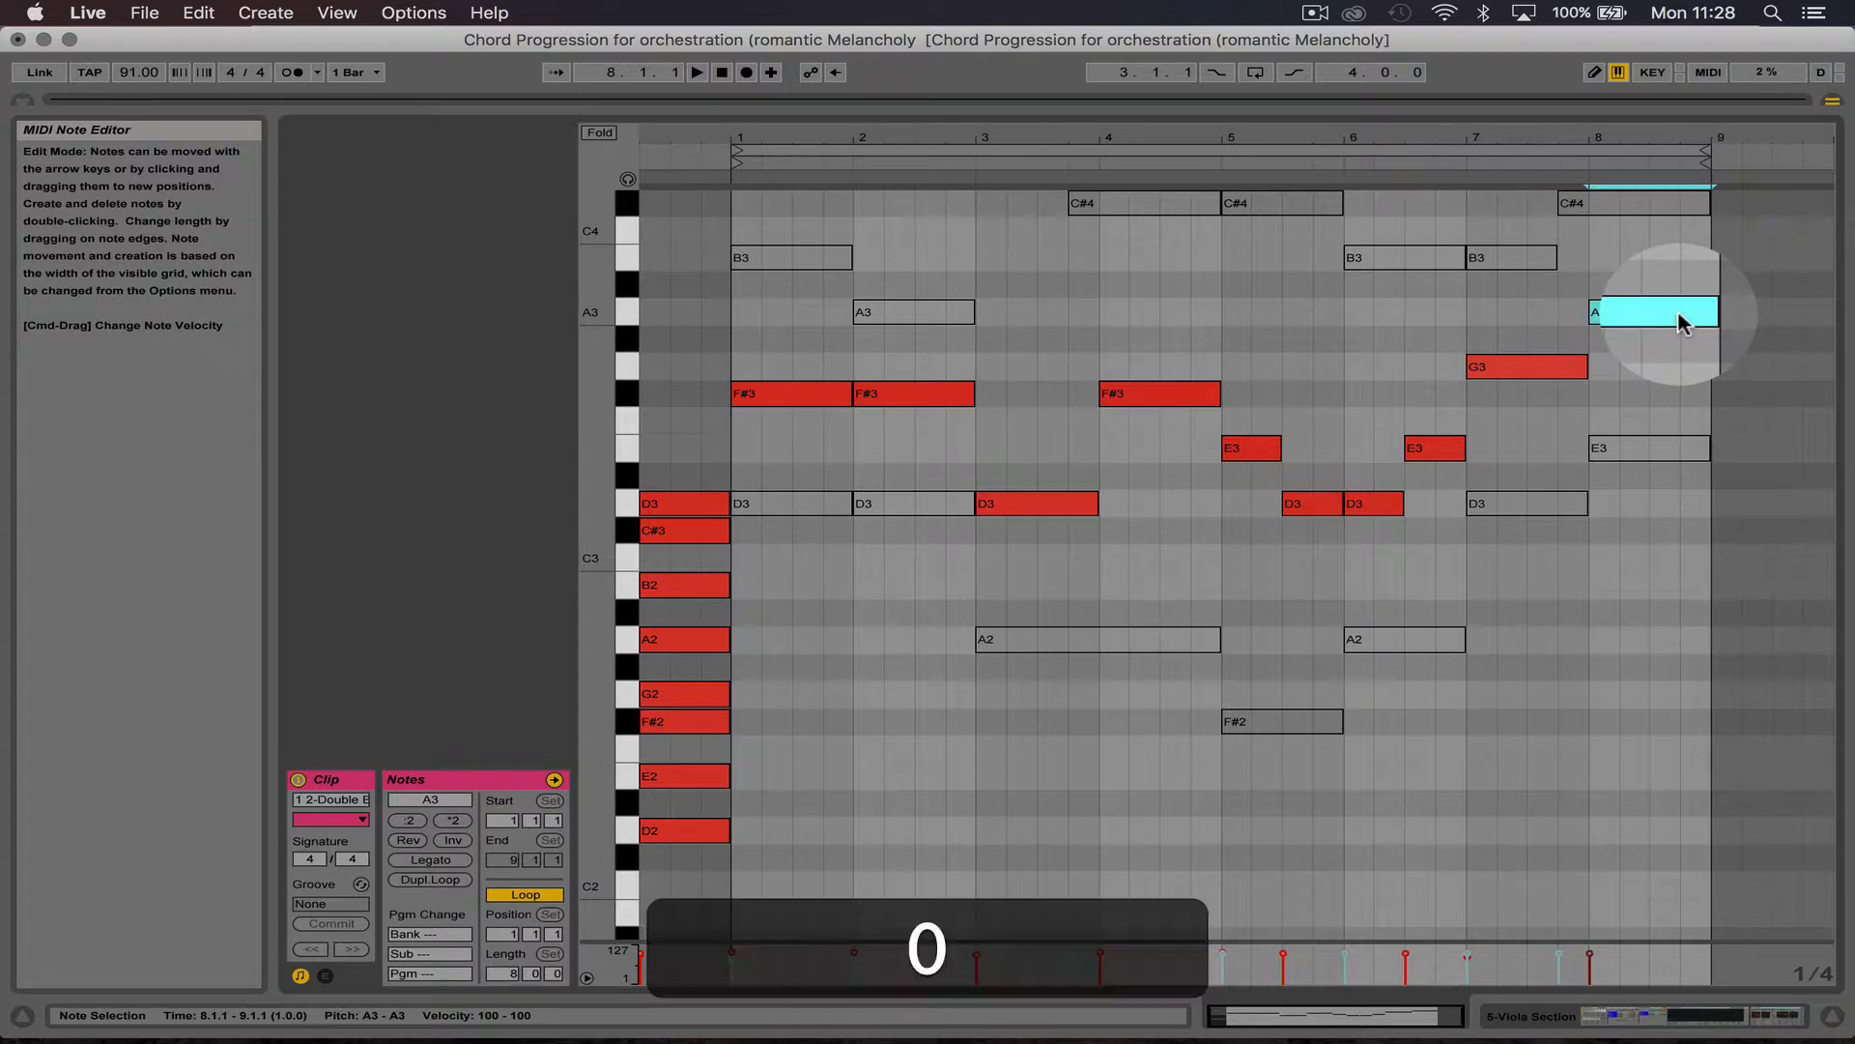
left_click(1359, 332)
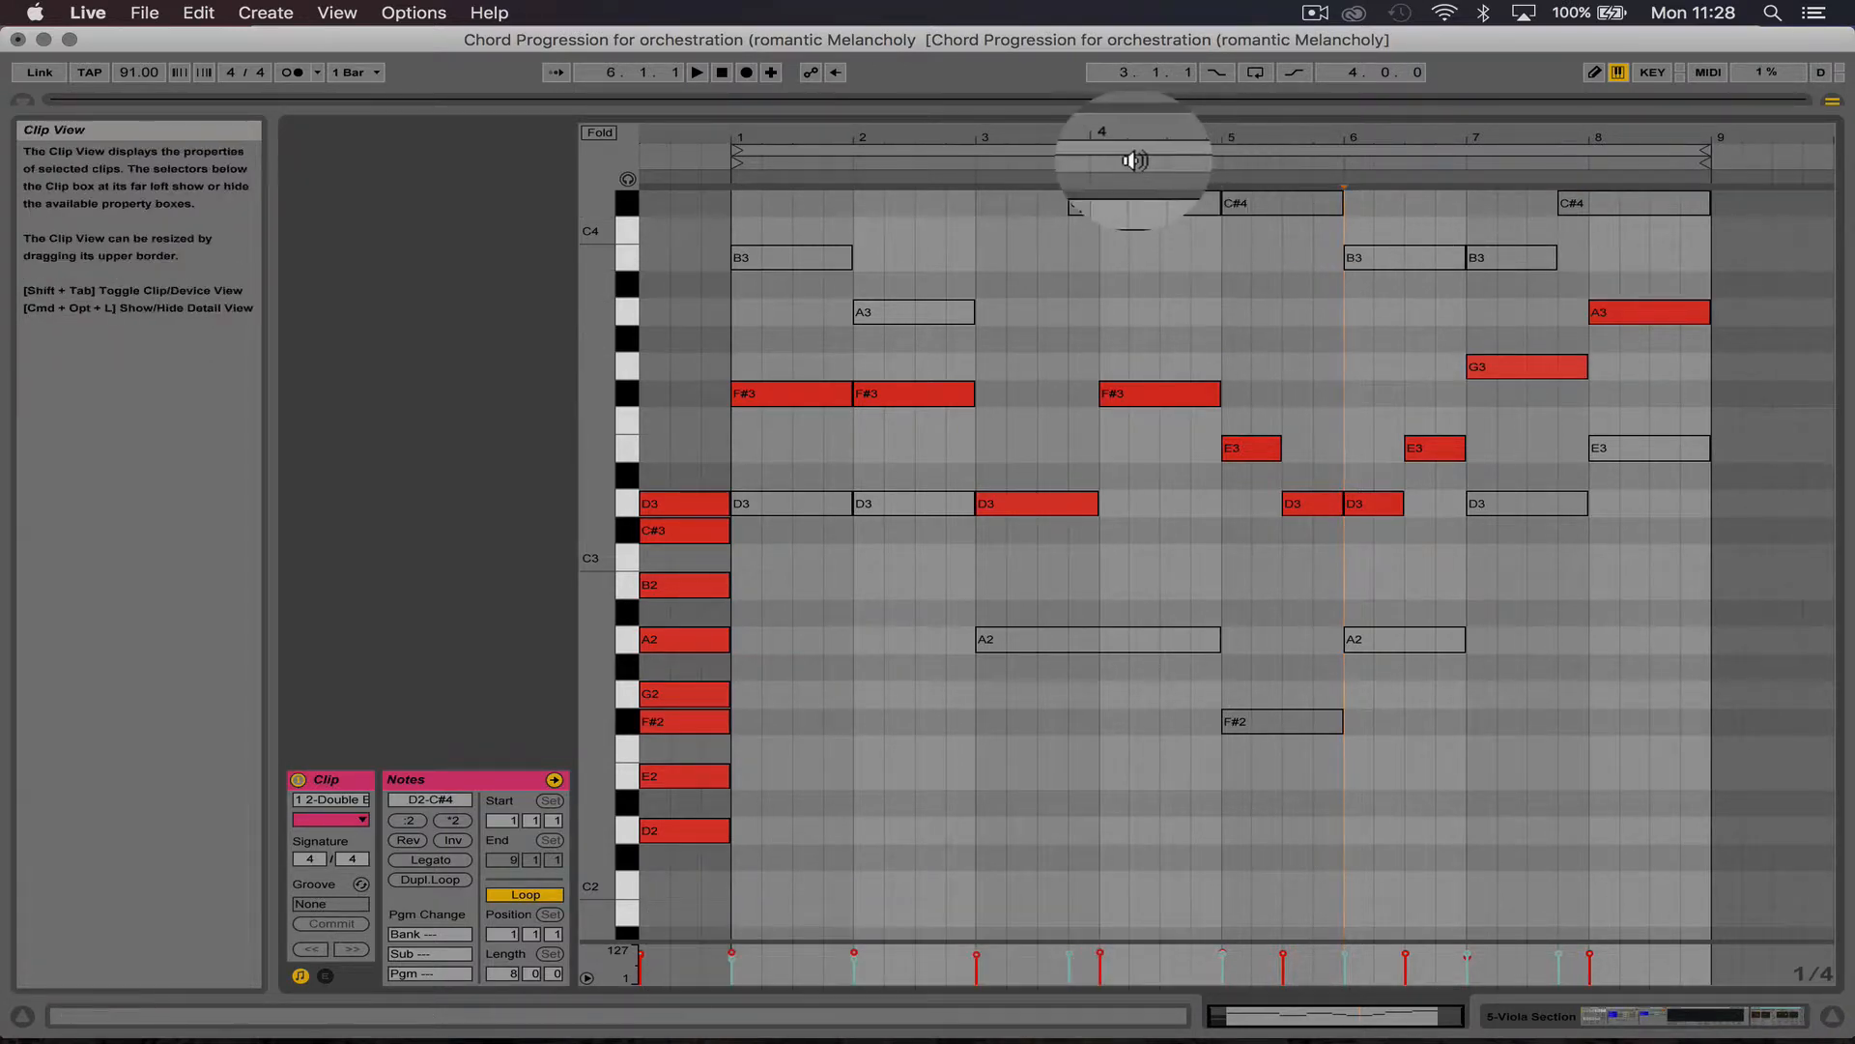
Step: Reduce the note editor's height and select the clip on the 4 Violin Section track
left_click_drag(1098, 112, 1085, 610)
scroll(422, 342, "up", 3)
left_click(177, 267)
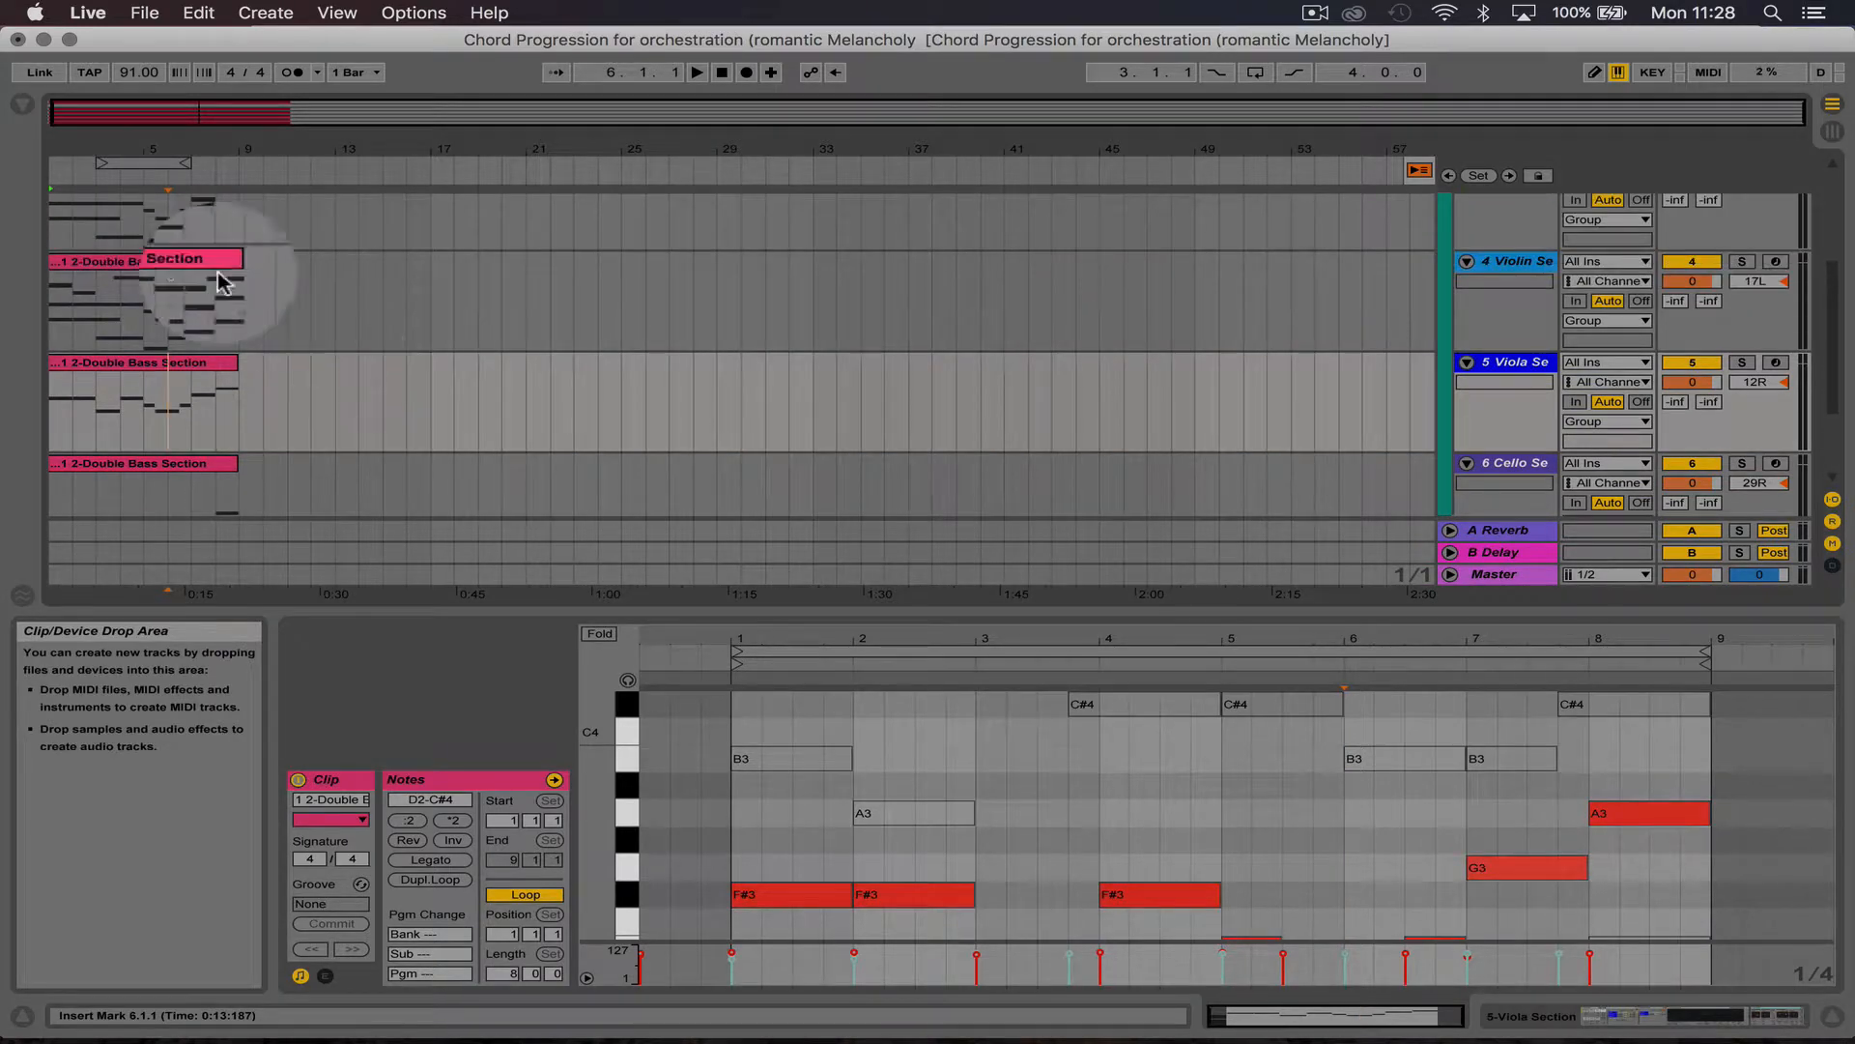
left_click(174, 271)
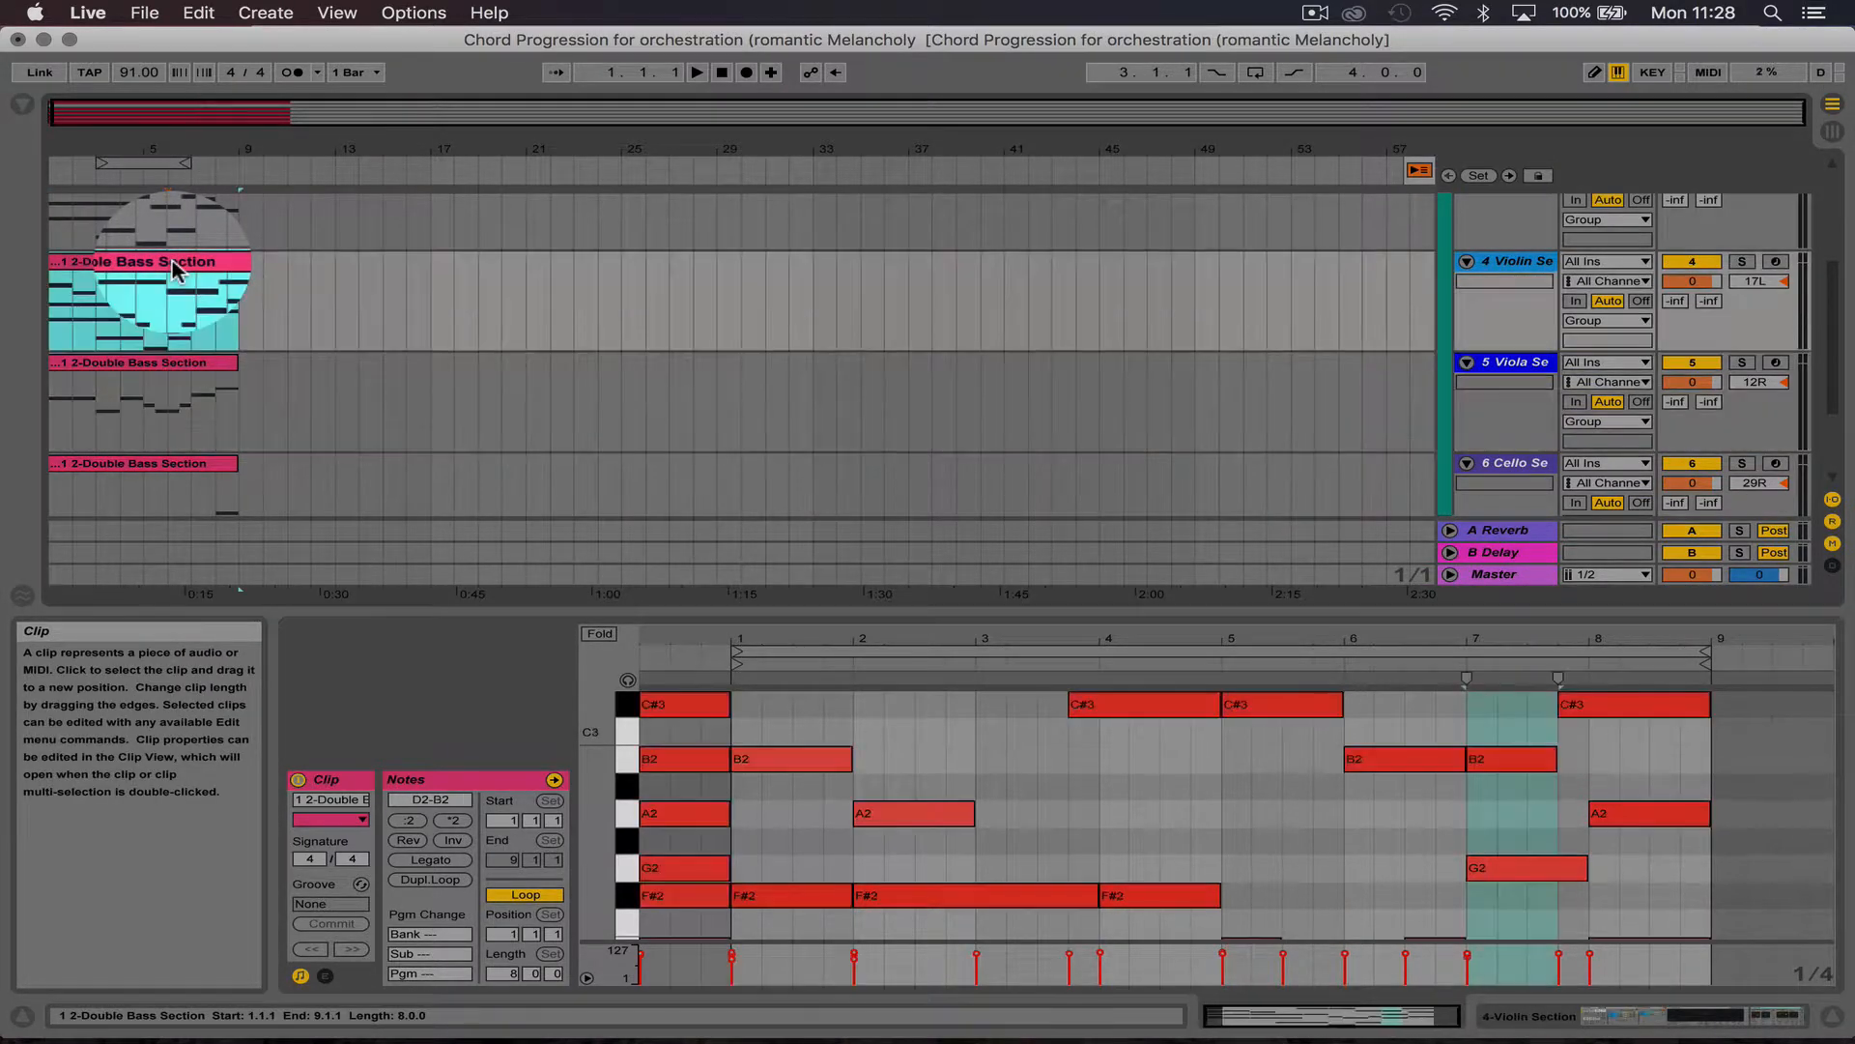
Step: Transpose all bar 1 to 8 notes in the 4 Violin Section clip up two octaves and audition C#5
left_click_drag(1087, 607, 1071, 188)
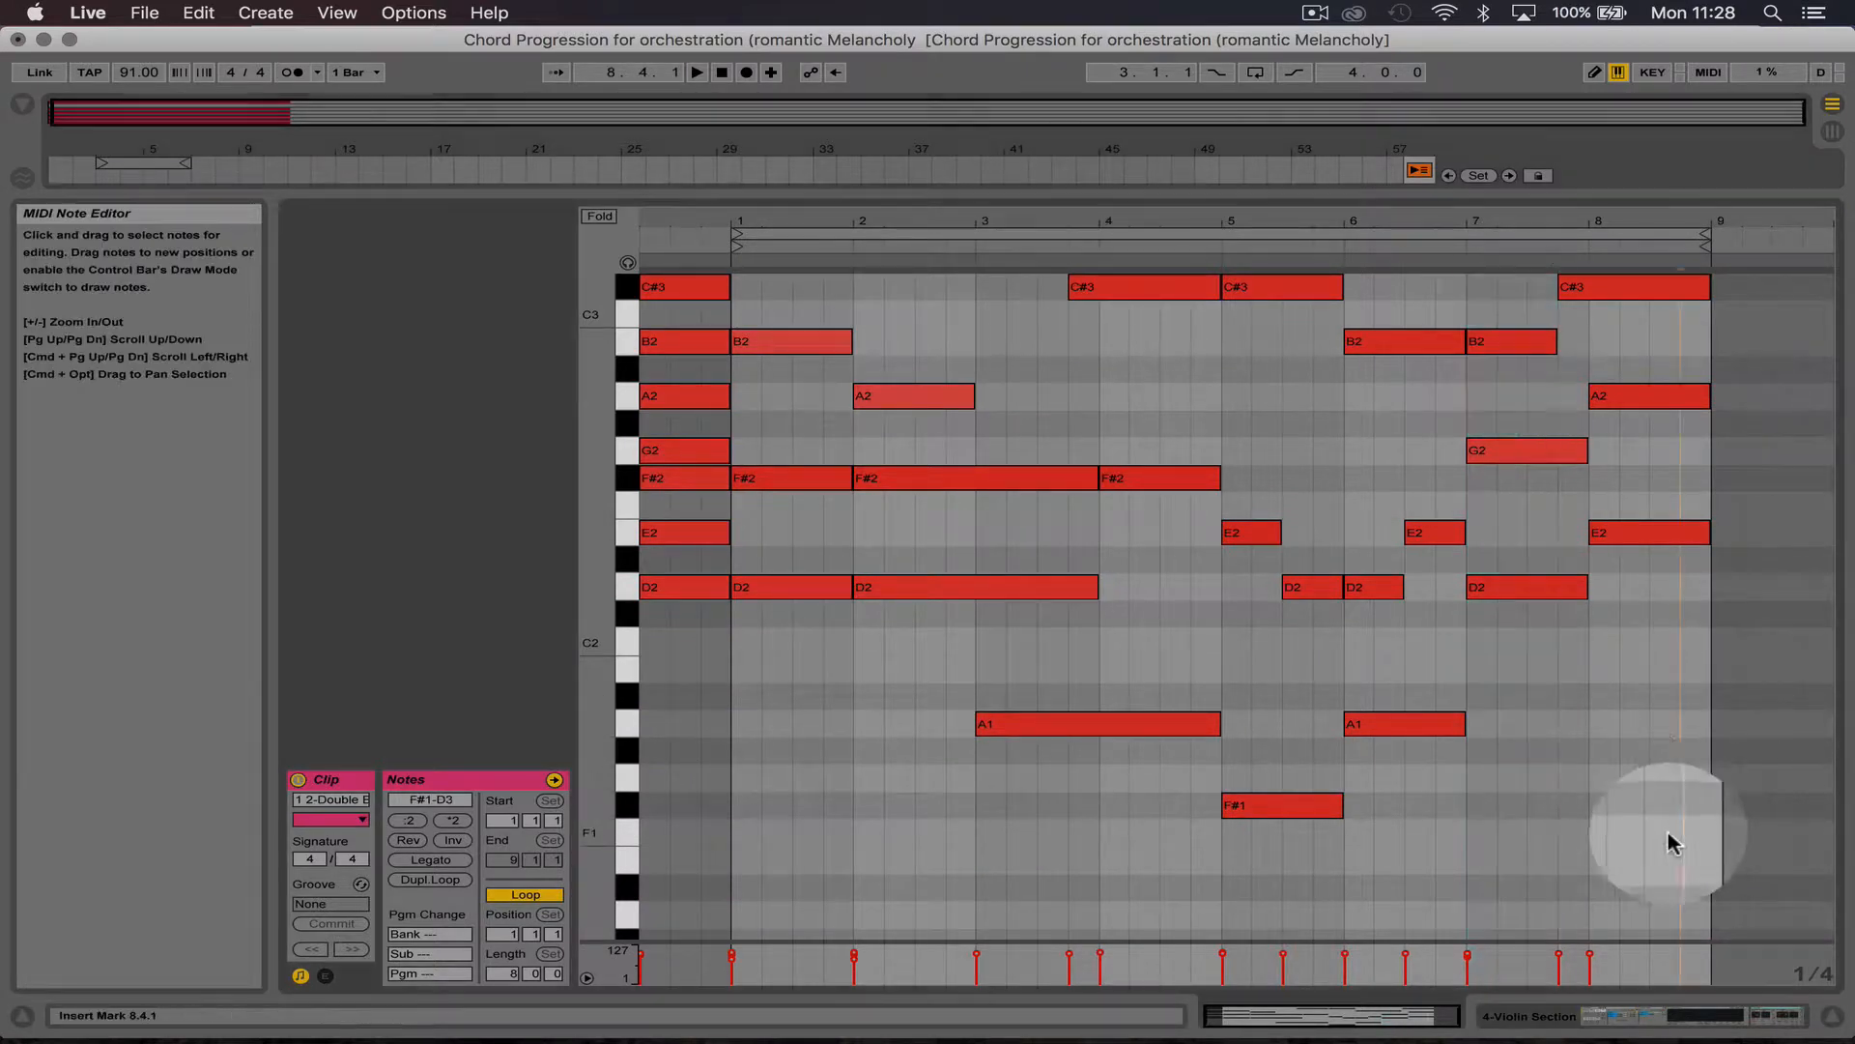
left_click_drag(1671, 833, 763, 159)
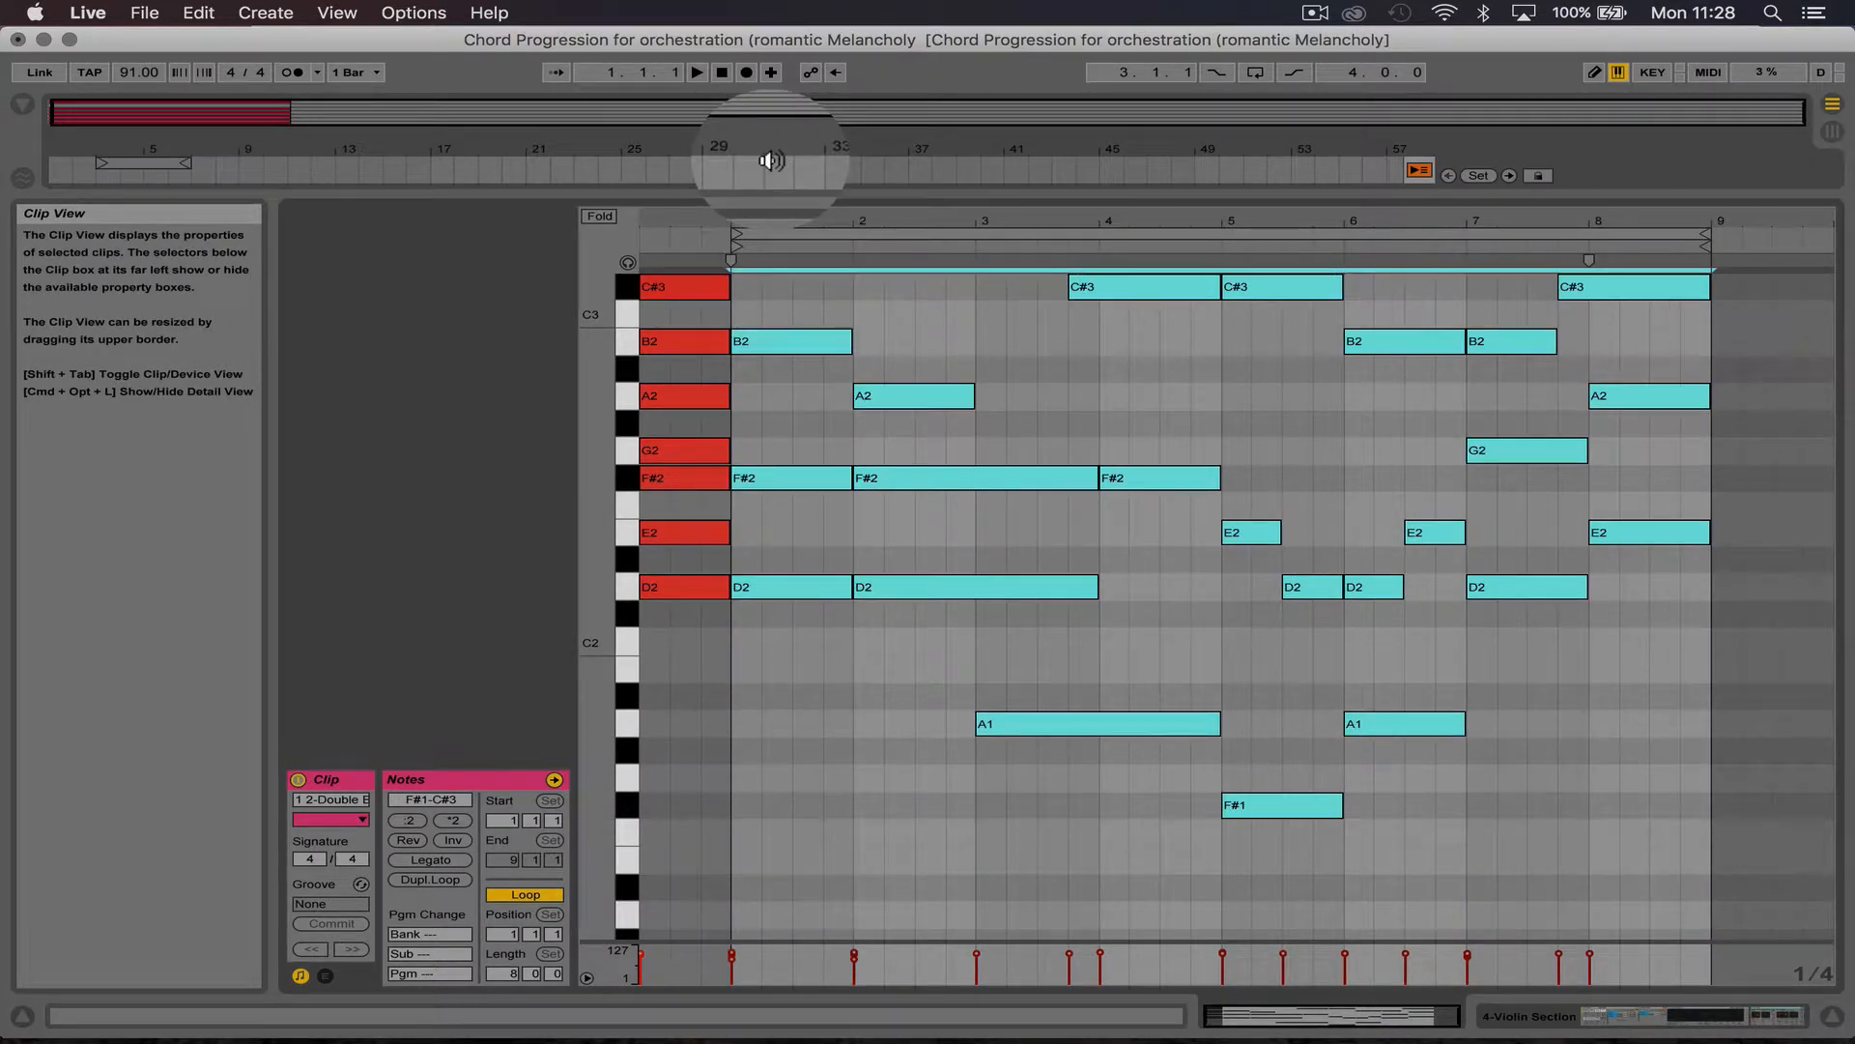
key("shift+Up")
key("shift+Up")
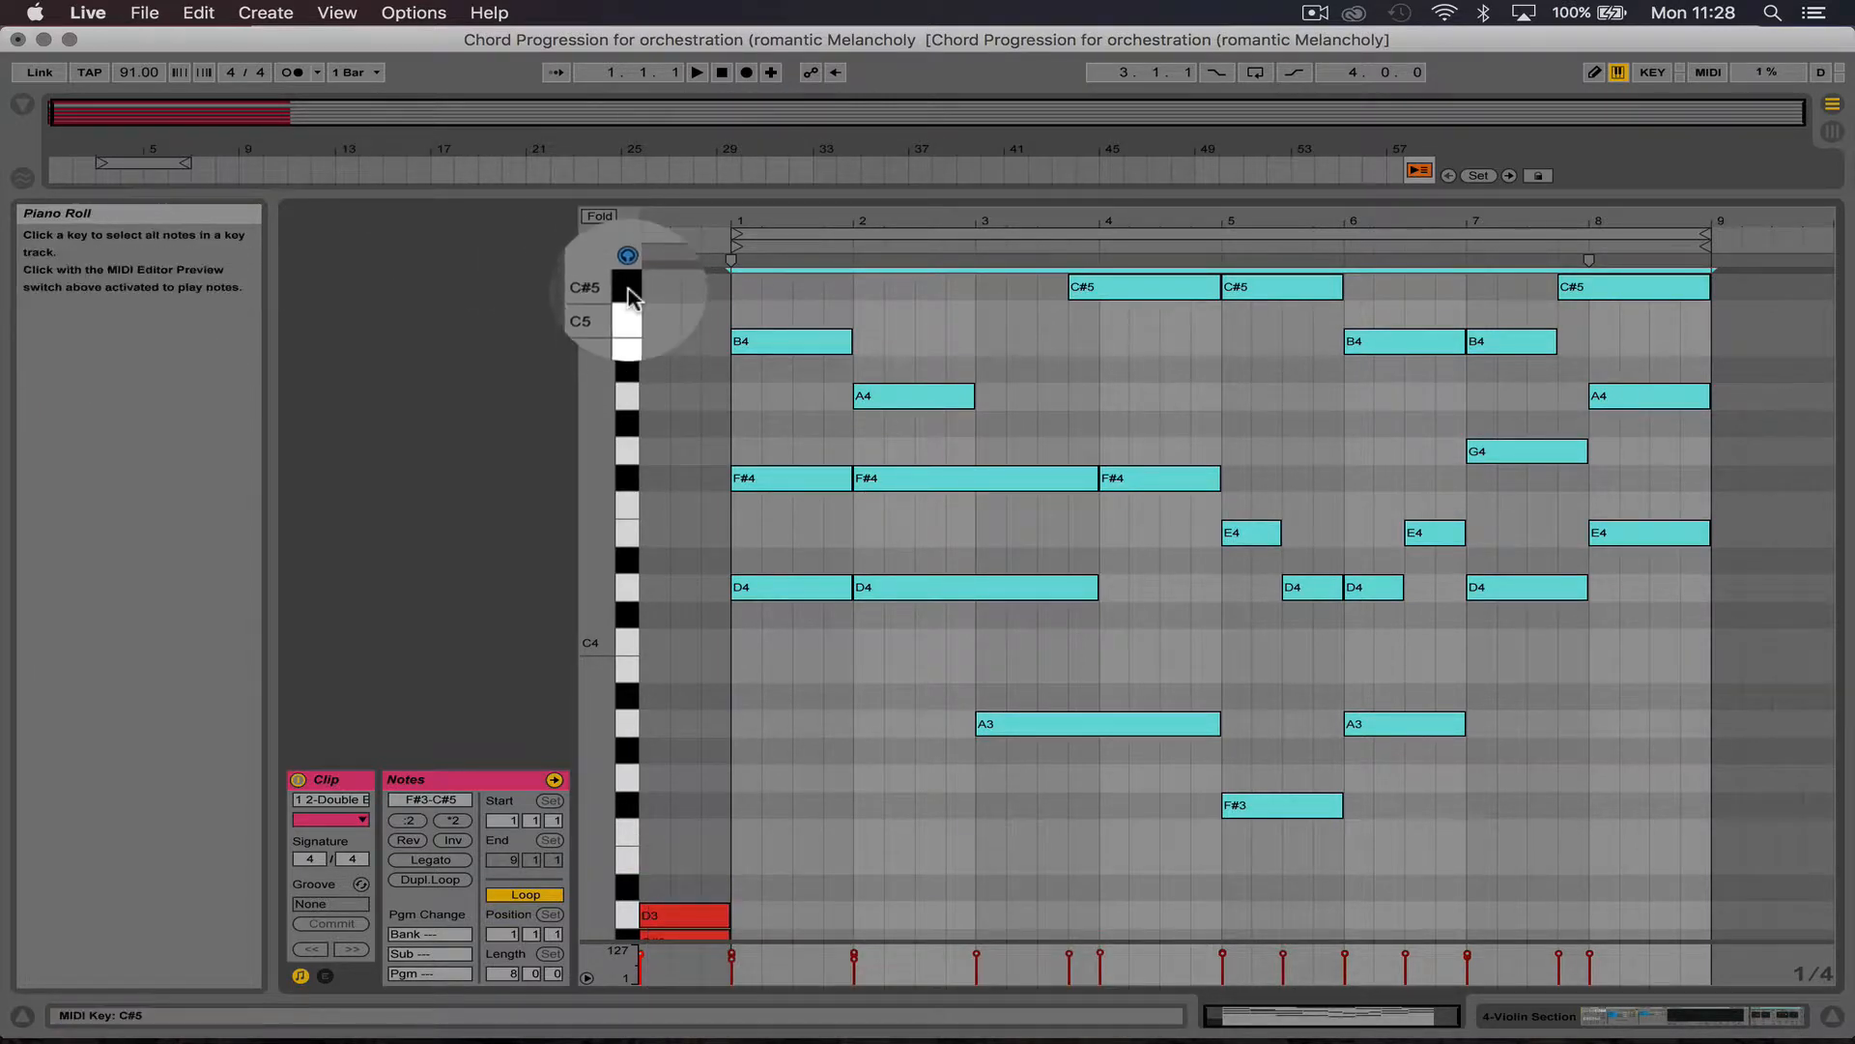
left_click(628, 287)
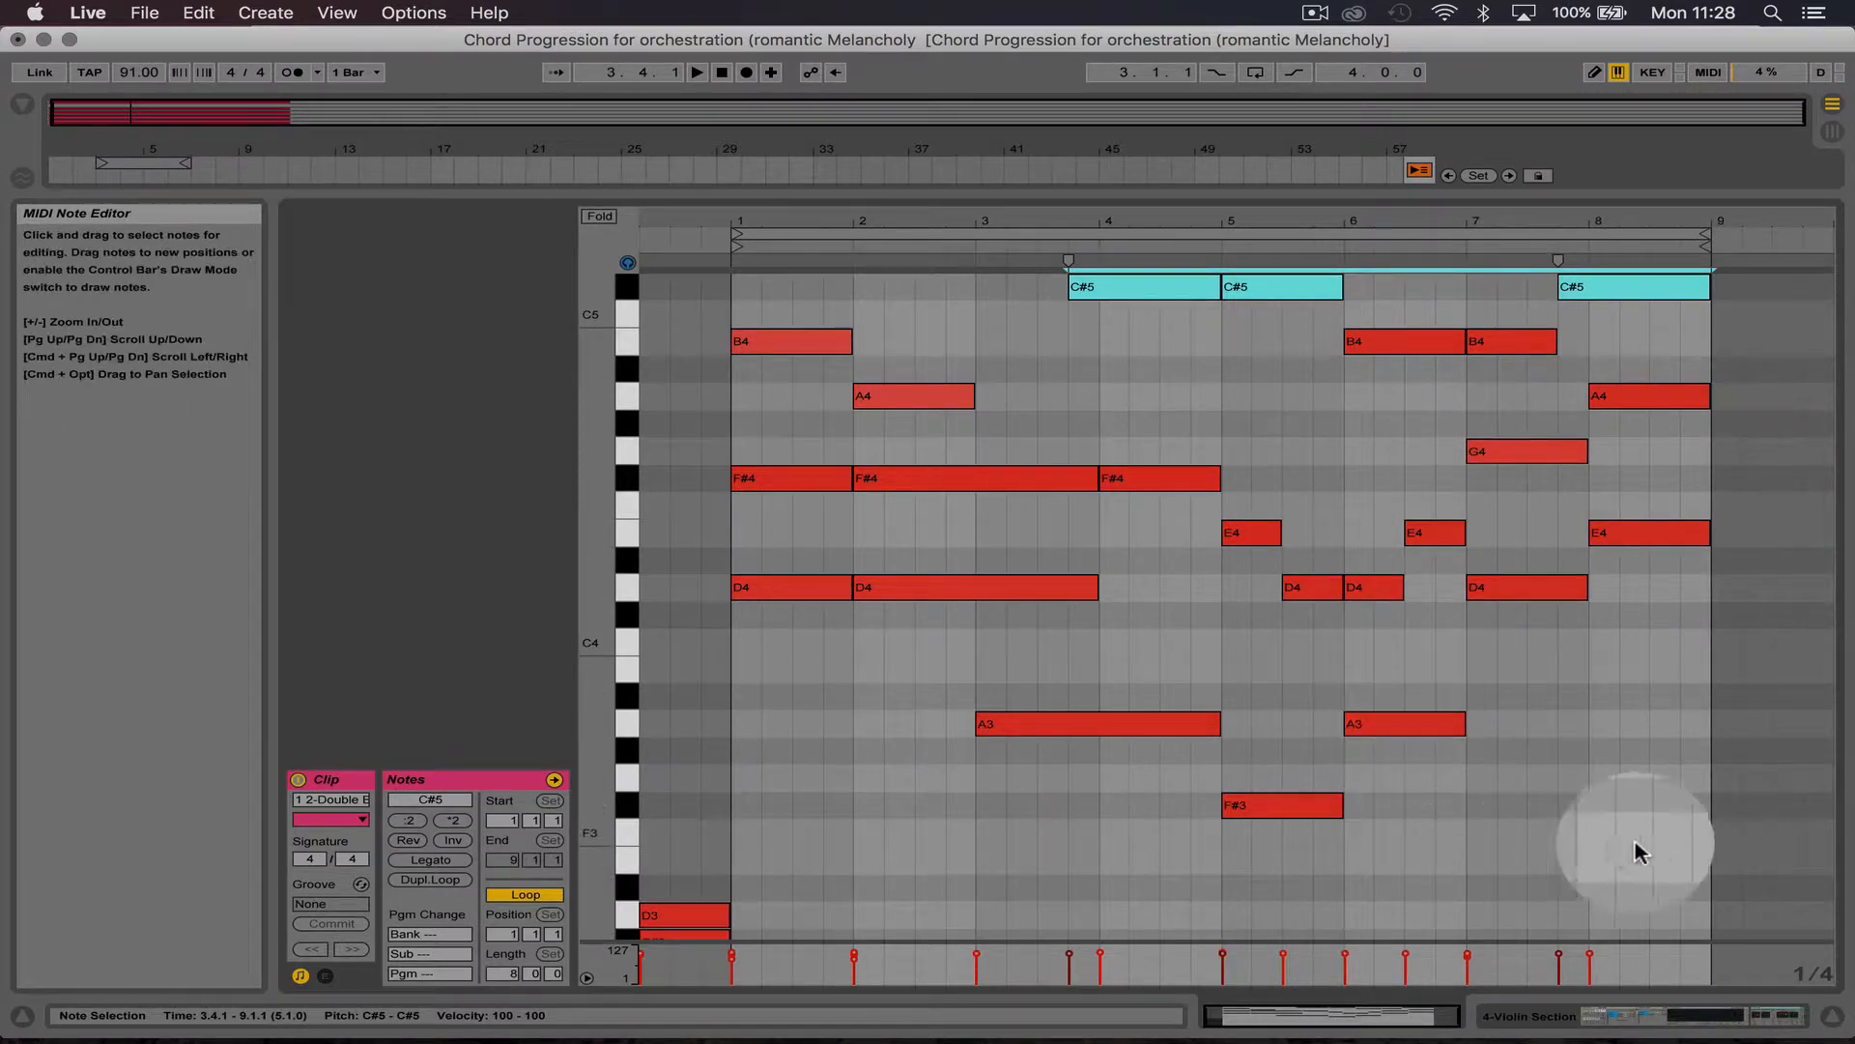
Step: Try the 4 Violin Section's notes one octave higher, audition the top pitches and return the notes down an octave
left_click_drag(1673, 831, 797, 219)
key("shift+Up")
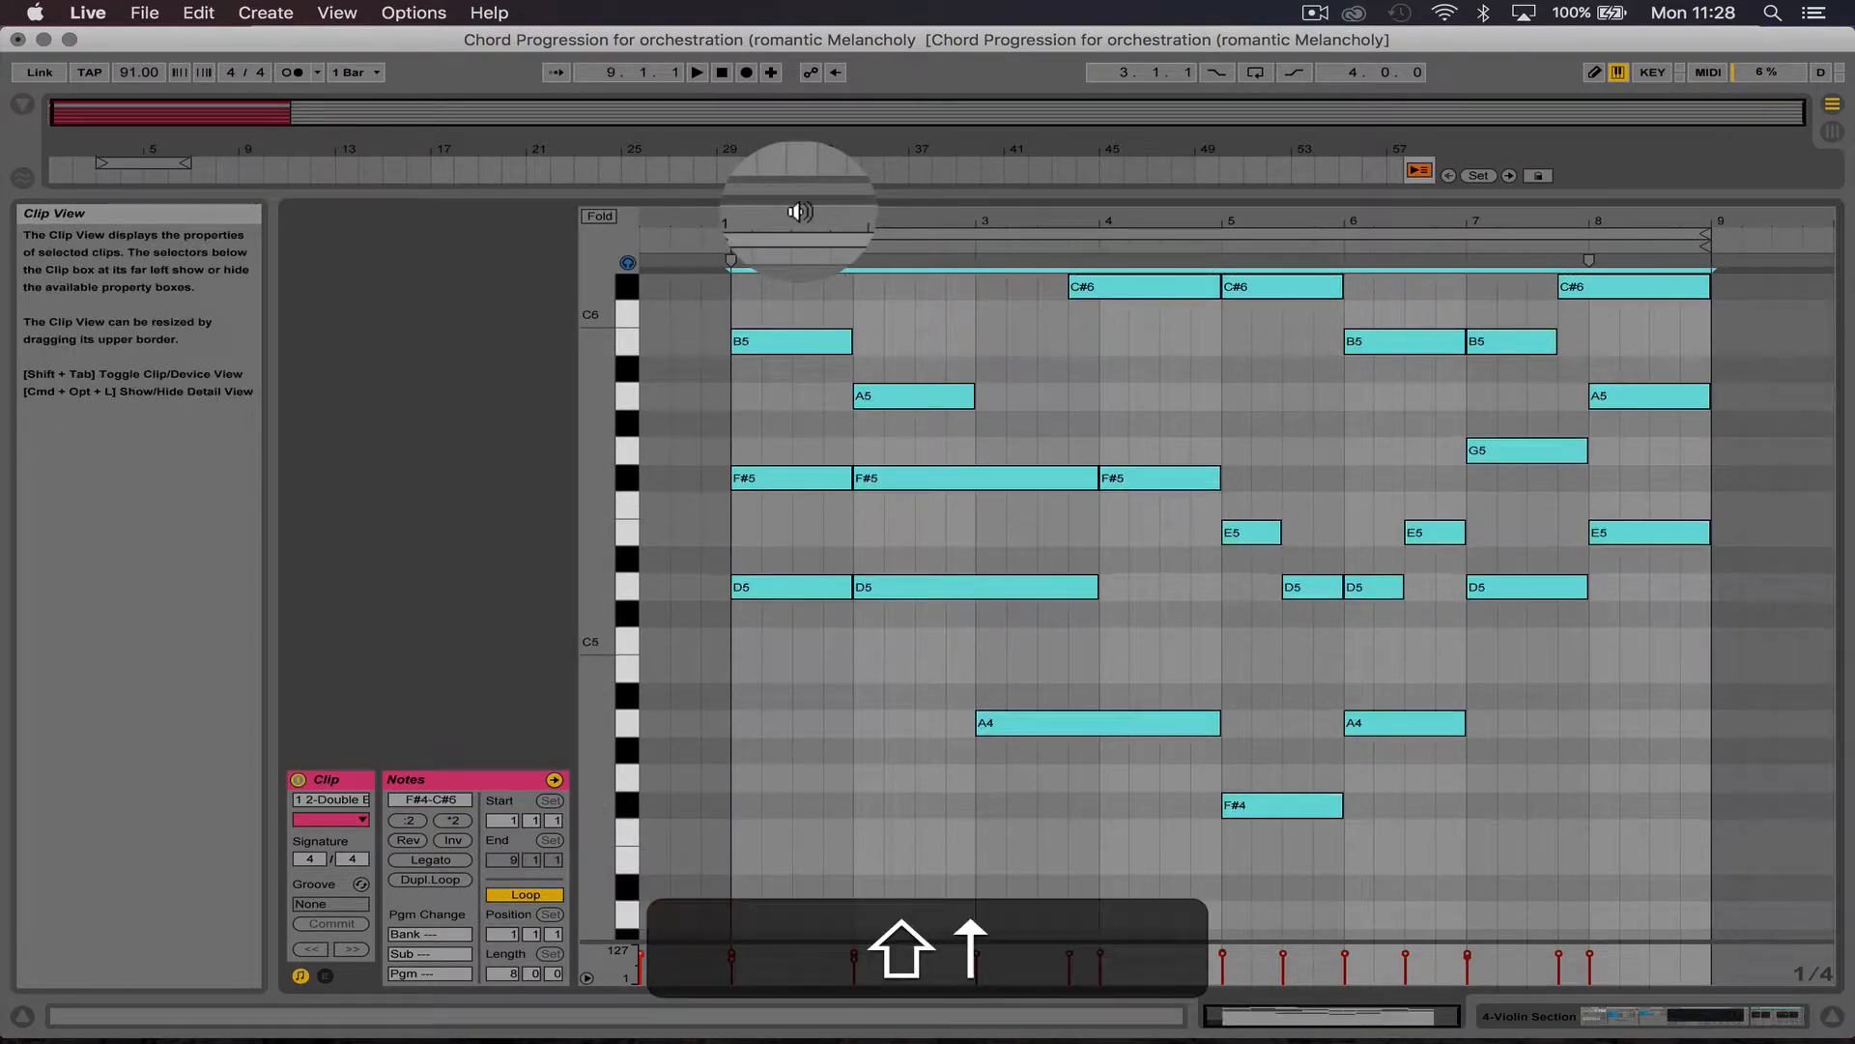
mouse_move(633, 293)
left_mouse_down()
mouse_move(630, 346)
mouse_move(628, 317)
left_mouse_up()
left_click_drag(1681, 831, 773, 242)
key("shift+Down")
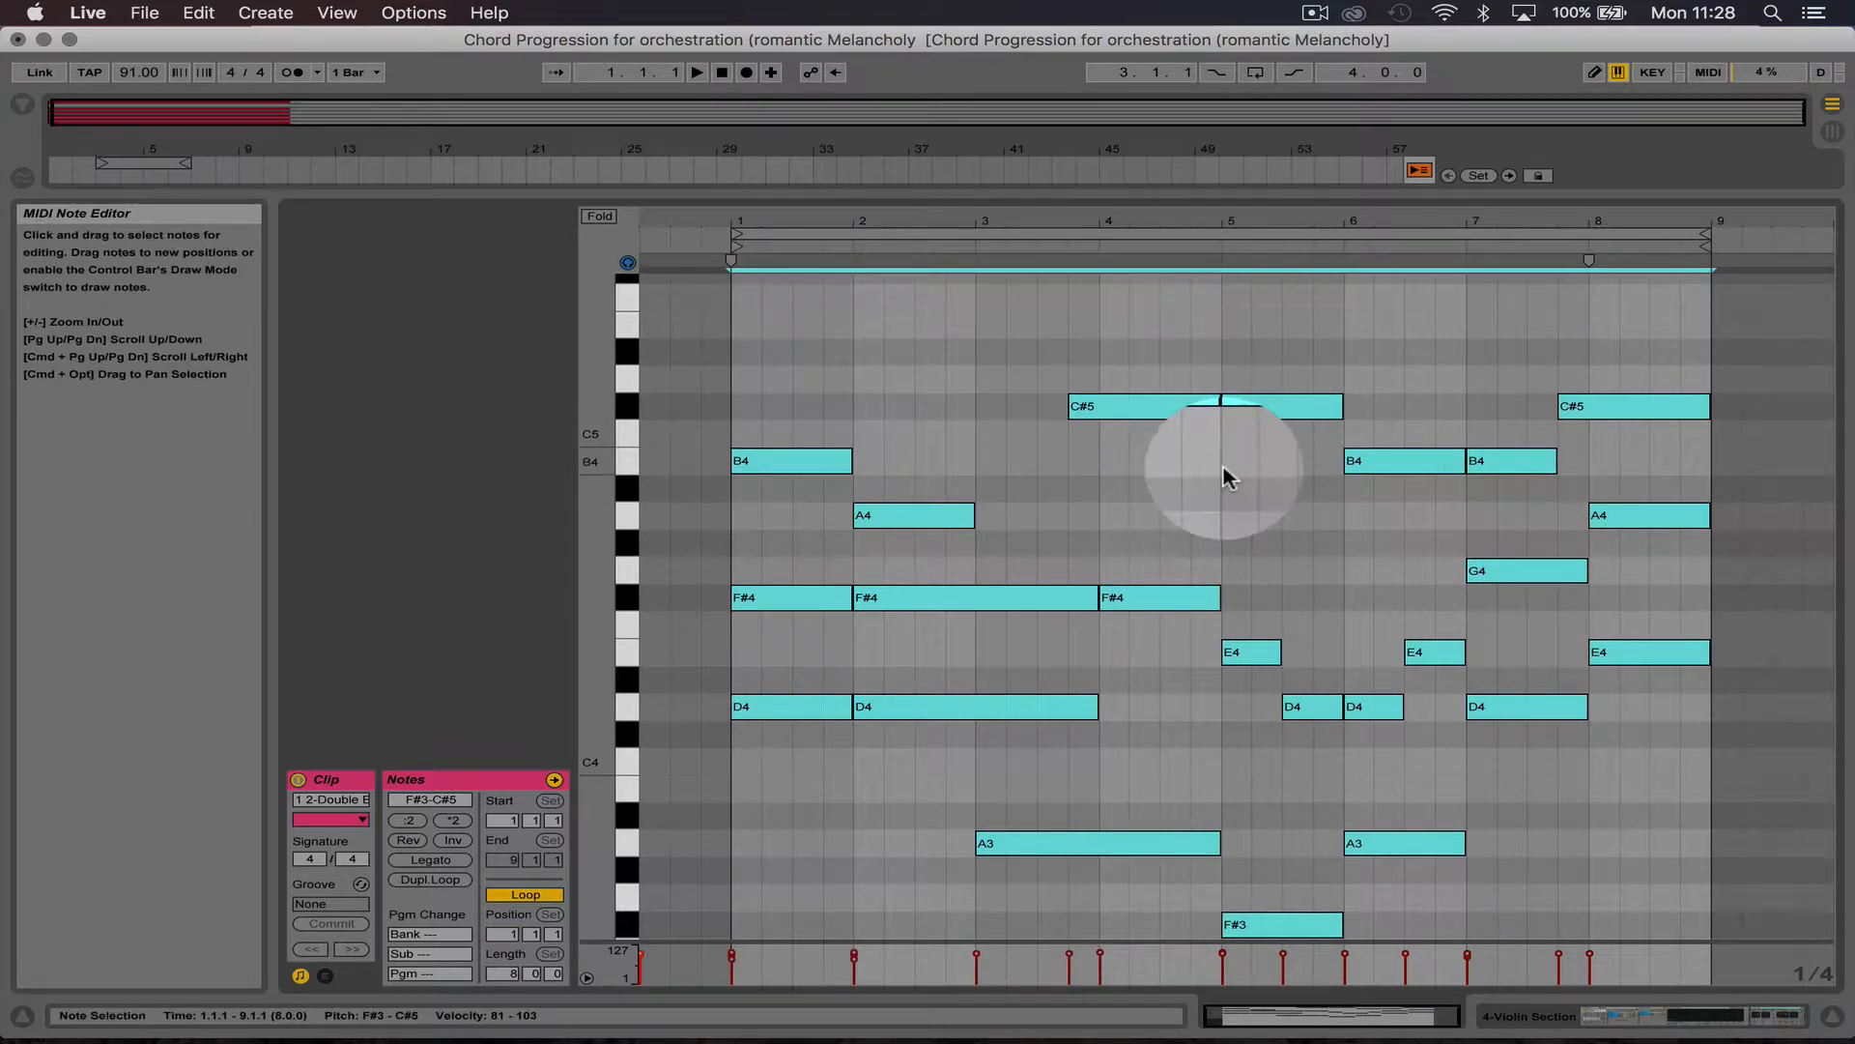
Step: Deactivate the 4 Violin Section's notes in bars 1 to 8, keeping only one line of F#4, D4, E4, G4 and A4 notes active
scroll(1226, 476, "down", 4)
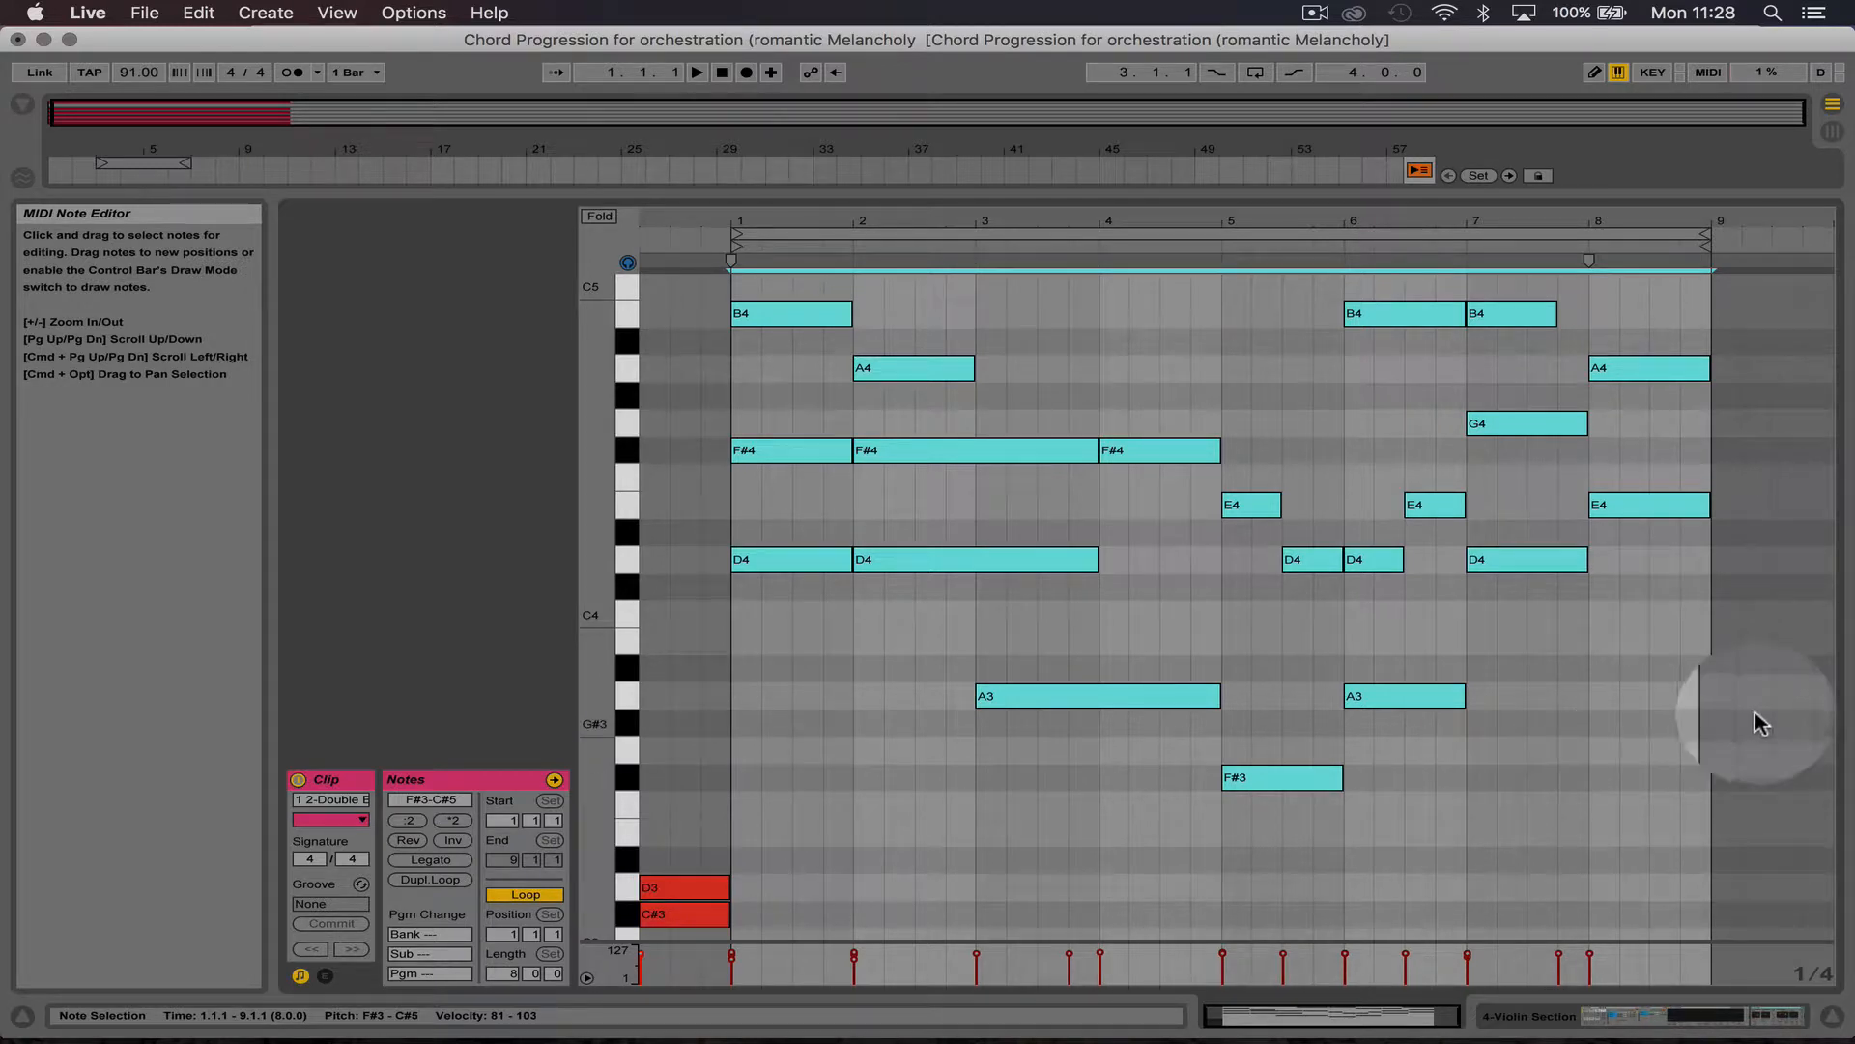
key("0")
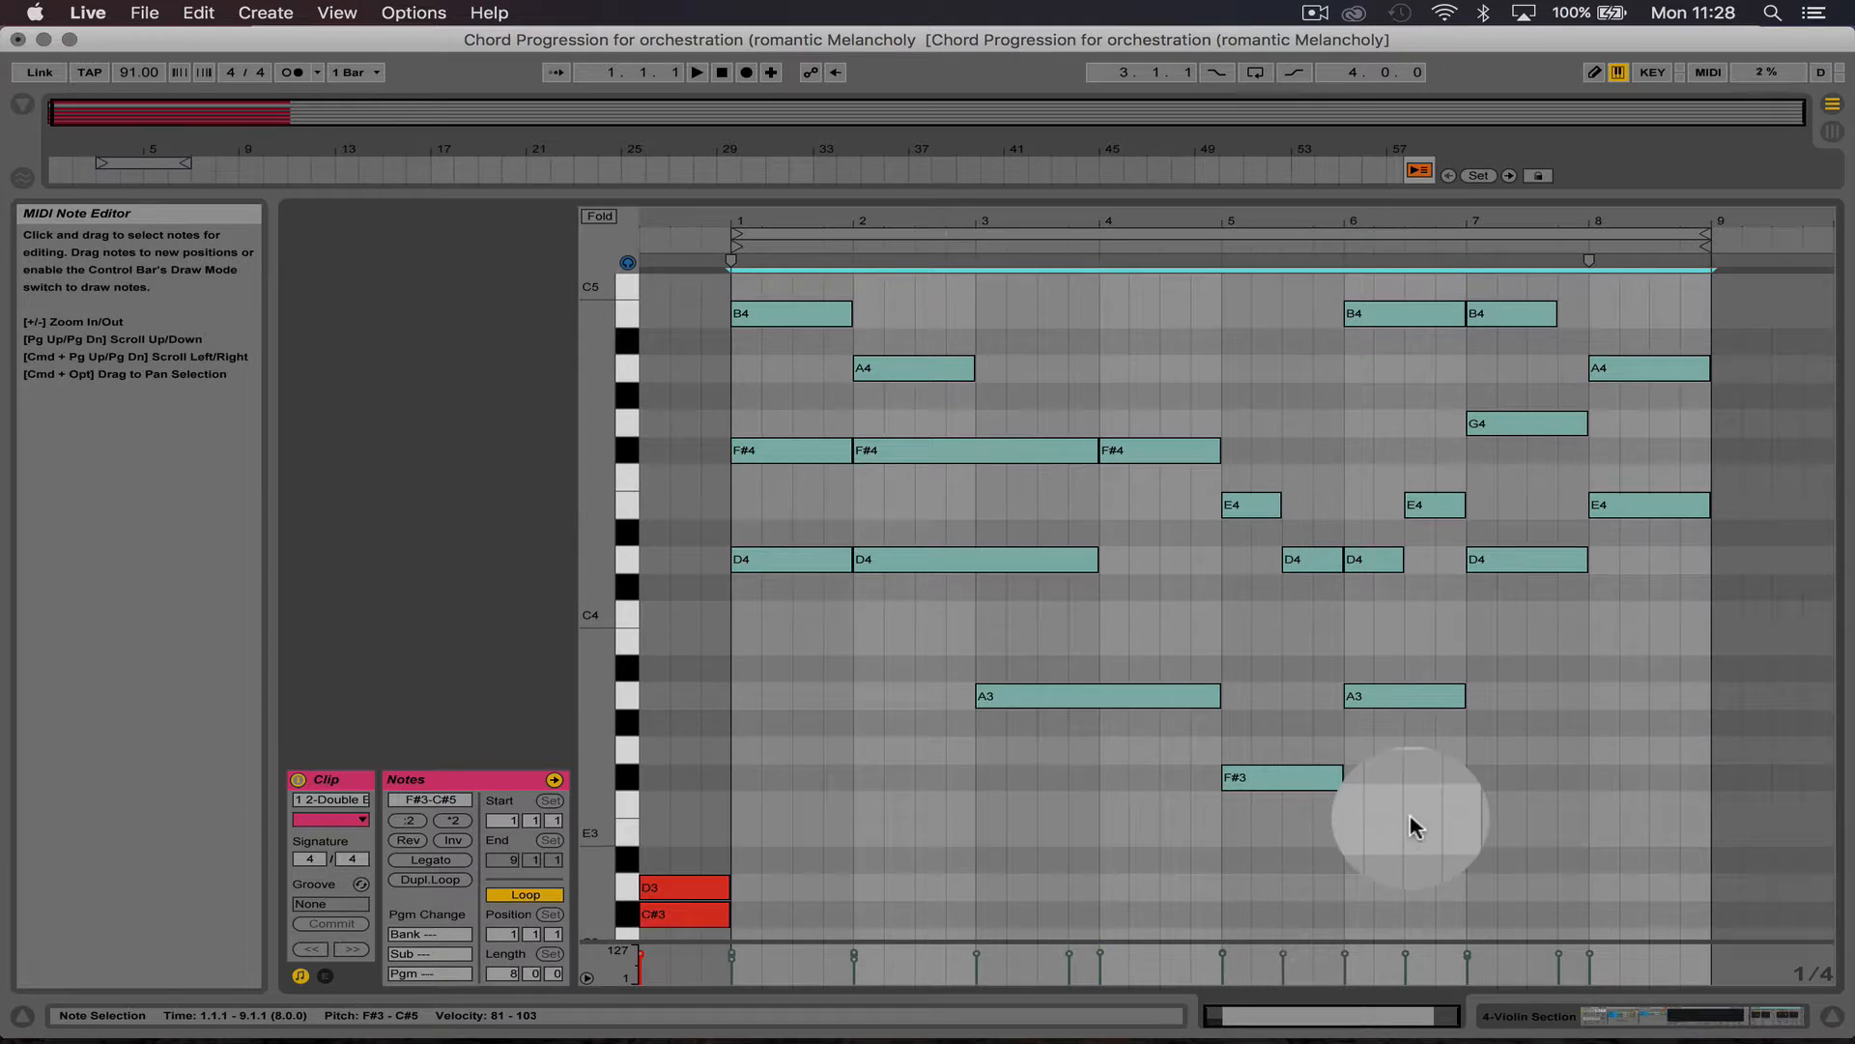
left_click_drag(1411, 821, 766, 622)
left_click_drag(943, 652, 804, 533)
key("0")
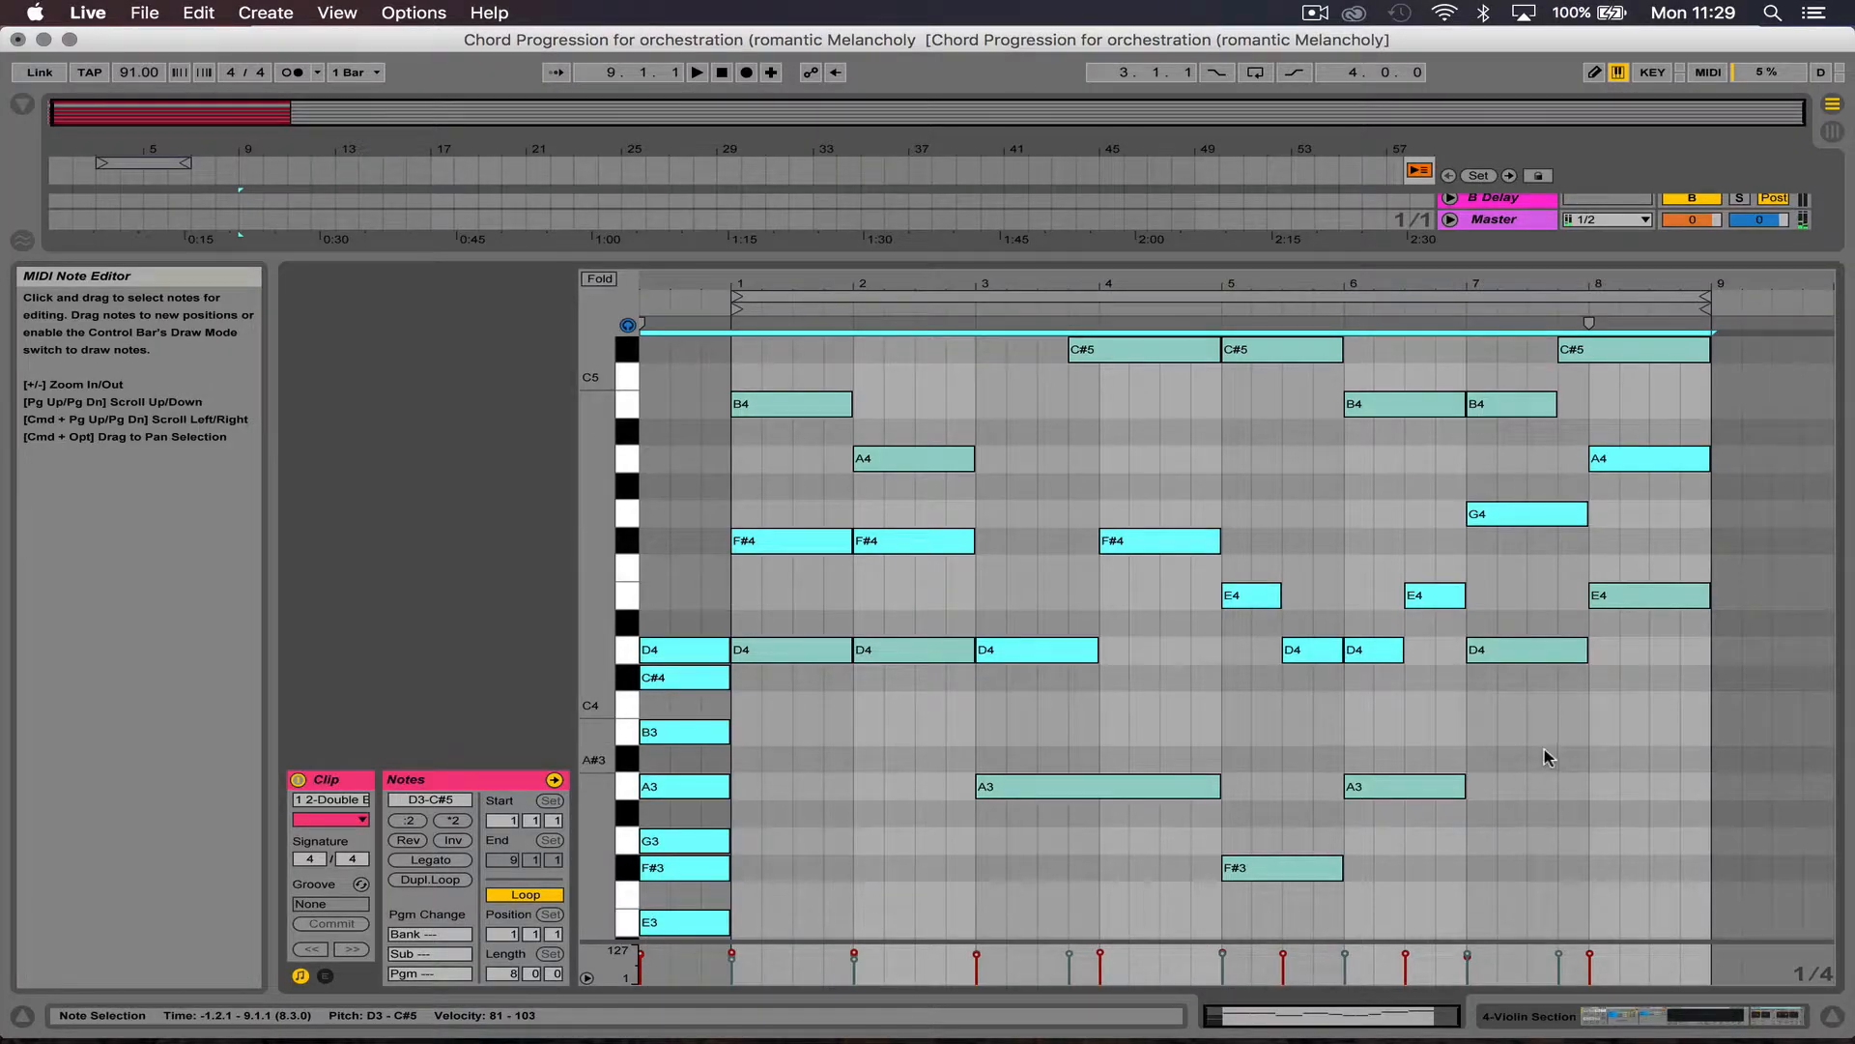
left_click(1547, 757)
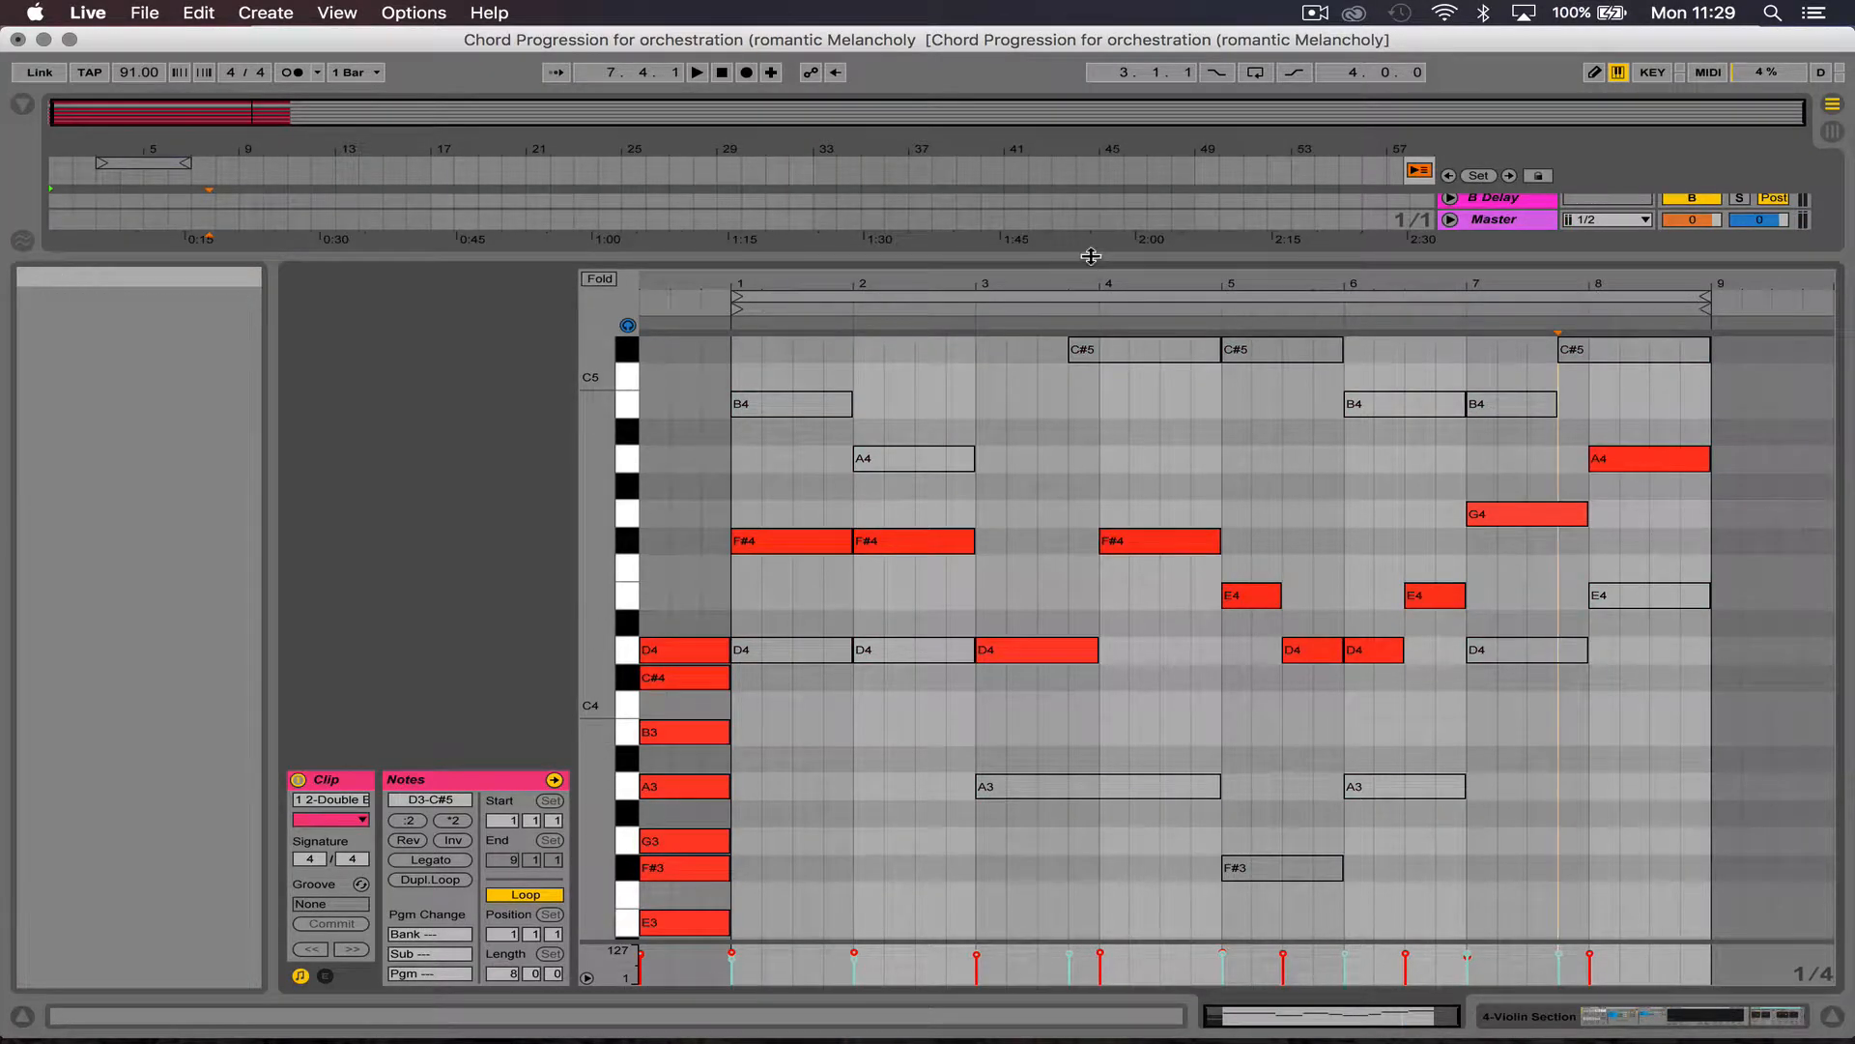
Step: Open the 3 Violin Section clip, transpose its bar 1 to 8 notes up one octave and audition C#4
left_click_drag(1091, 256, 1089, 548)
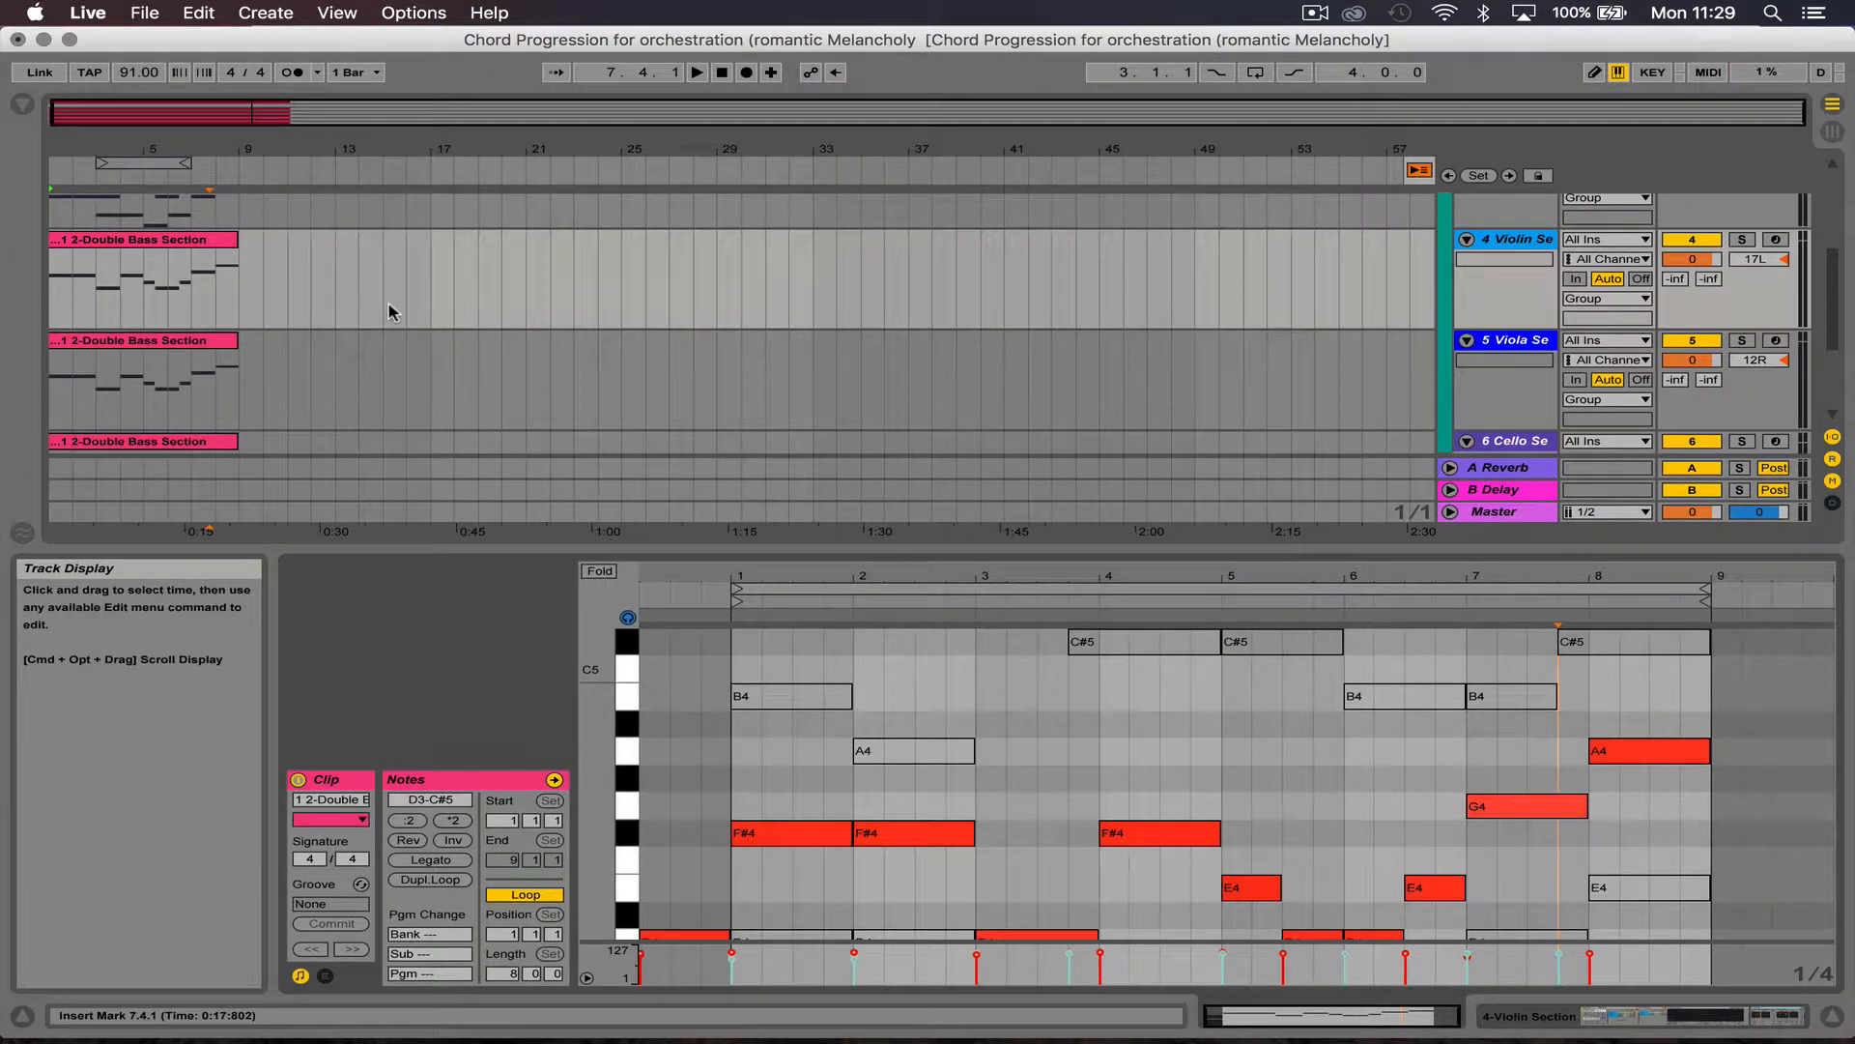
scroll(390, 311, "up", 3)
left_click(206, 233)
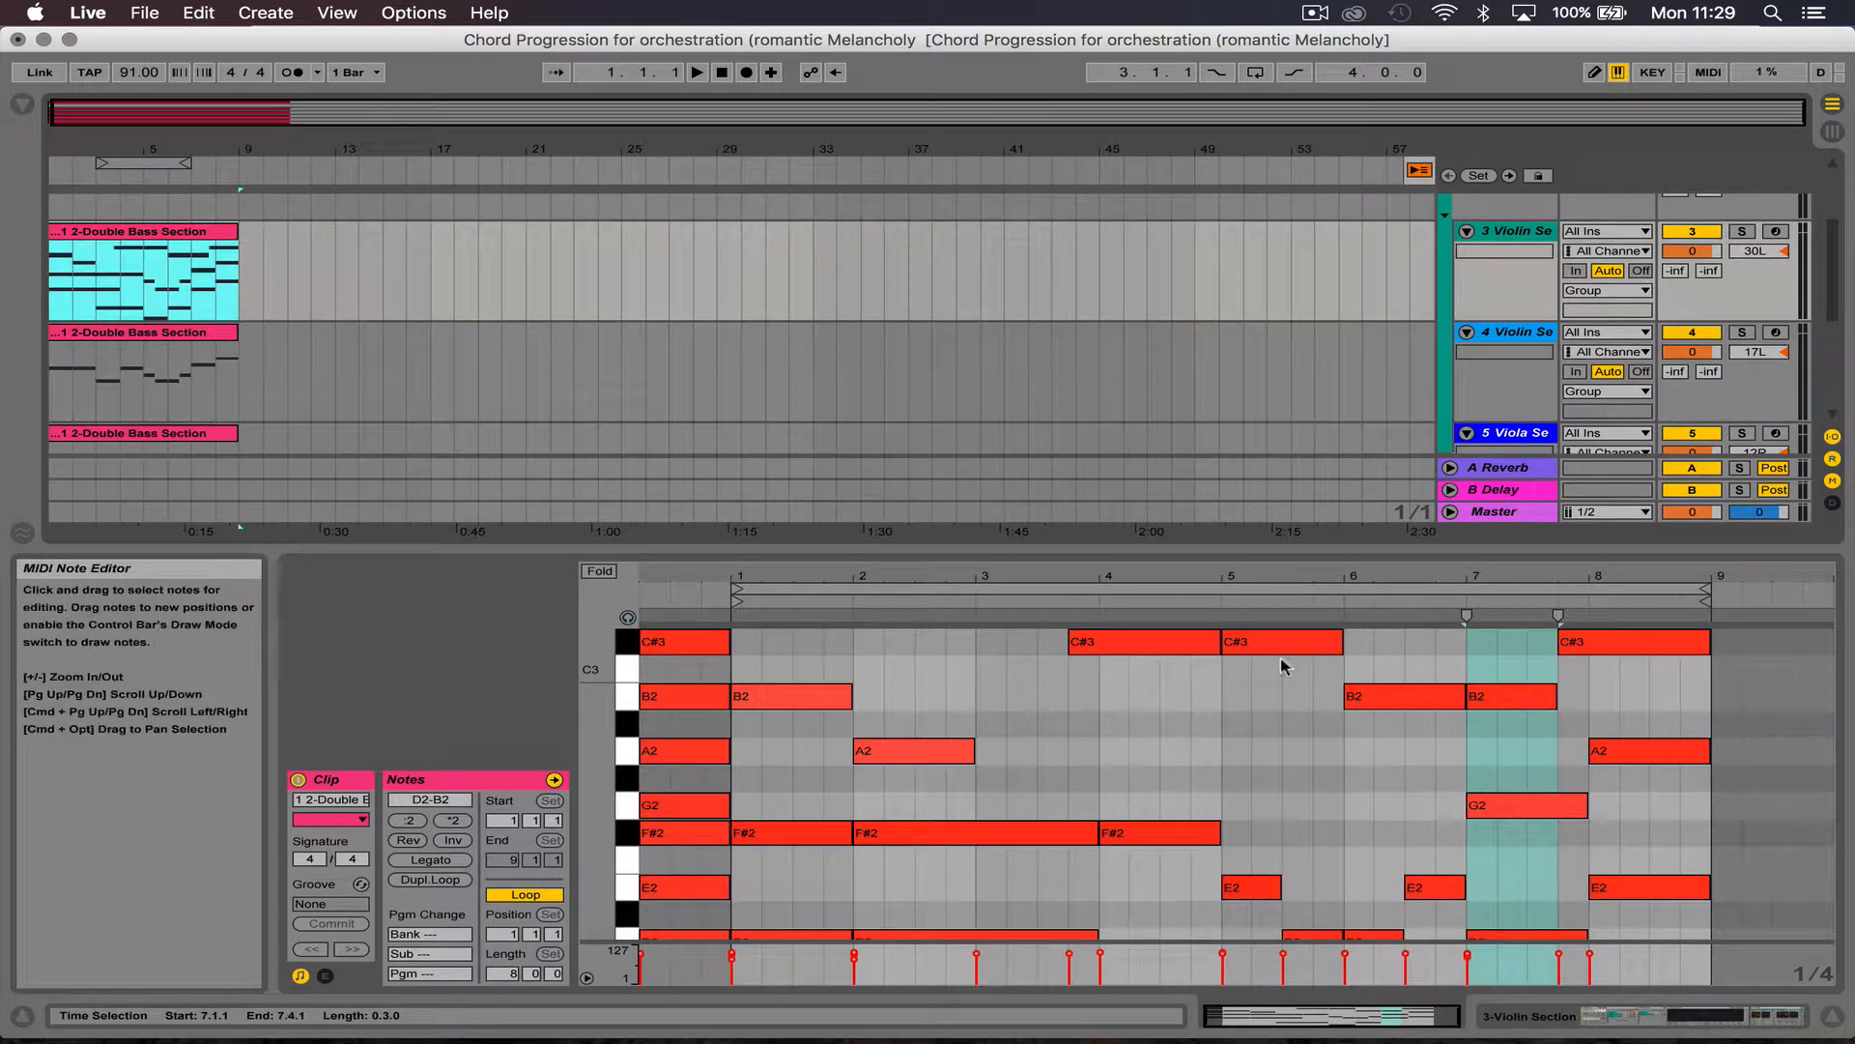
left_click_drag(1223, 546, 1217, 135)
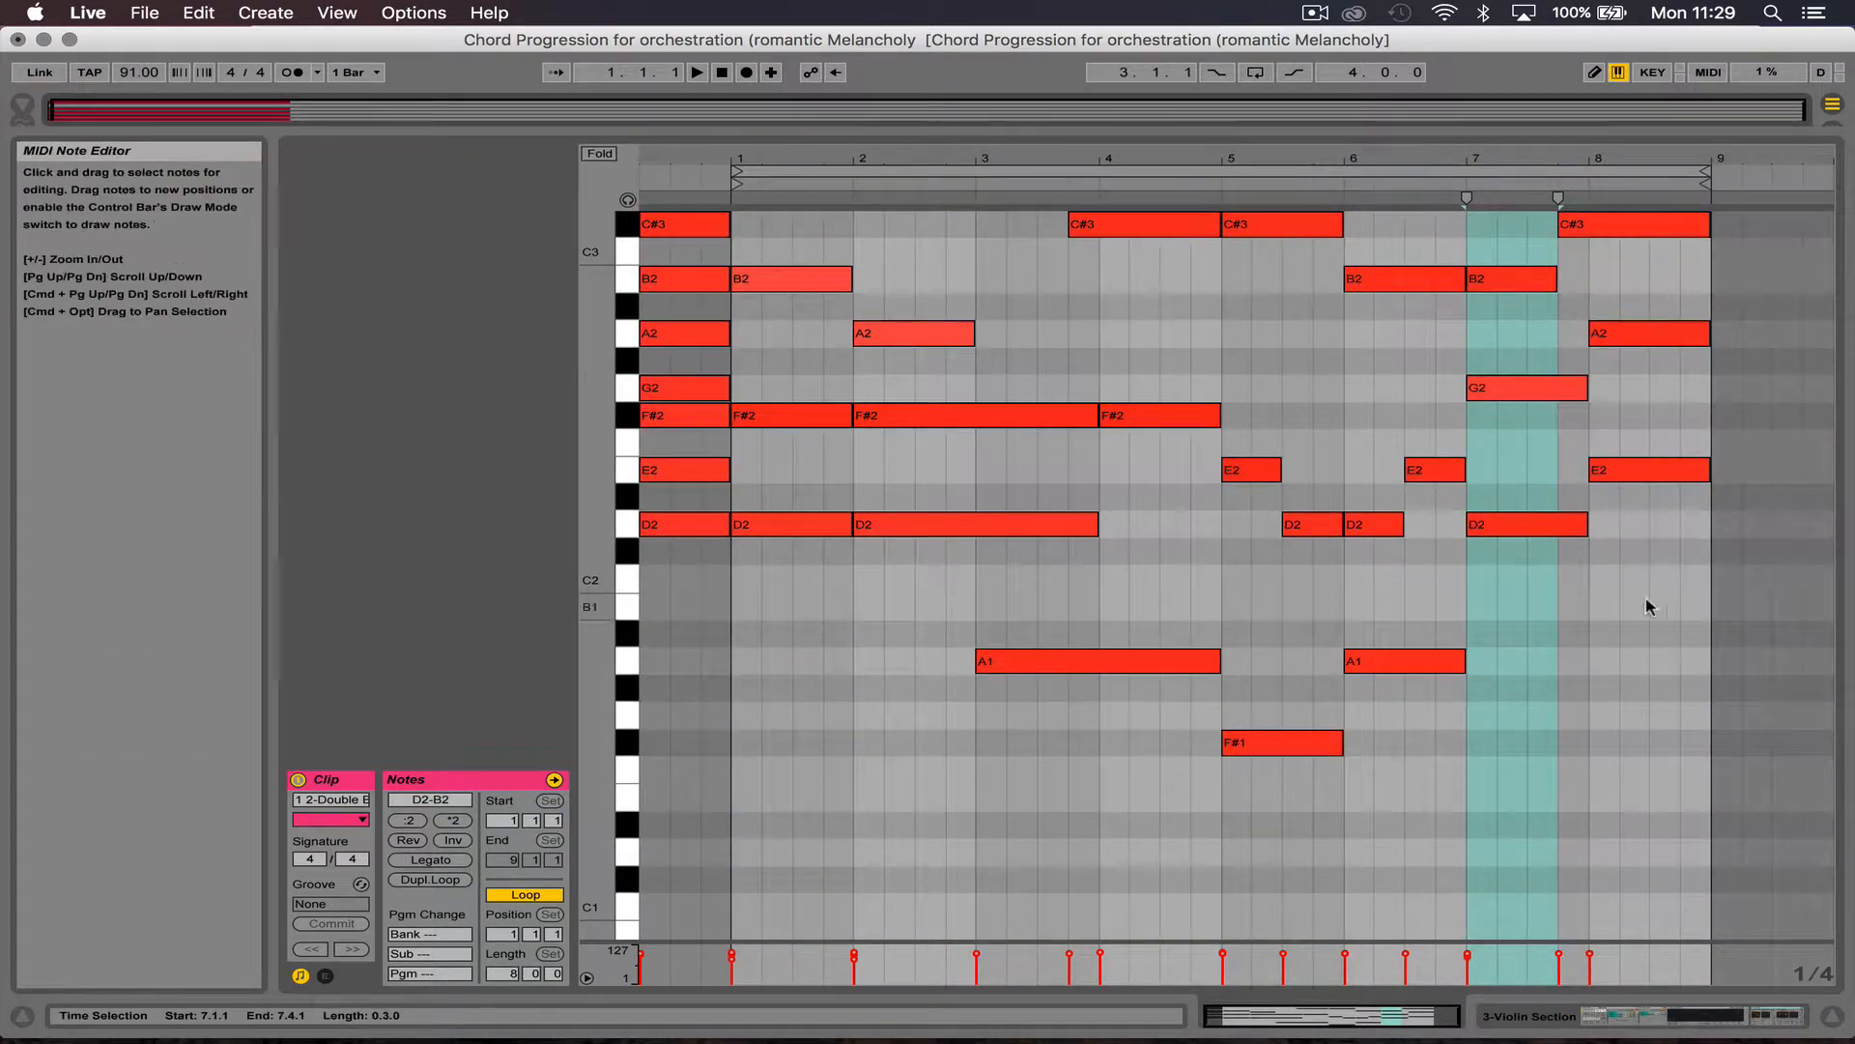
left_click_drag(1701, 757, 779, 12)
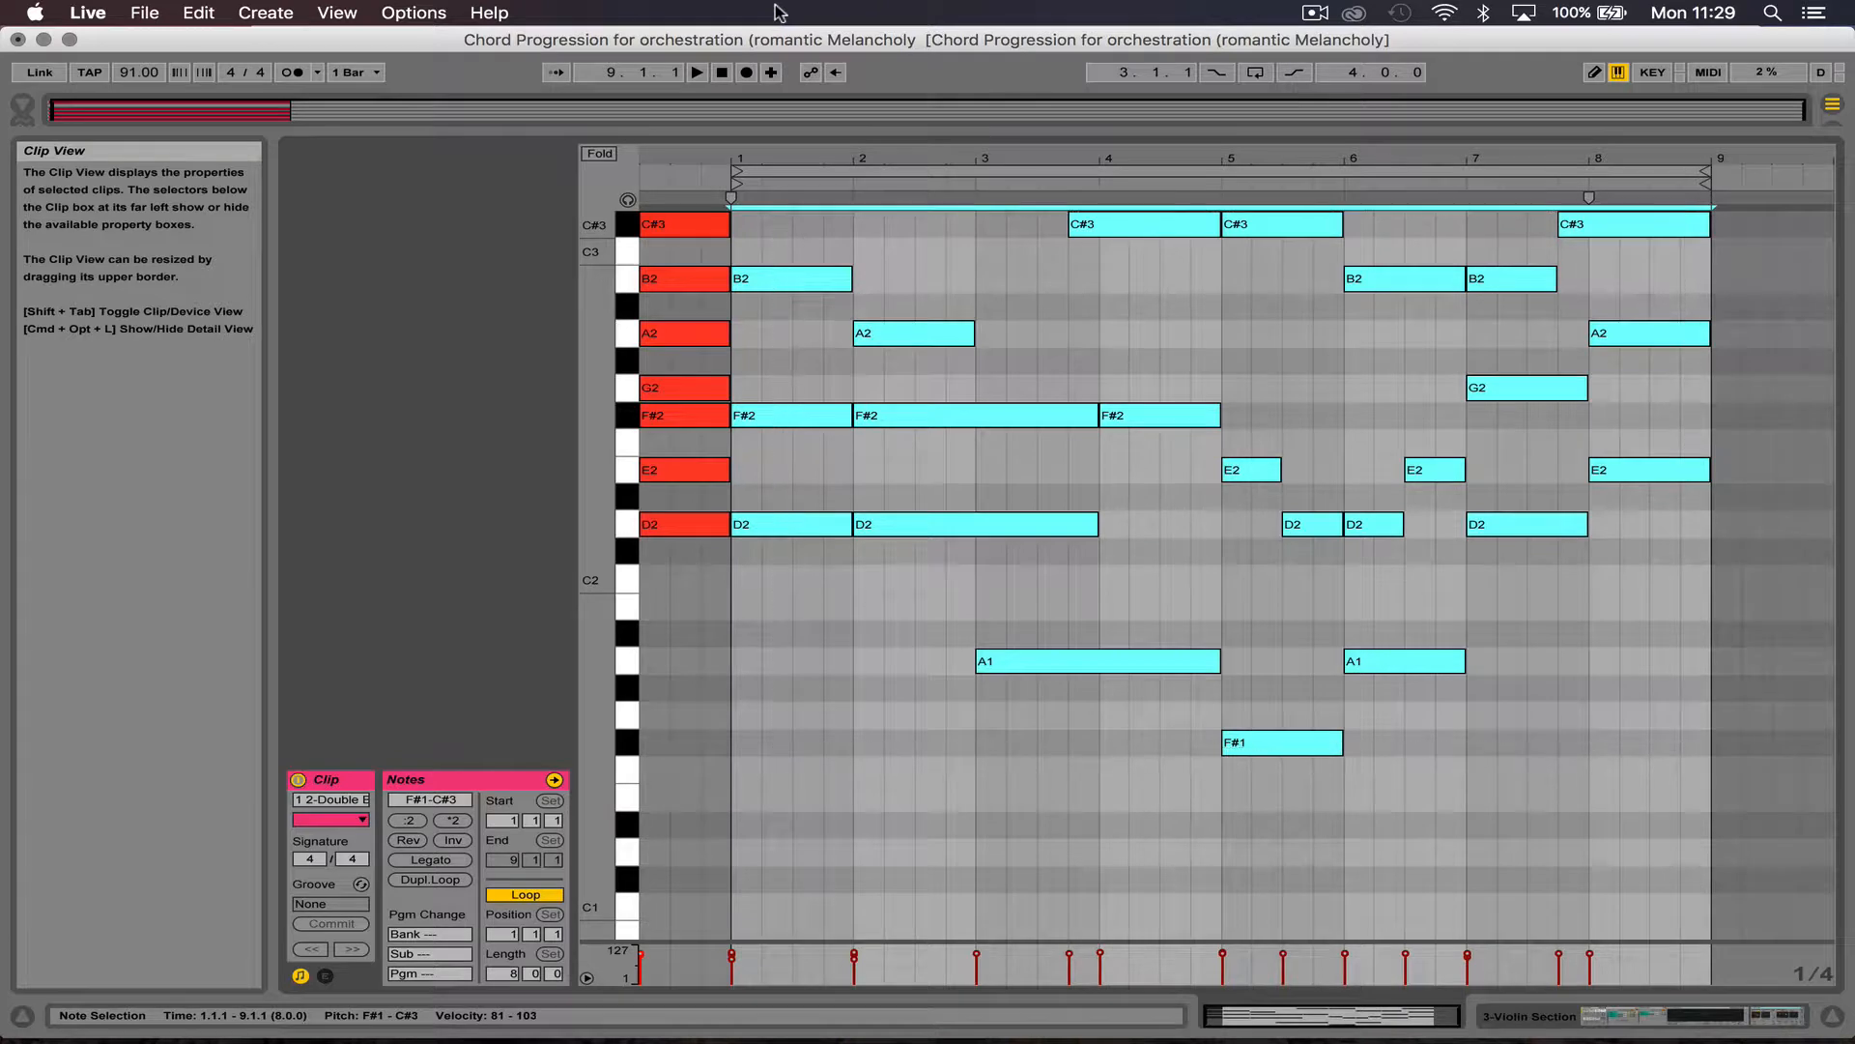
key("shift+Up")
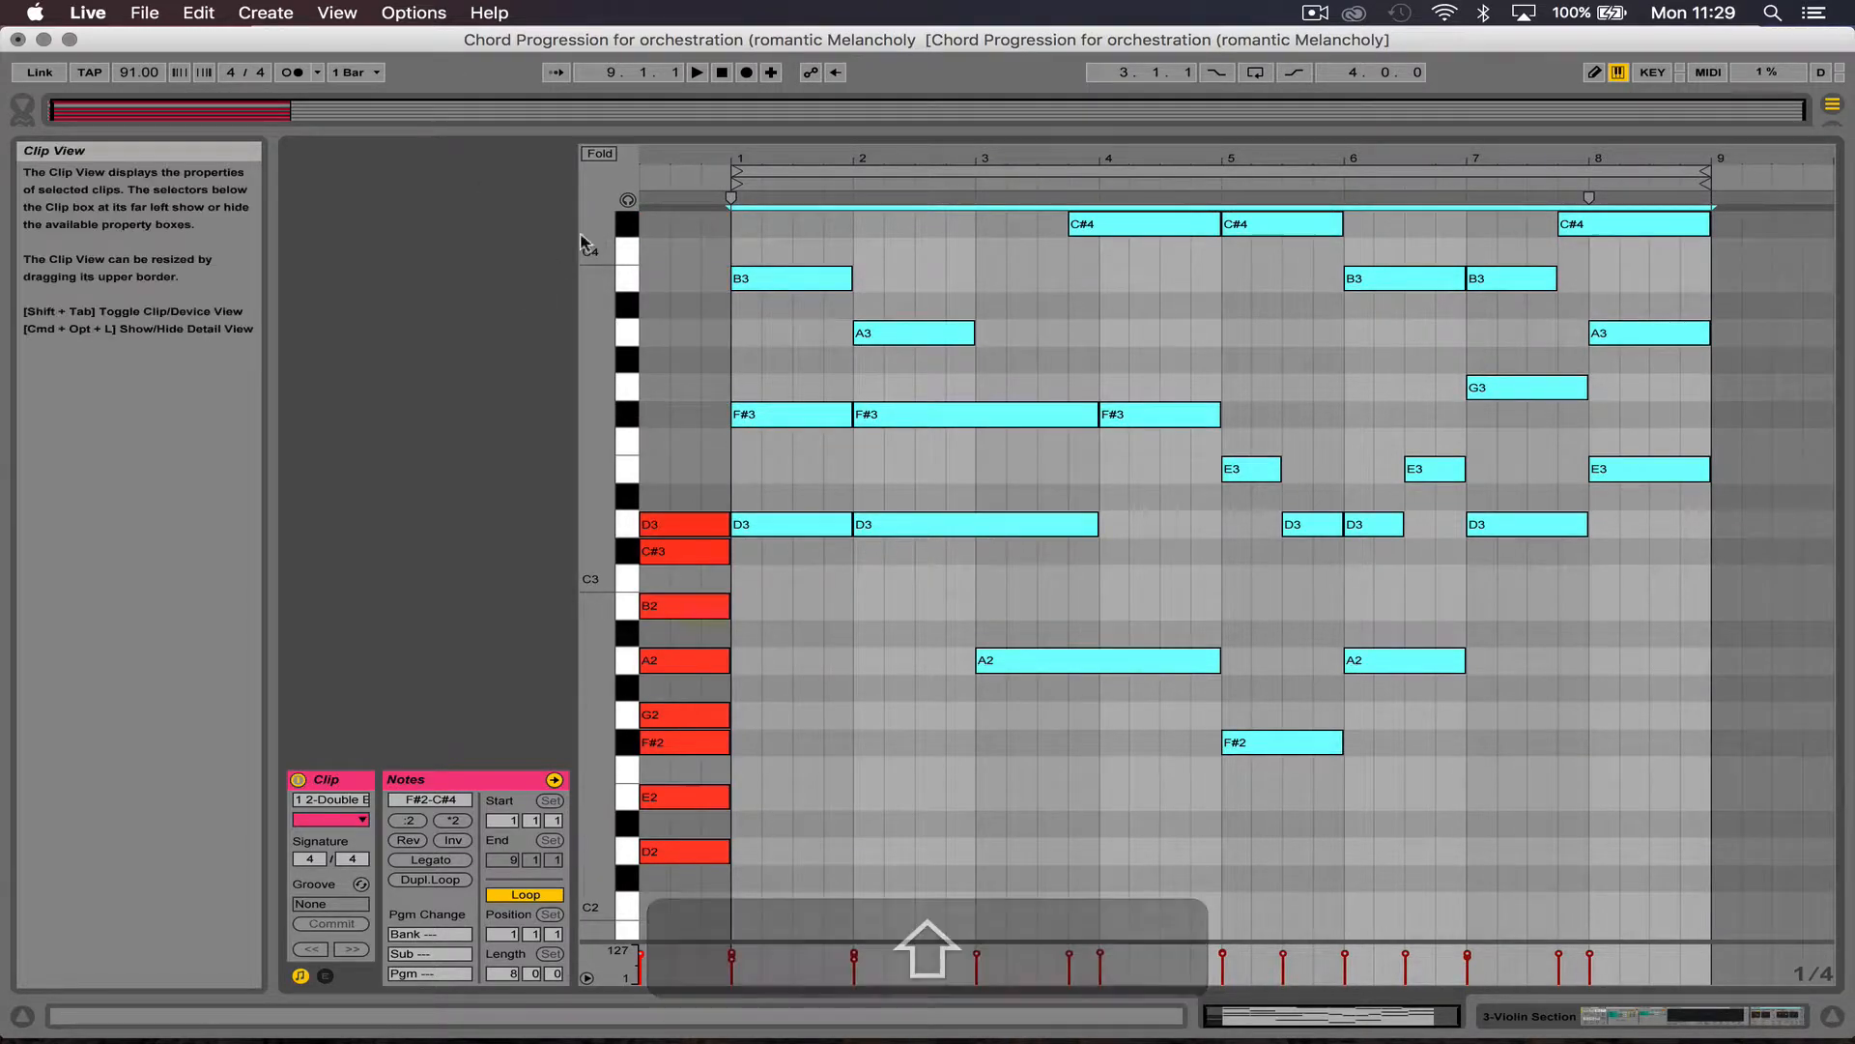
left_click(629, 199)
left_click(627, 223)
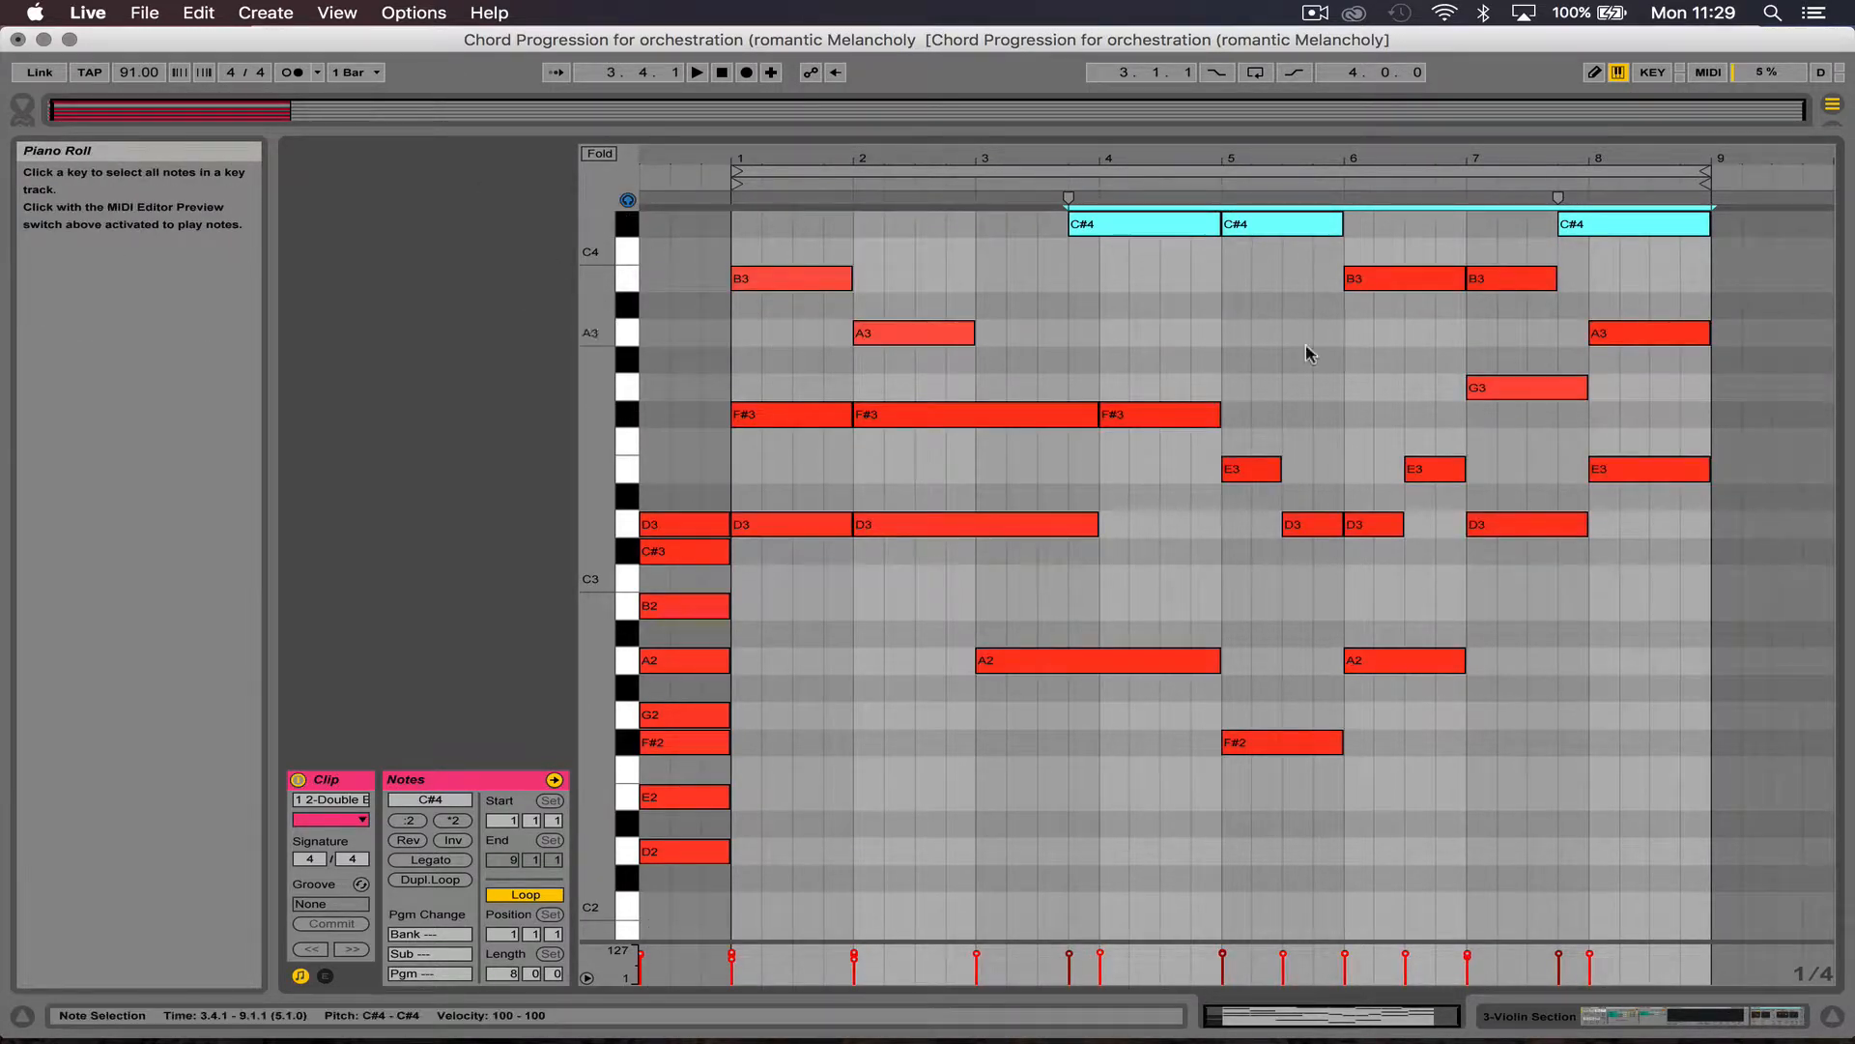
Step: Transpose every note in the 3 Violin Section clip up another octave and deactivate them all
left_click(1551, 804)
key("super+a")
key("shift+super+Up")
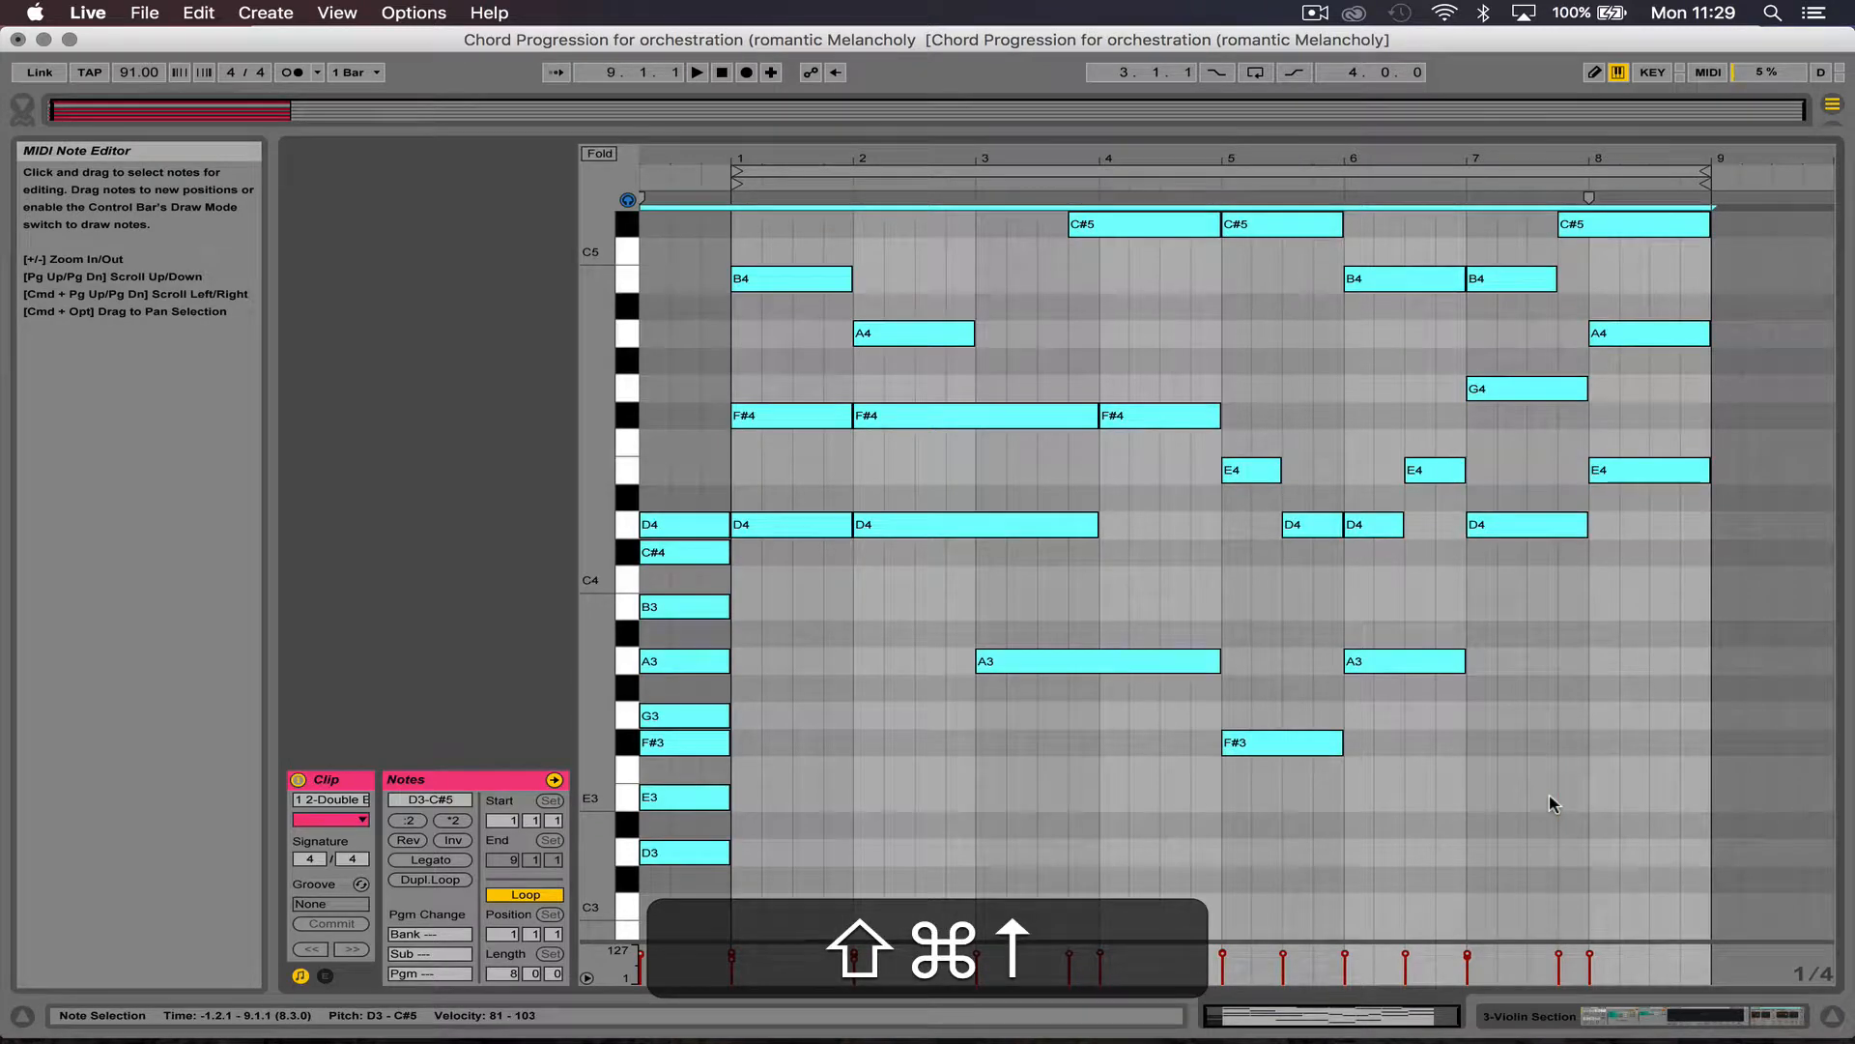
key("0")
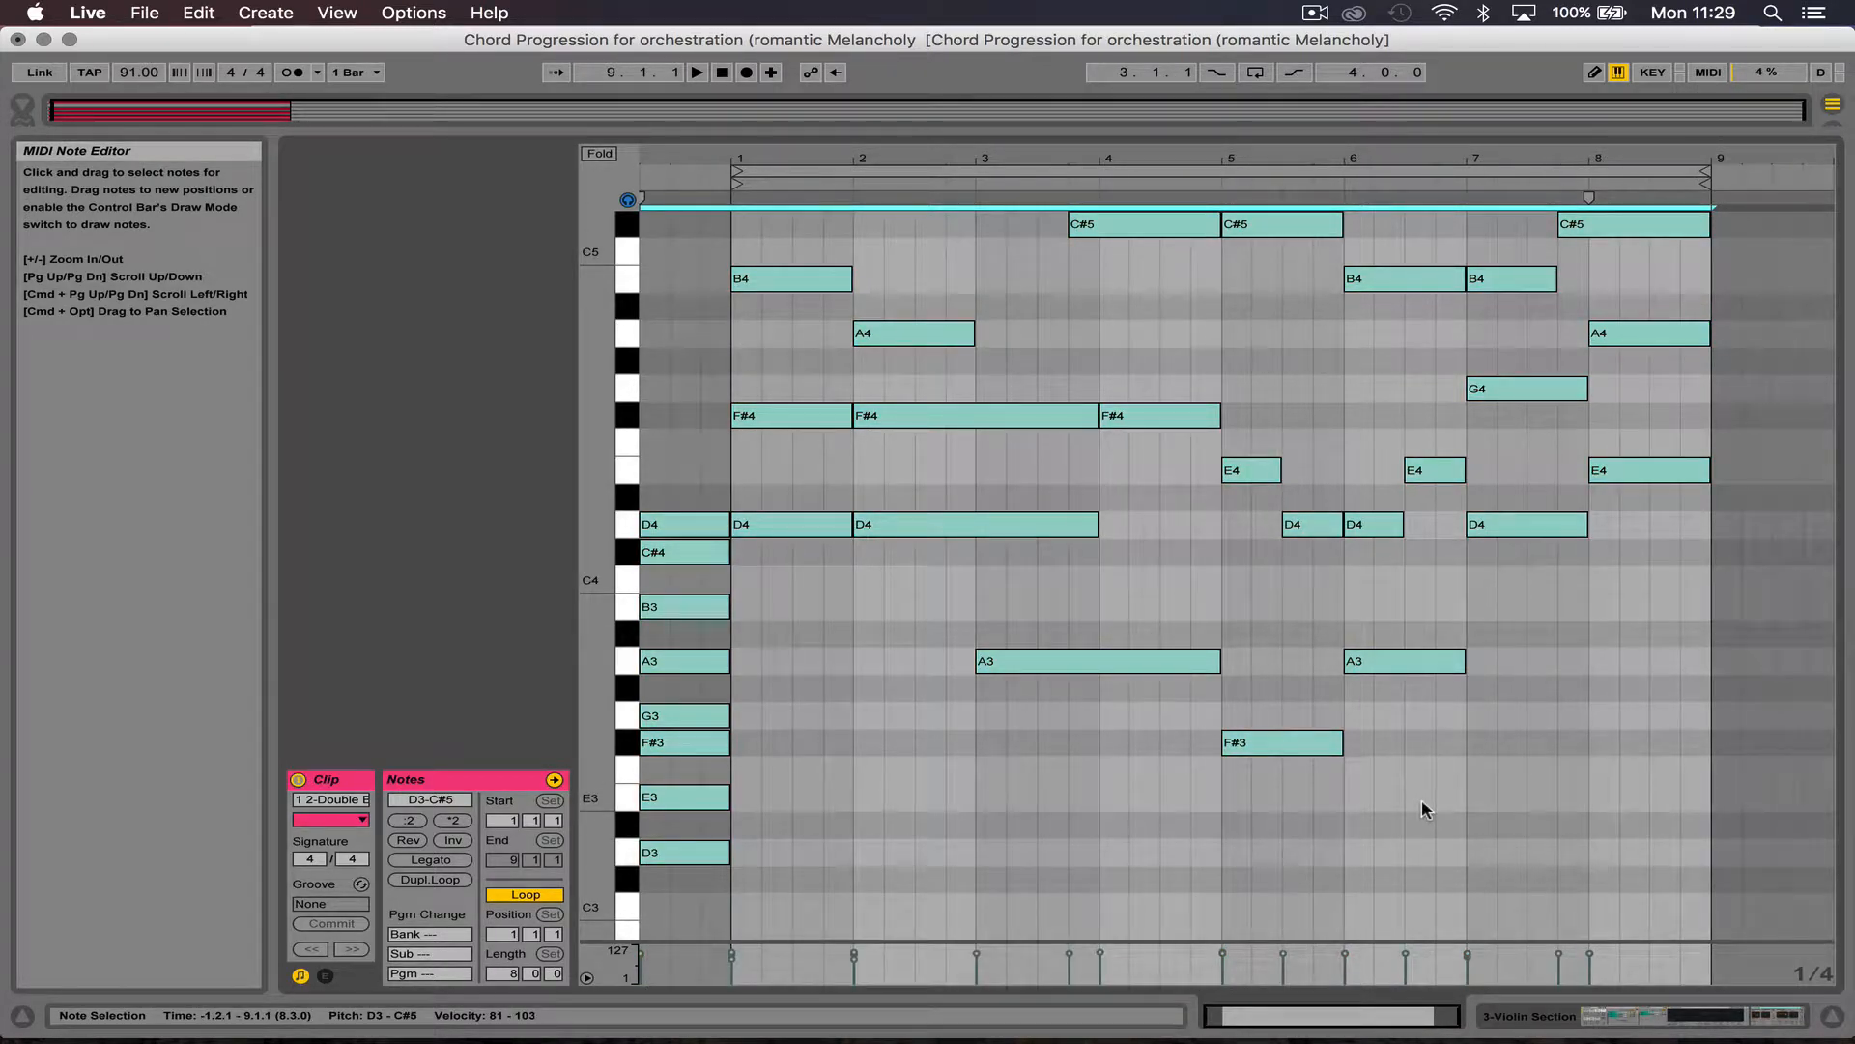
Step: Reactivate the B4 note in bar 1 and the A4 note in bar 2
left_click_drag(1423, 808, 1256, 584)
left_click_drag(757, 237, 956, 358)
key("0")
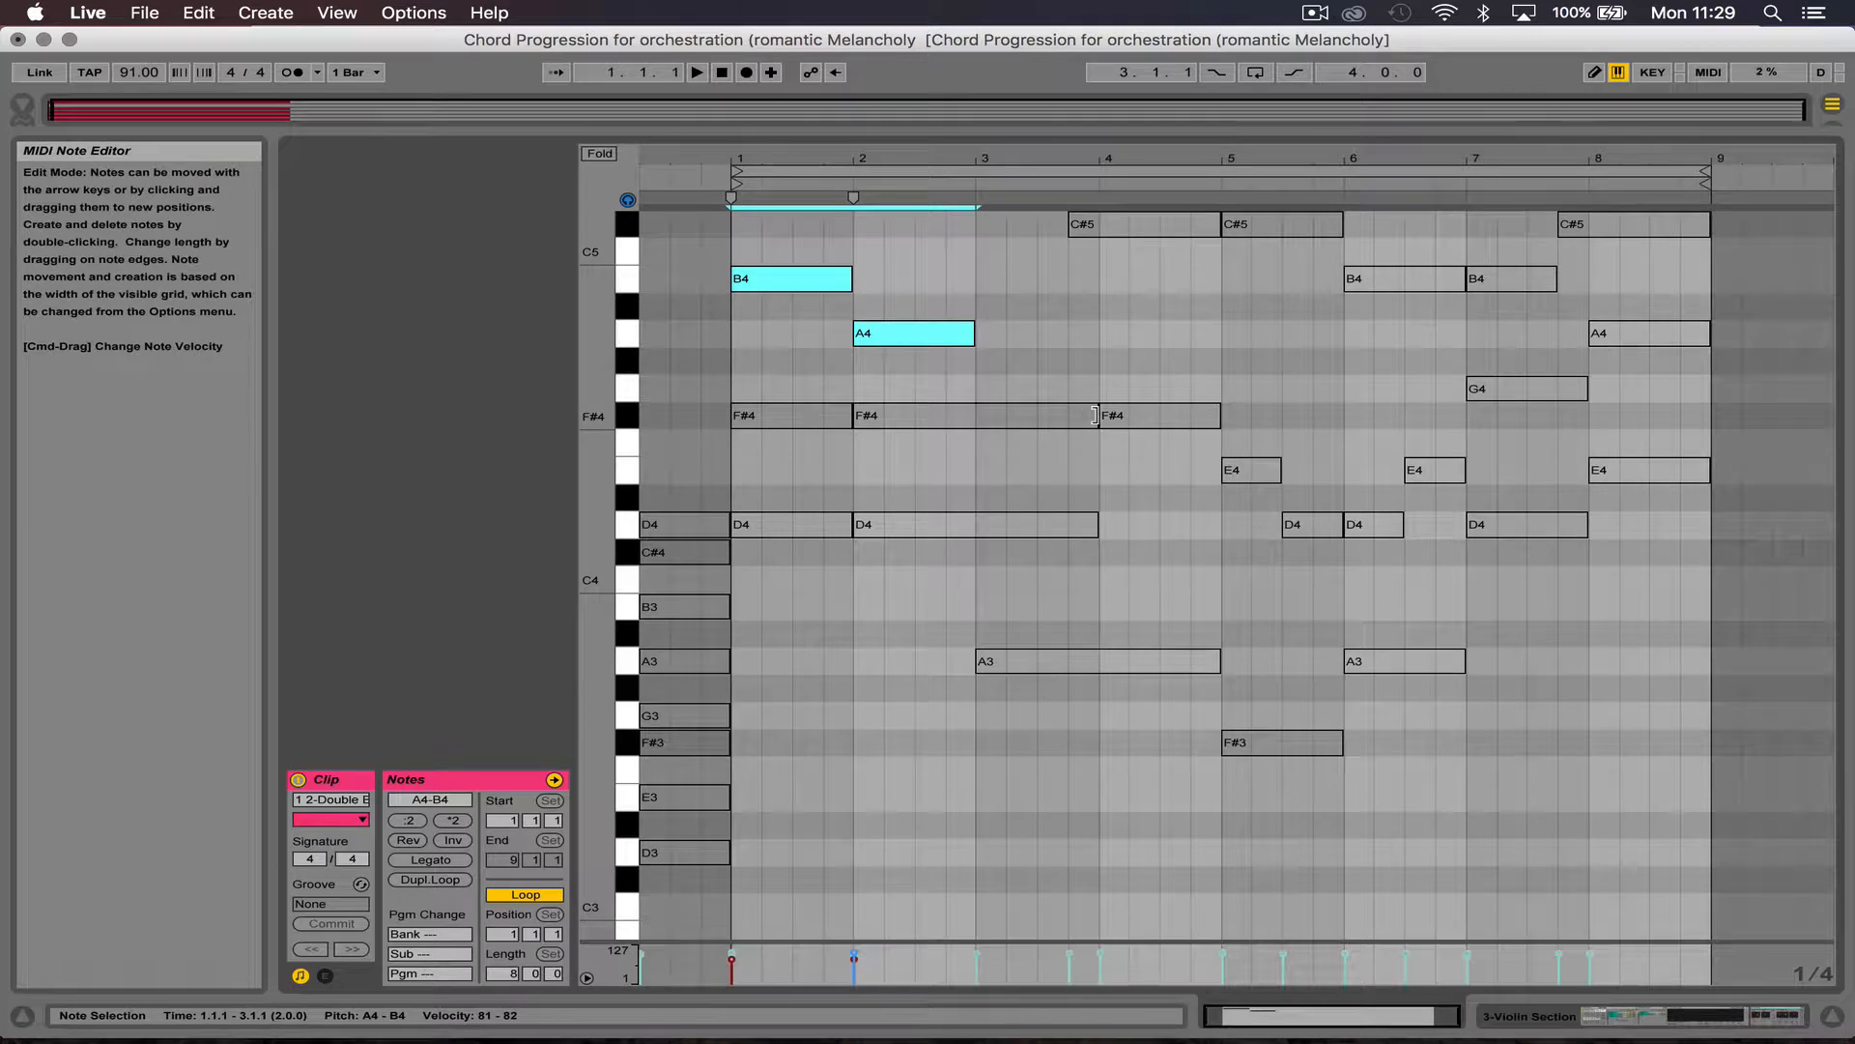
Step: Shorten the bar 2 F#4 note to one bar and duplicate it into bar 3 as an active note
left_click_drag(1096, 415, 971, 416)
key("super+d")
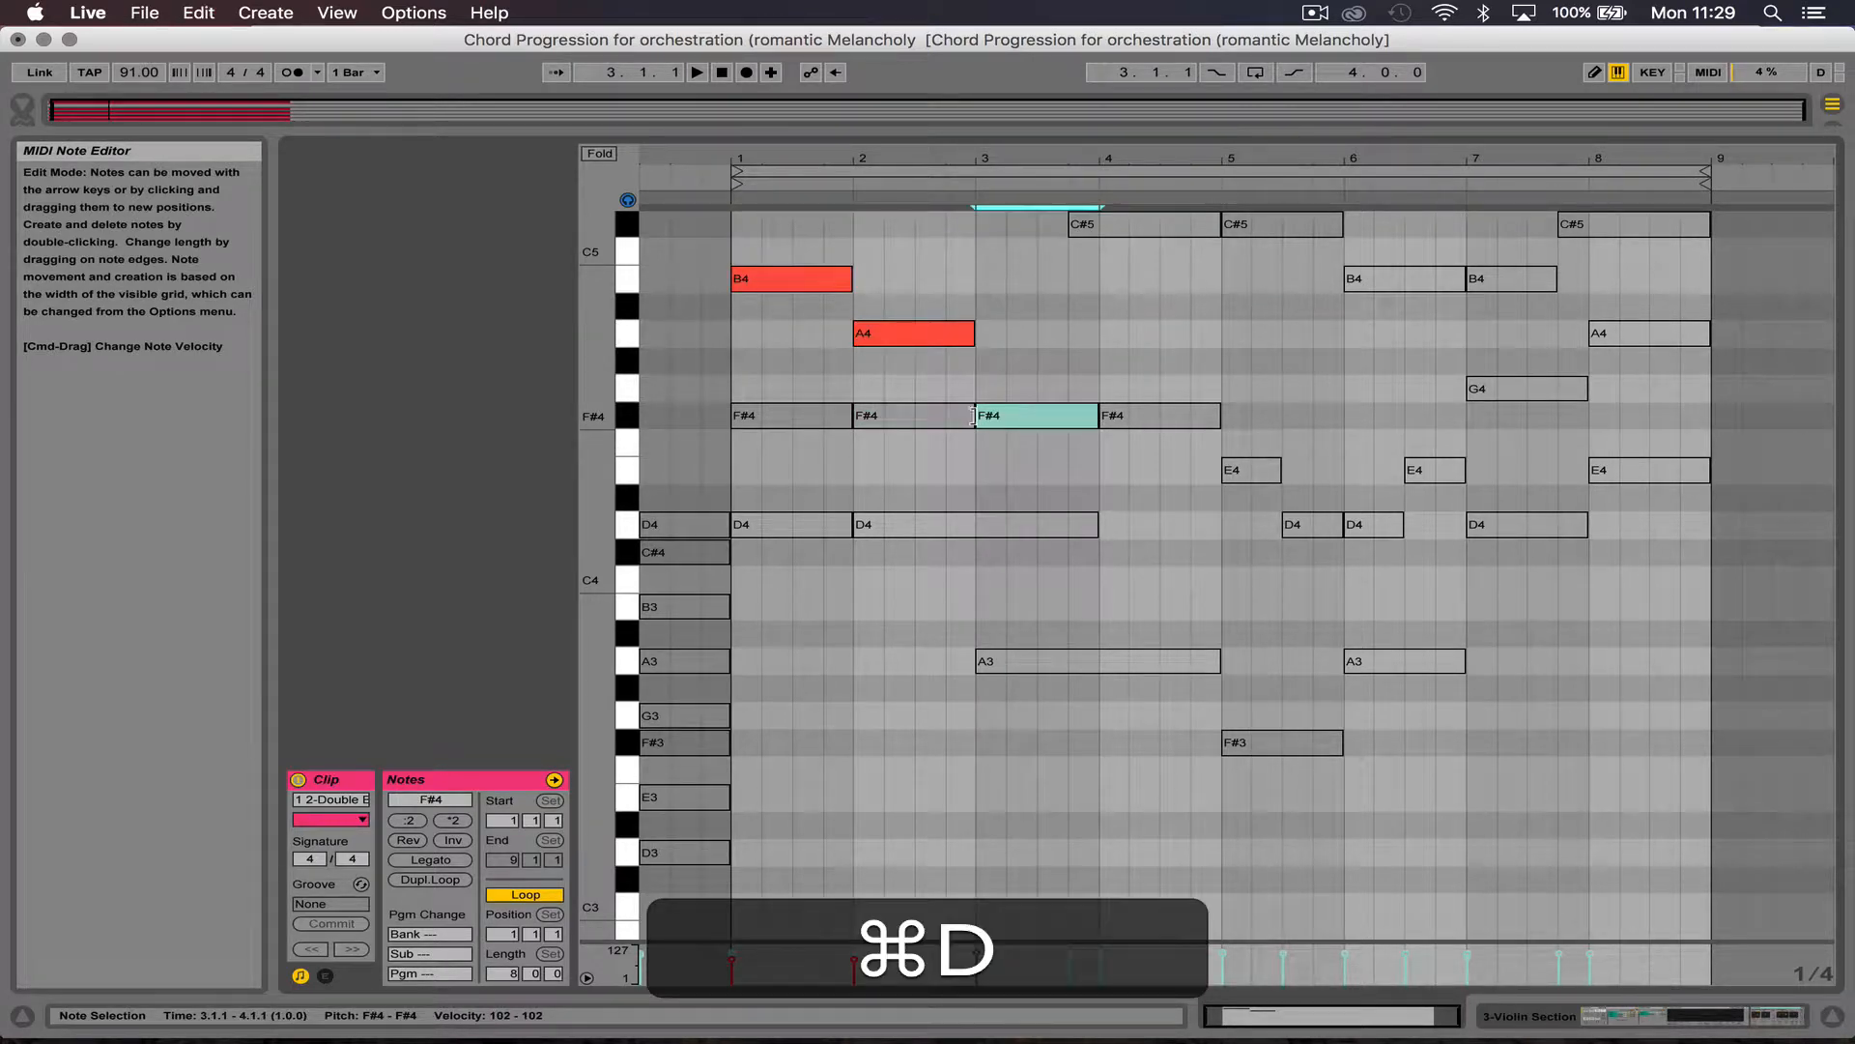
key("0")
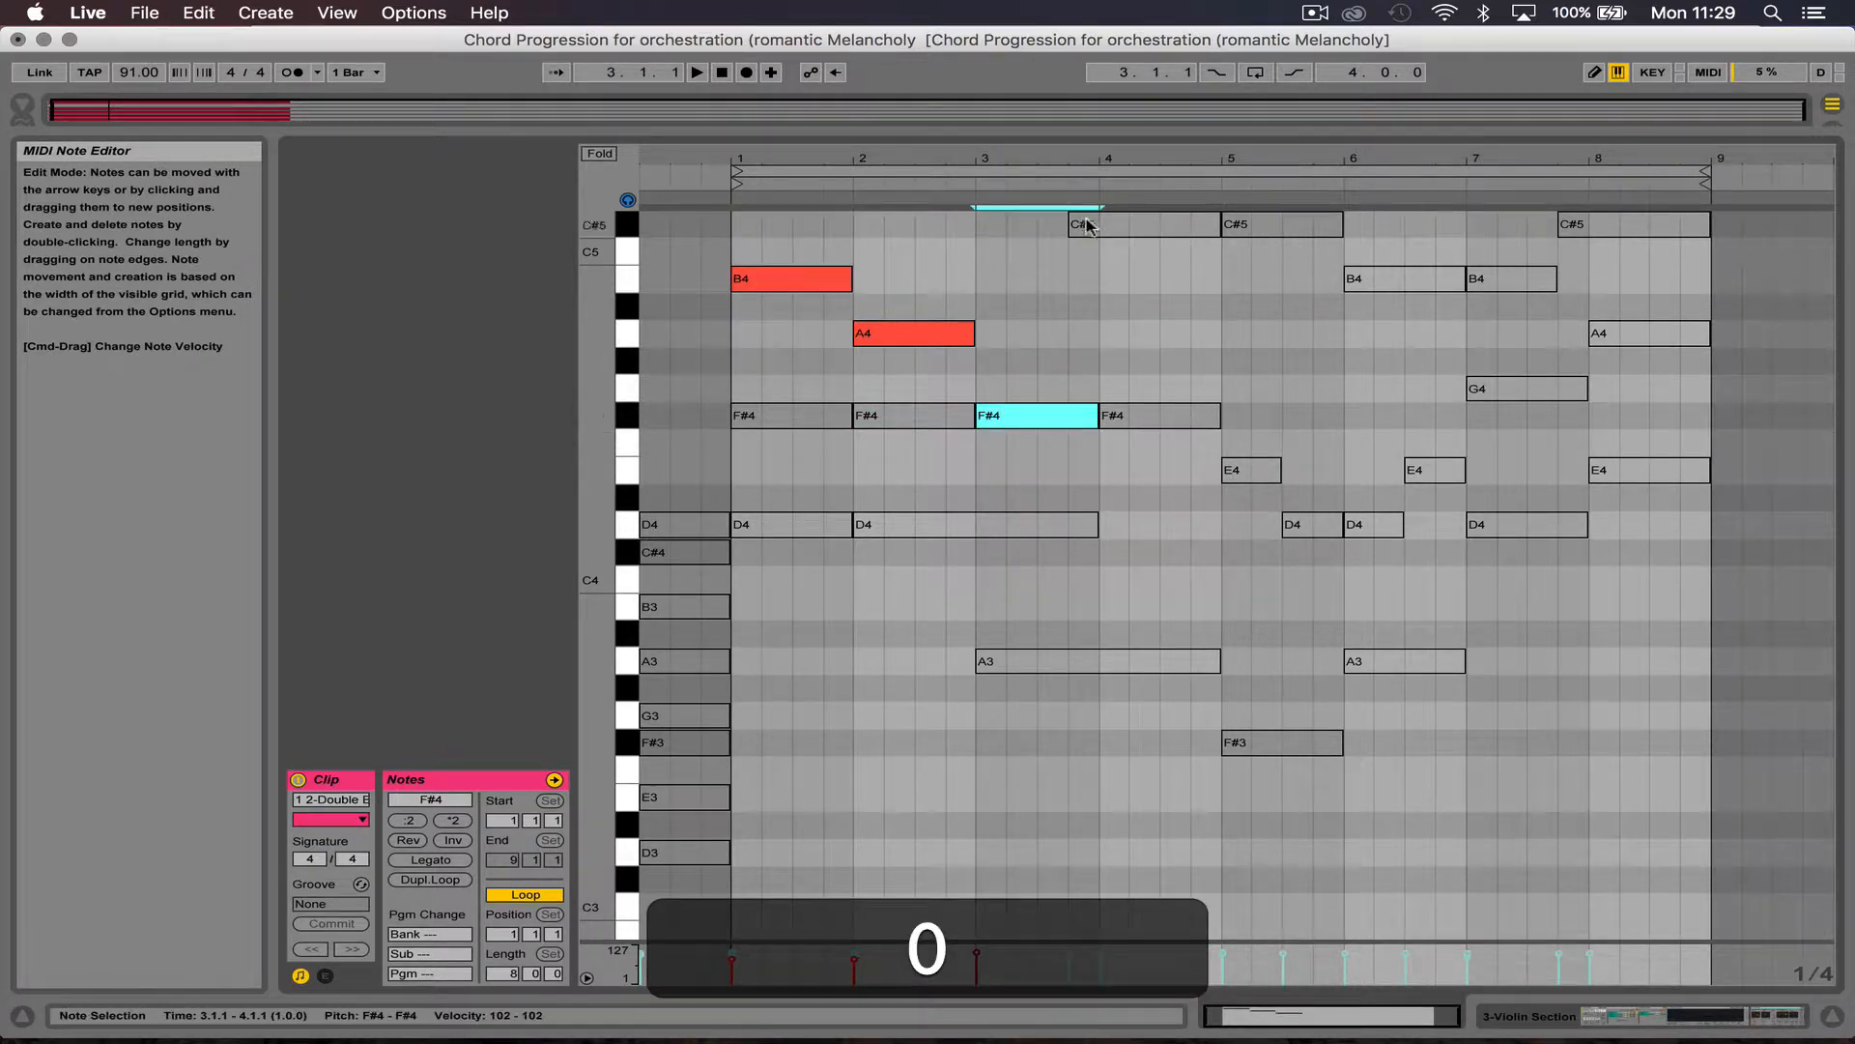
Step: Trim the active bar 3 F#4 note so it ends where the first C#5 note starts
left_click_drag(1097, 415, 1098, 422)
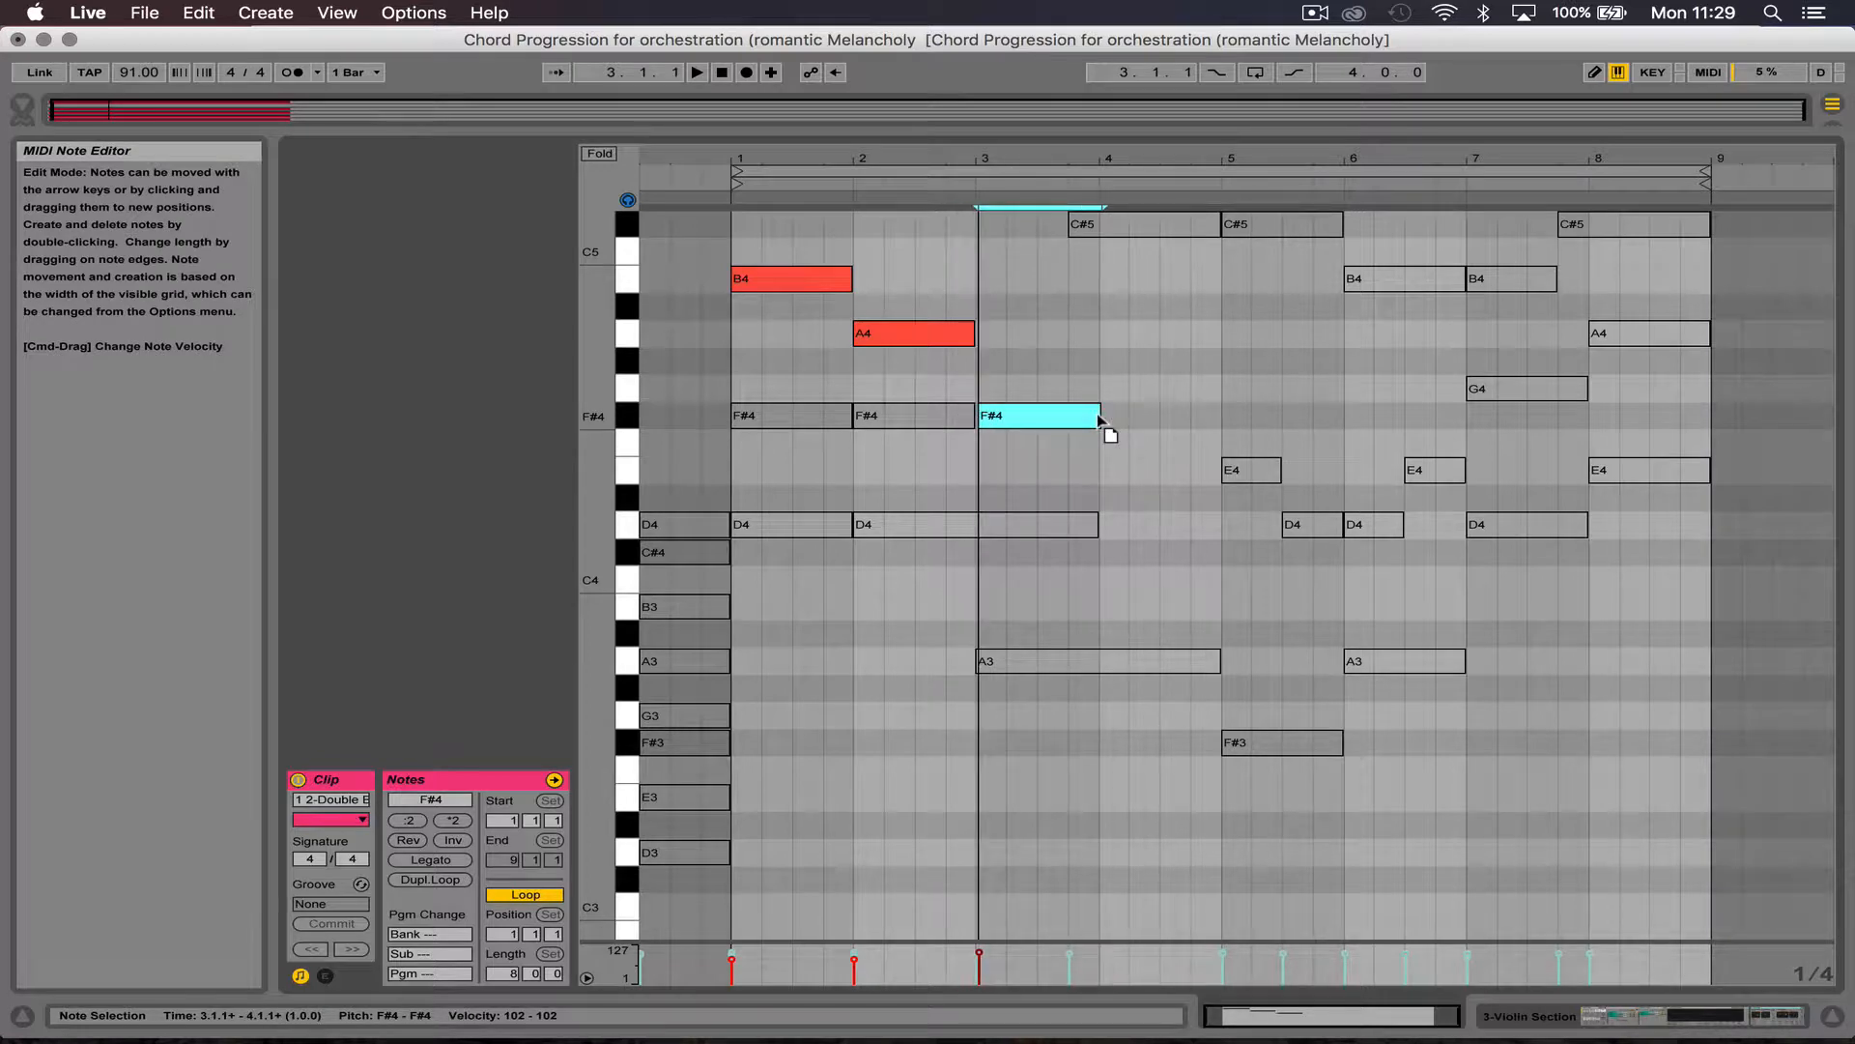
key("super+z")
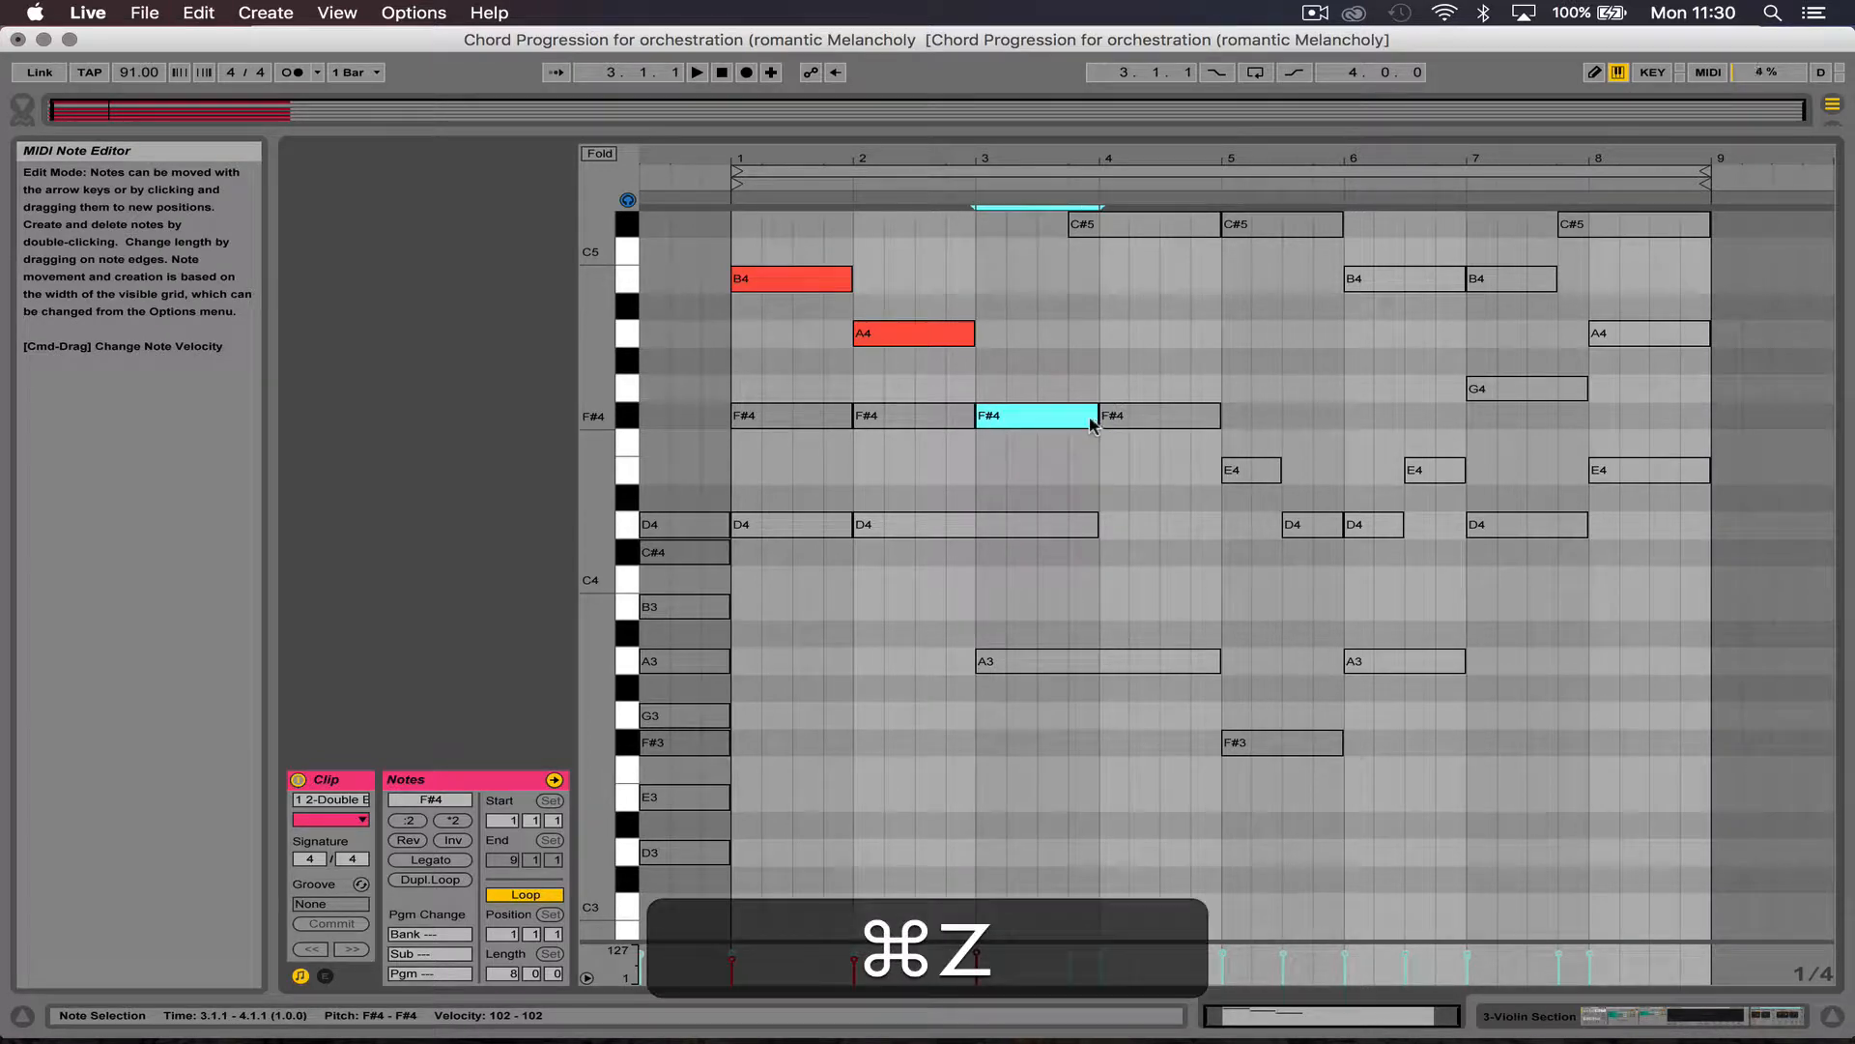
left_click_drag(1092, 419, 1069, 417)
Step: Reactivate the 3 Violin Section's three C#5 notes and the B4 notes in bars 6 and 7
left_click(1122, 230)
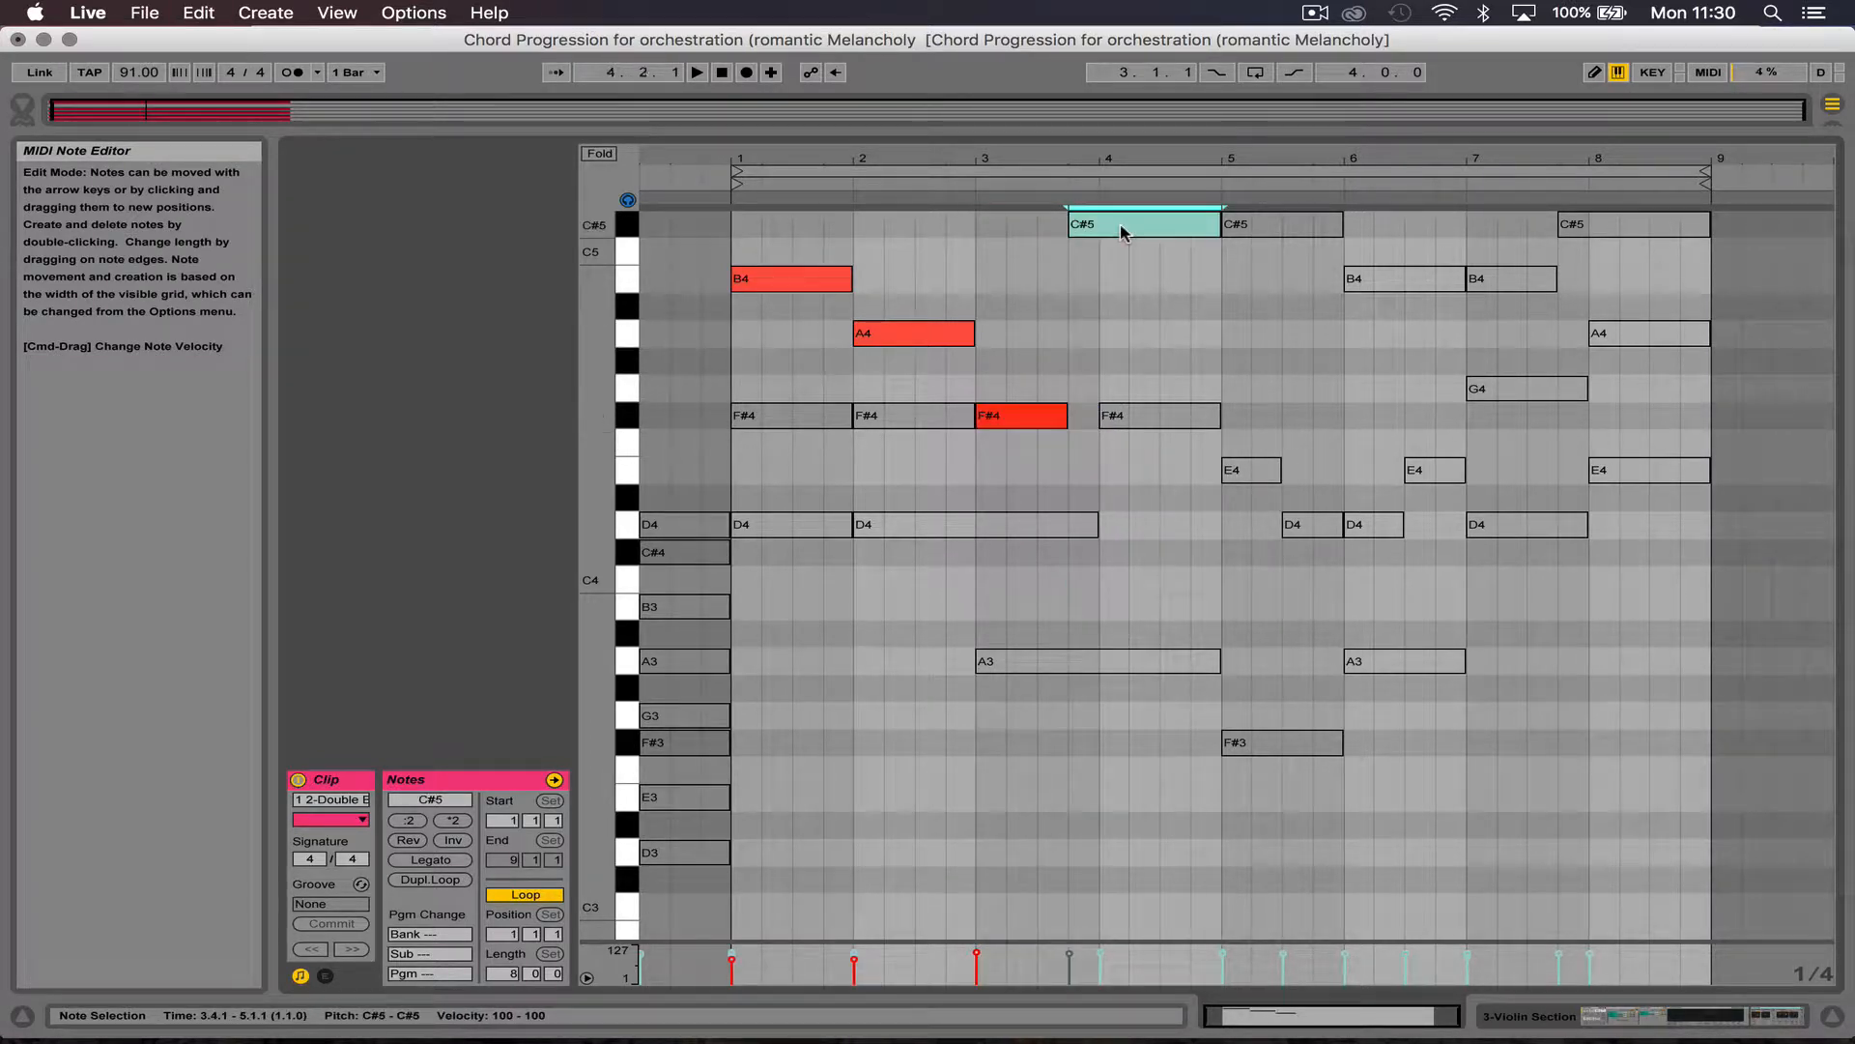
key("0")
left_click(1256, 230)
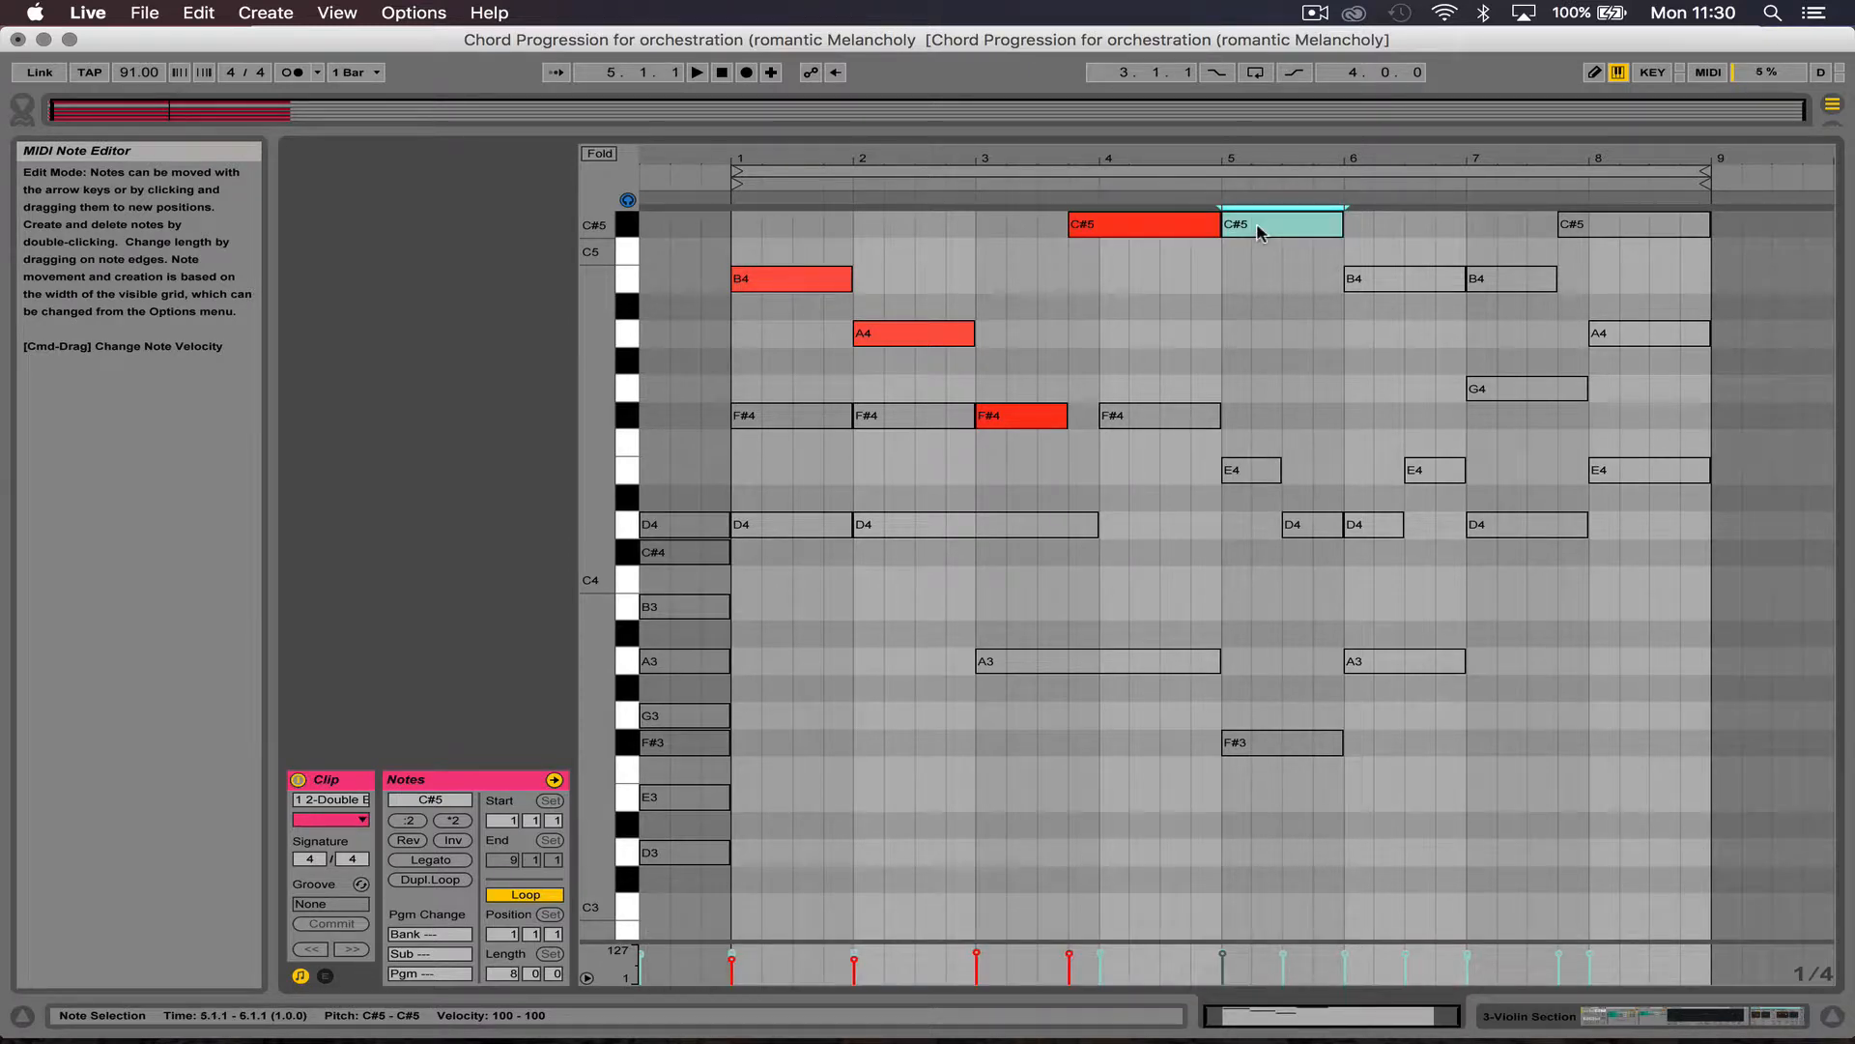
key("0")
left_click(1388, 286)
key("0")
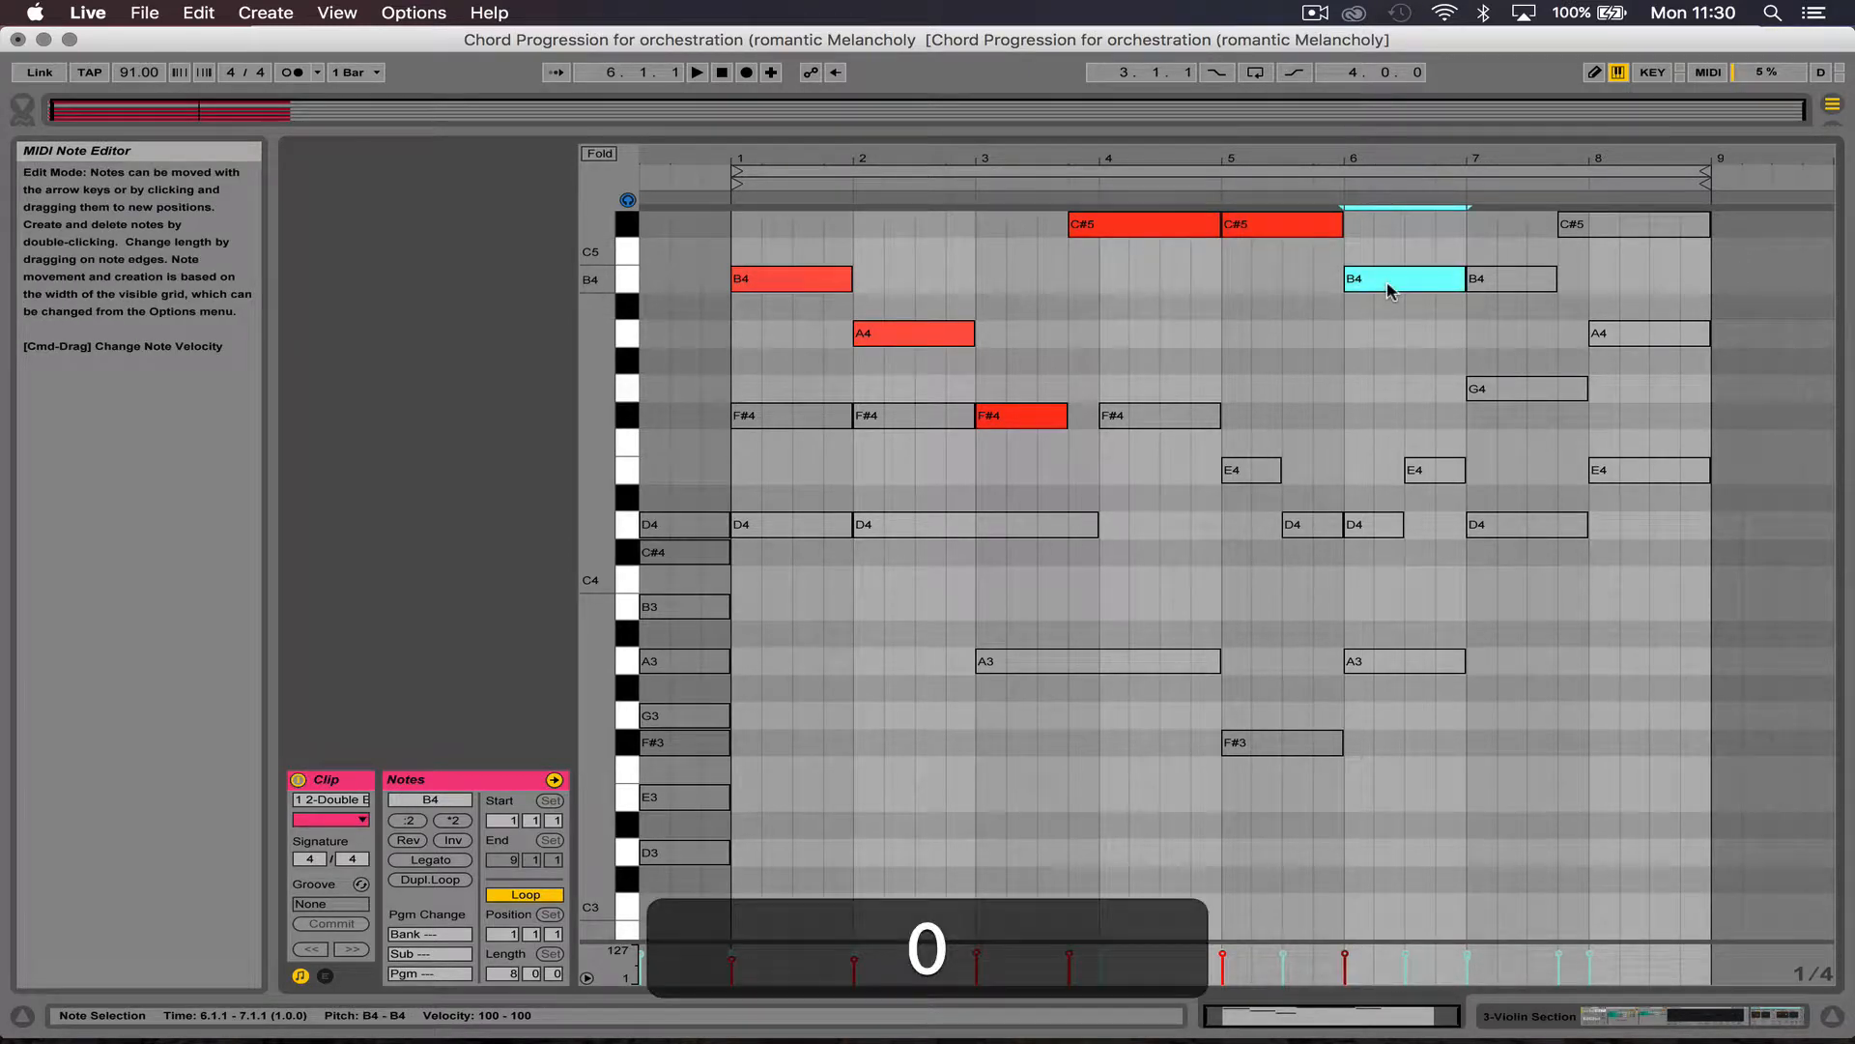
left_click(1488, 282)
key("0")
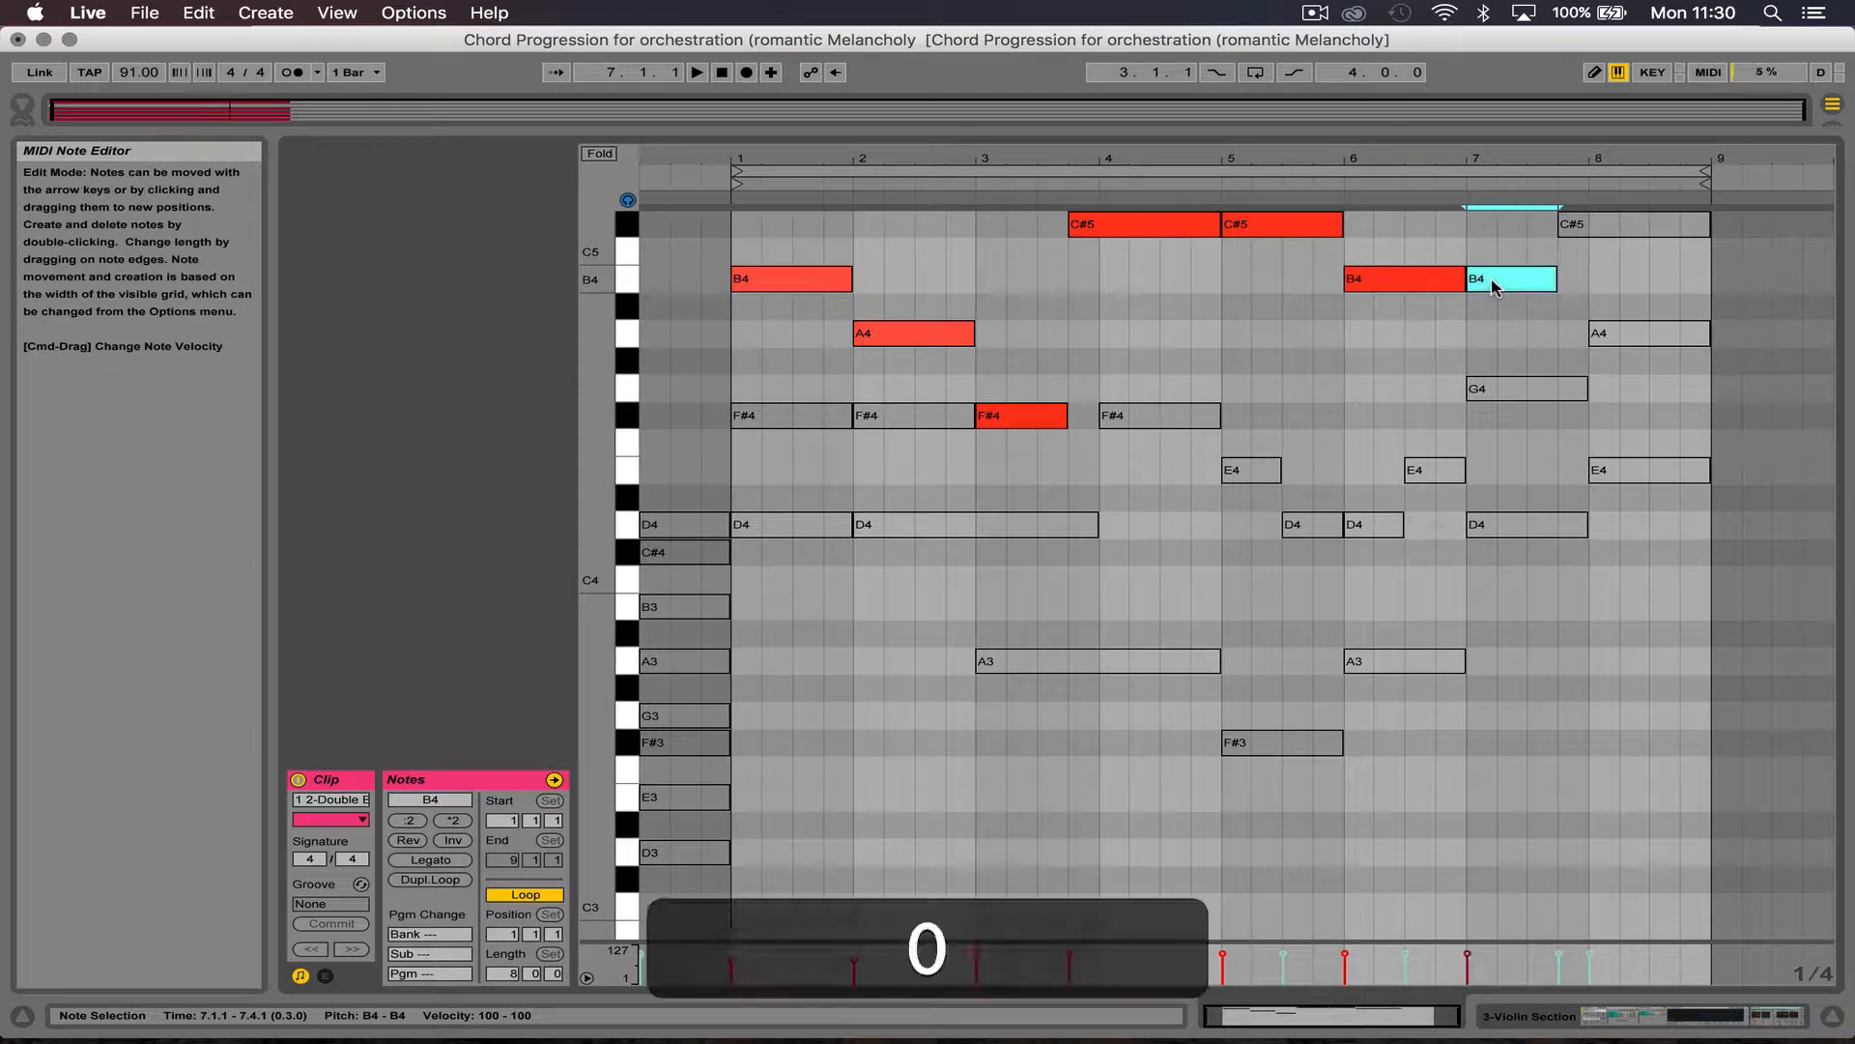
left_click(1596, 230)
key("0")
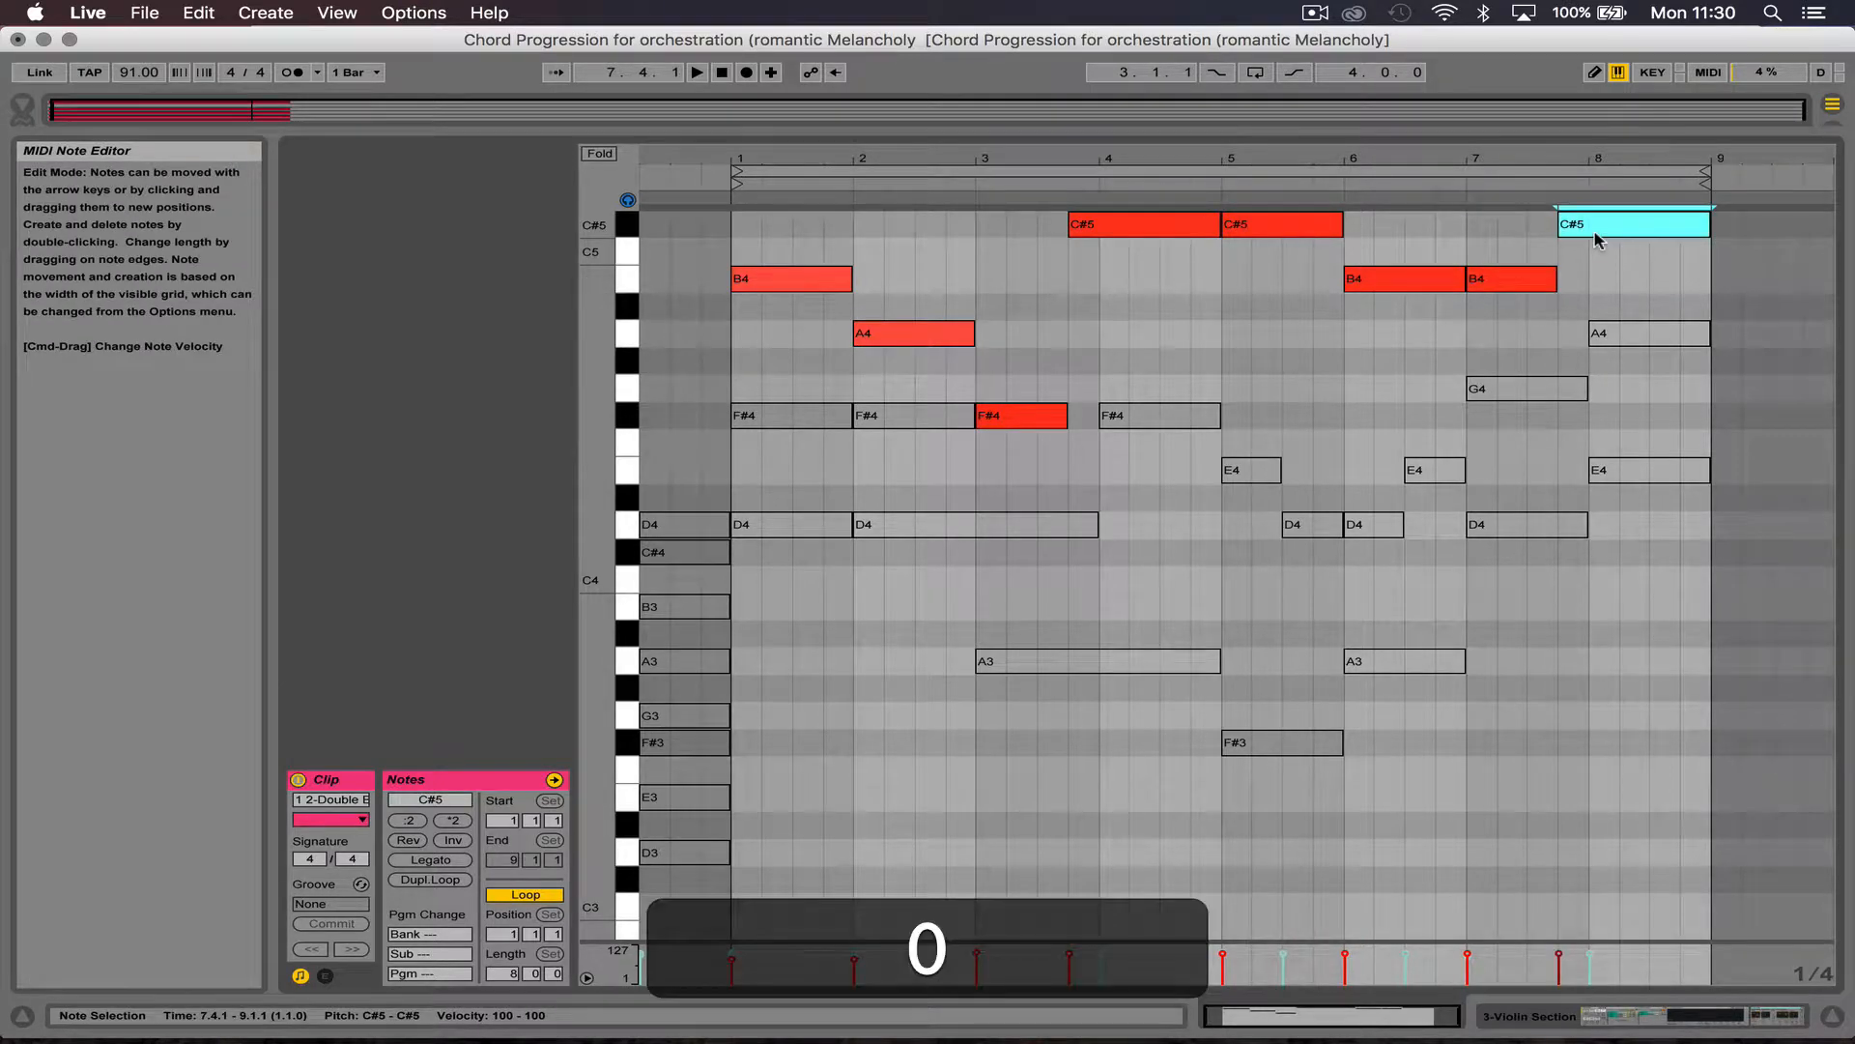
Step: Play the string arrangement from the start of the 3 Violin Section clip
key("Tab")
left_click(154, 208)
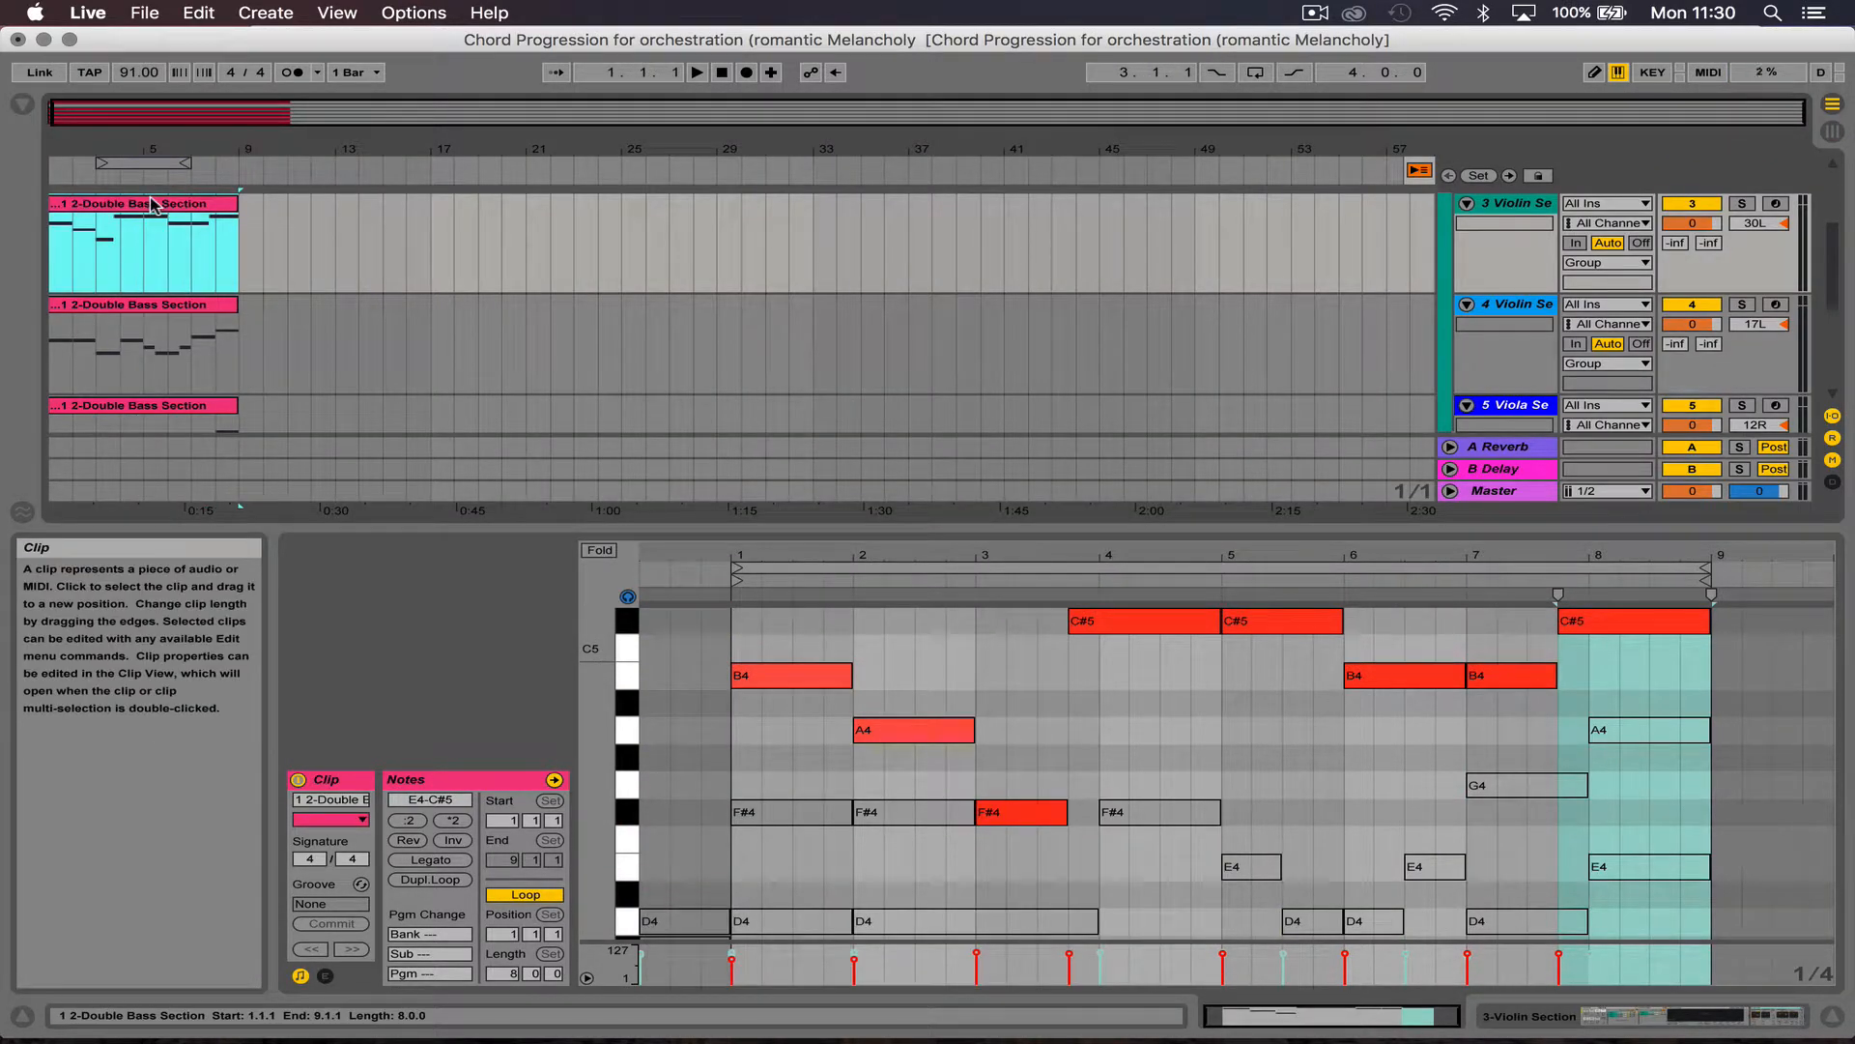
key("space")
key("Tab")
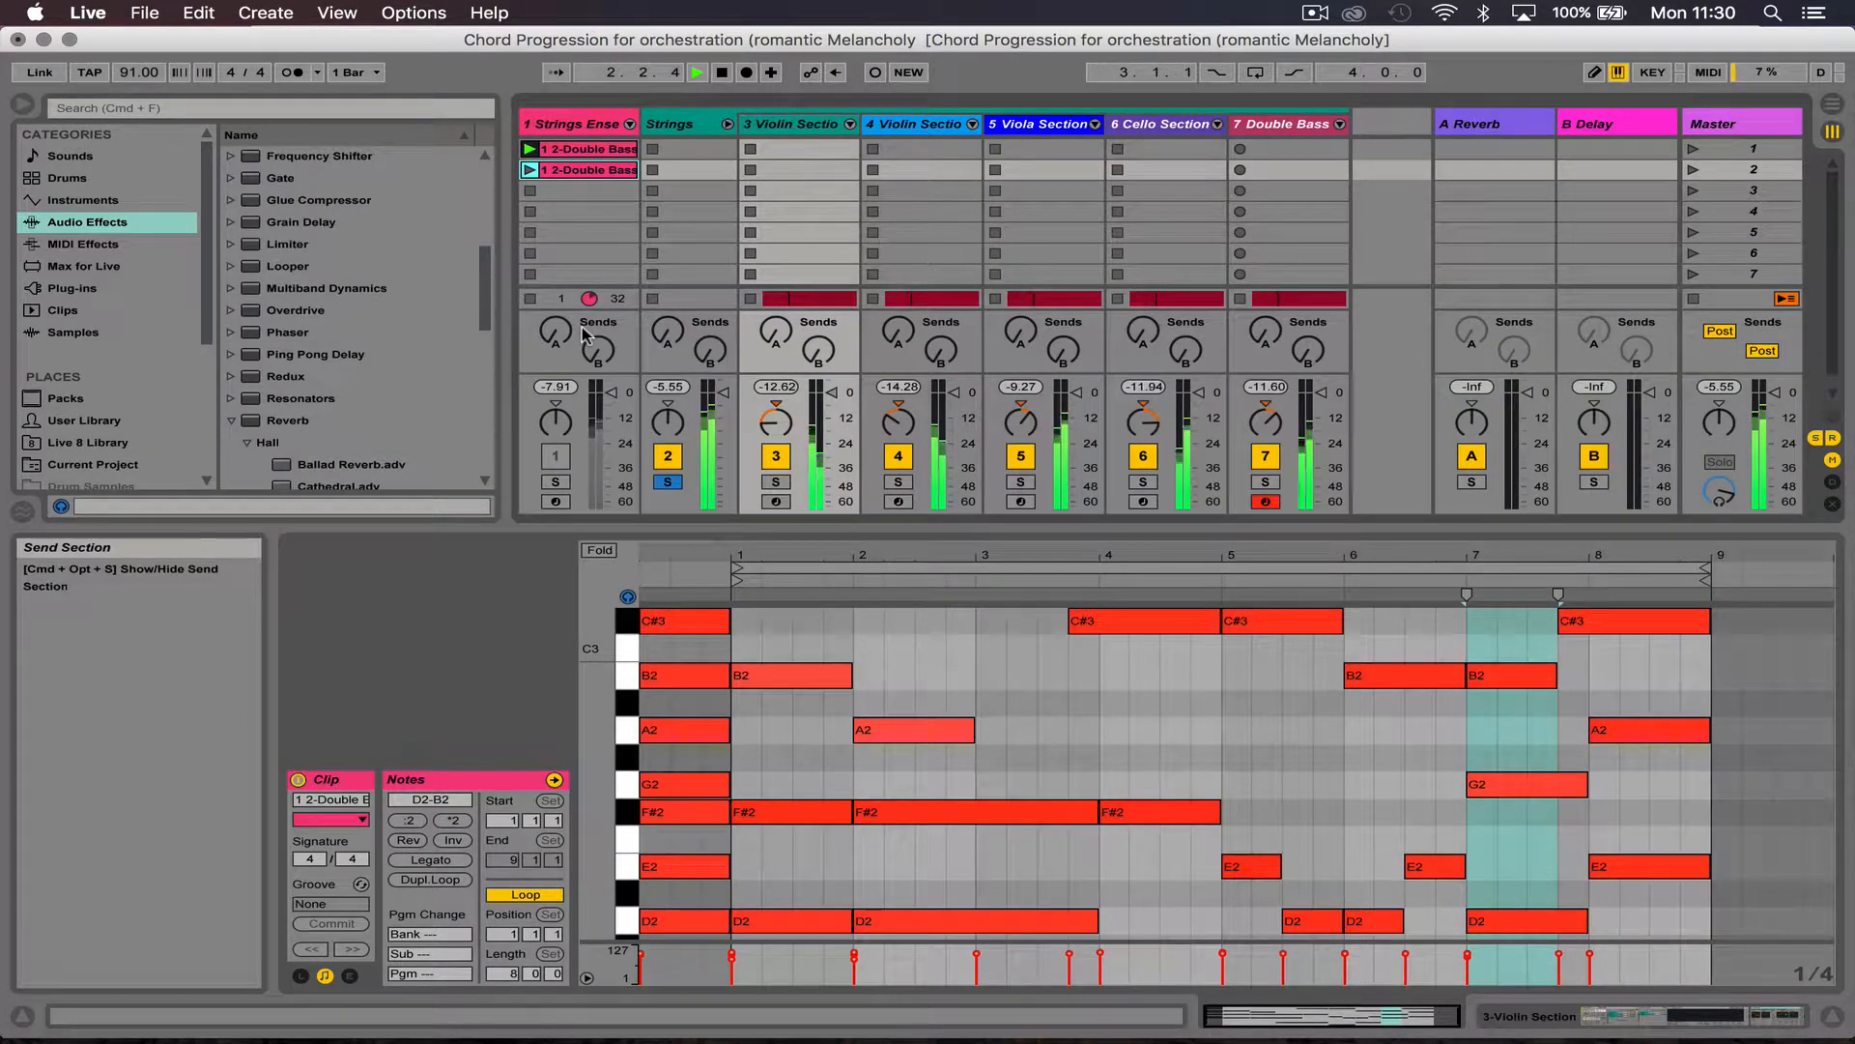
key("Tab")
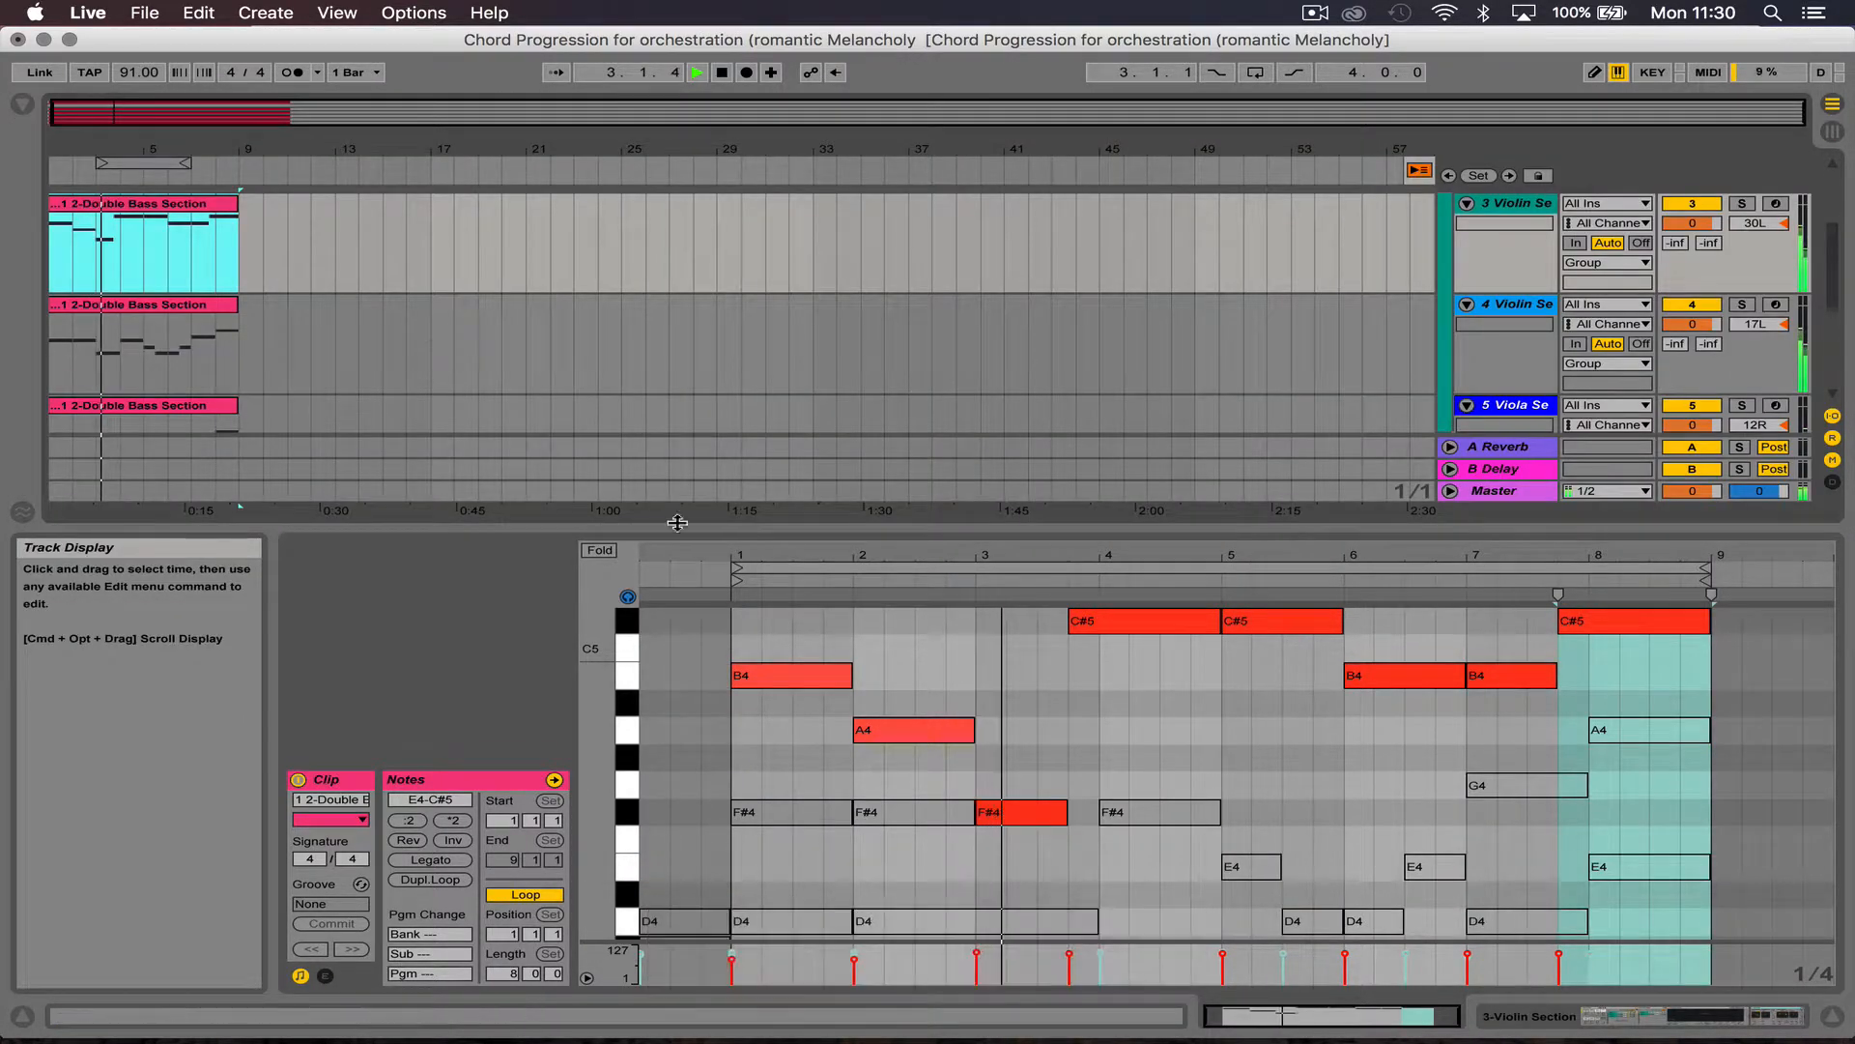
Step: Enlarge the arrangement and zoom in on the eight bars to follow every string section's clip during playback
left_click_drag(657, 527, 658, 756)
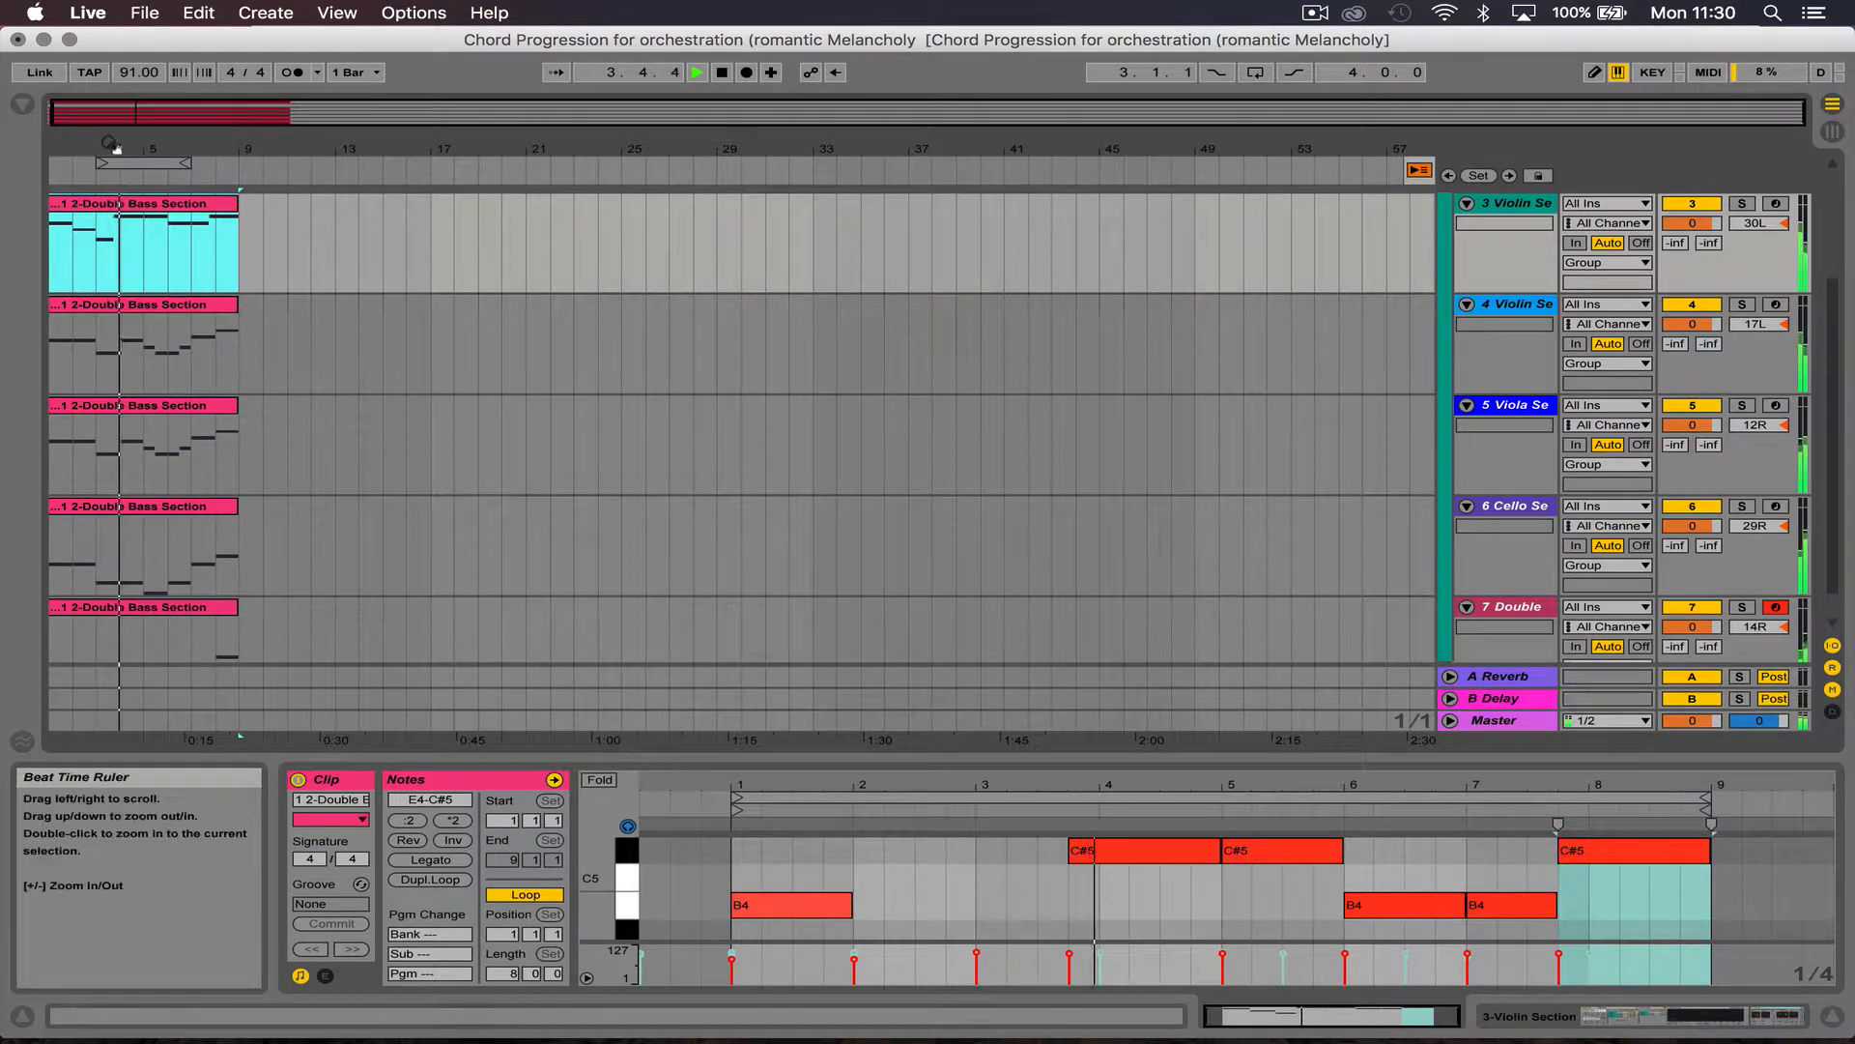
left_click_drag(108, 149, 175, 191)
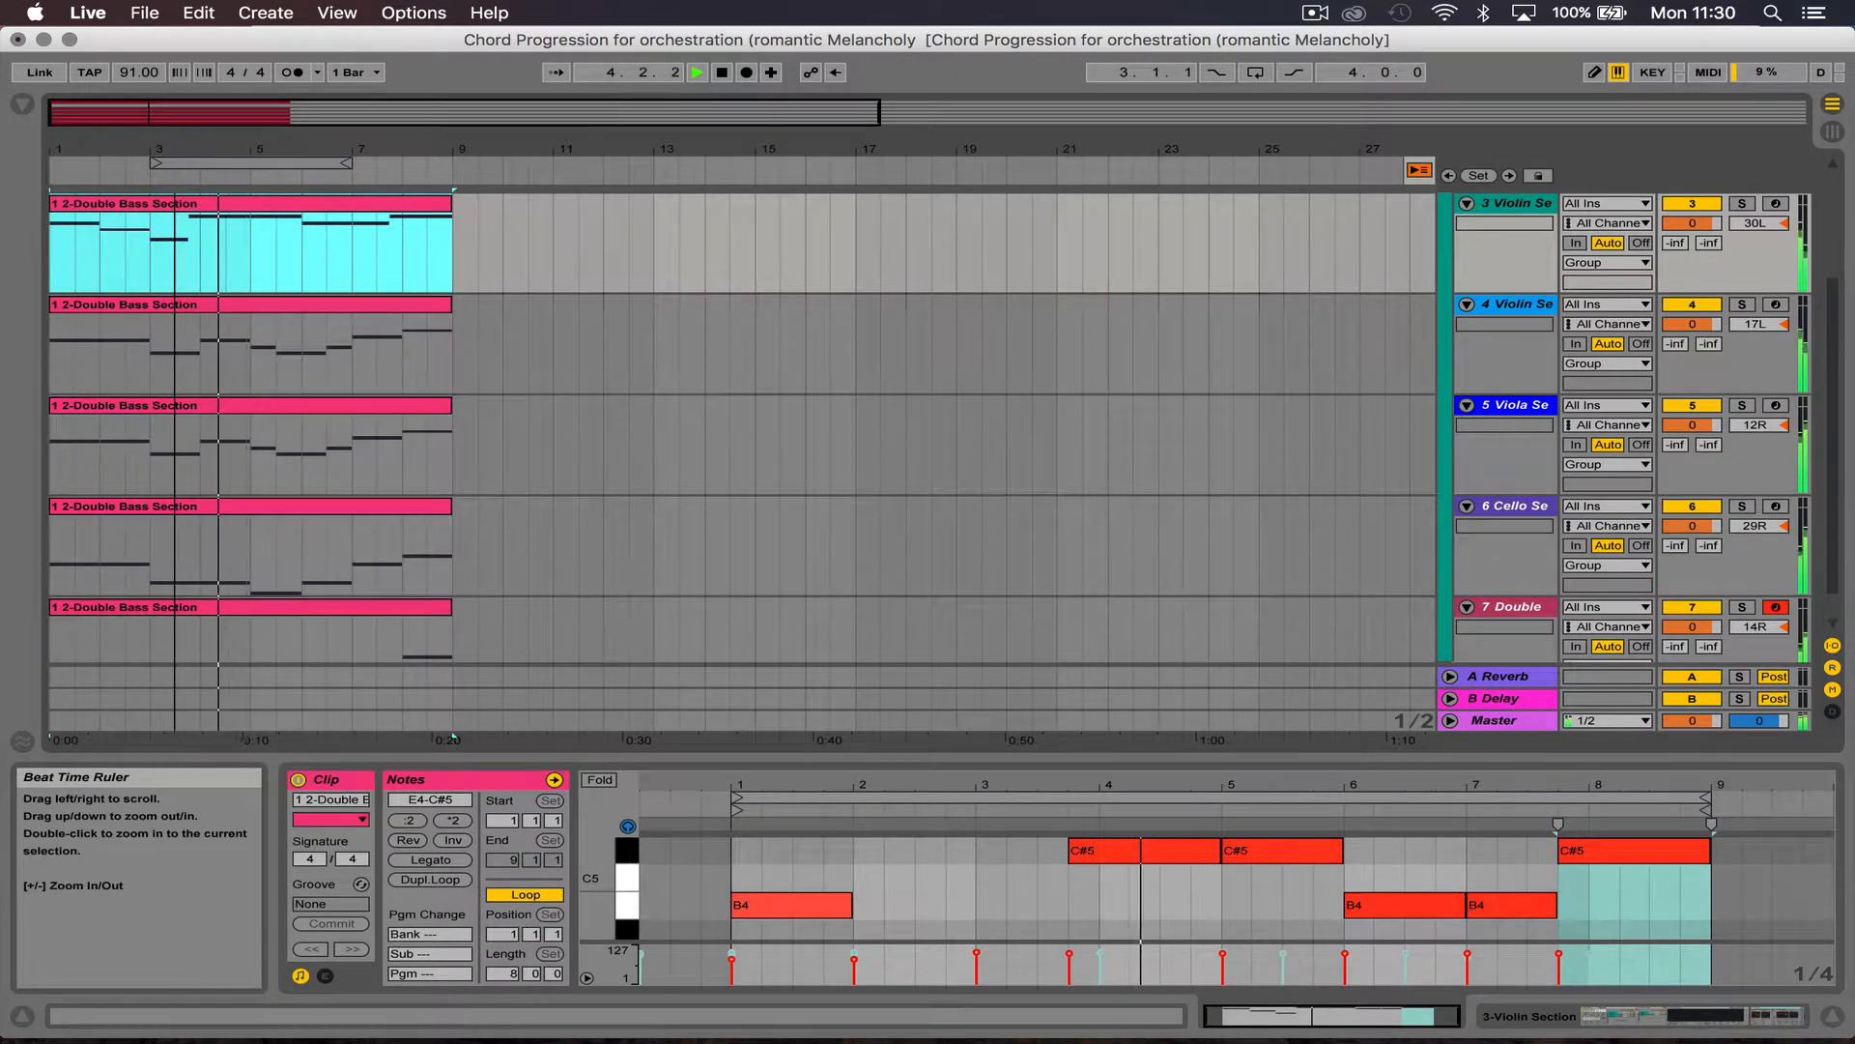
left_click(1832, 1041)
scroll(839, 618, "down", 2)
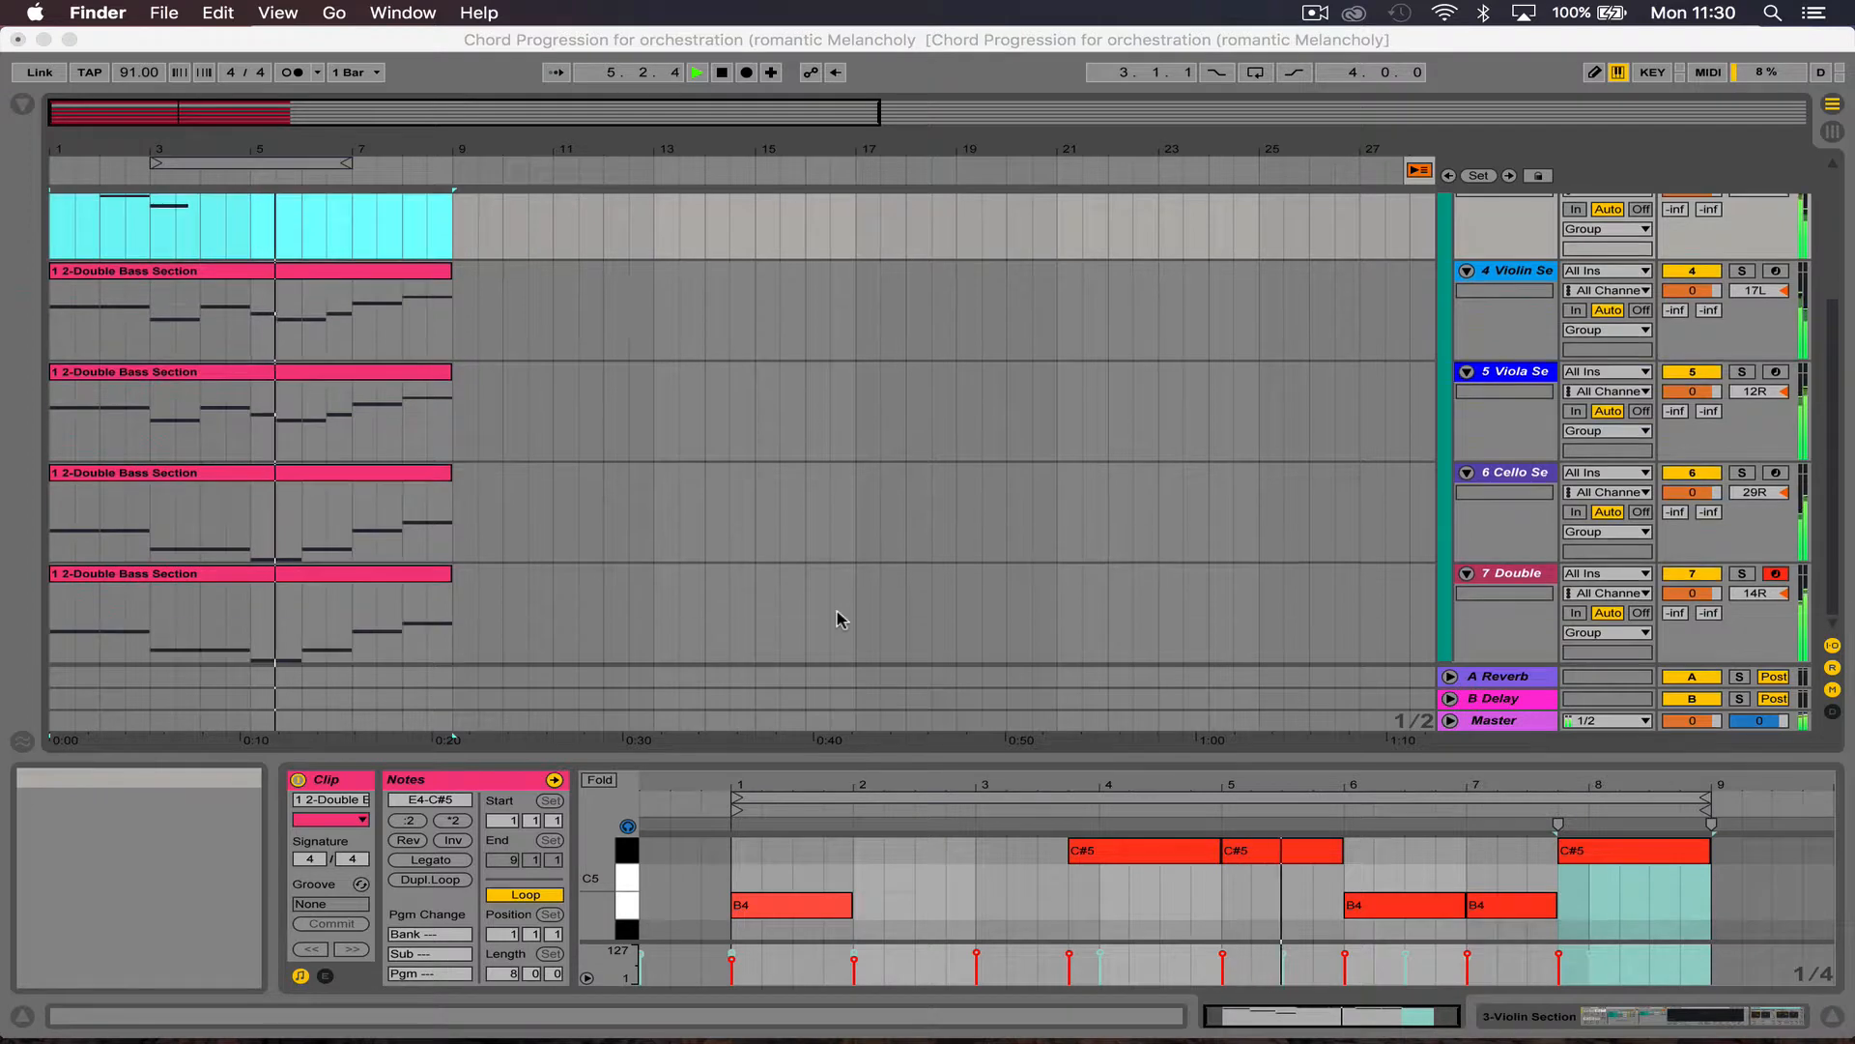
scroll(839, 619, "up", 2)
scroll(837, 611, "up", 1)
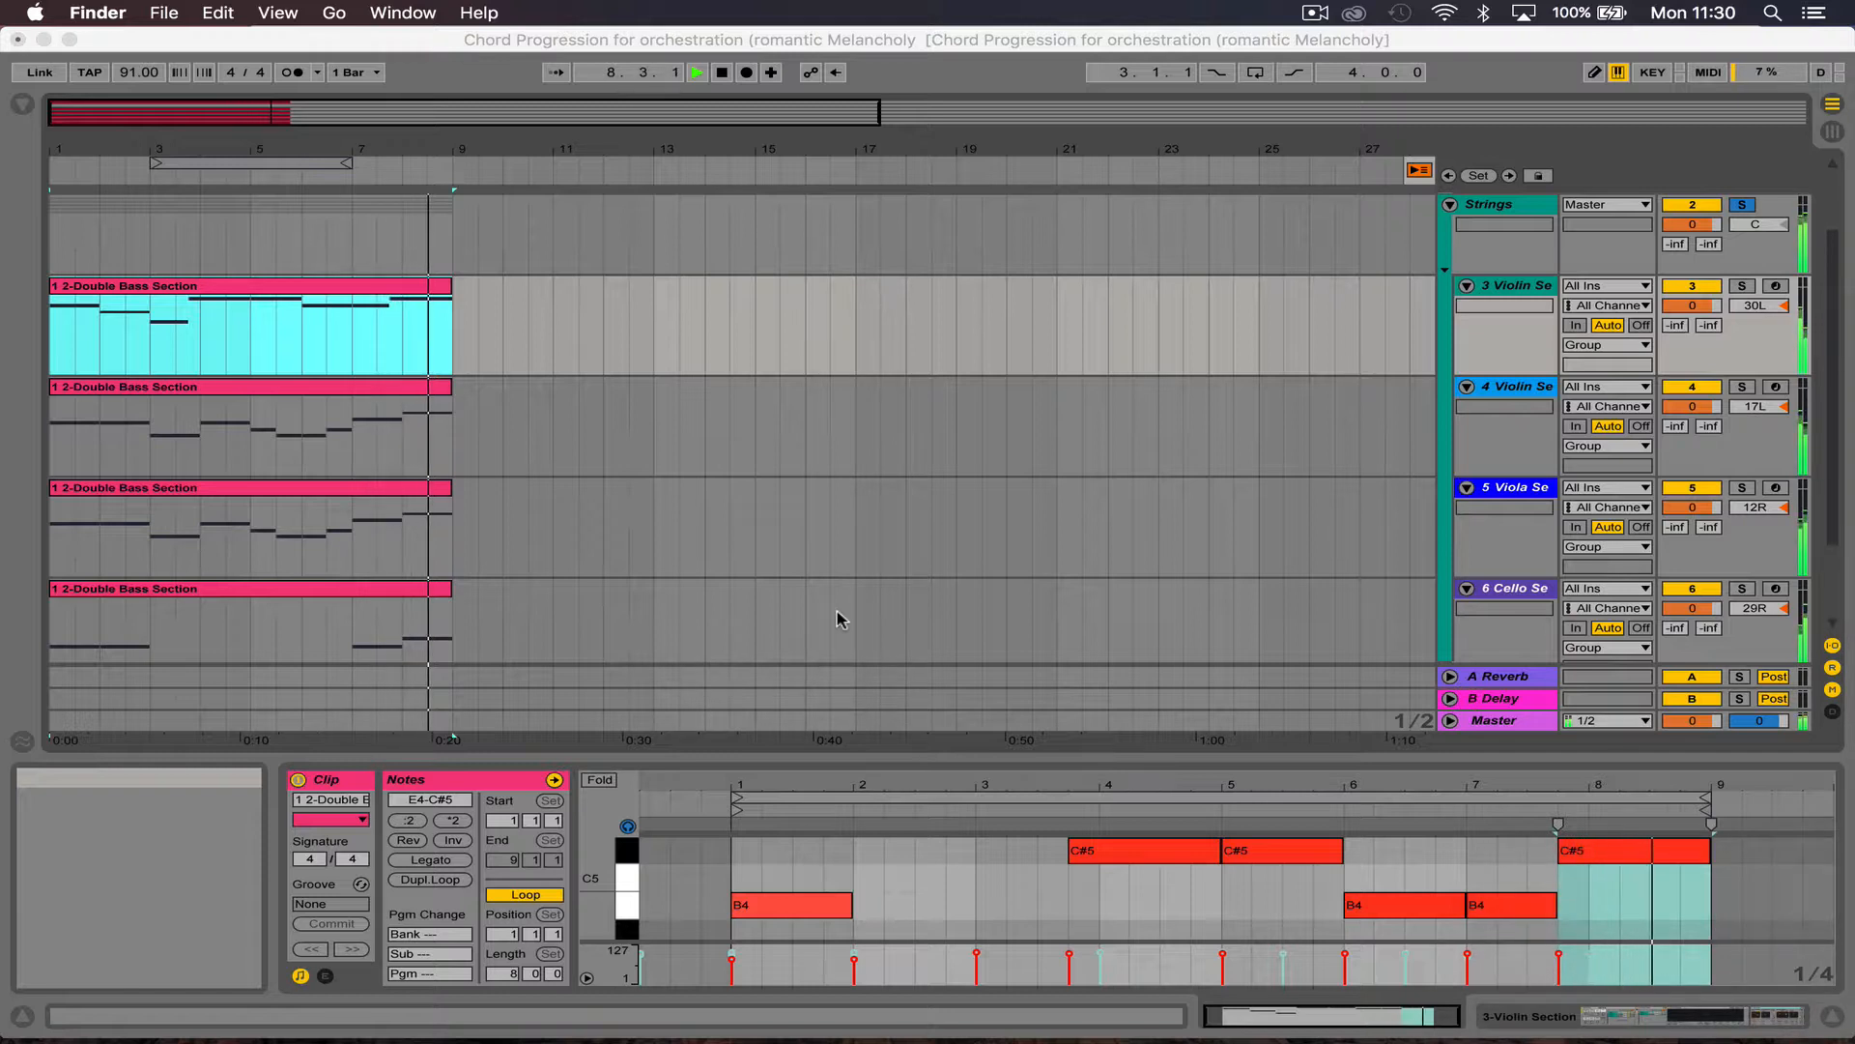
Step: Stop playback, duplicate all five string section clips to bar 9, and recolour the copies light yellow
key("space")
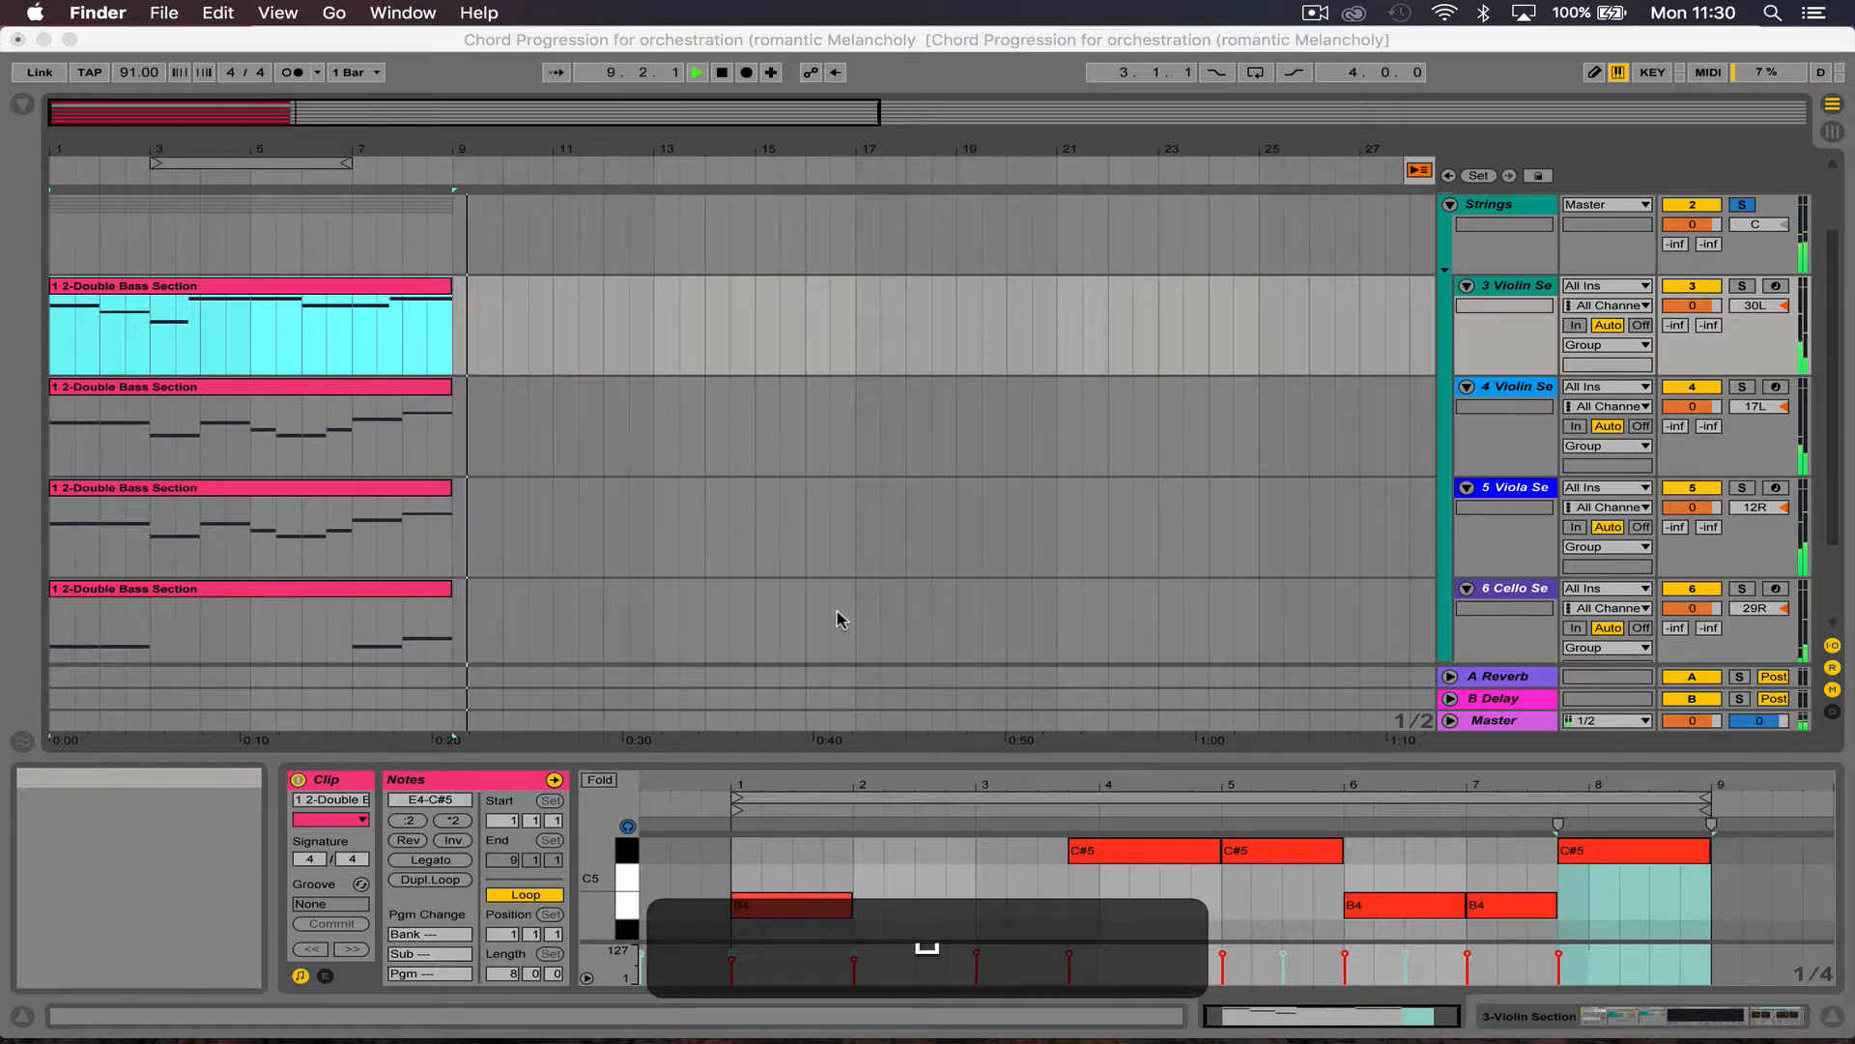
left_click(874, 291)
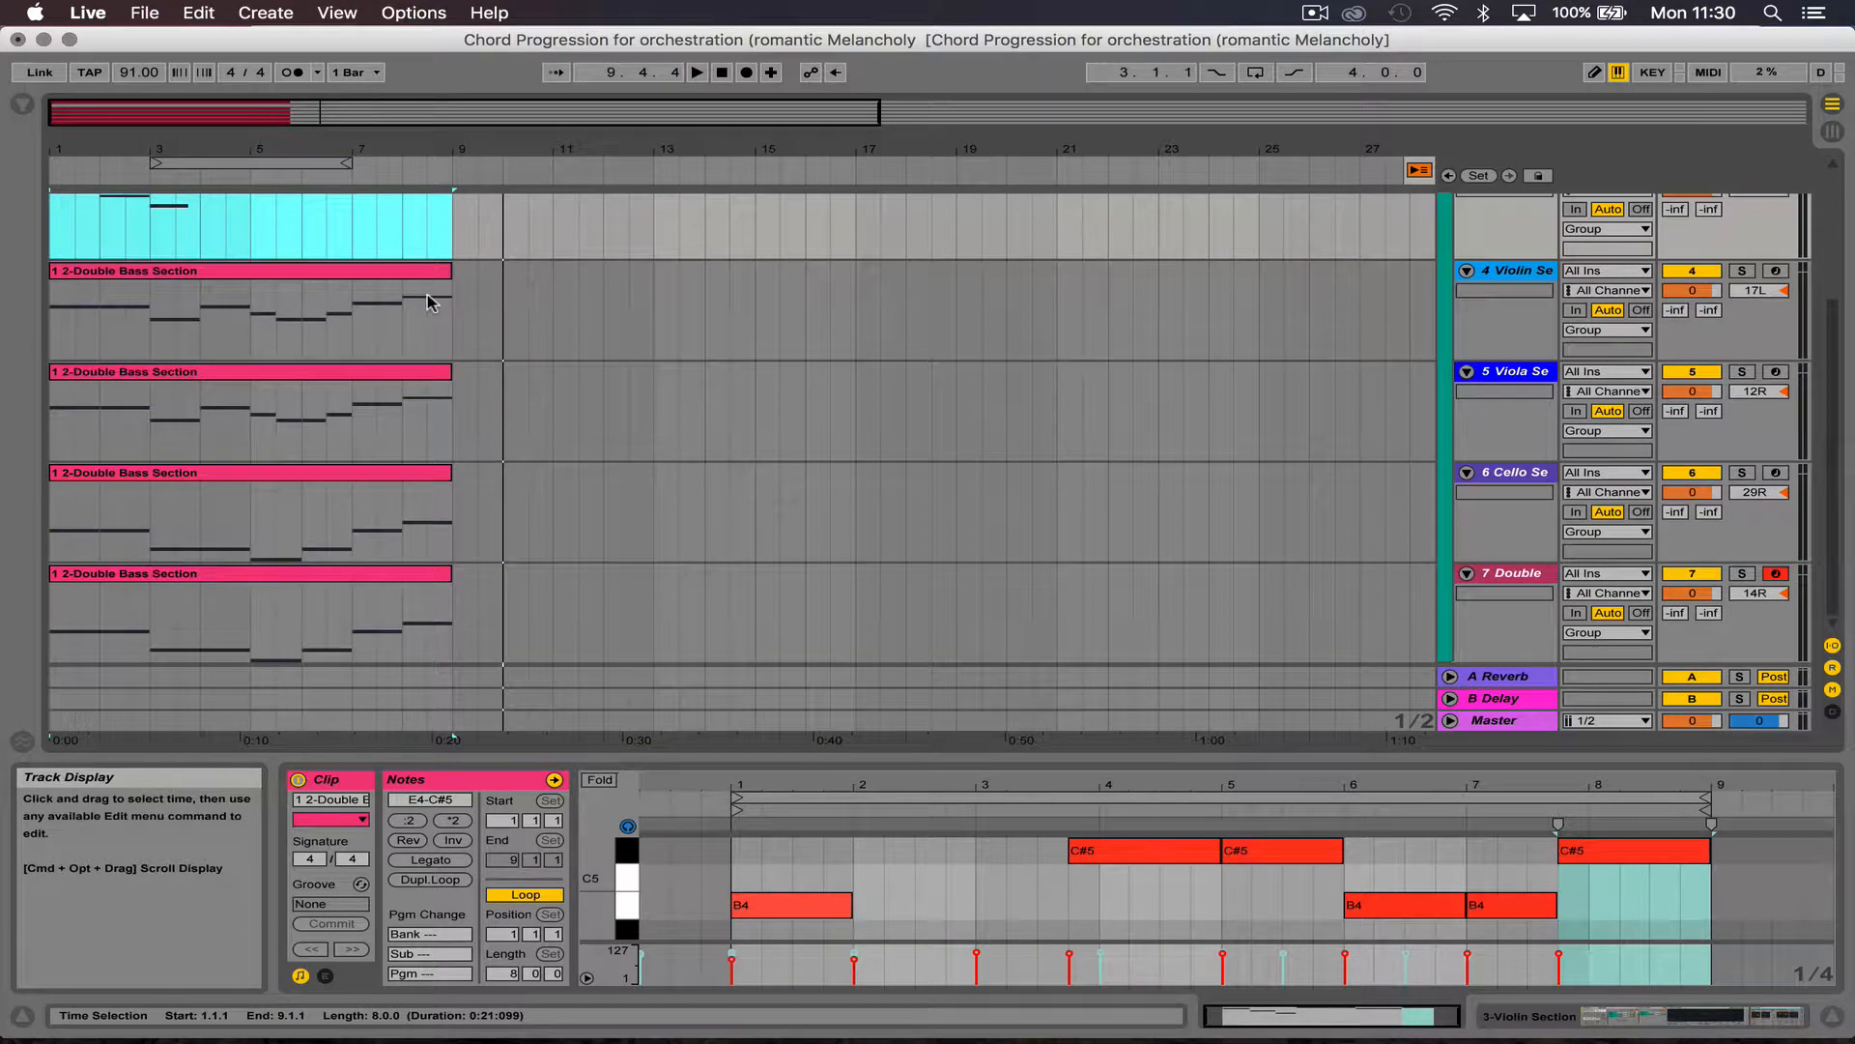
left_click(340, 576, "shift")
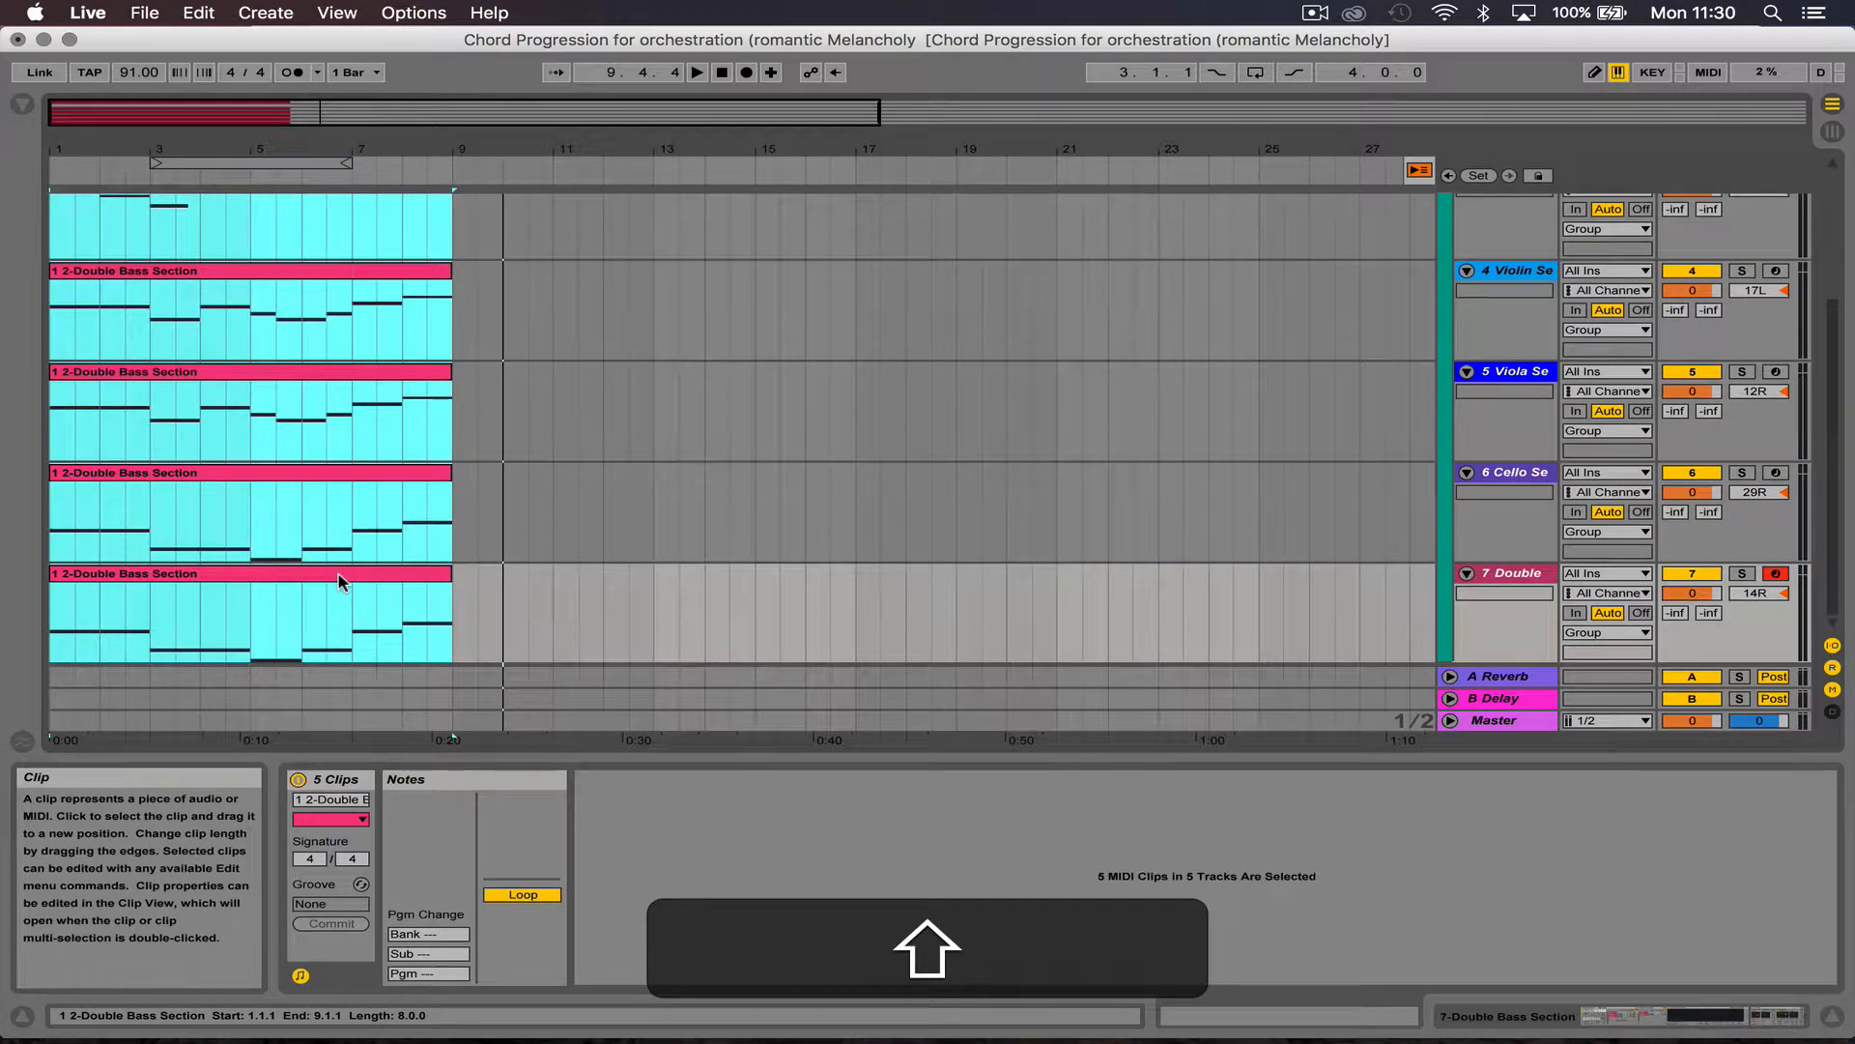
key("super+d")
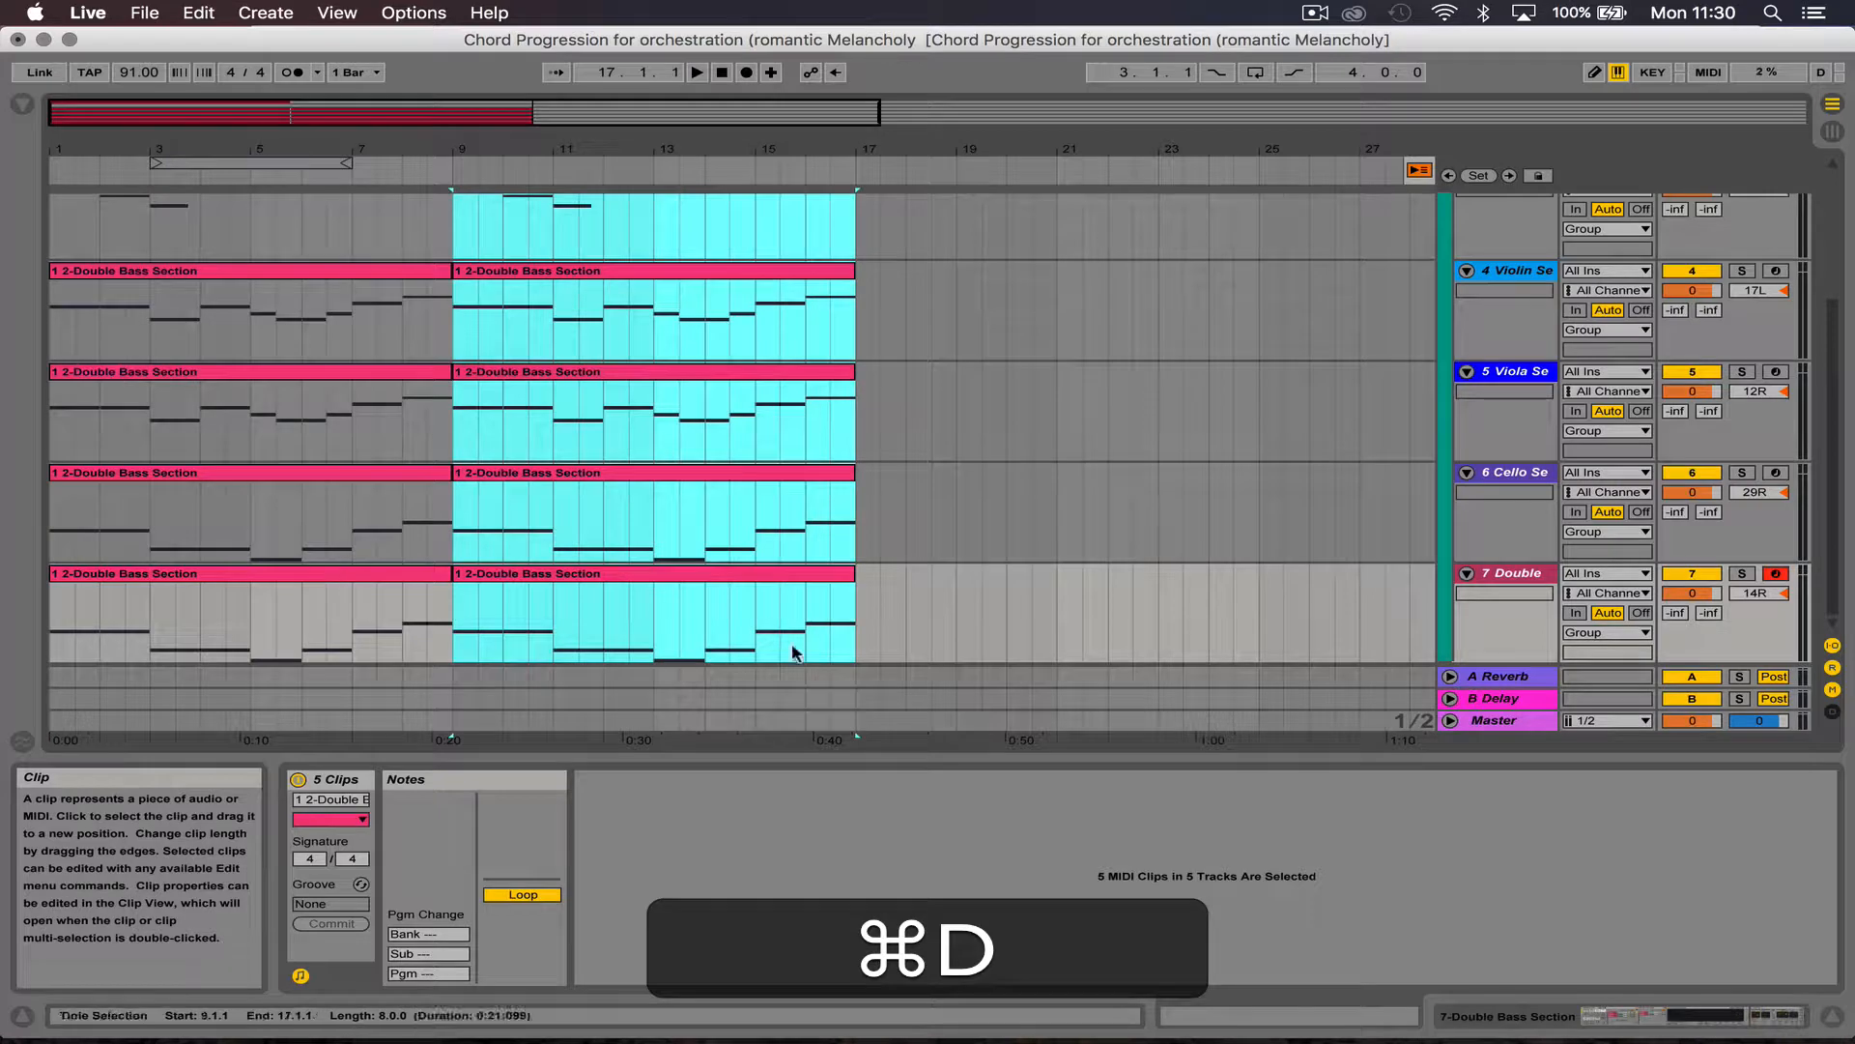
right_click(753, 576)
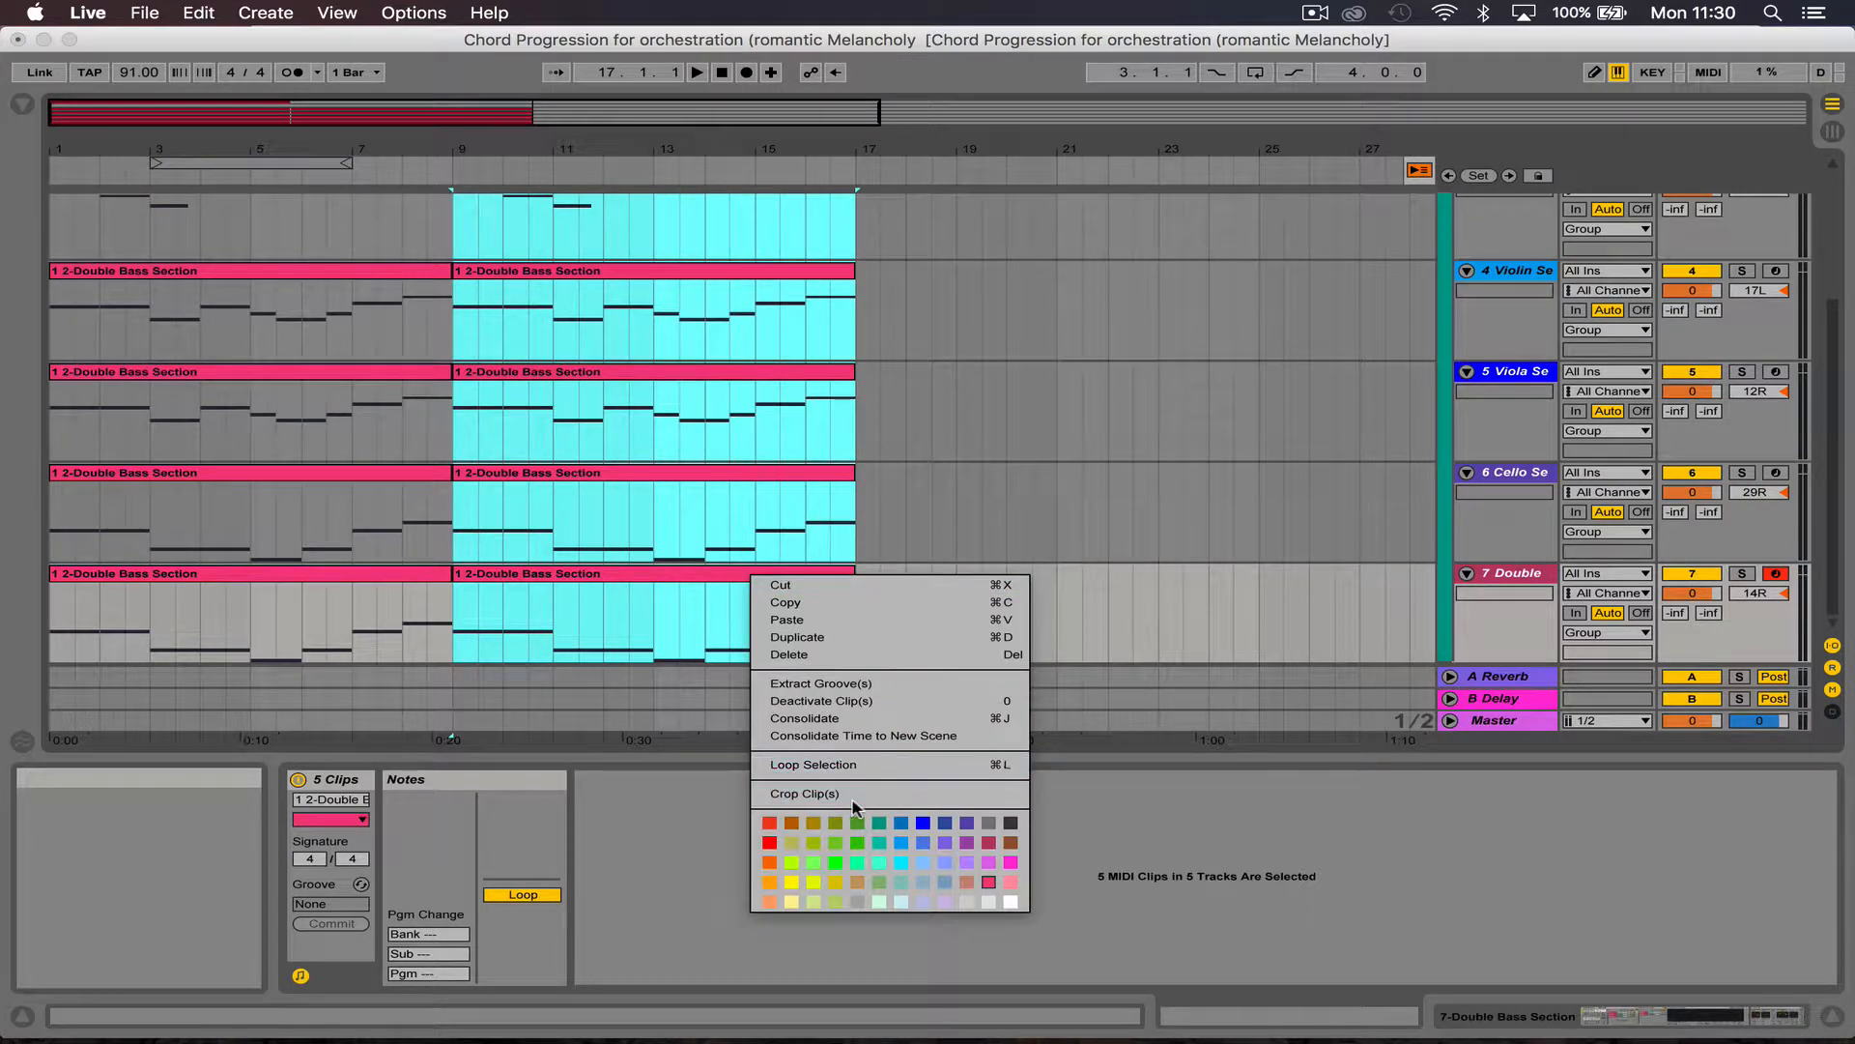
left_click(801, 878)
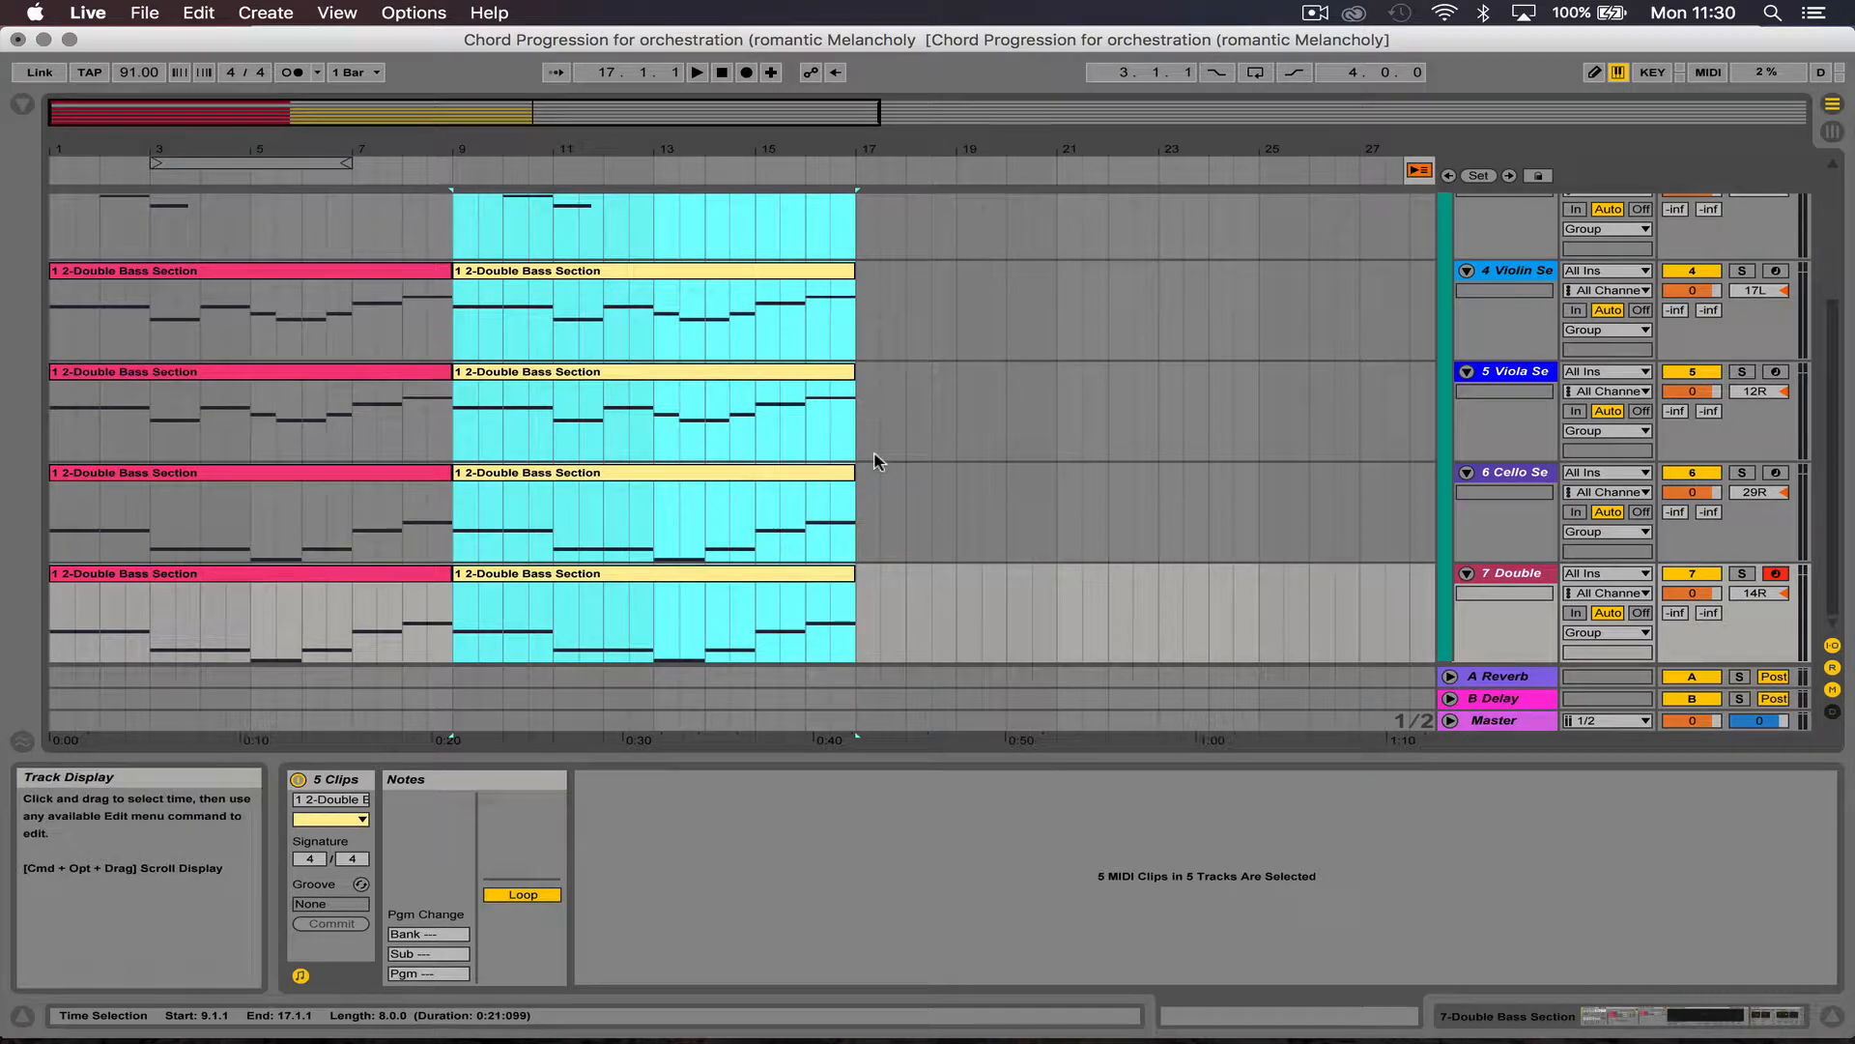
Step: Show the Violin Section rack's Articulation automation on the 3 Violin Section track
scroll(1374, 322, "up", 3)
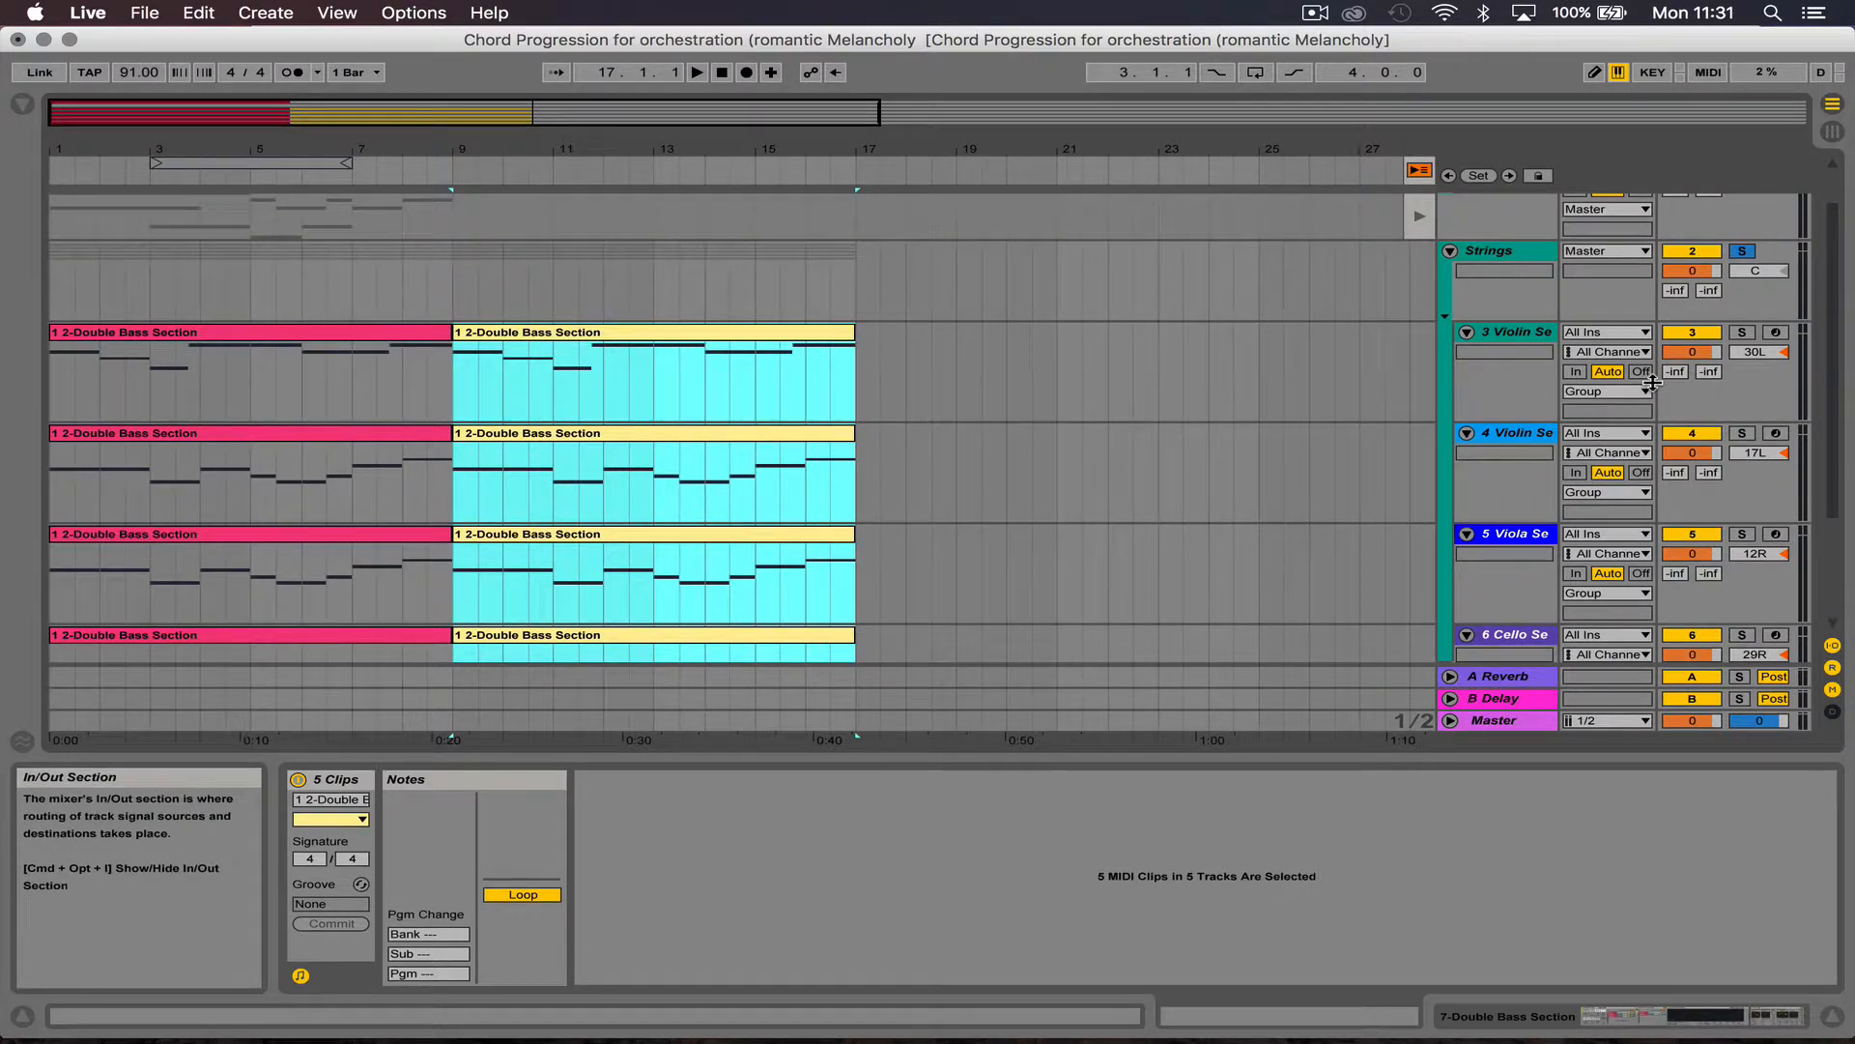
left_click(1531, 335)
scroll(918, 938, "left", 10)
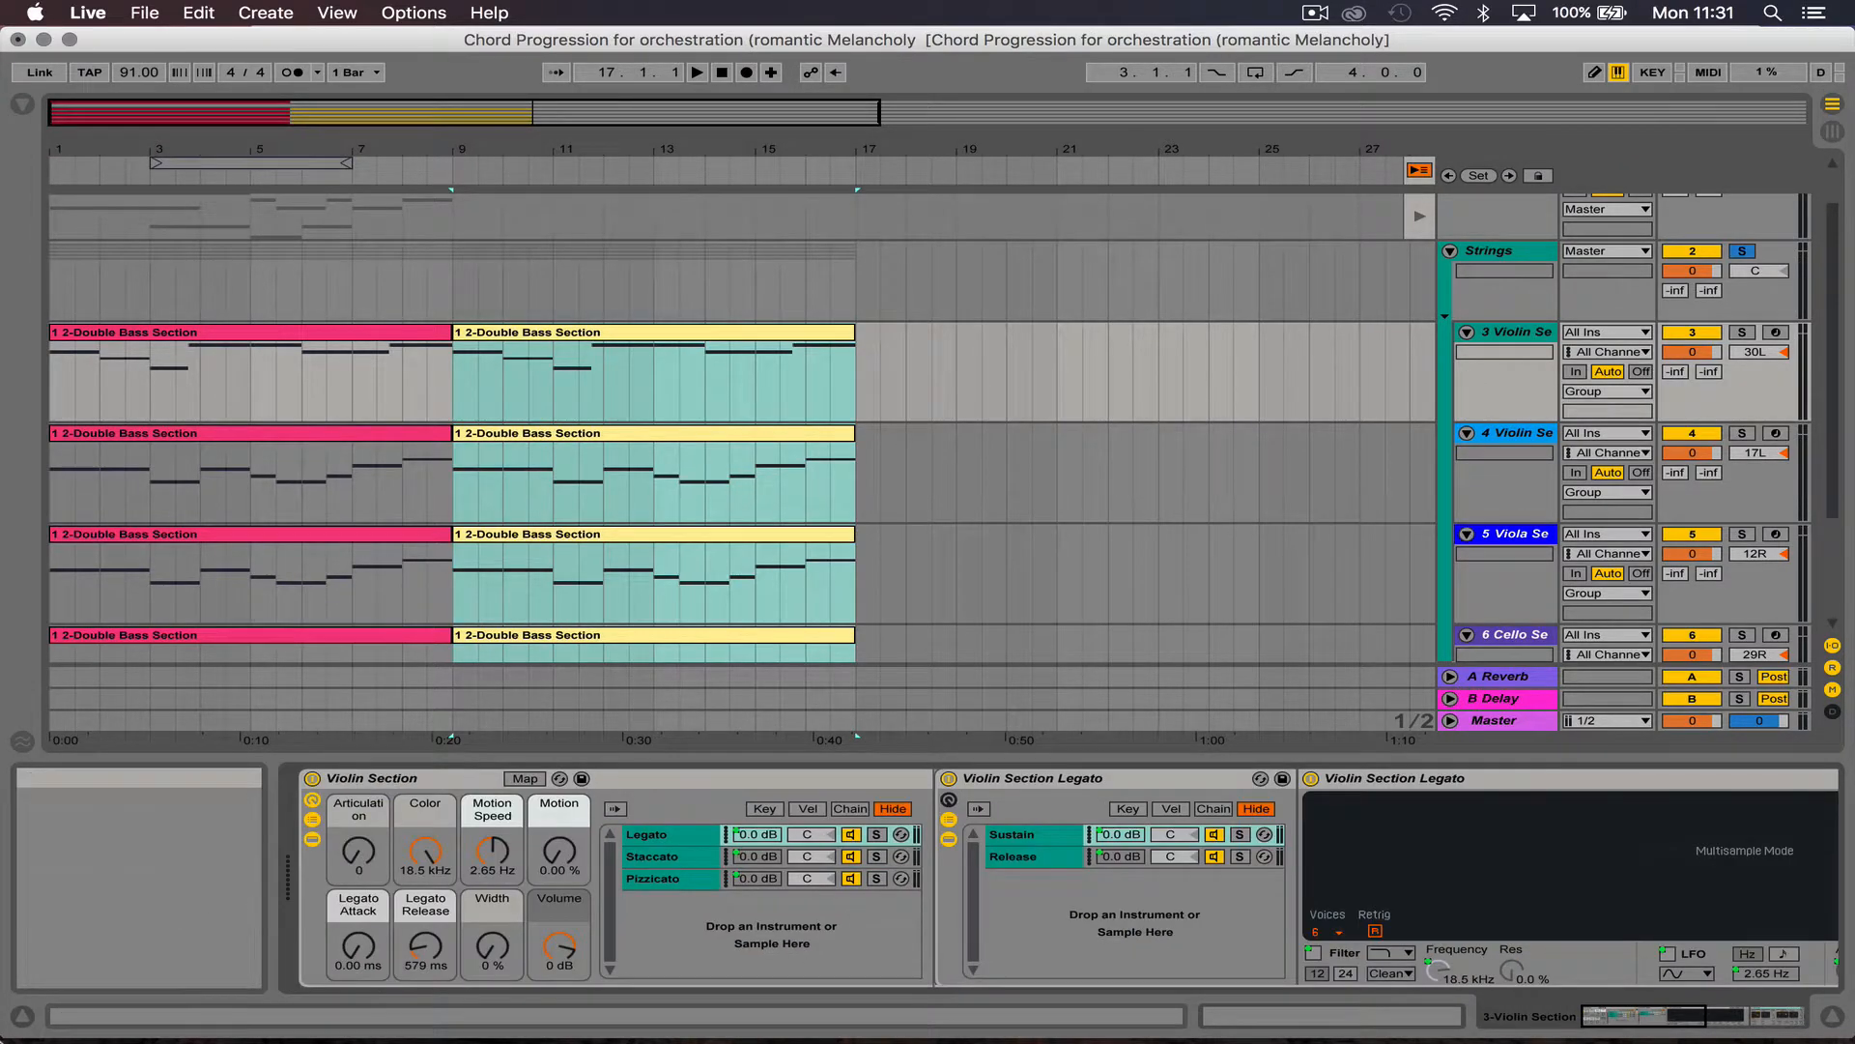
left_click(29, 1017)
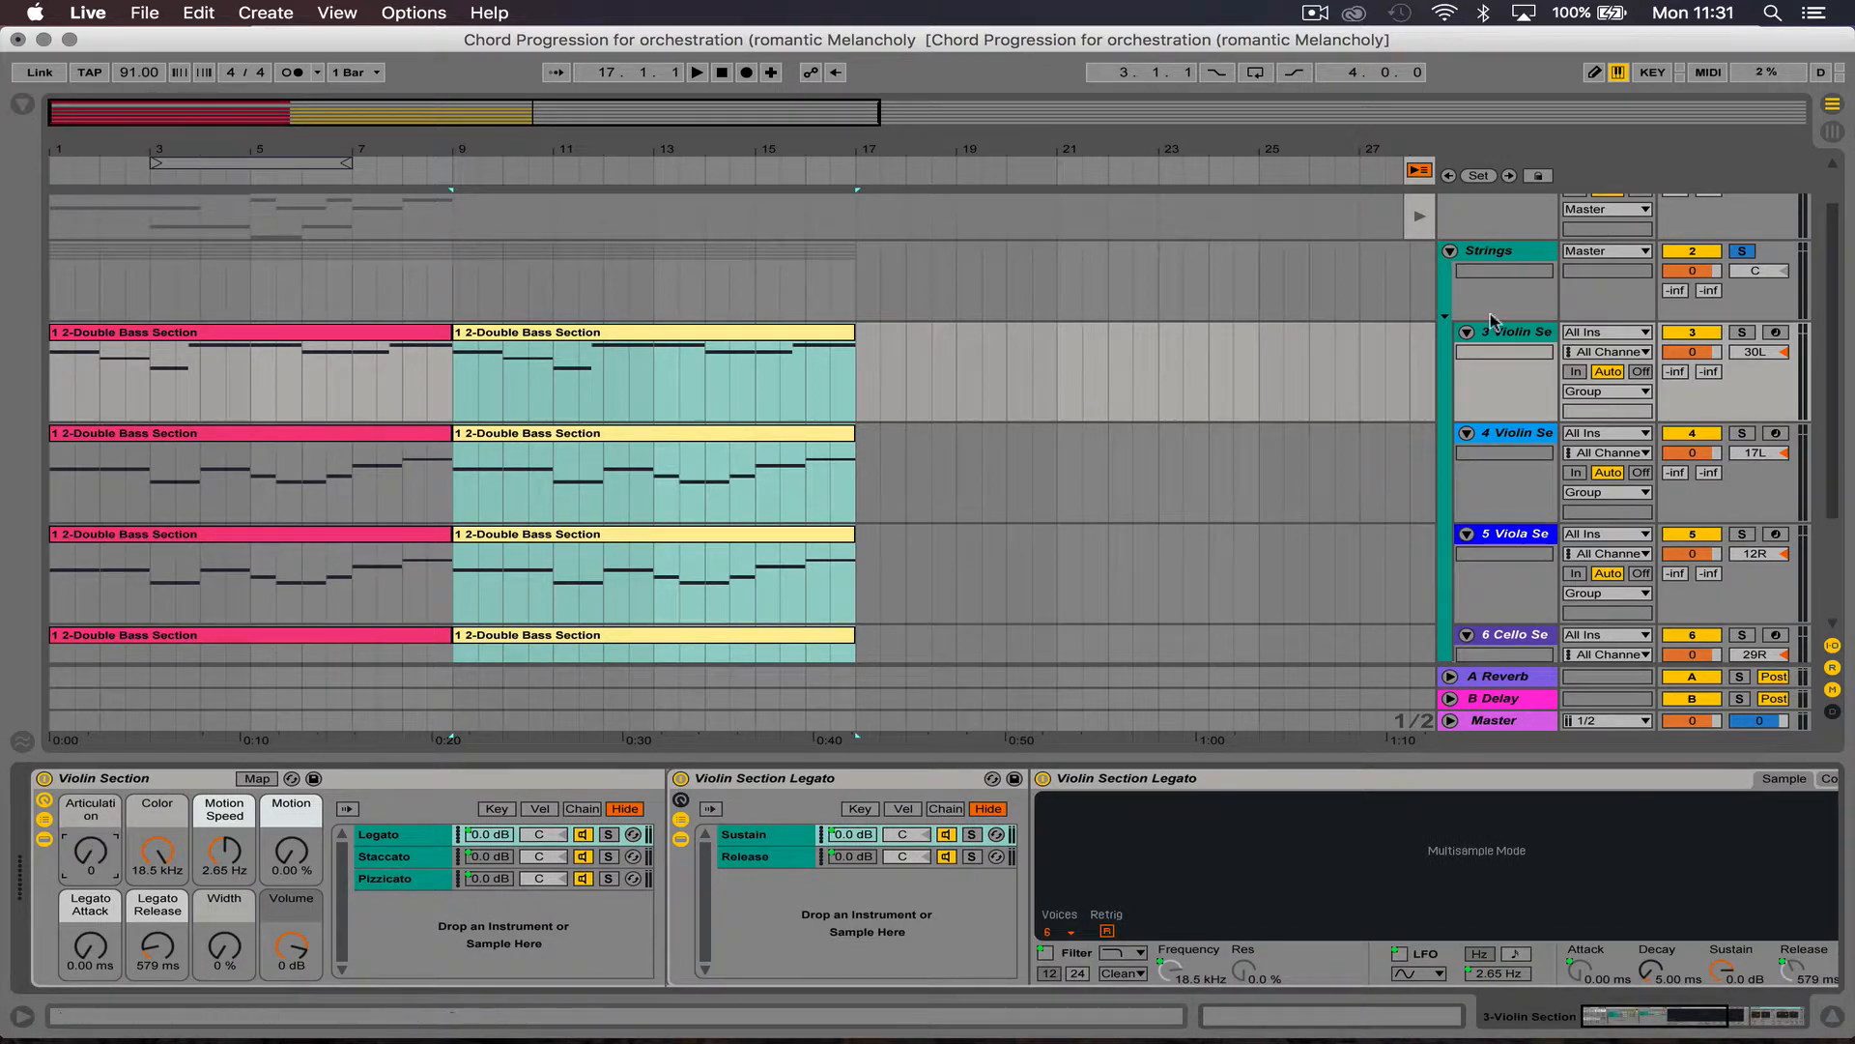
right_click(92, 881)
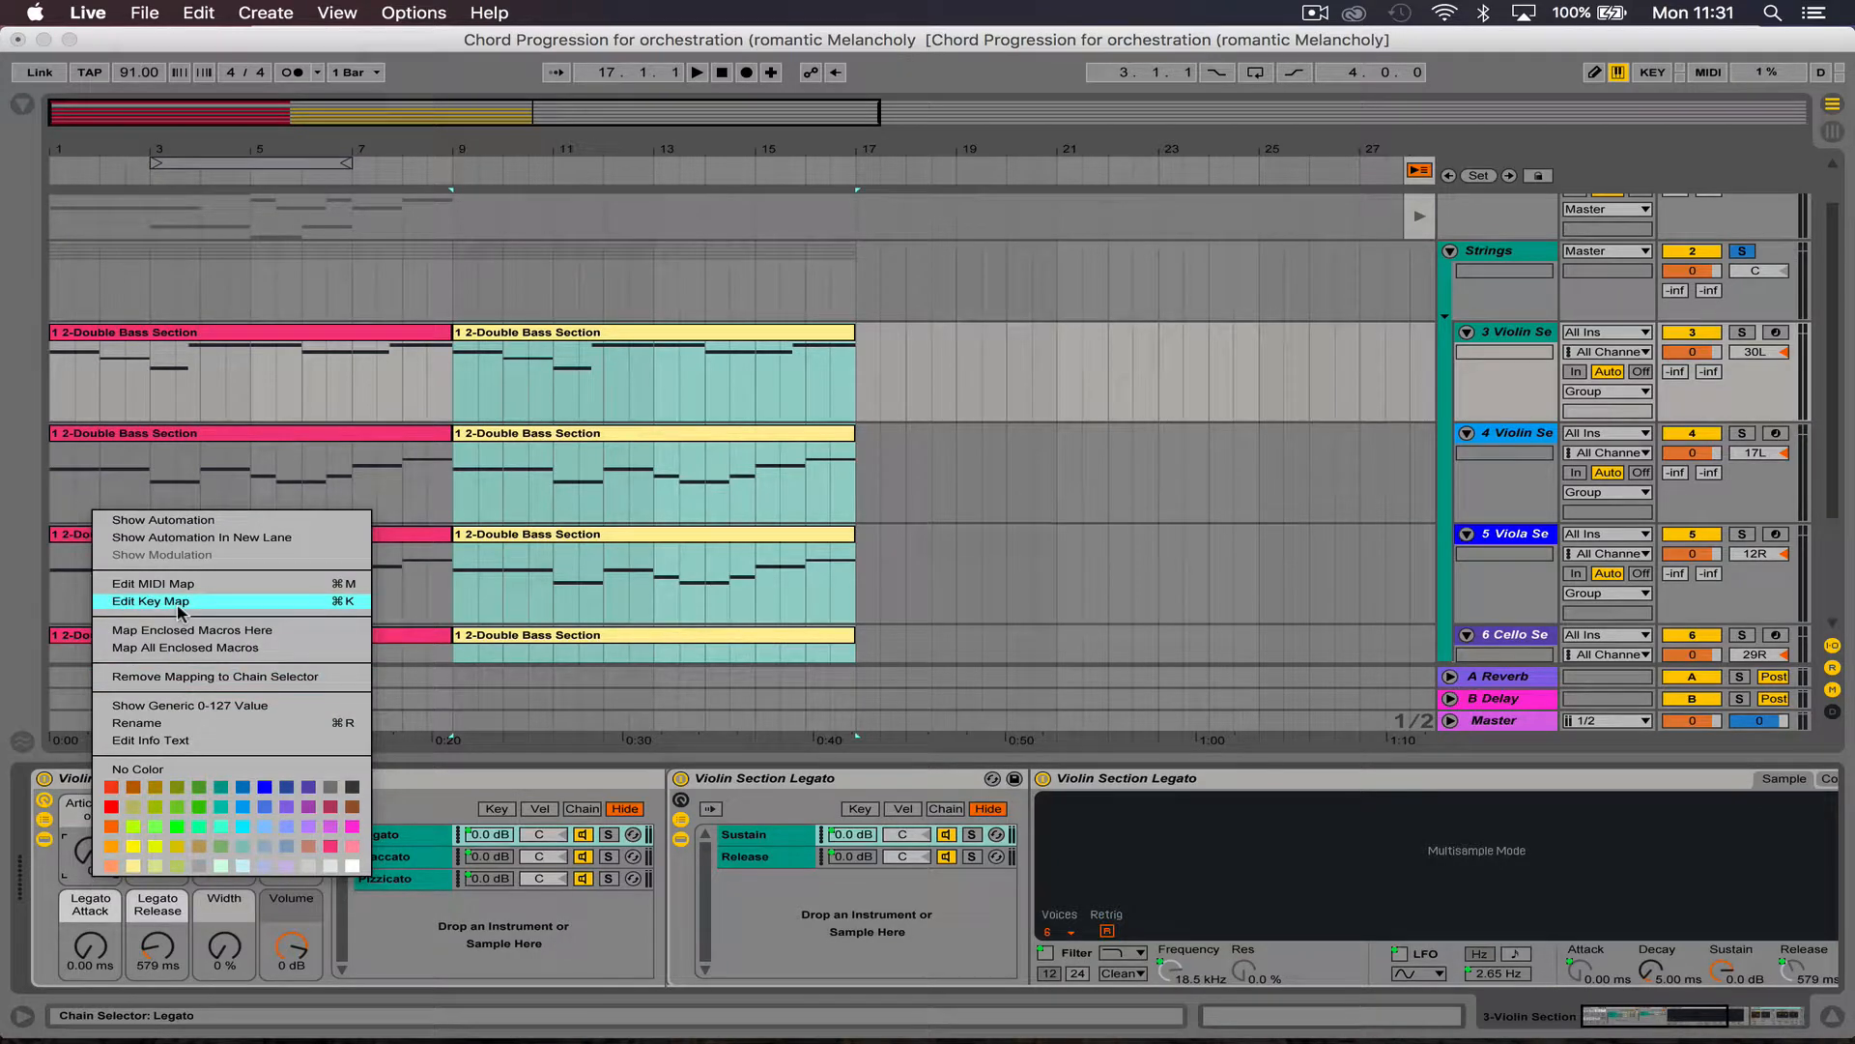
left_click(169, 522)
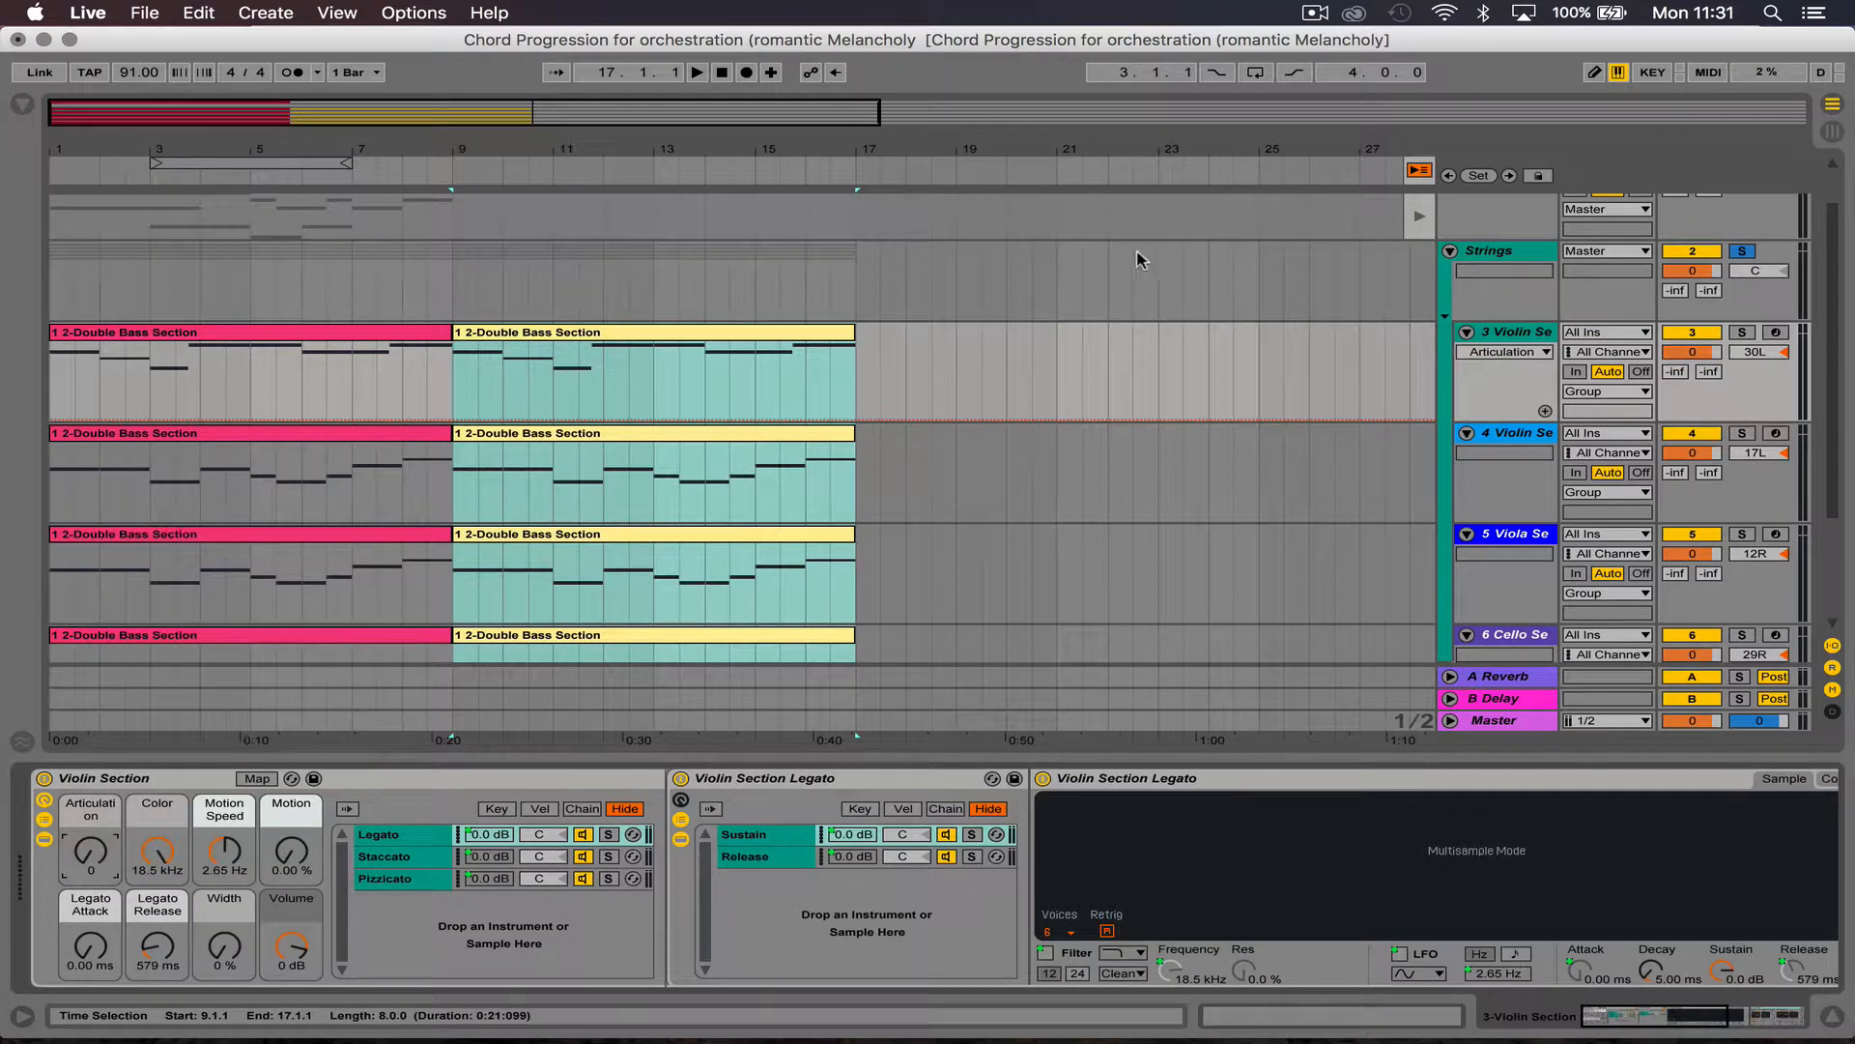
Step: Draw a raised Articulation level of 69 across the 3 Violin Section's yellow clip and play it soloed from bar 9
key("b")
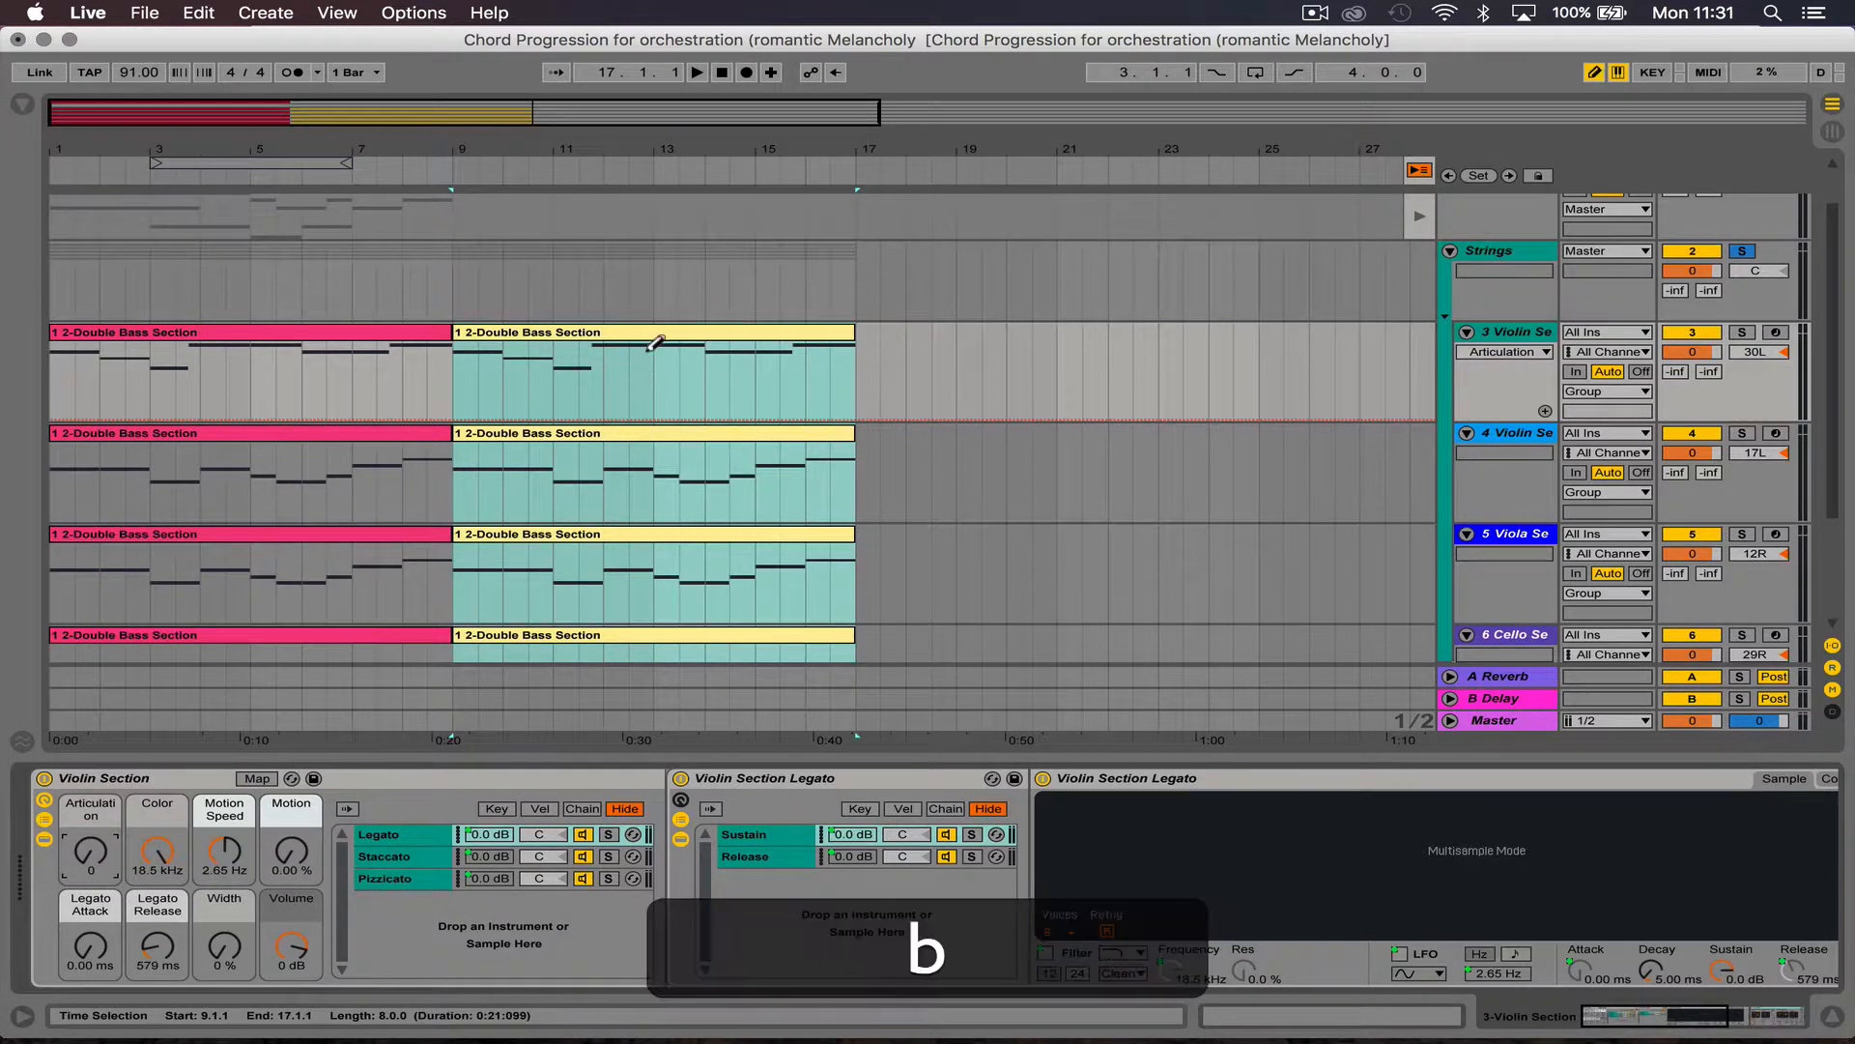
left_click(607, 383)
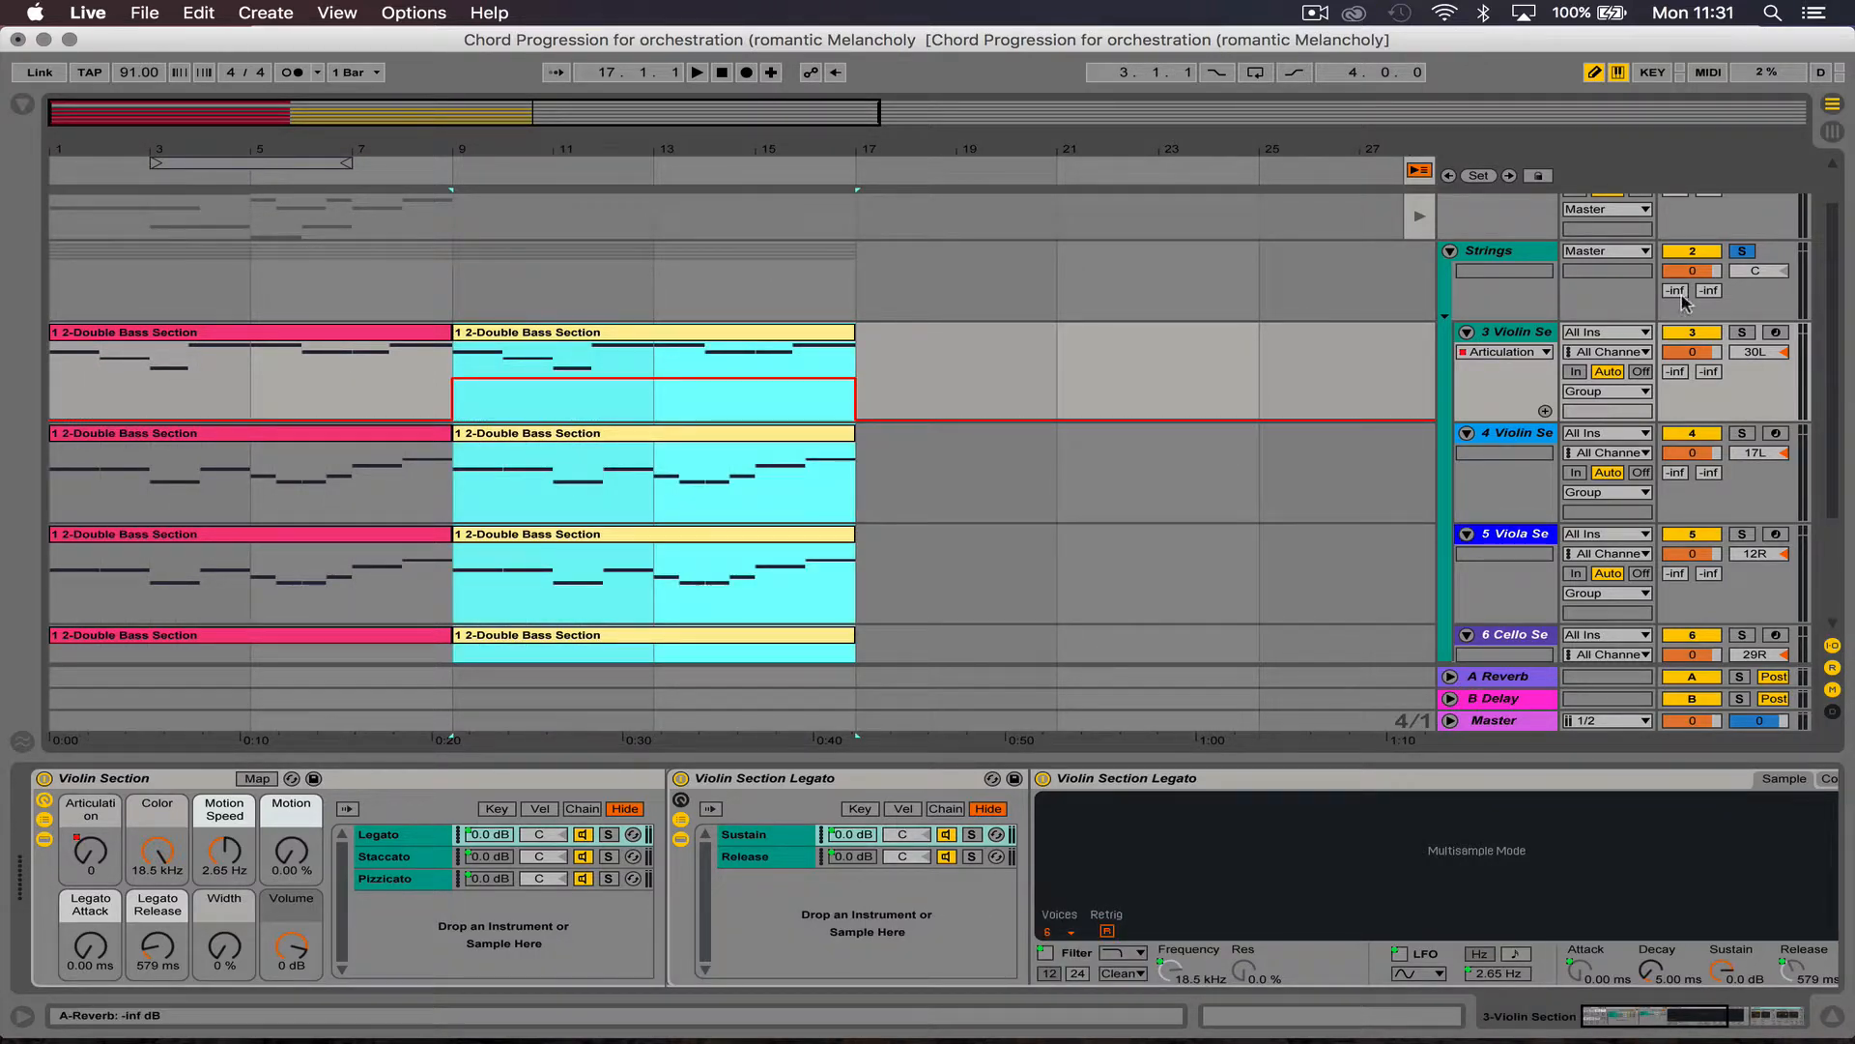
left_click(1748, 334)
left_click(580, 332)
key("space")
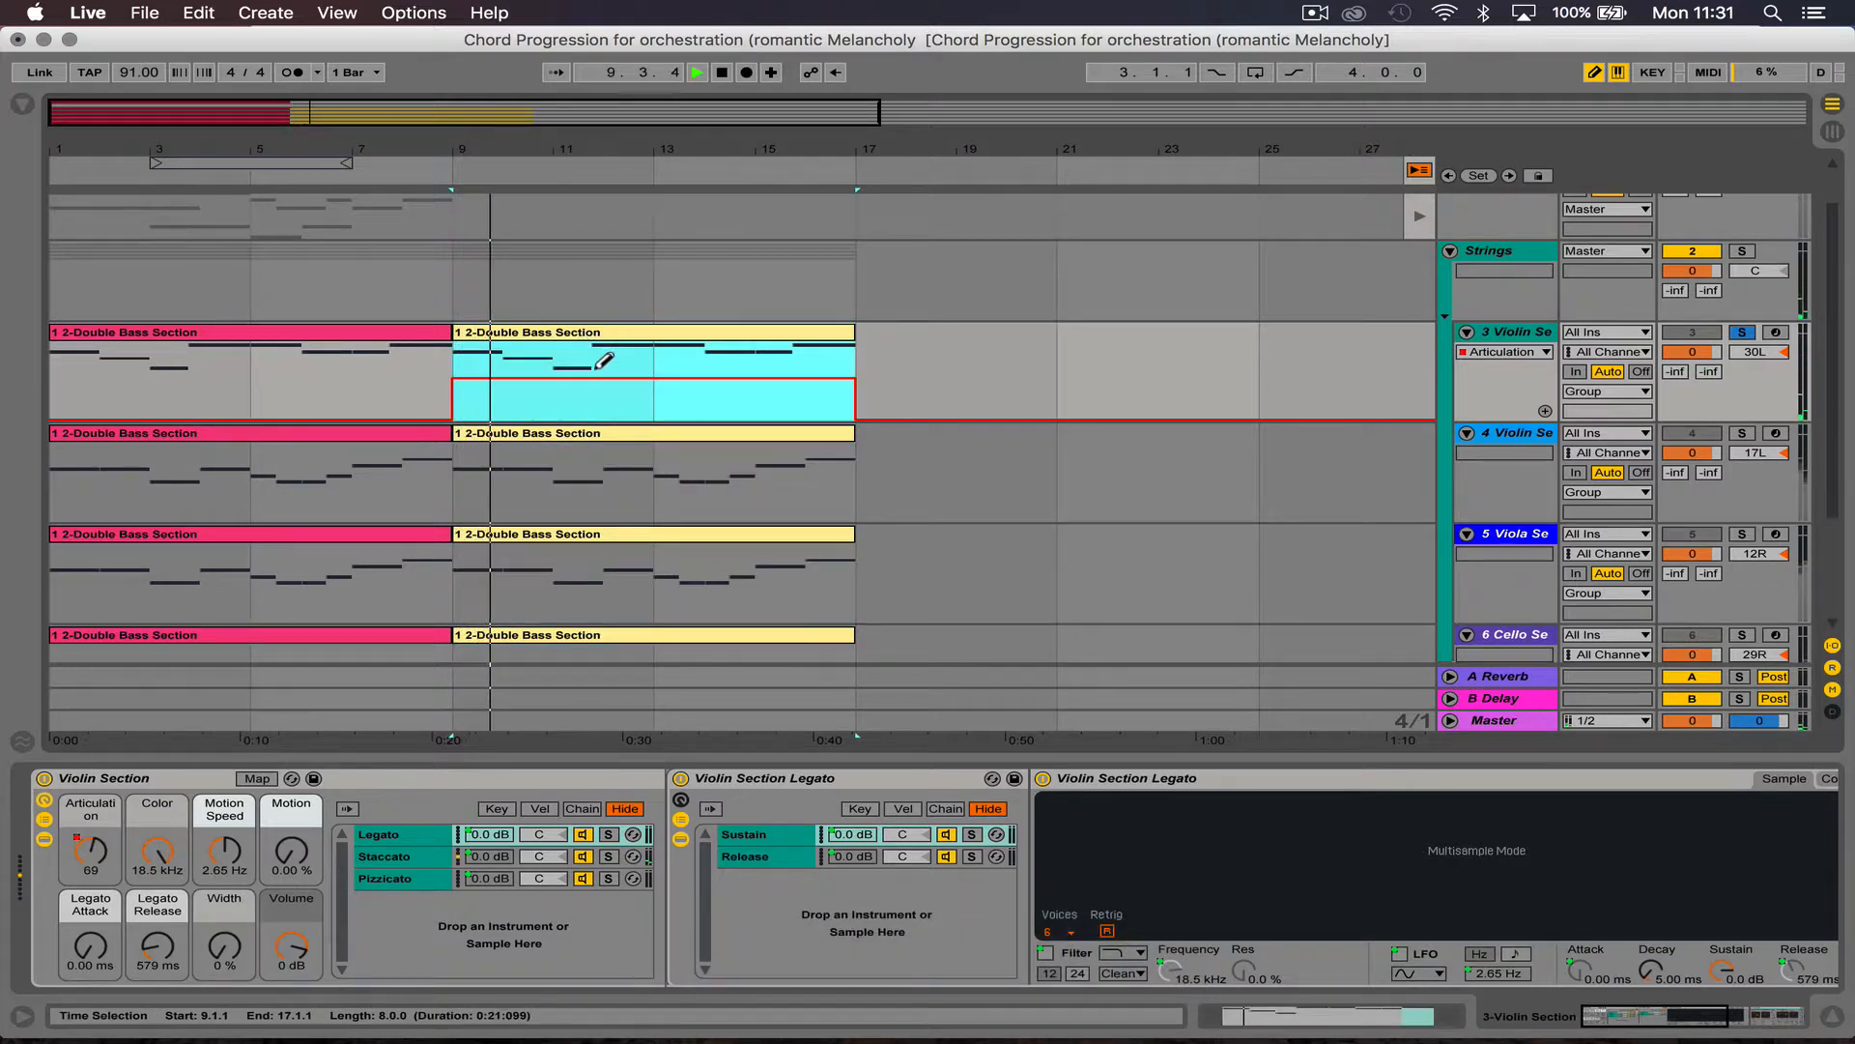
Step: Raise the 3 Violin Section's Articulation automation to 127 across the yellow clip while listening, and stop playback
left_click(598, 369)
left_click_drag(596, 368, 597, 312)
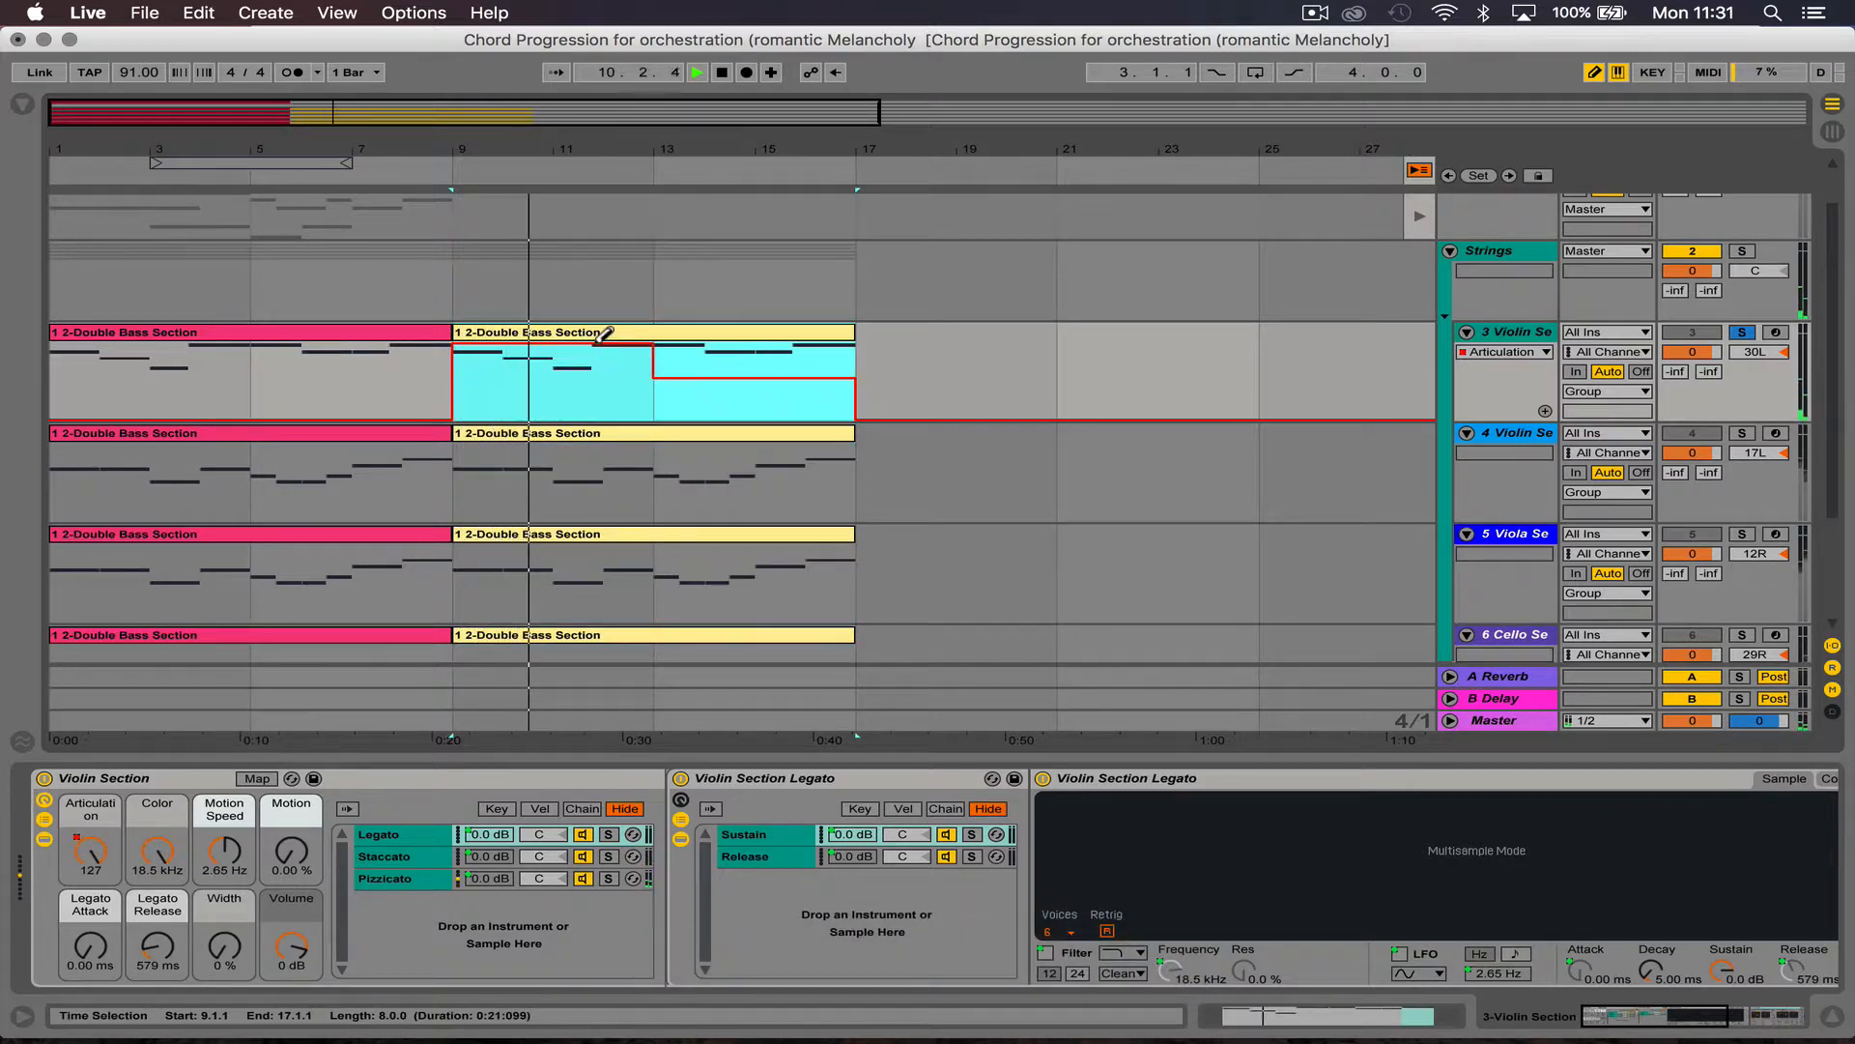
left_click_drag(609, 345, 611, 371)
key("space")
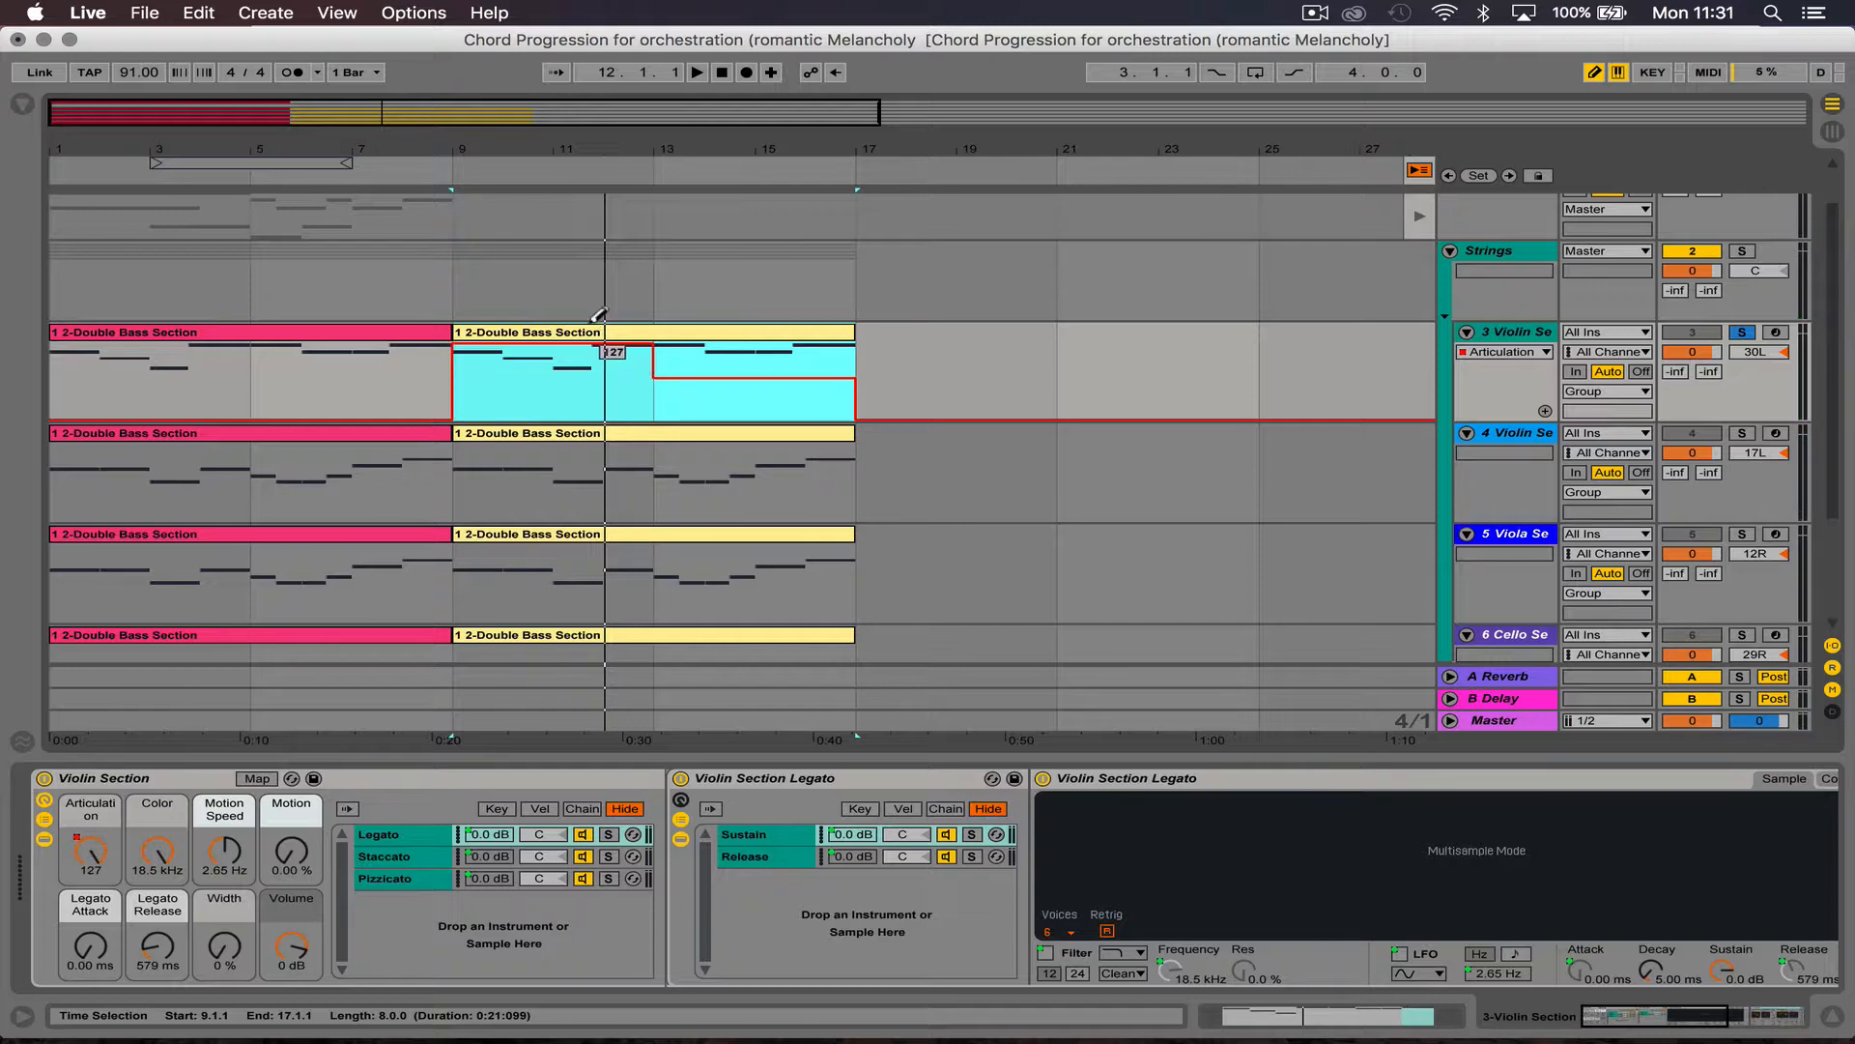
Step: Show Articulation automation on the 4 Violin, Viola, Cello and Double Bass tracks and raise it up to 127 over their yellow clips
left_click(1506, 438)
scroll(228, 909, "left", 10)
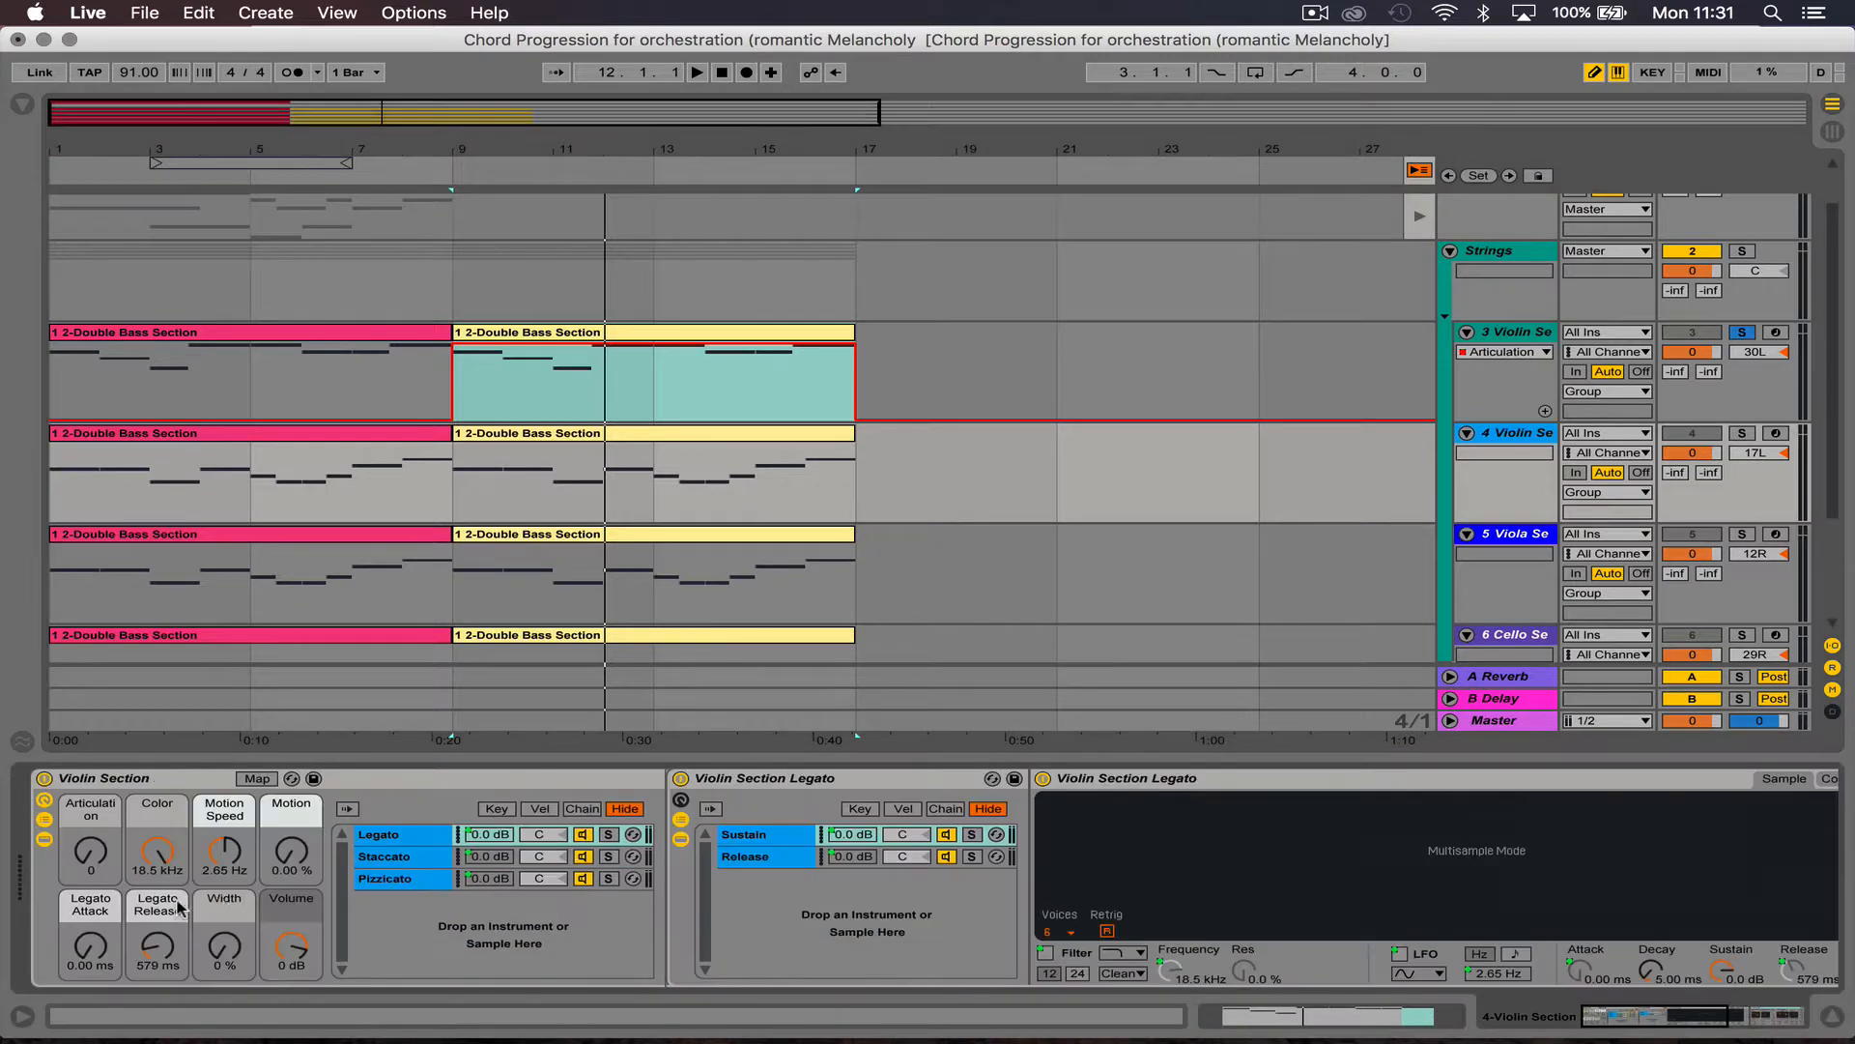
right_click(87, 881)
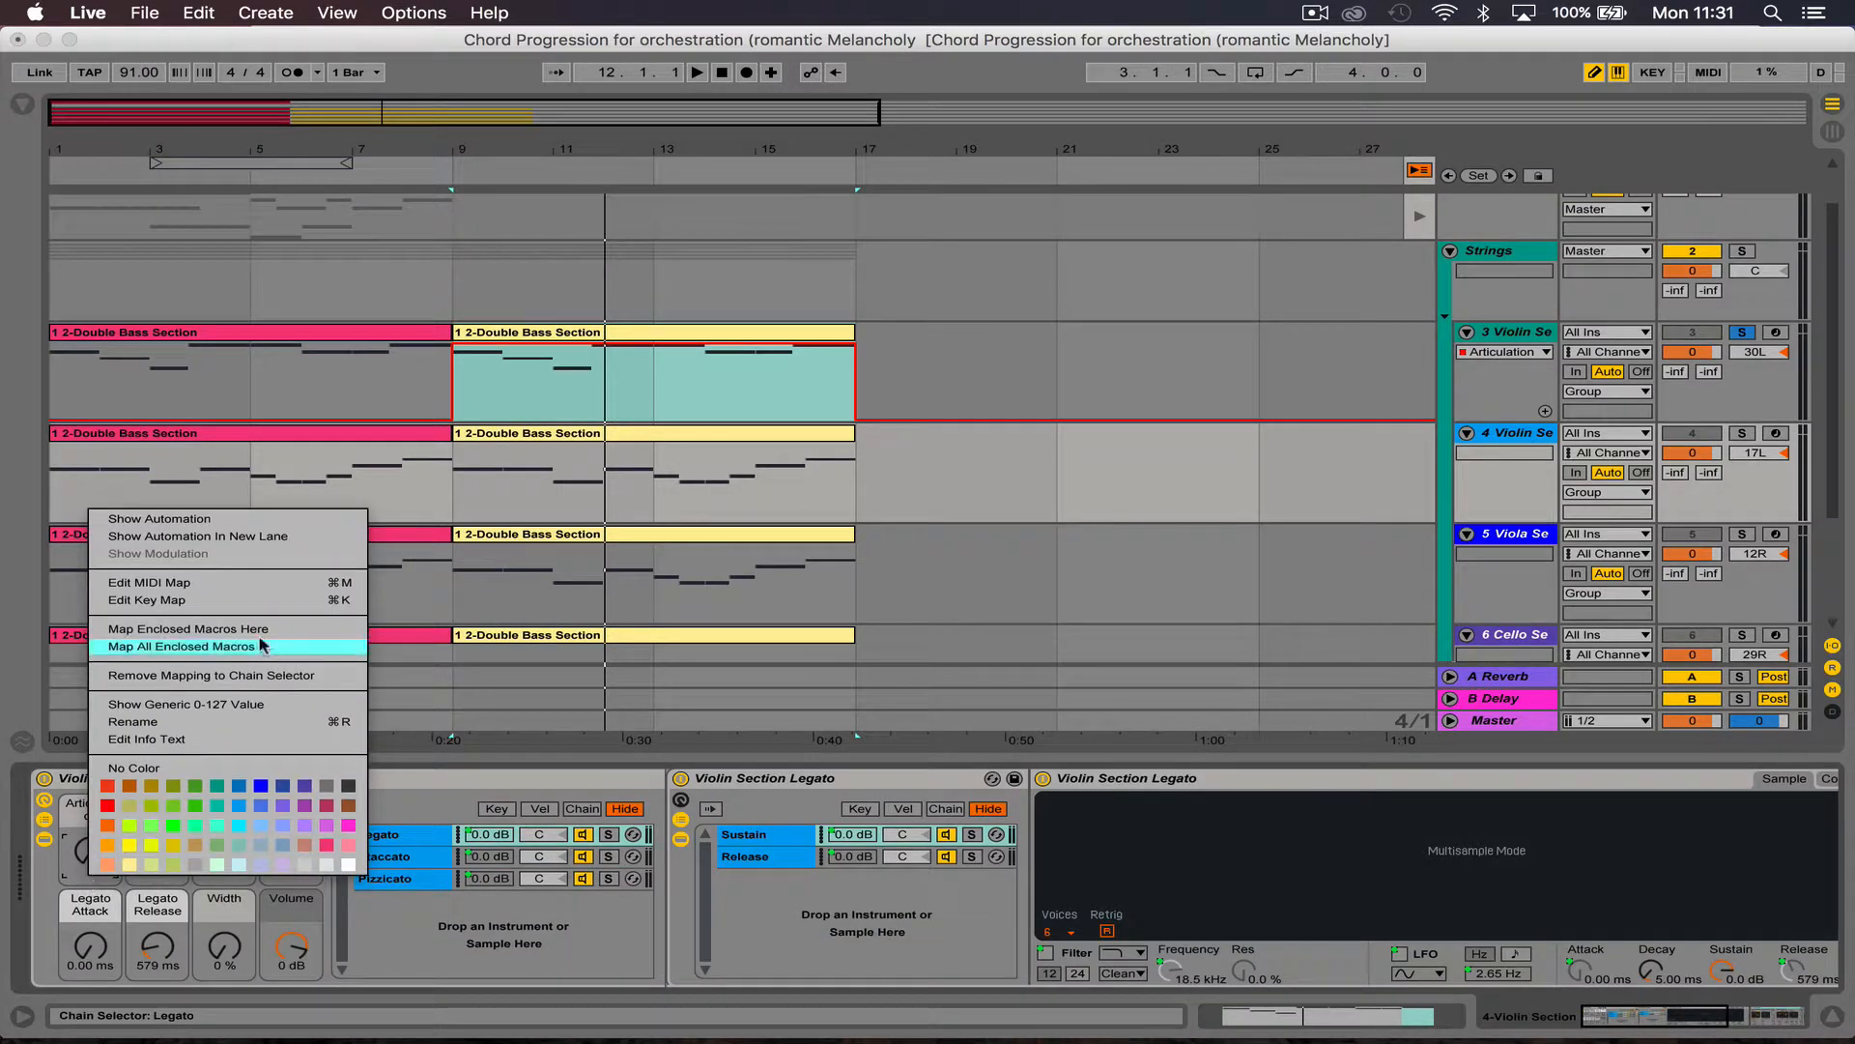
left_click(154, 647)
left_click_drag(724, 580, 726, 565)
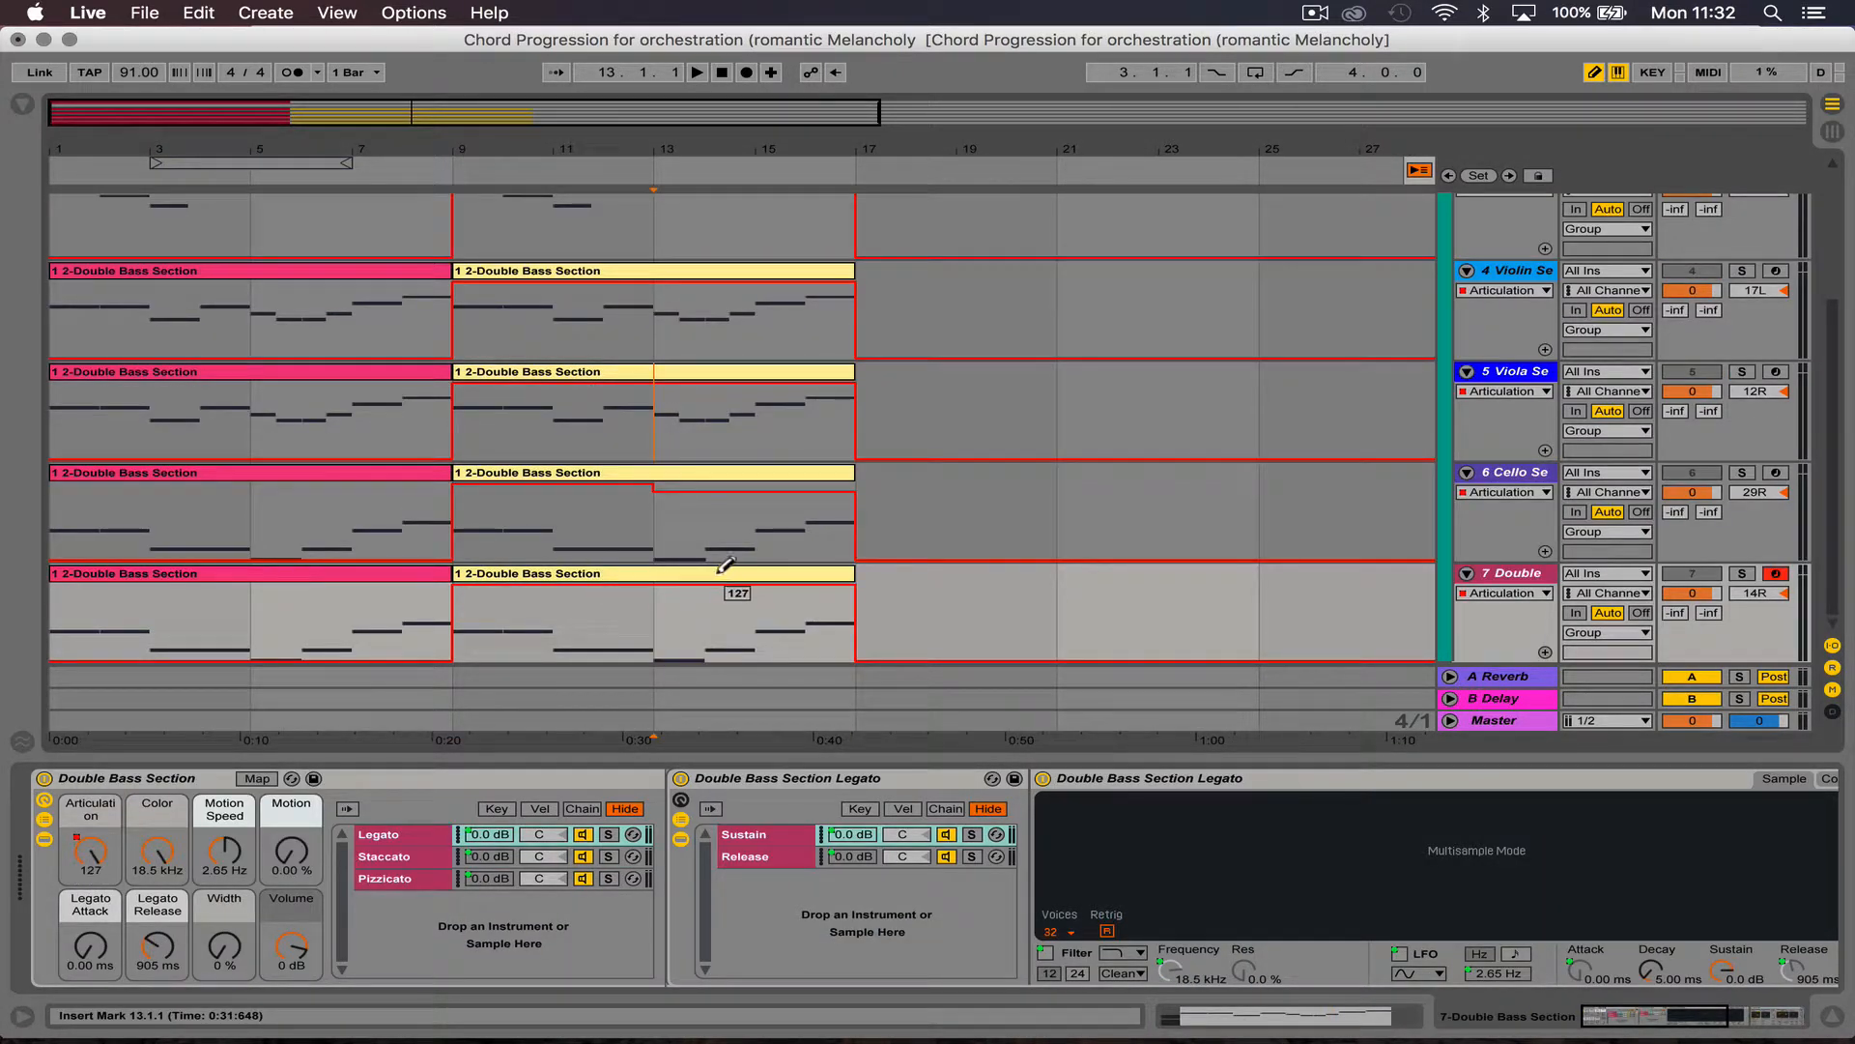
Step: Play the yellow clips from bar 9 and switch the solo from the 3 Violin Section to the whole Strings group
left_click(623, 271)
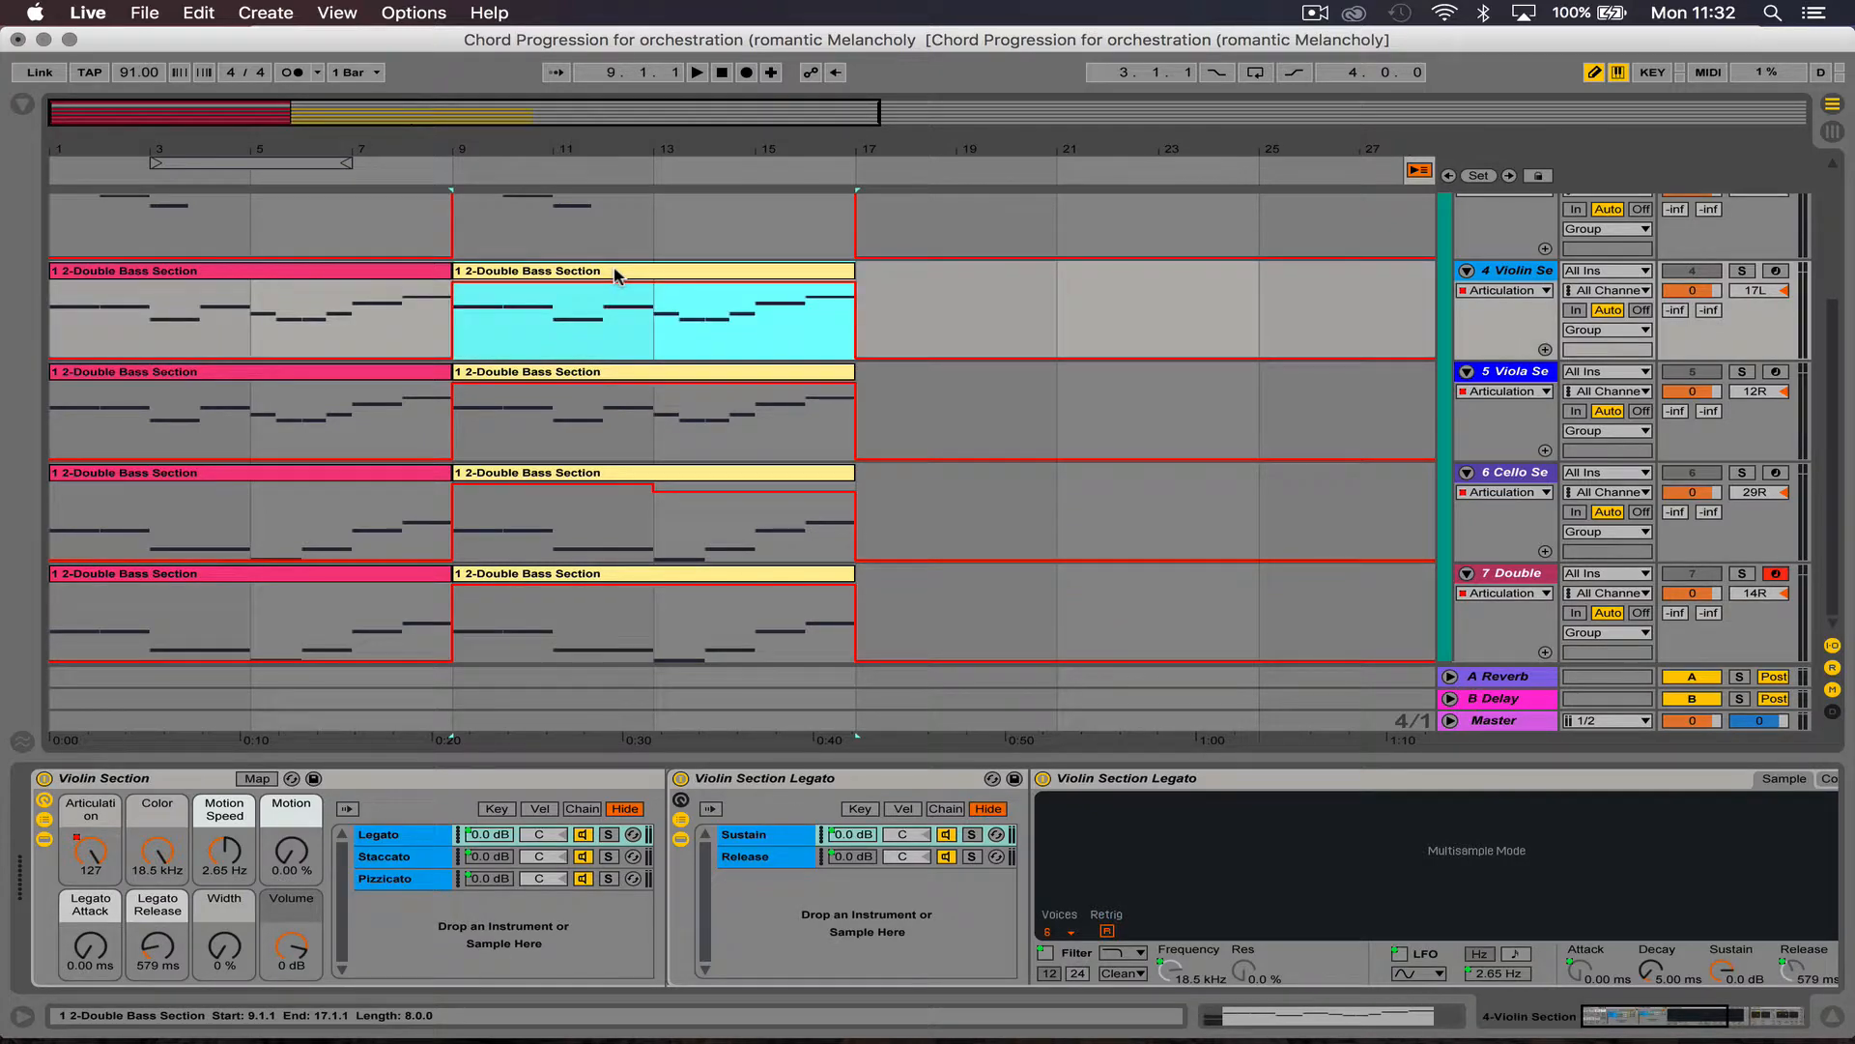
key("space")
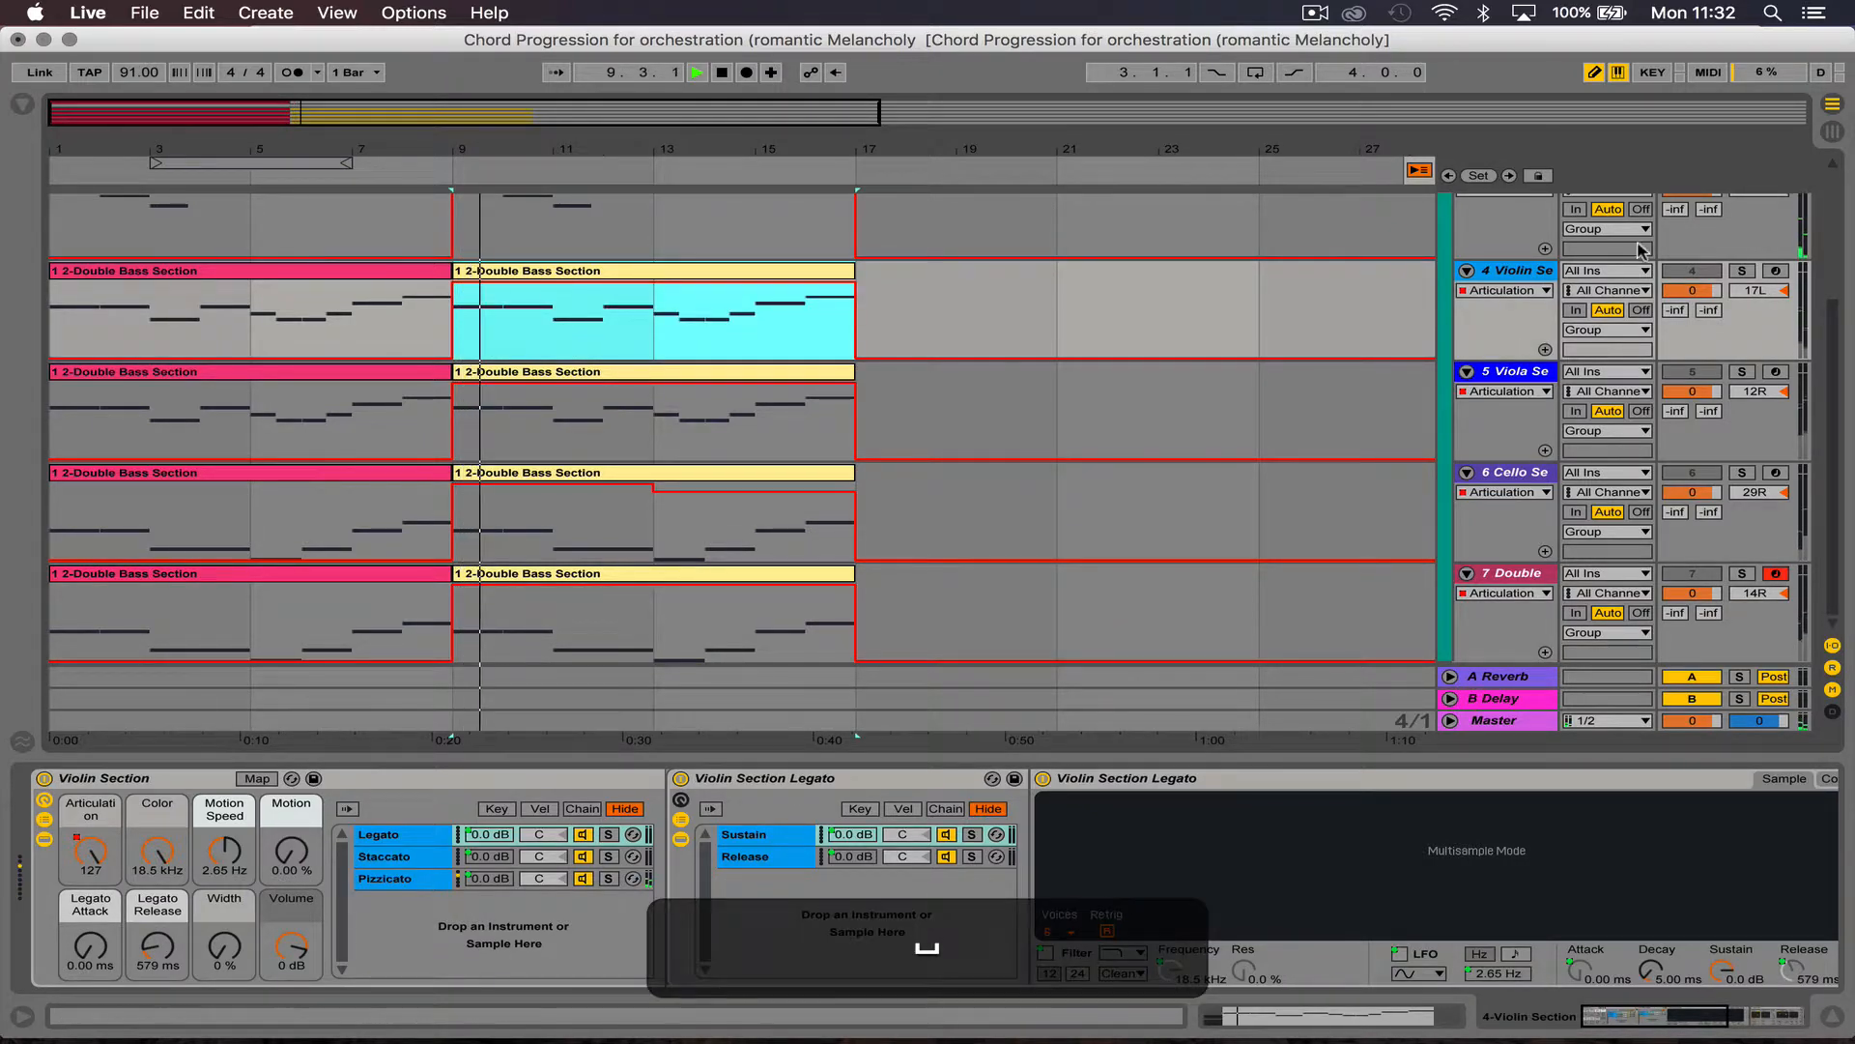
scroll(1740, 301, "up", 3)
left_click(1742, 304)
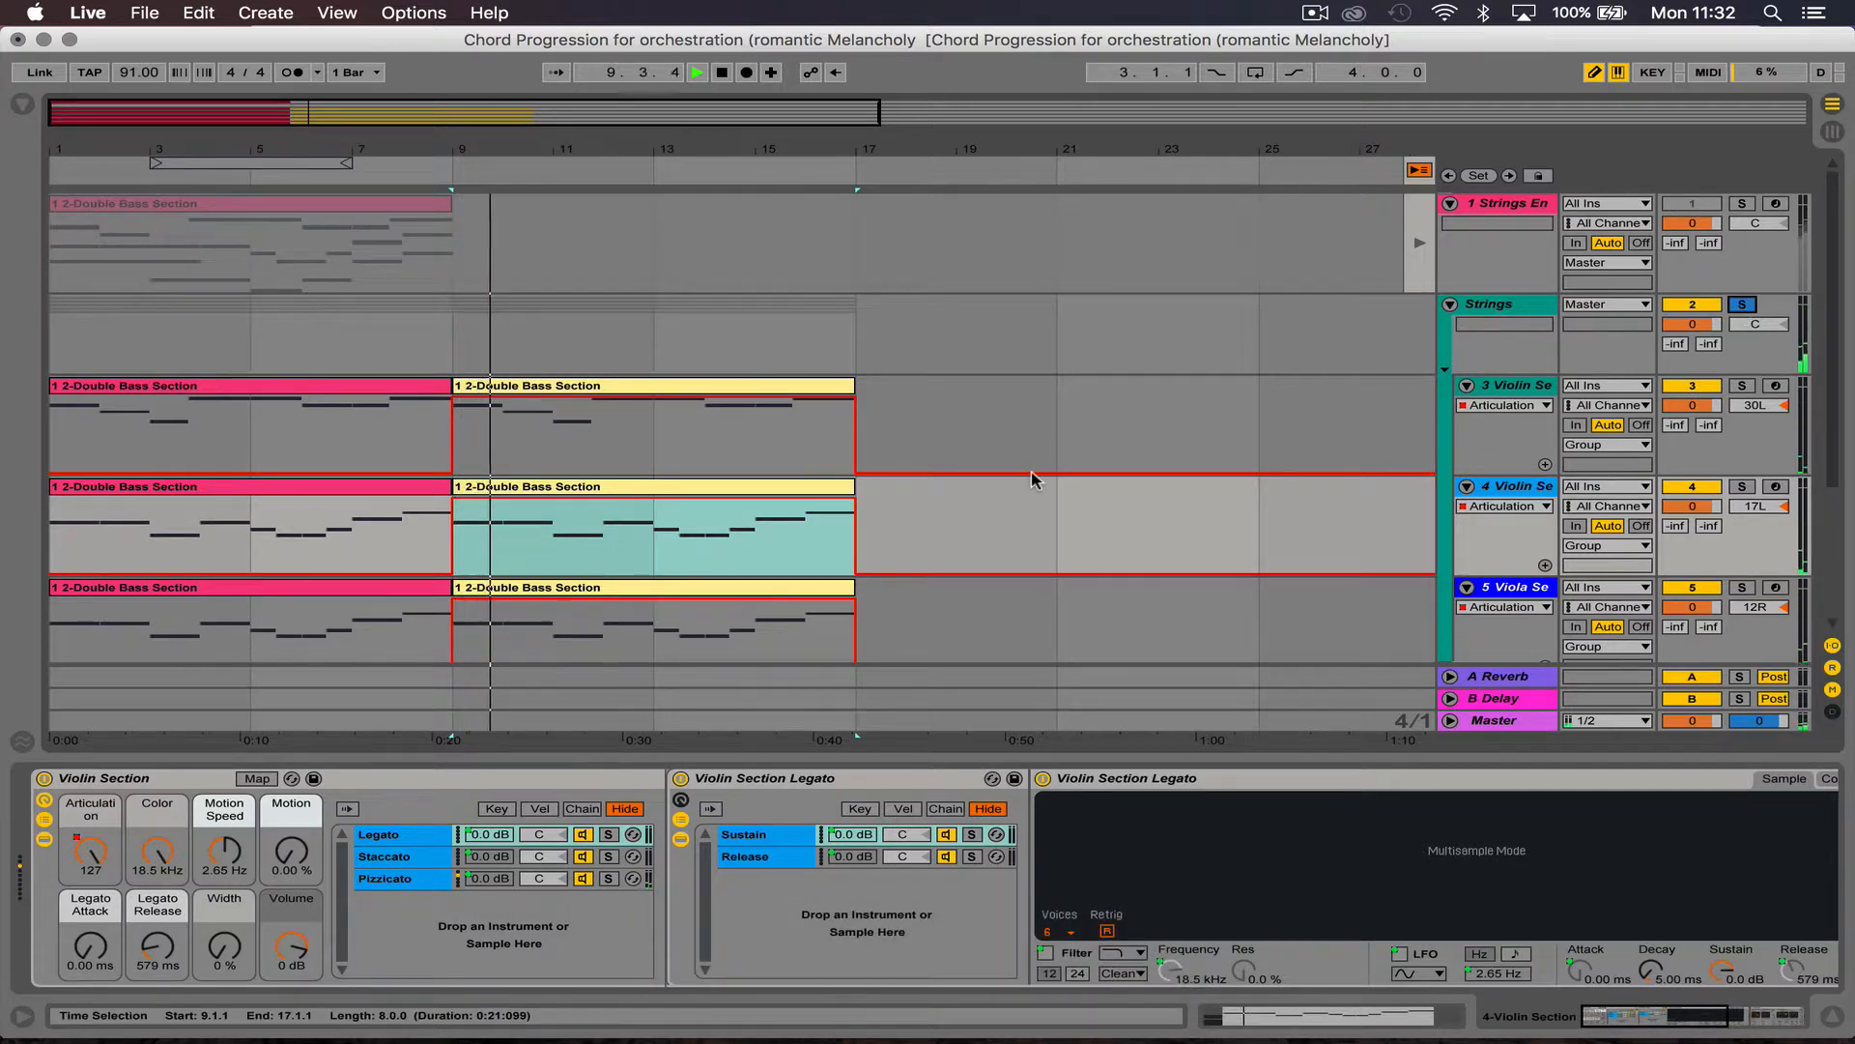
key("space")
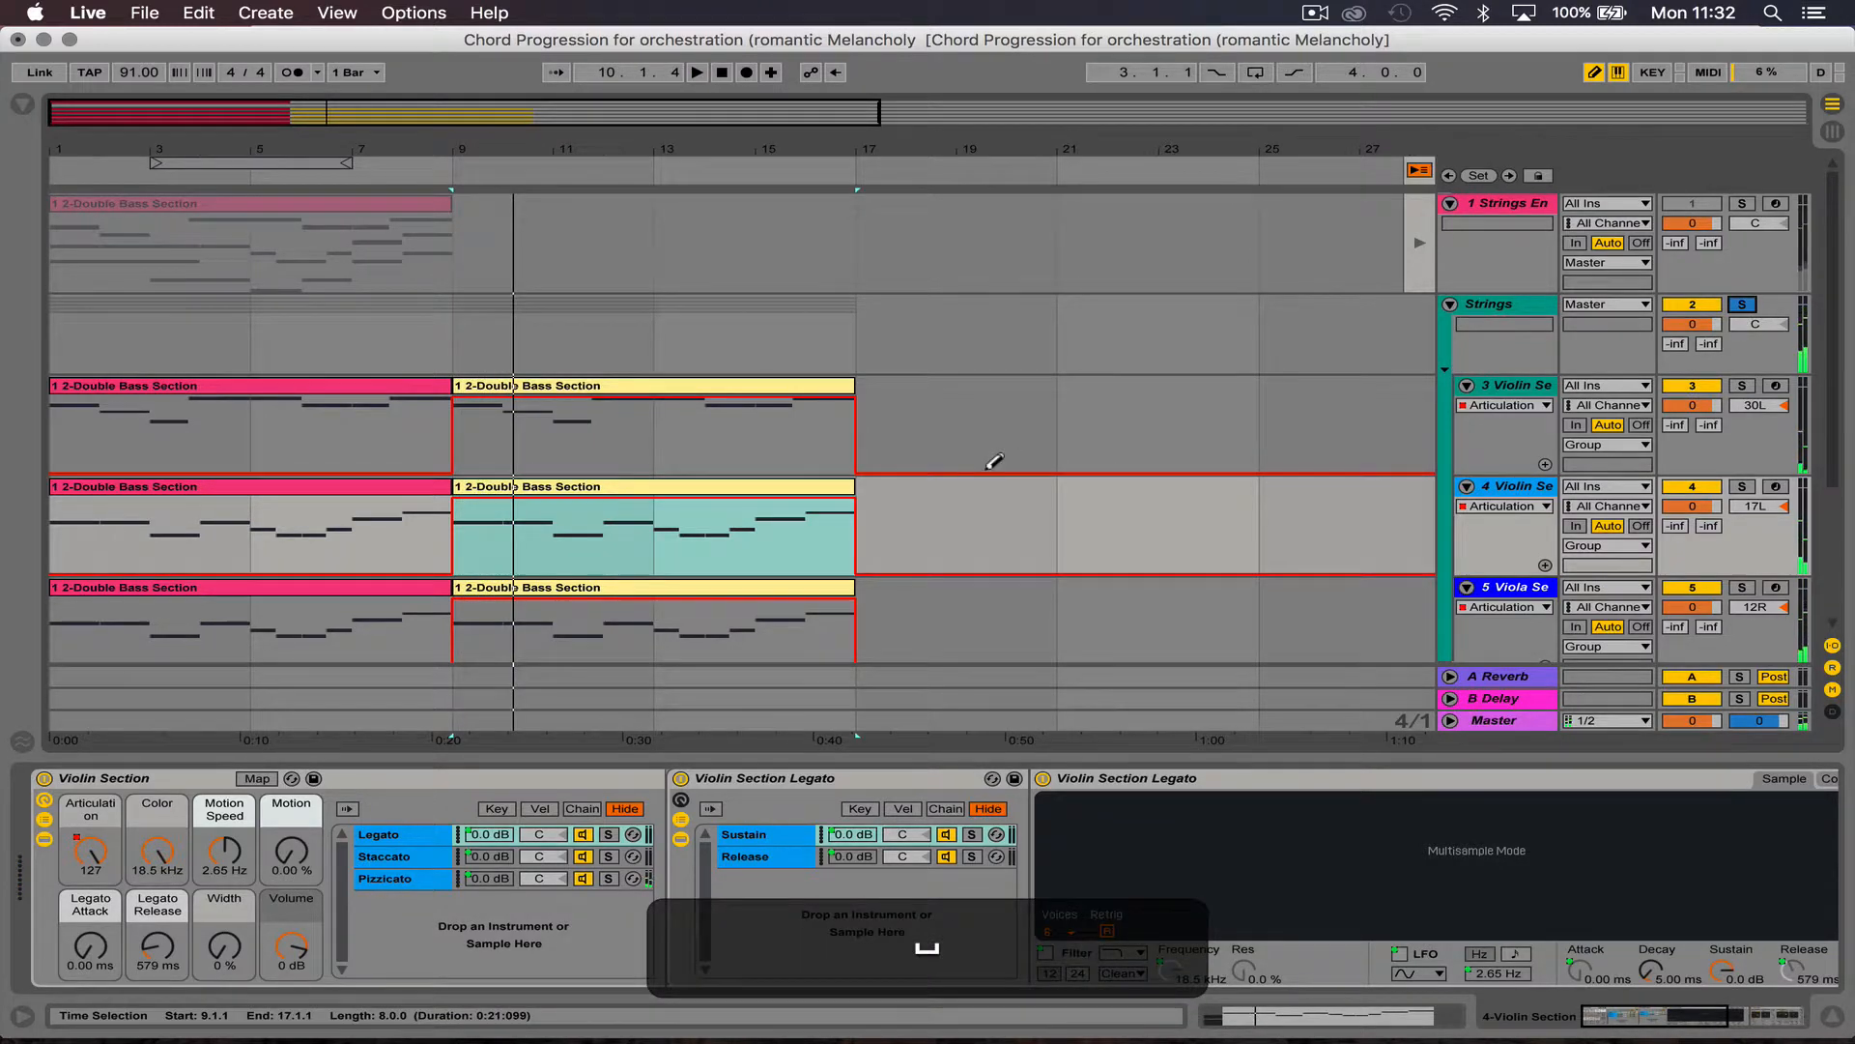
Step: In the 3 Violin Section's yellow clip, replace the long B4 in bar 1 and A4 in bar 2 with repeated quarter notes
scroll(994, 461, "down", 2)
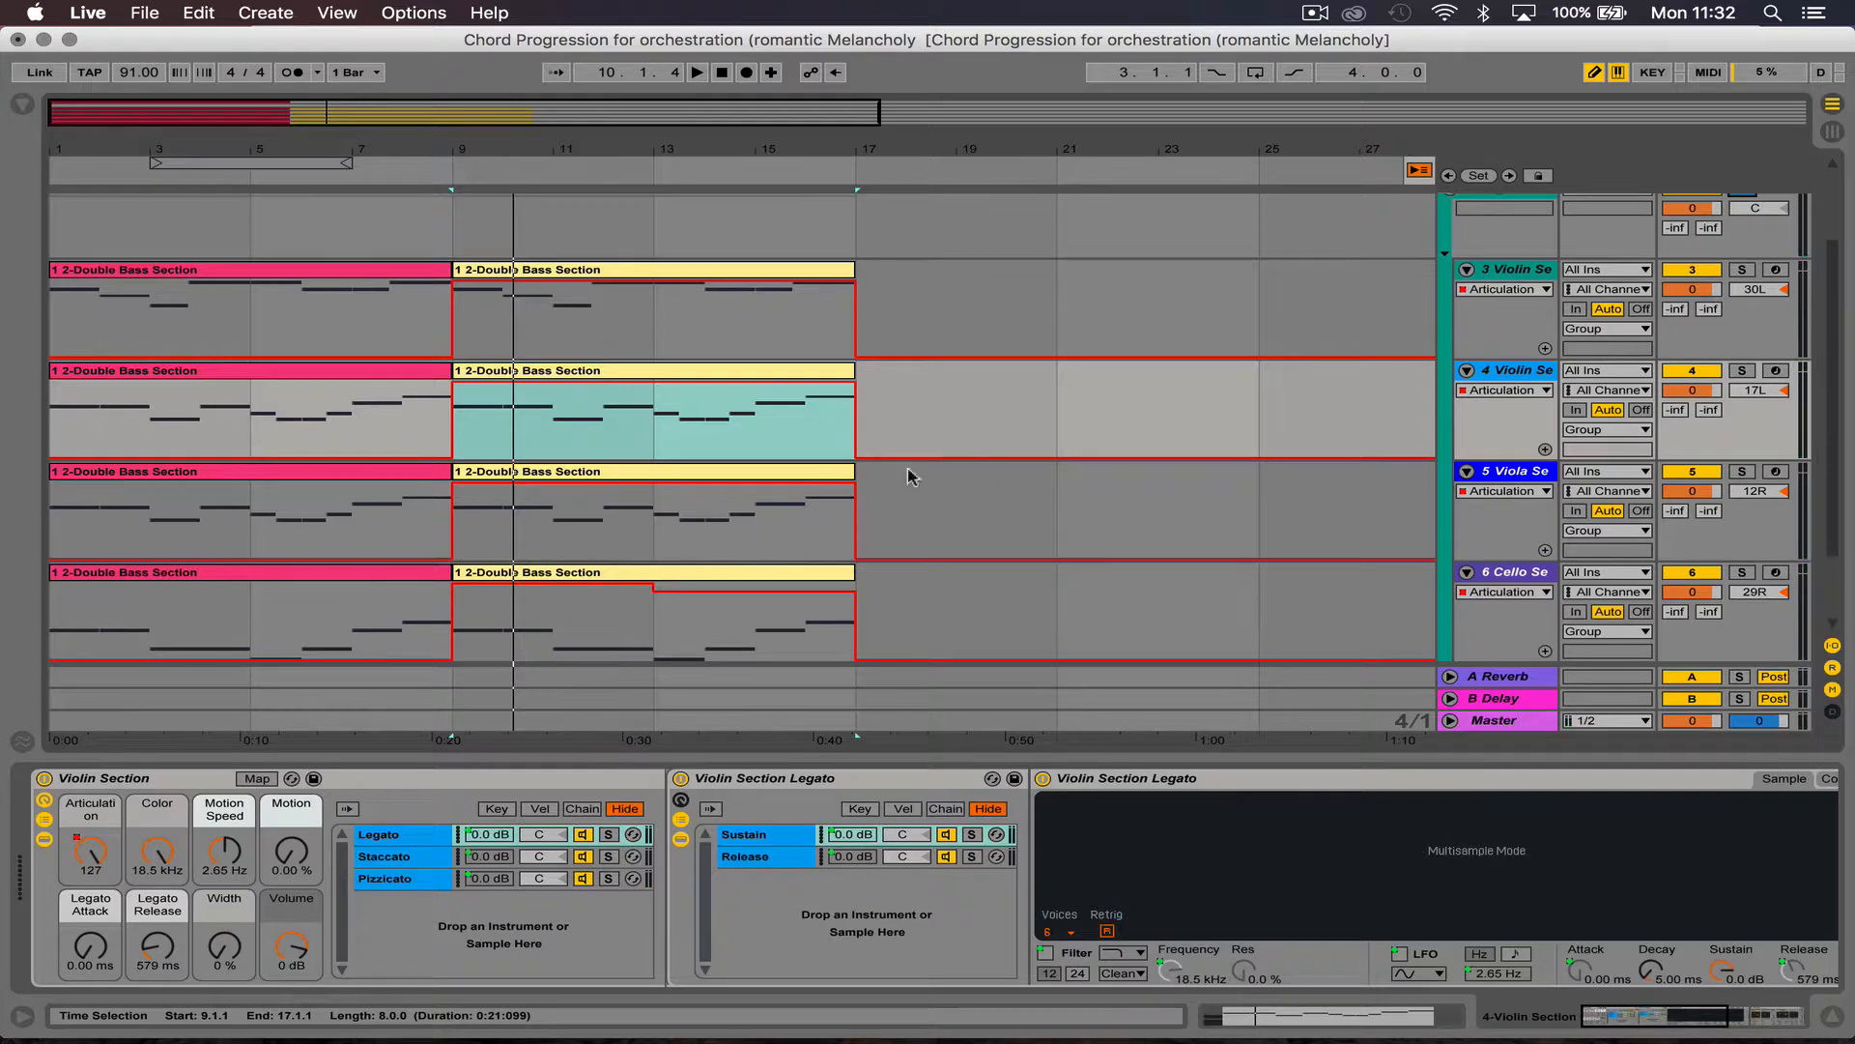
double_click(704, 279)
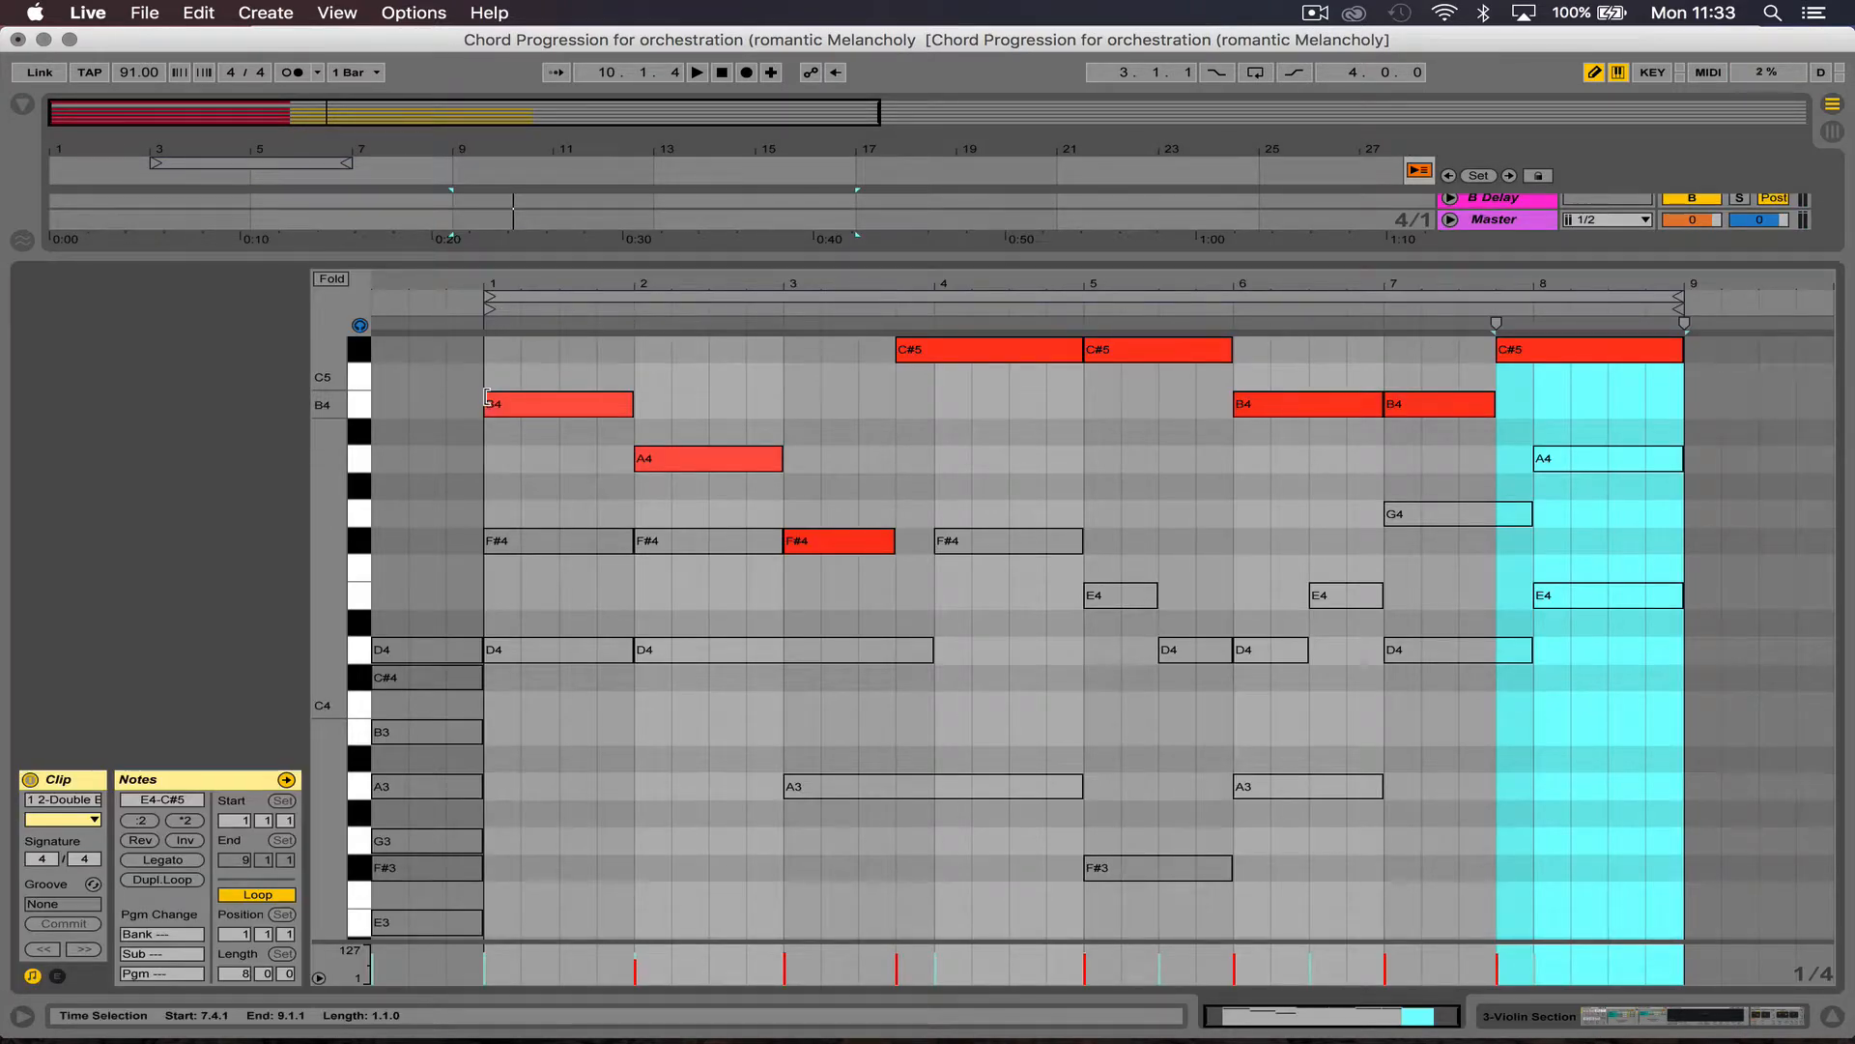
left_click(513, 394)
mouse_move(514, 394)
left_mouse_down()
mouse_move(669, 393)
mouse_move(653, 396)
mouse_move(712, 455)
mouse_move(784, 455)
left_mouse_up()
left_click(651, 455)
Step: Replace the bar 3 F#4 and the two C#5 notes through the end of bar 5 with repeated quarter notes
left_click(816, 538)
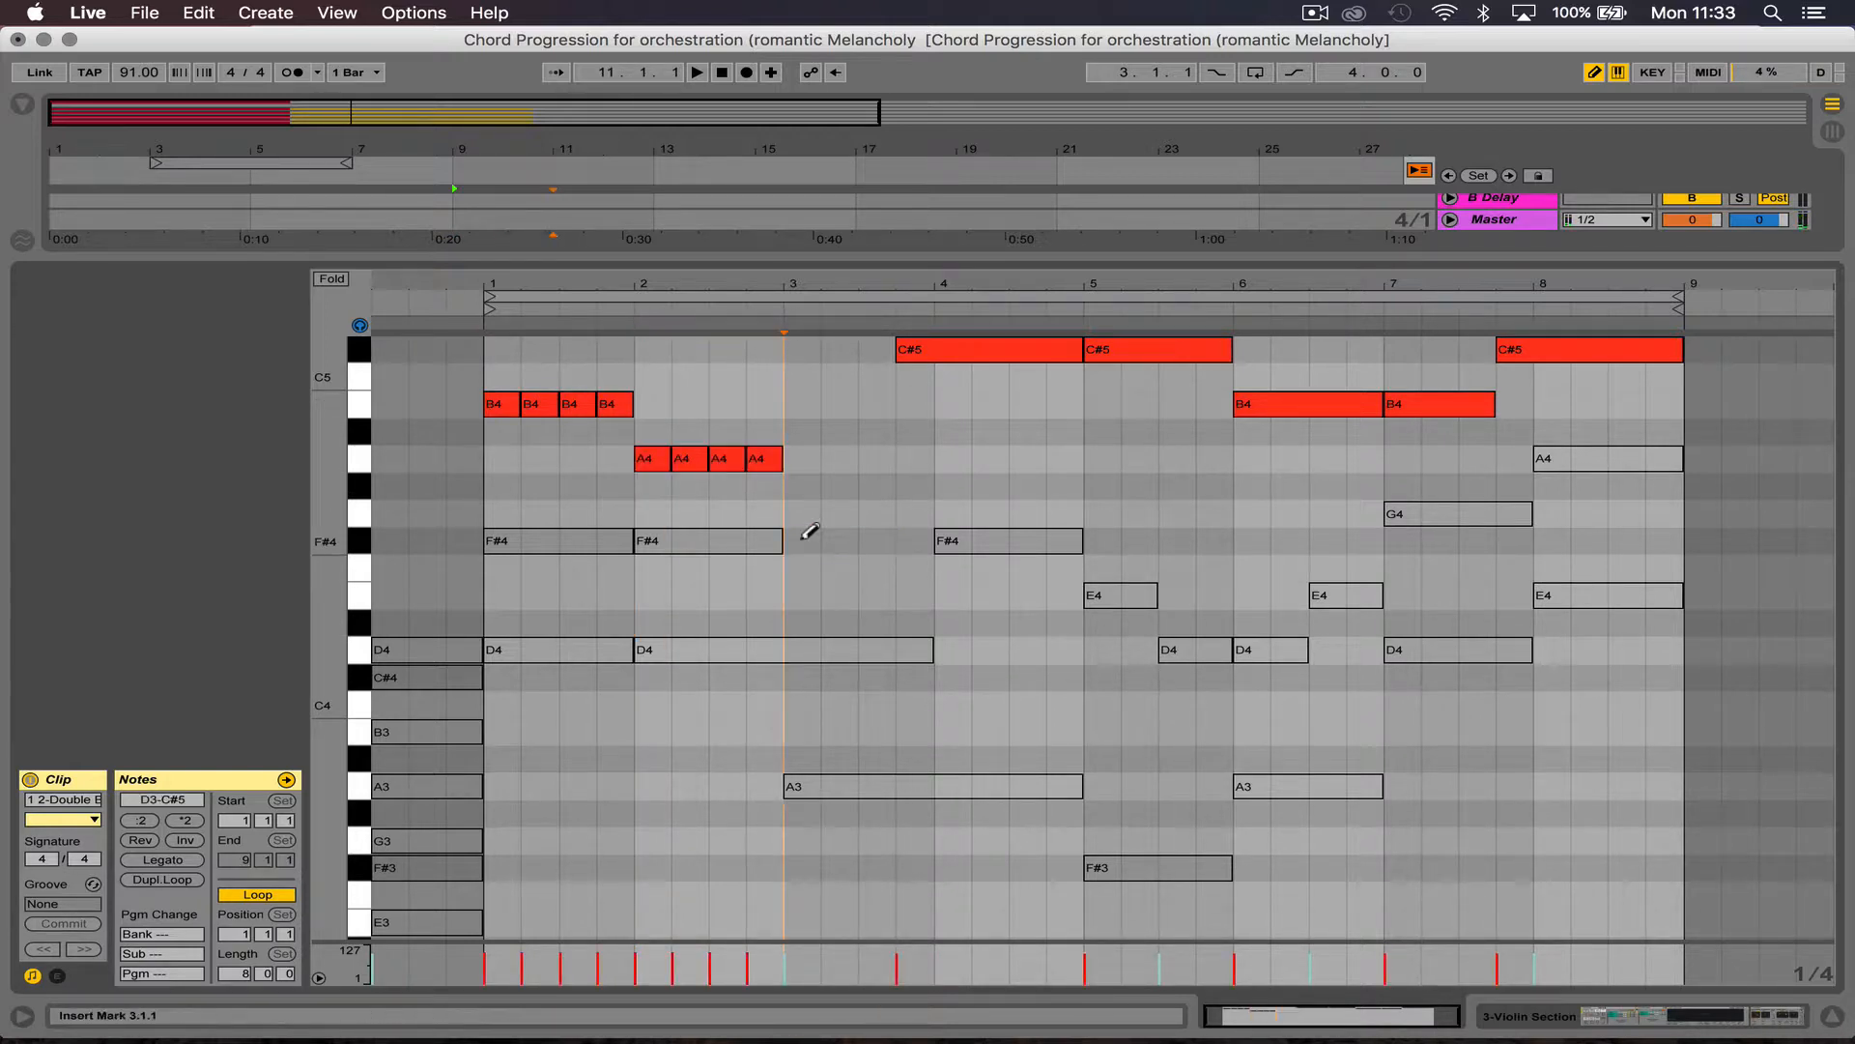
left_click_drag(790, 540, 889, 537)
left_click(926, 354)
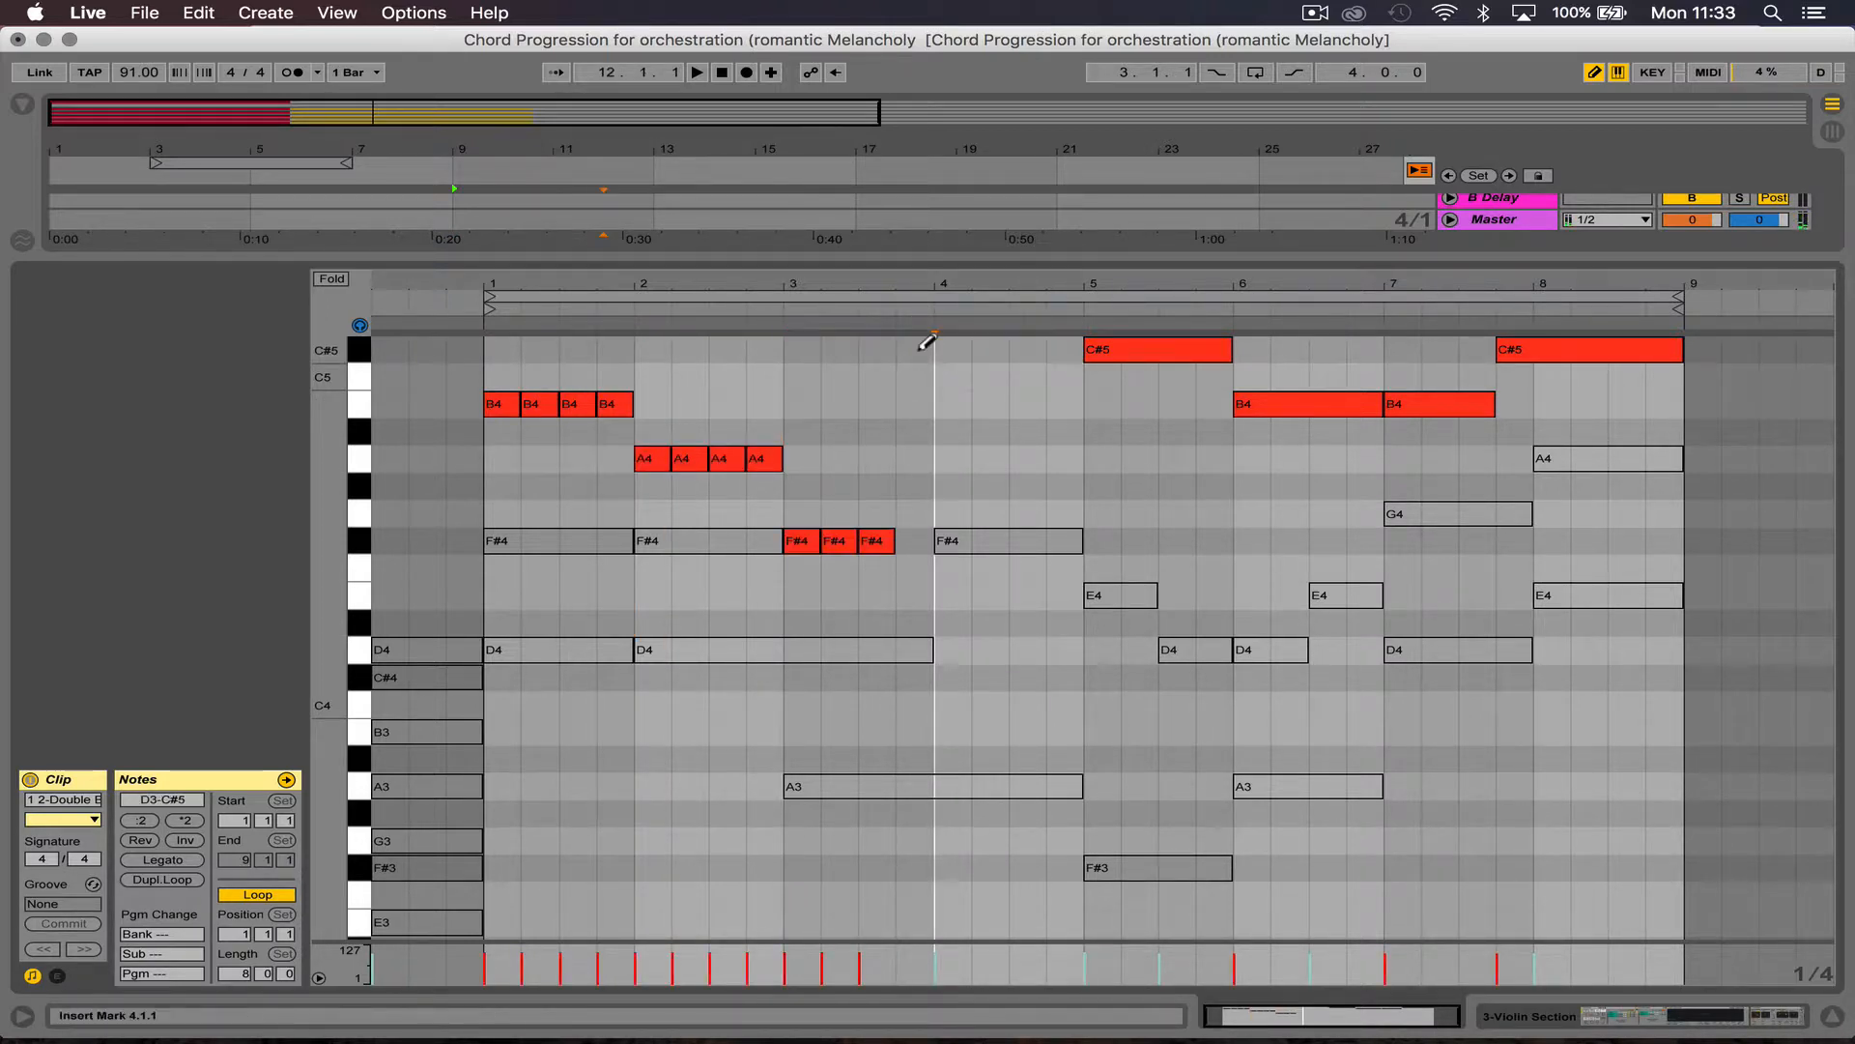
left_click_drag(904, 348, 1234, 338)
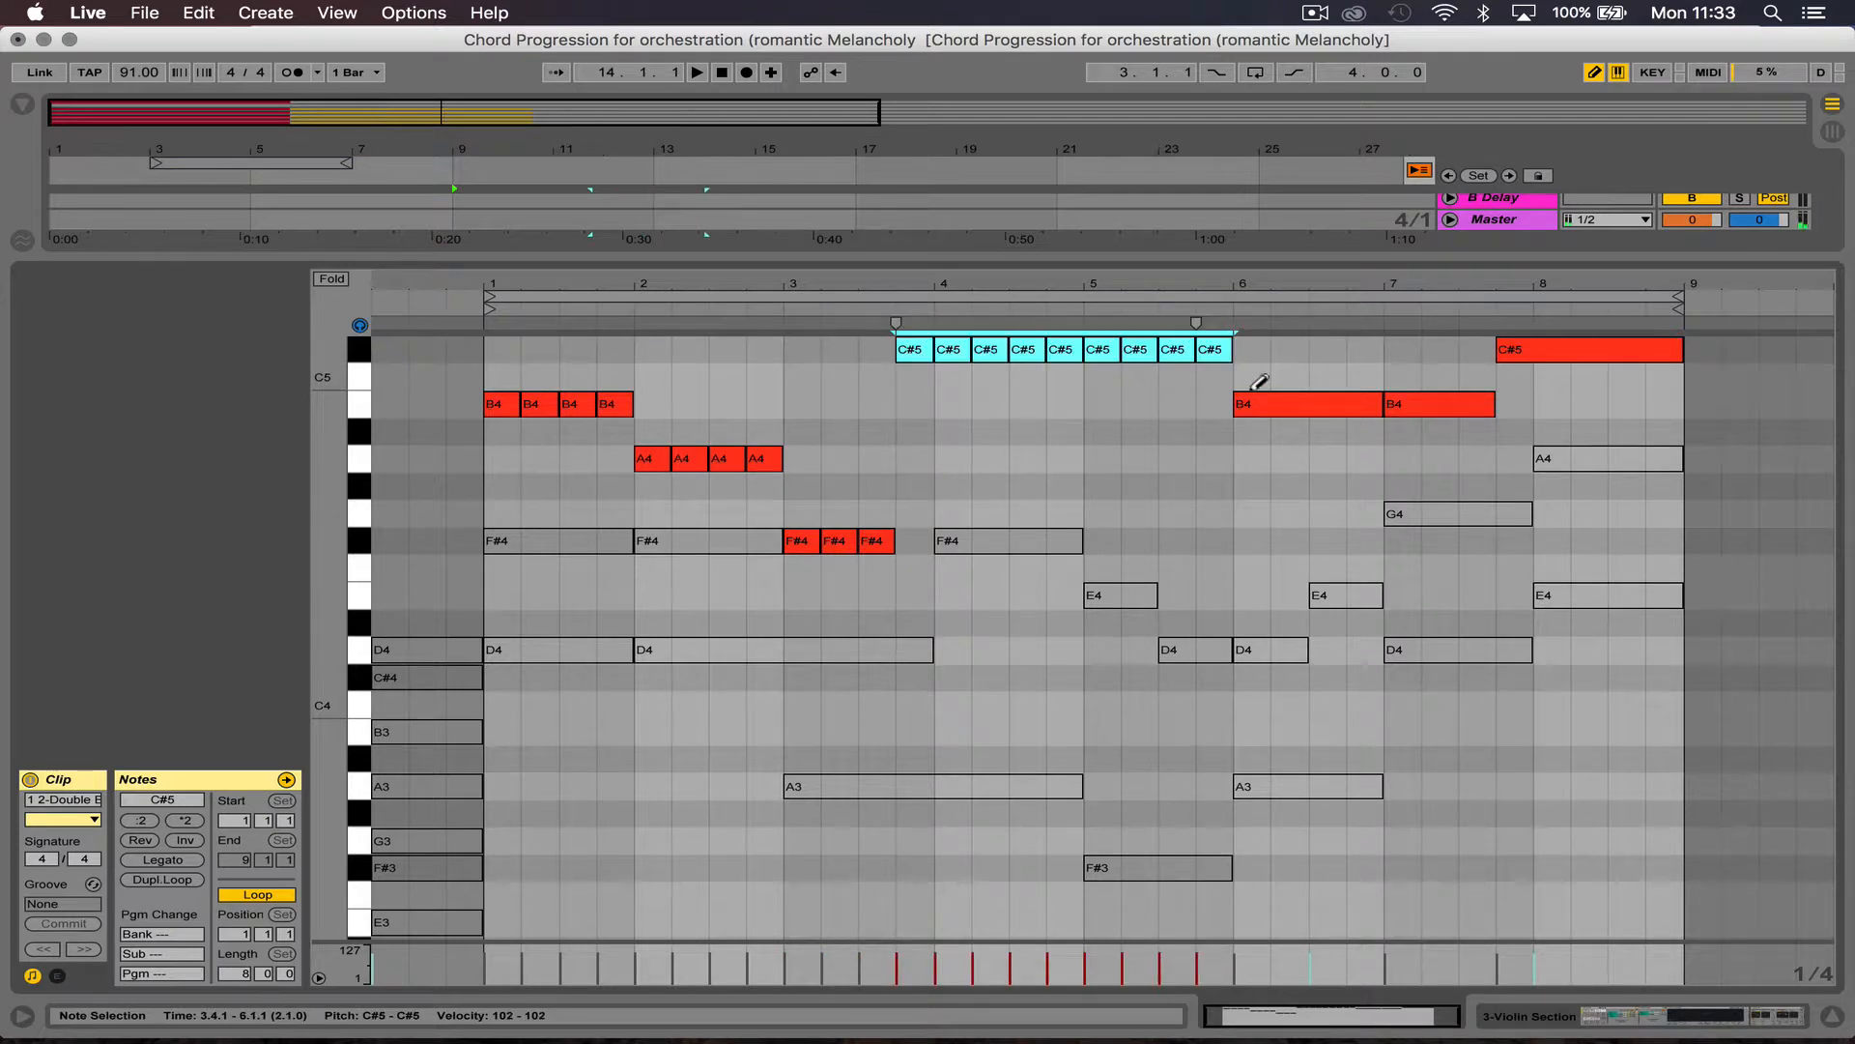
Step: Replace the long B4 notes in bars 6 and 7 with repeated quarter notes
left_click(1261, 402)
left_click_drag(1259, 404, 1471, 406)
left_click(1410, 402)
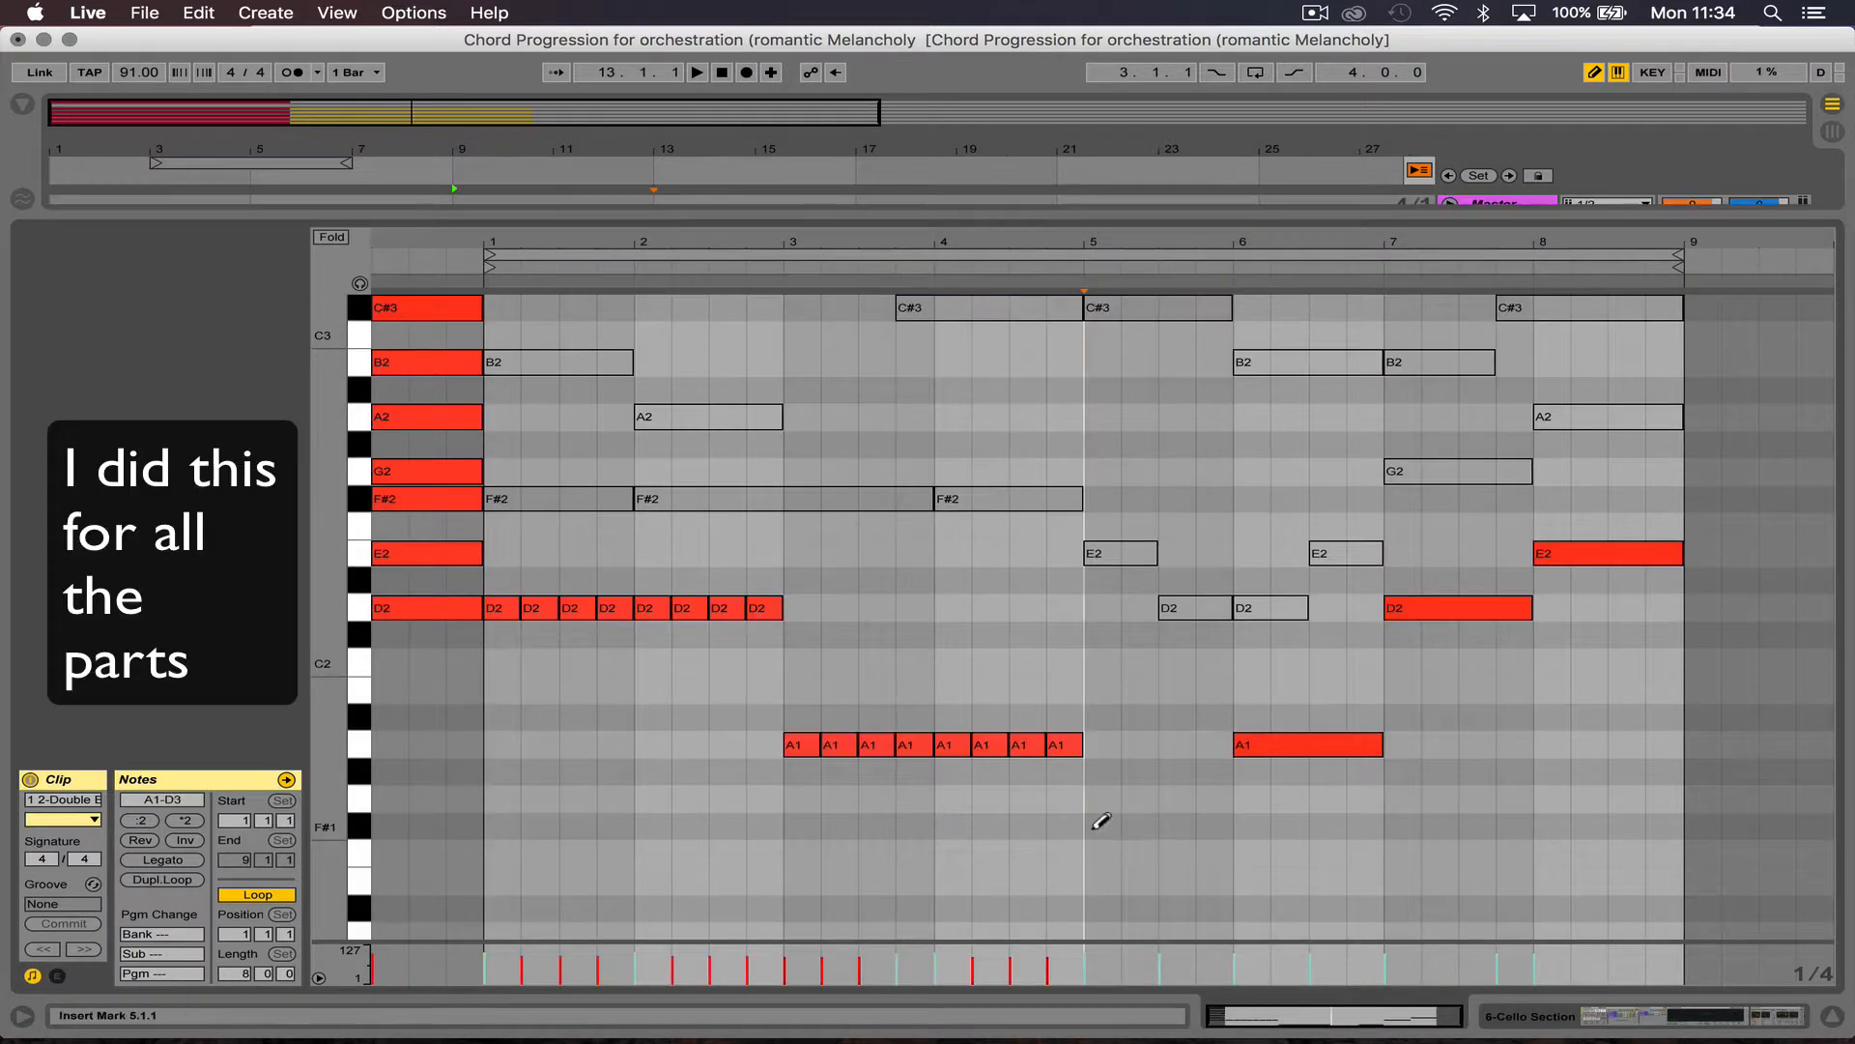
Step: In the 6 Cello Section's yellow clip, fill bar 5 with F#1 quarter notes and bar 6 with A1 quarter notes
left_click_drag(1089, 826, 1233, 824)
left_click(1256, 745)
left_click_drag(1256, 745, 1392, 745)
Step: Replace the cello's long D2 in bar 7 and E2 in bar 8 with four quarter notes each
left_click(1398, 608)
left_click_drag(1397, 608, 1515, 604)
left_click(1551, 549)
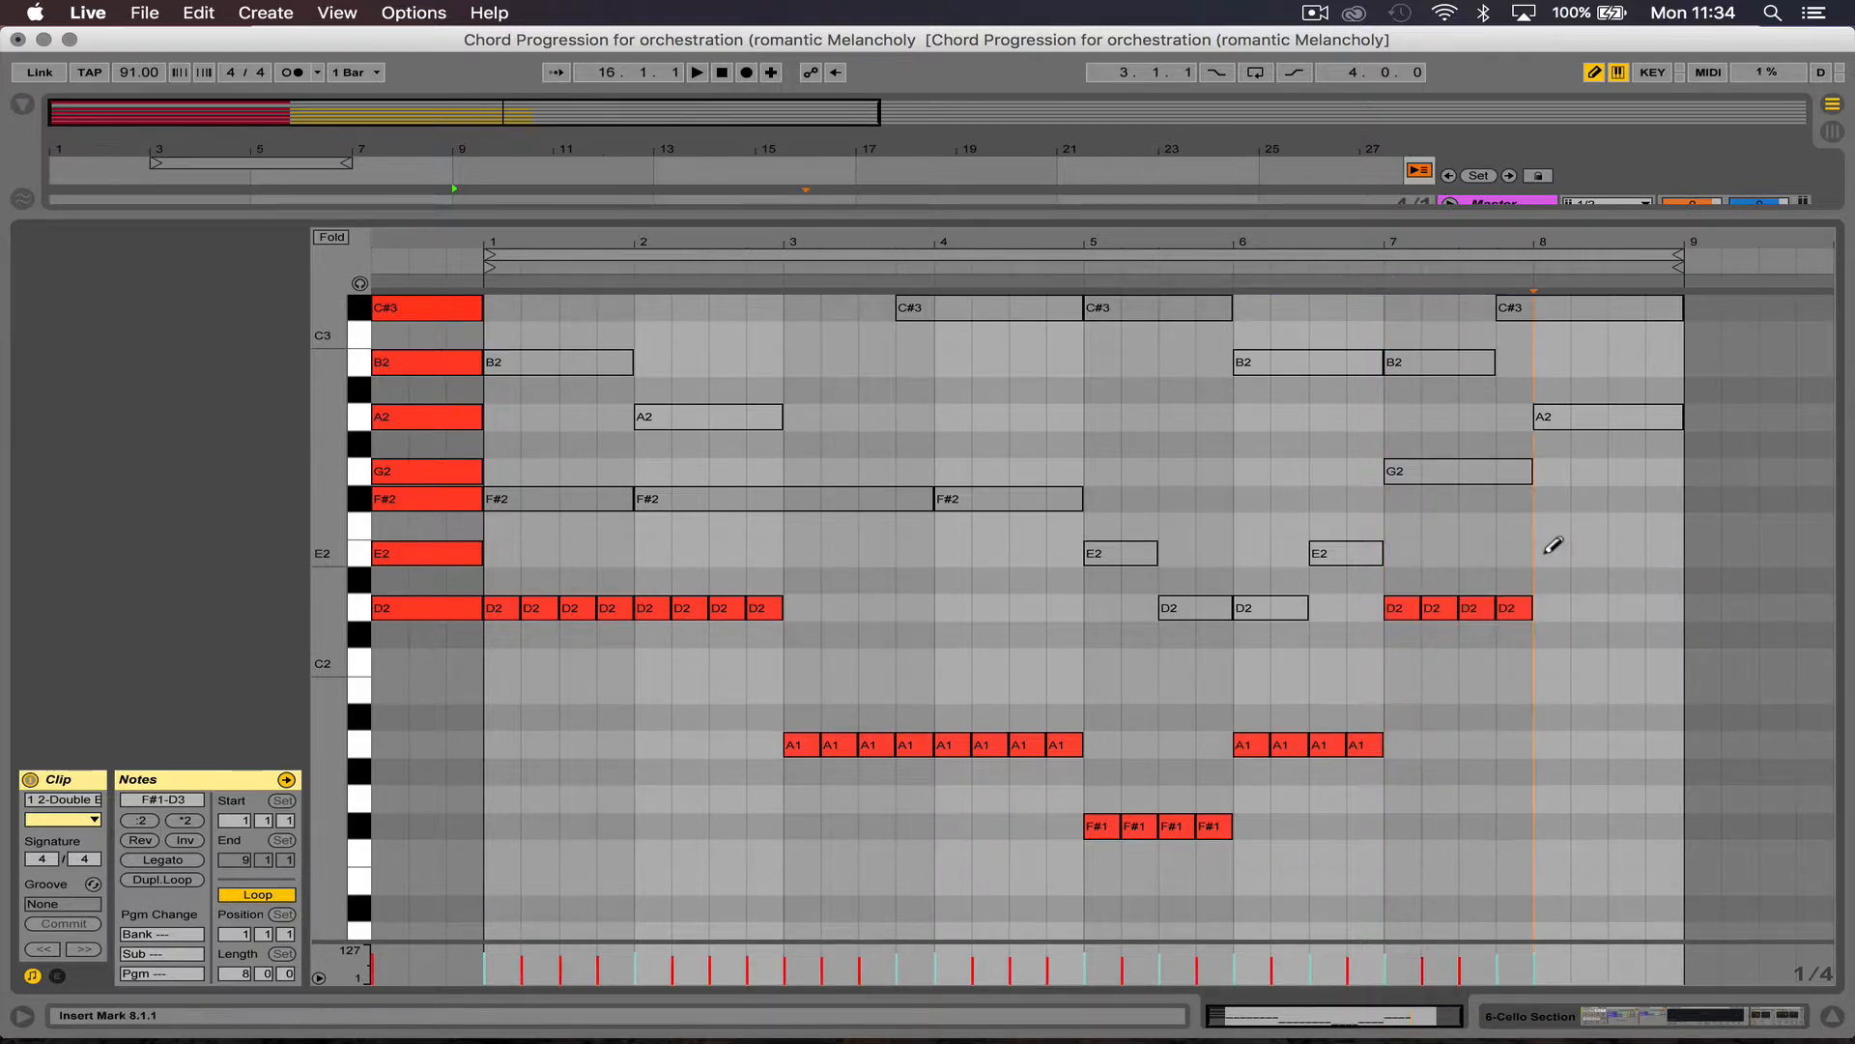
left_click_drag(1548, 549, 1722, 543)
left_click(1707, 549)
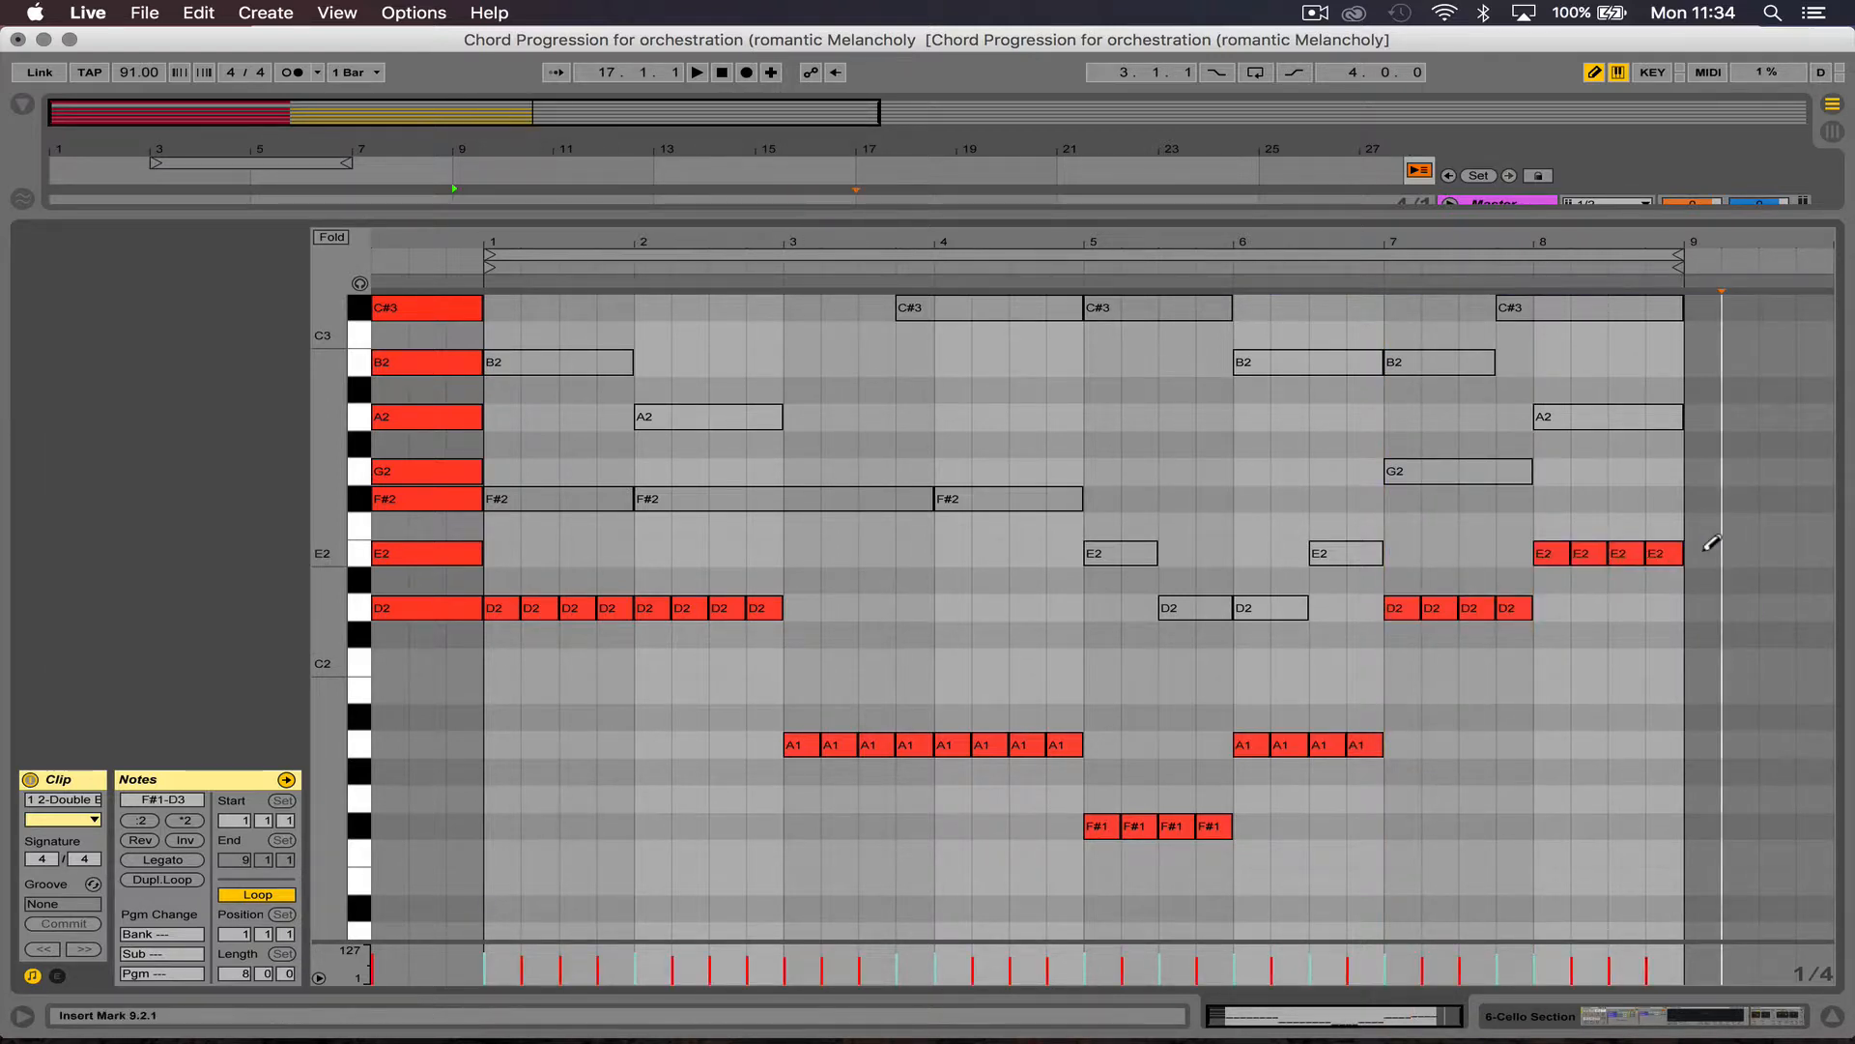
Step: Enlarge the arrangement to show every string section and play it from the 3 Violin Section's yellow clip at bar 9
left_click_drag(1168, 213, 734, 749)
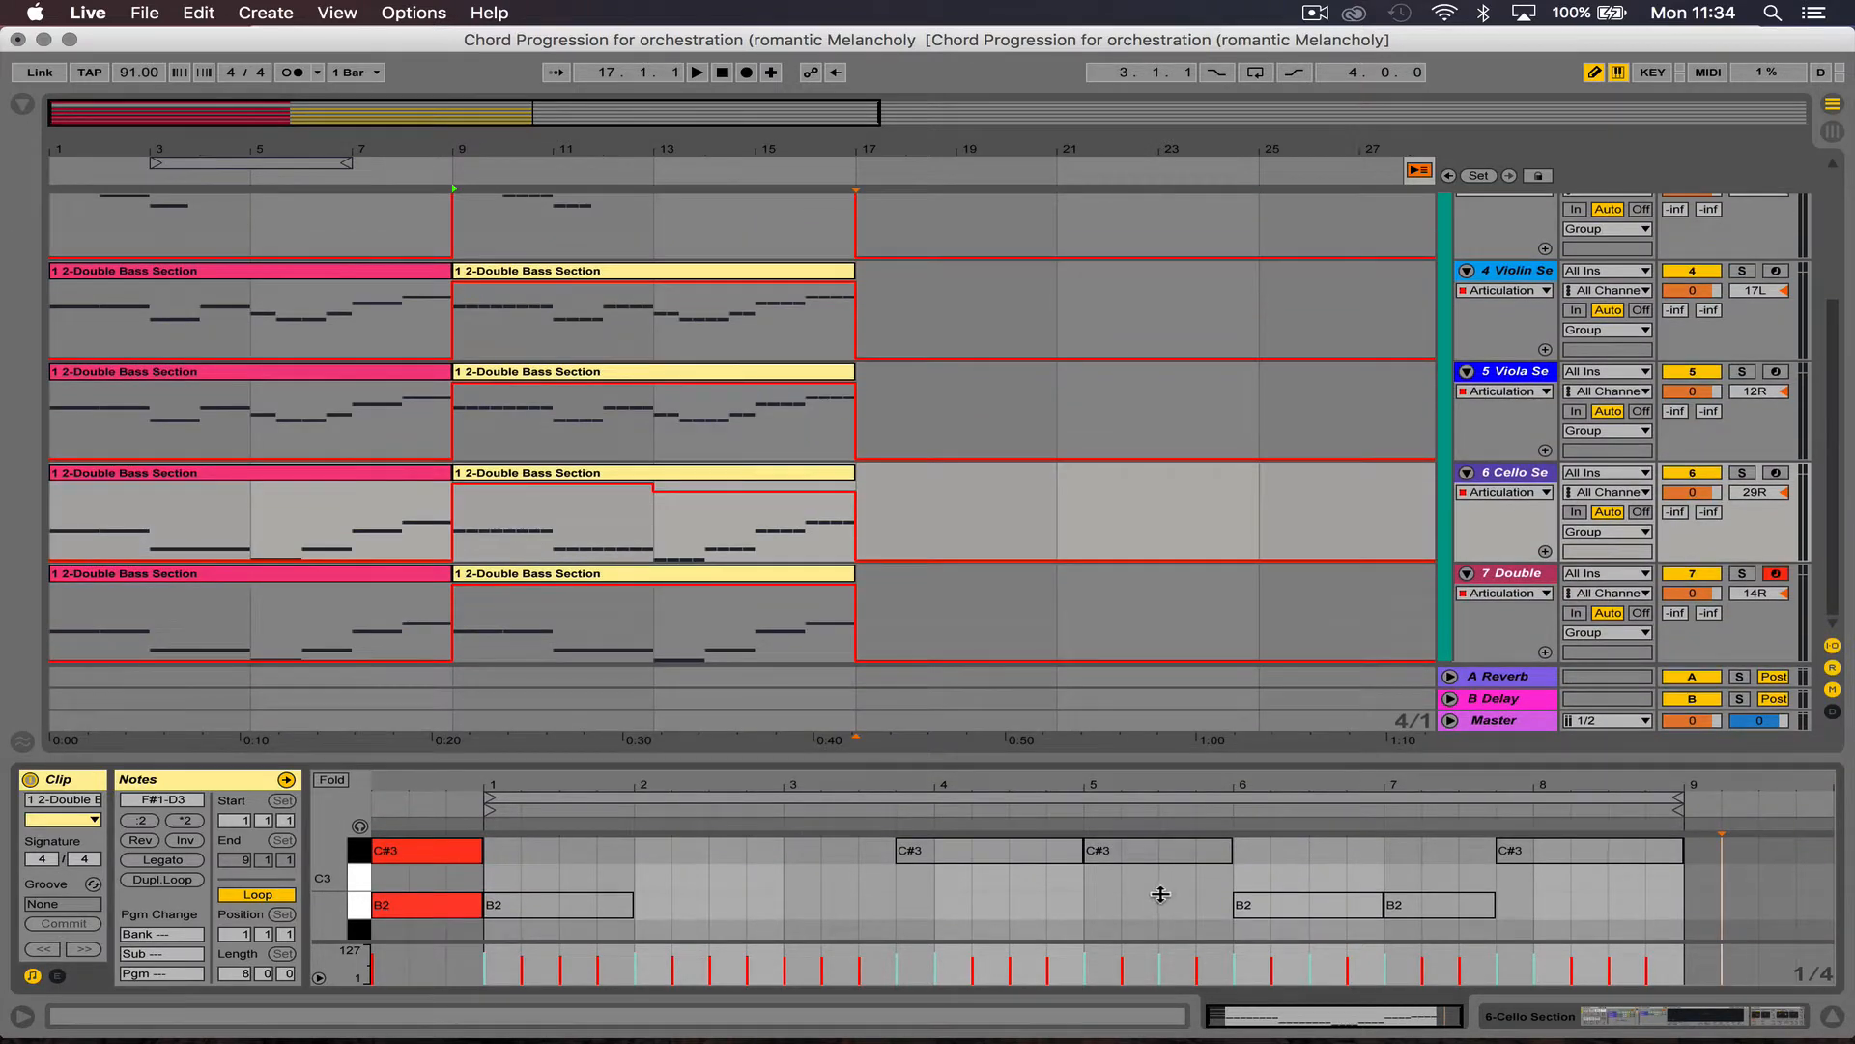
left_click(656, 590)
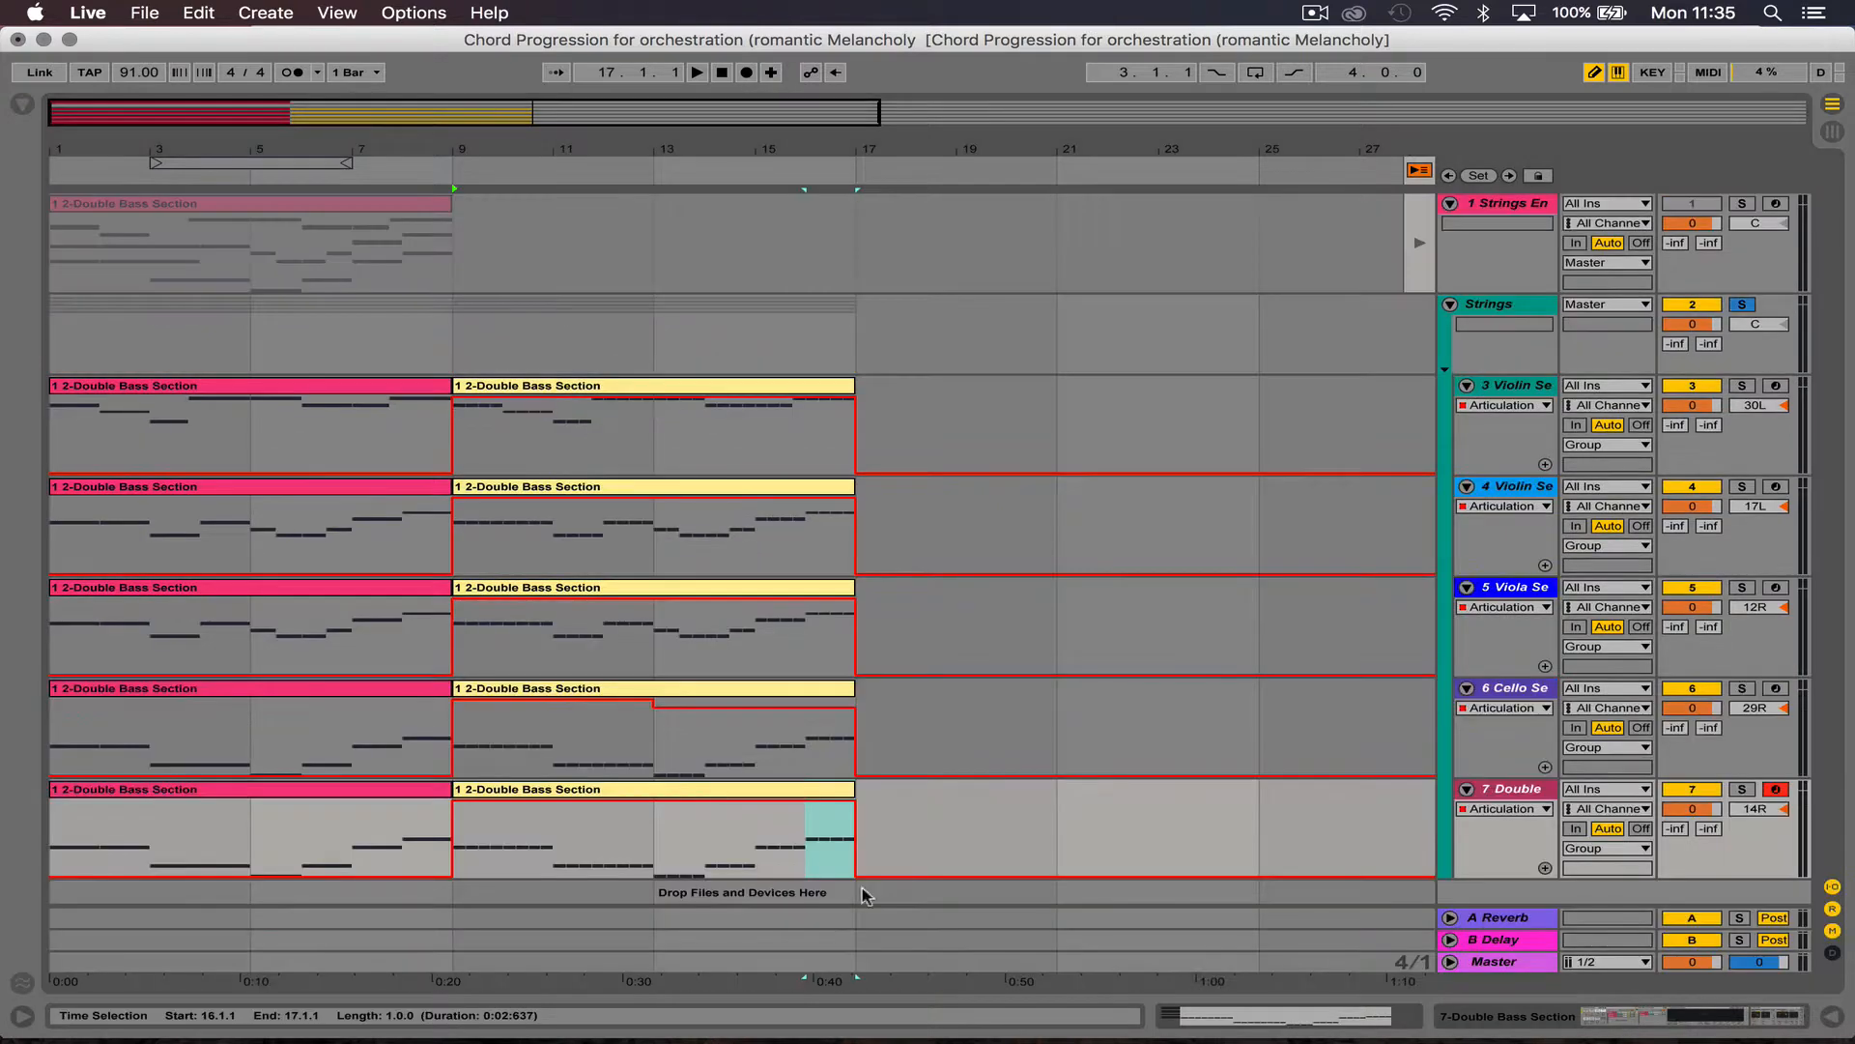
left_click(686, 398)
key("space")
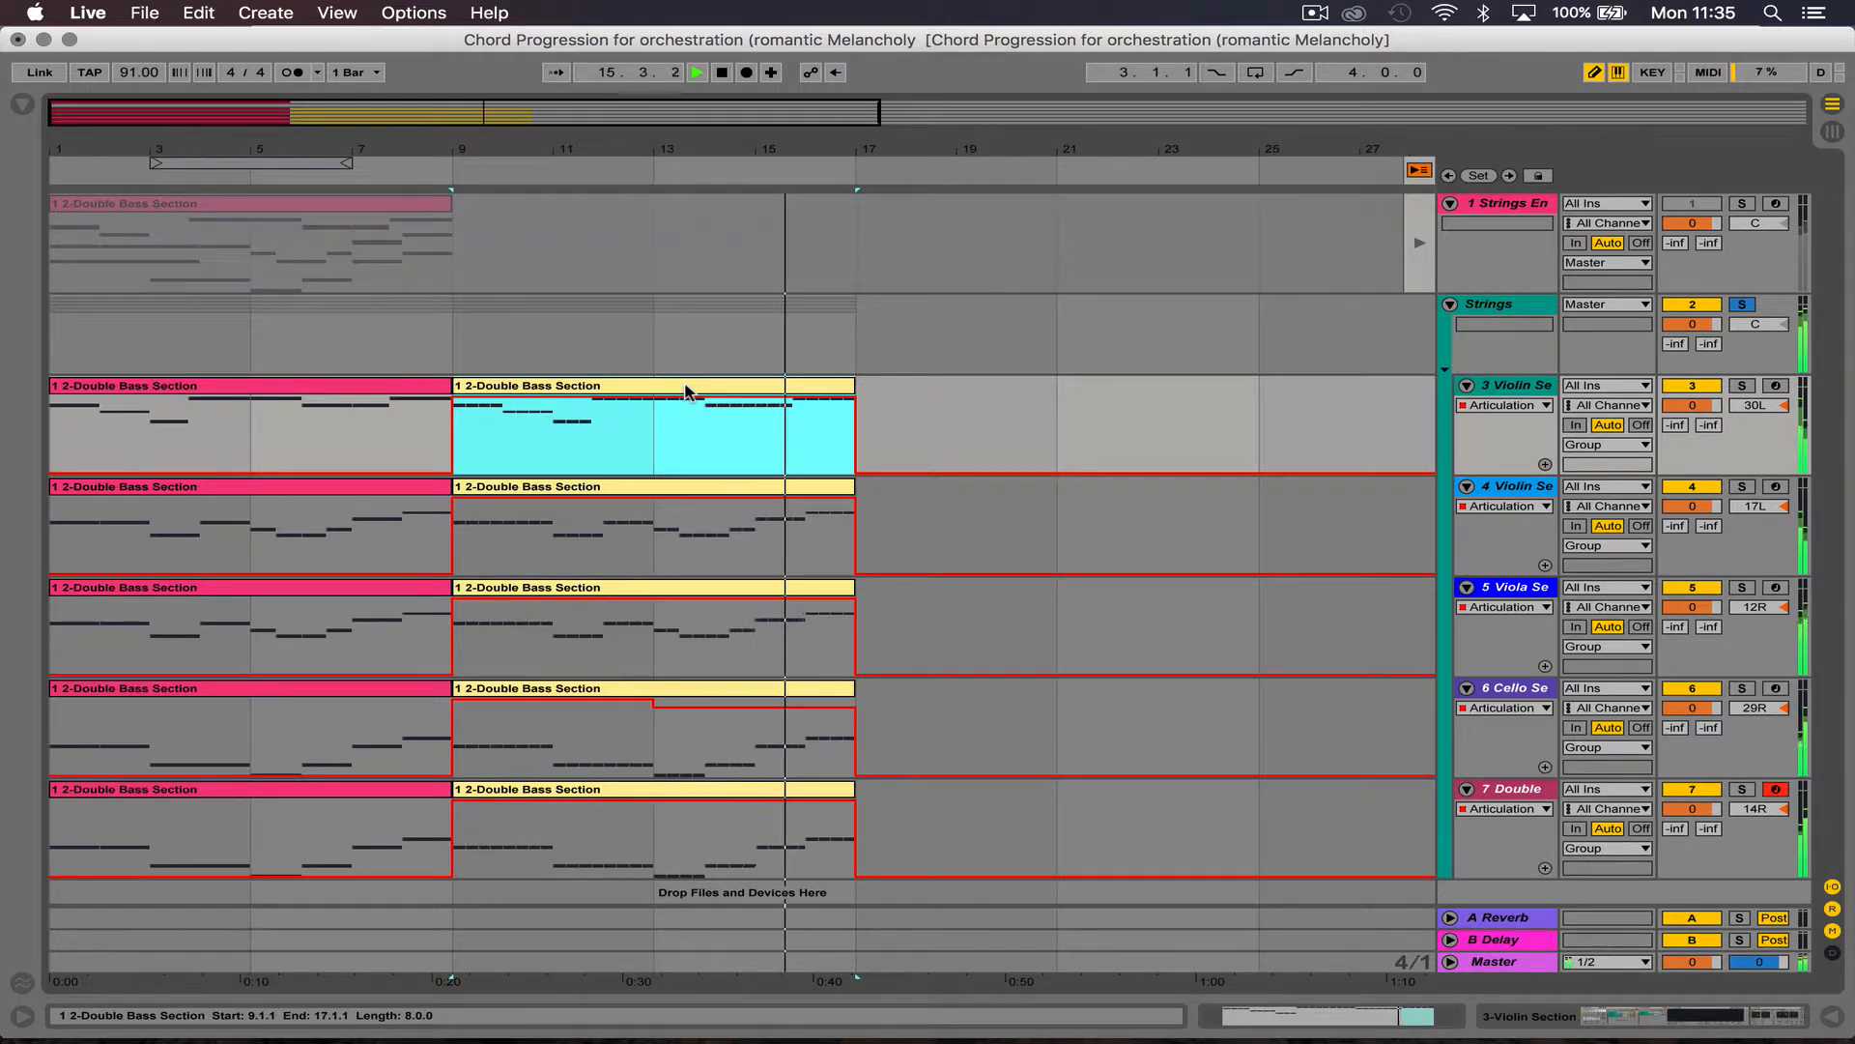
key("space")
Step: Add the Velocity effect preset "Add some Random" from the MIDI Effects to the 3 Violin Section track
double_click(1509, 386)
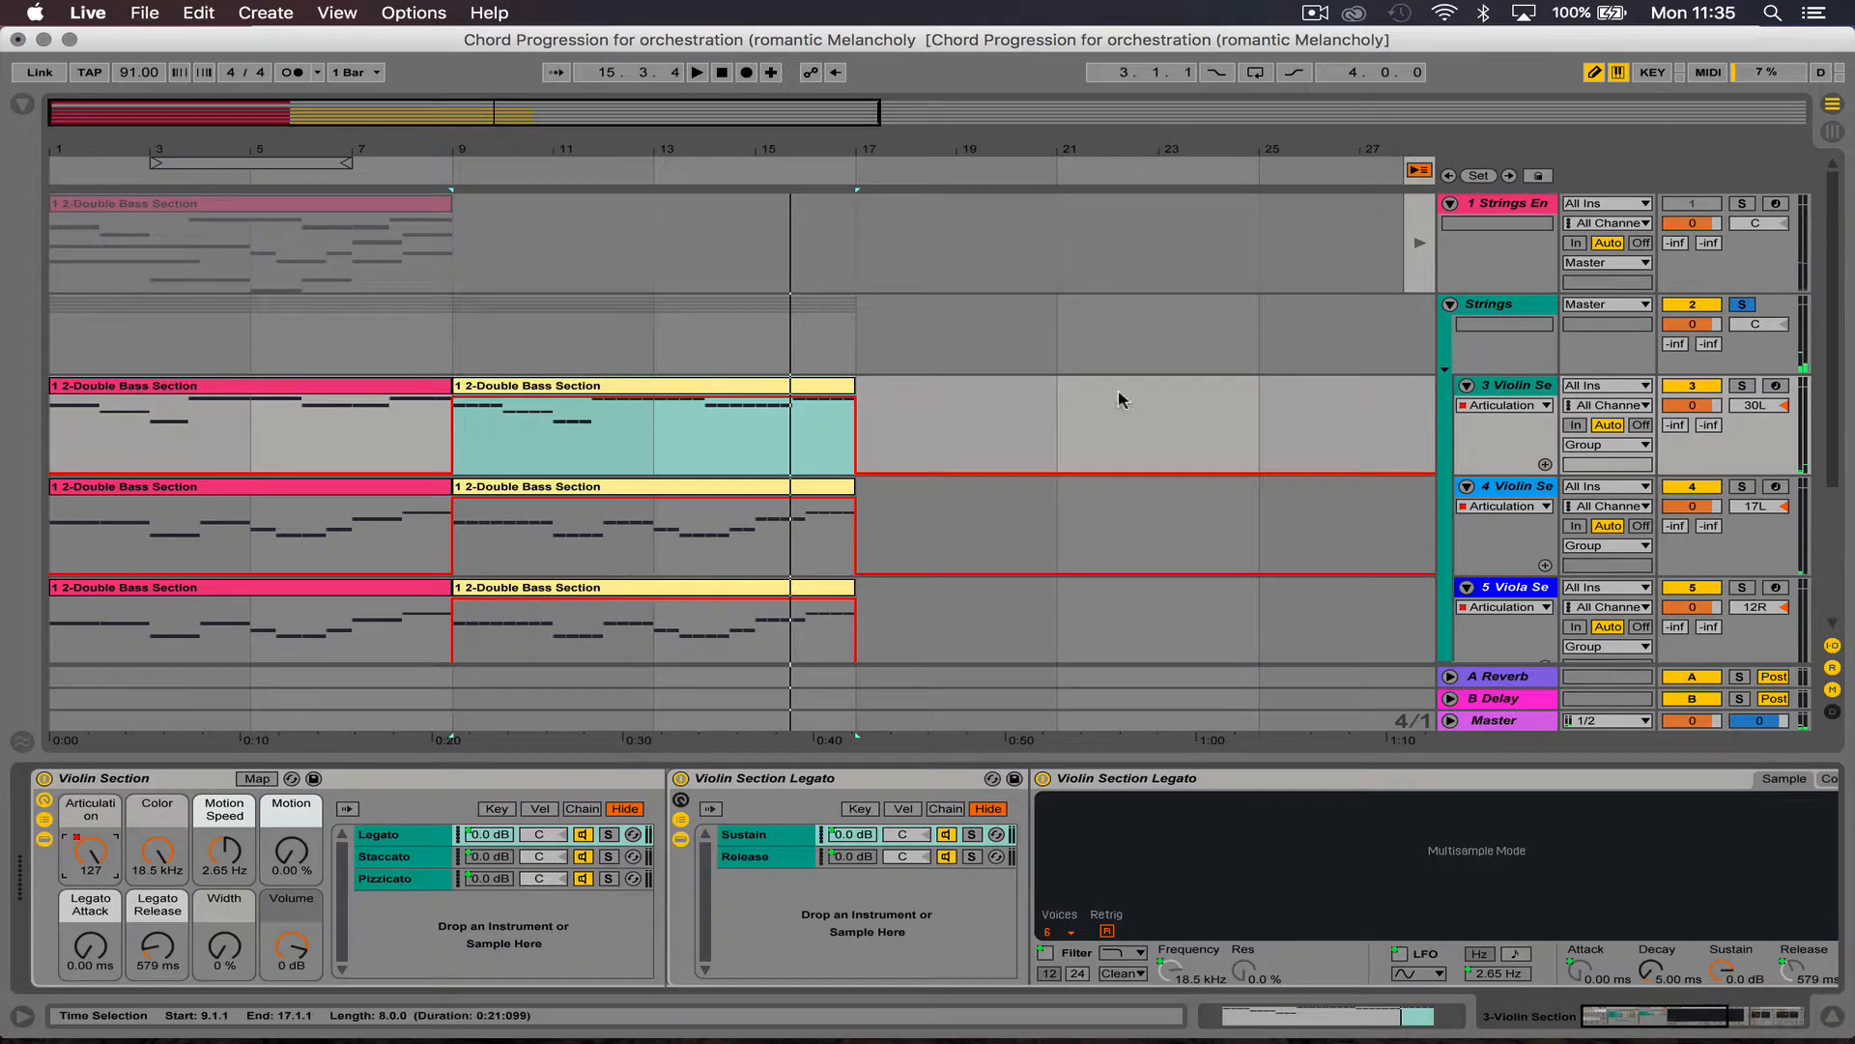
left_click(19, 104)
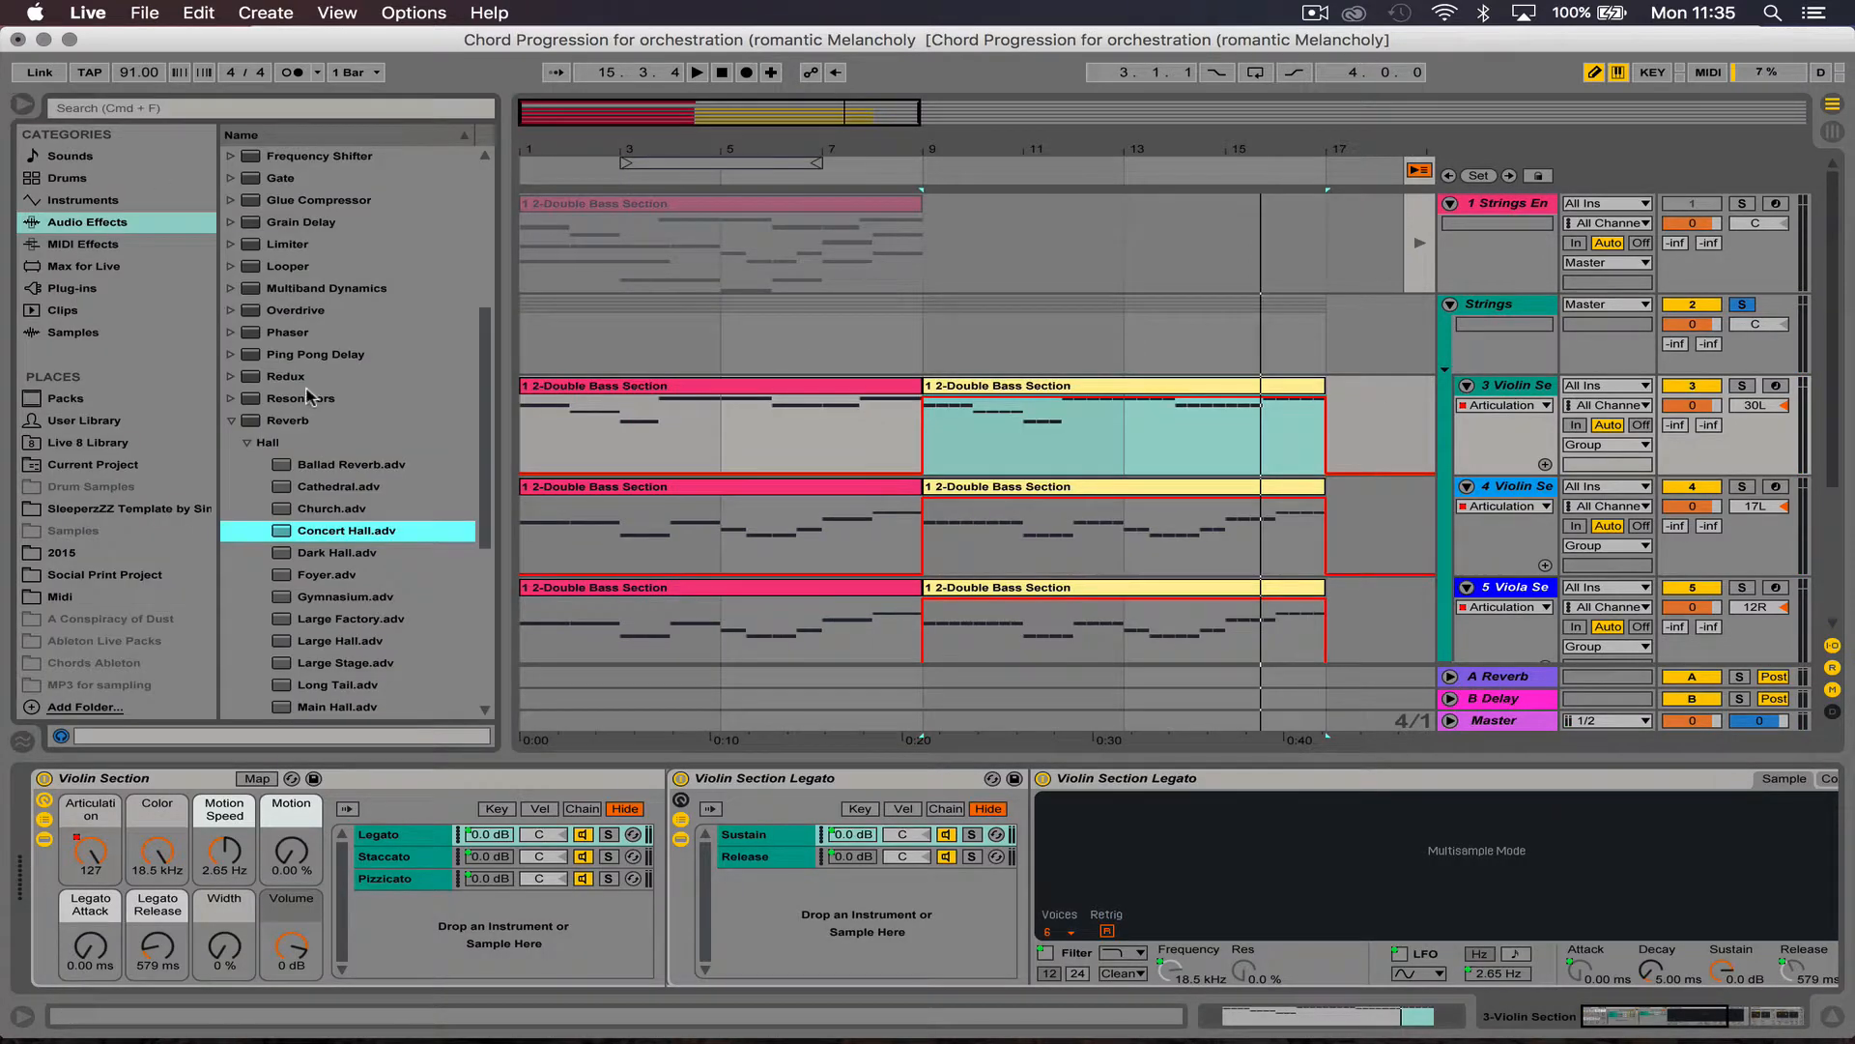
left_click(96, 270)
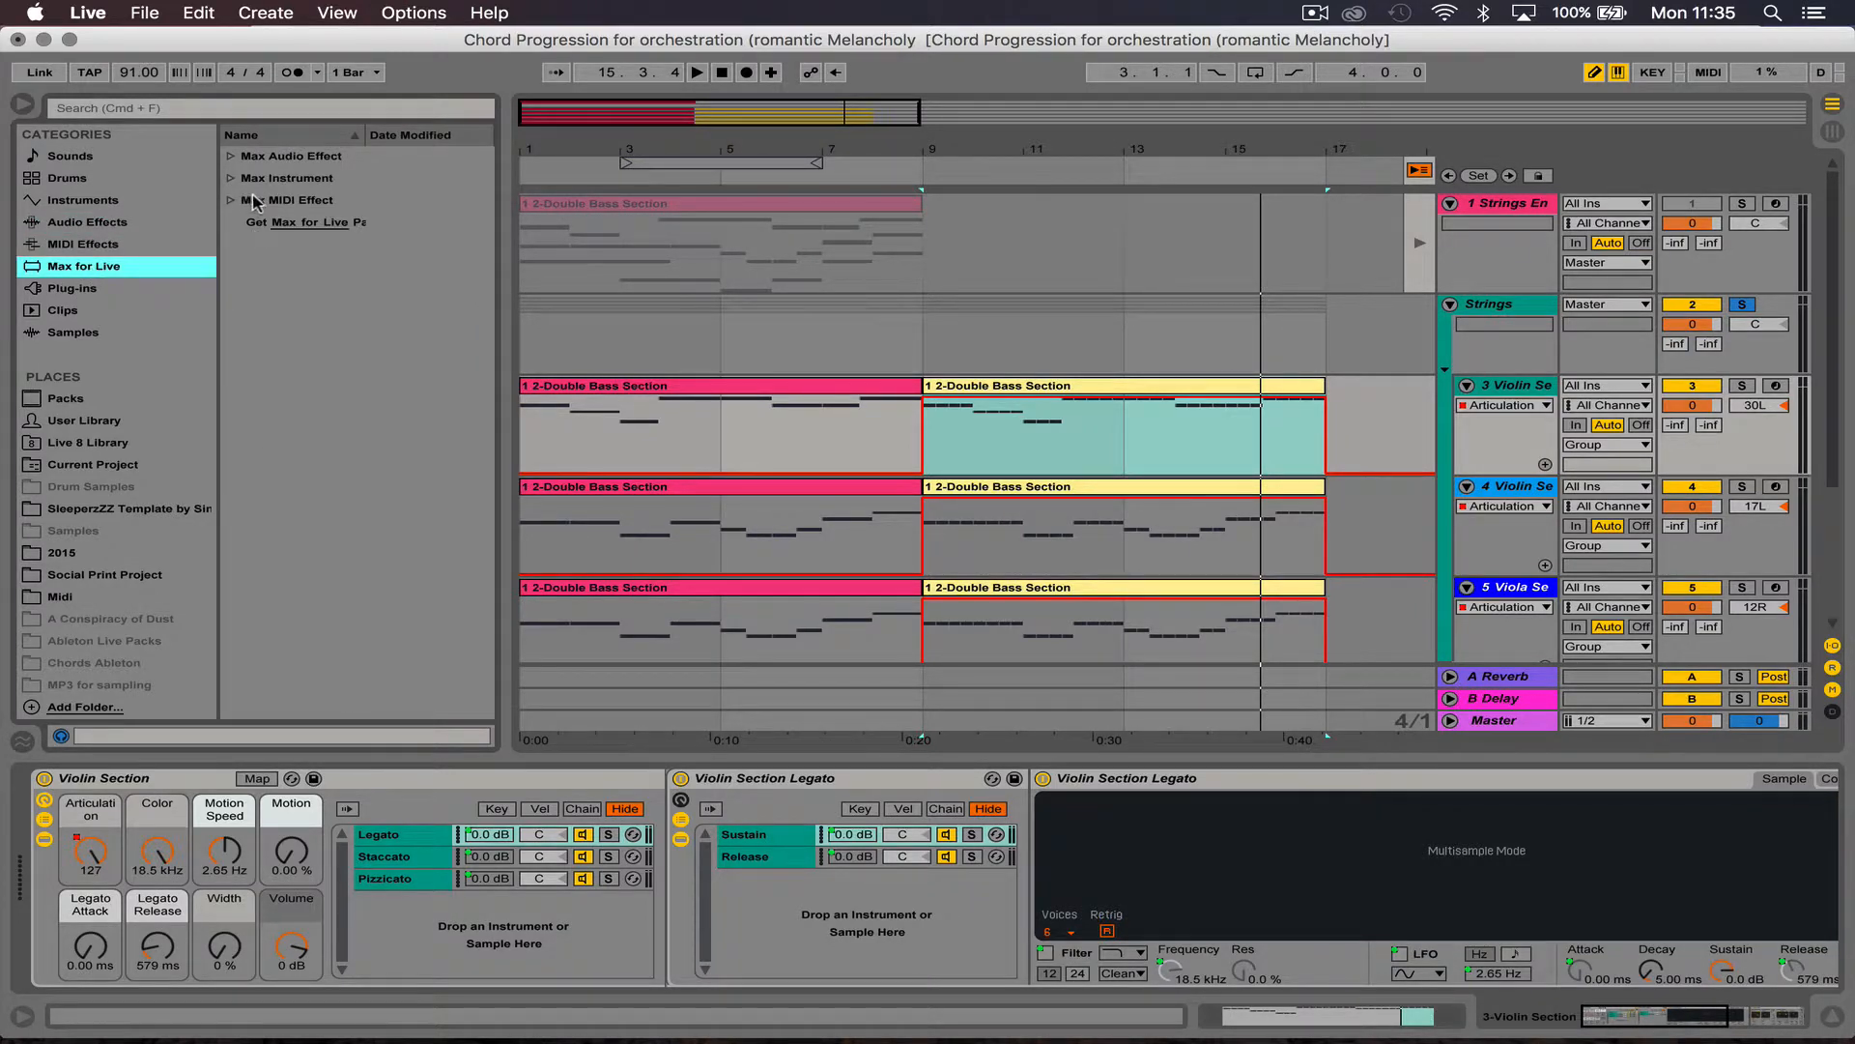
left_click(92, 246)
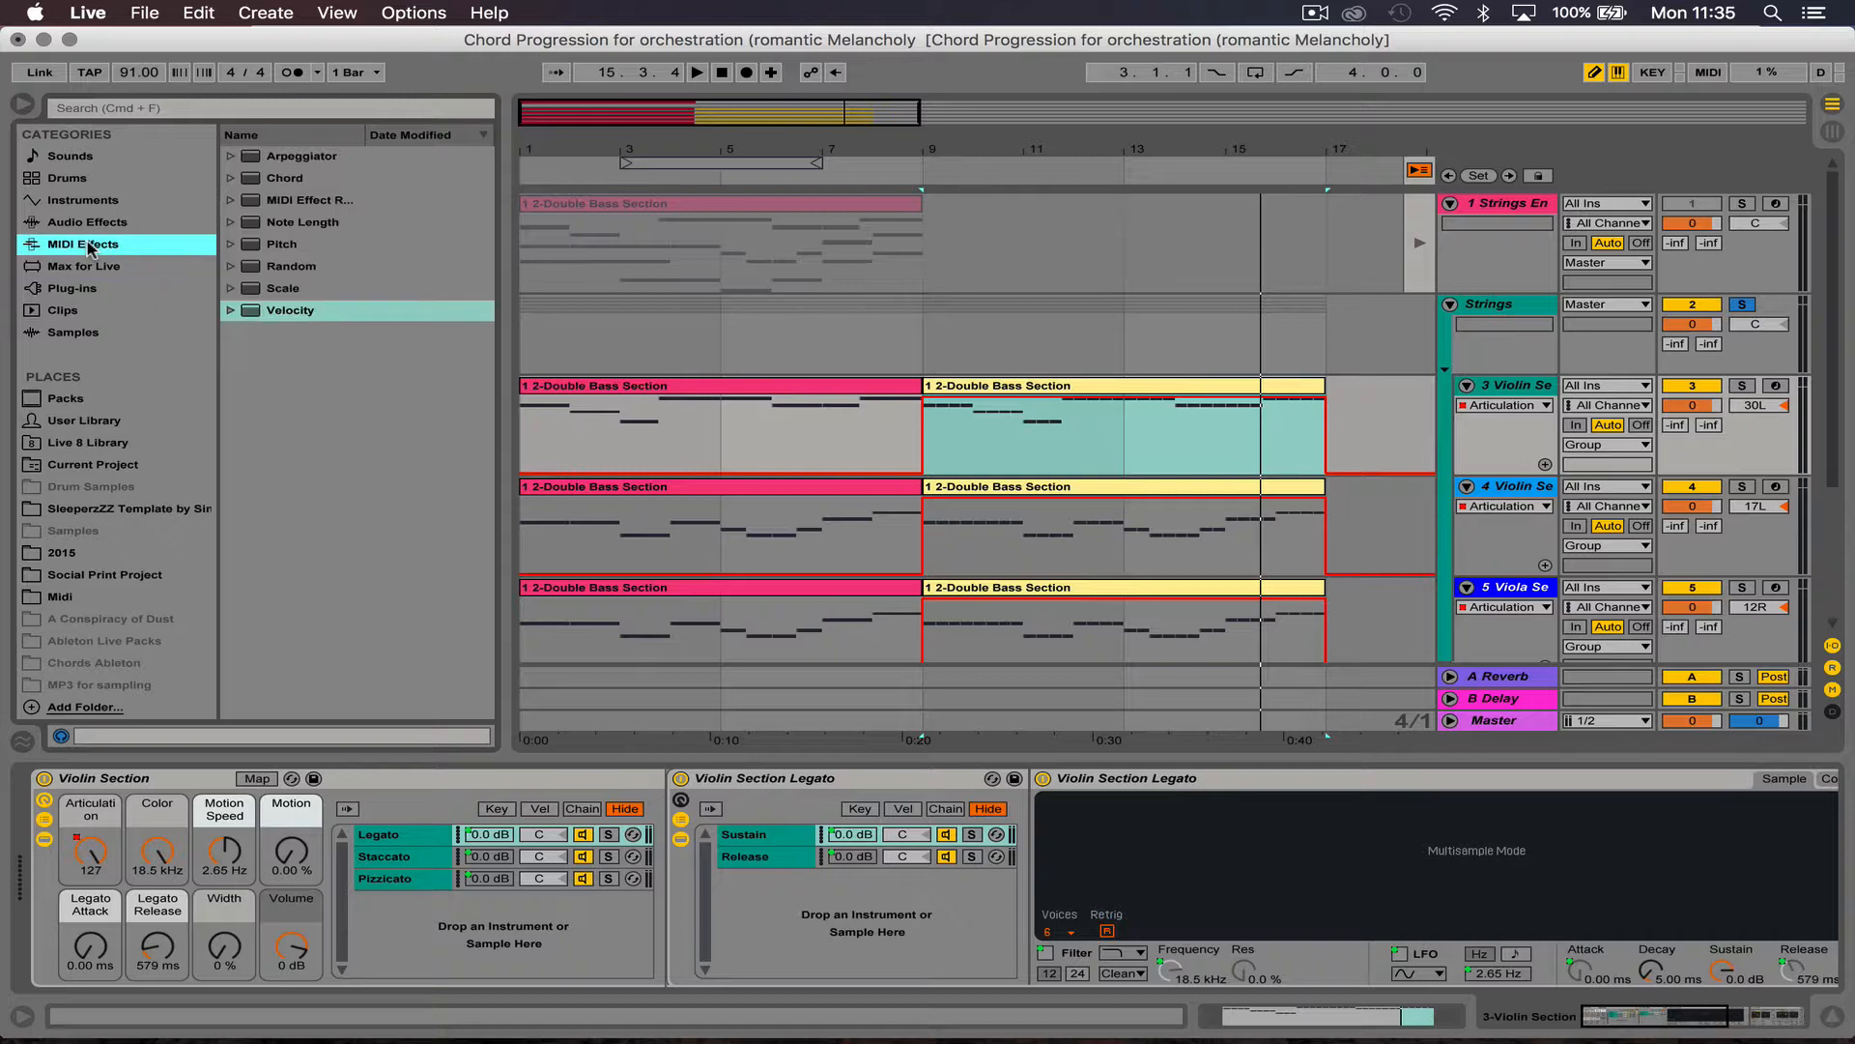
left_click(230, 311)
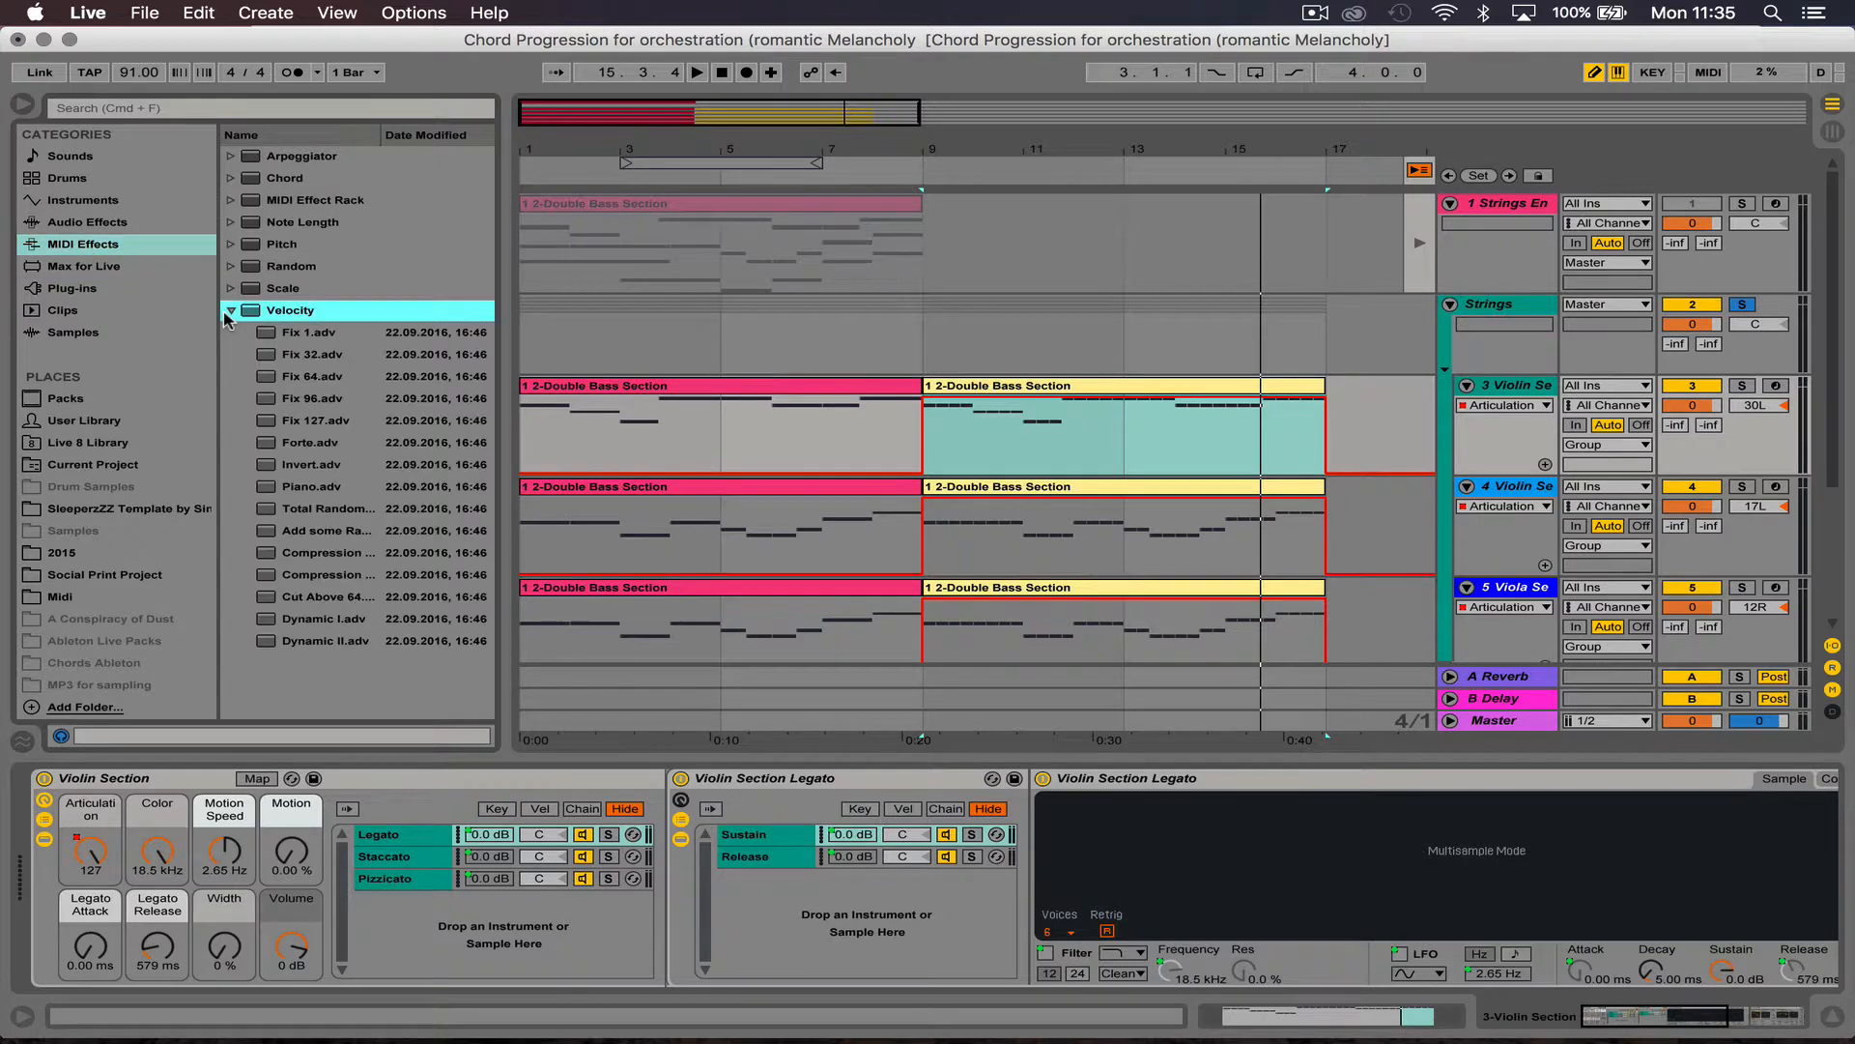
left_click(348, 537)
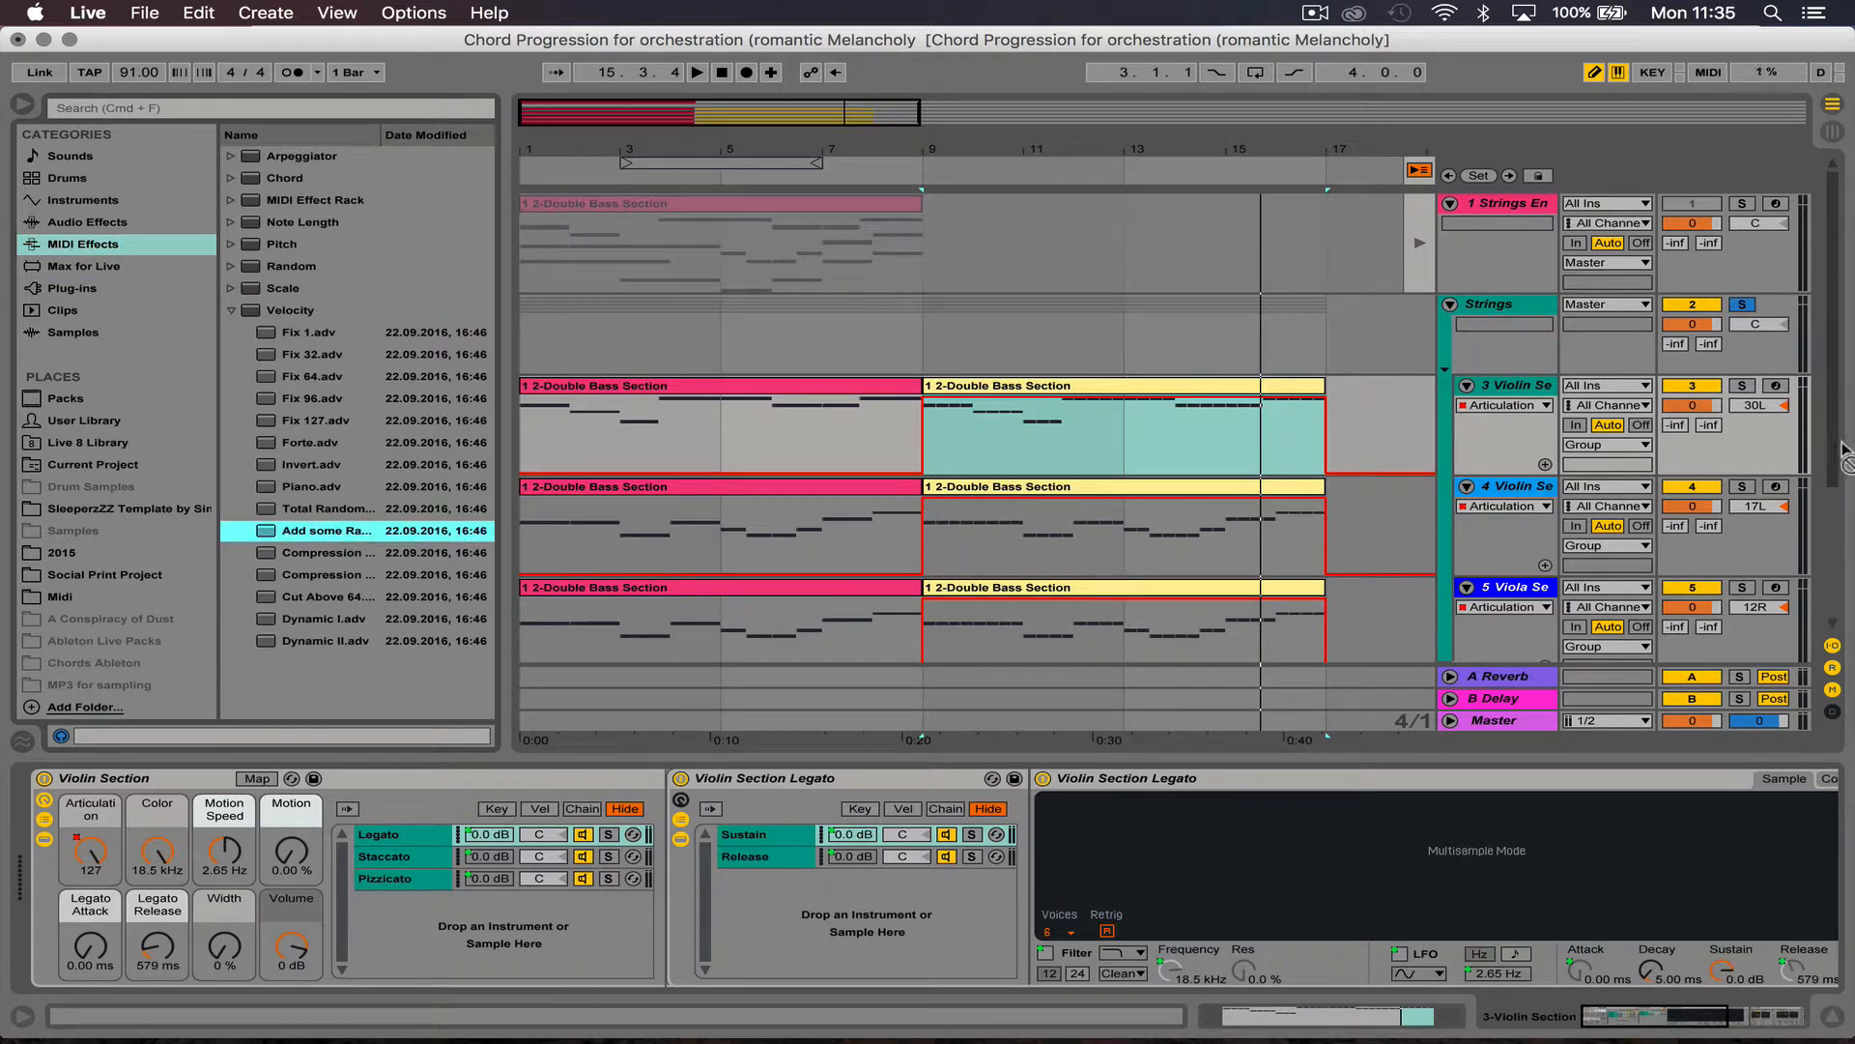
left_click_drag(1513, 385, 1517, 390)
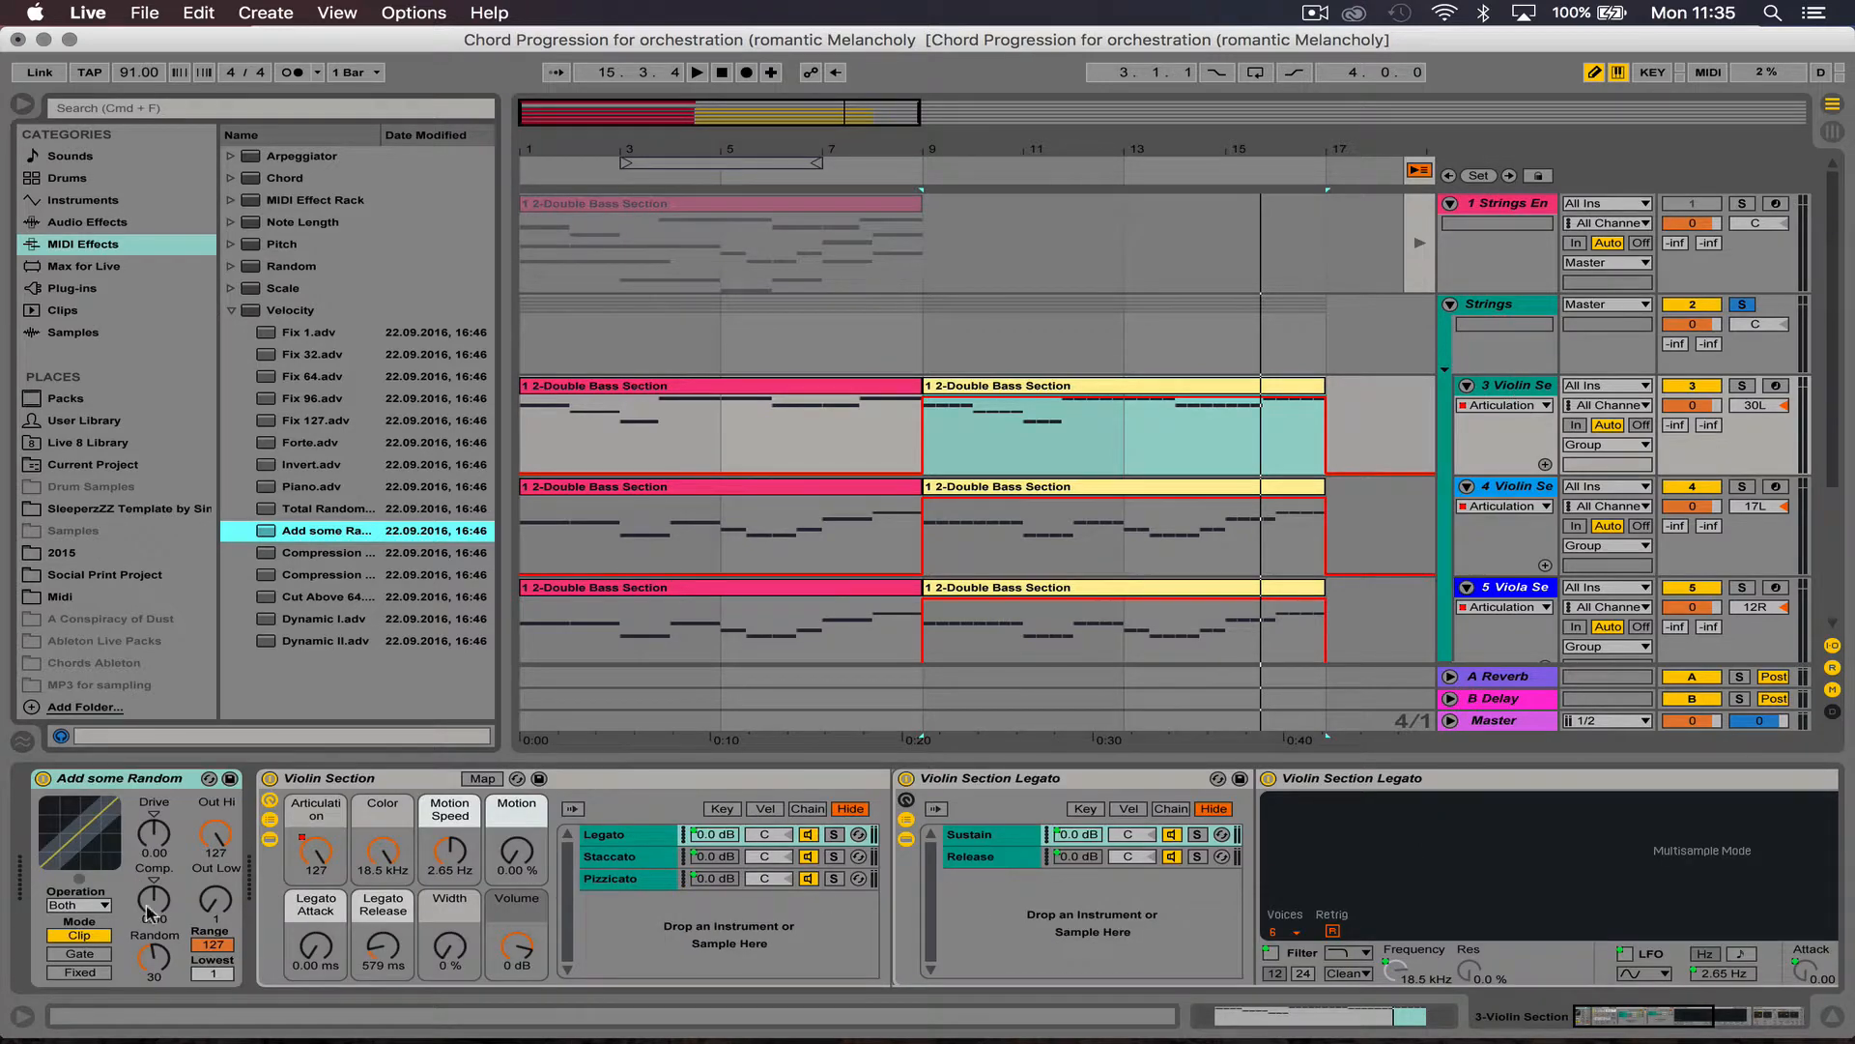
Step: Add the "Add some Random" velocity preset to the 4 Violin Section and 5 Viola Section tracks
left_click(1541, 490)
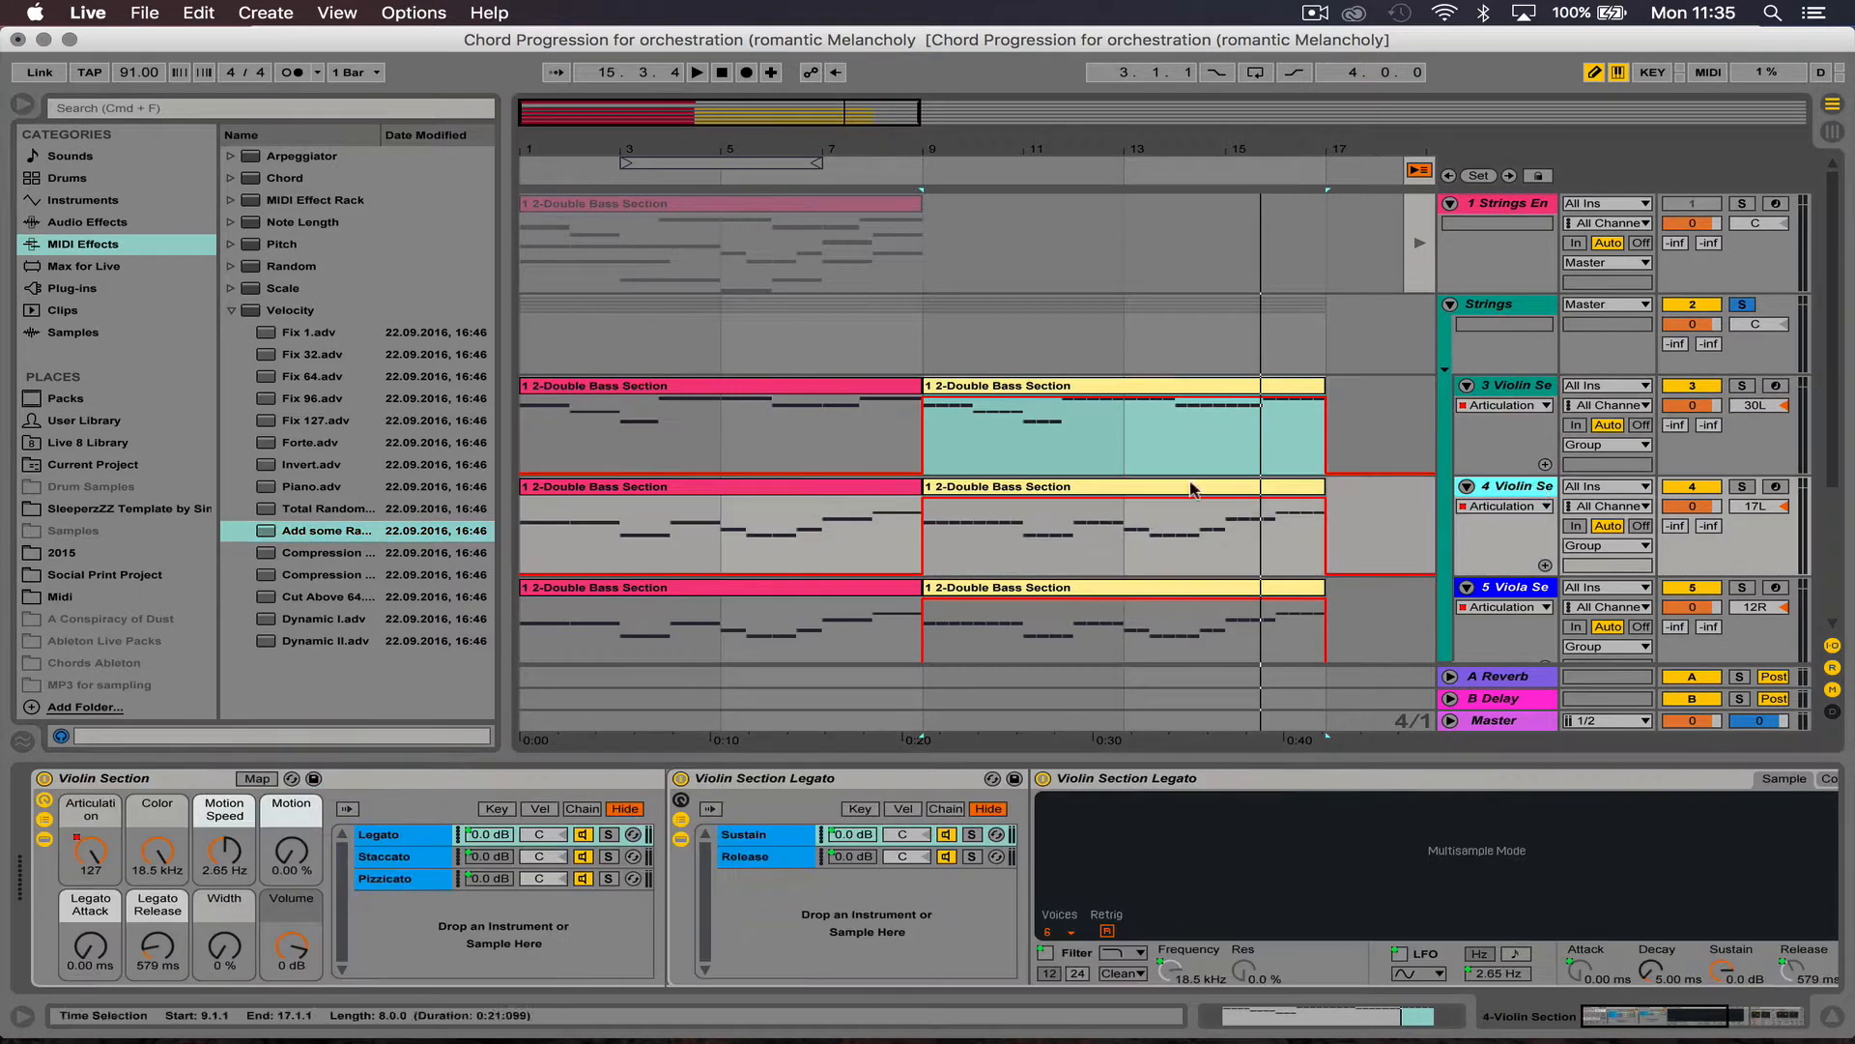
left_click(314, 537)
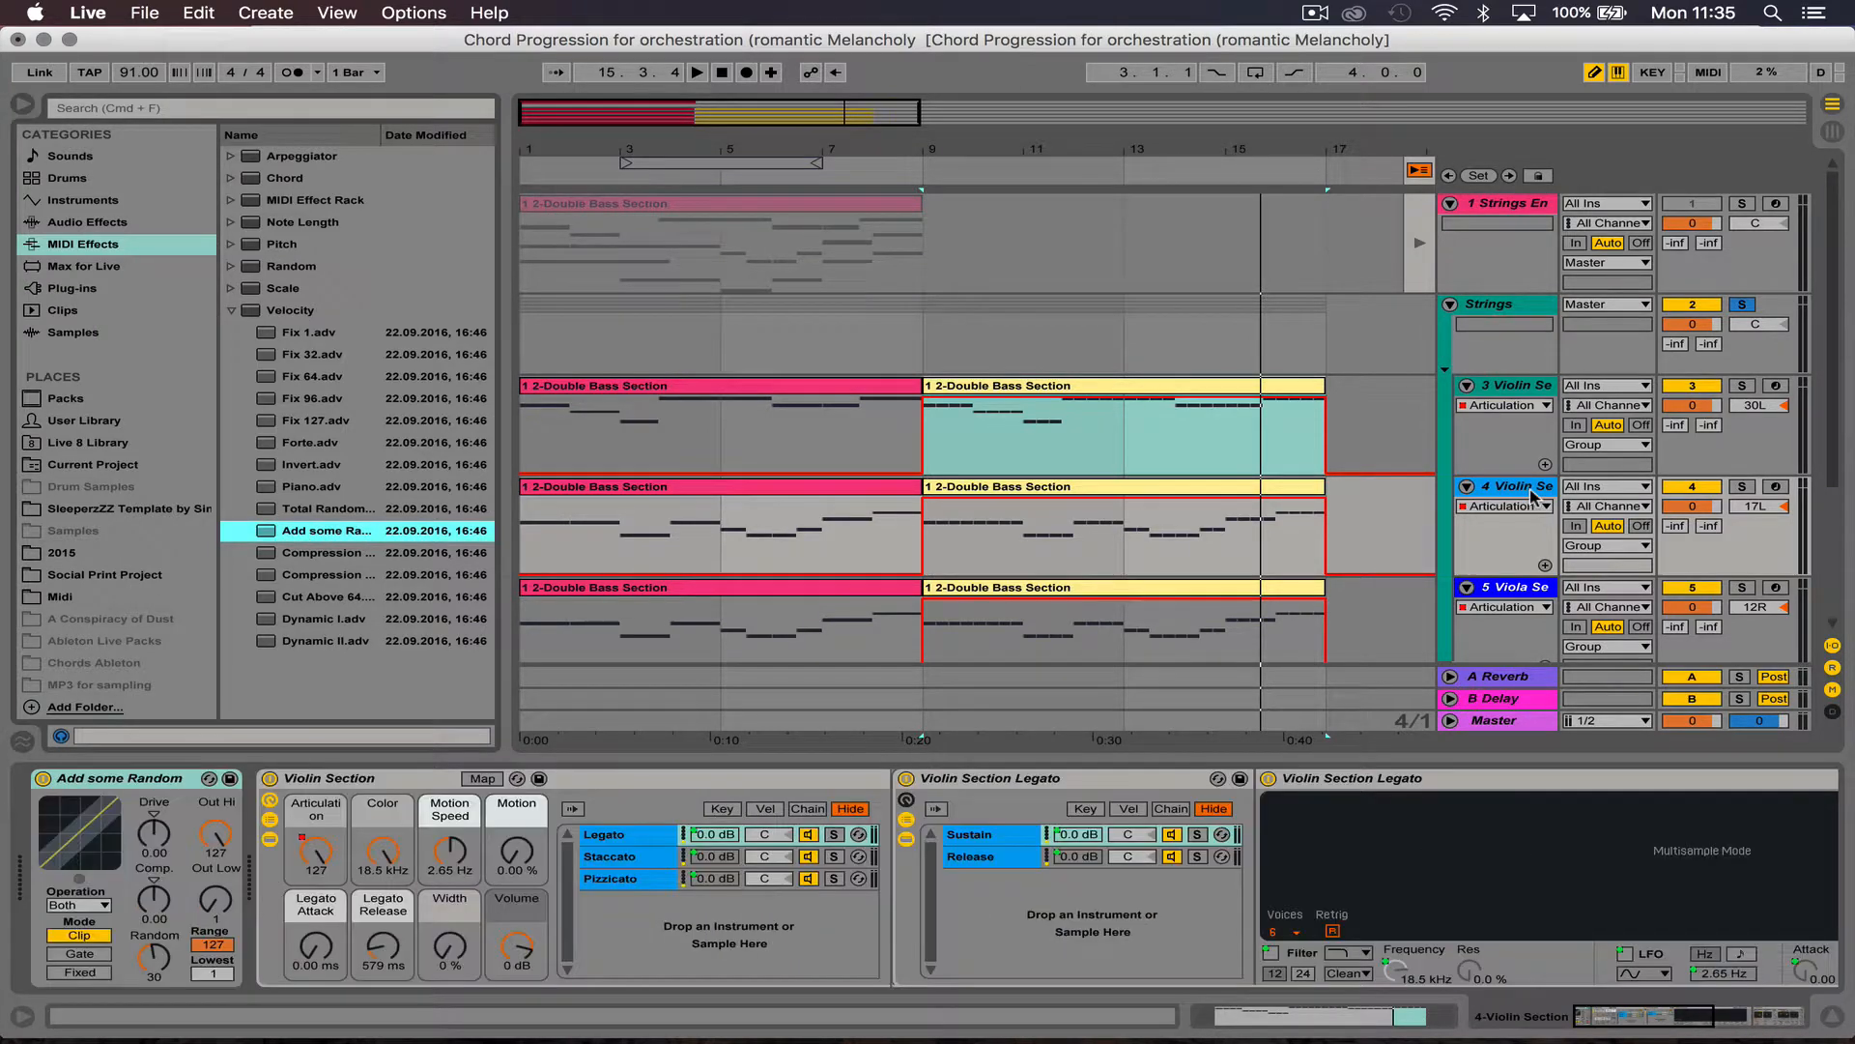
left_click(1525, 591)
left_click_drag(297, 537, 207, 725)
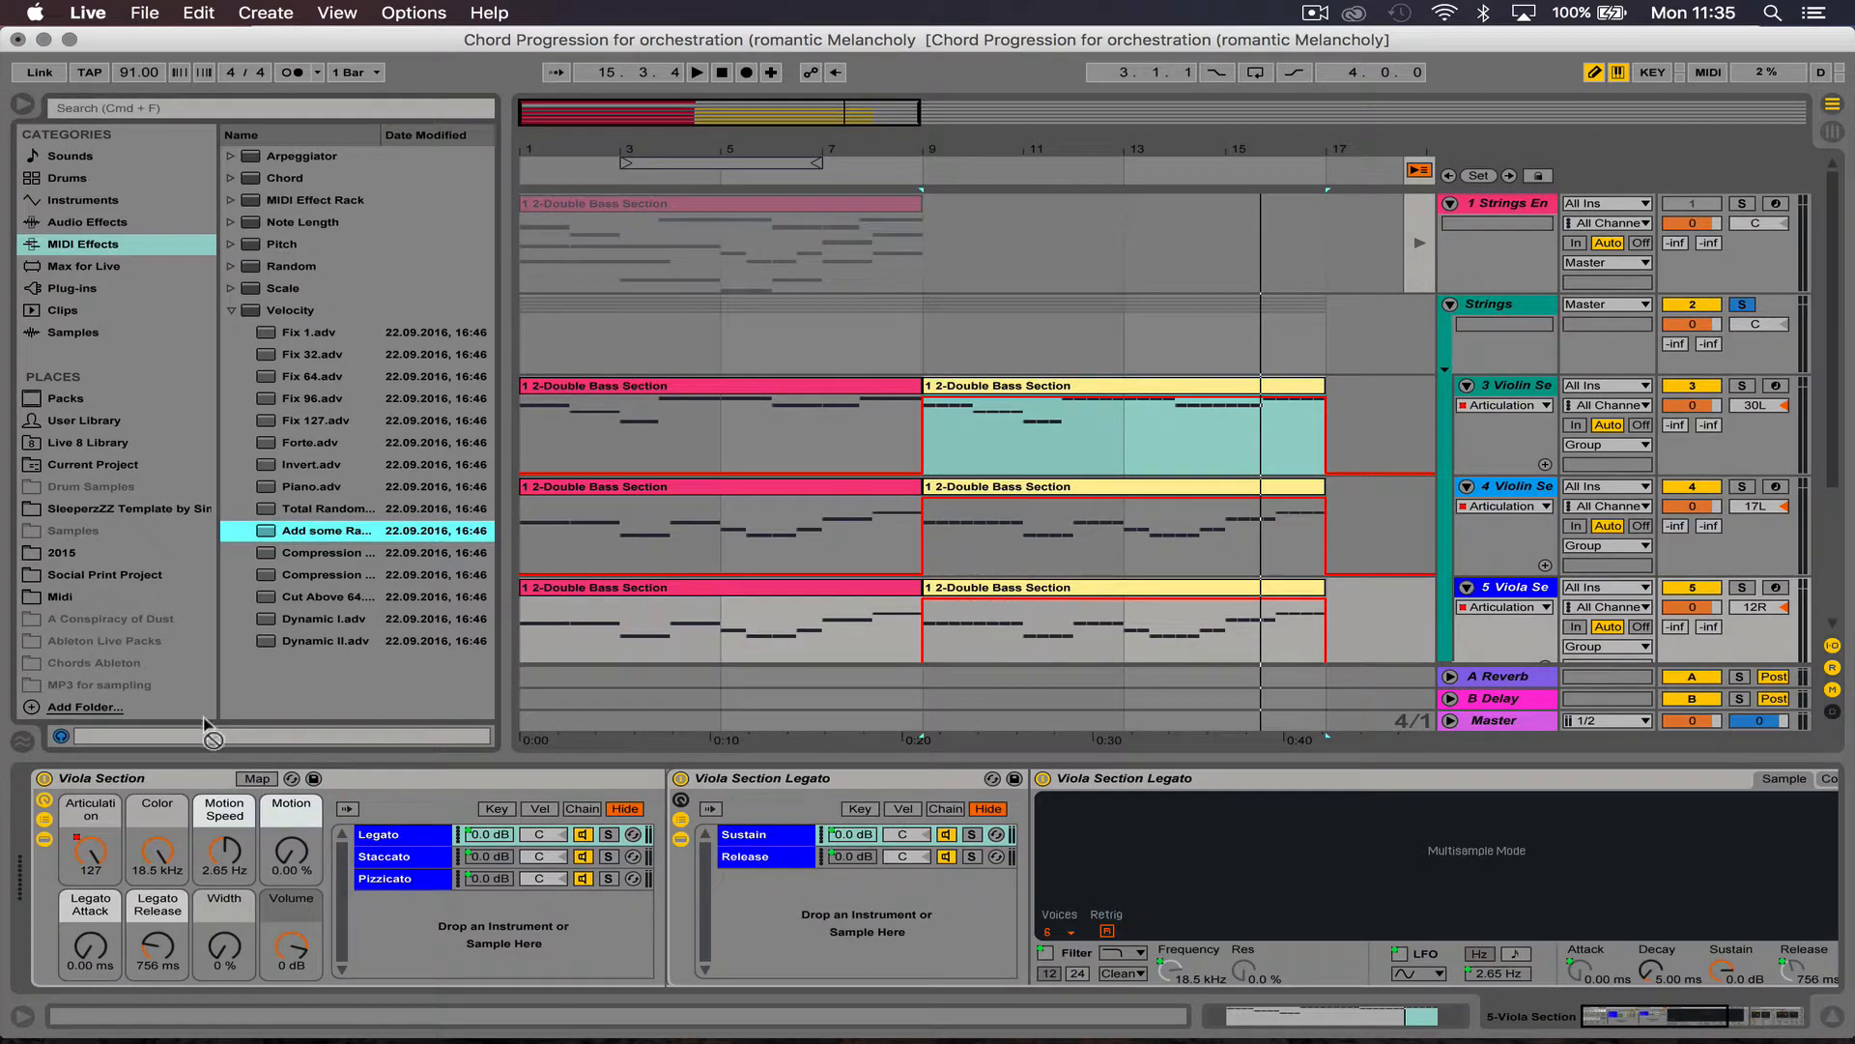
left_click_drag(12, 840, 39, 845)
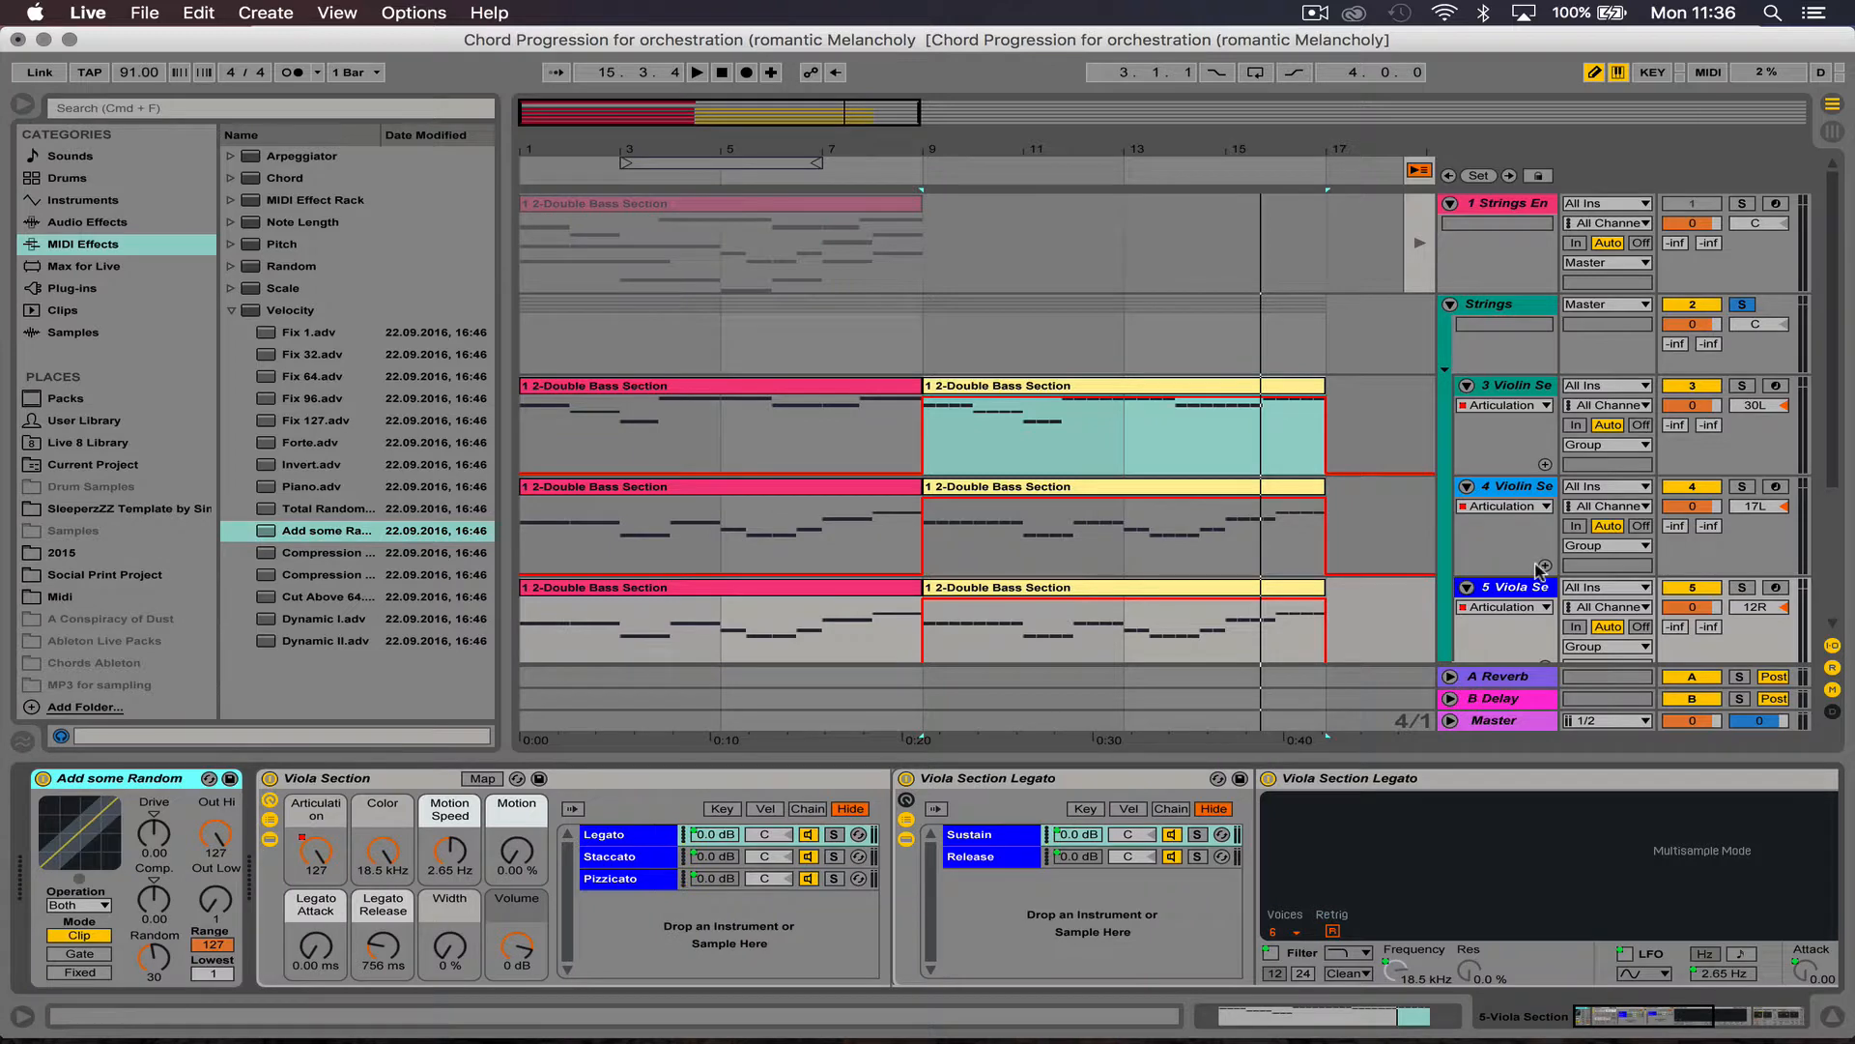
Step: Add the "Add some Random" velocity preset to the 6 Cello Section and 7 Double Bass Section tracks
scroll(1539, 570, "down", 5)
left_click(1515, 435)
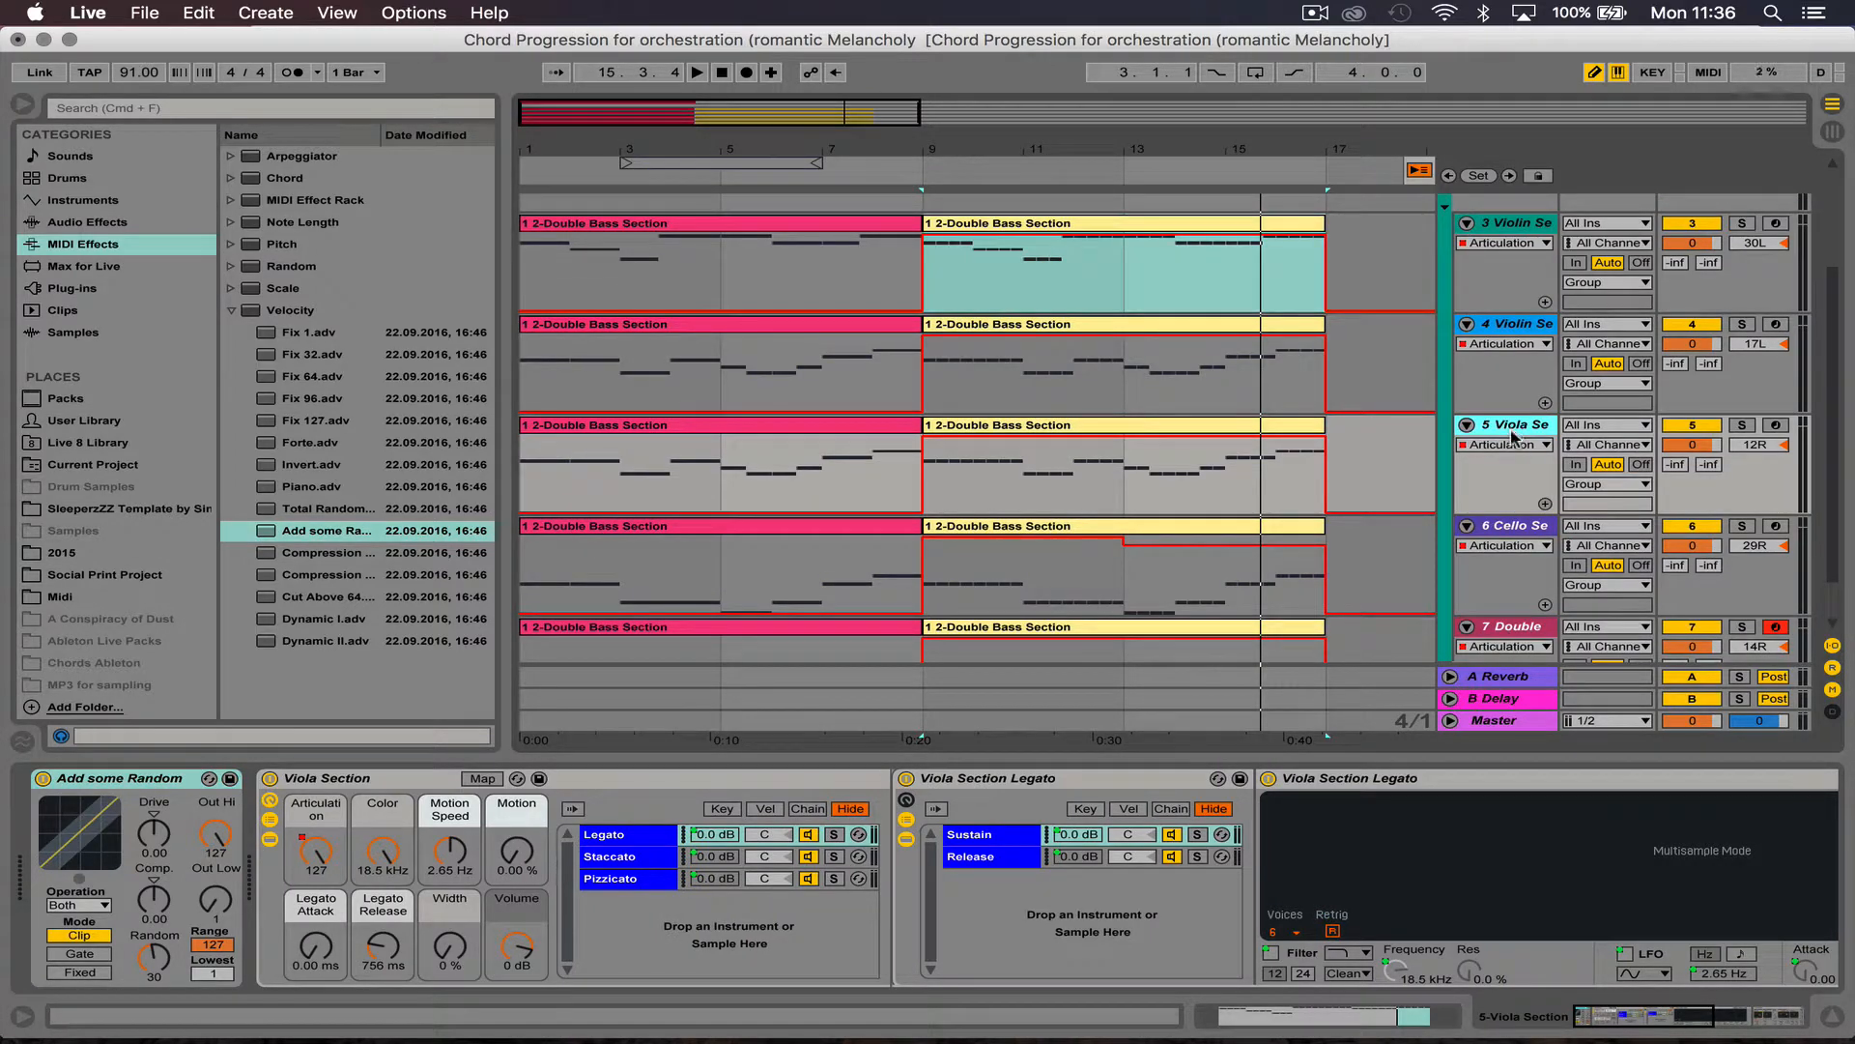
left_click(1514, 537)
left_click_drag(332, 537, 58, 863)
left_click(1517, 643)
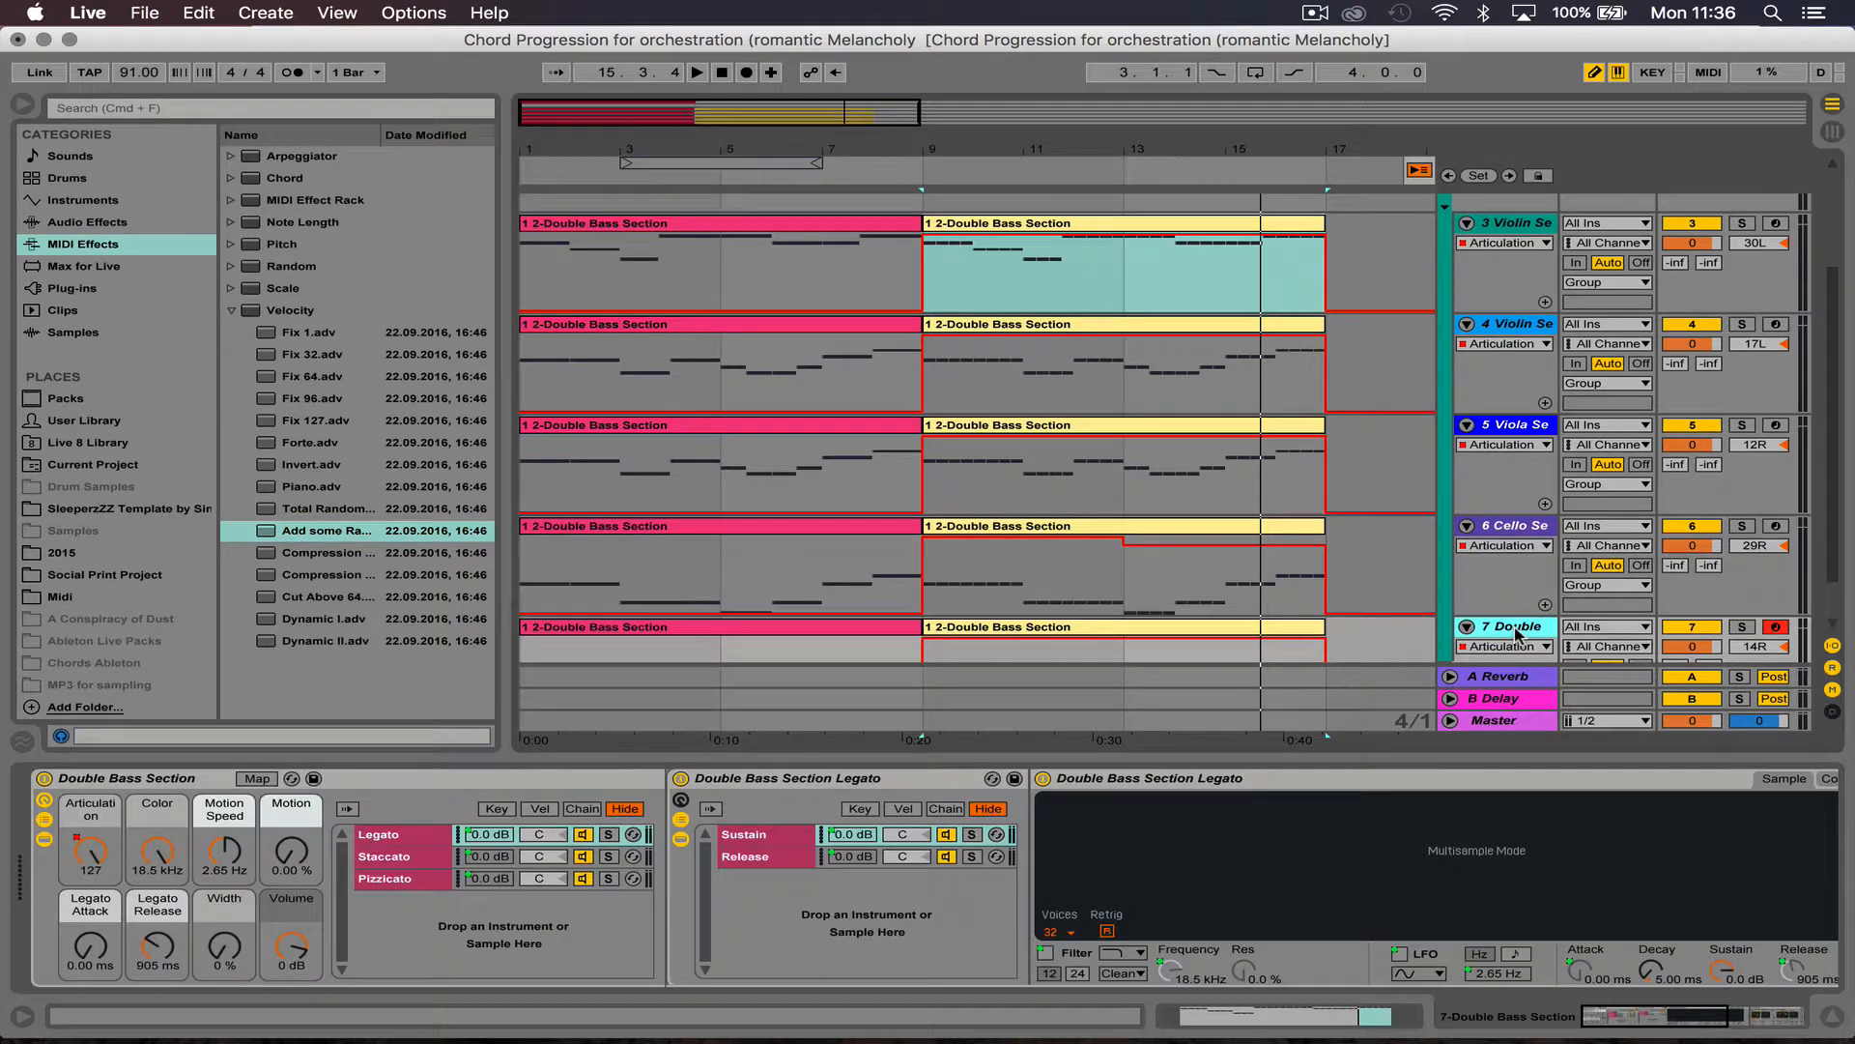
left_click_drag(307, 530, 142, 778)
Step: Play the yellow section from bar 9, then set the double bass velocity effect's Random to 23 and hide the browser
left_click(935, 578)
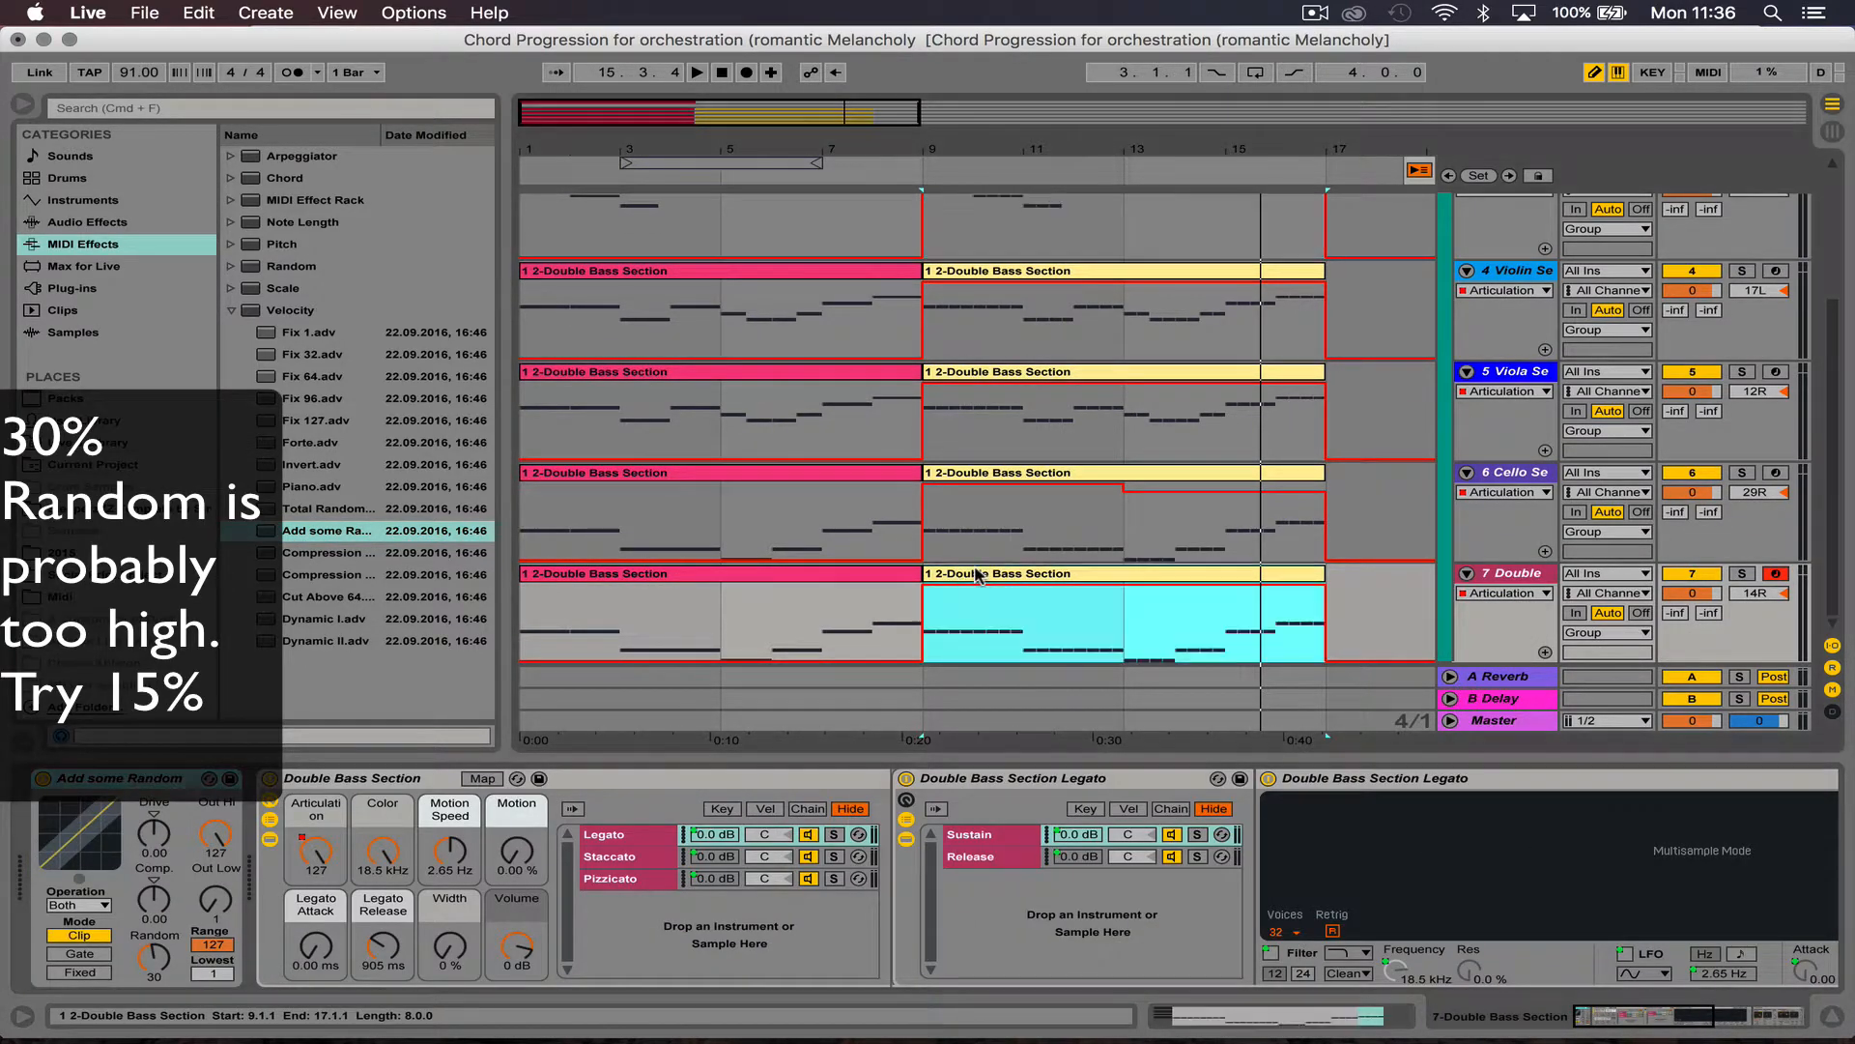
key("space")
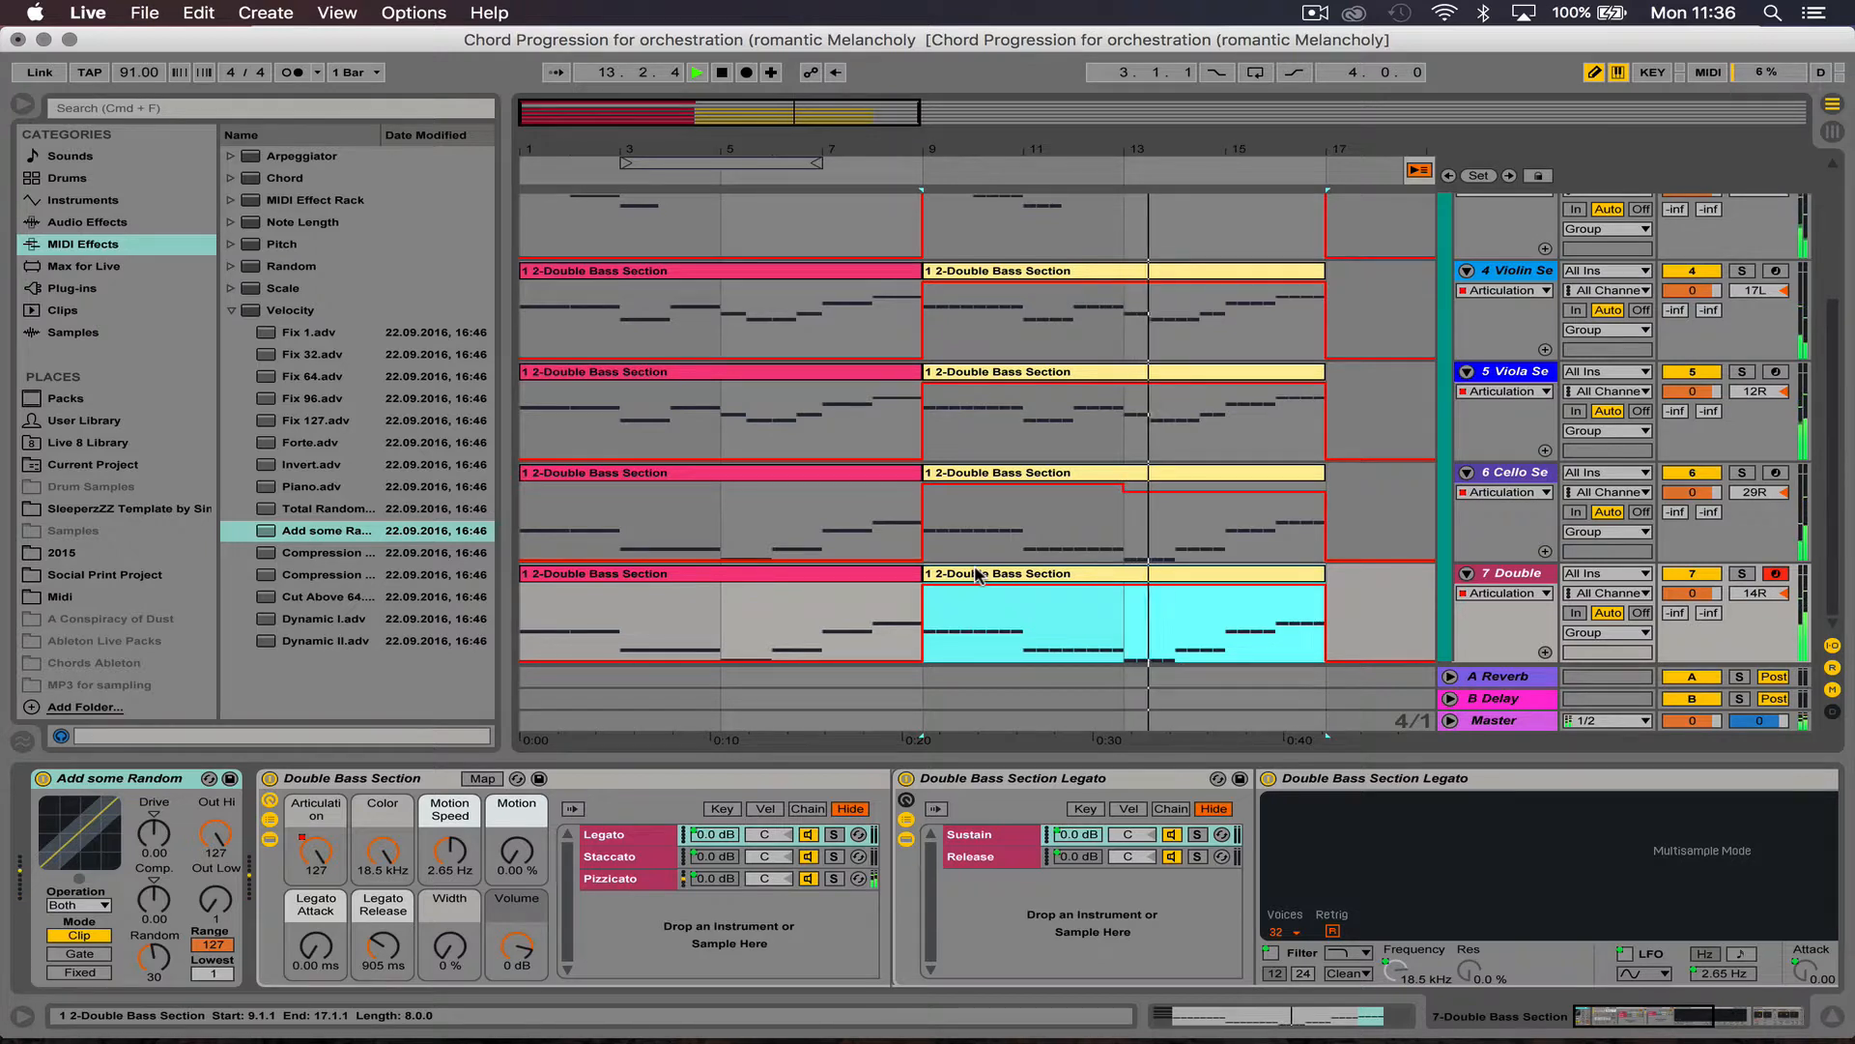
key("space")
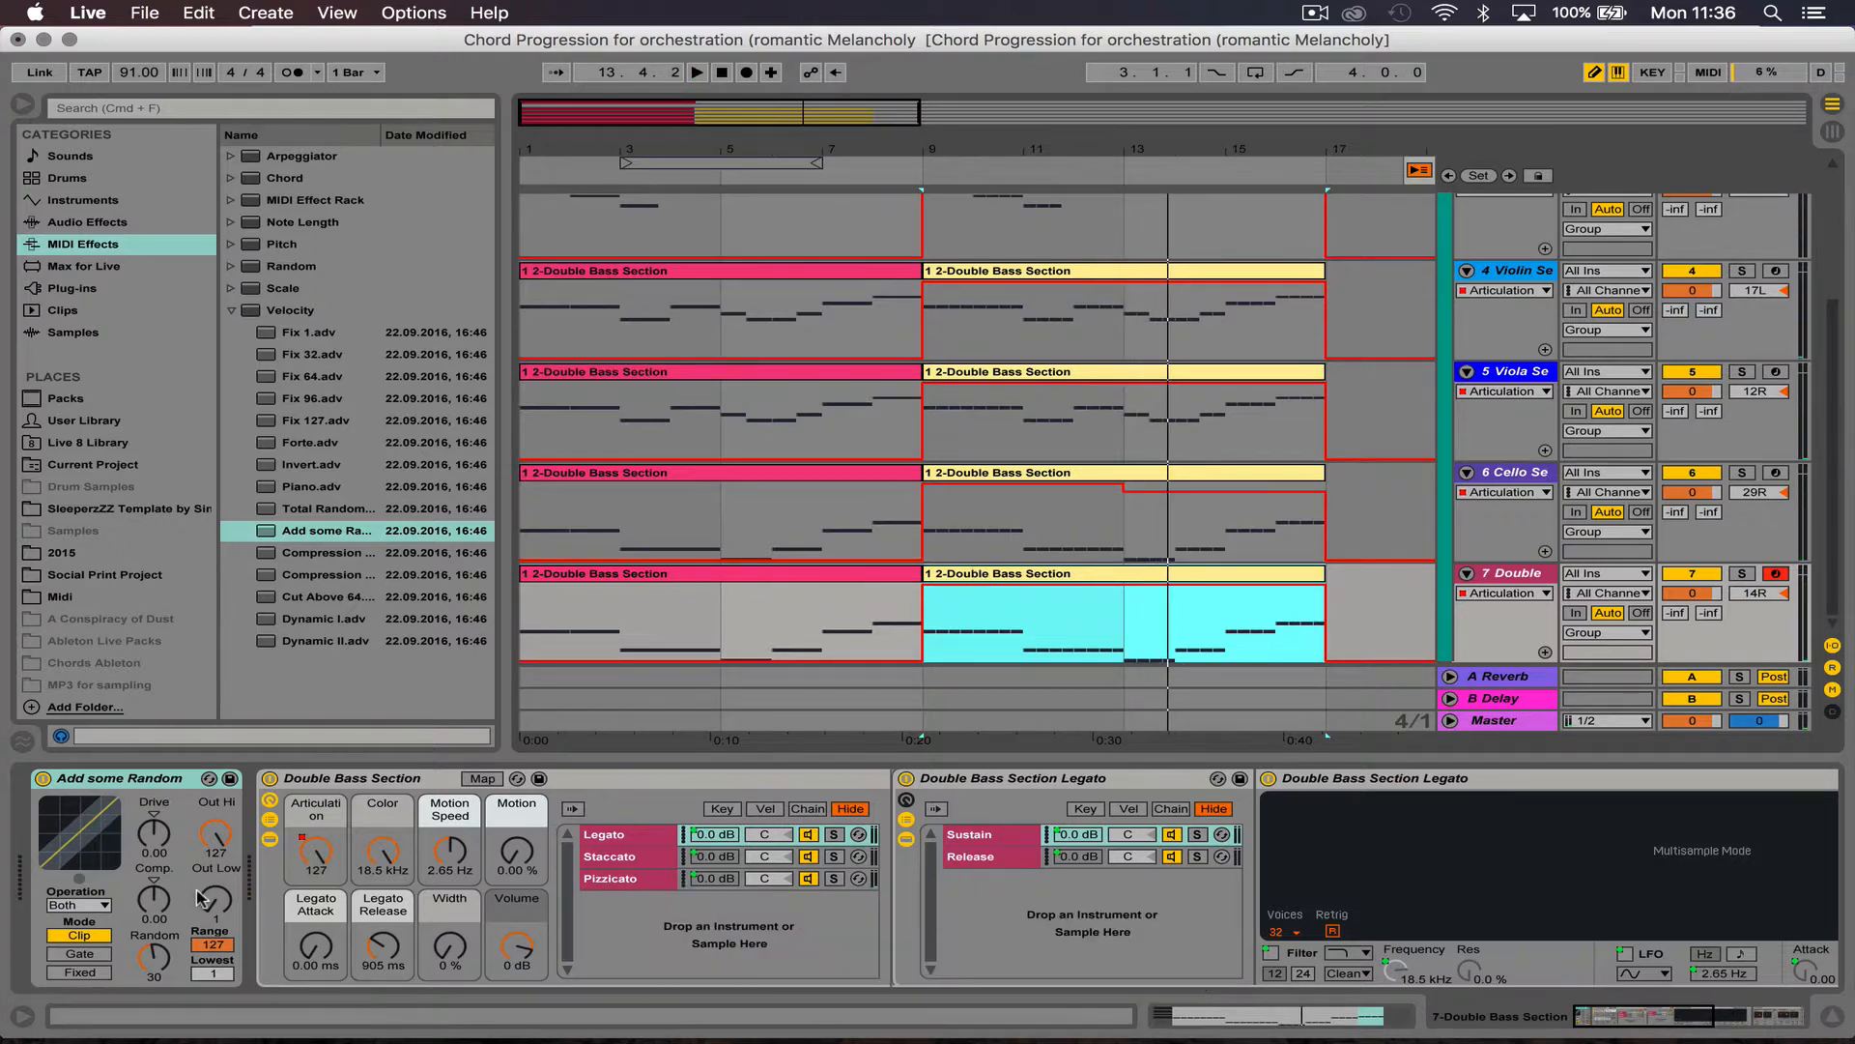
left_click(161, 951)
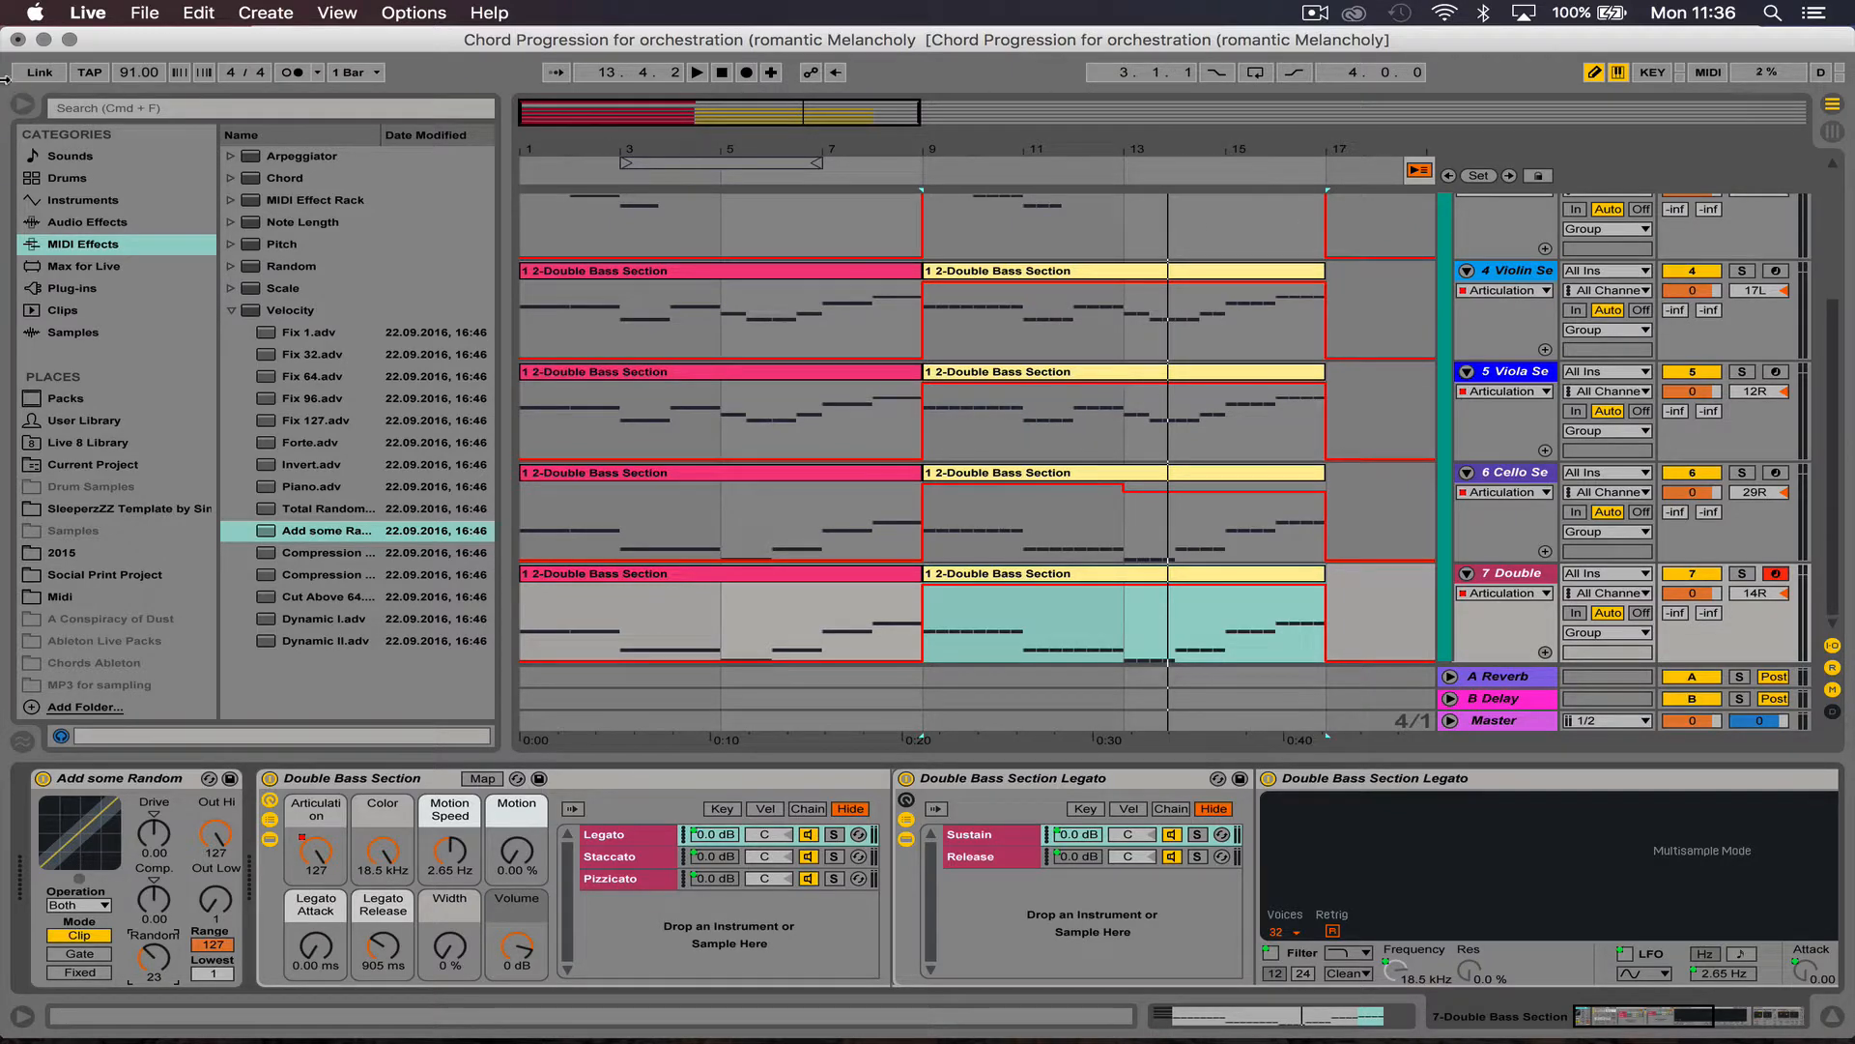
left_click(22, 106)
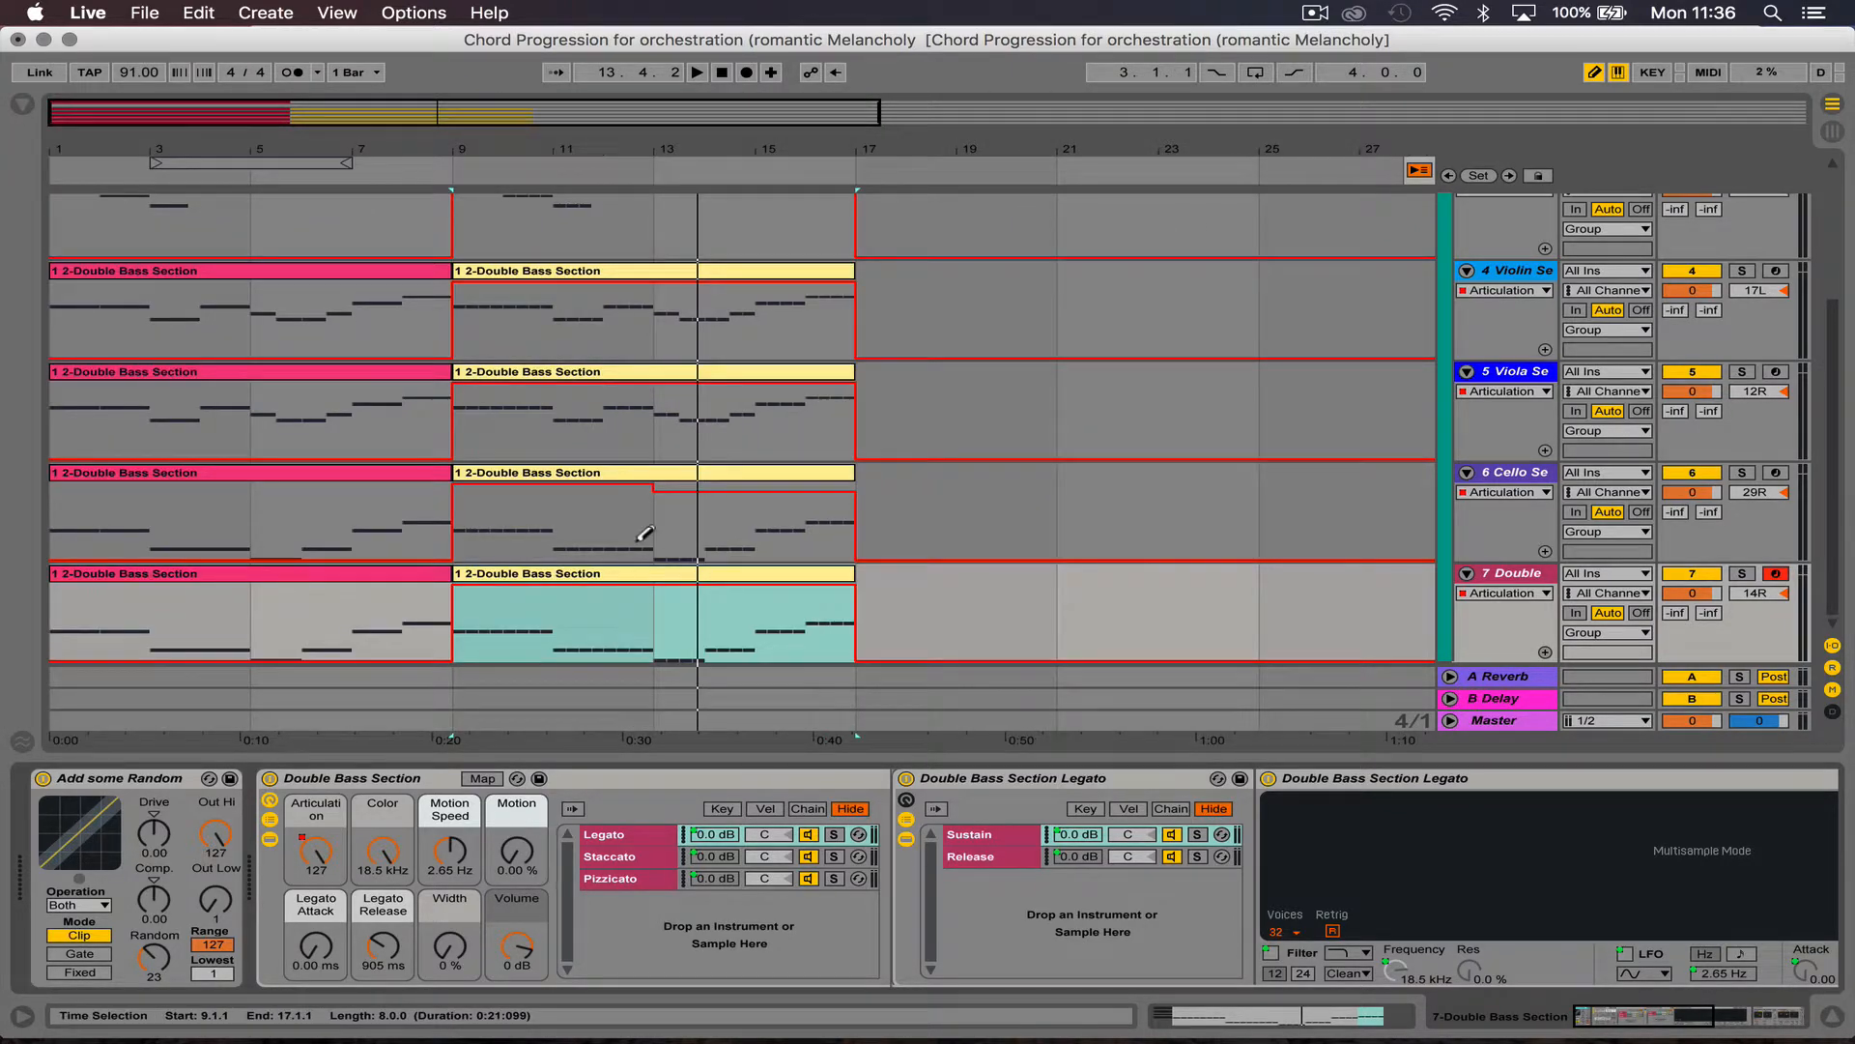
Step: Duplicate the yellow clips of all five string sections to bar 17 and colour the copies purple
left_click(647, 575)
scroll(646, 576, "up", 4)
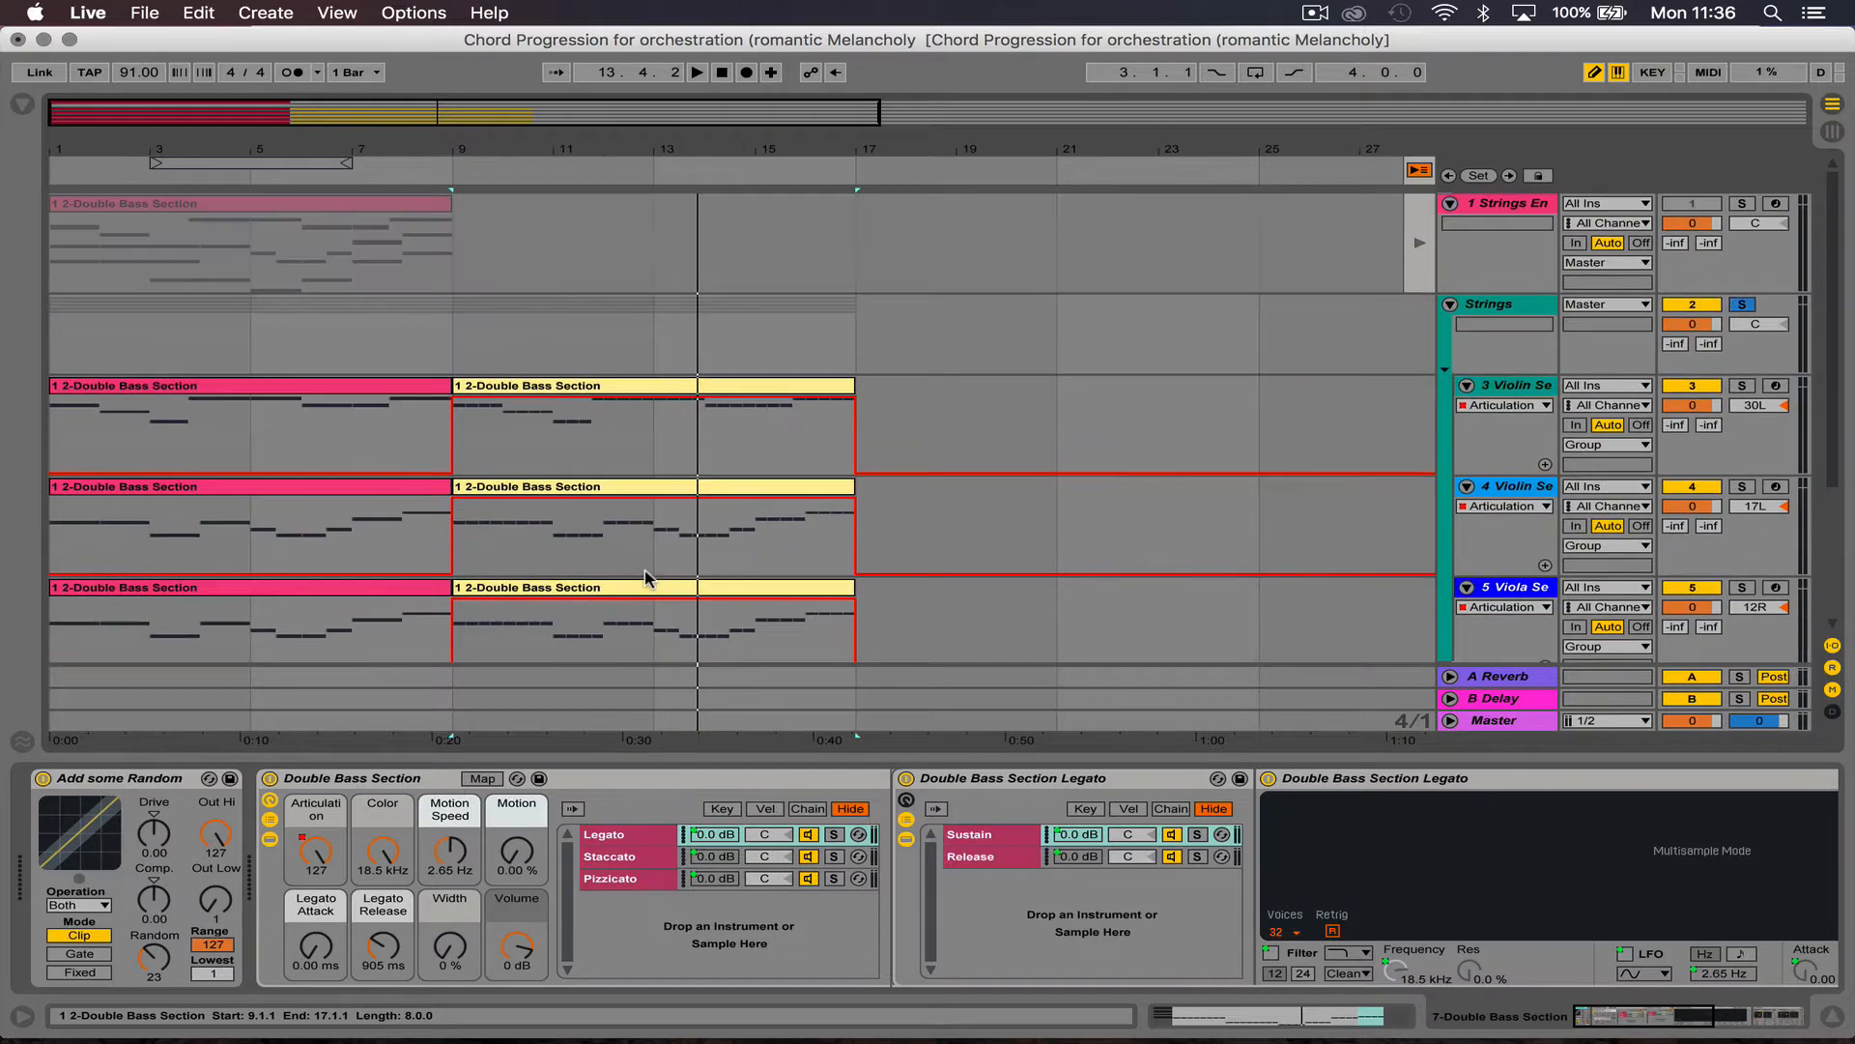
left_click(676, 386, "shift")
key("shift+super+d")
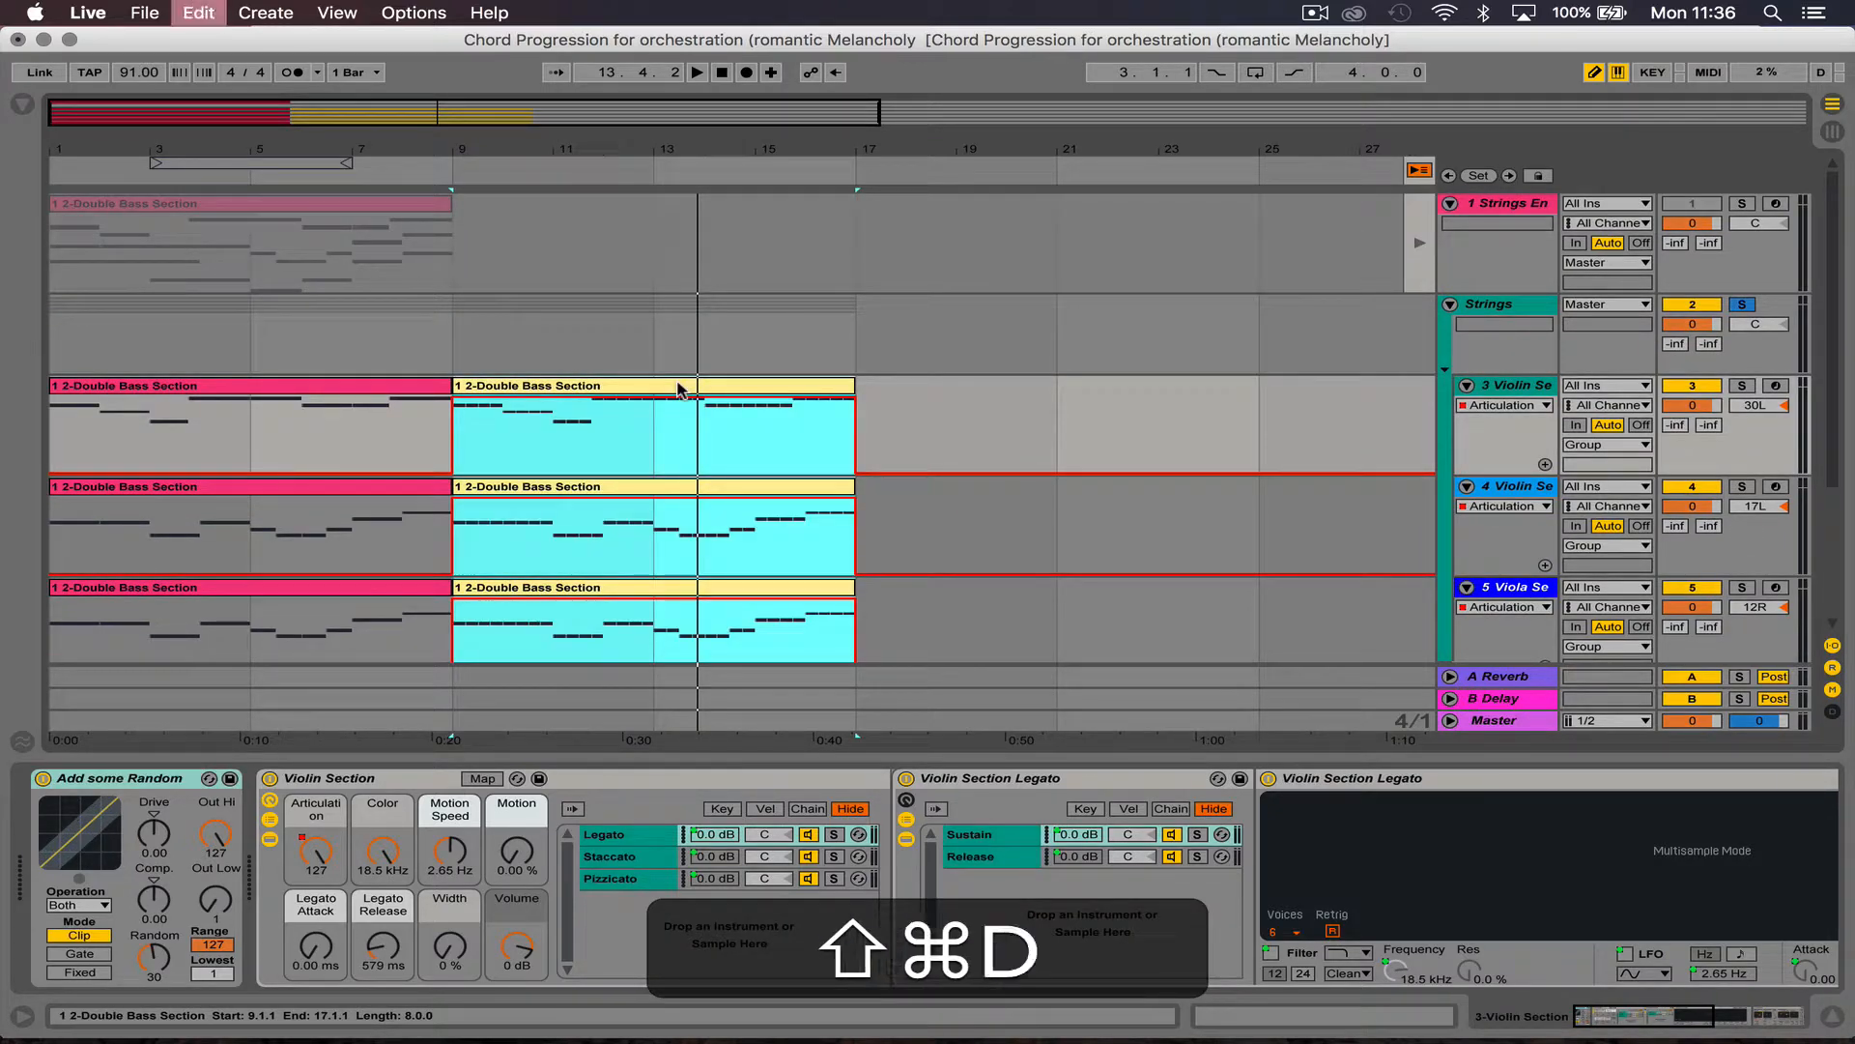
key("super+d")
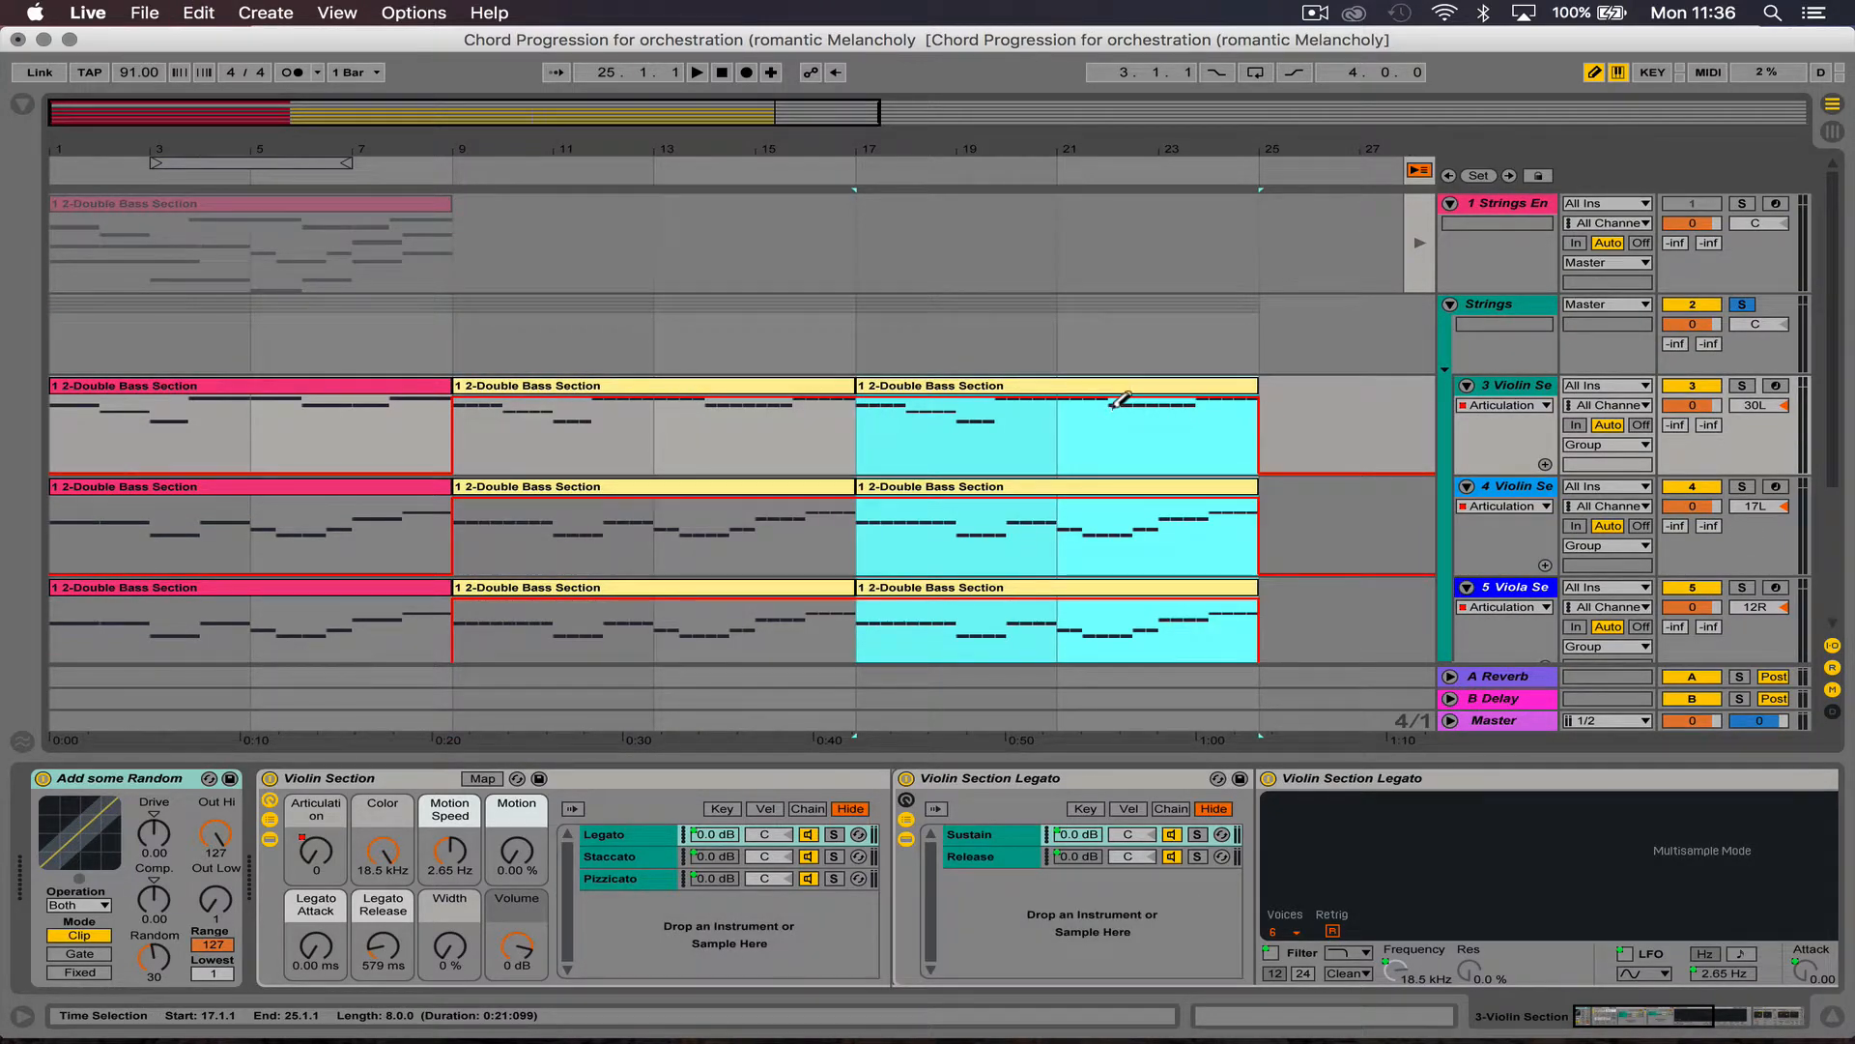
right_click(1119, 398)
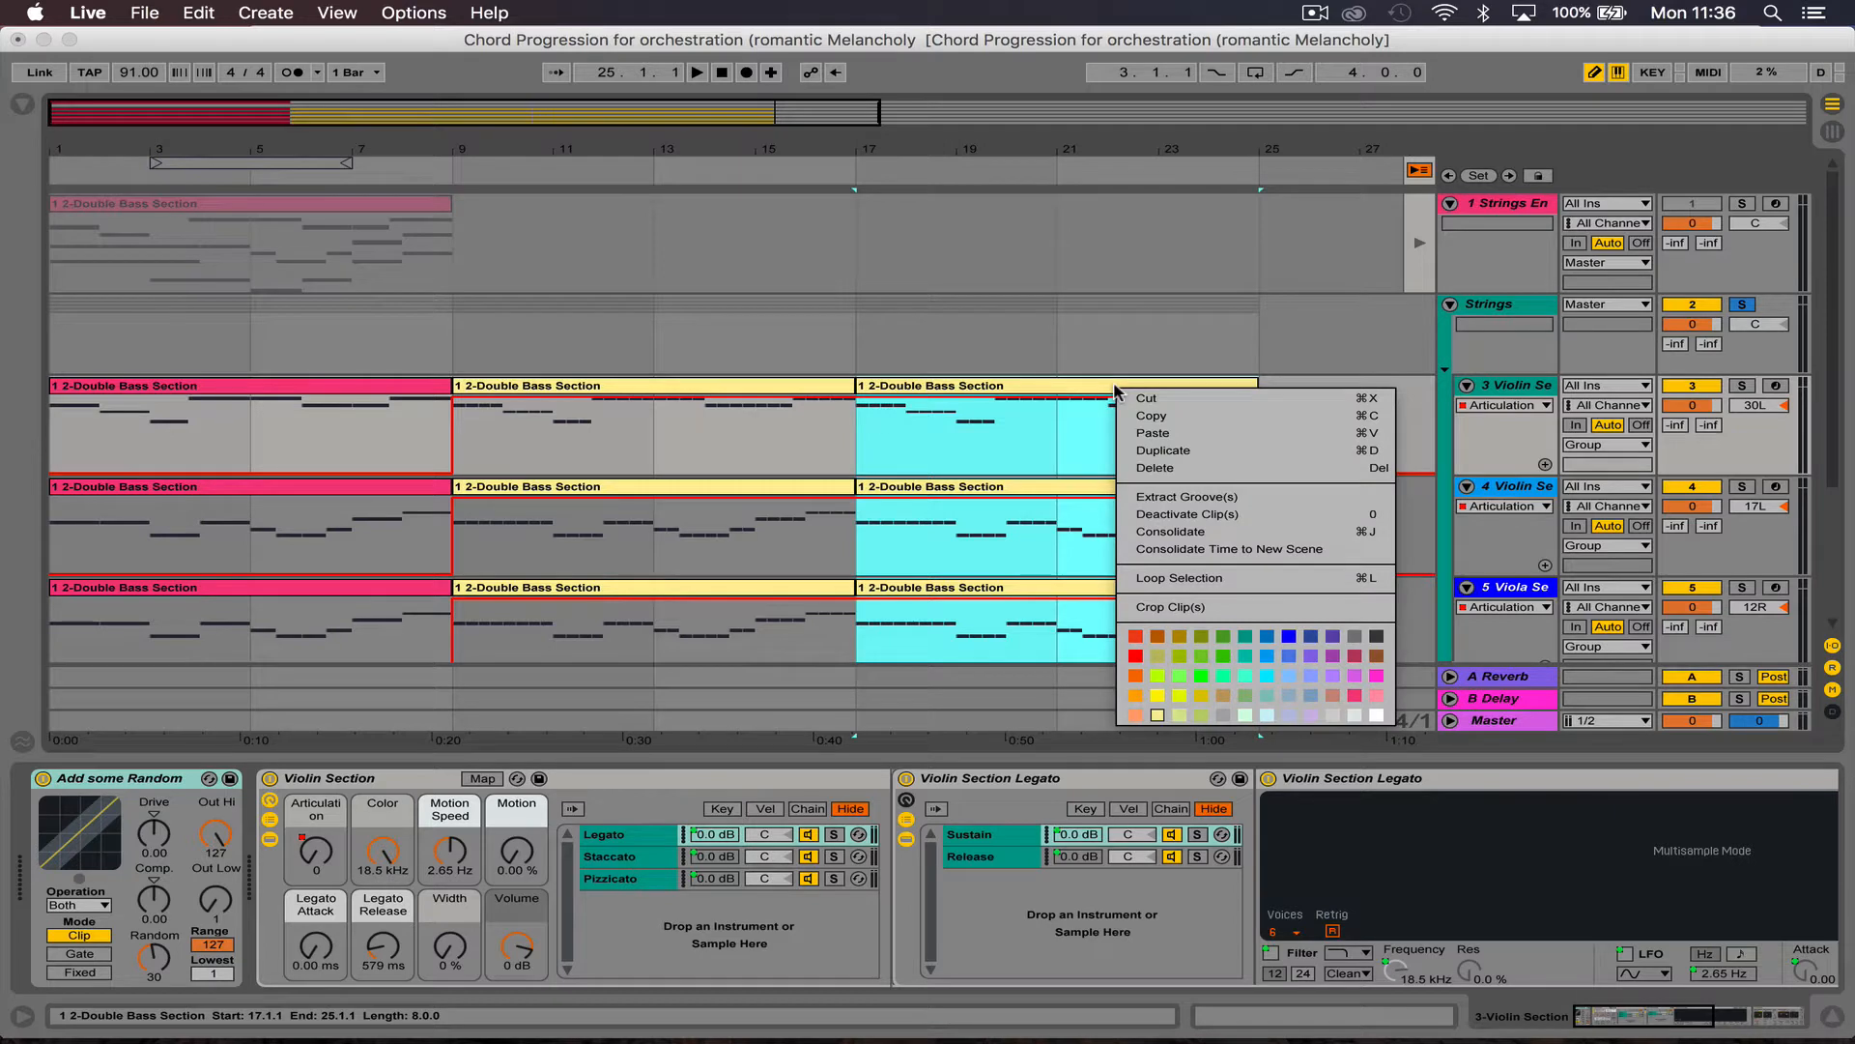
left_click(1310, 674)
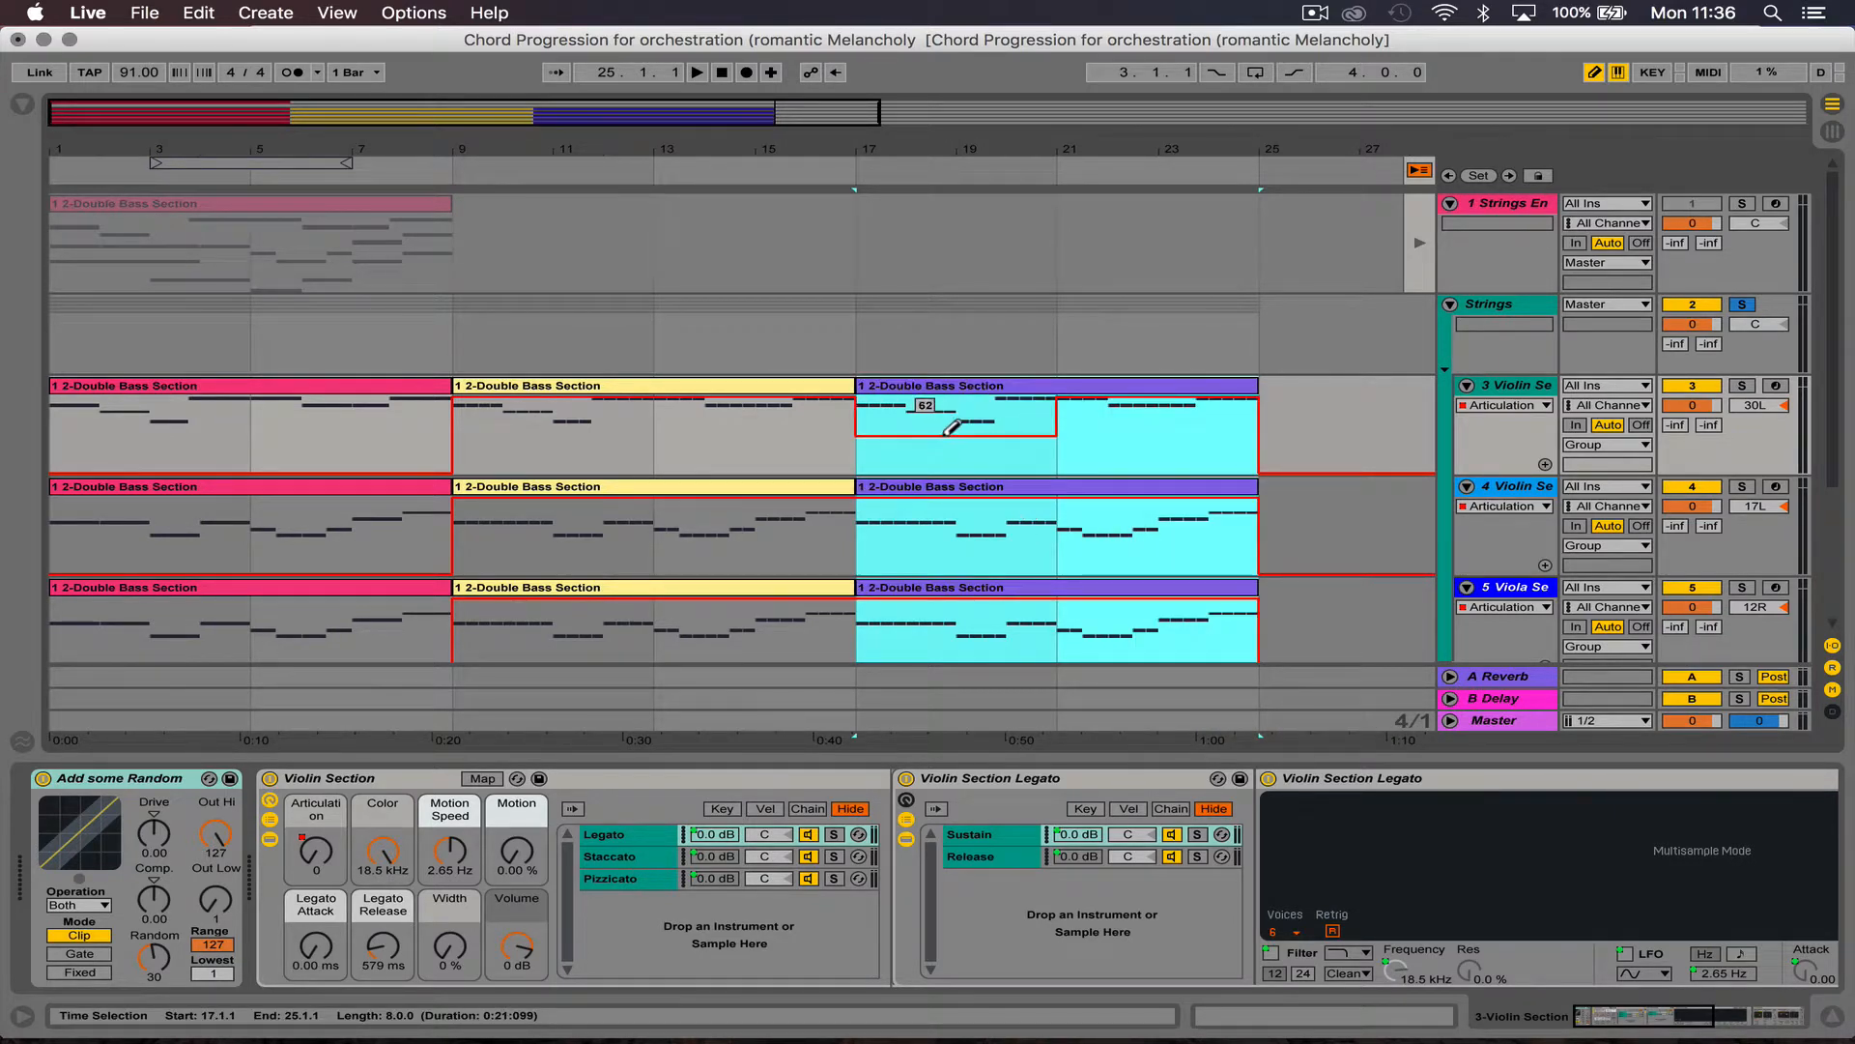
Step: Lower the Articulation automation across both purple violin clips to the middle range, at about 58 to 64
left_click(1094, 438)
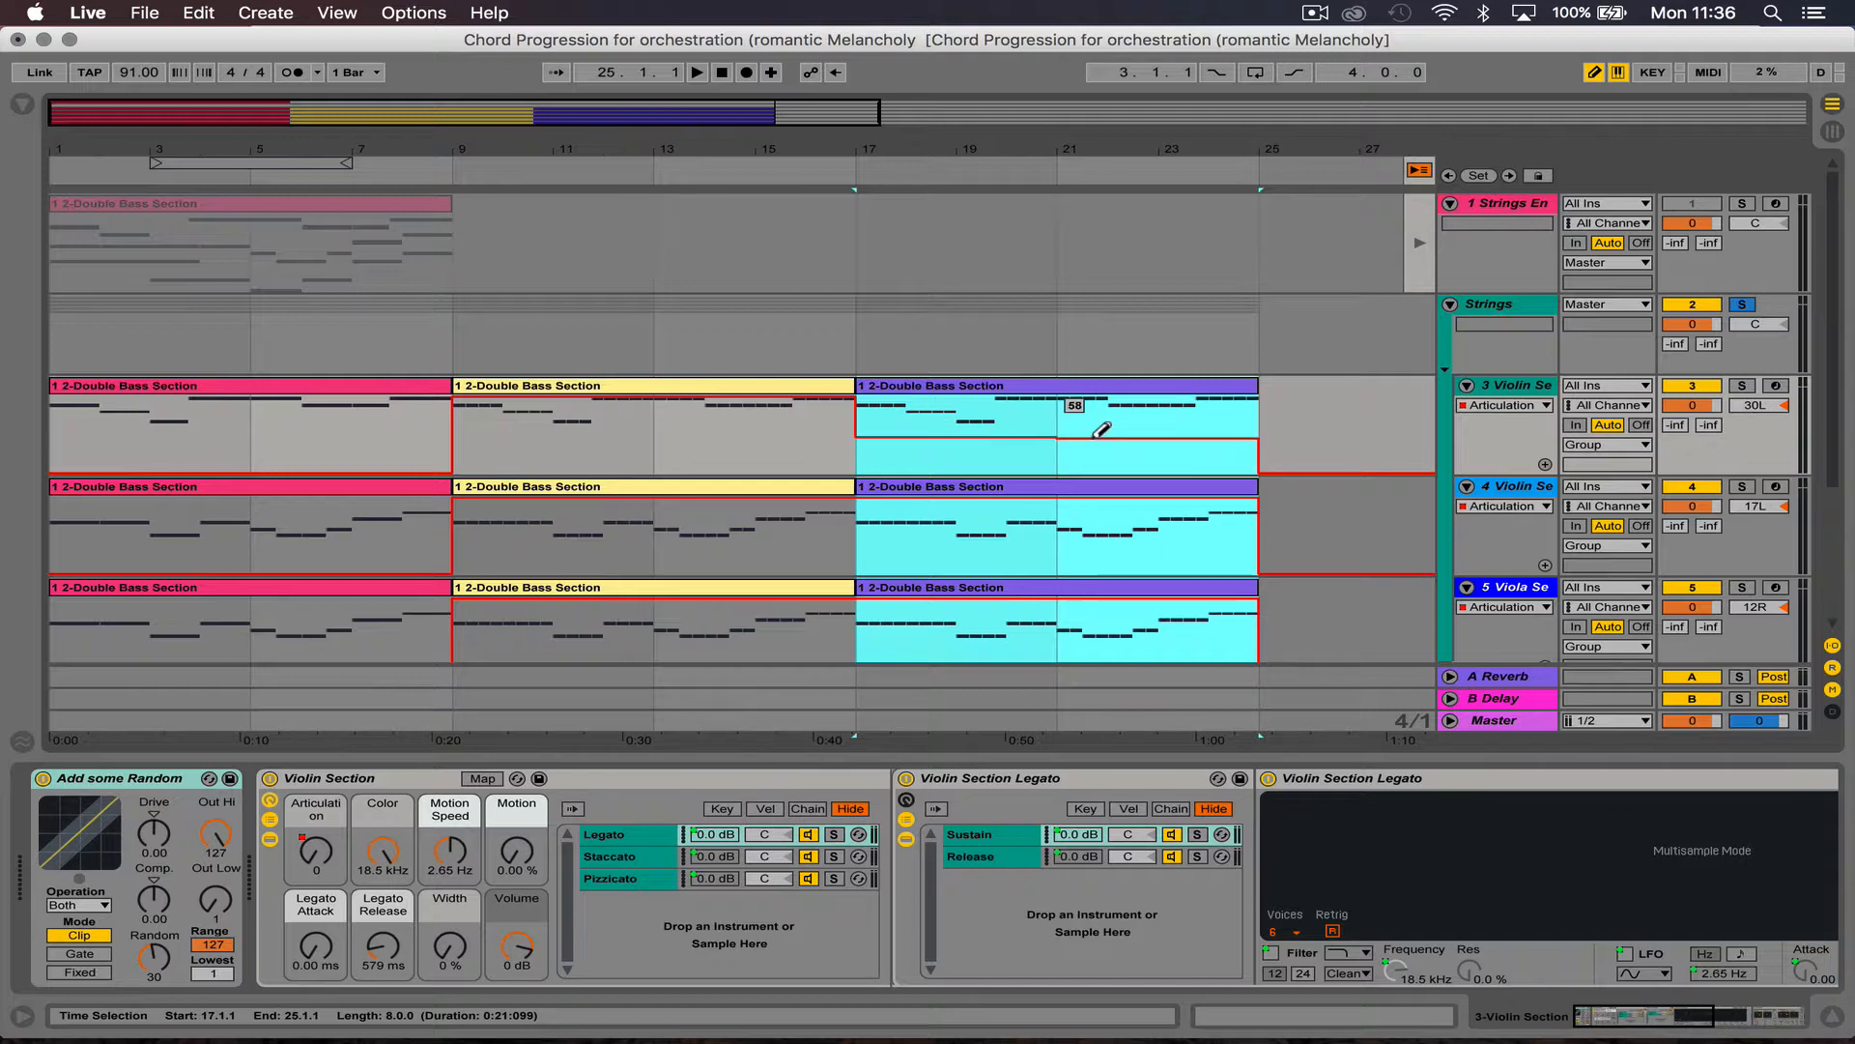
left_click(1001, 526)
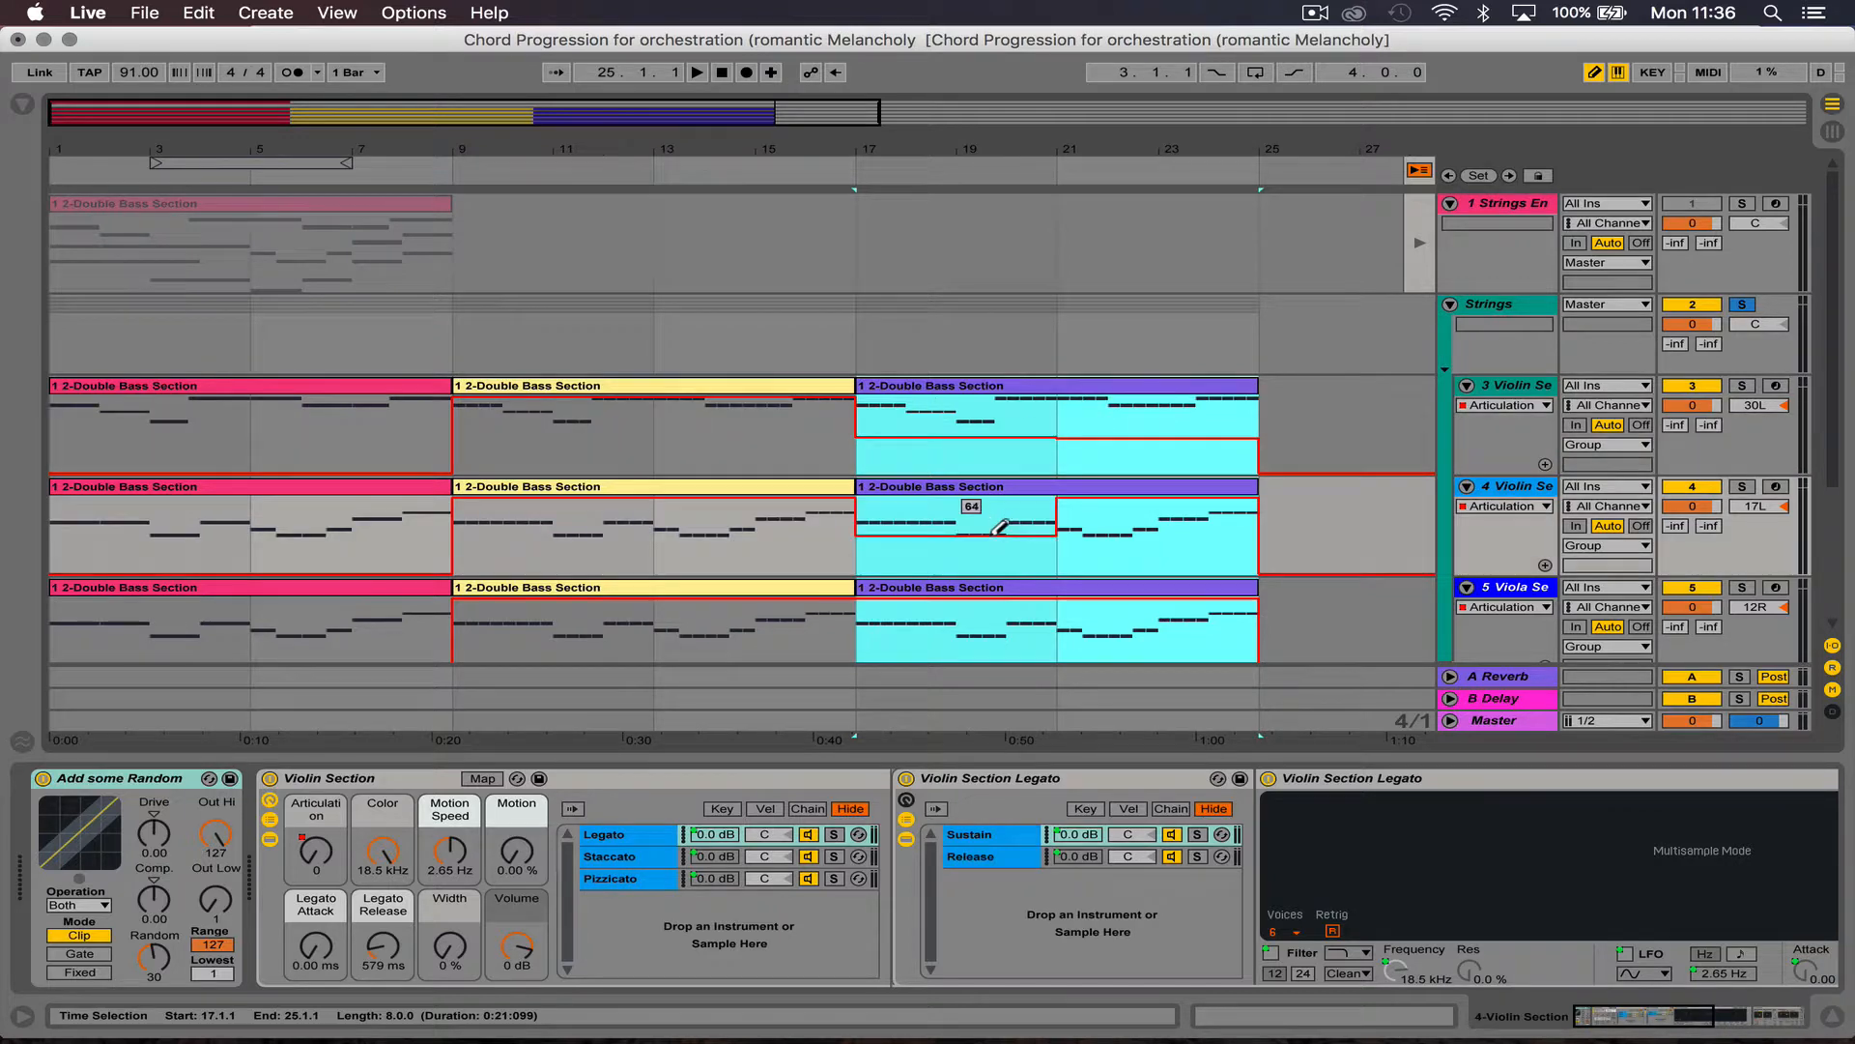
left_click(1136, 533)
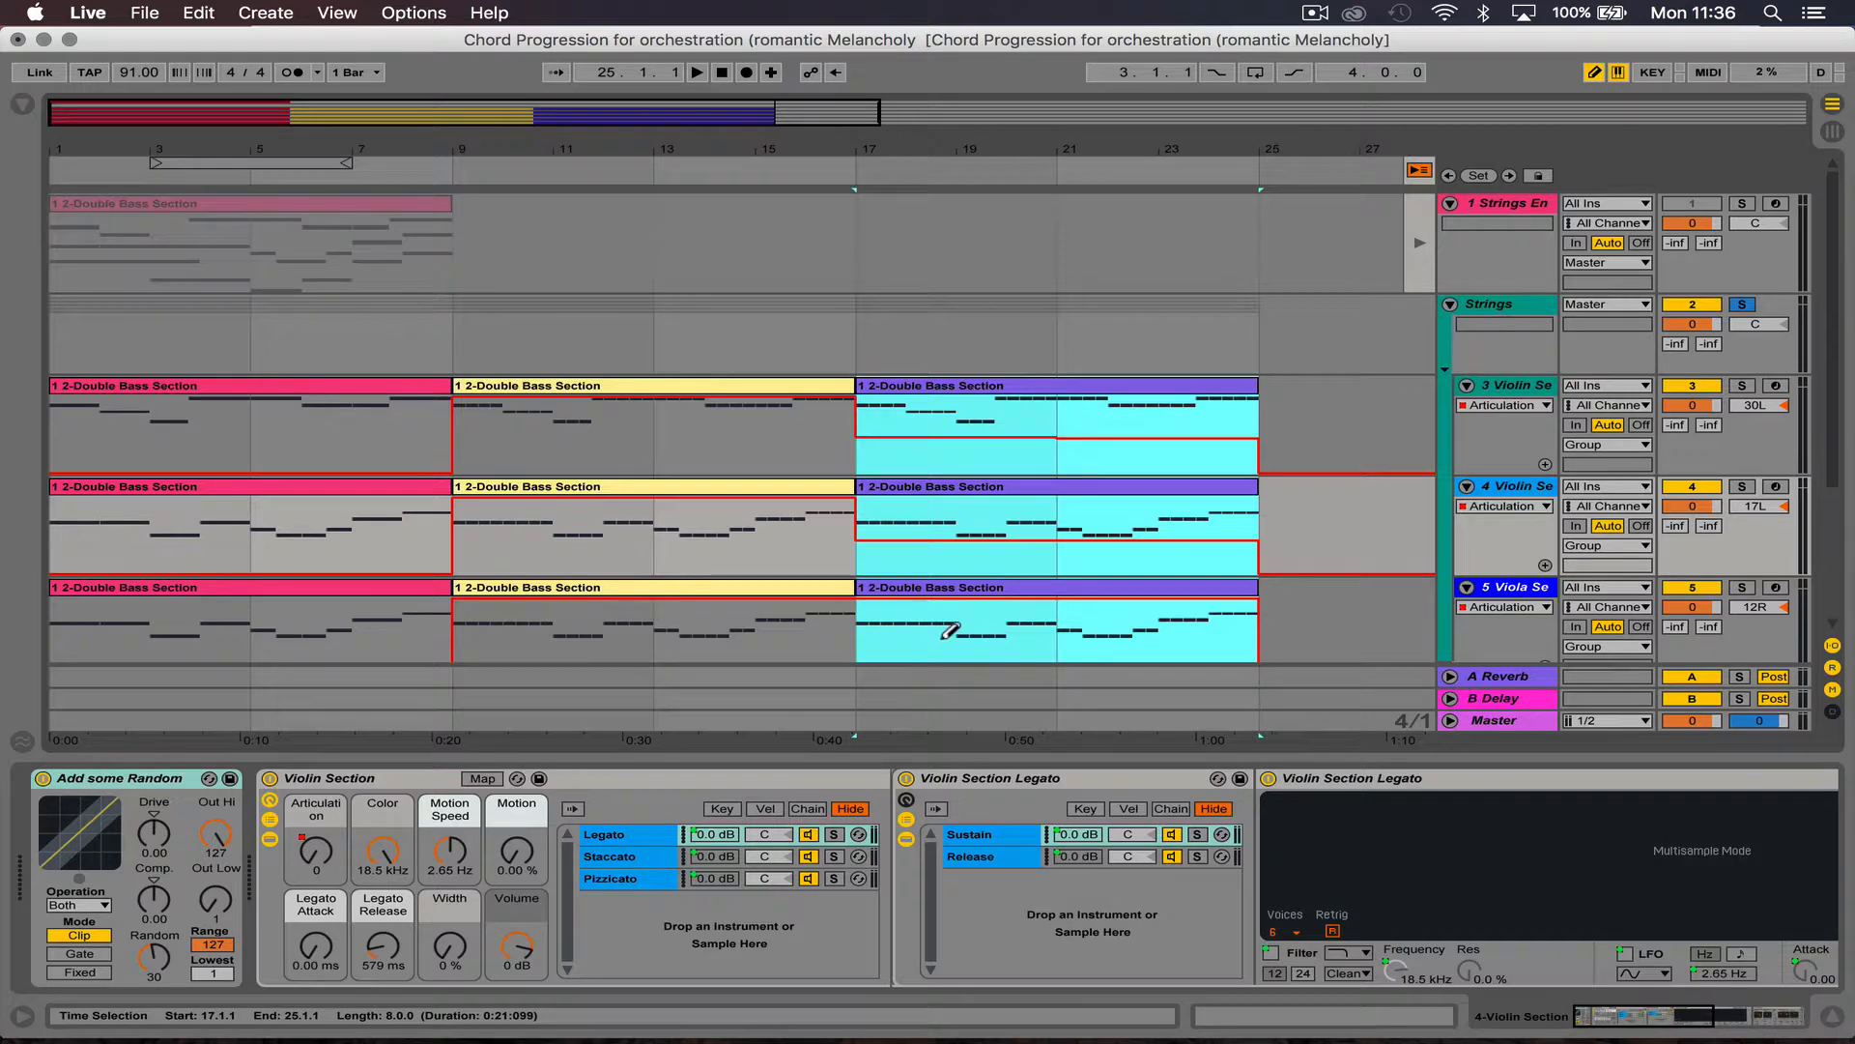
Step: Lower the Articulation automation of the purple viola, cello and double bass clips to the middle range, about 58
scroll(950, 631, "down", 3)
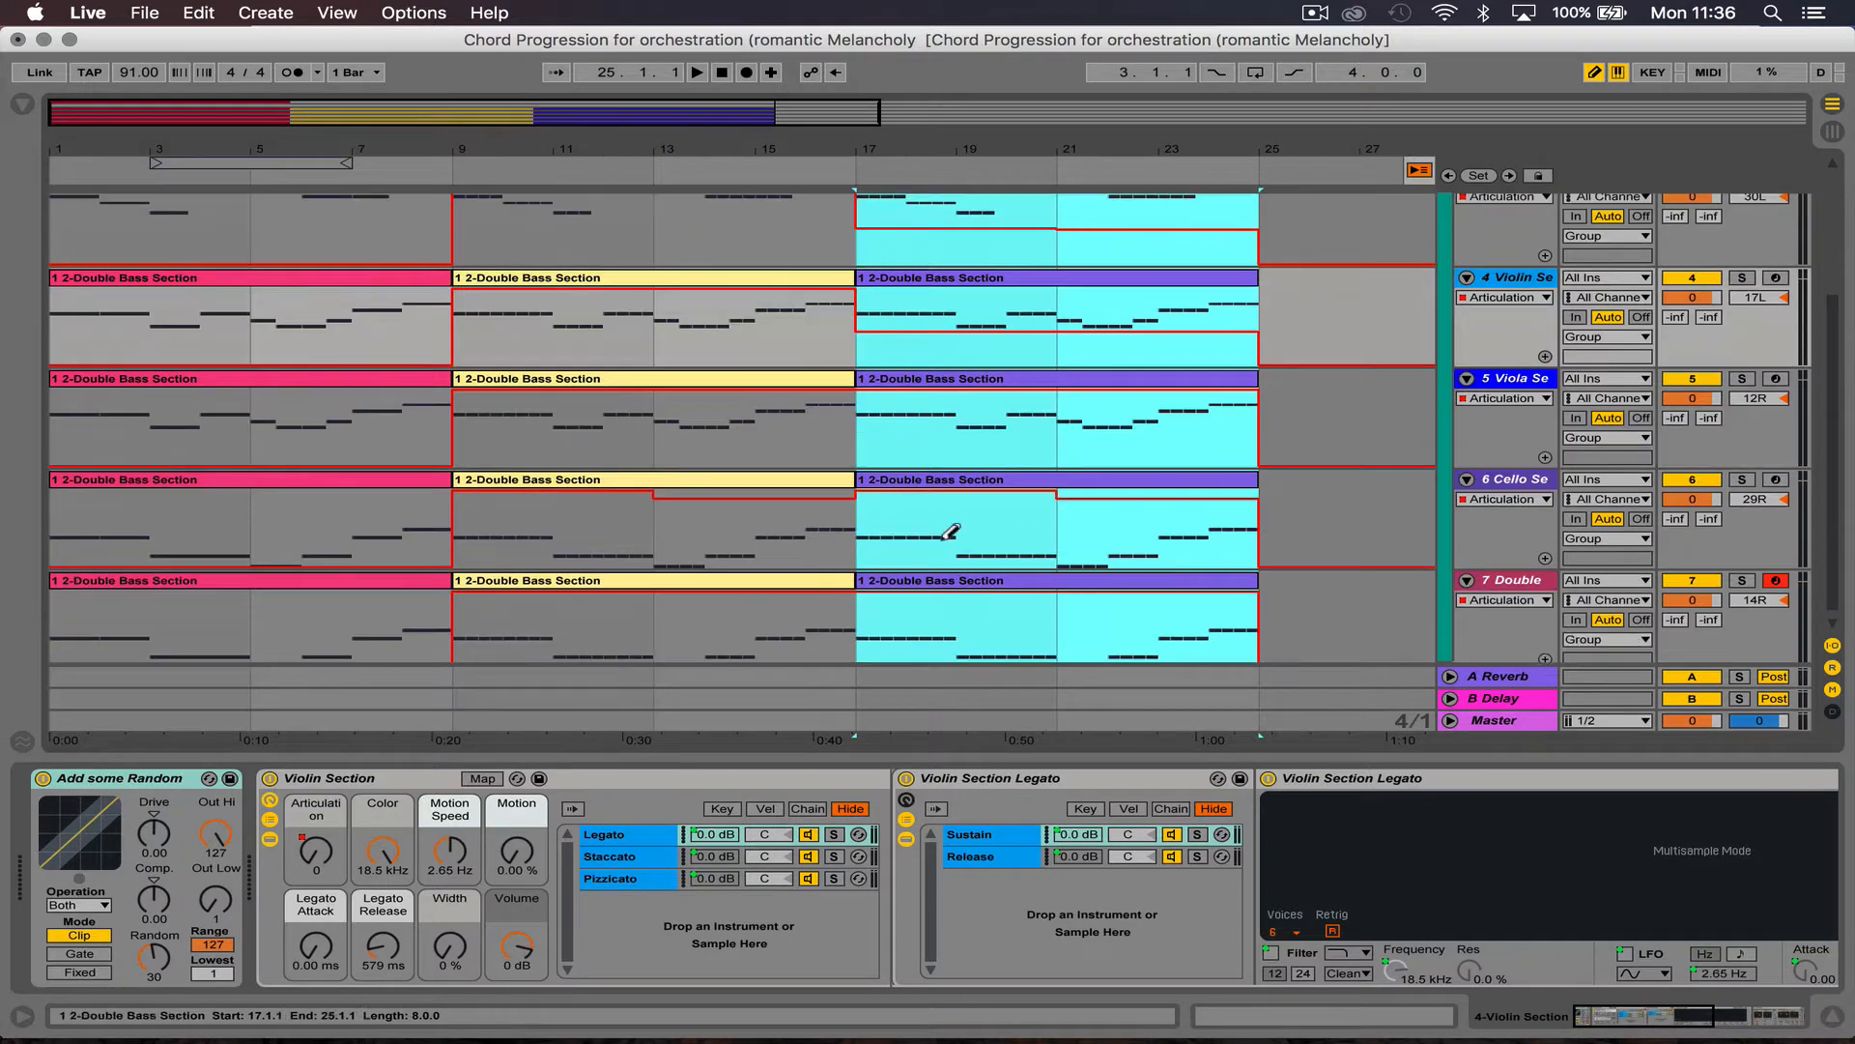
left_click(979, 423)
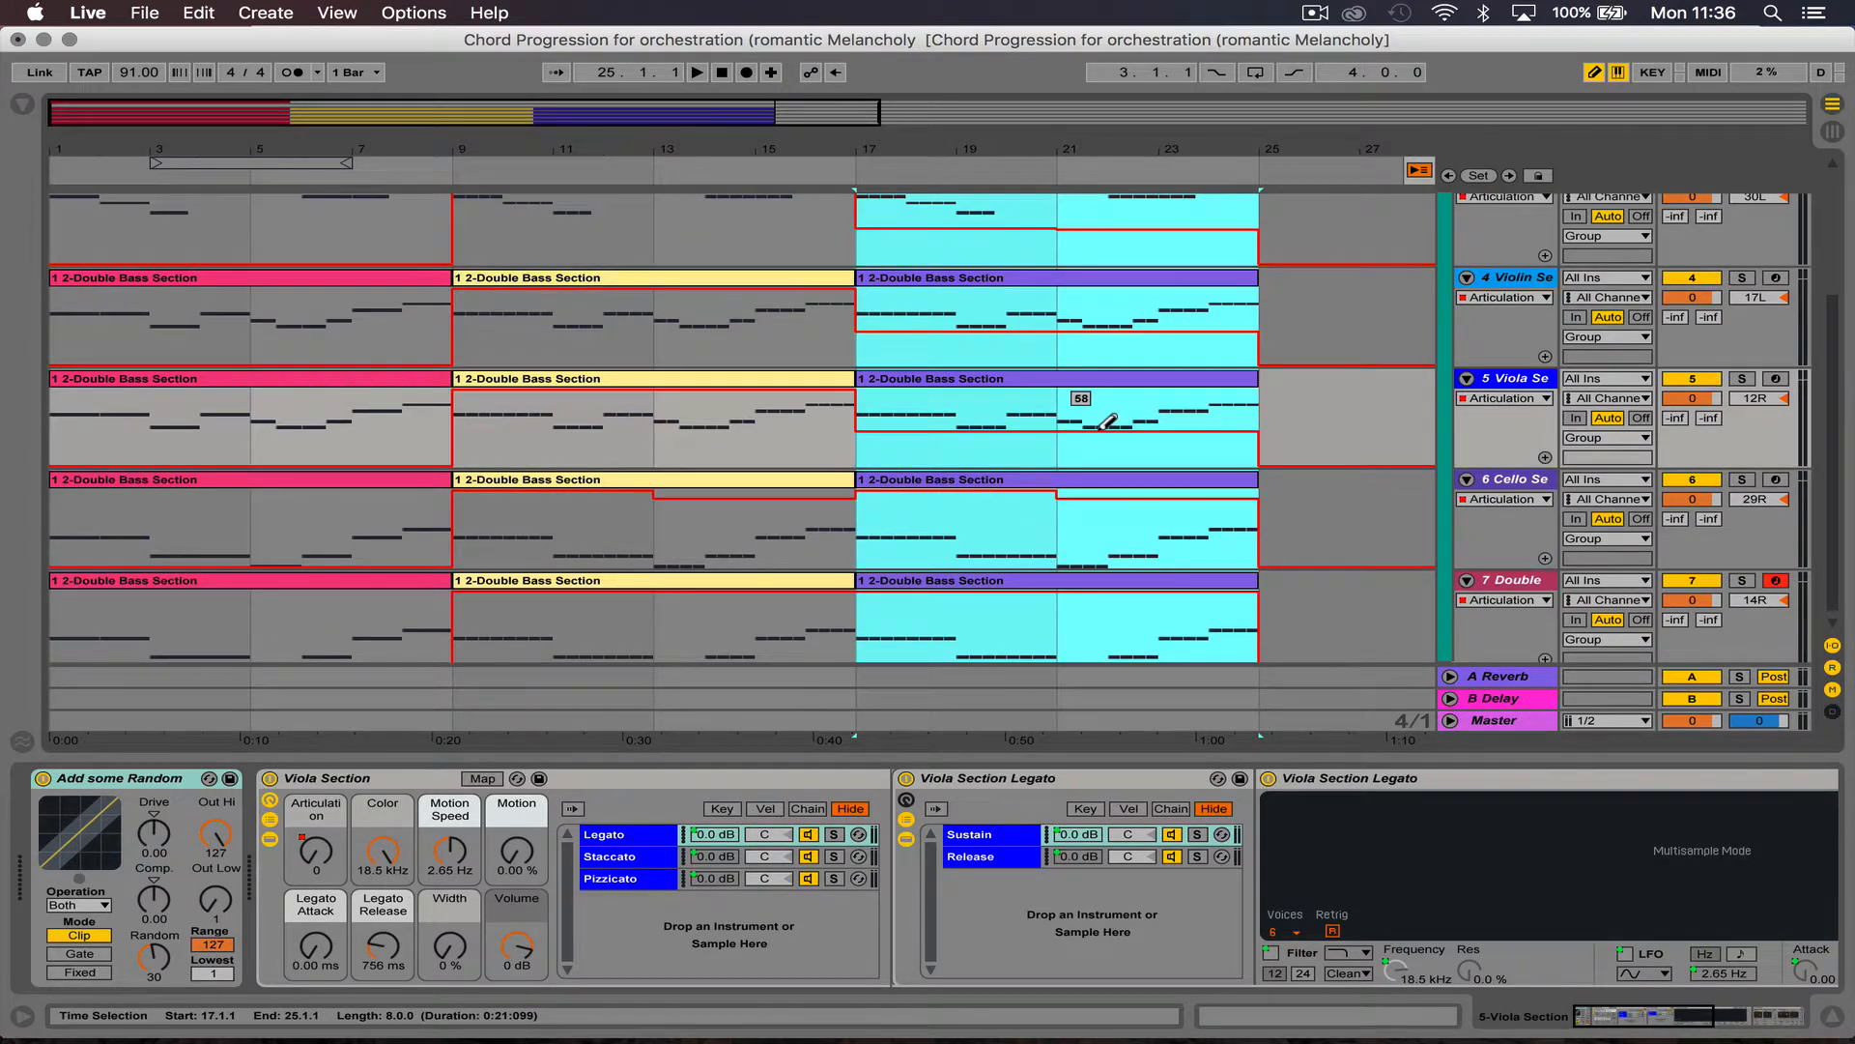
left_click(953, 531)
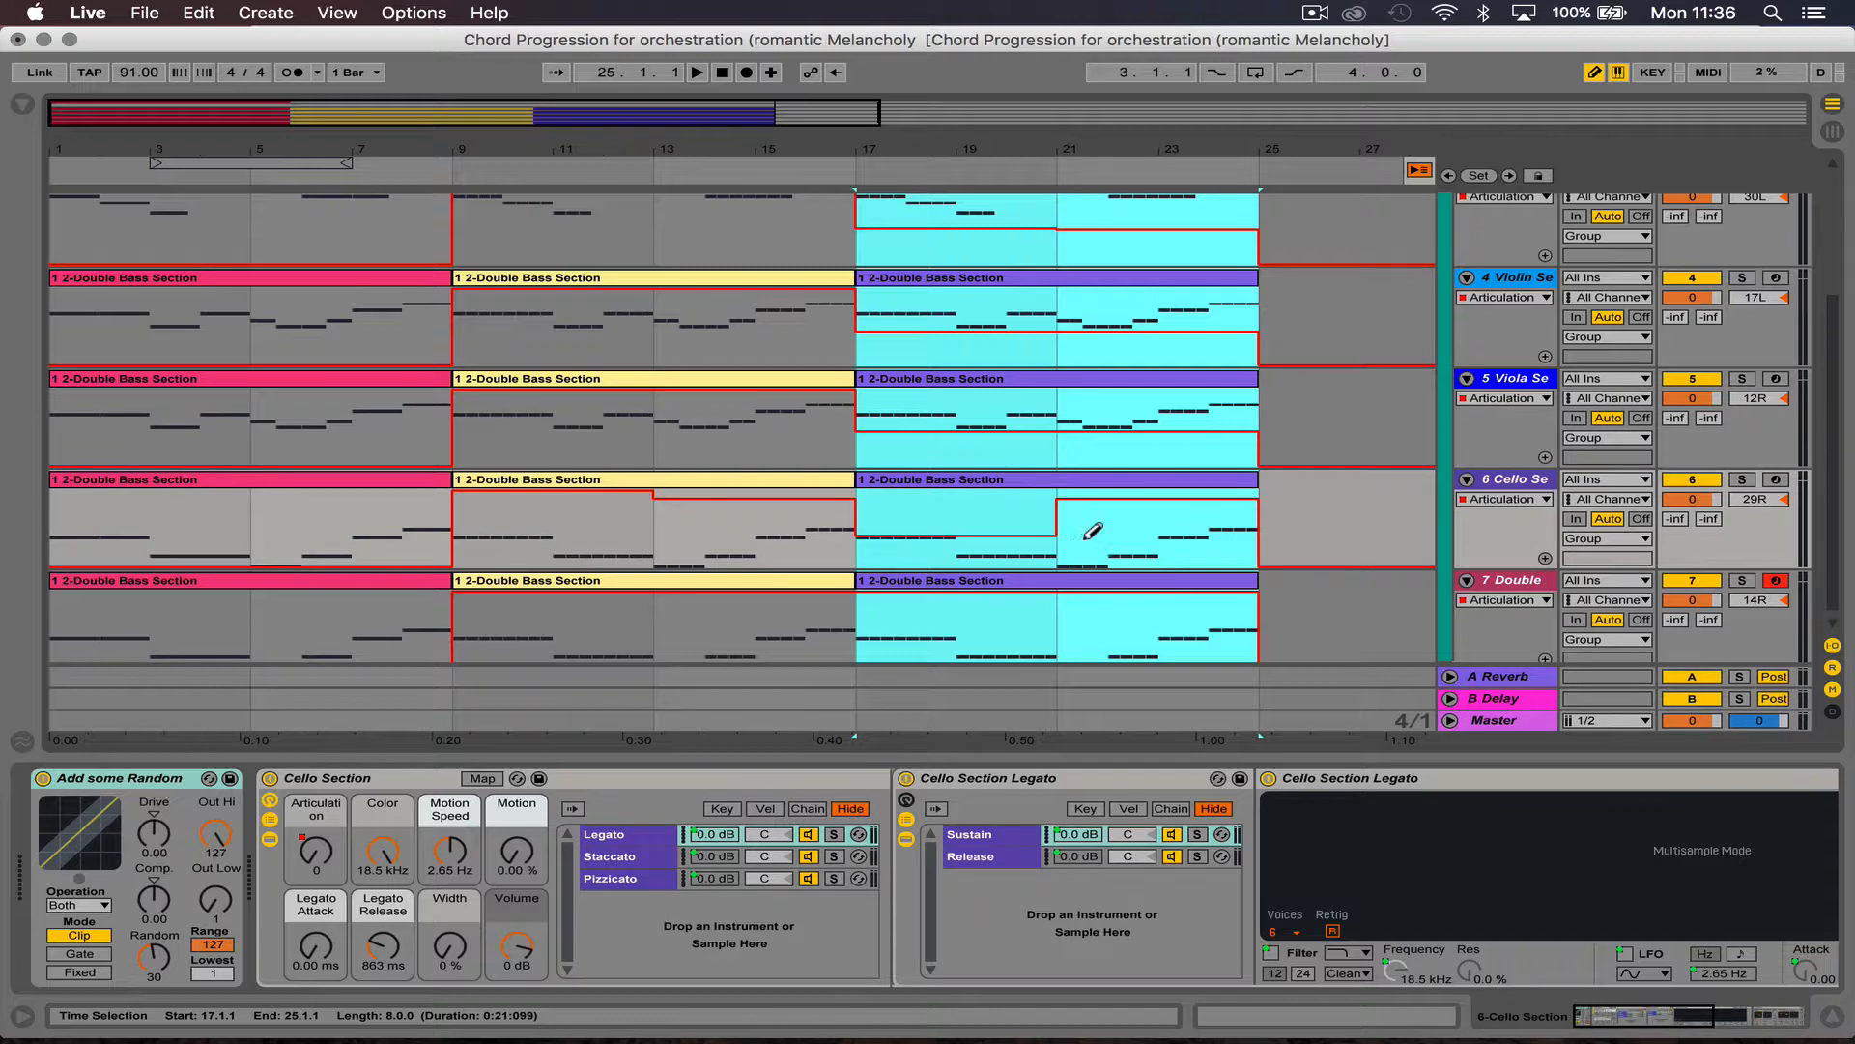
left_click(1088, 536)
scroll(1095, 529, "down", 1)
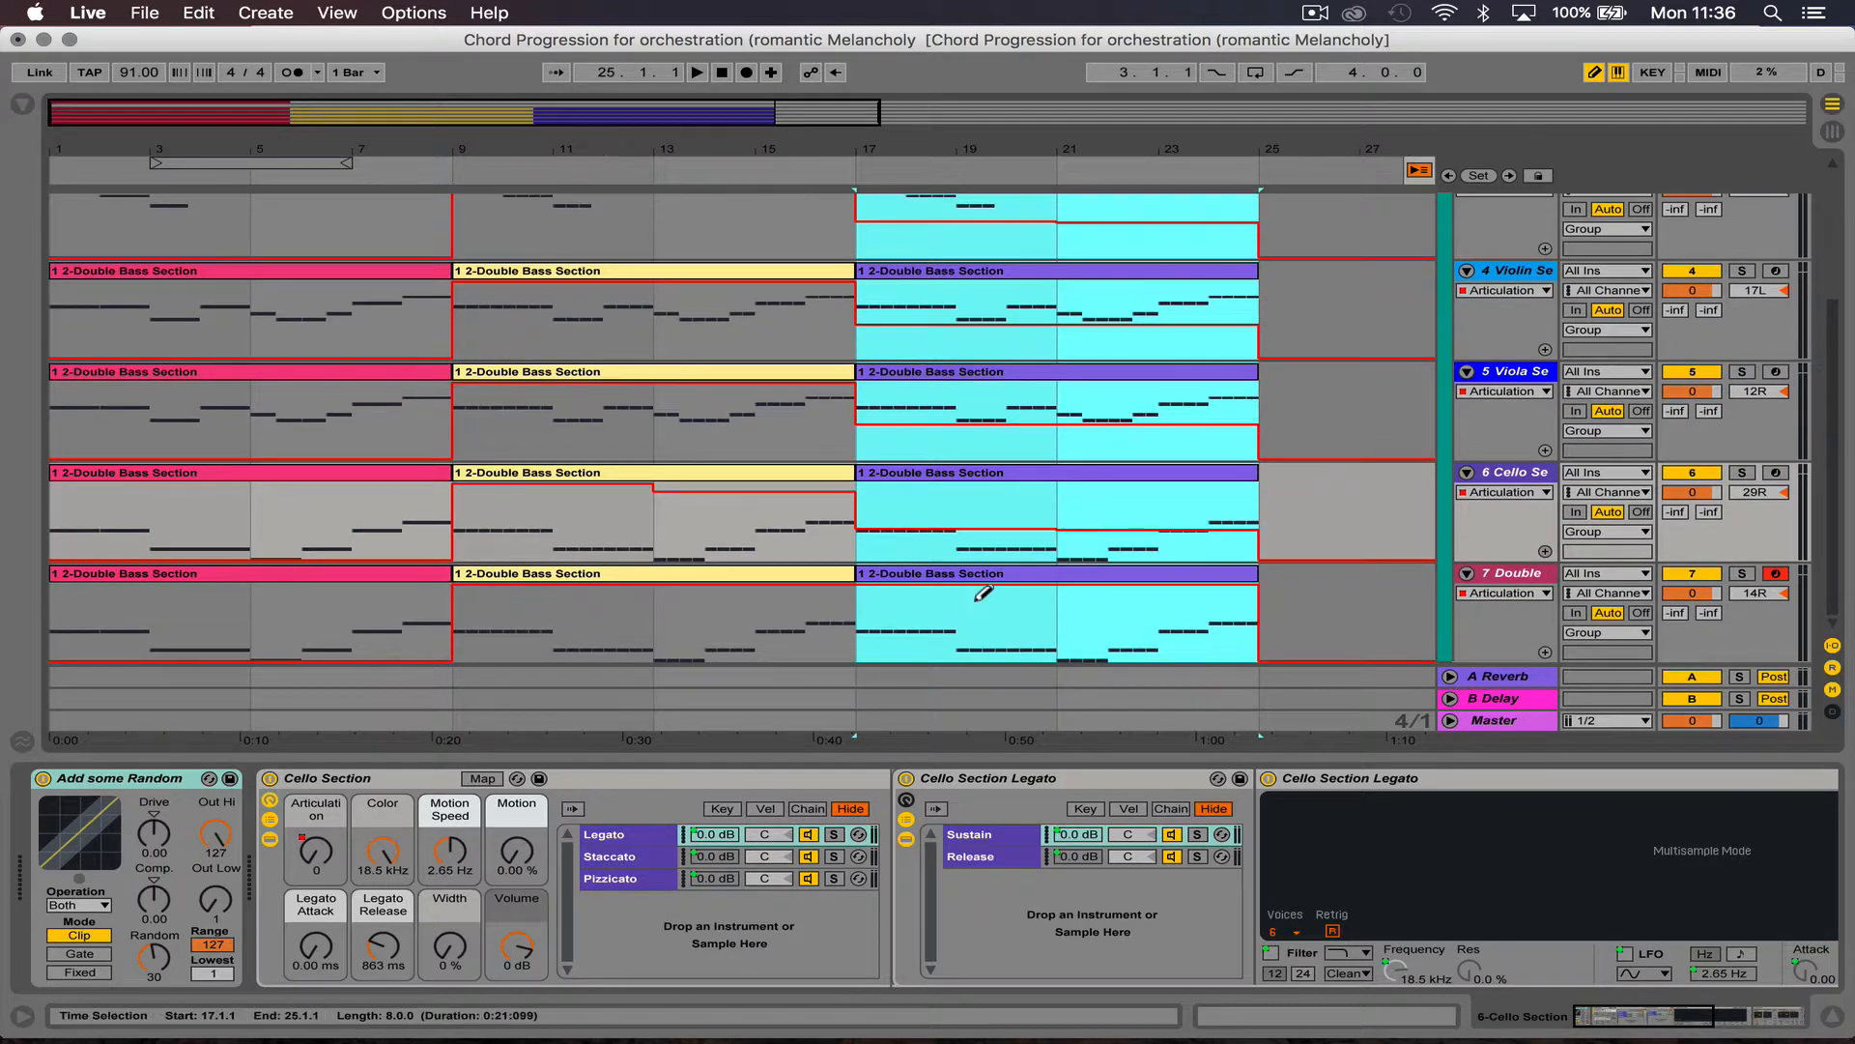
left_click_drag(982, 593, 976, 618)
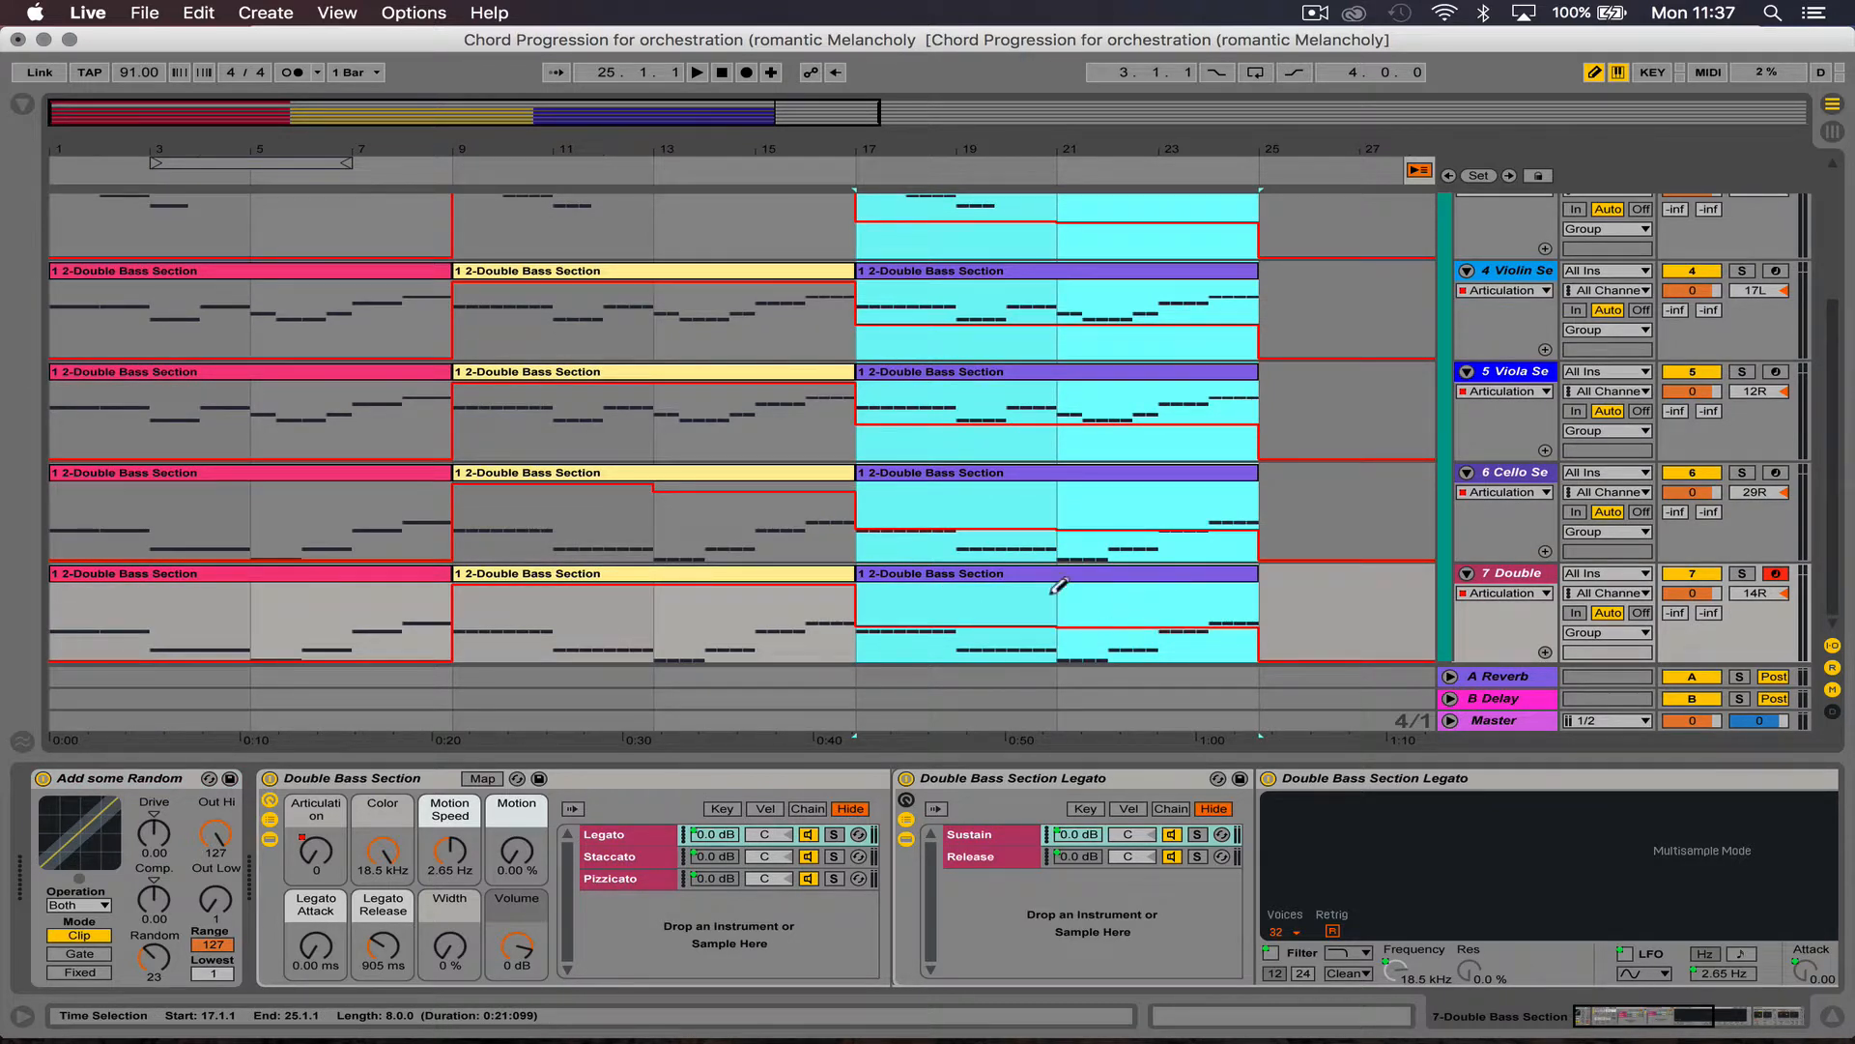
Step: Play the purple section from bar 17, then select the pink double bass clip and play from bar 1 for comparison
left_click(1011, 575)
key("space")
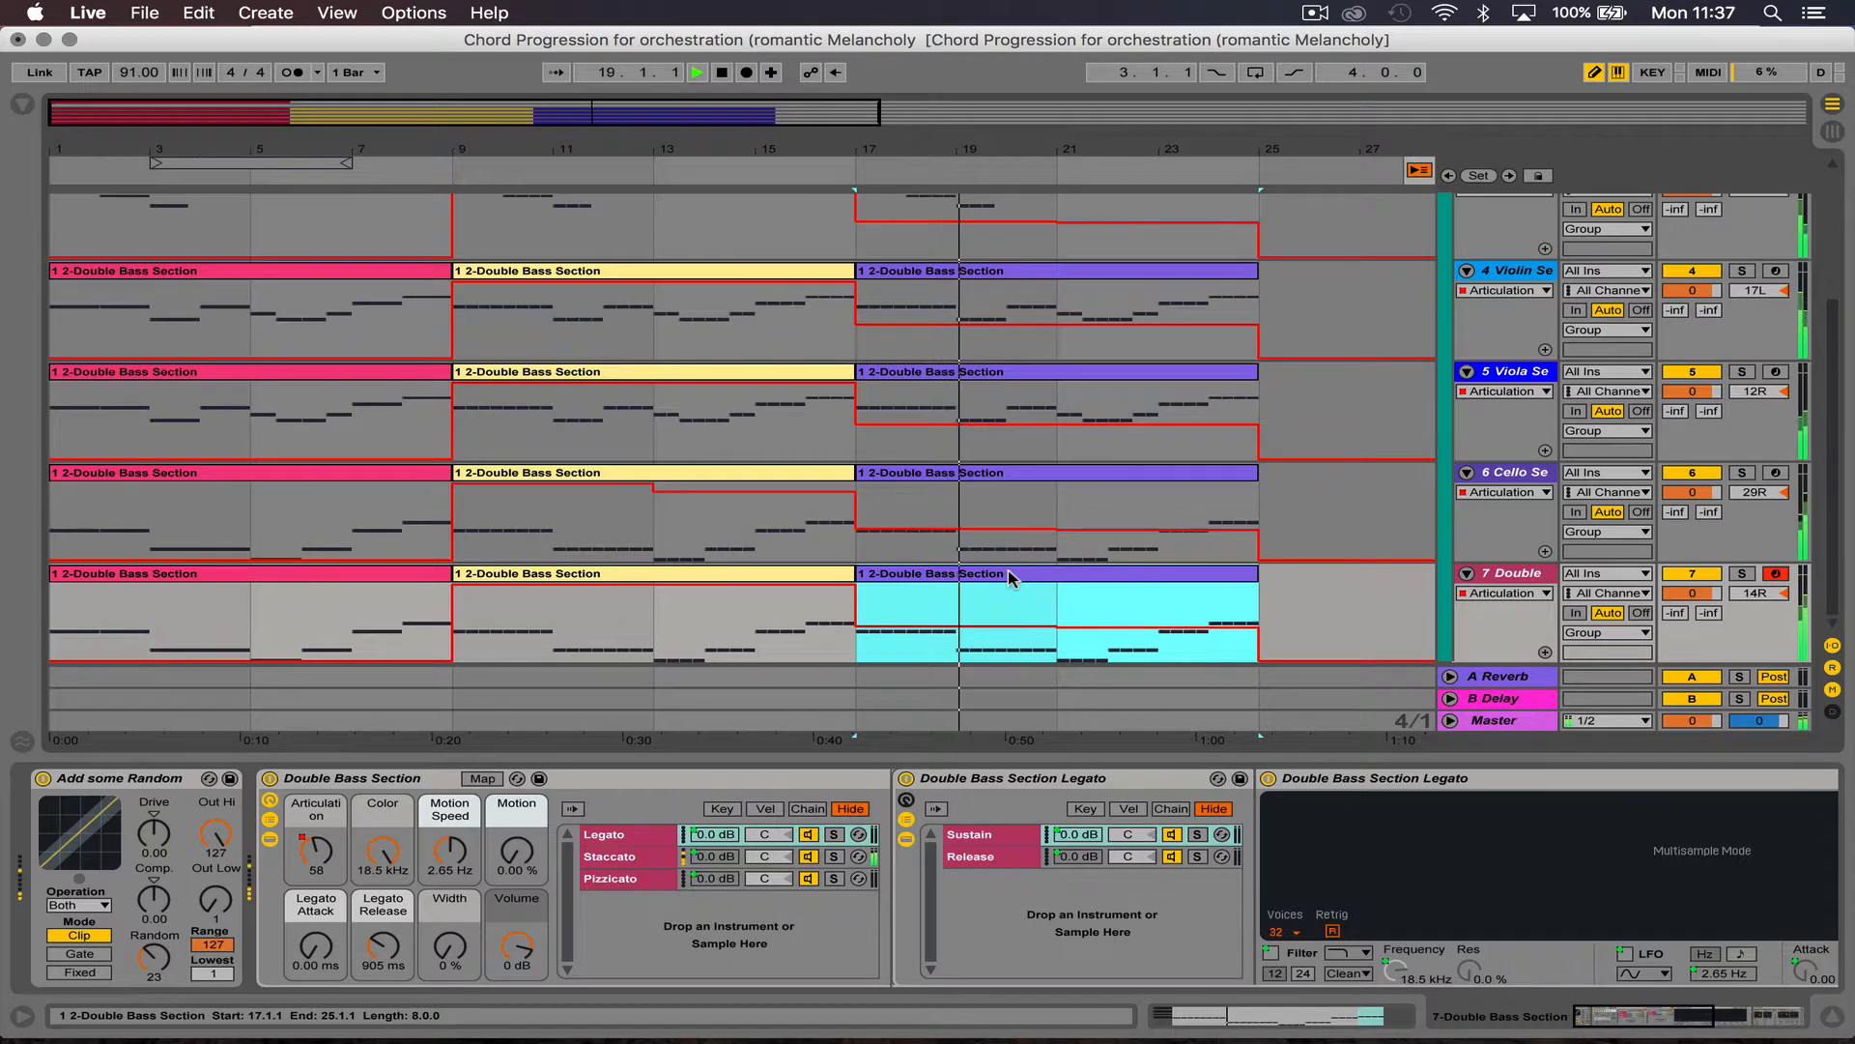
key("space")
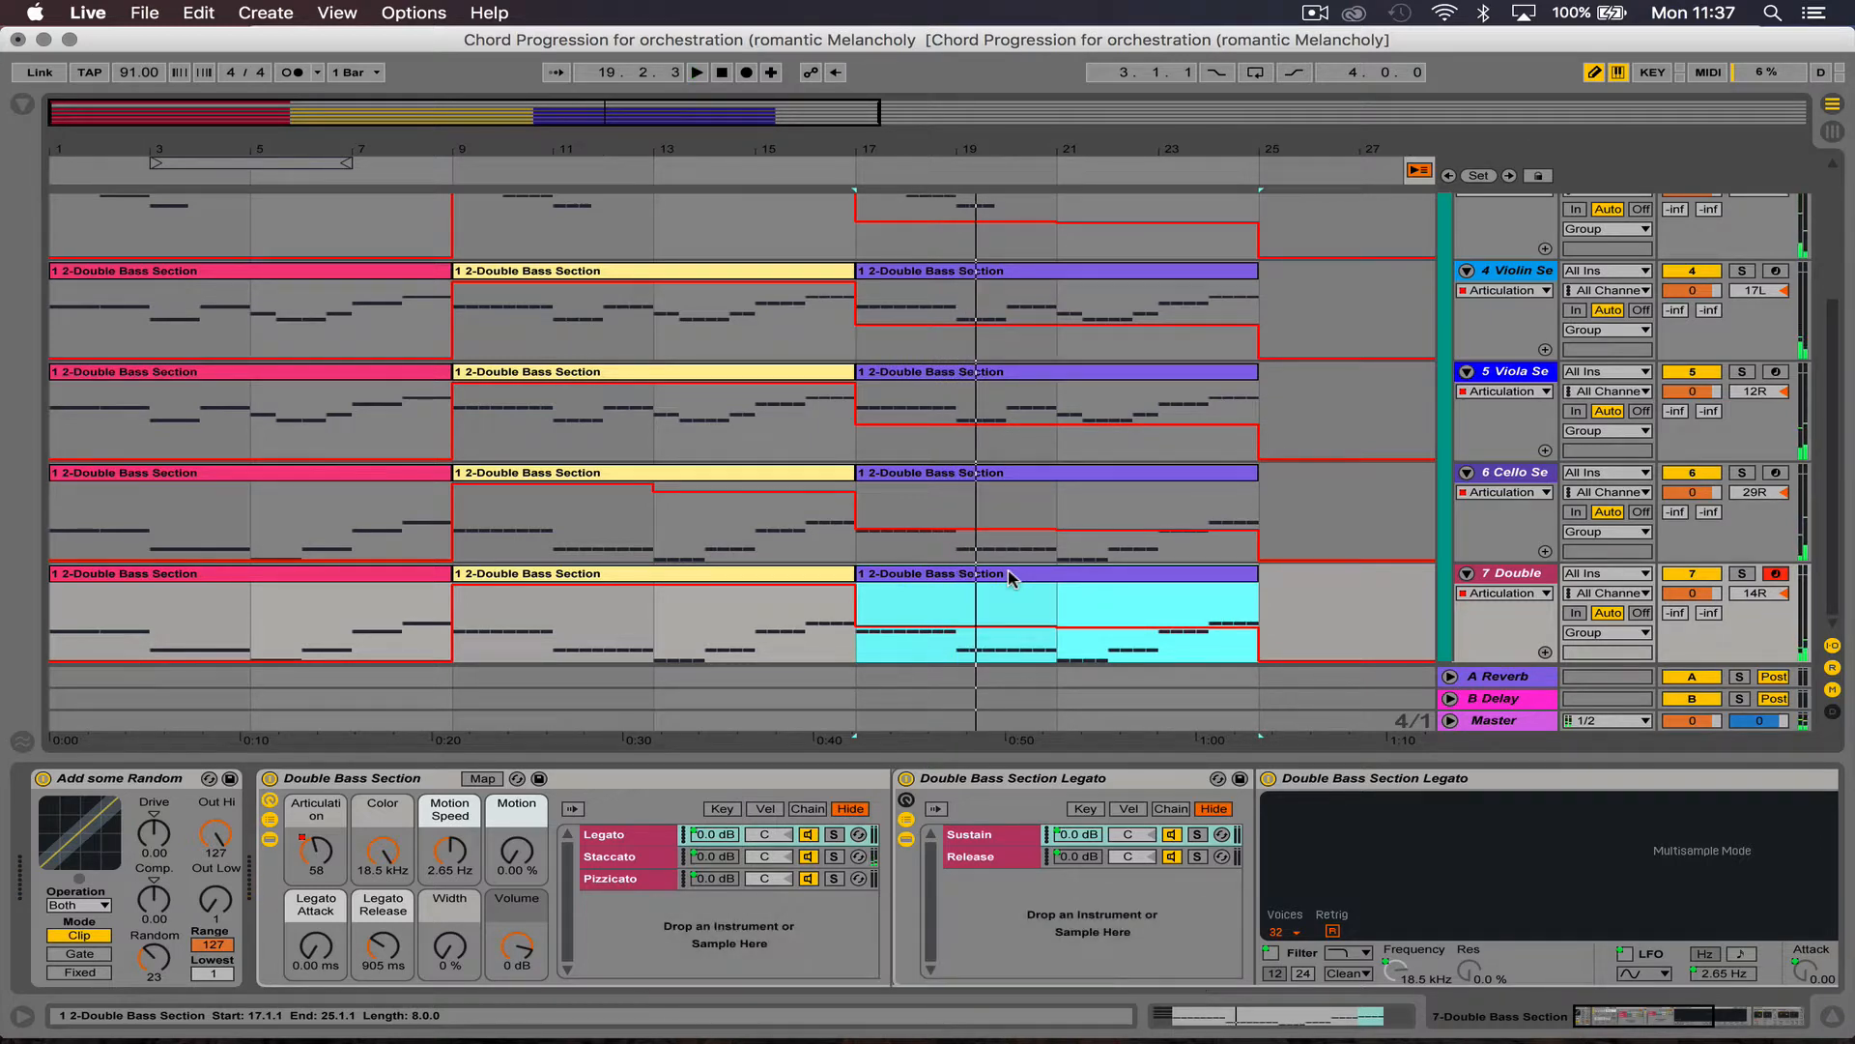
left_click(621, 578)
left_click(324, 578)
key("space")
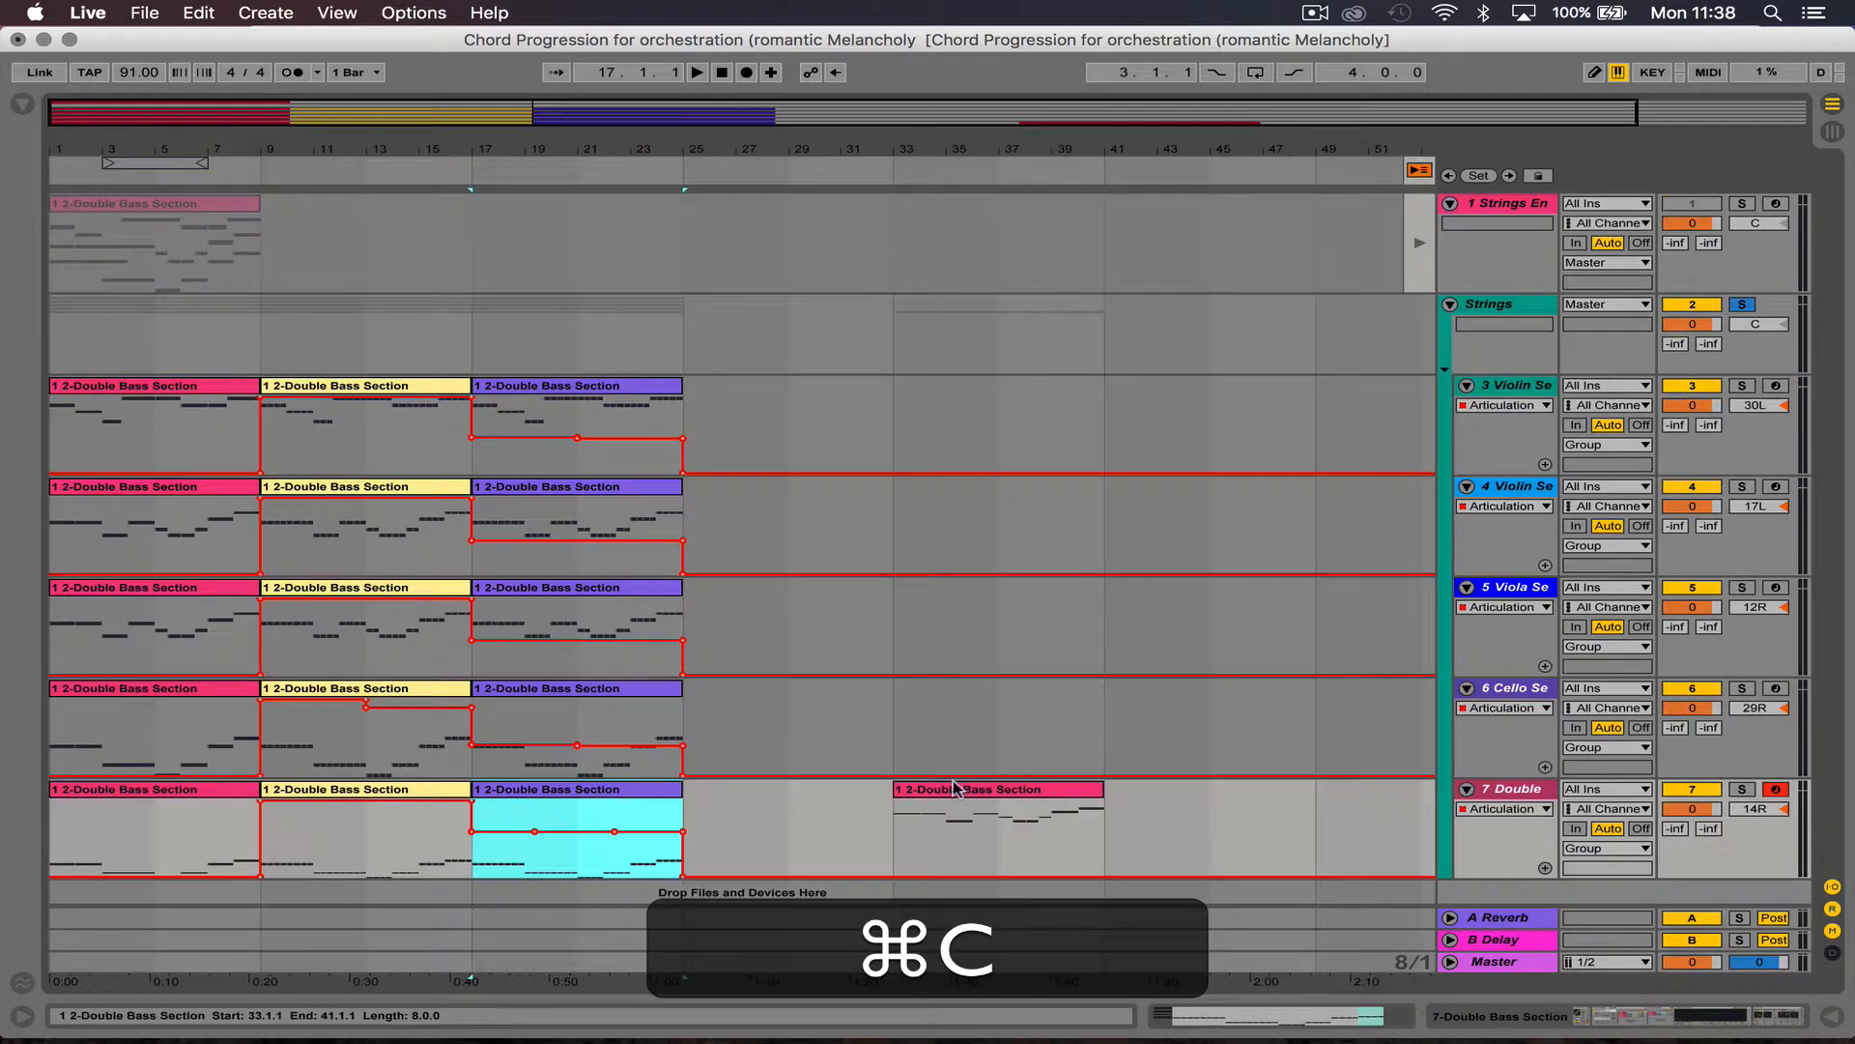
Step: Paste the copied purple double bass clip over the pink clip at bar 33 on the 7 Double Bass Section track
left_click(954, 794)
key("super+v")
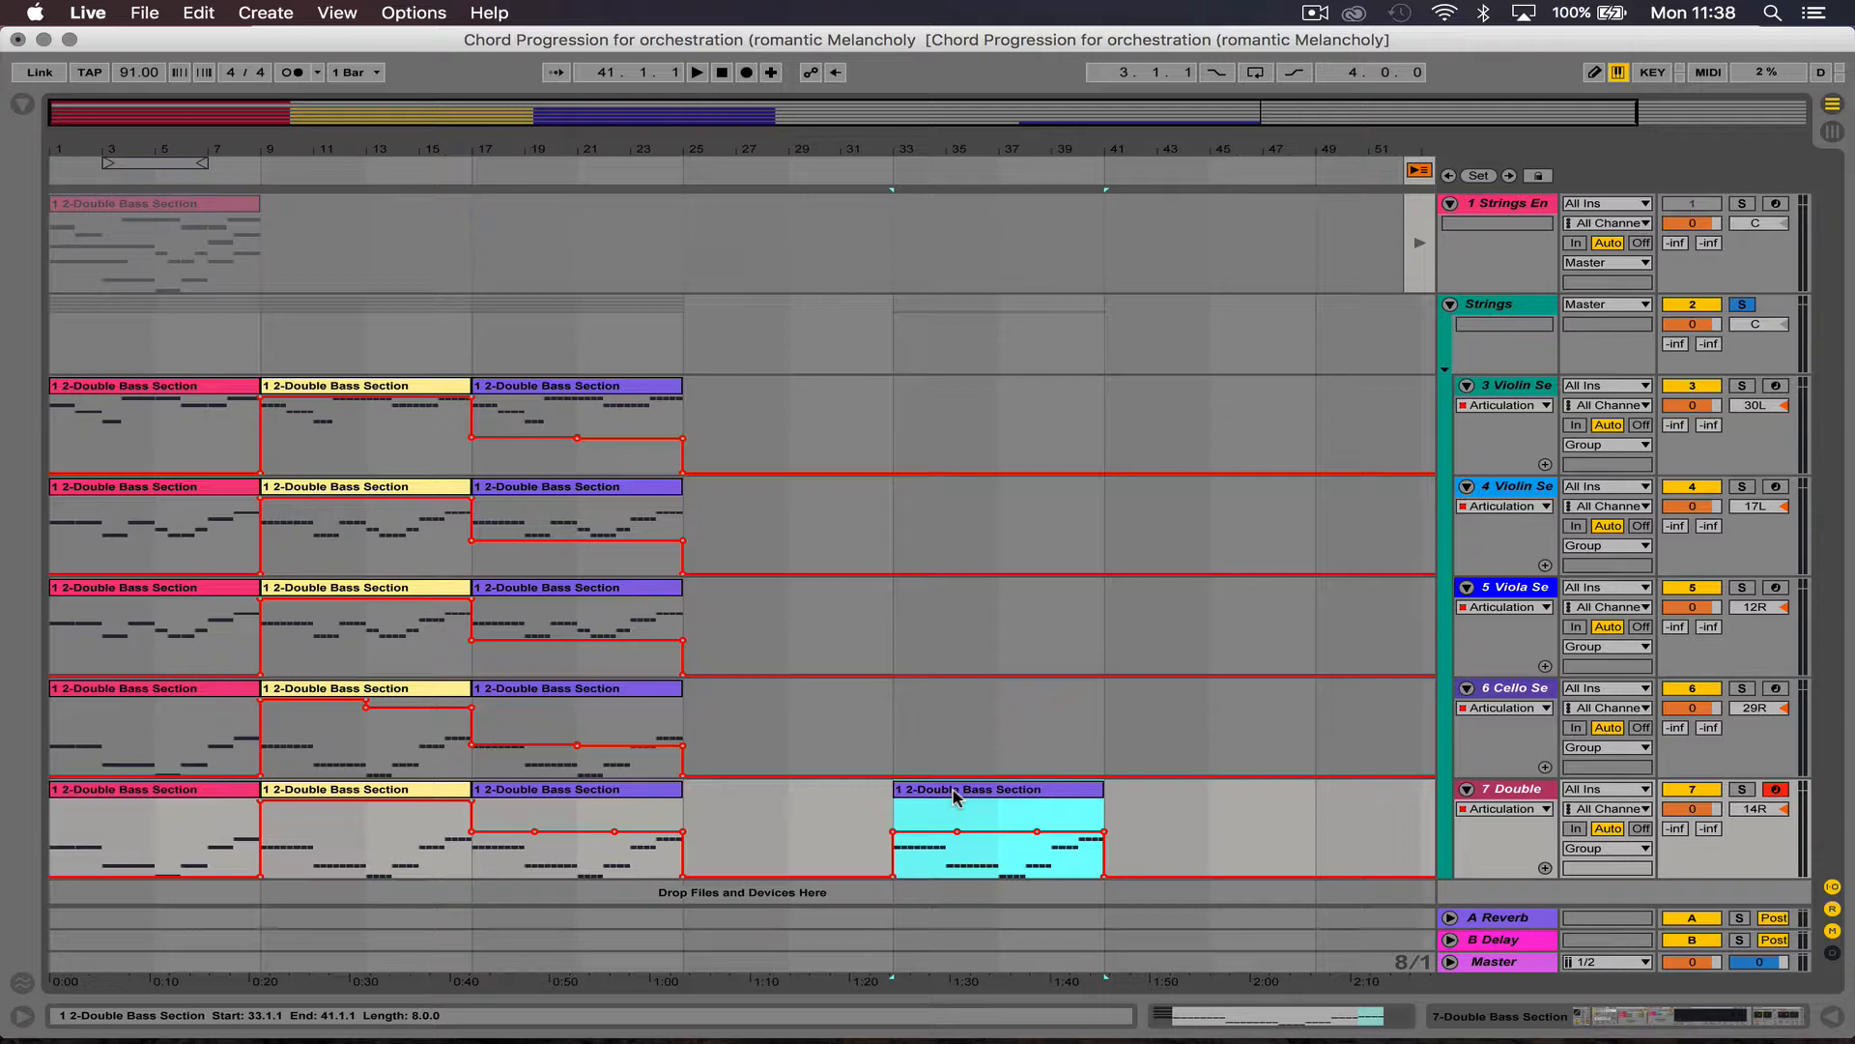
Step: Copy the purple cello clip and the pink viola clip to bar 33 on their own tracks
left_click(648, 698)
key("super+c")
left_click(890, 711)
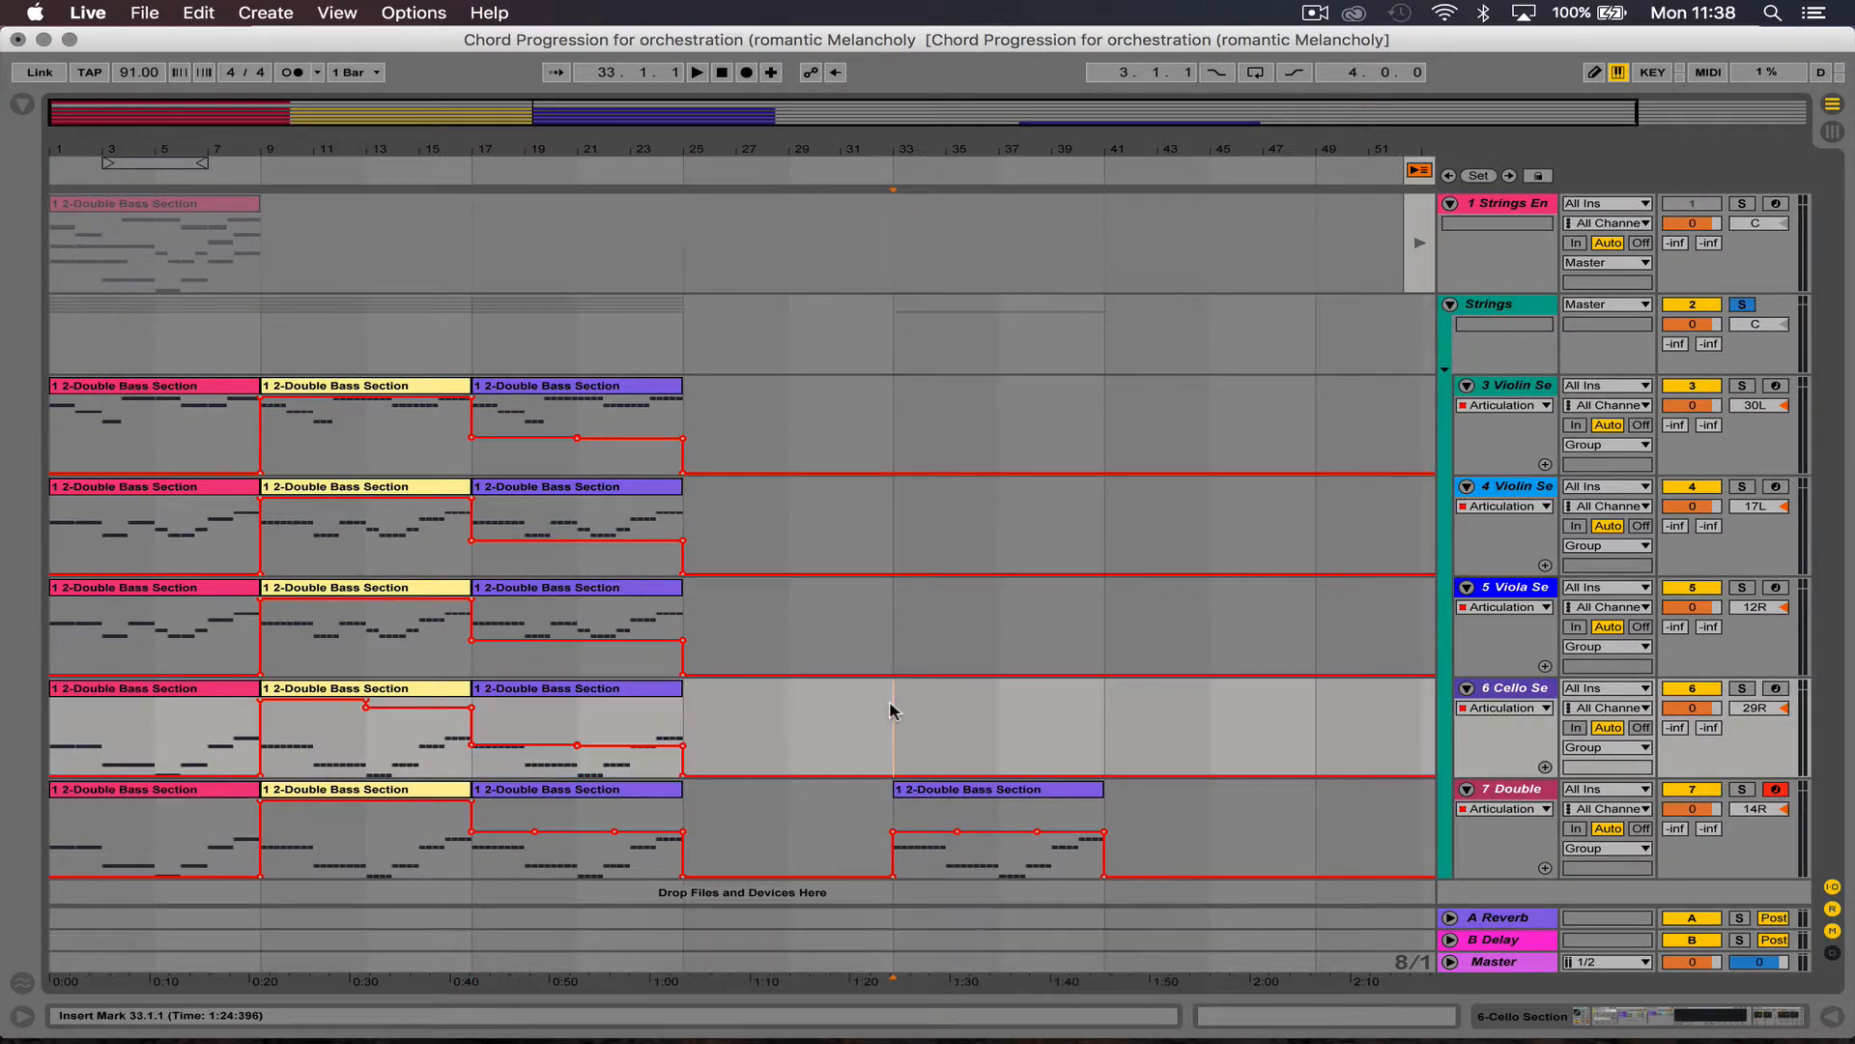
key("super+v")
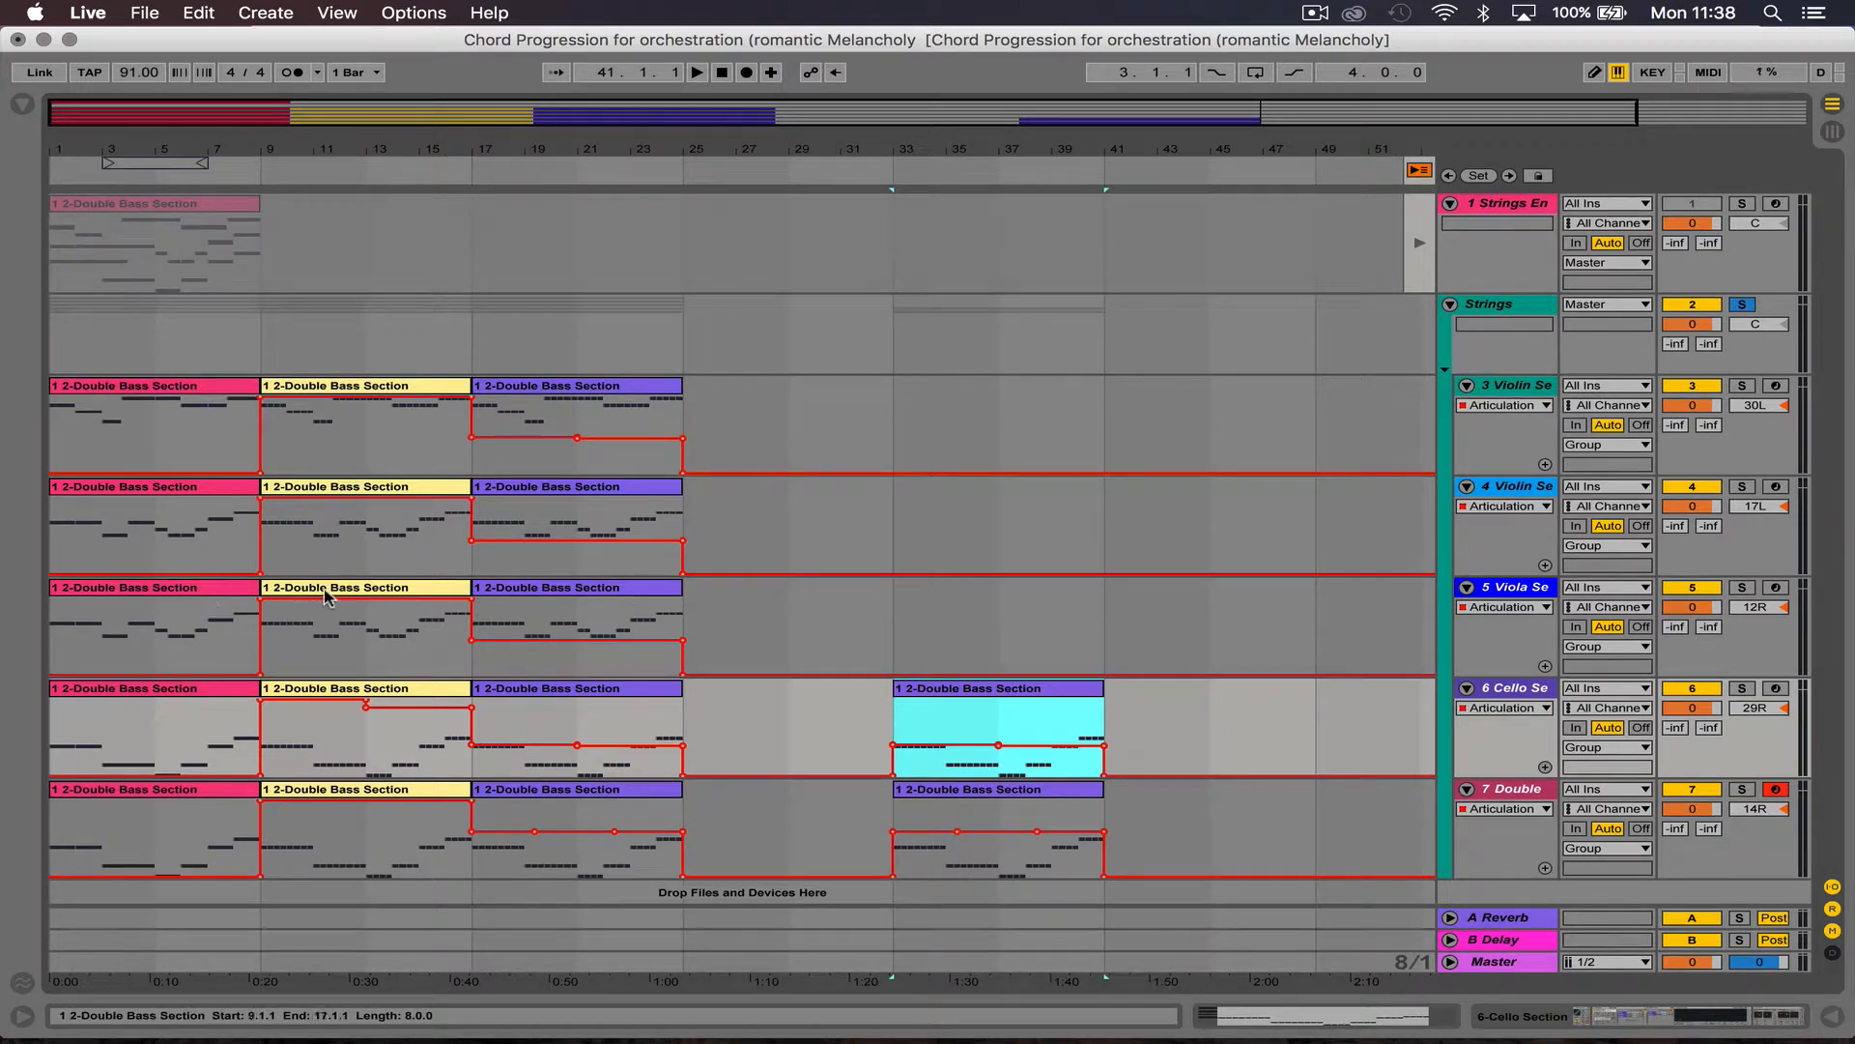
left_click(197, 595)
key("super+c")
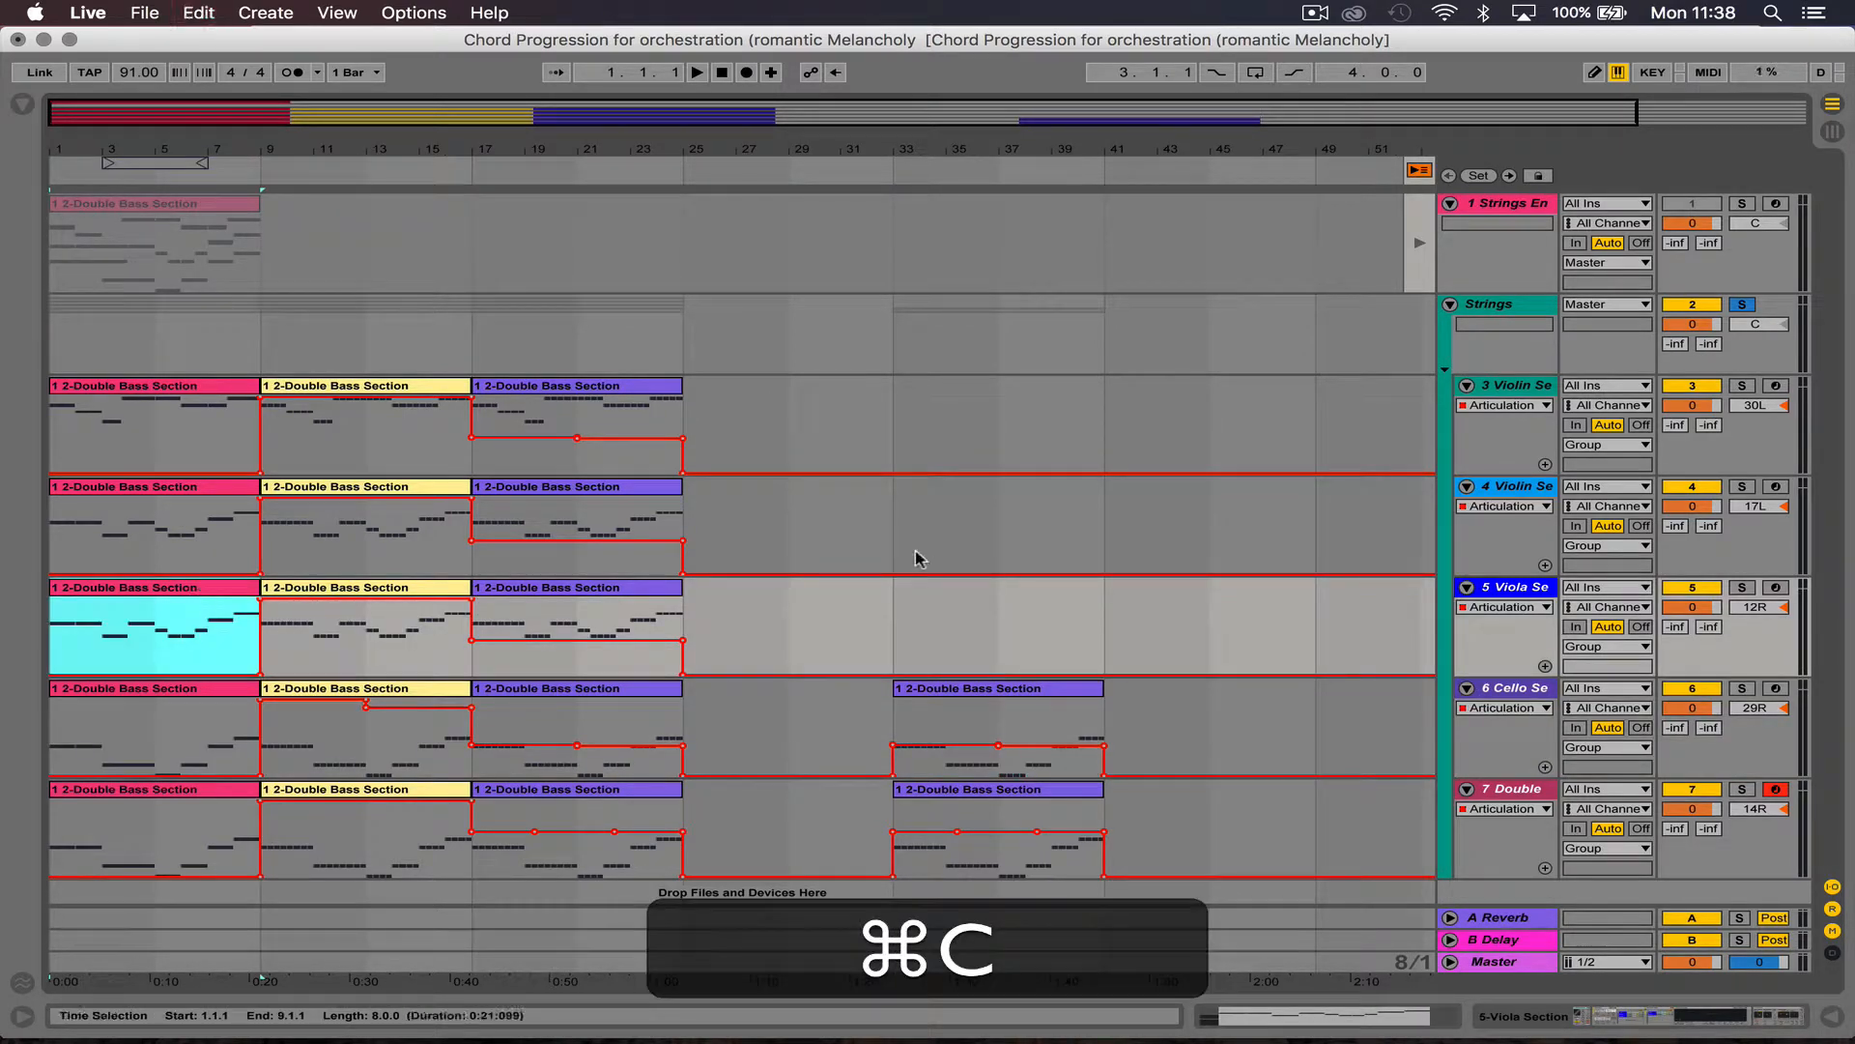
left_click(890, 626)
key("super+v")
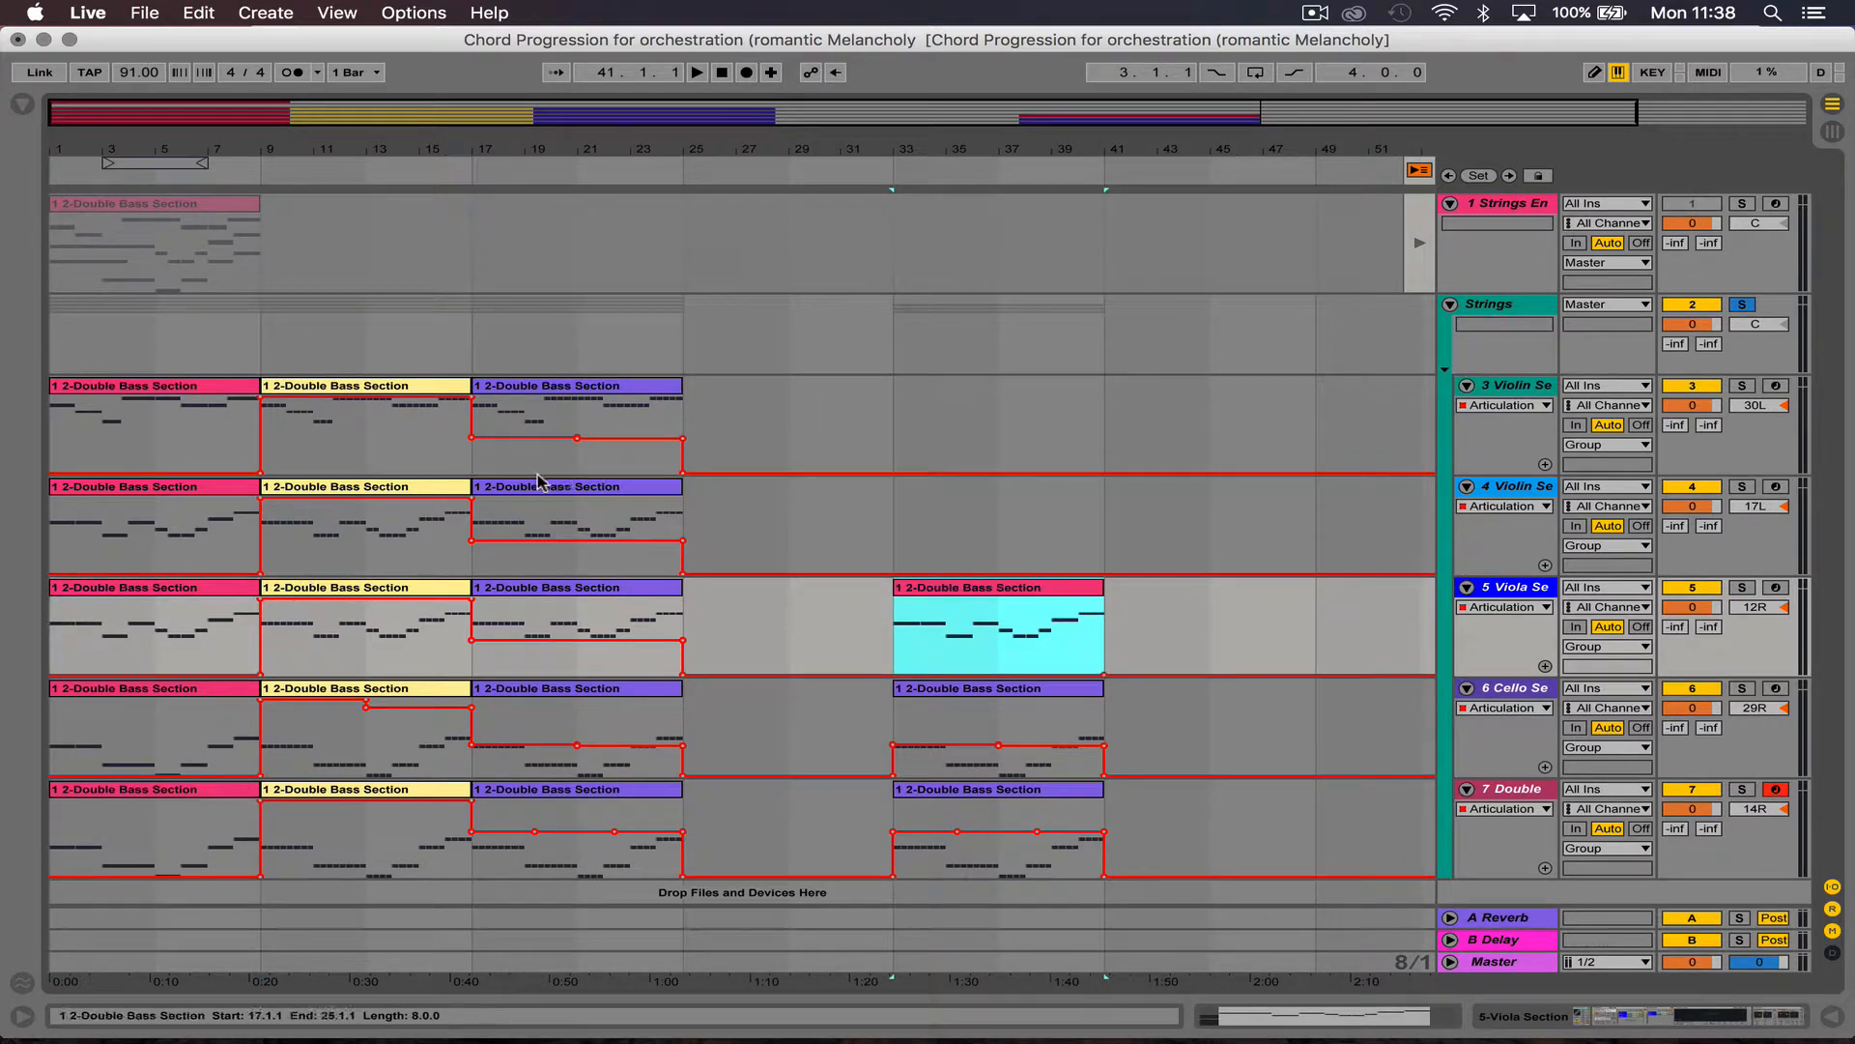
Step: Copy the yellow clip of the 4 Violin Section track to bar 33 on the same track
left_click(445, 490)
key("super+c")
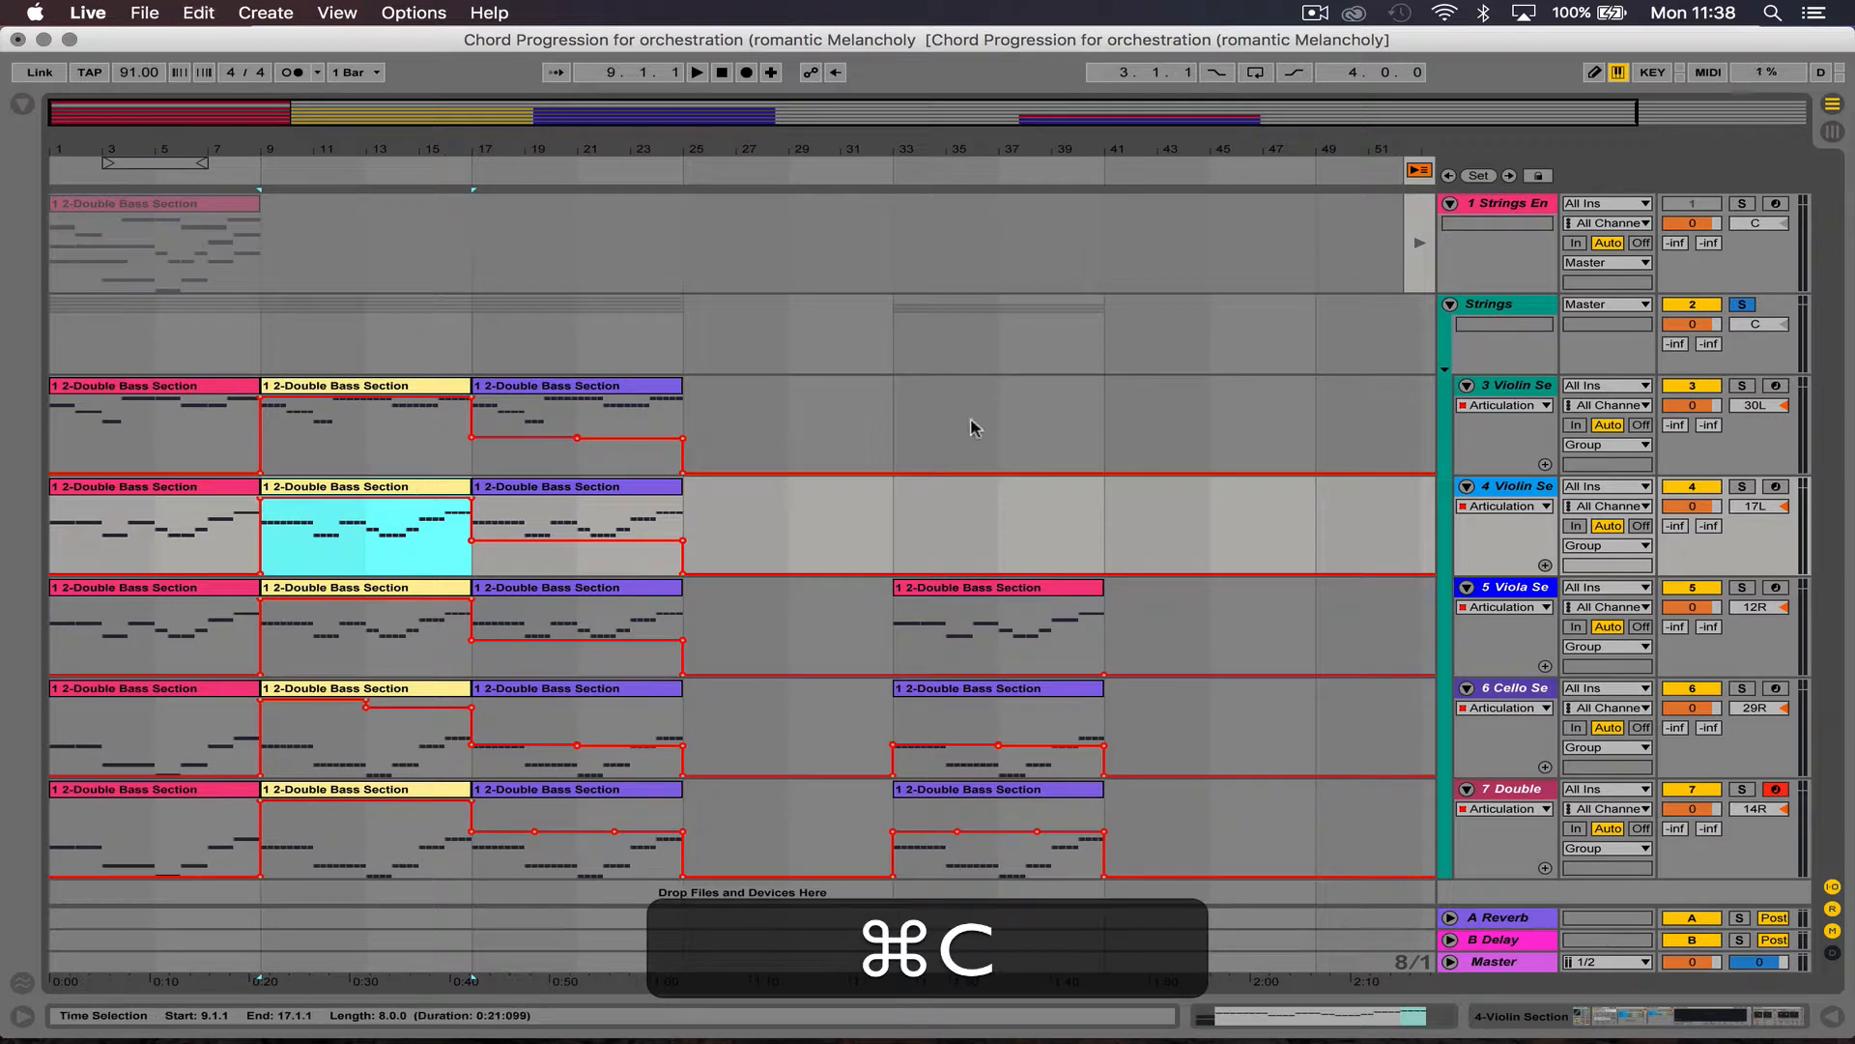
left_click(893, 537)
key("super+v")
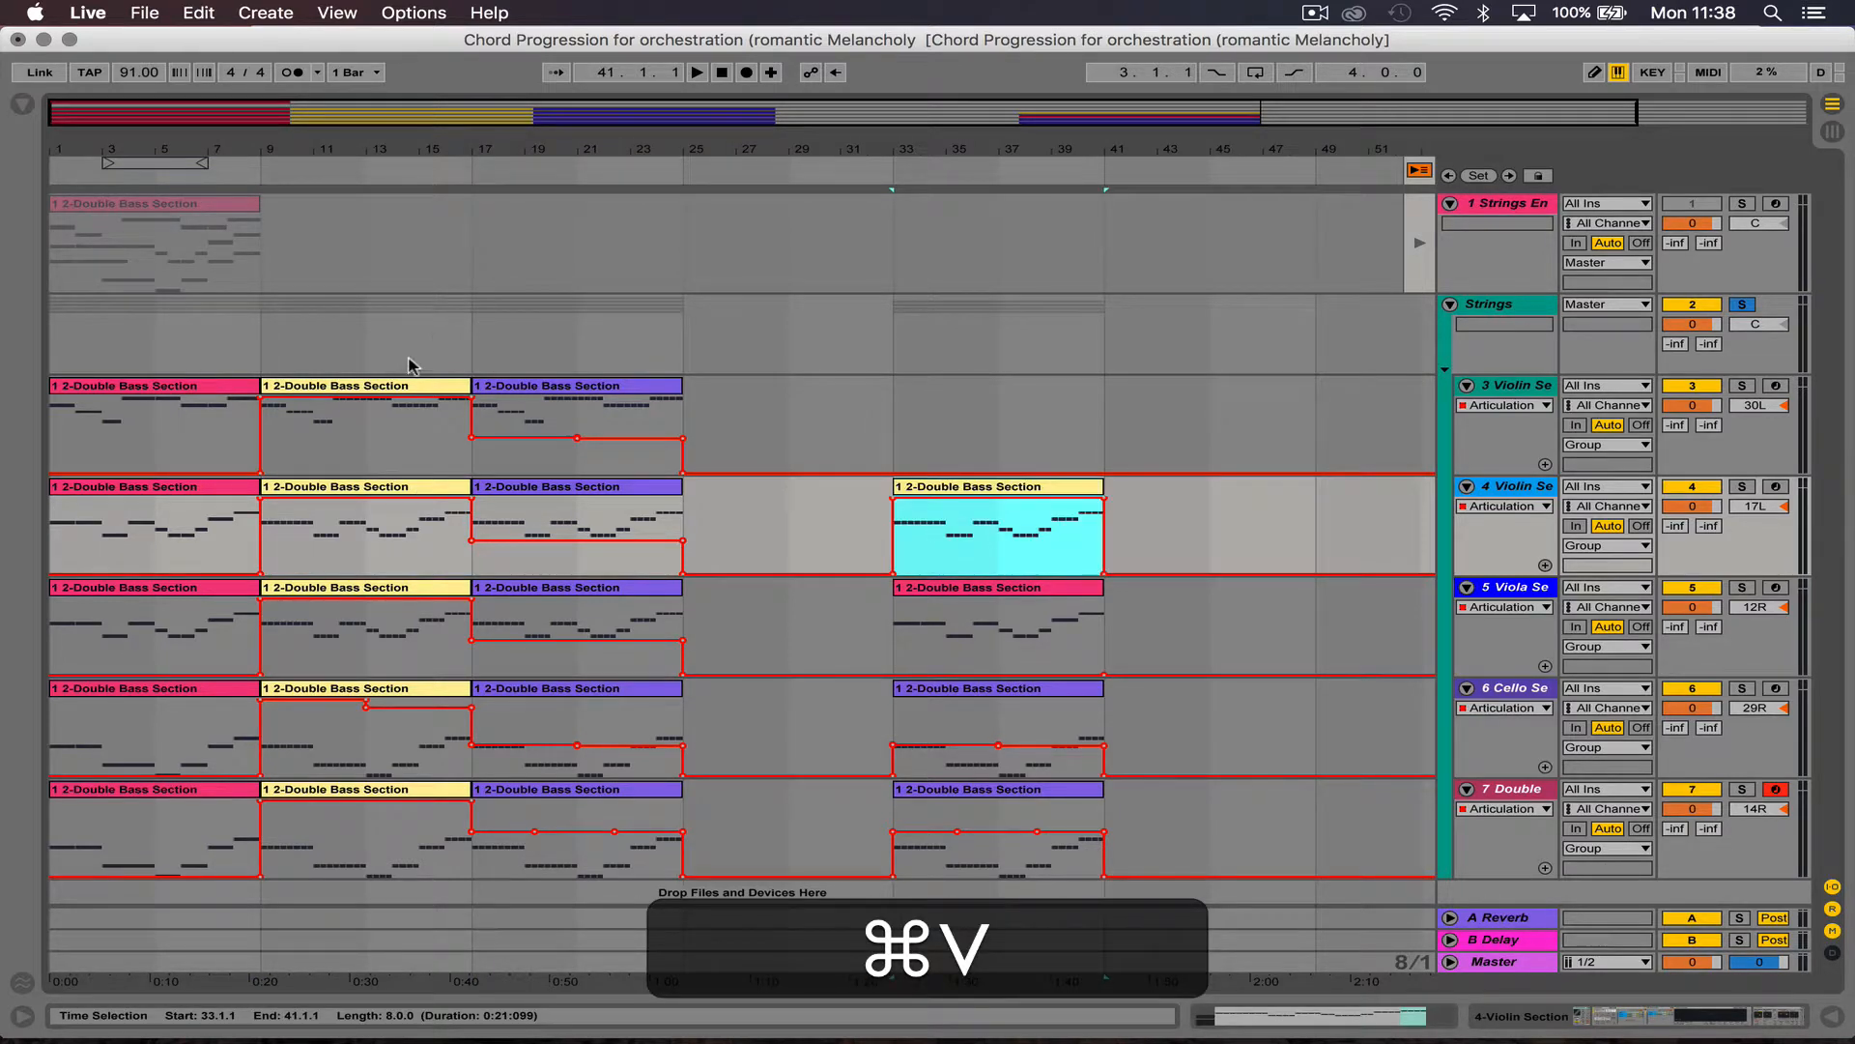
left_click(383, 389)
key("super+v")
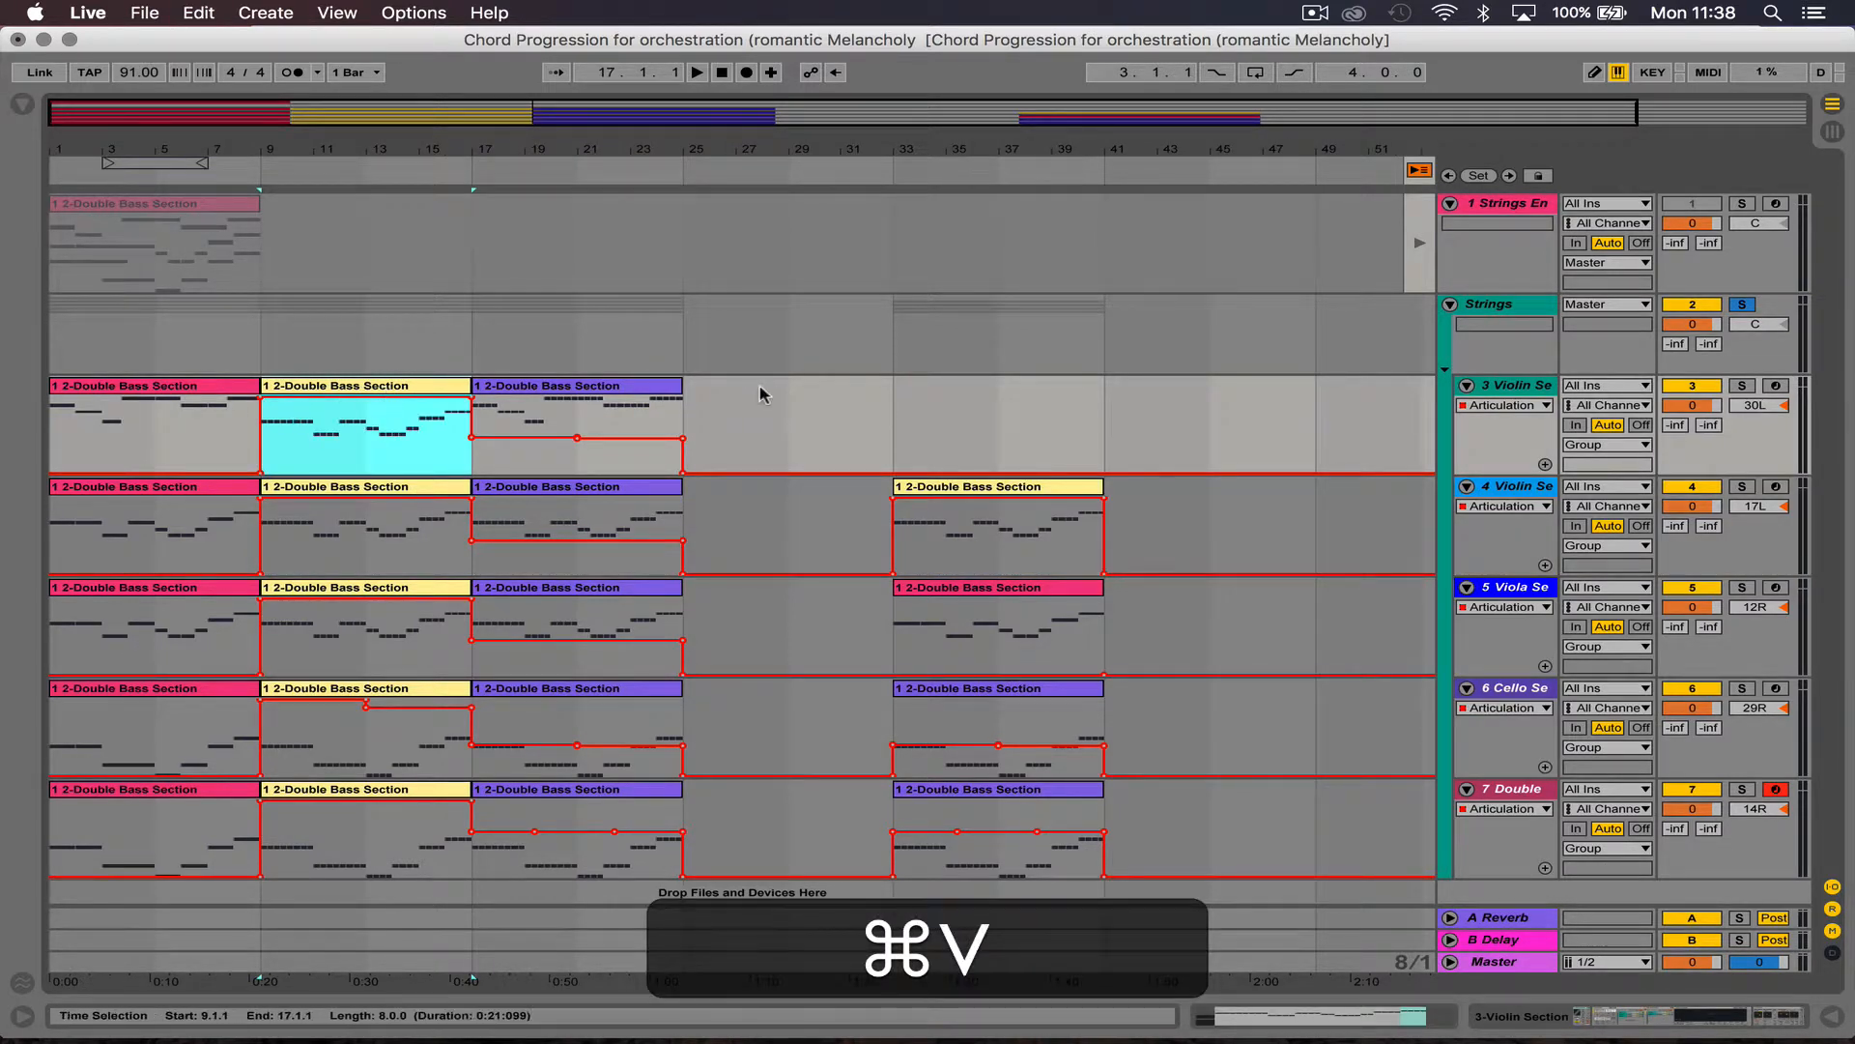
key("super+z")
Step: Copy the yellow clip of the 3 Violin Section track to bar 33 and play the mixed section through to bar 41
left_click(345, 388)
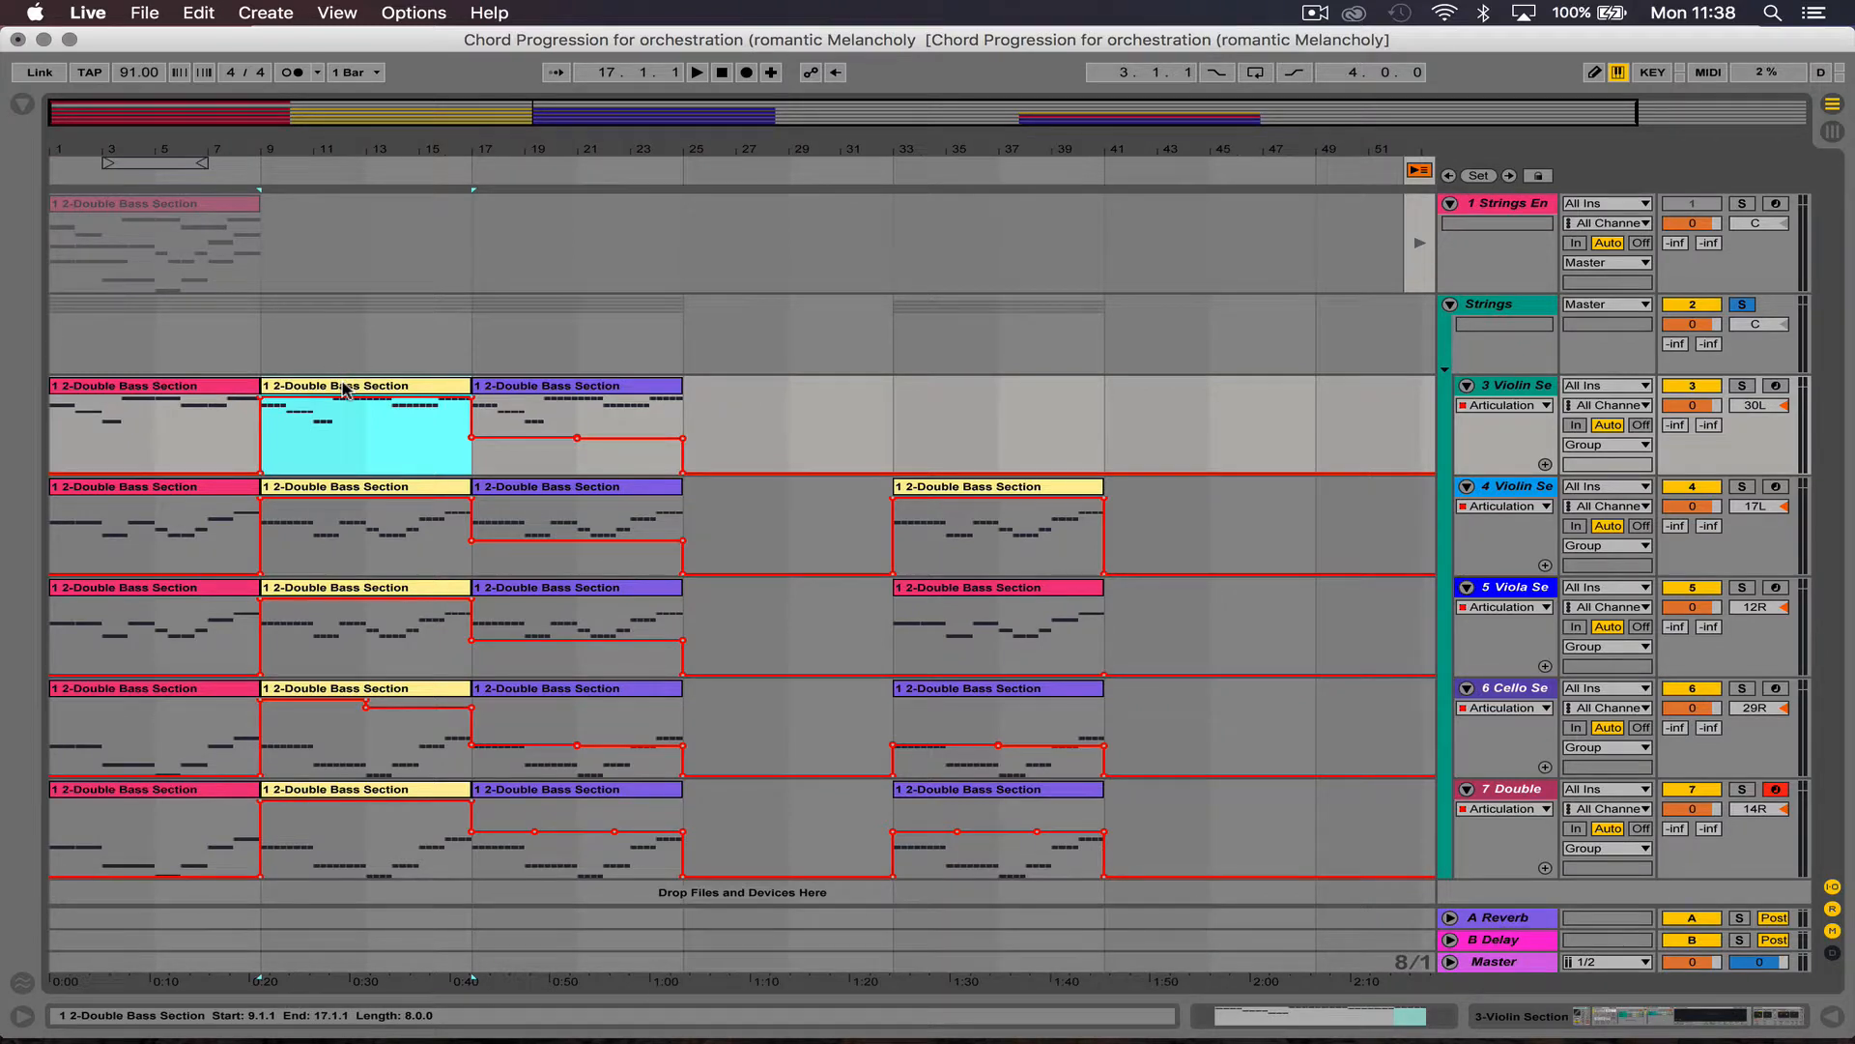
key("super+c")
left_click(897, 437)
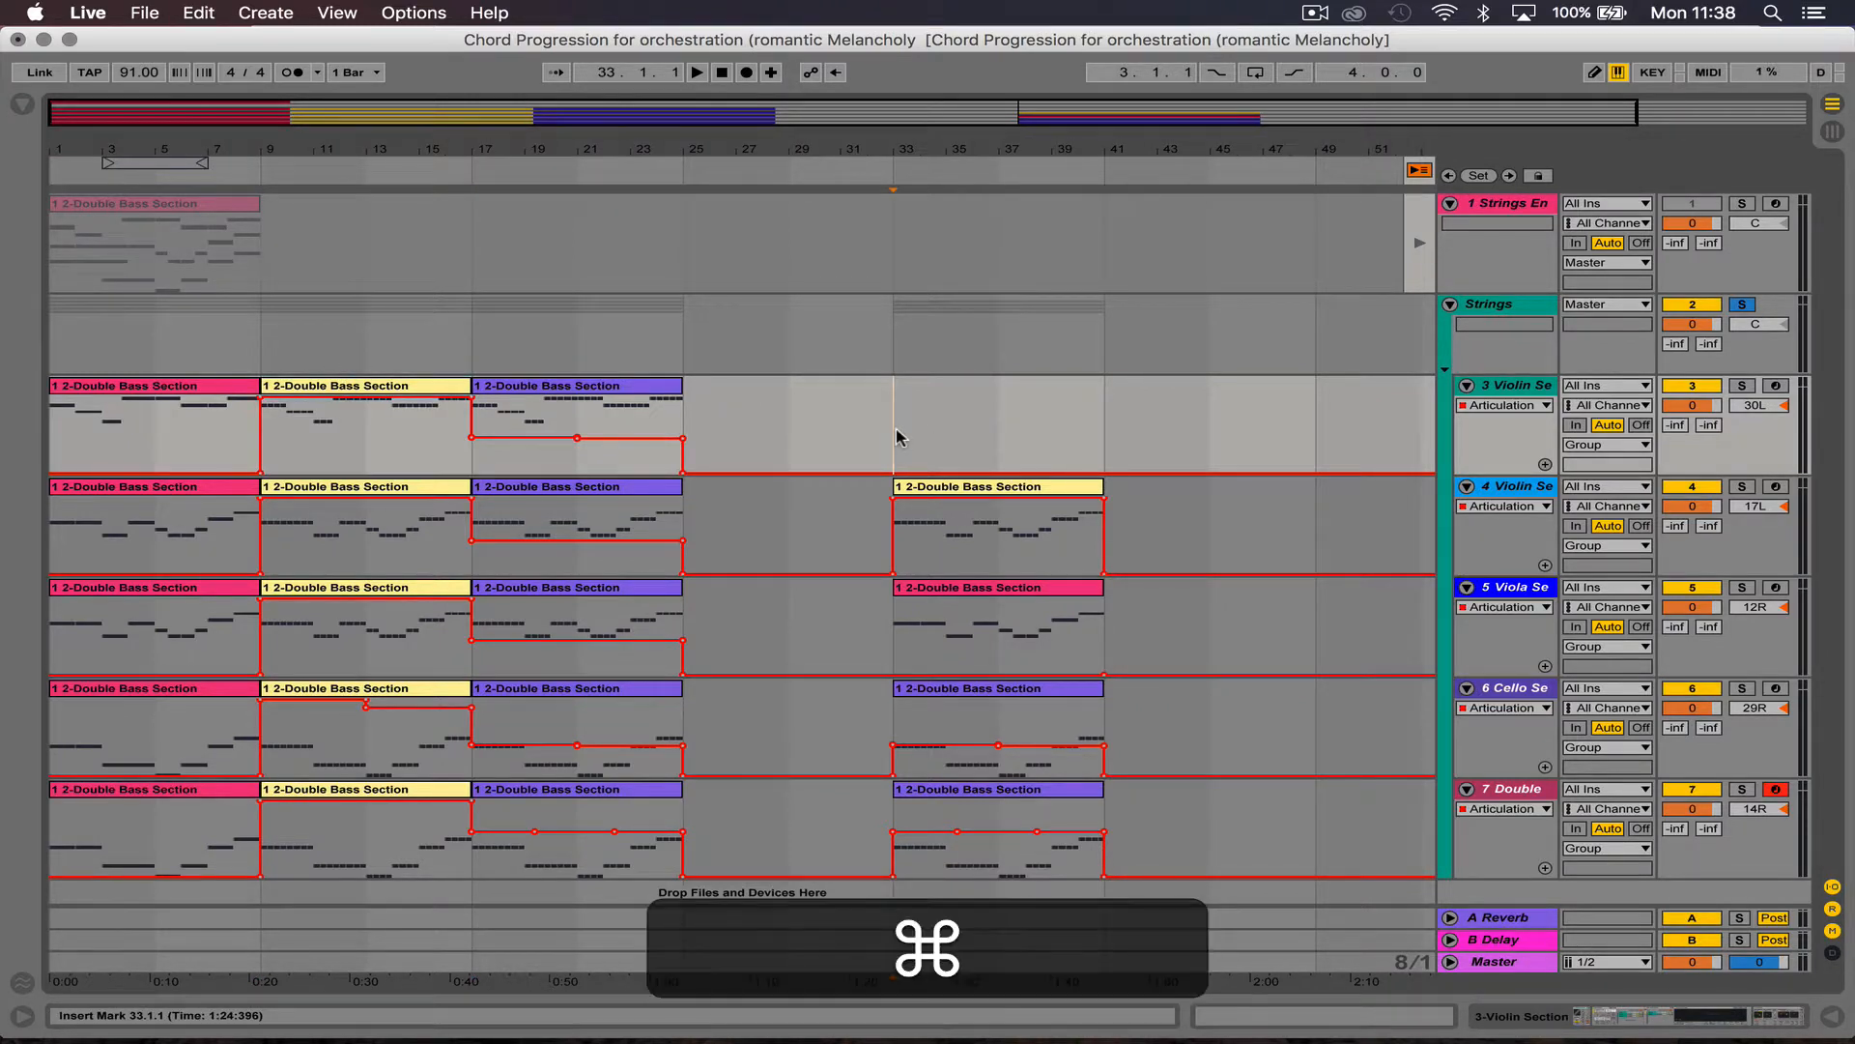
key("super+v")
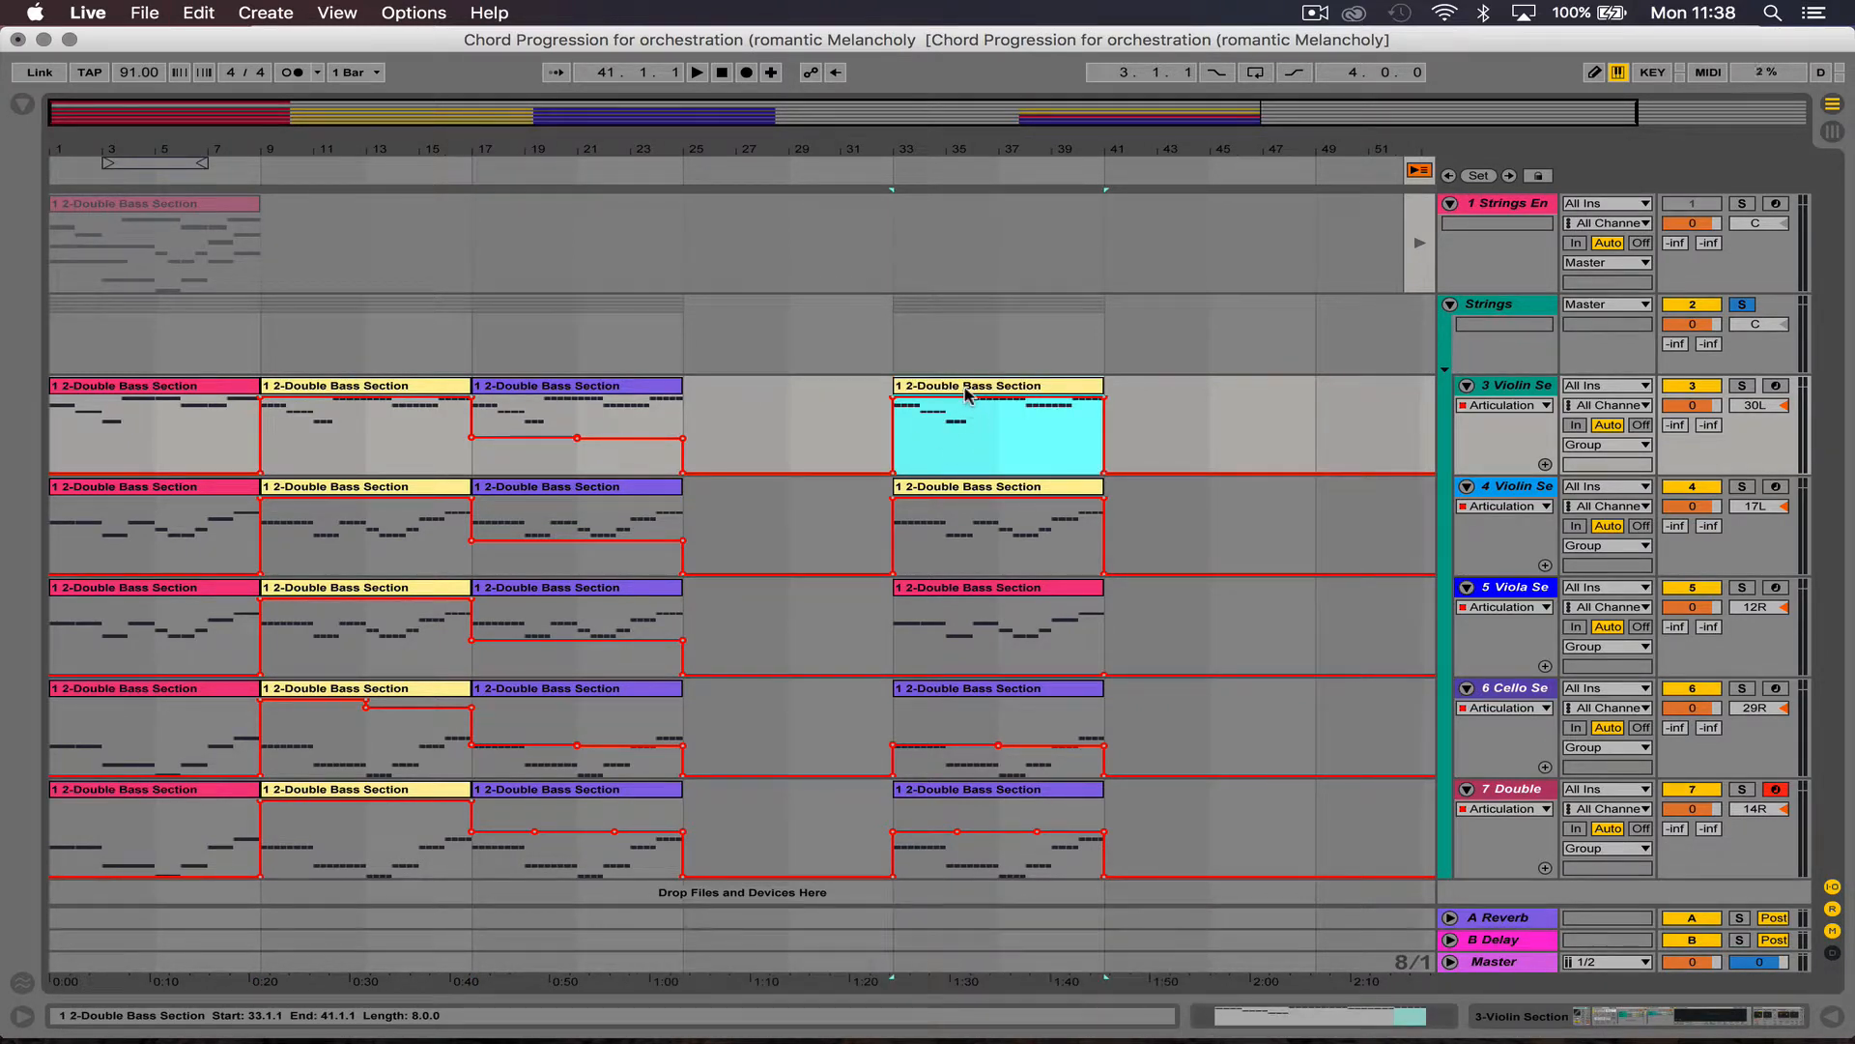
key("space")
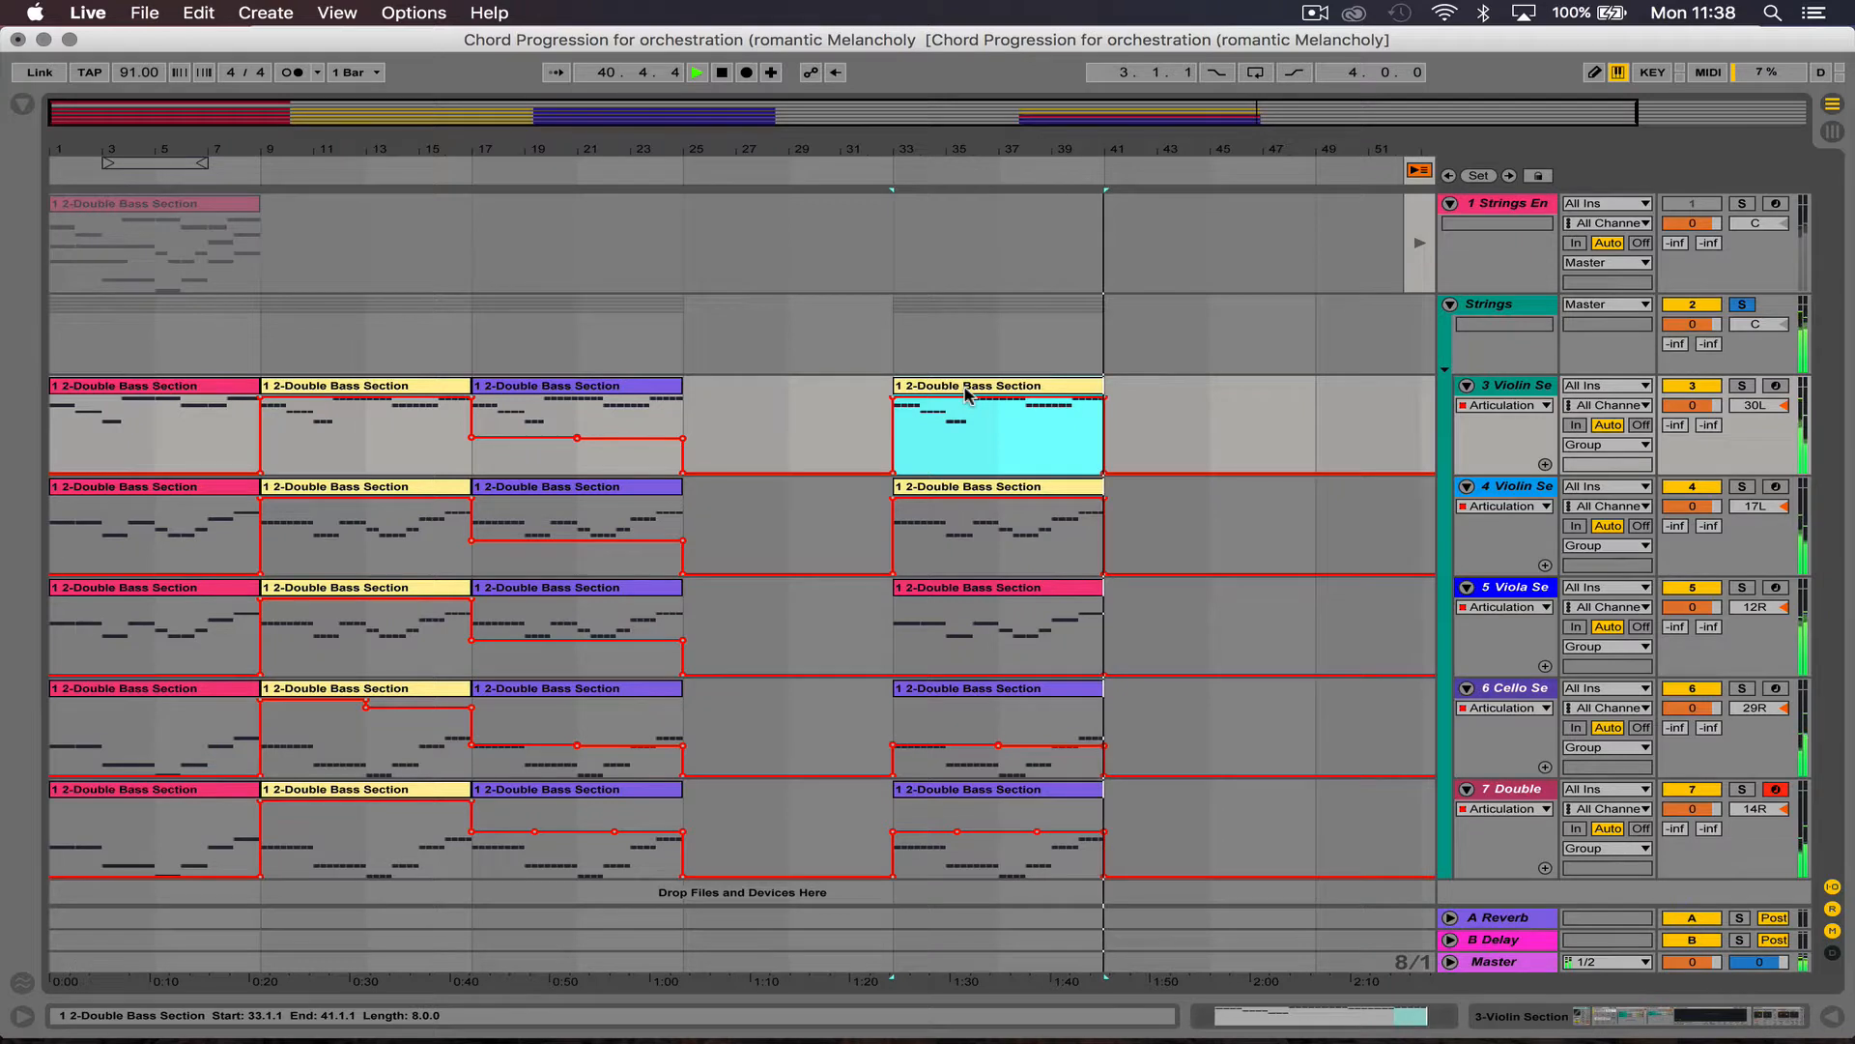
key("space")
Step: Copy the muted pink clip from the first strings track to bar 49 on the viola track and shorten its loop to bars 1–2
scroll(966, 394, "right", 1)
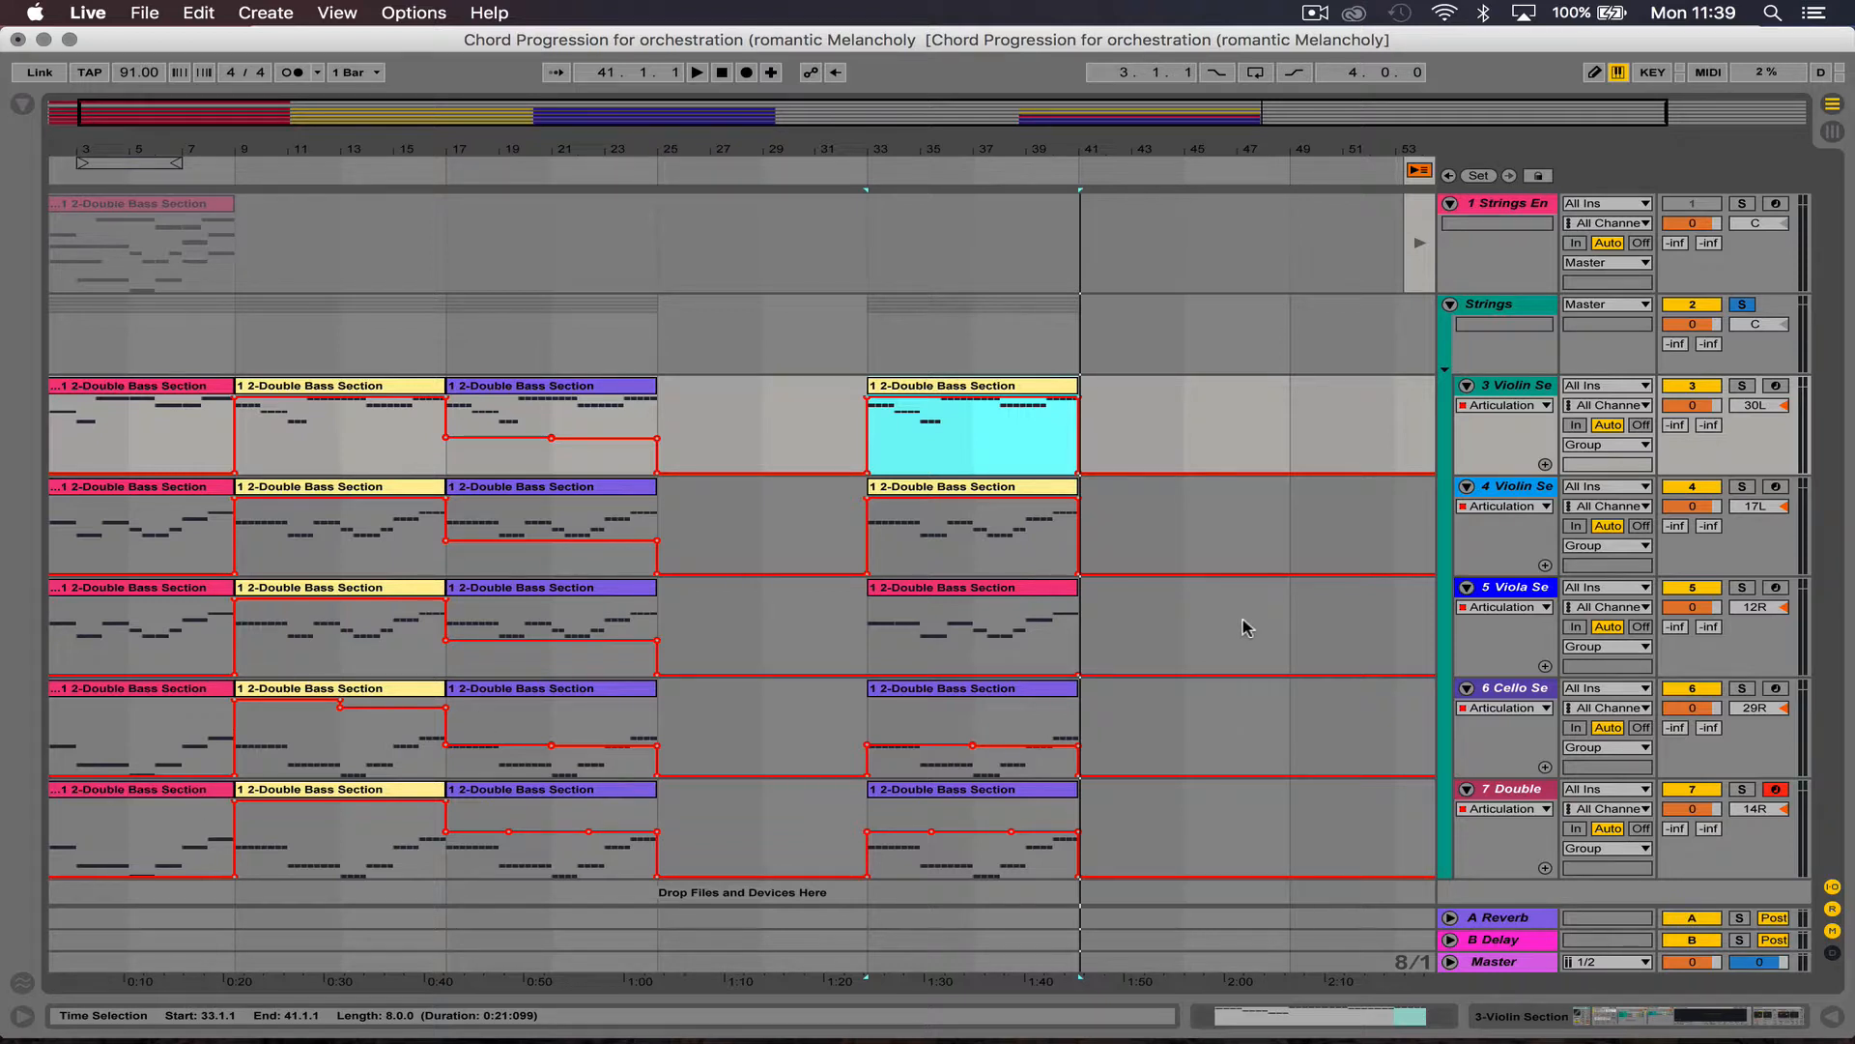
left_click(161, 205)
key("super+c")
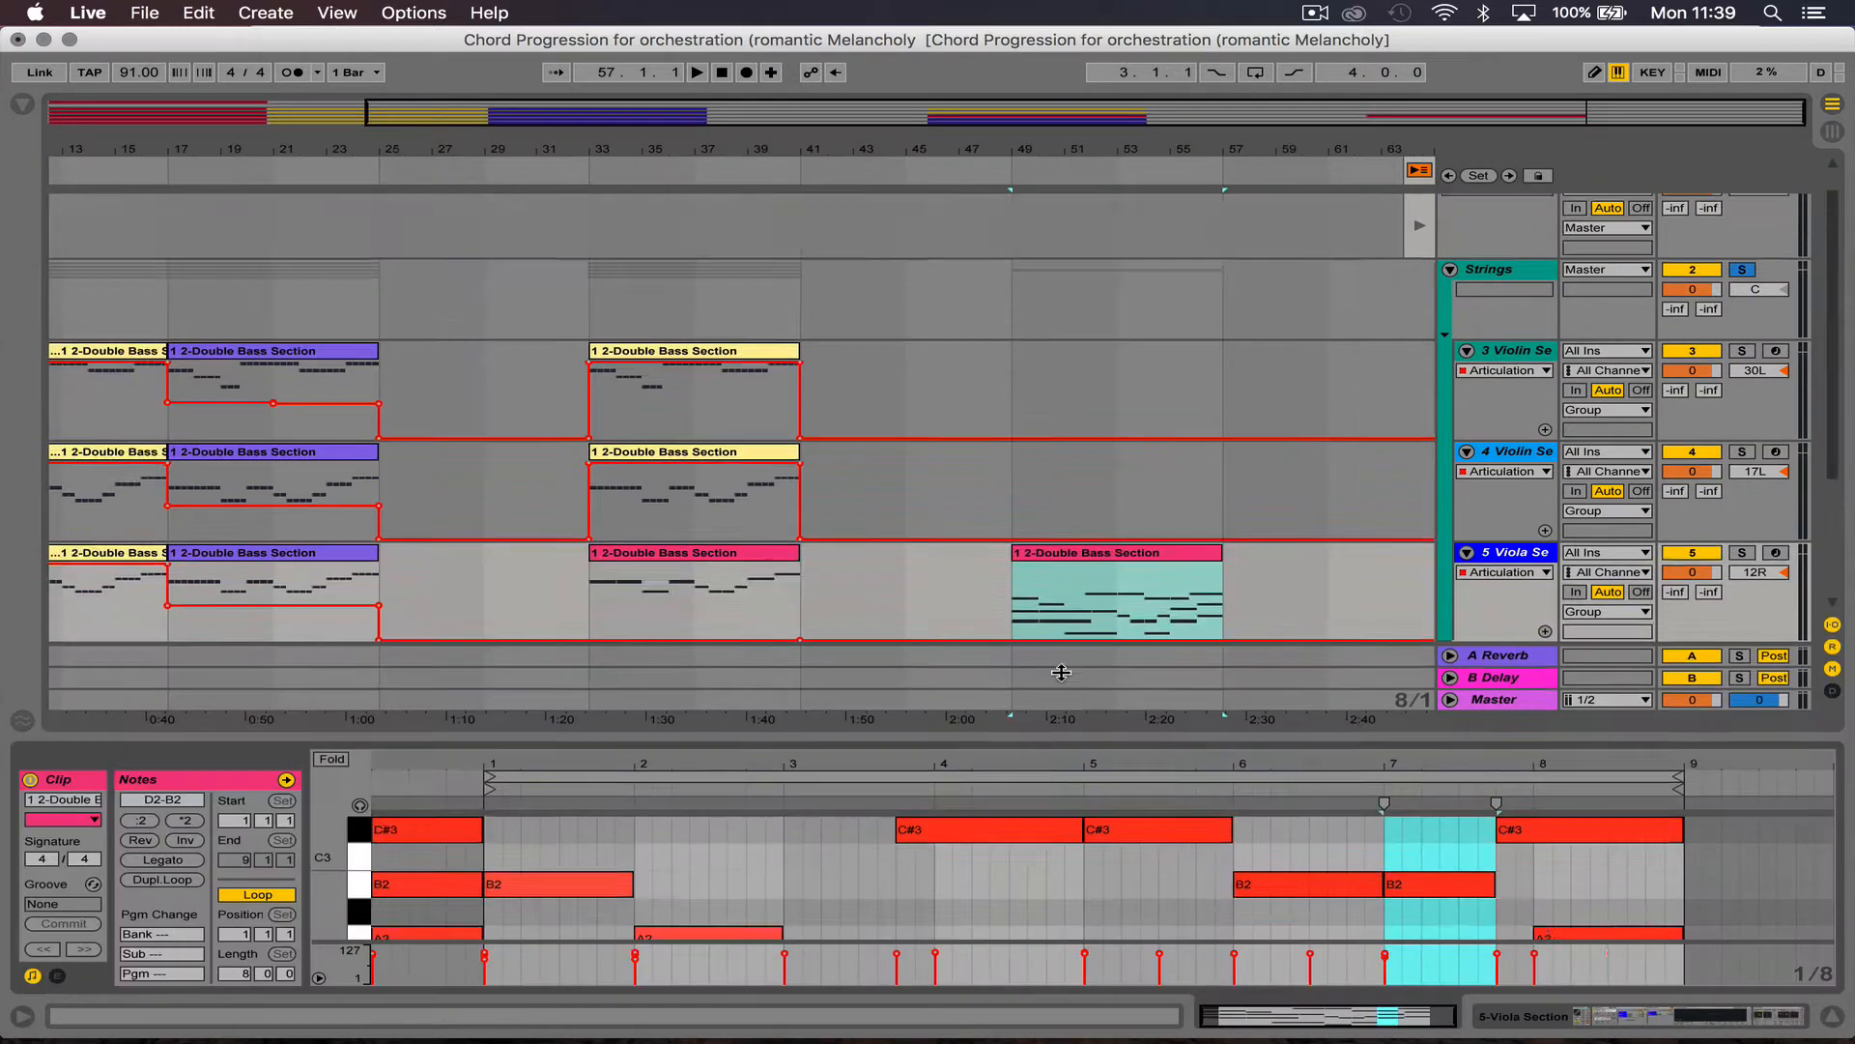
left_click_drag(1056, 732, 1044, 200)
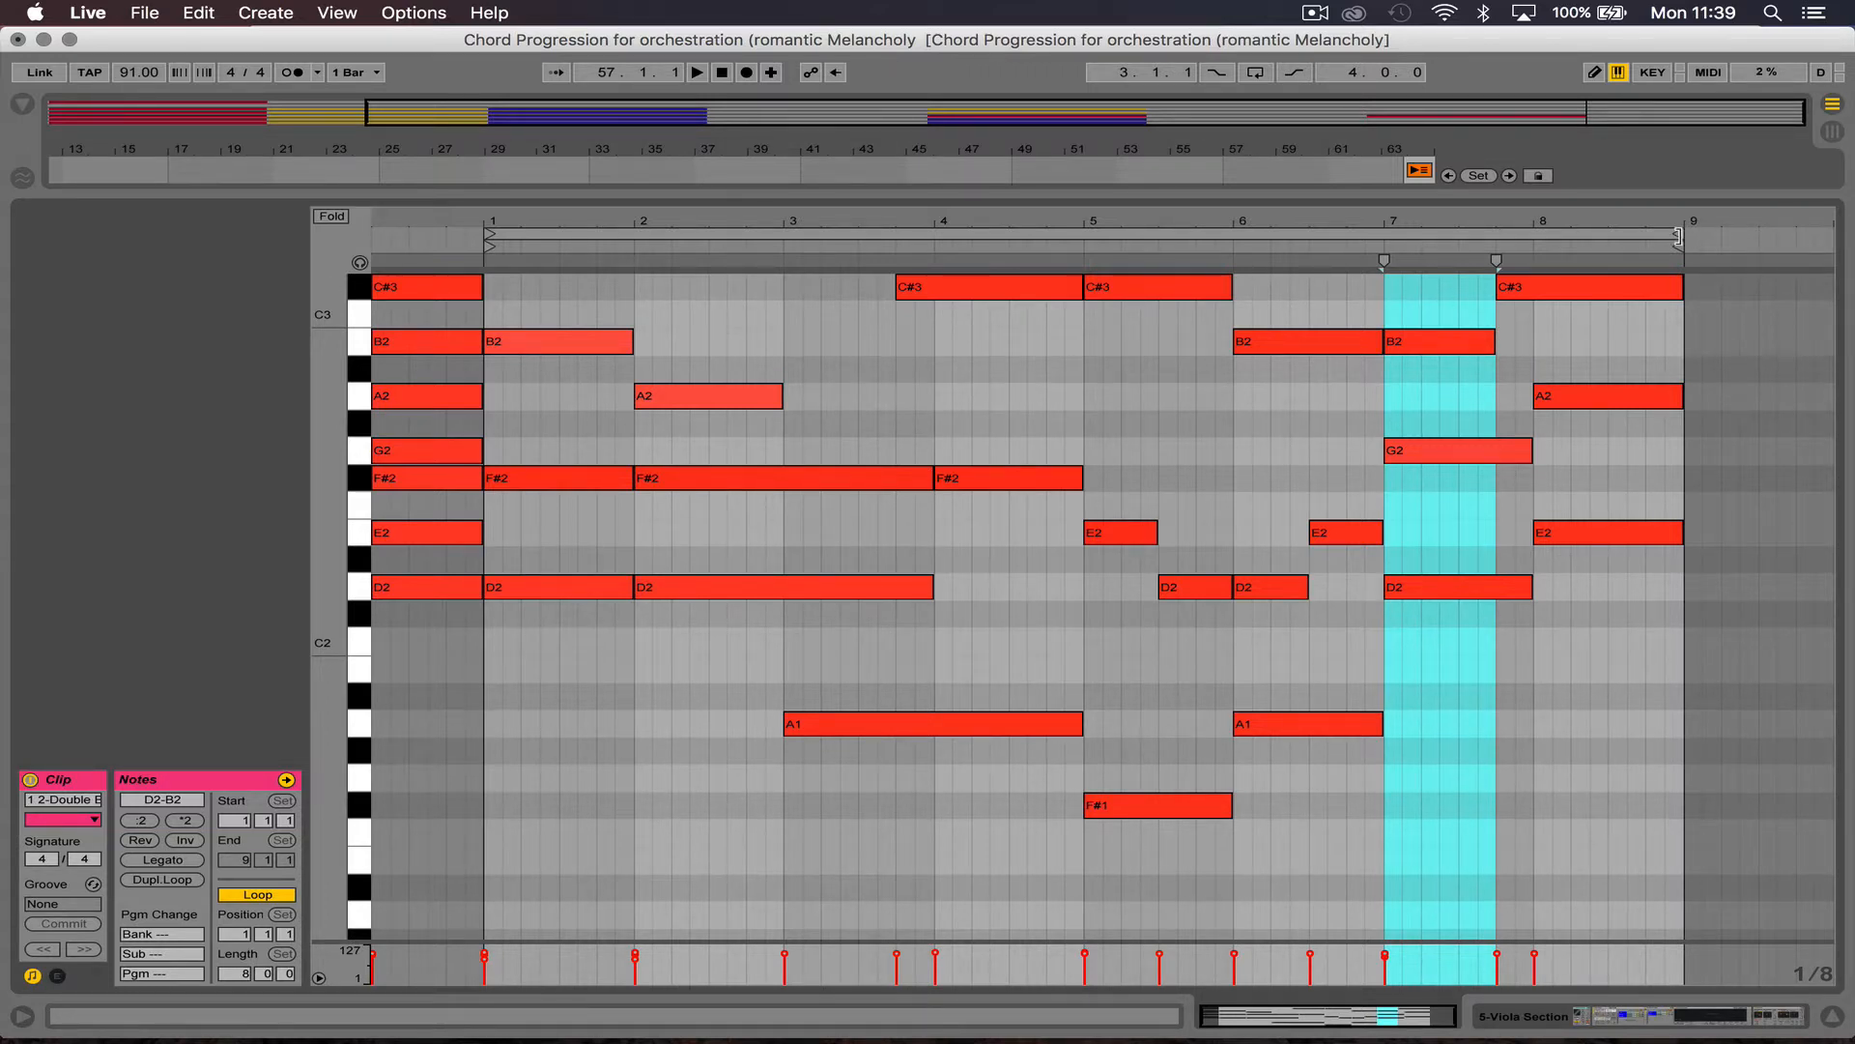
left_click_drag(484, 259, 785, 259)
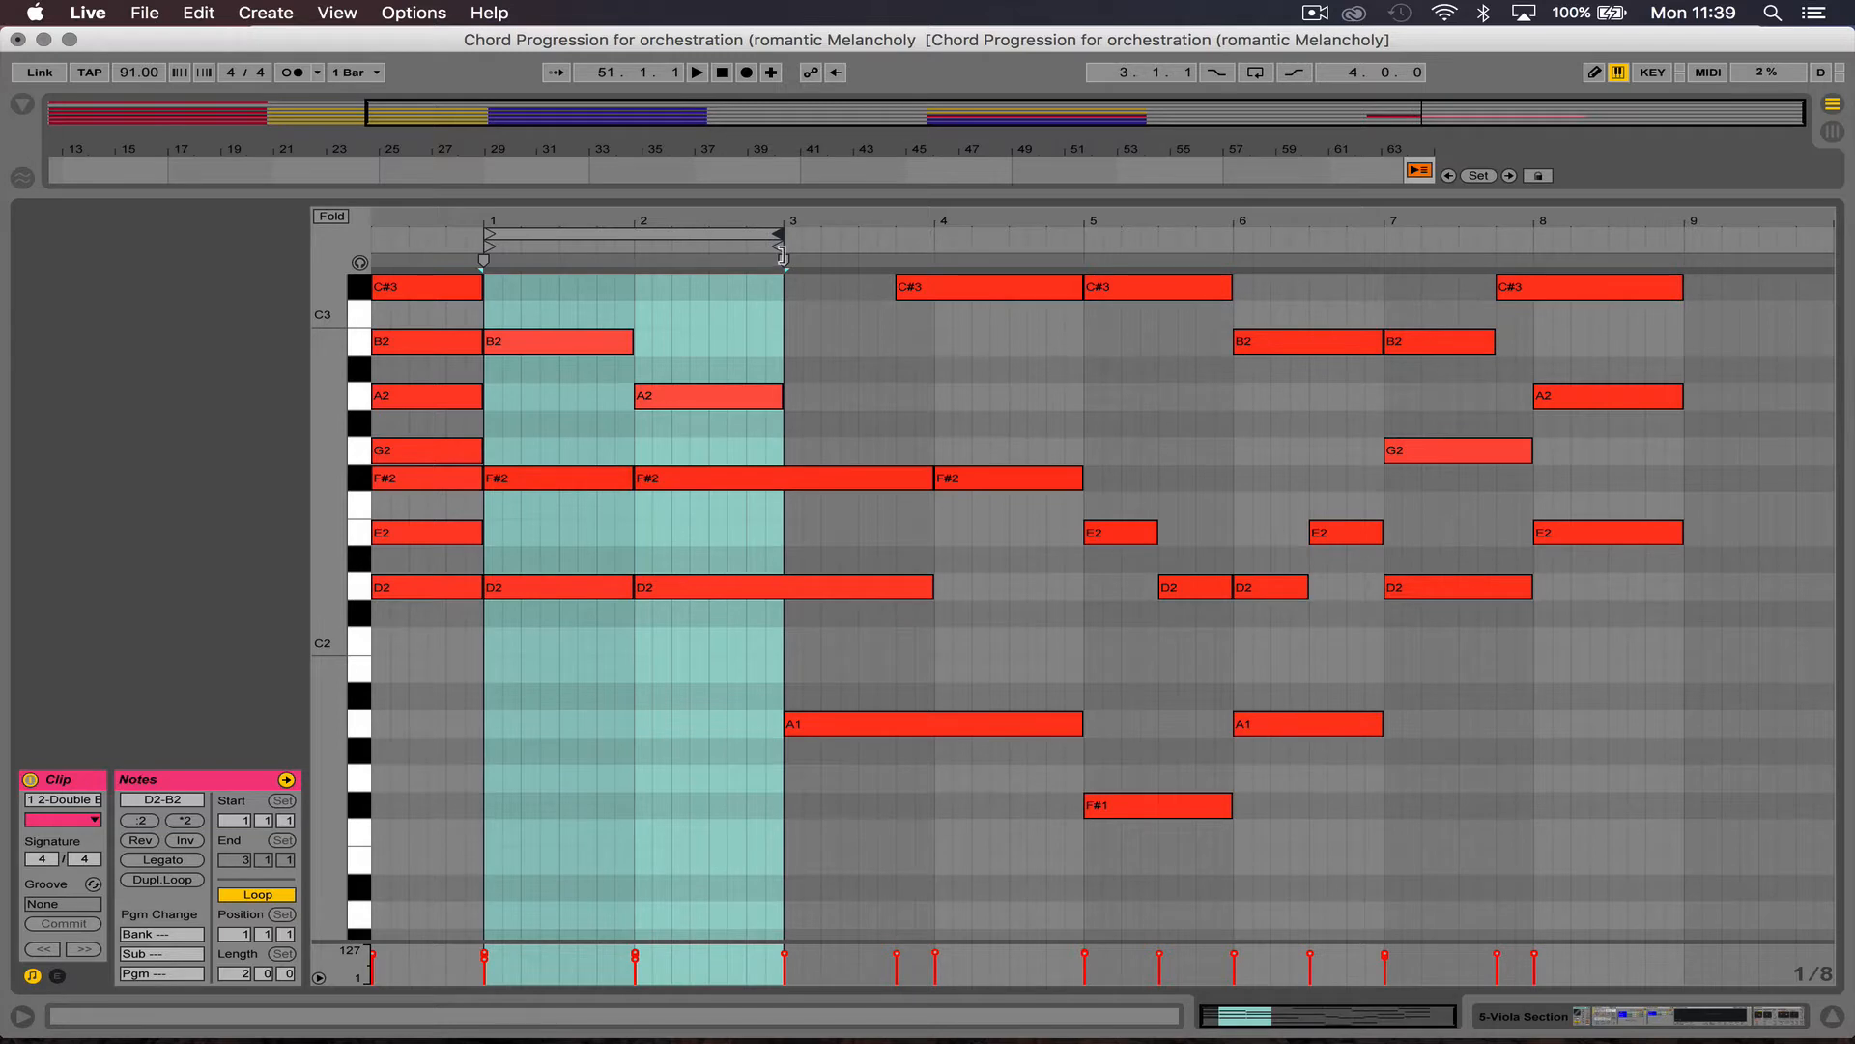
left_click(782, 256)
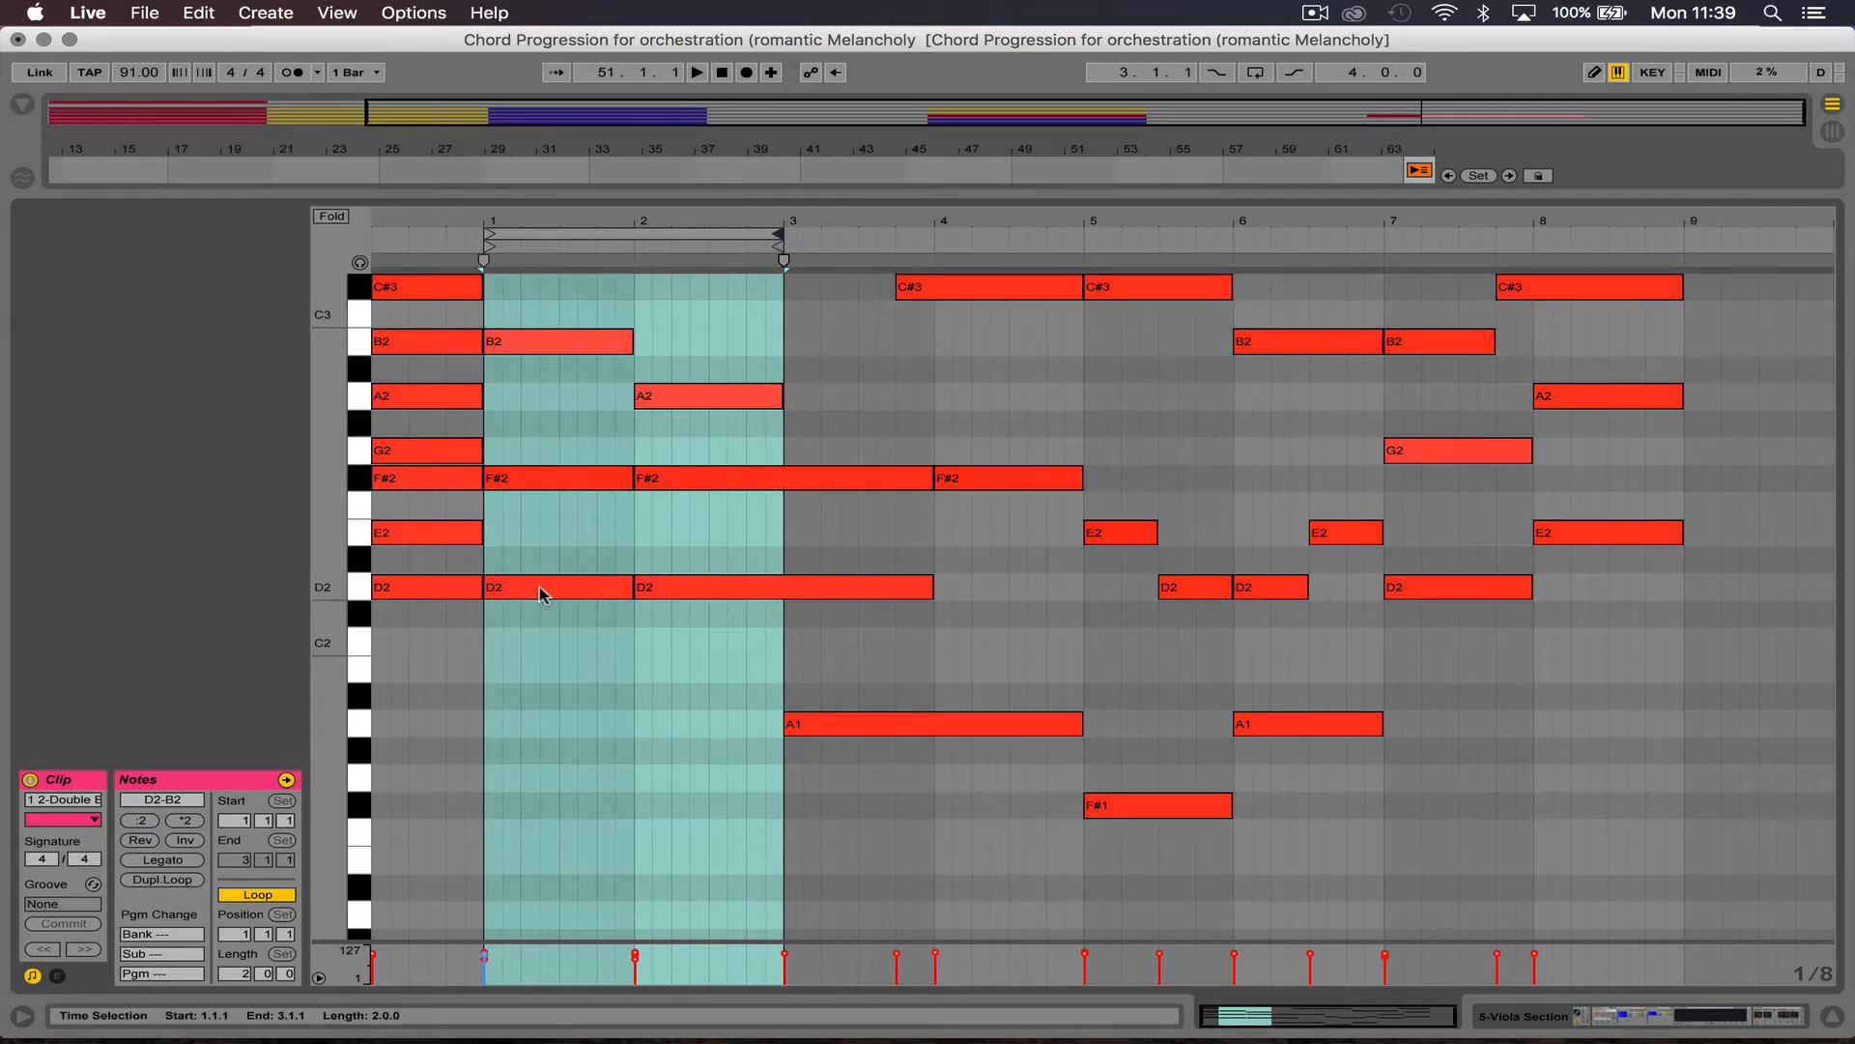
Step: Shorten the first D2 to a quarter note and place F#2 as a quarter note on beat 2 of bar 1
left_click_drag(630, 593, 559, 592)
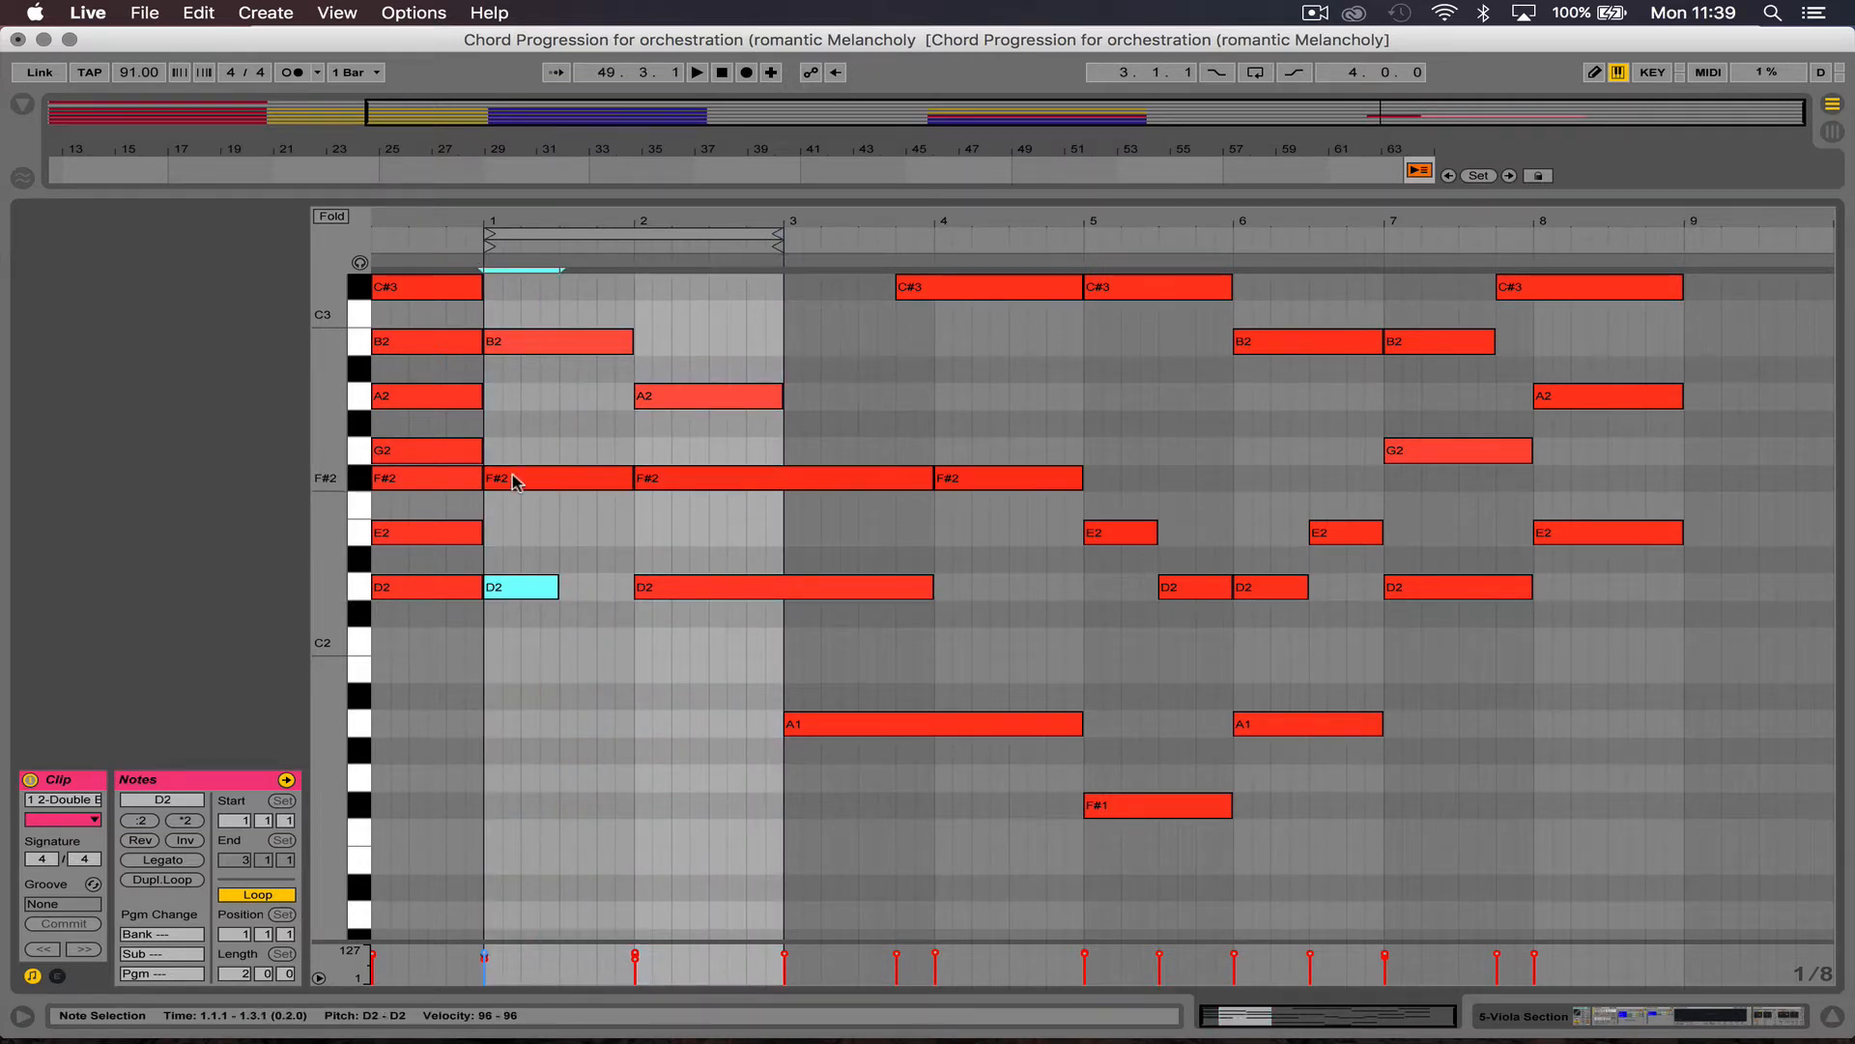
left_click_drag(515, 482, 591, 482)
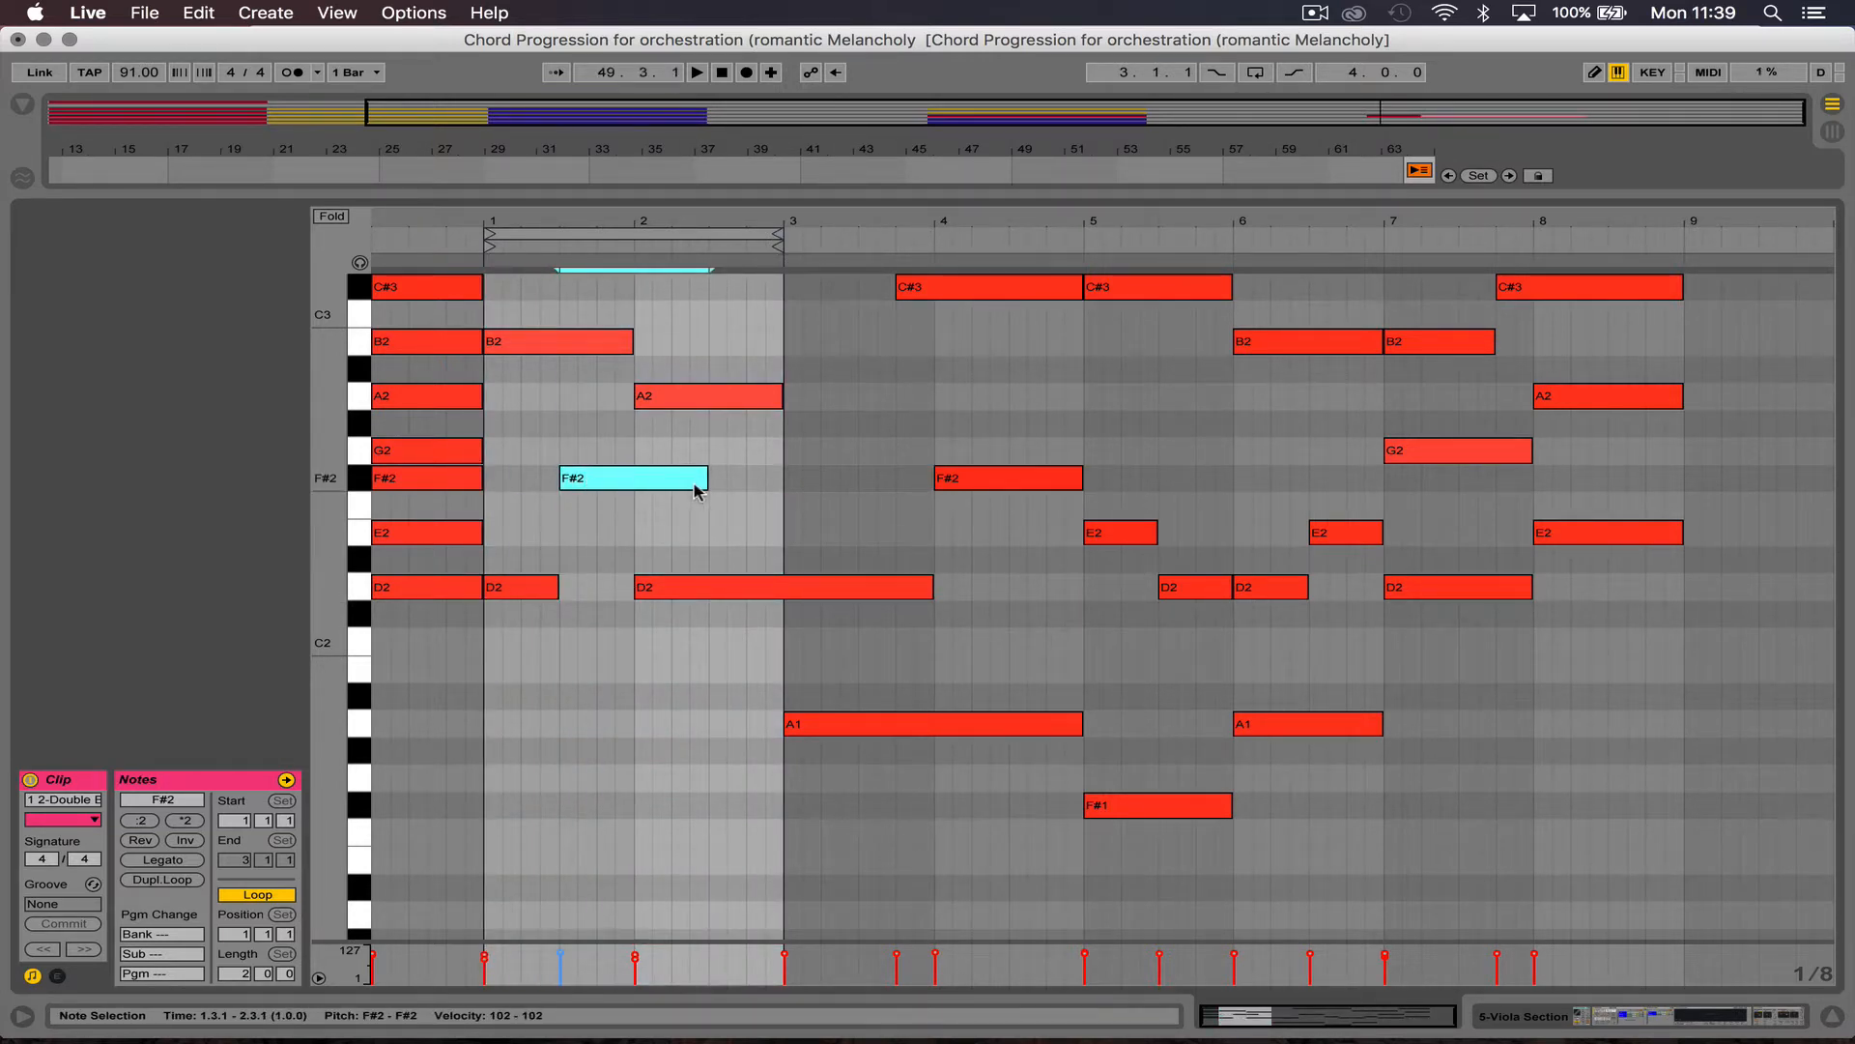
left_click_drag(703, 481, 636, 483)
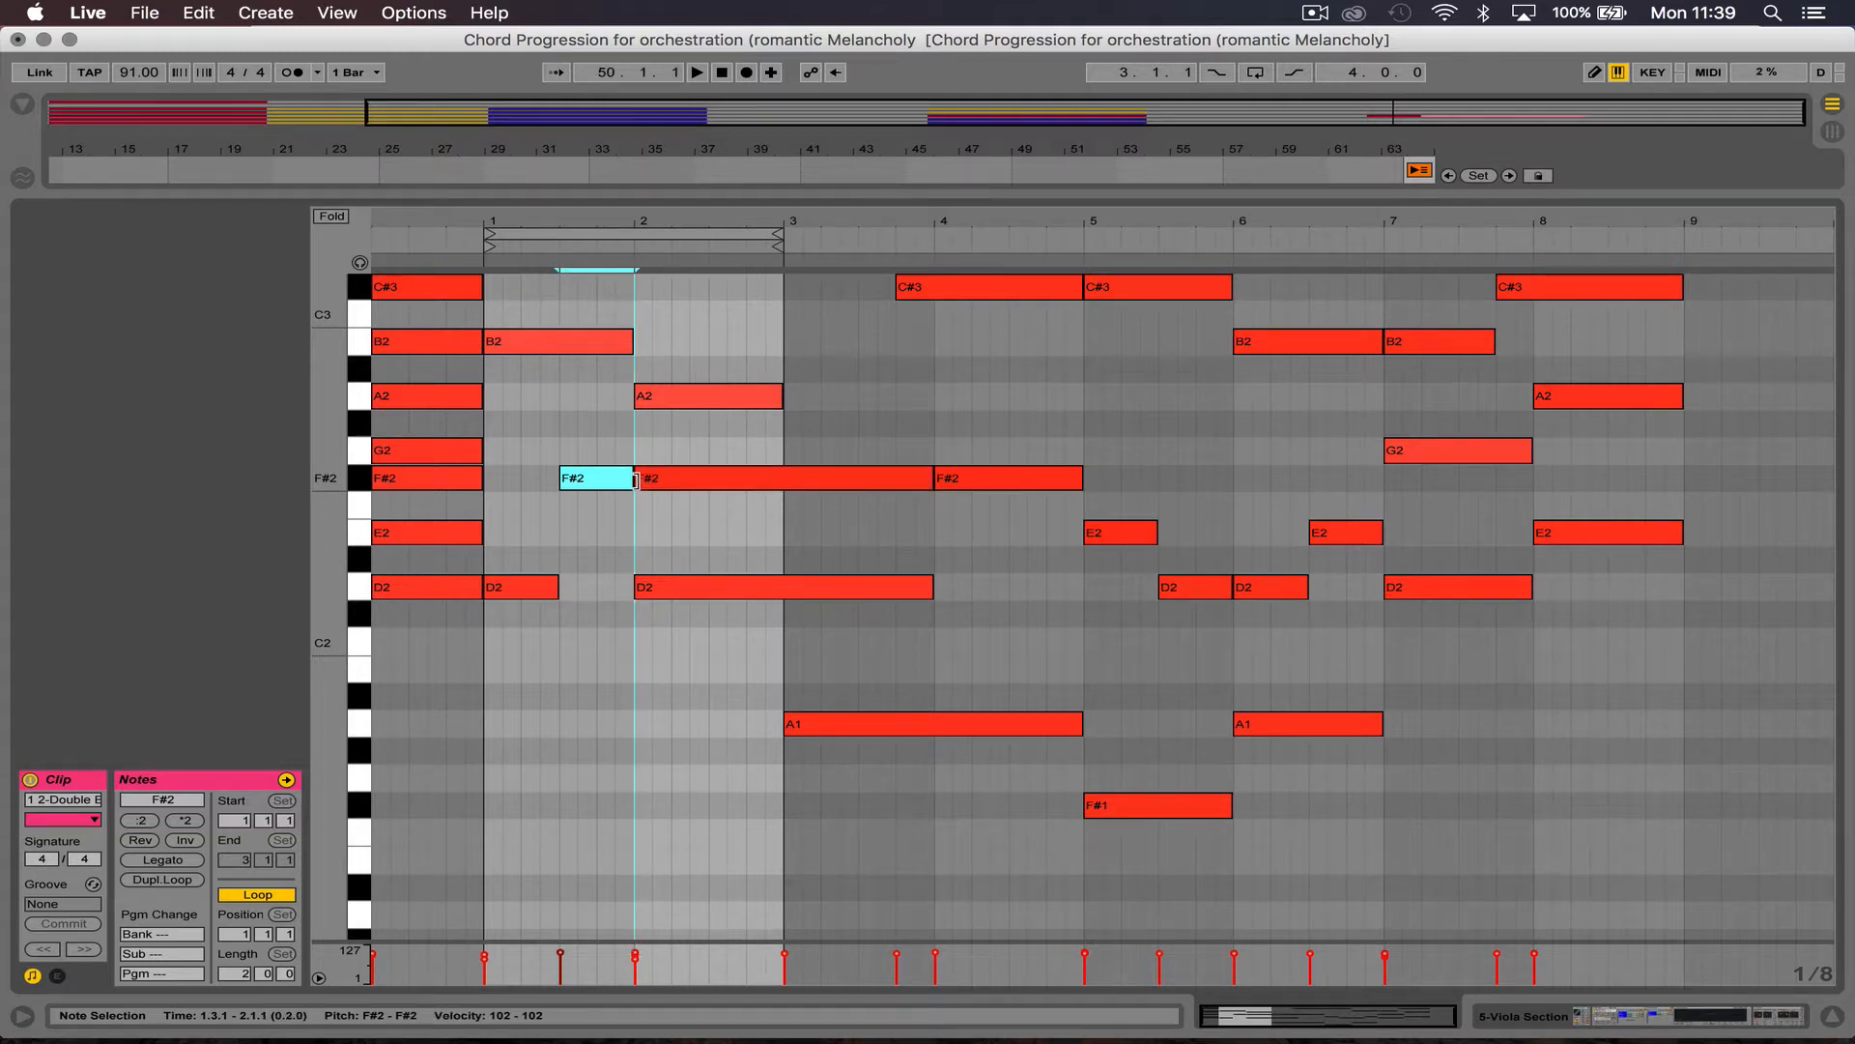
left_click_drag(612, 220, 1346, 221)
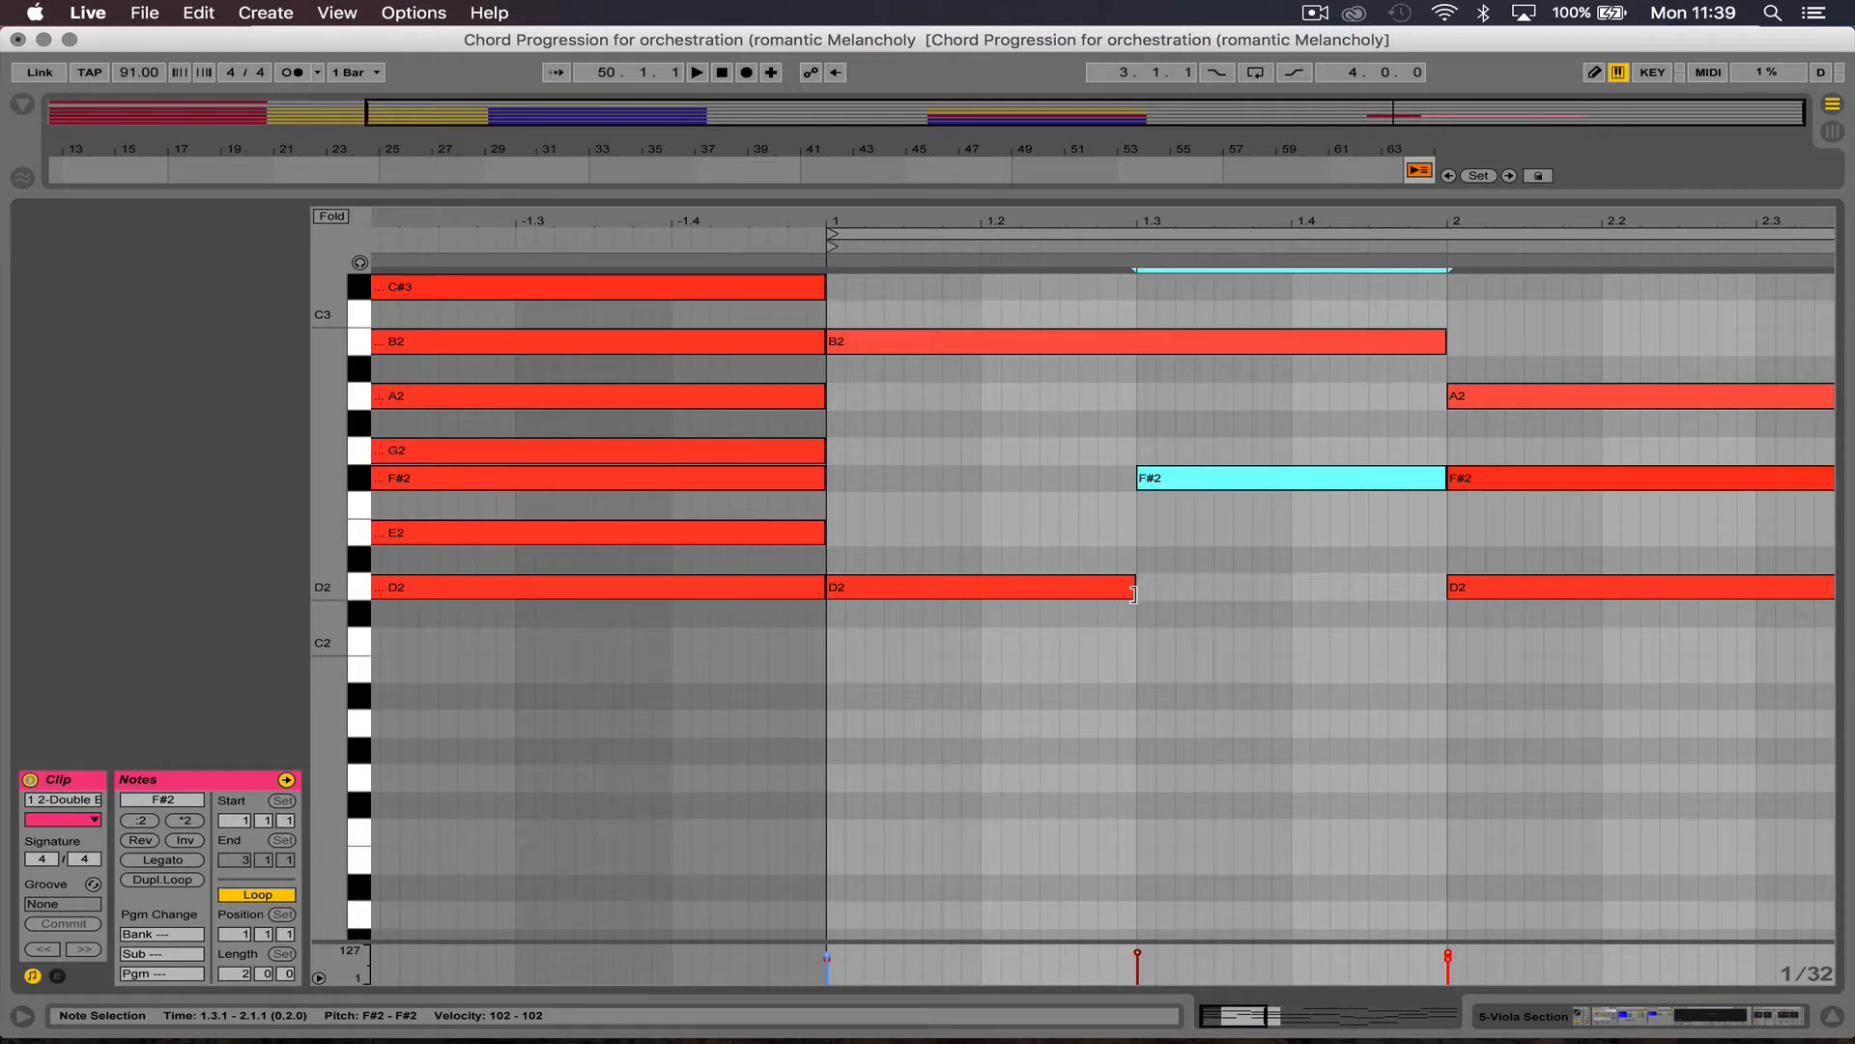
left_click_drag(1134, 592, 977, 592)
left_click_drag(1219, 486, 1061, 483)
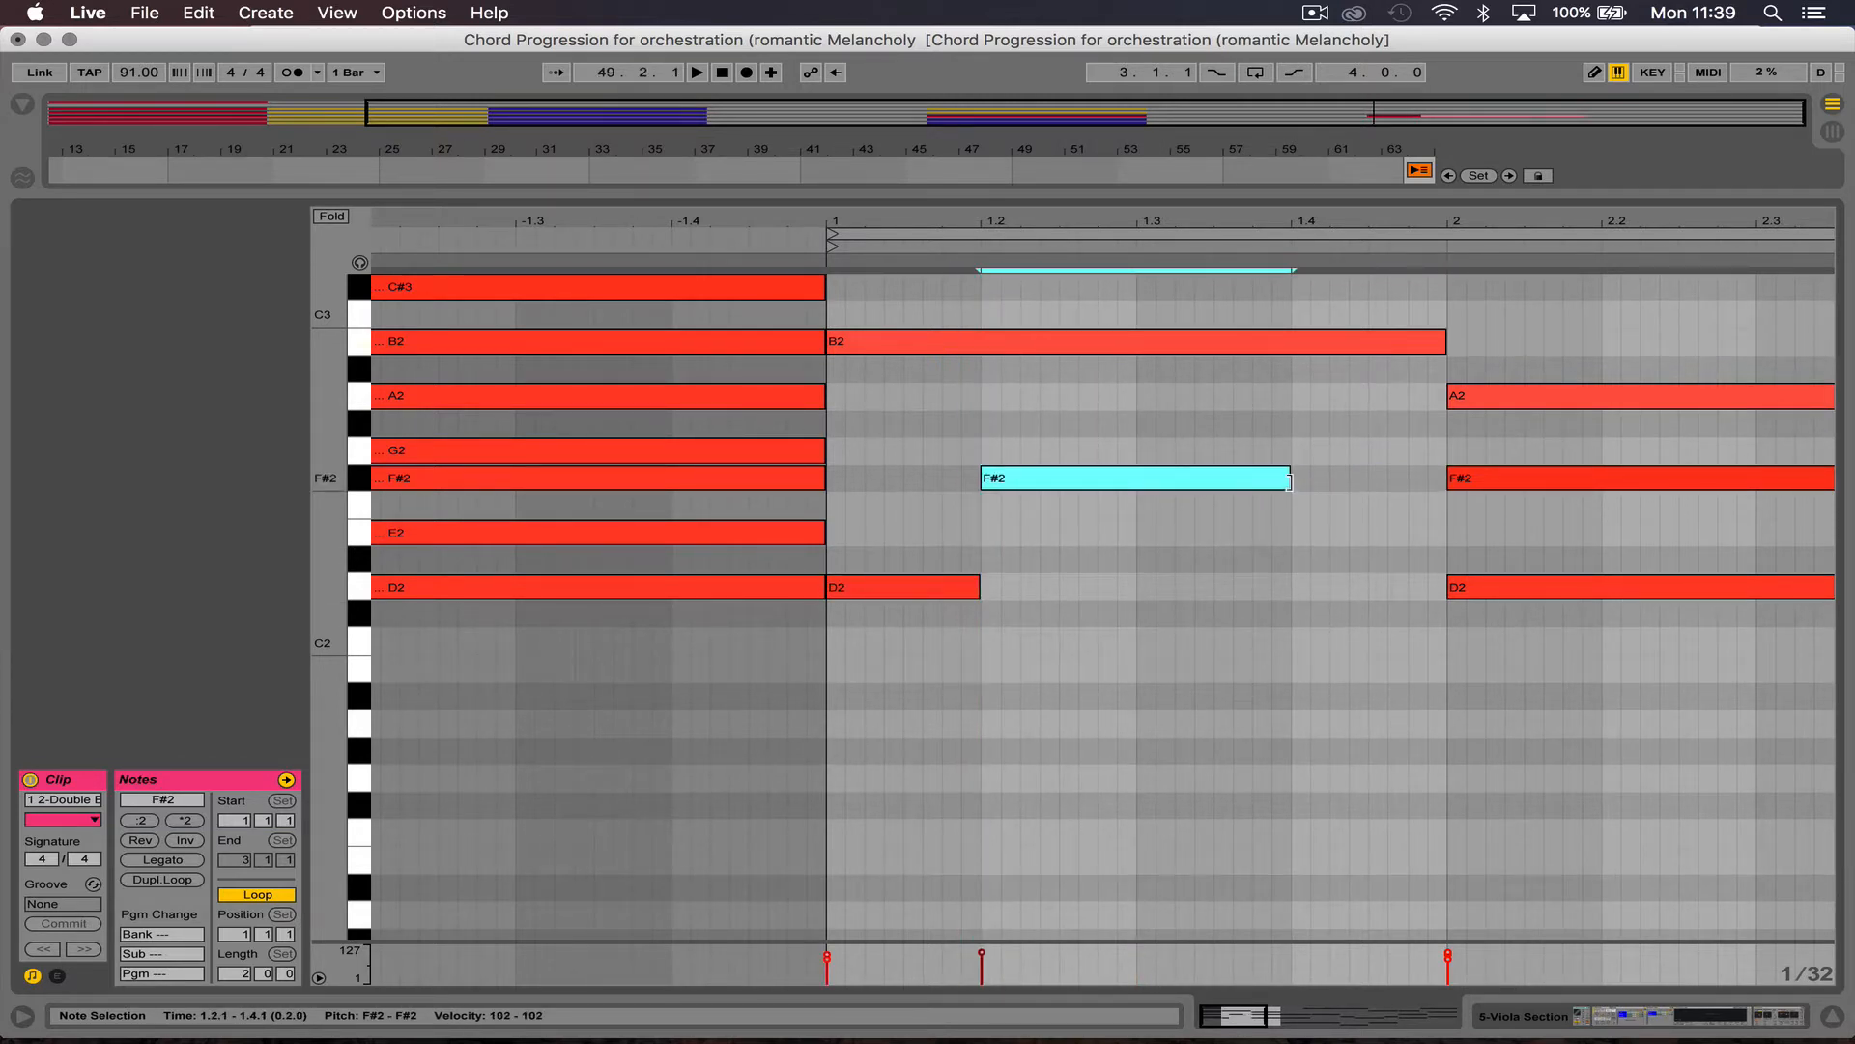
left_click_drag(1289, 482, 1136, 483)
Step: Move A2 to beat 3 of bar 1 as a half note and delete the sustained B2
left_click_drag(1517, 408, 1201, 404)
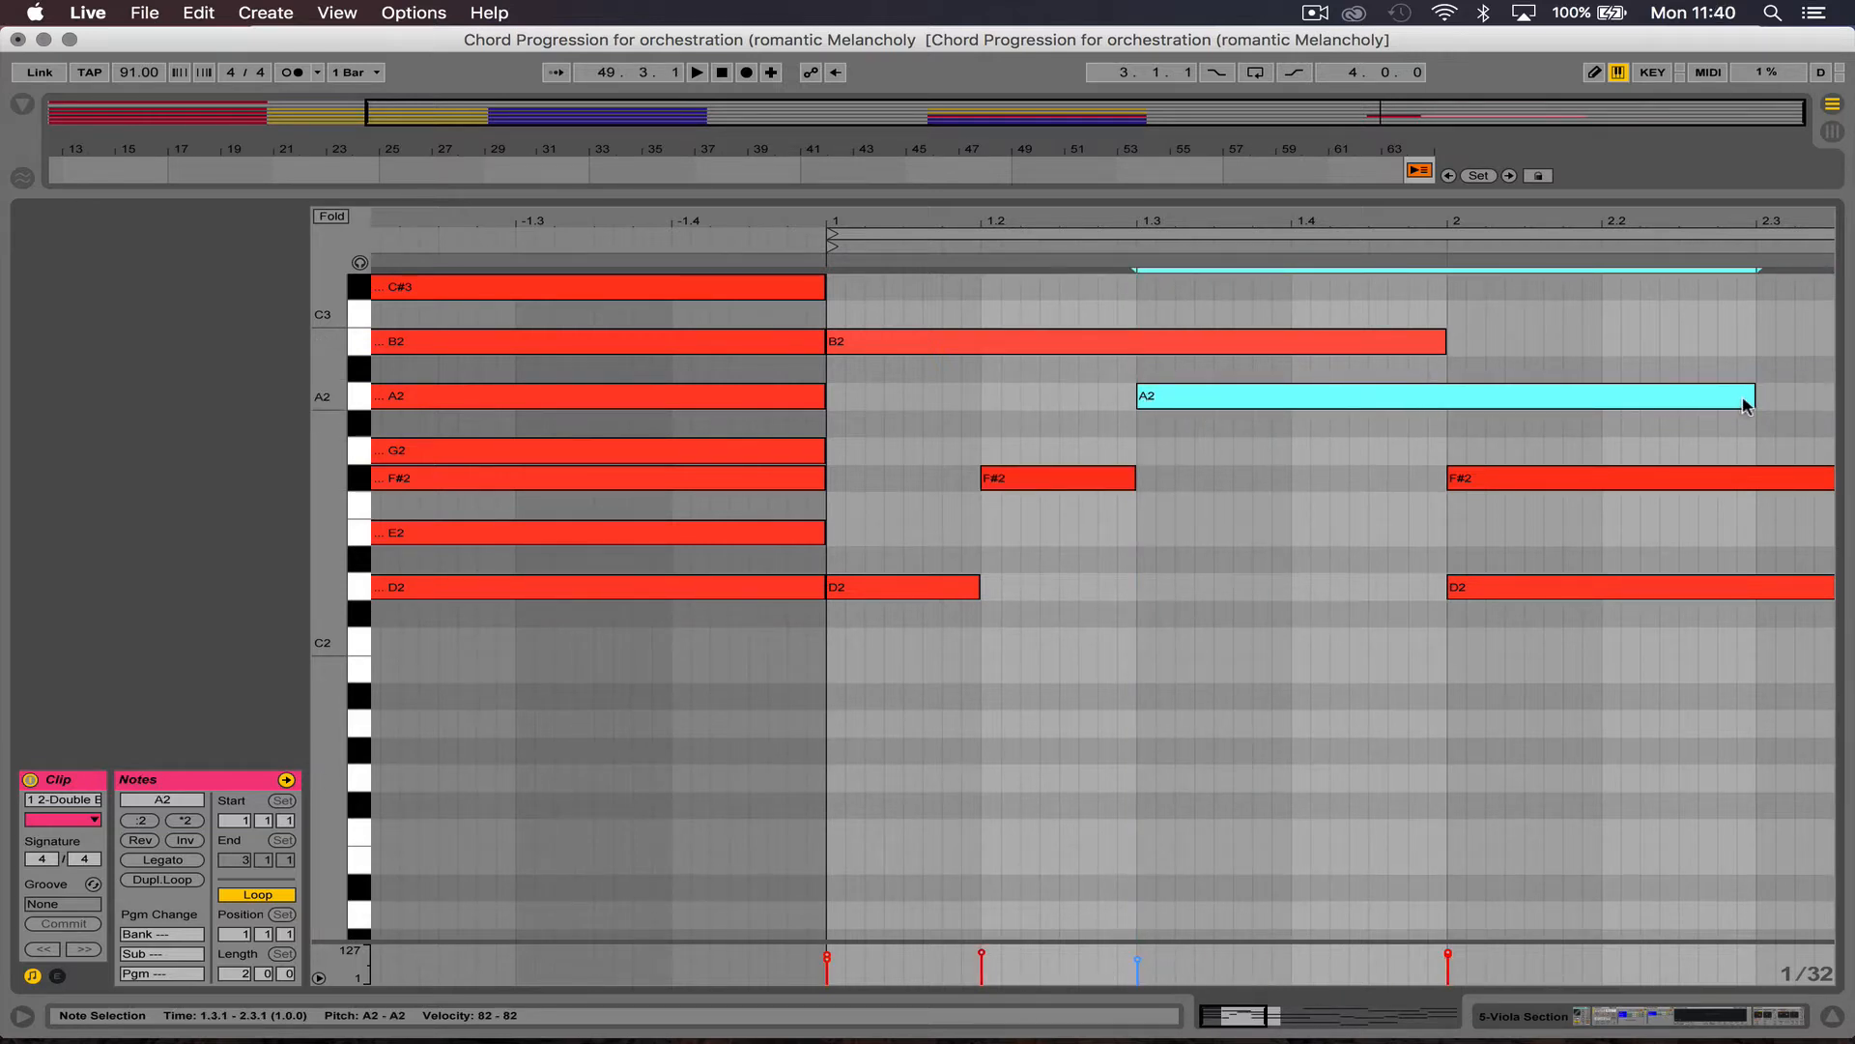
left_click_drag(1755, 394, 1438, 394)
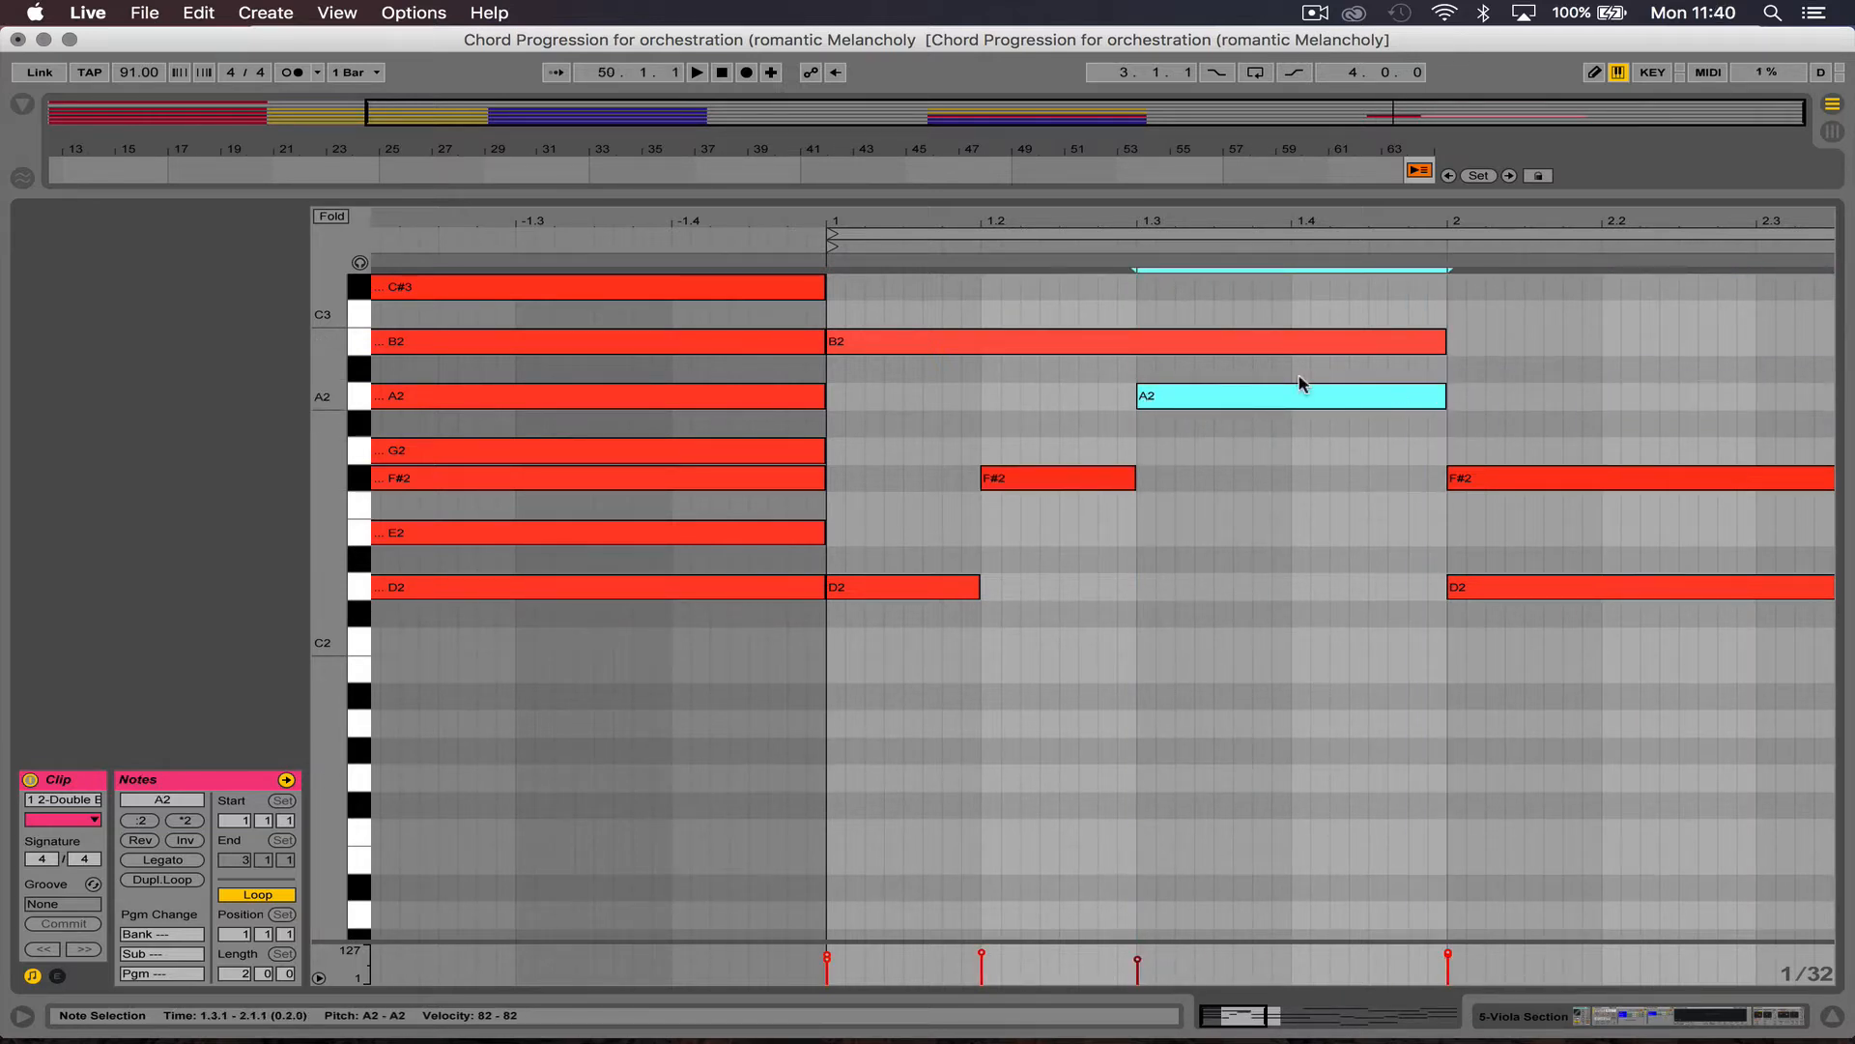
double_click(1092, 343)
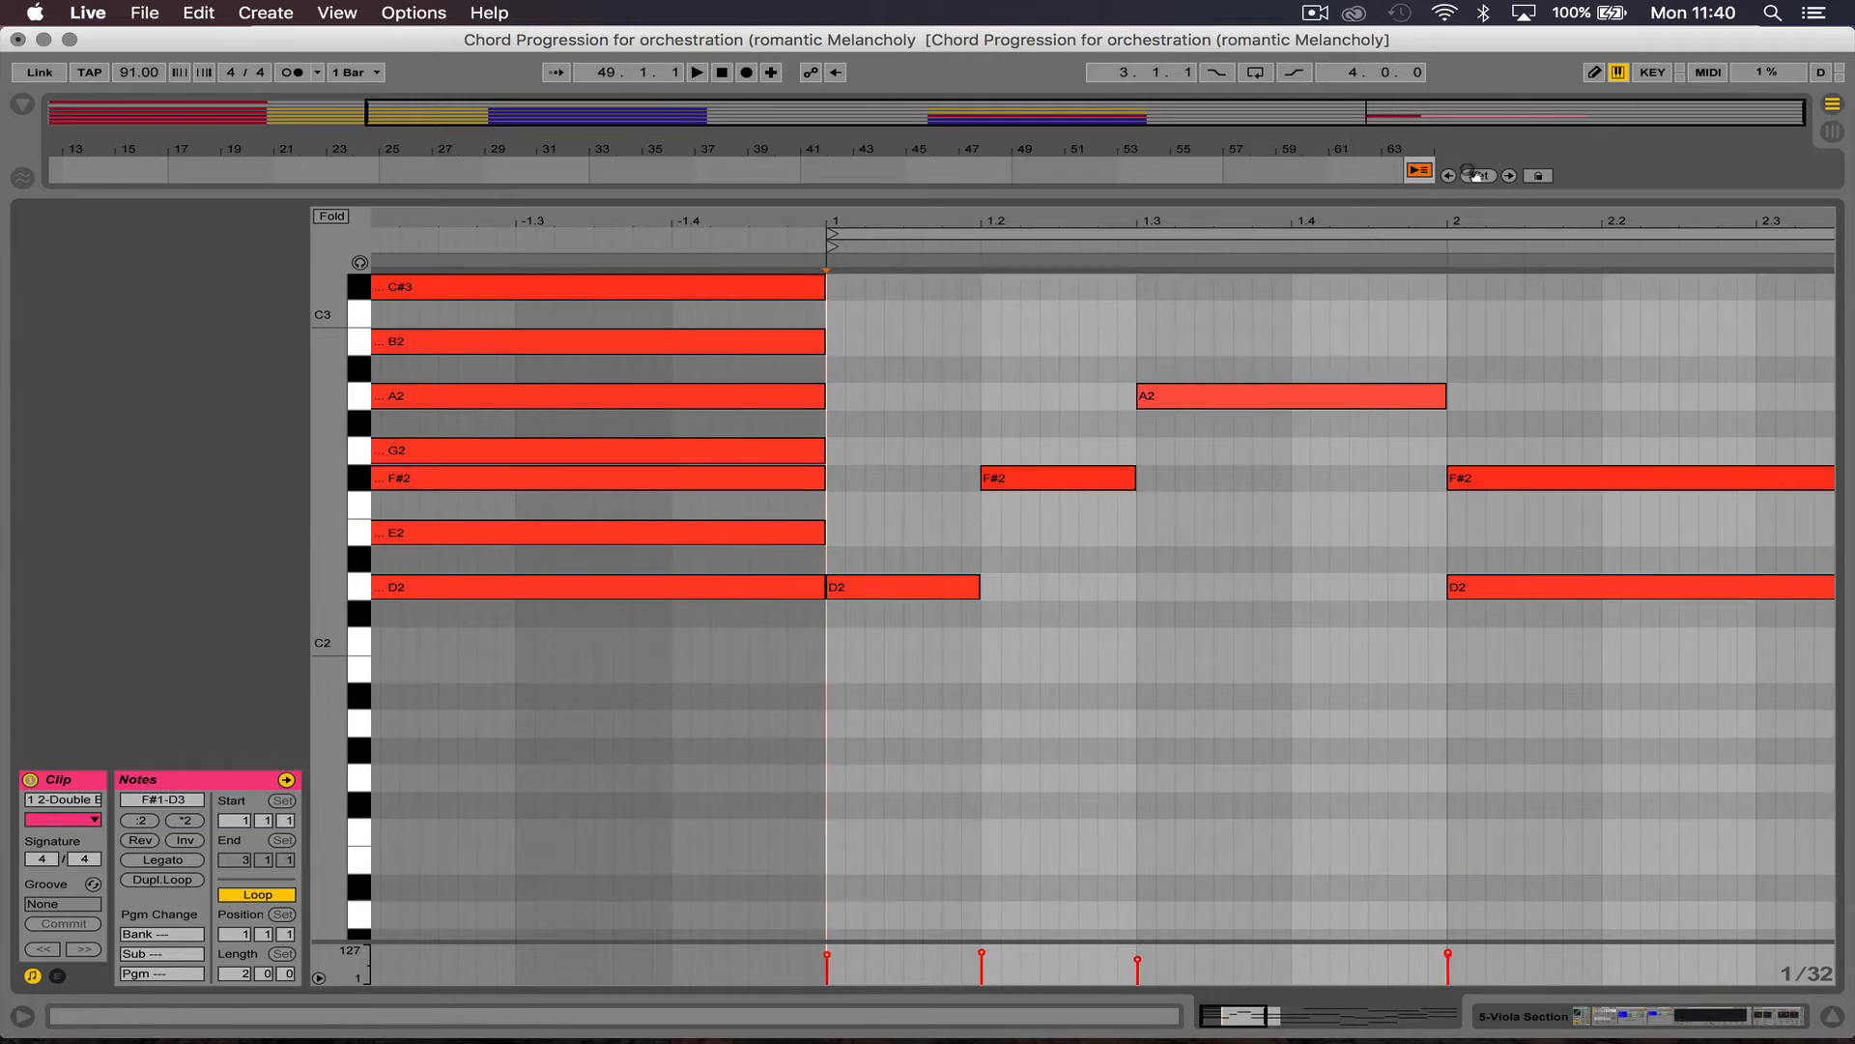
Step: Replace the long D2 and F#2 notes starting in bar 2 with a quarter-note D2 on beat 1
left_click_drag(1463, 214, 1071, 155)
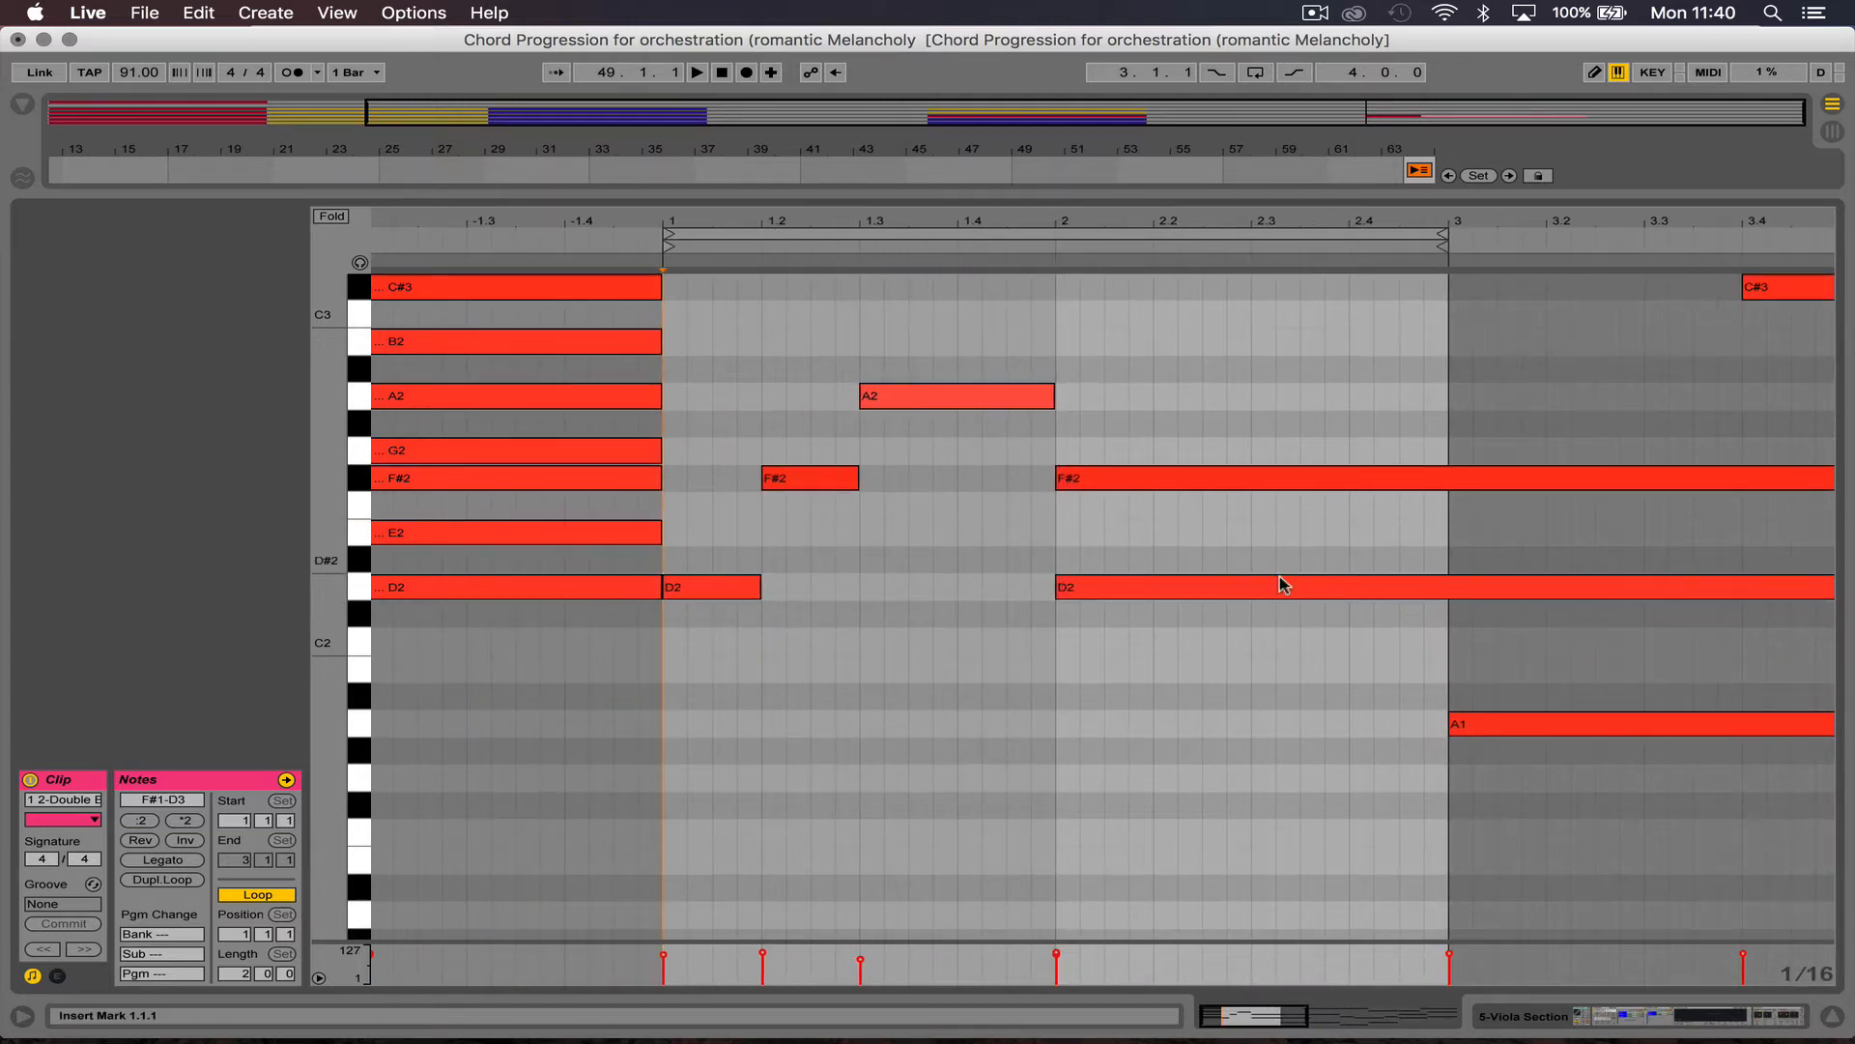
double_click(1220, 588)
double_click(1073, 480)
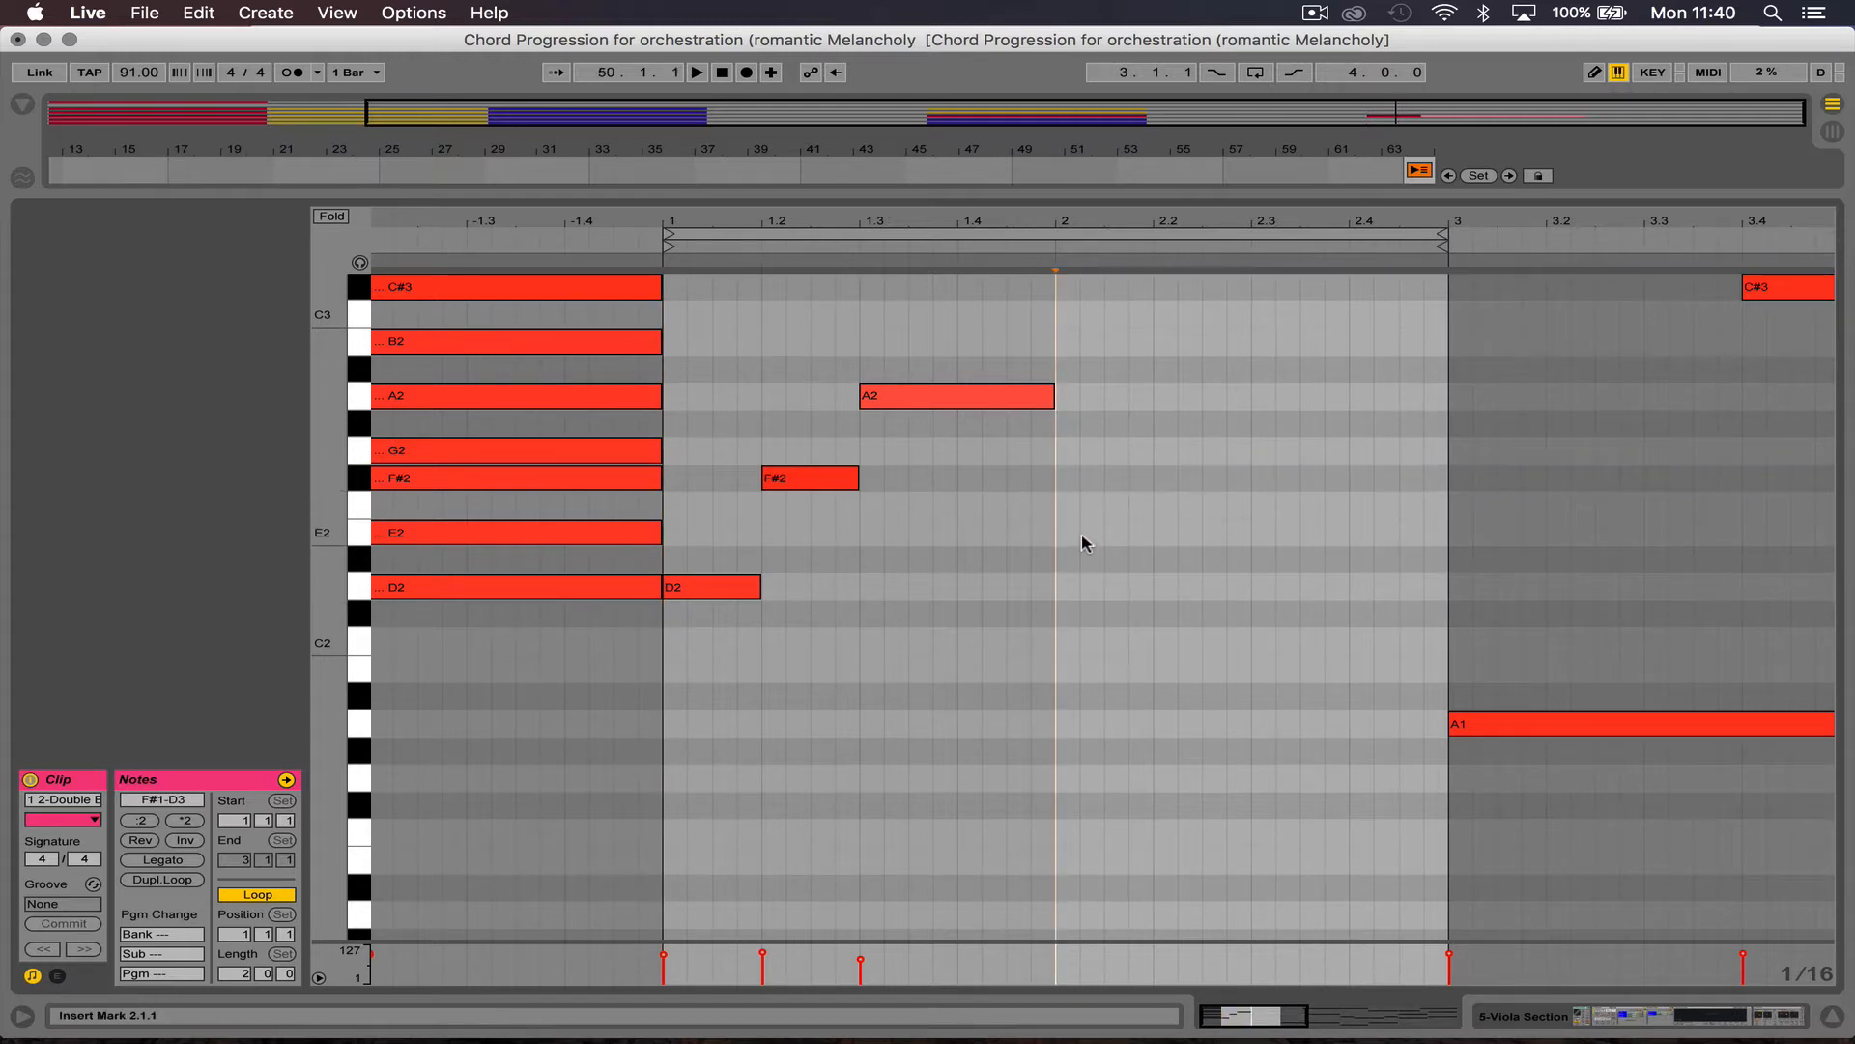
double_click(1063, 588)
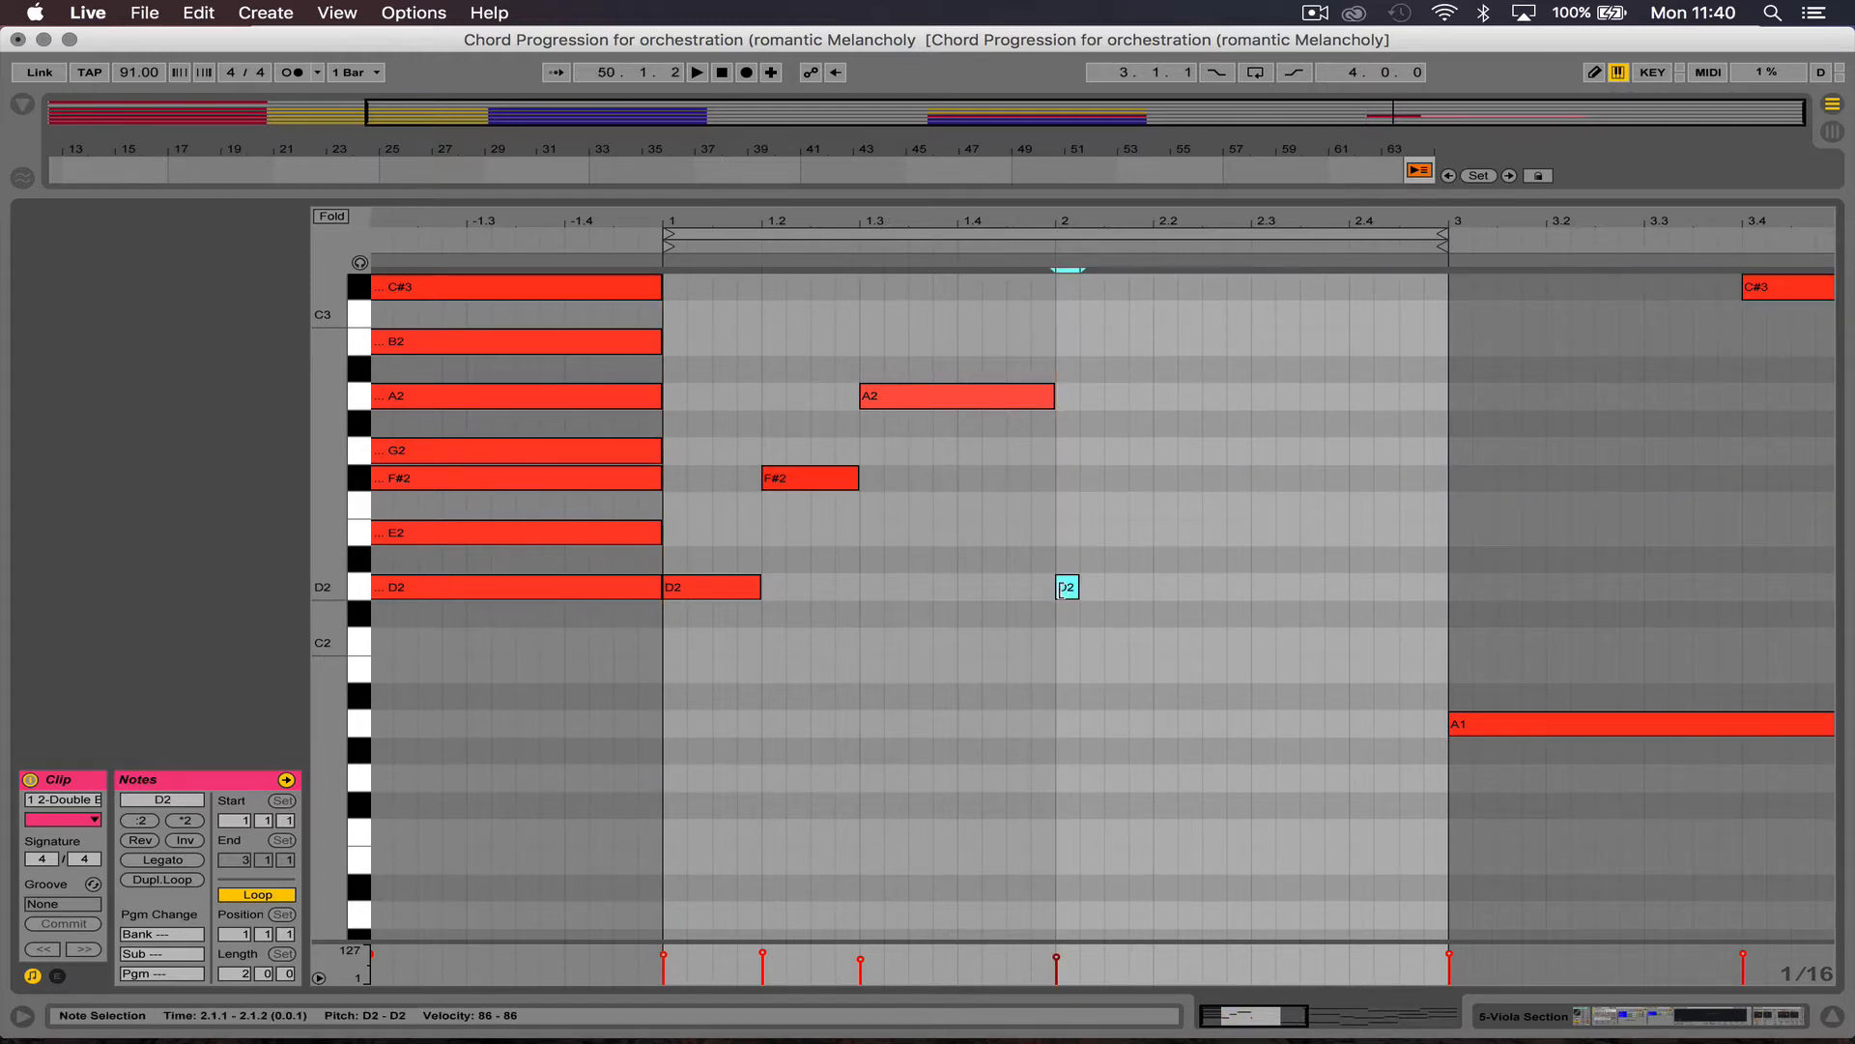
left_click_drag(1074, 594, 1153, 595)
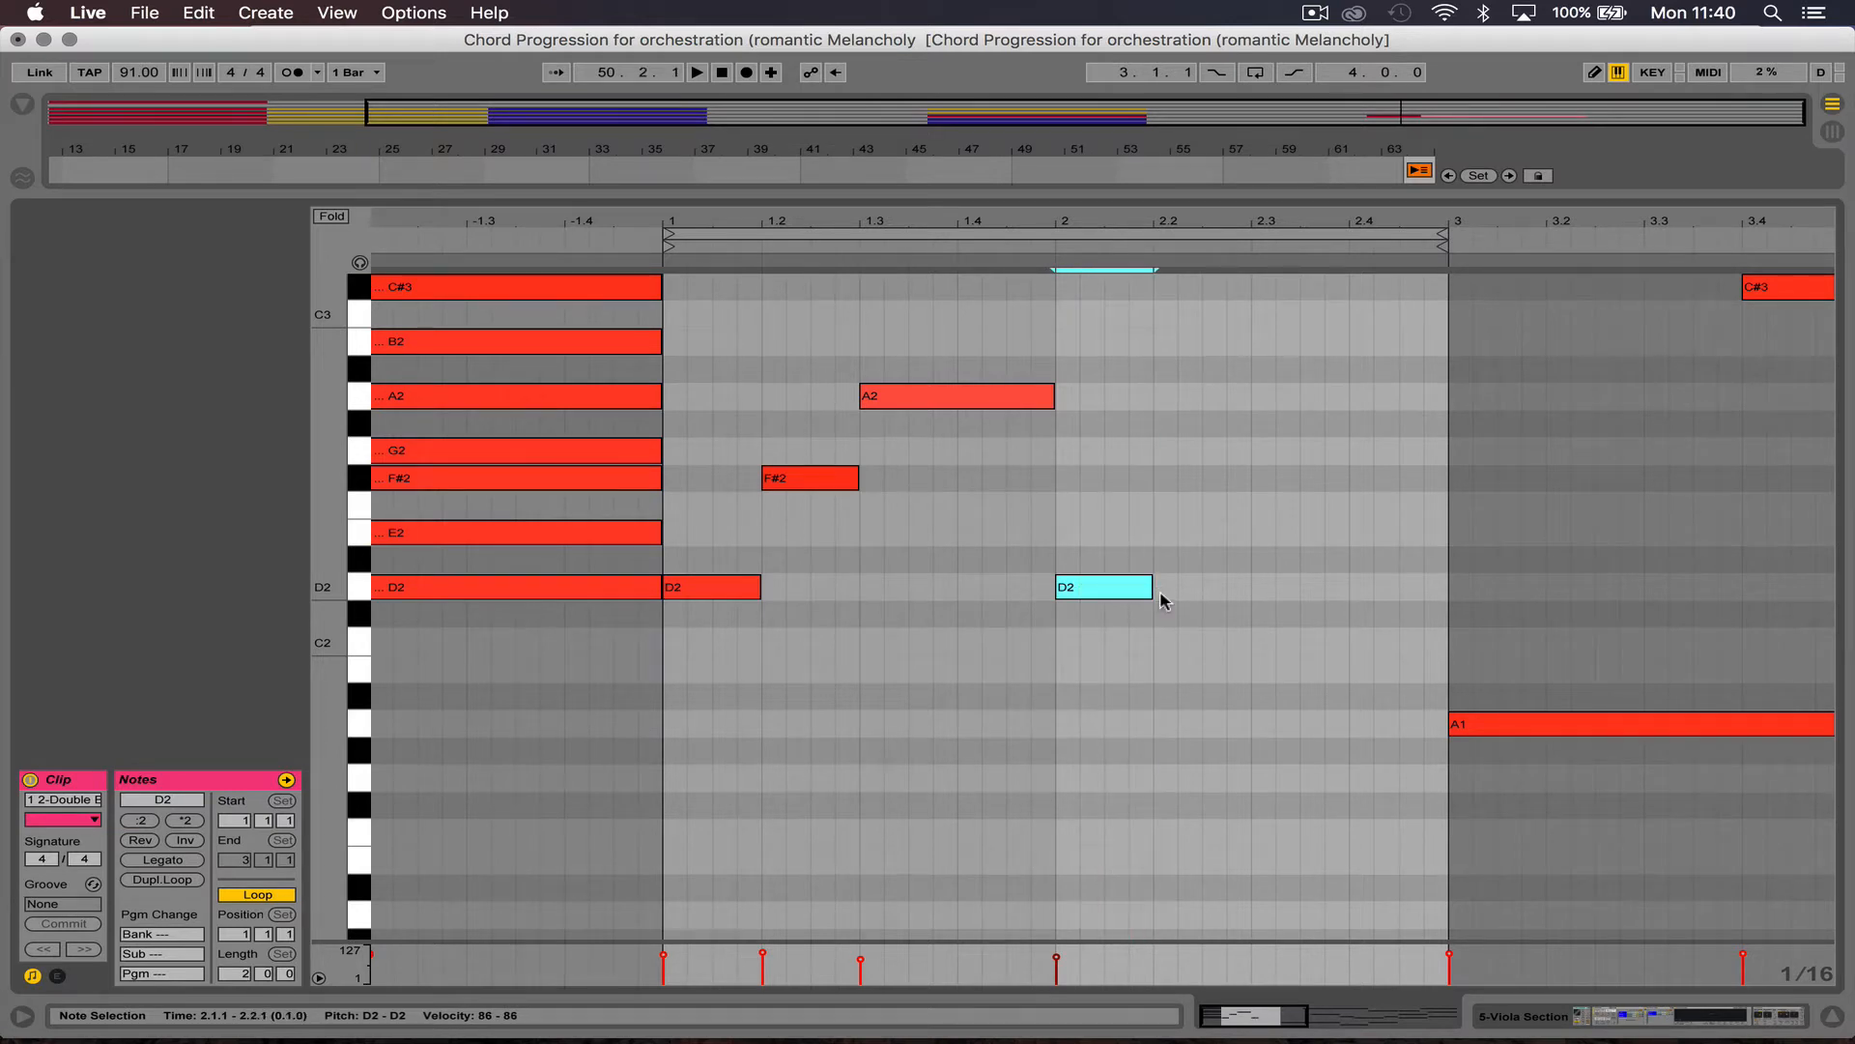
Step: Add a quarter-note F#2 on beat 2 and a half-note E2 on beat 3 of bar 2
double_click(1063, 479)
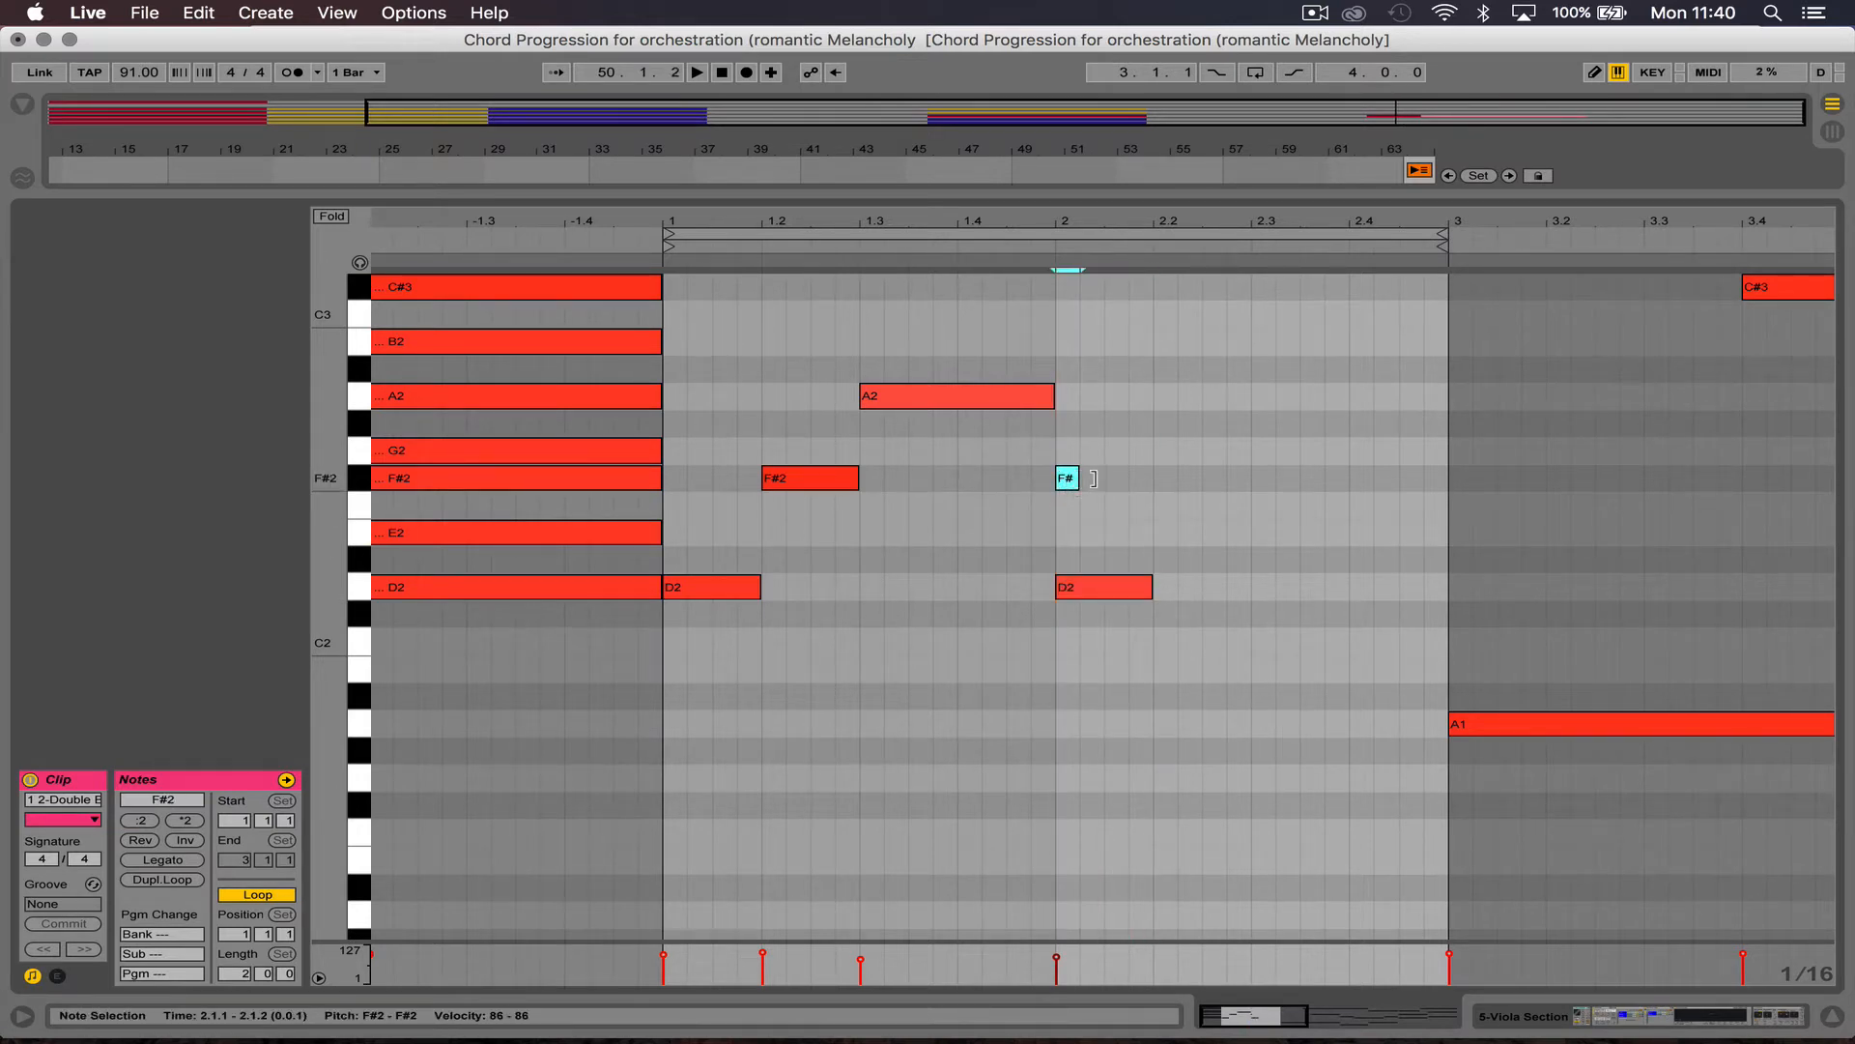
left_click_drag(1092, 478, 1153, 479)
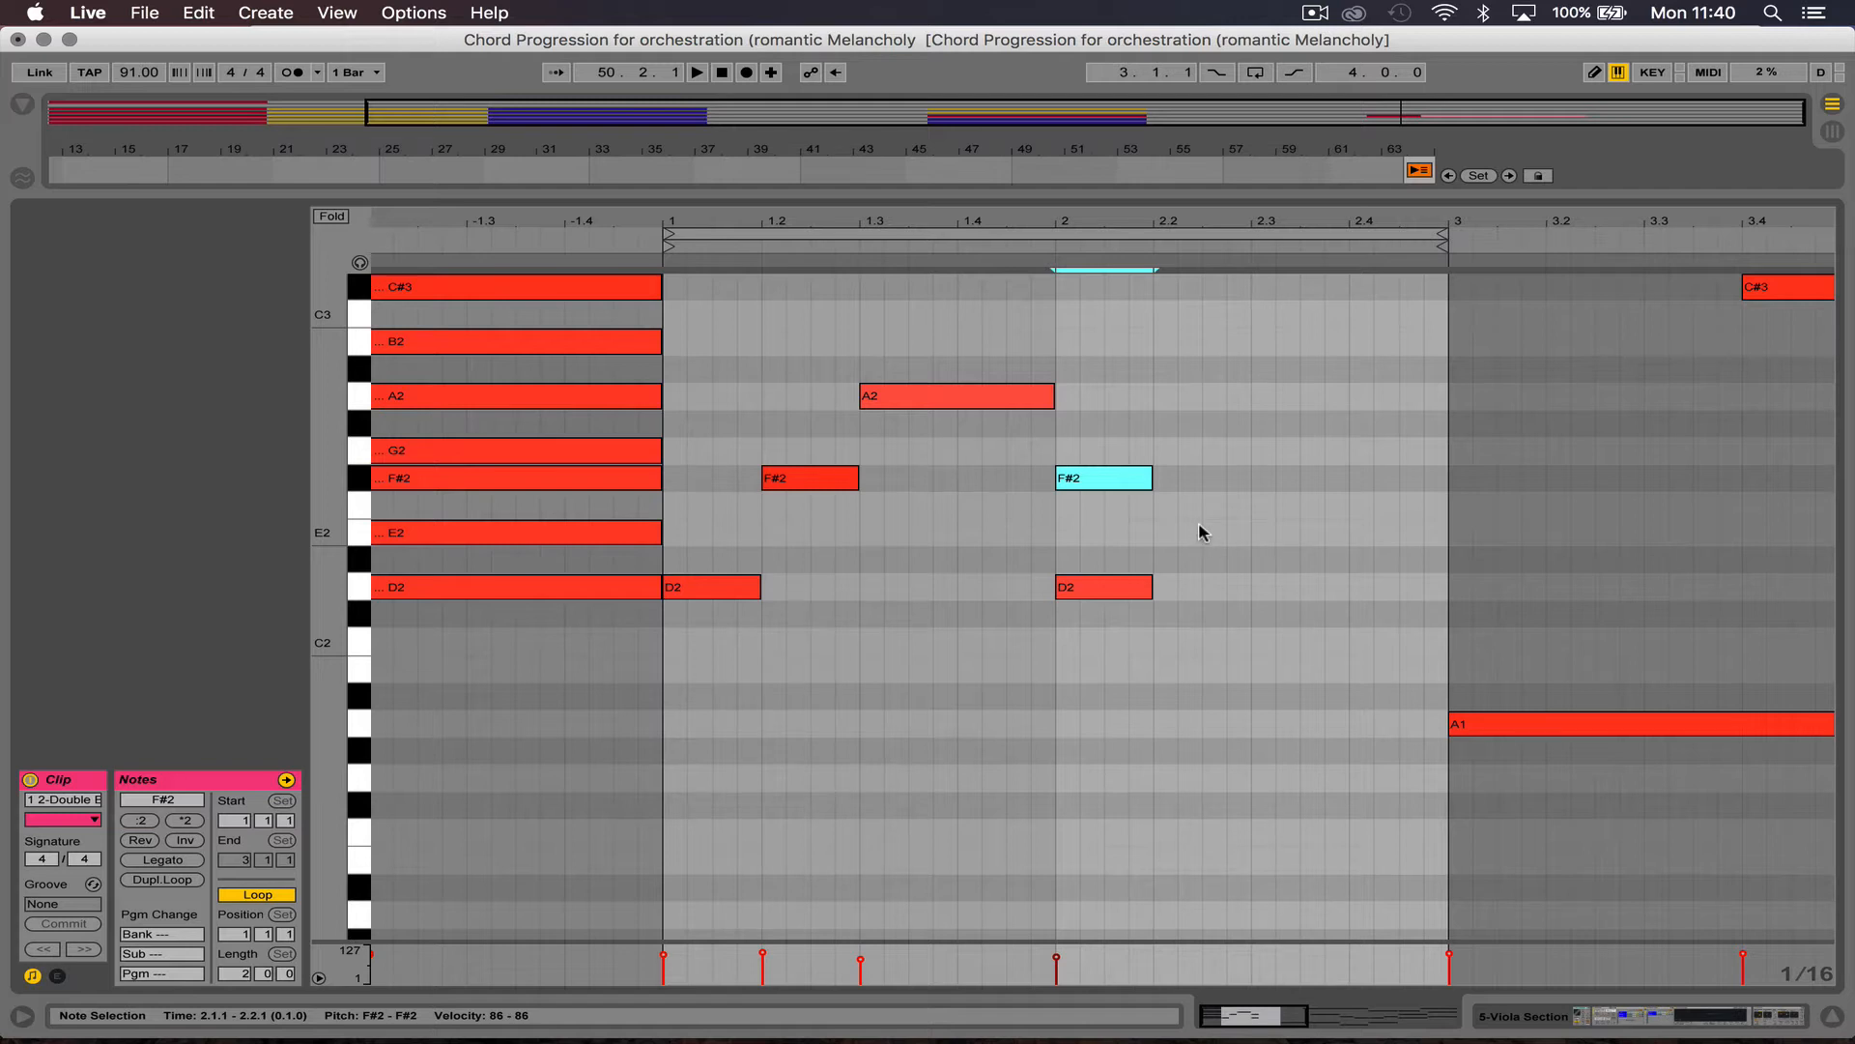
left_click_drag(1119, 483, 1259, 500)
double_click(1263, 506)
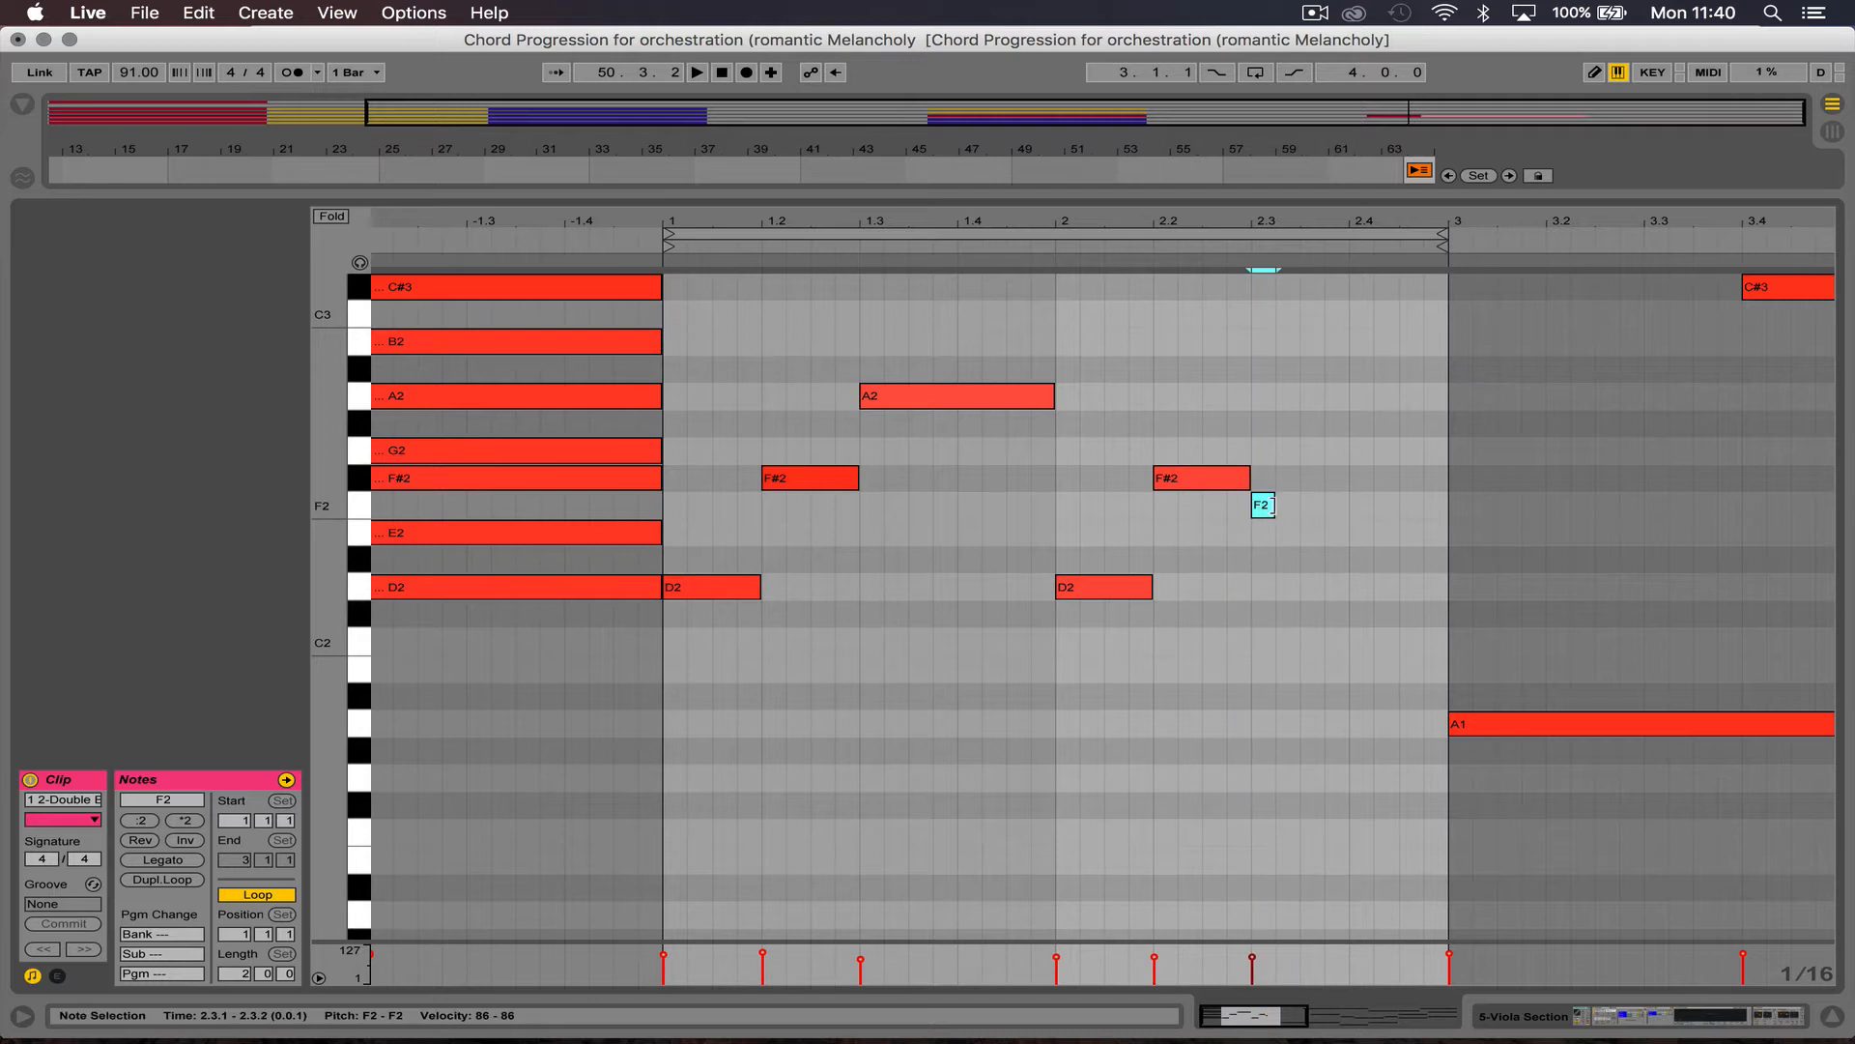
left_click_drag(1388, 515, 1450, 522)
key("Down")
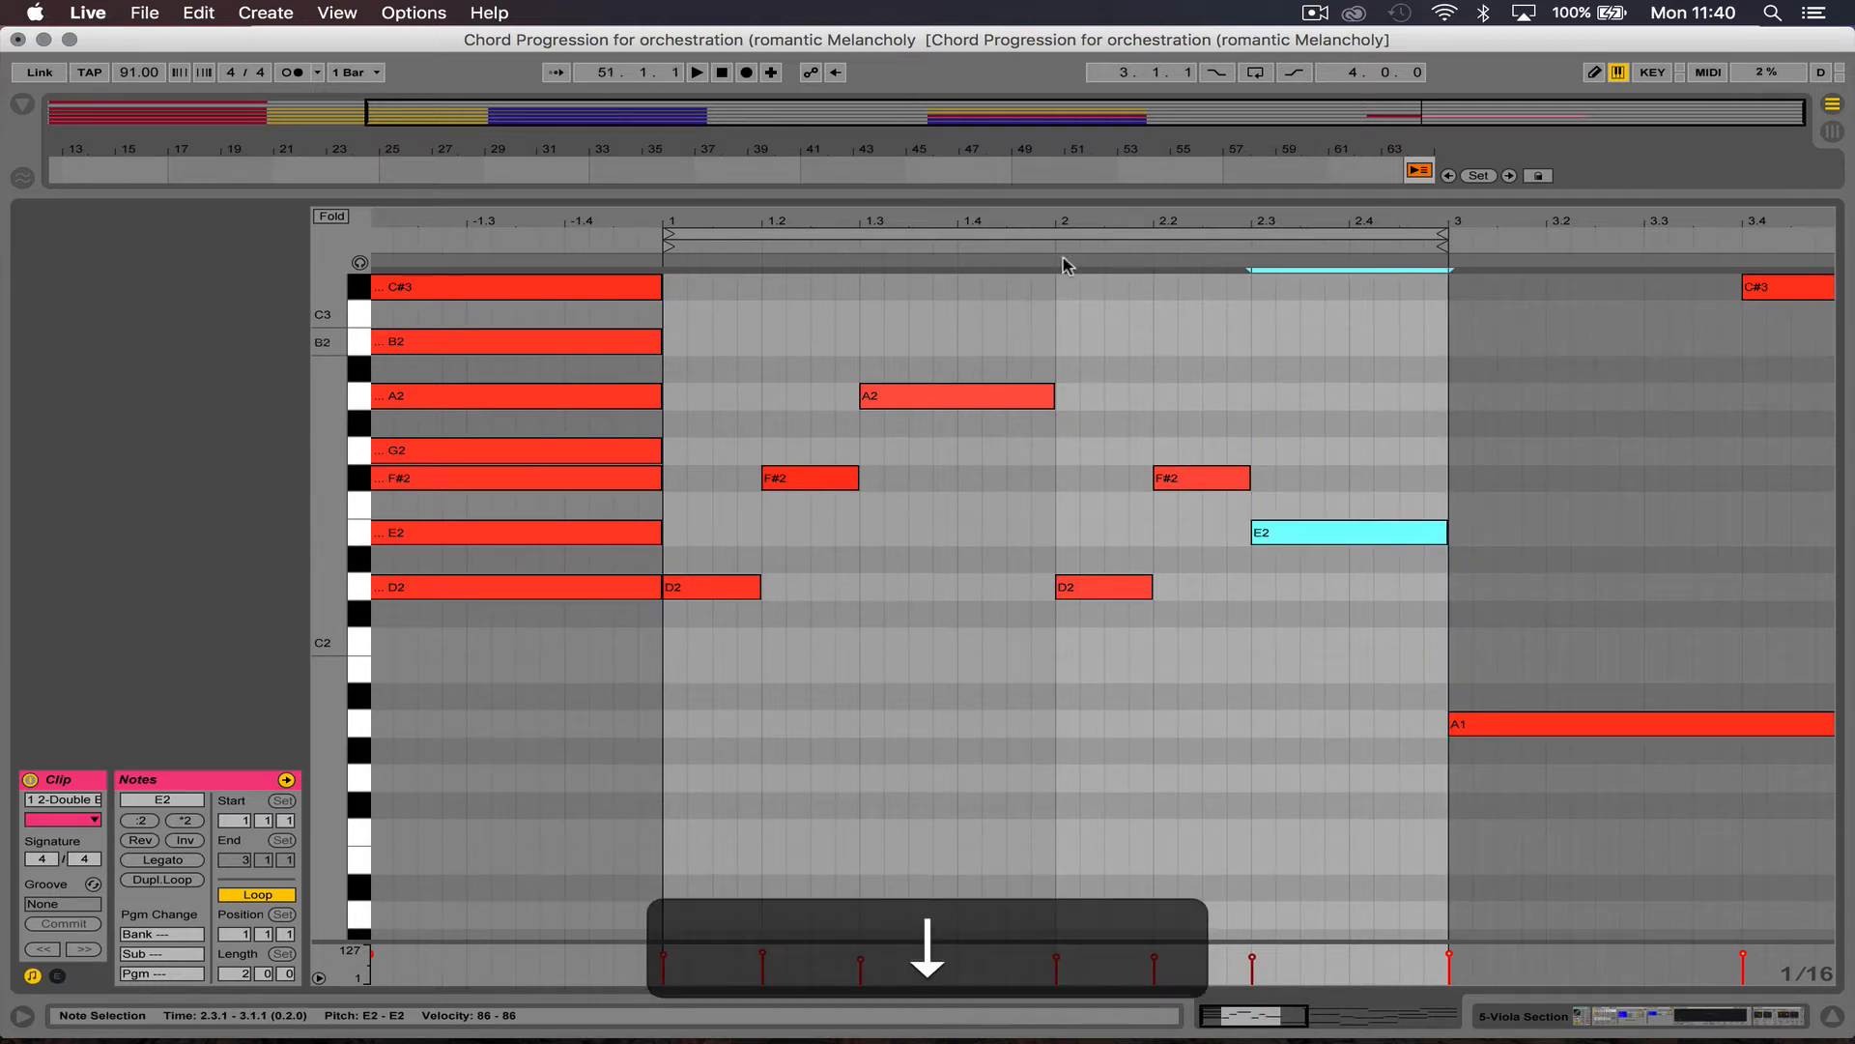
Step: Play the looped viola arpeggio from bar 49, then duplicate its eight-bar clip to bar 57
left_click_drag(1045, 197, 1040, 654)
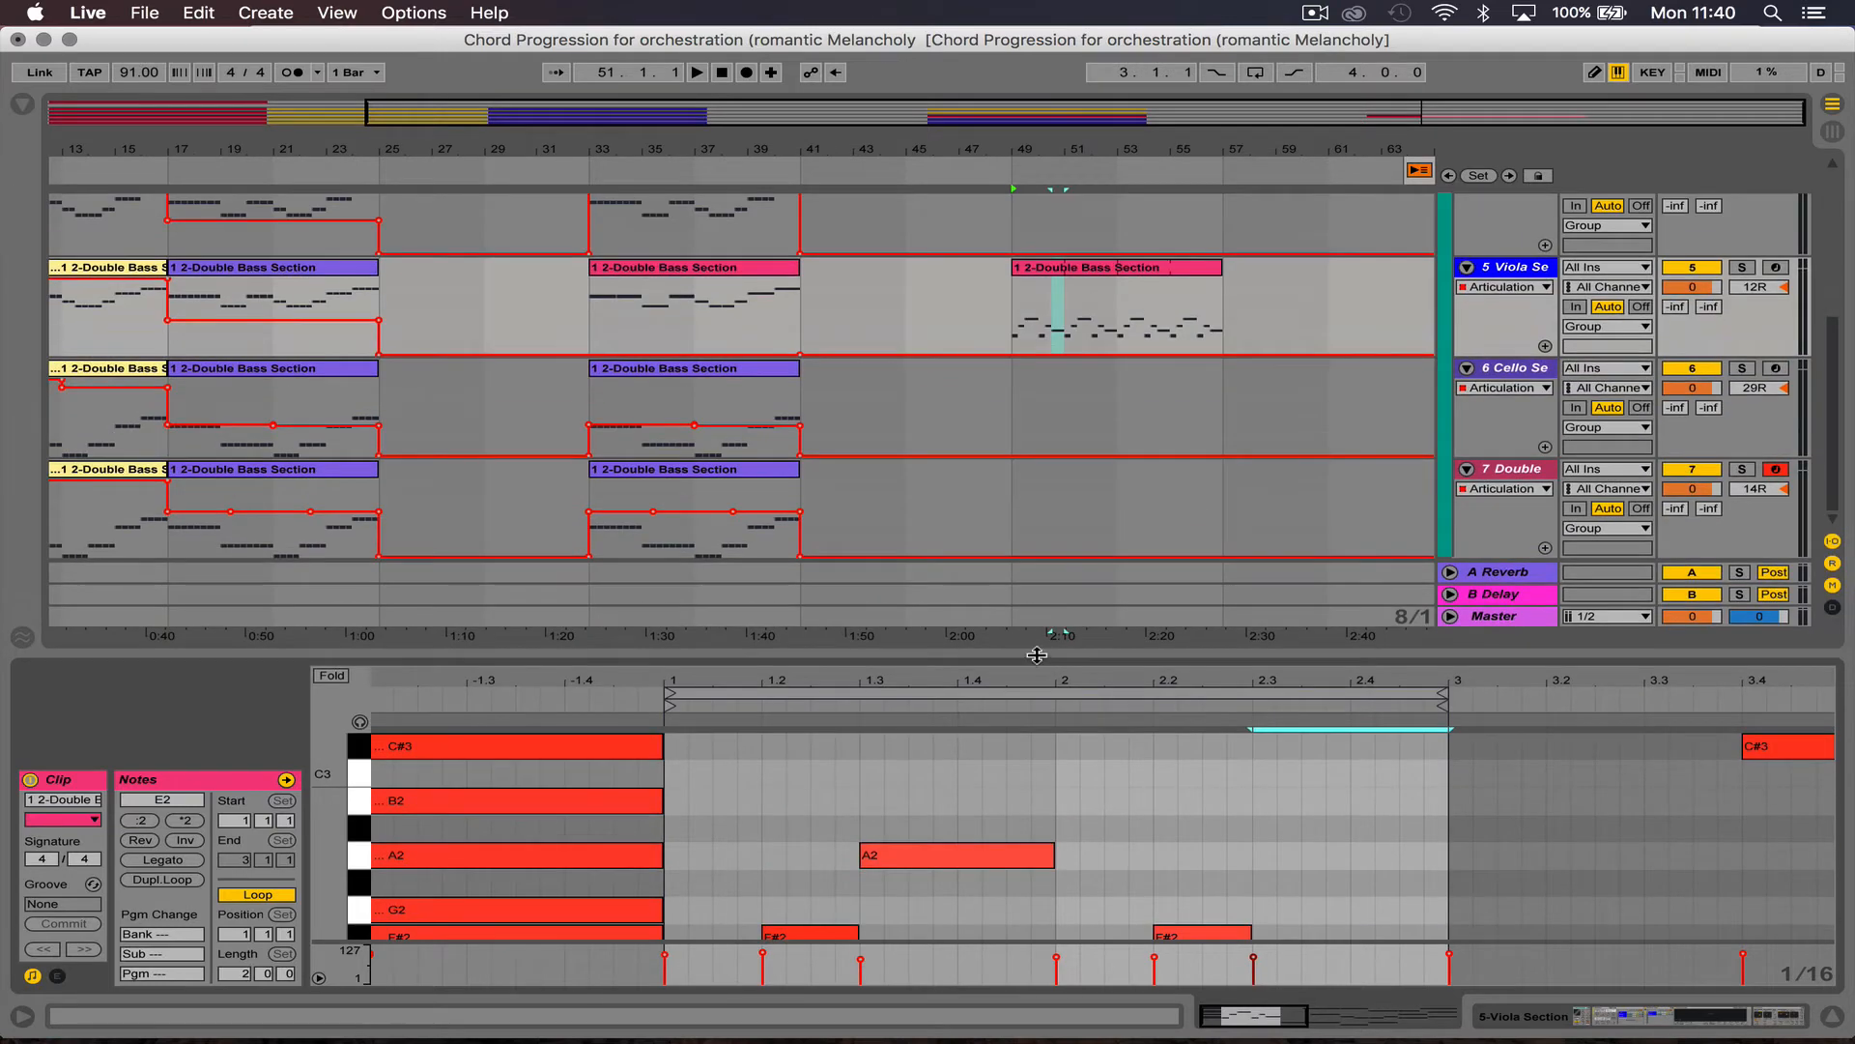
left_click(1079, 302)
key("space")
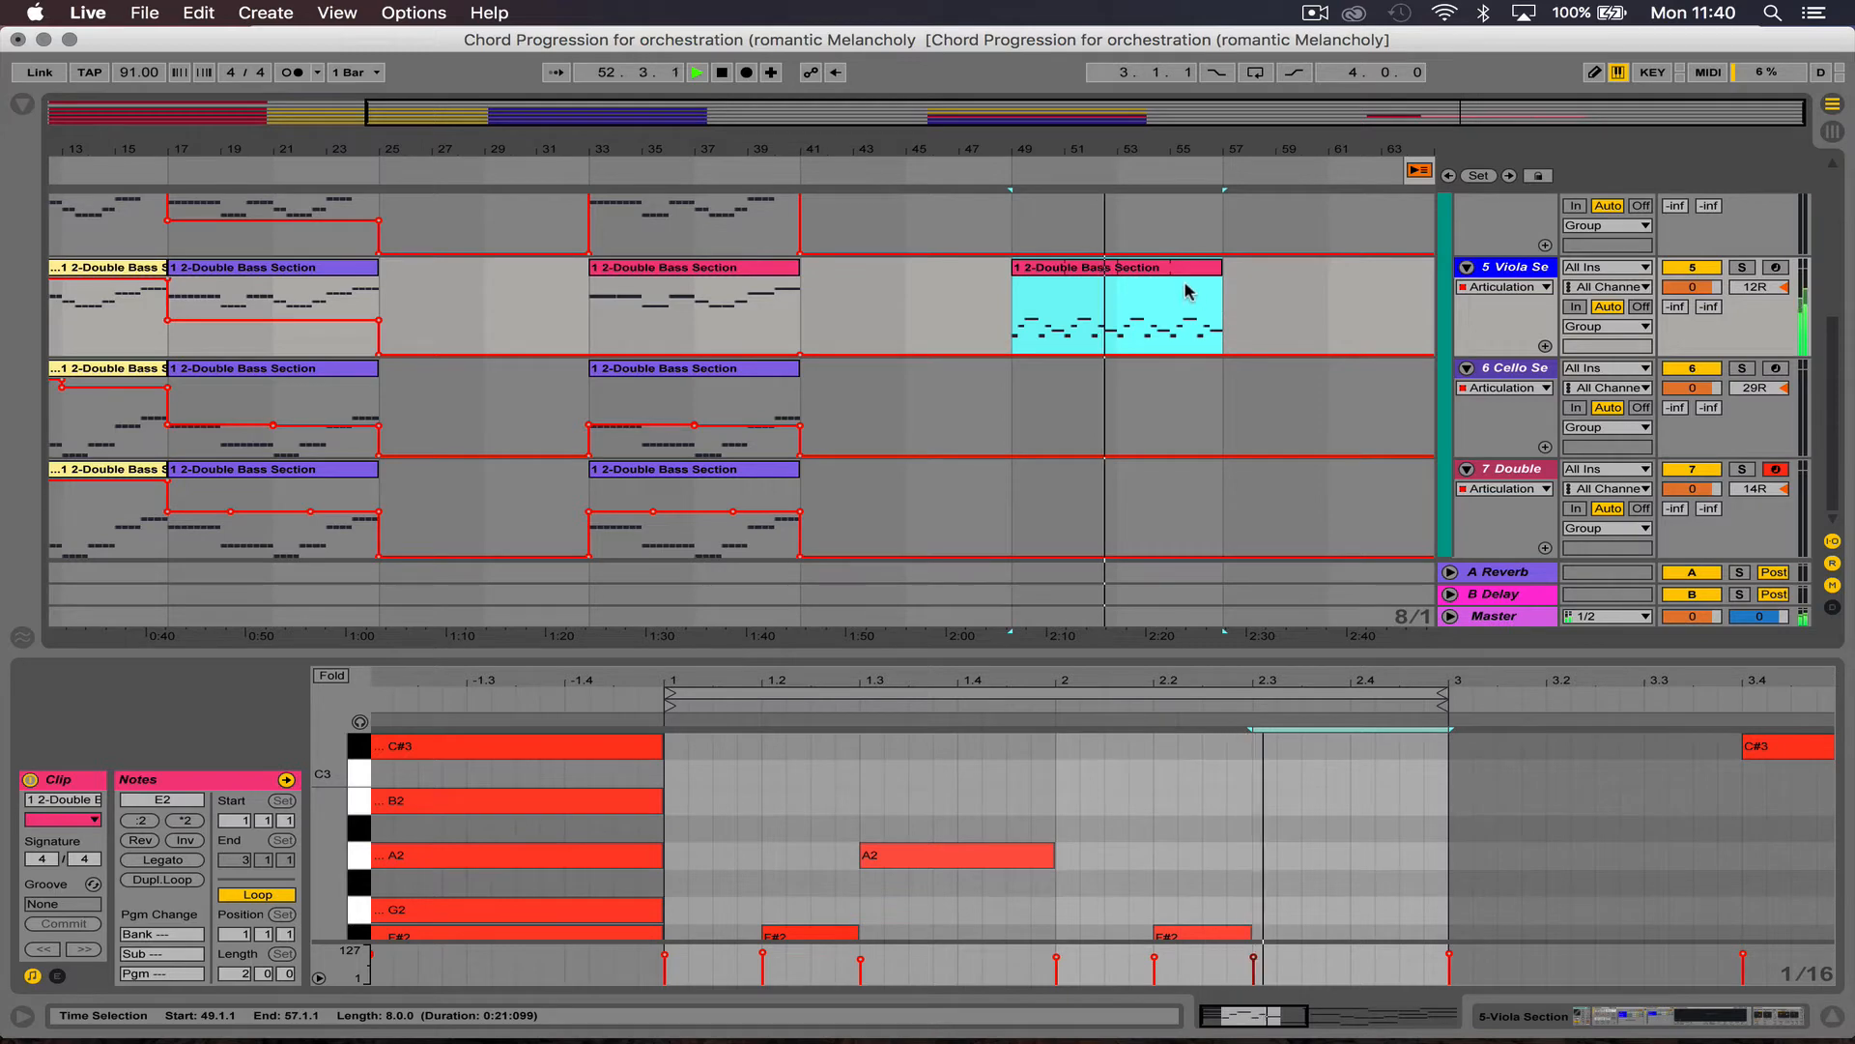
key("super+d")
key("super+space")
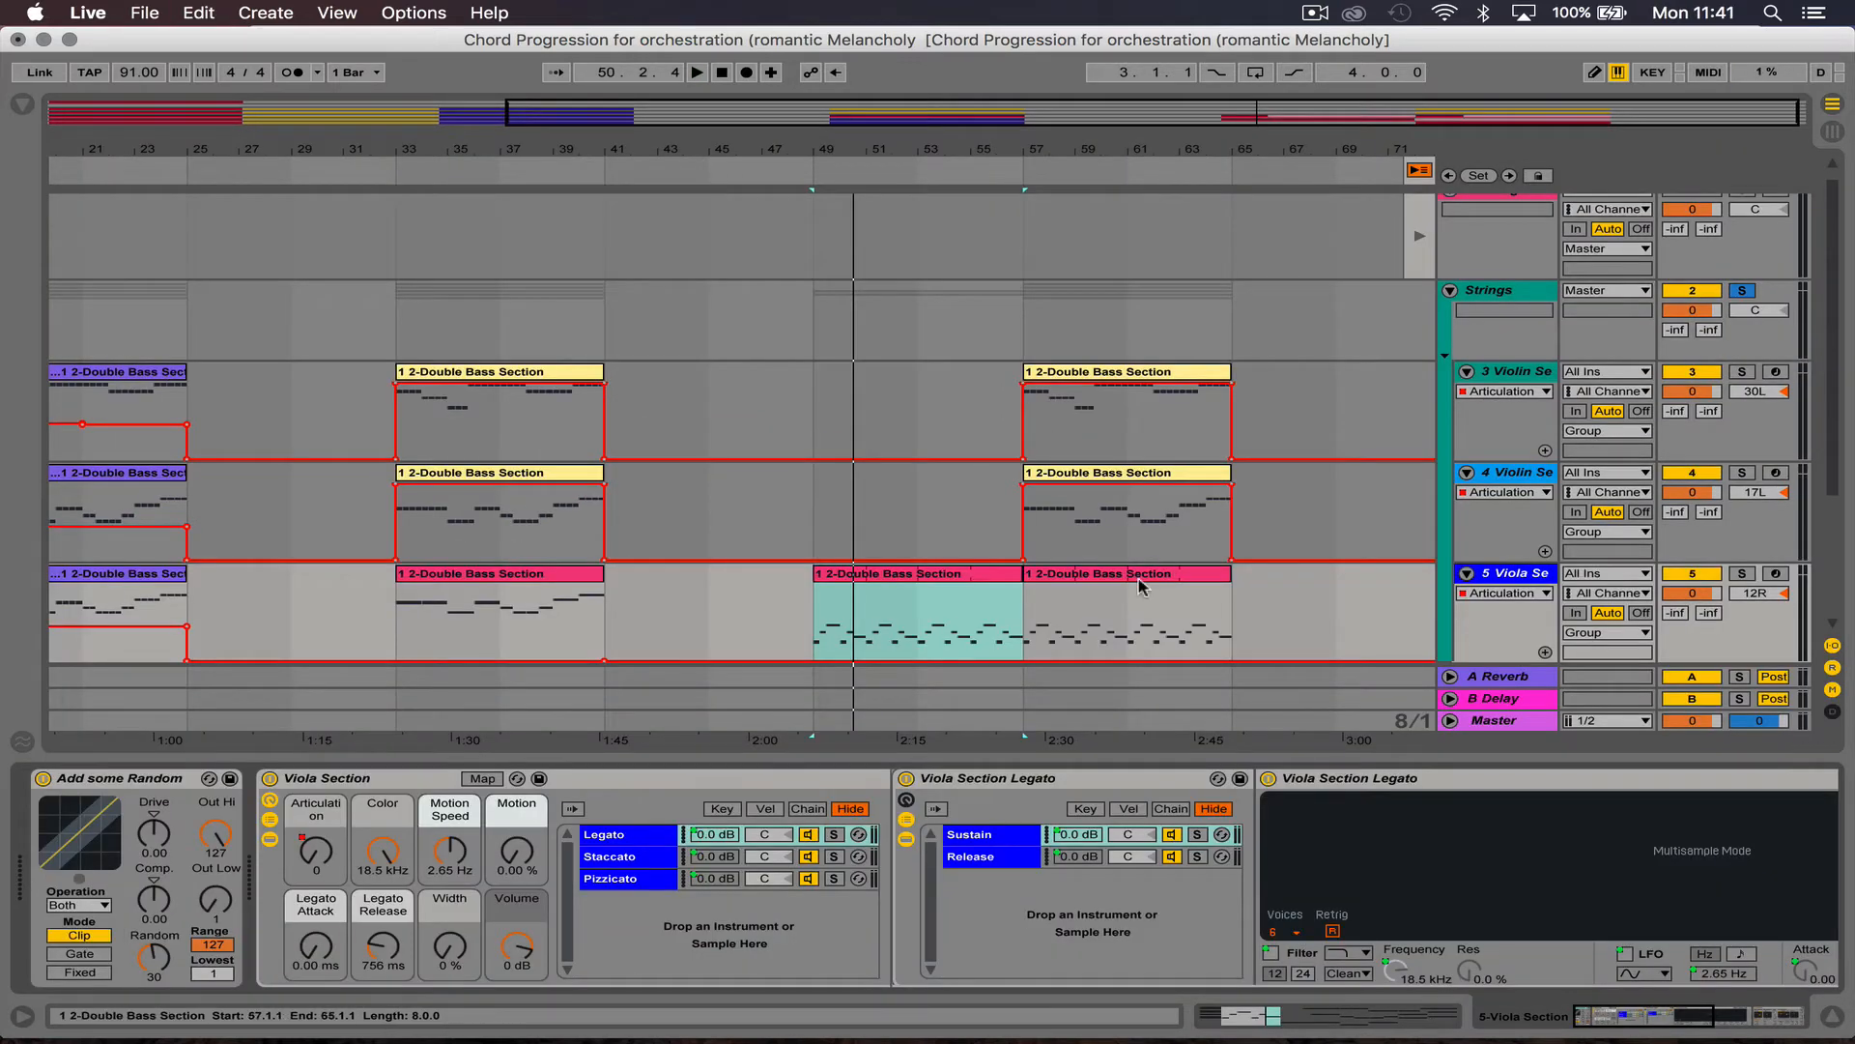
Step: Play the combined string arrangement from bar 49 through to bar 65 and review the viola, cello and double bass parts
key("space")
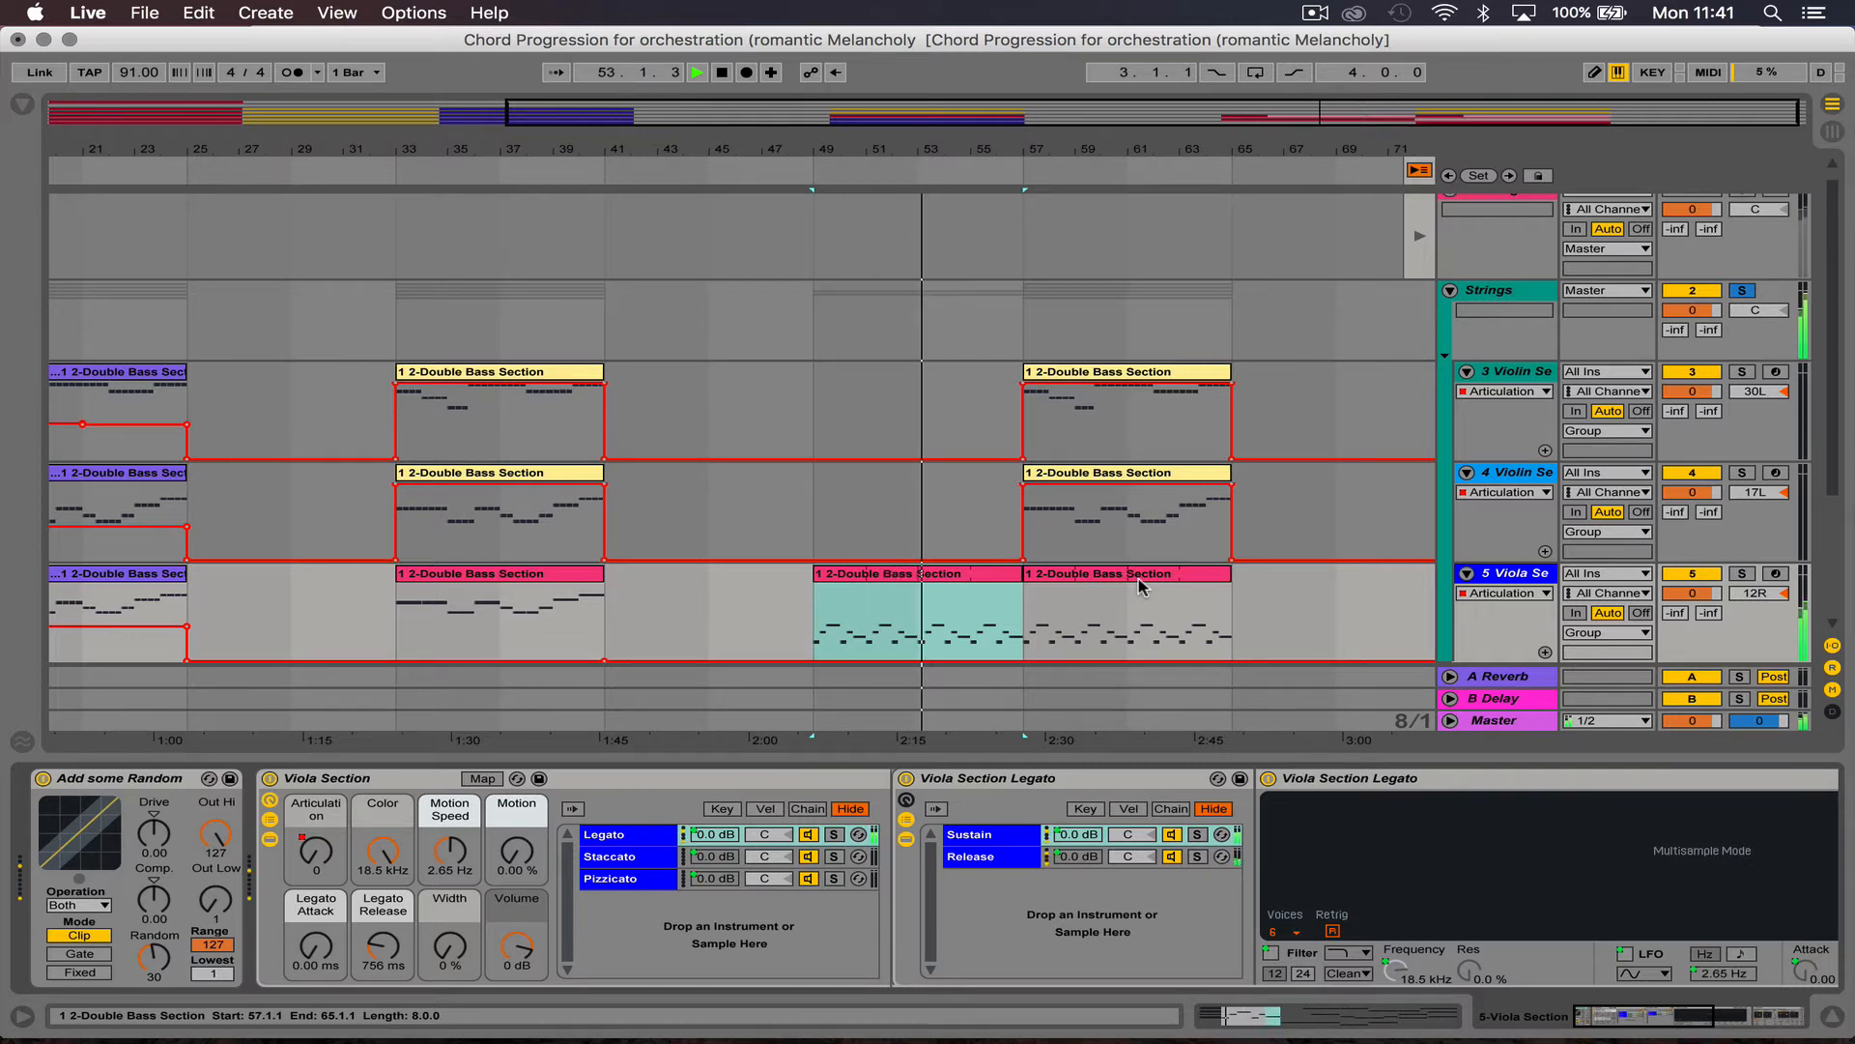
scroll(1140, 585, "down", 3)
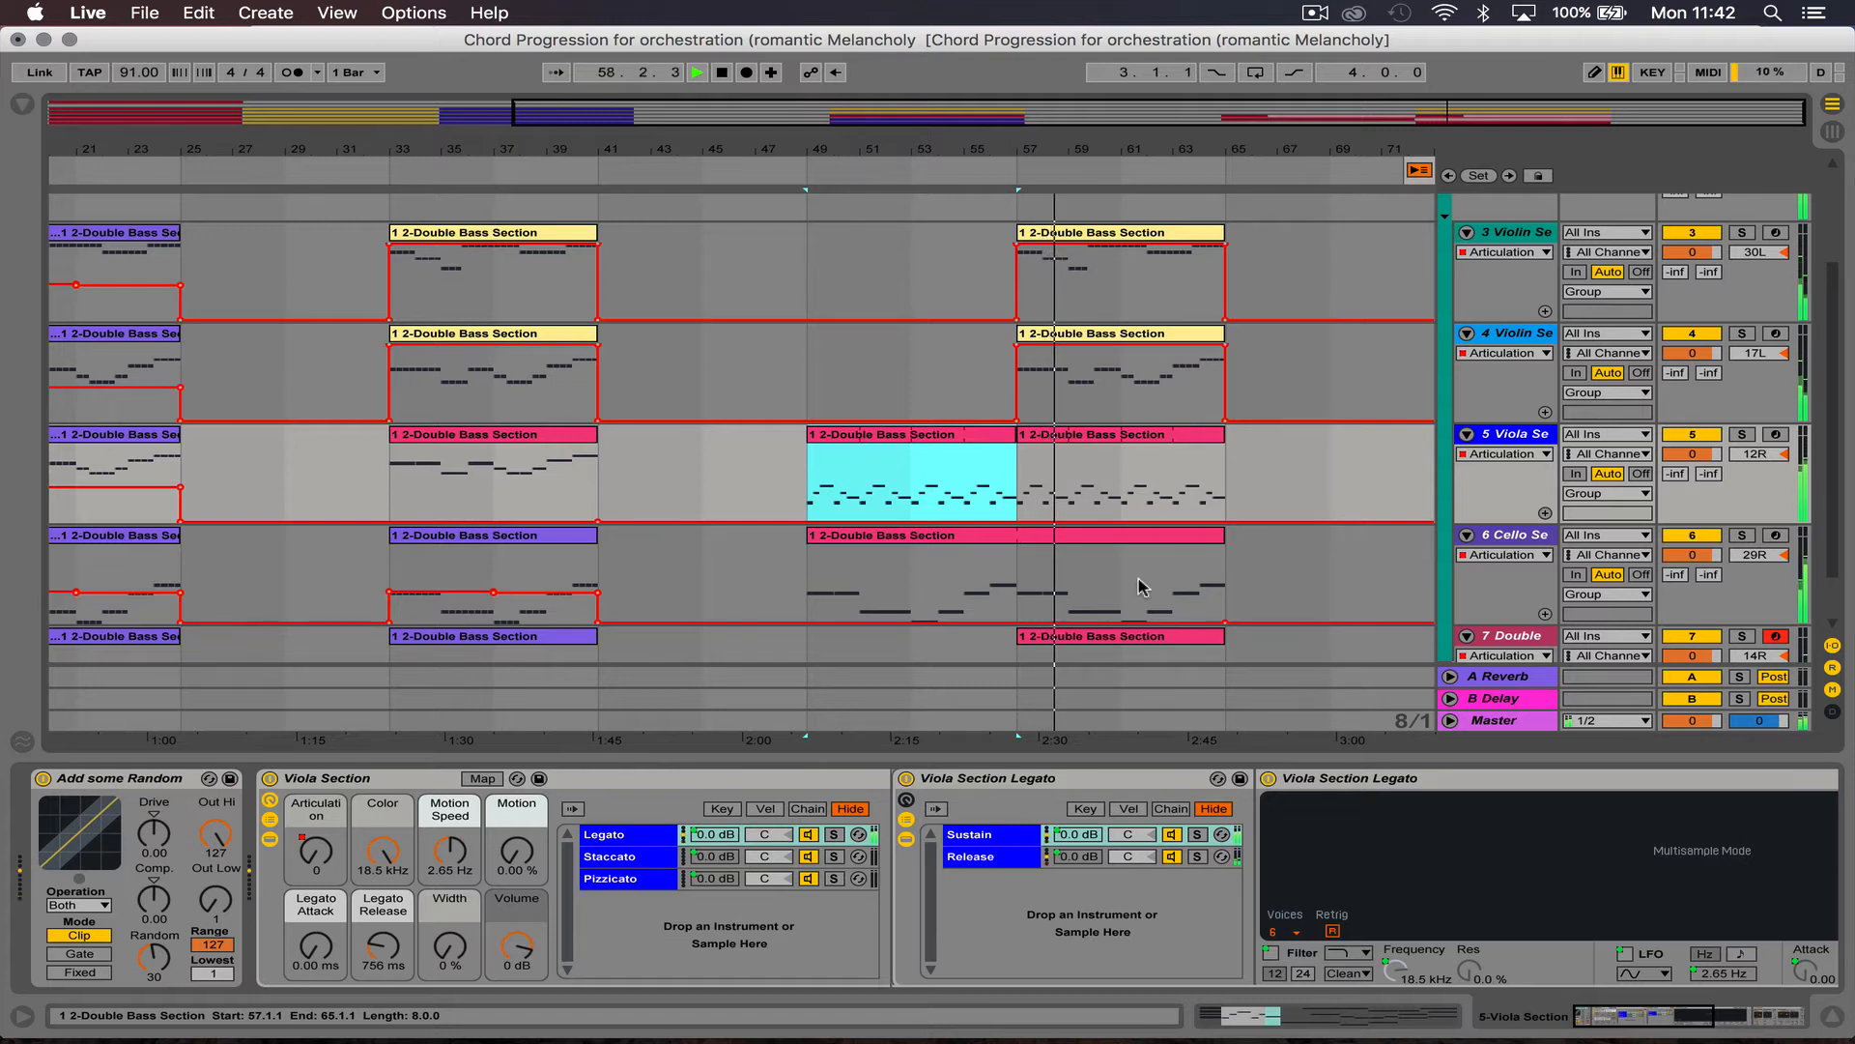
scroll(1140, 584, "down", 2)
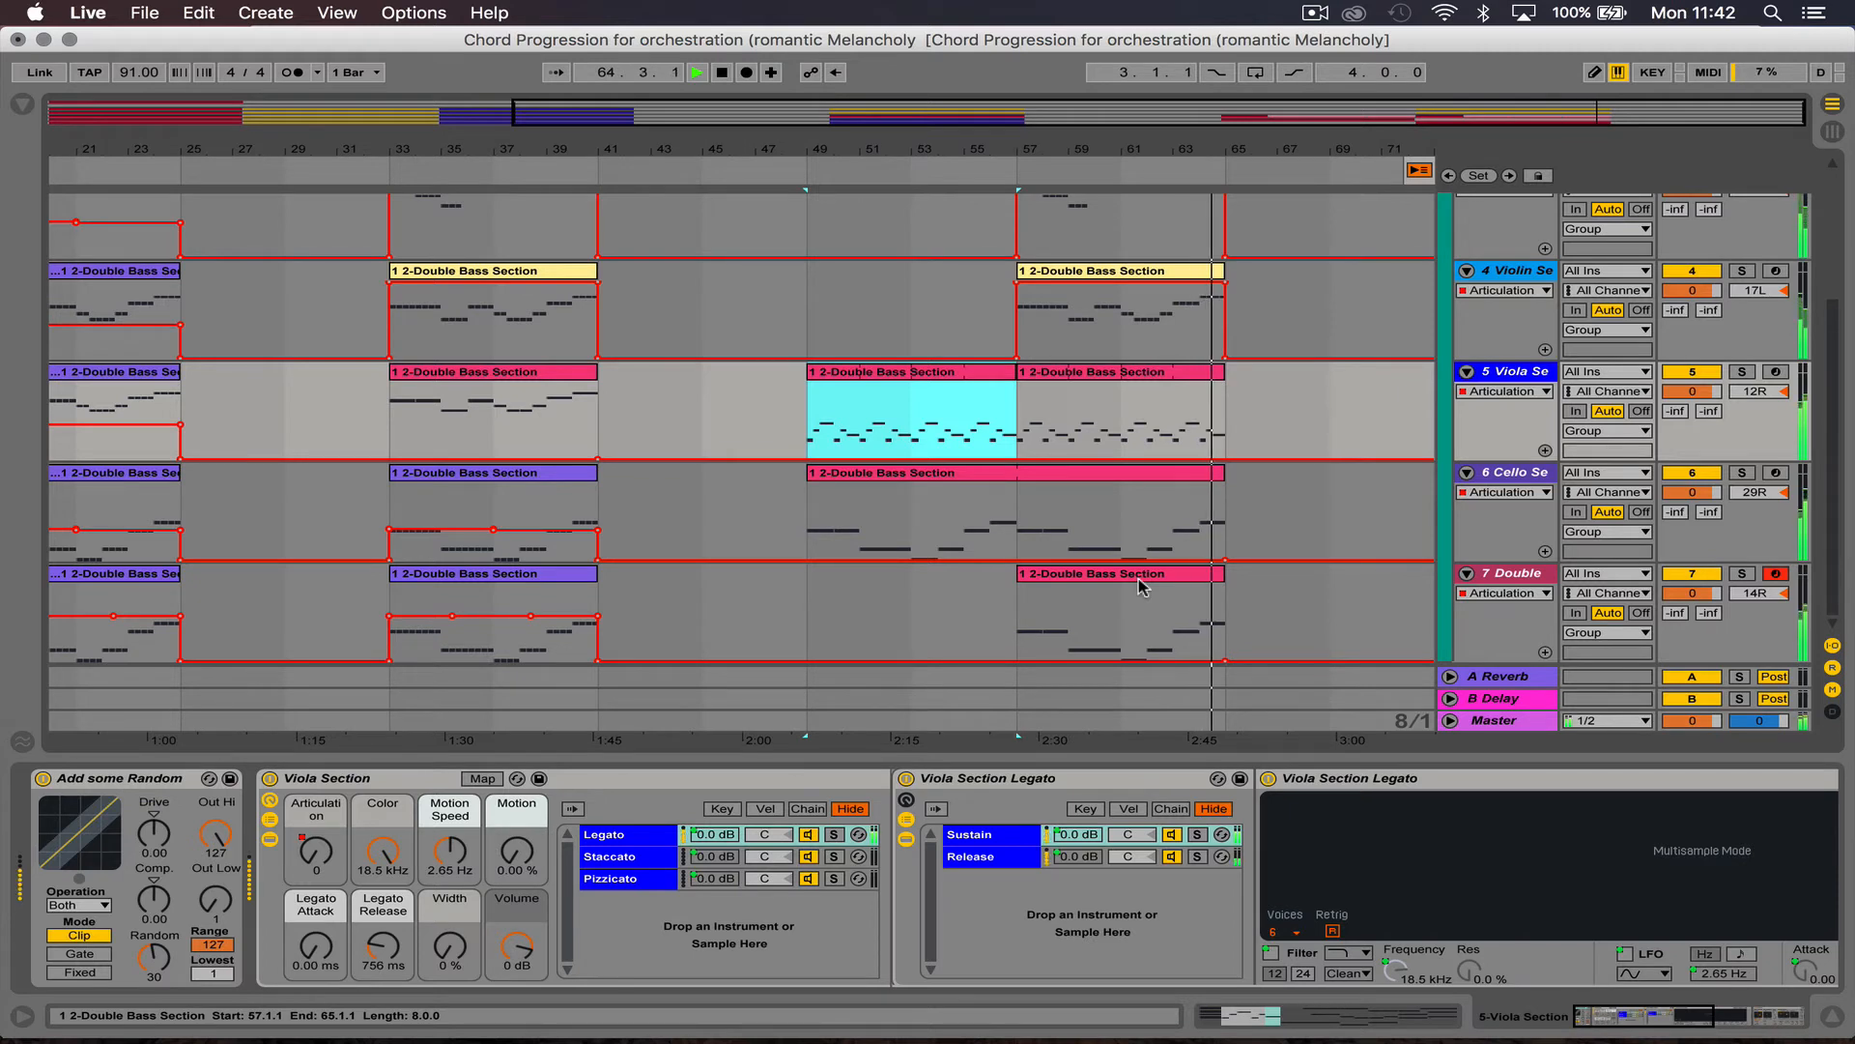
key("space")
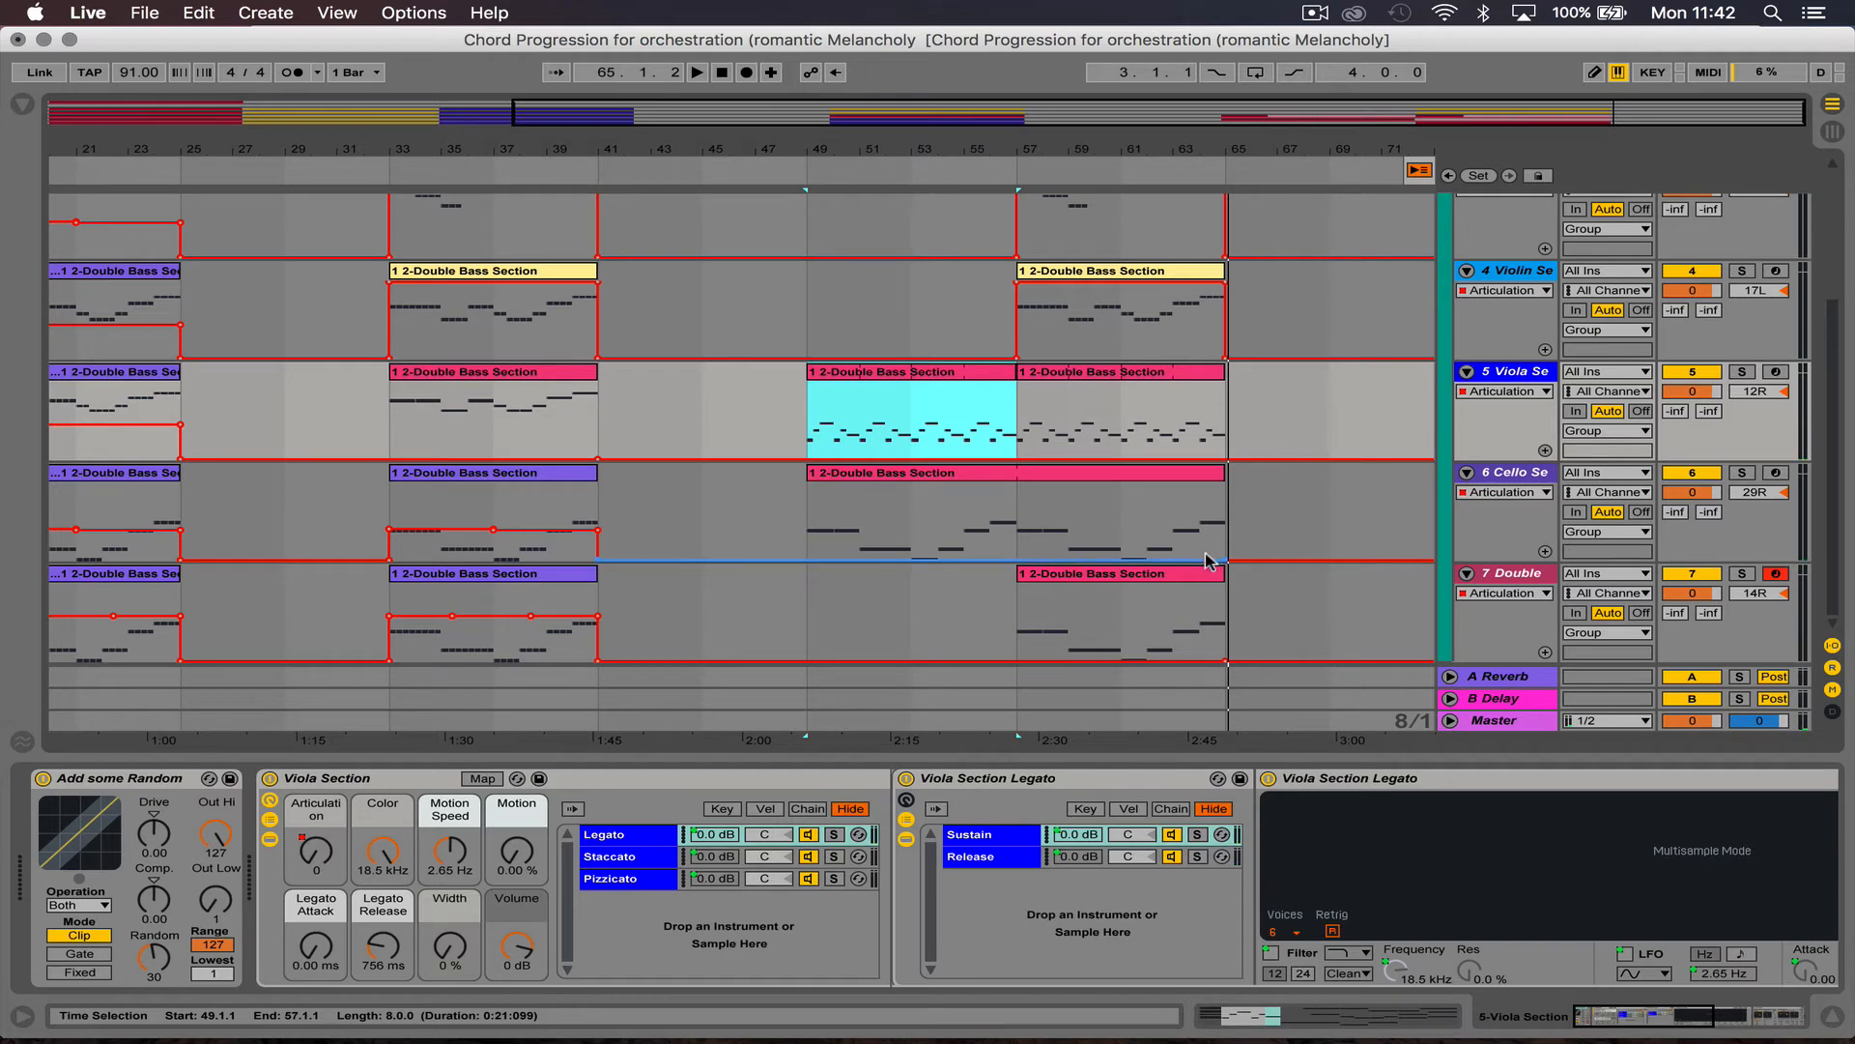
Step: Select the first eight-bar clip on the double bass track, starting at bar 1
left_click_drag(257, 155, 580, 101)
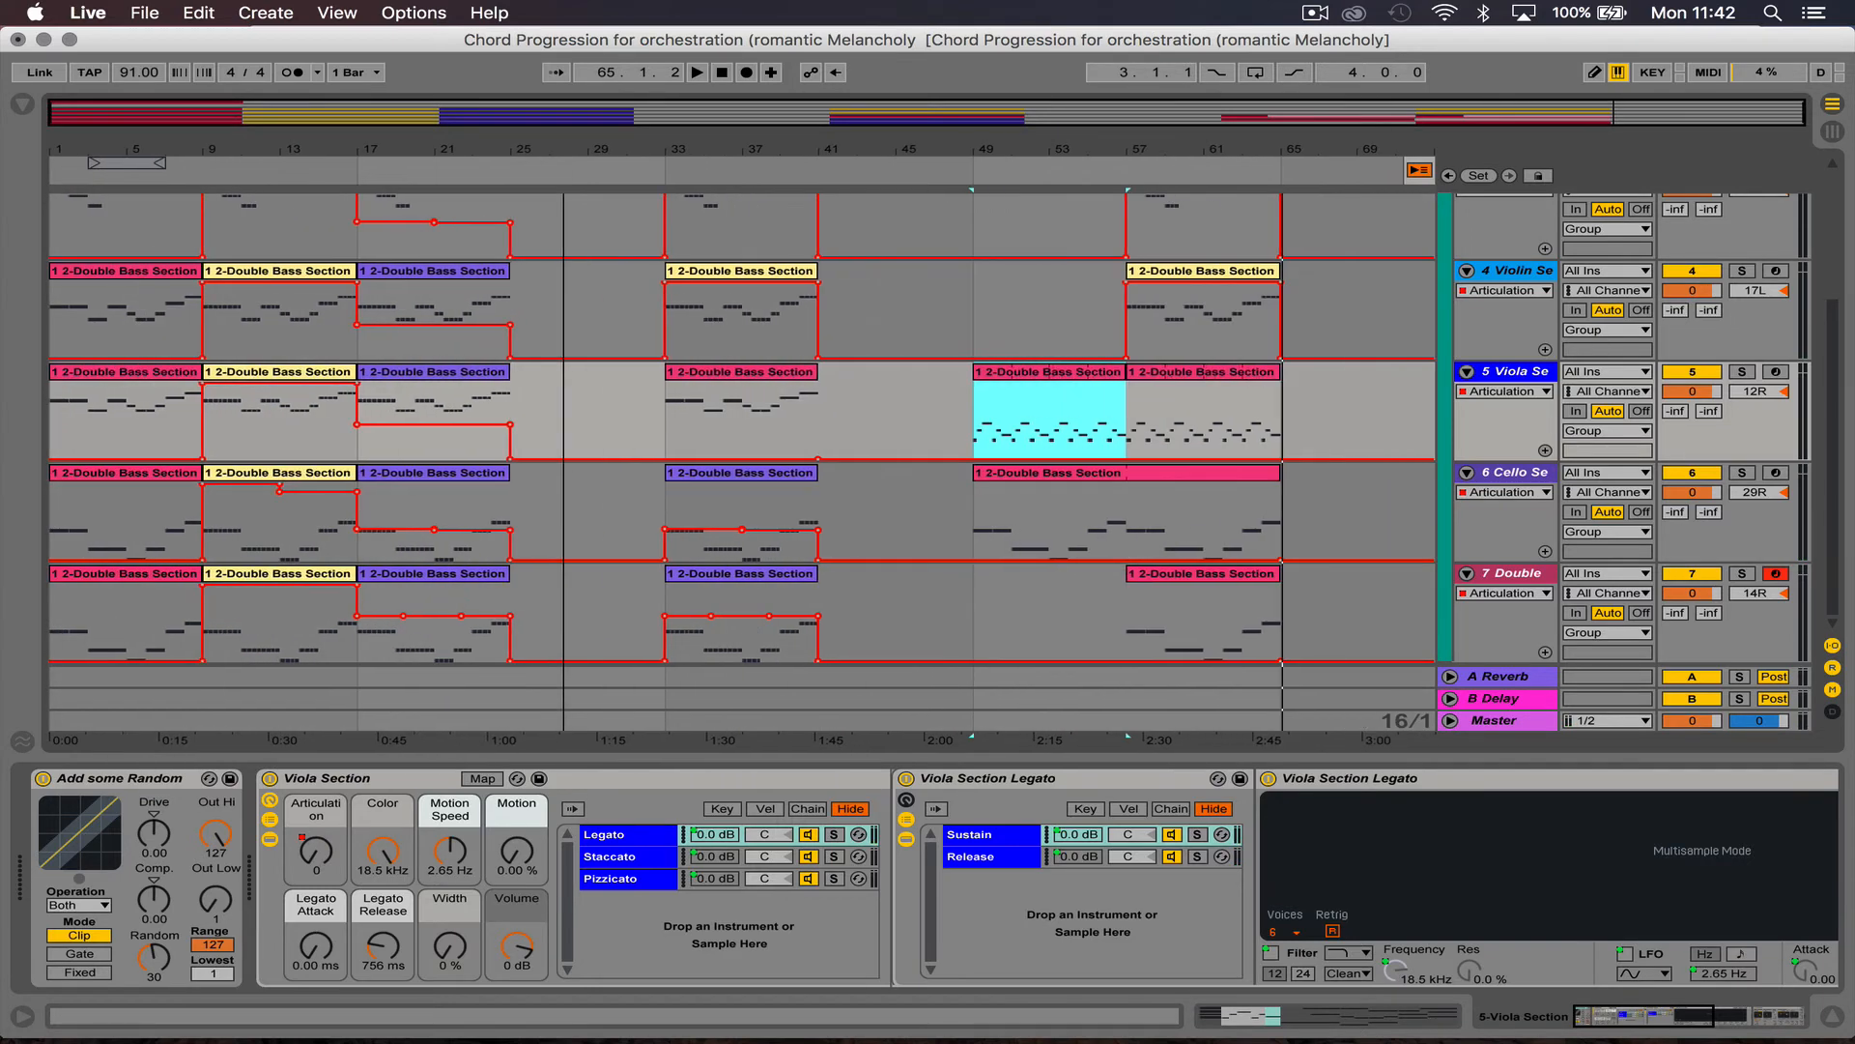
left_click(143, 576)
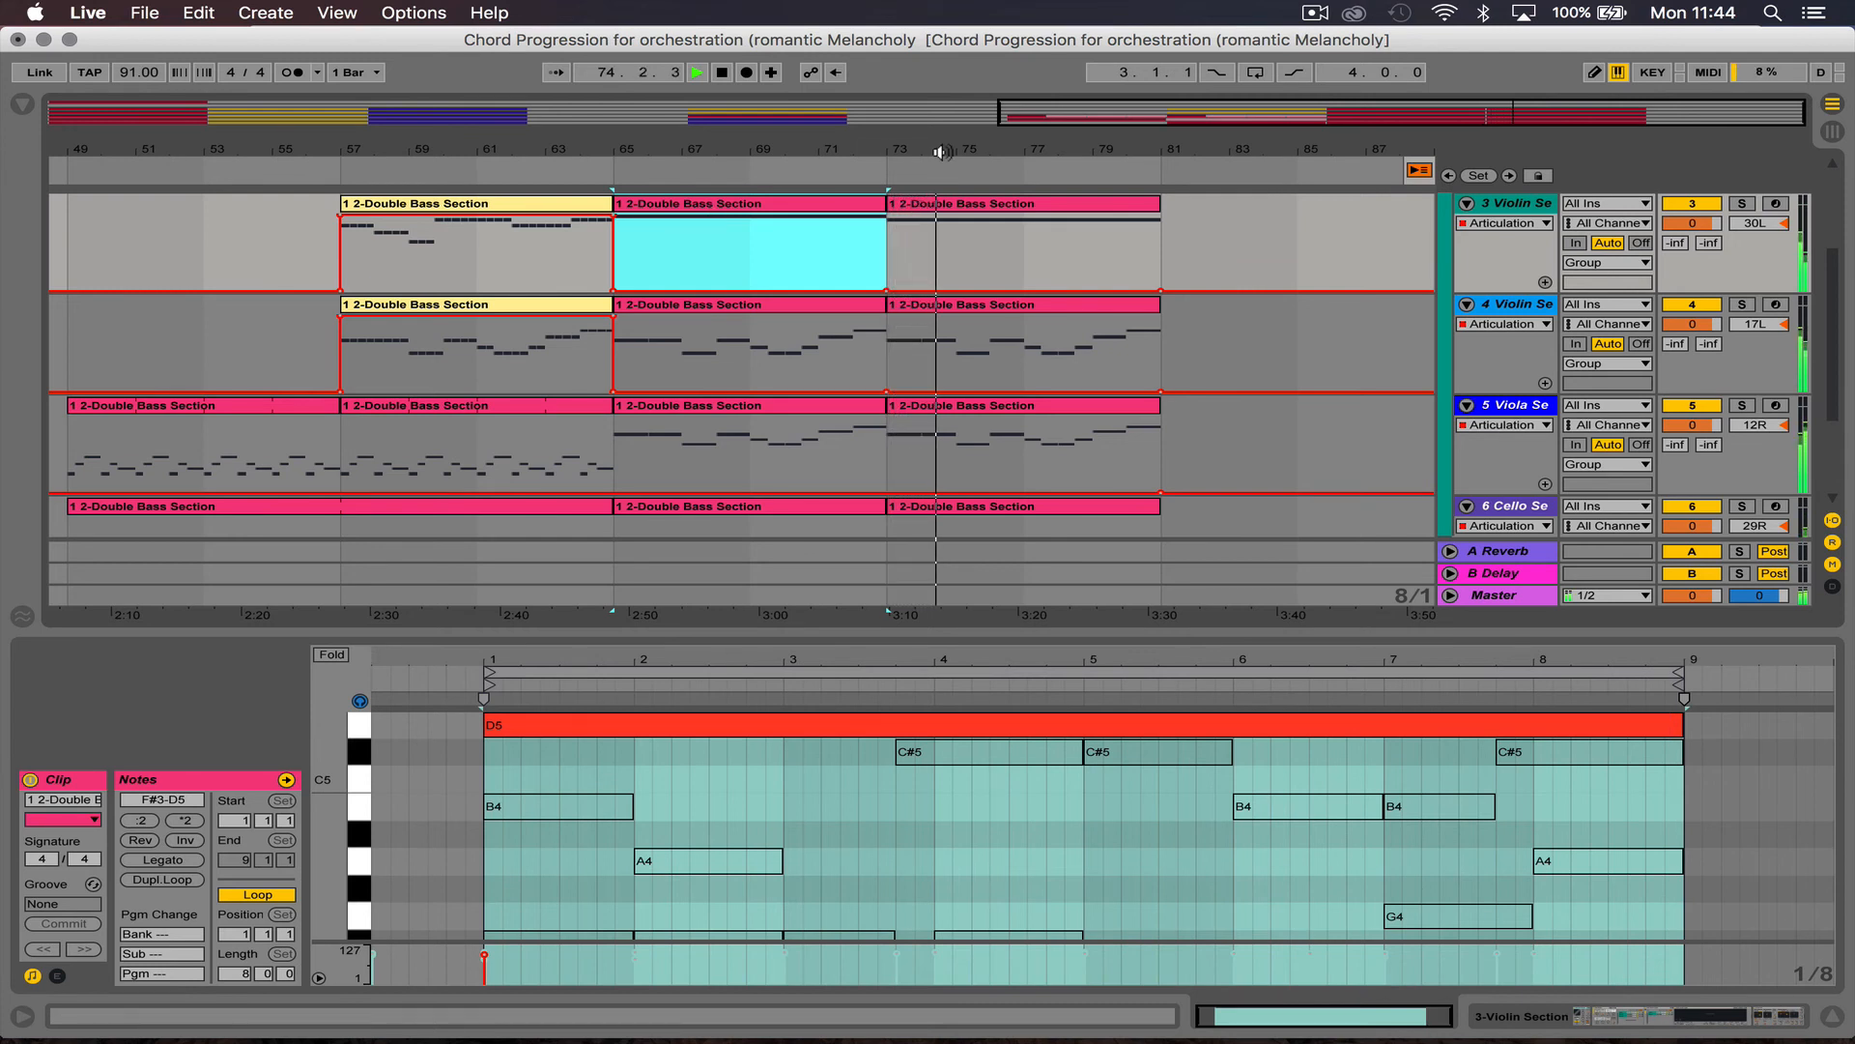
Step: Open the clip at bar 73 on the first violin track and shorten its sustained C#5 to end at clip bar 7
left_click(1073, 200)
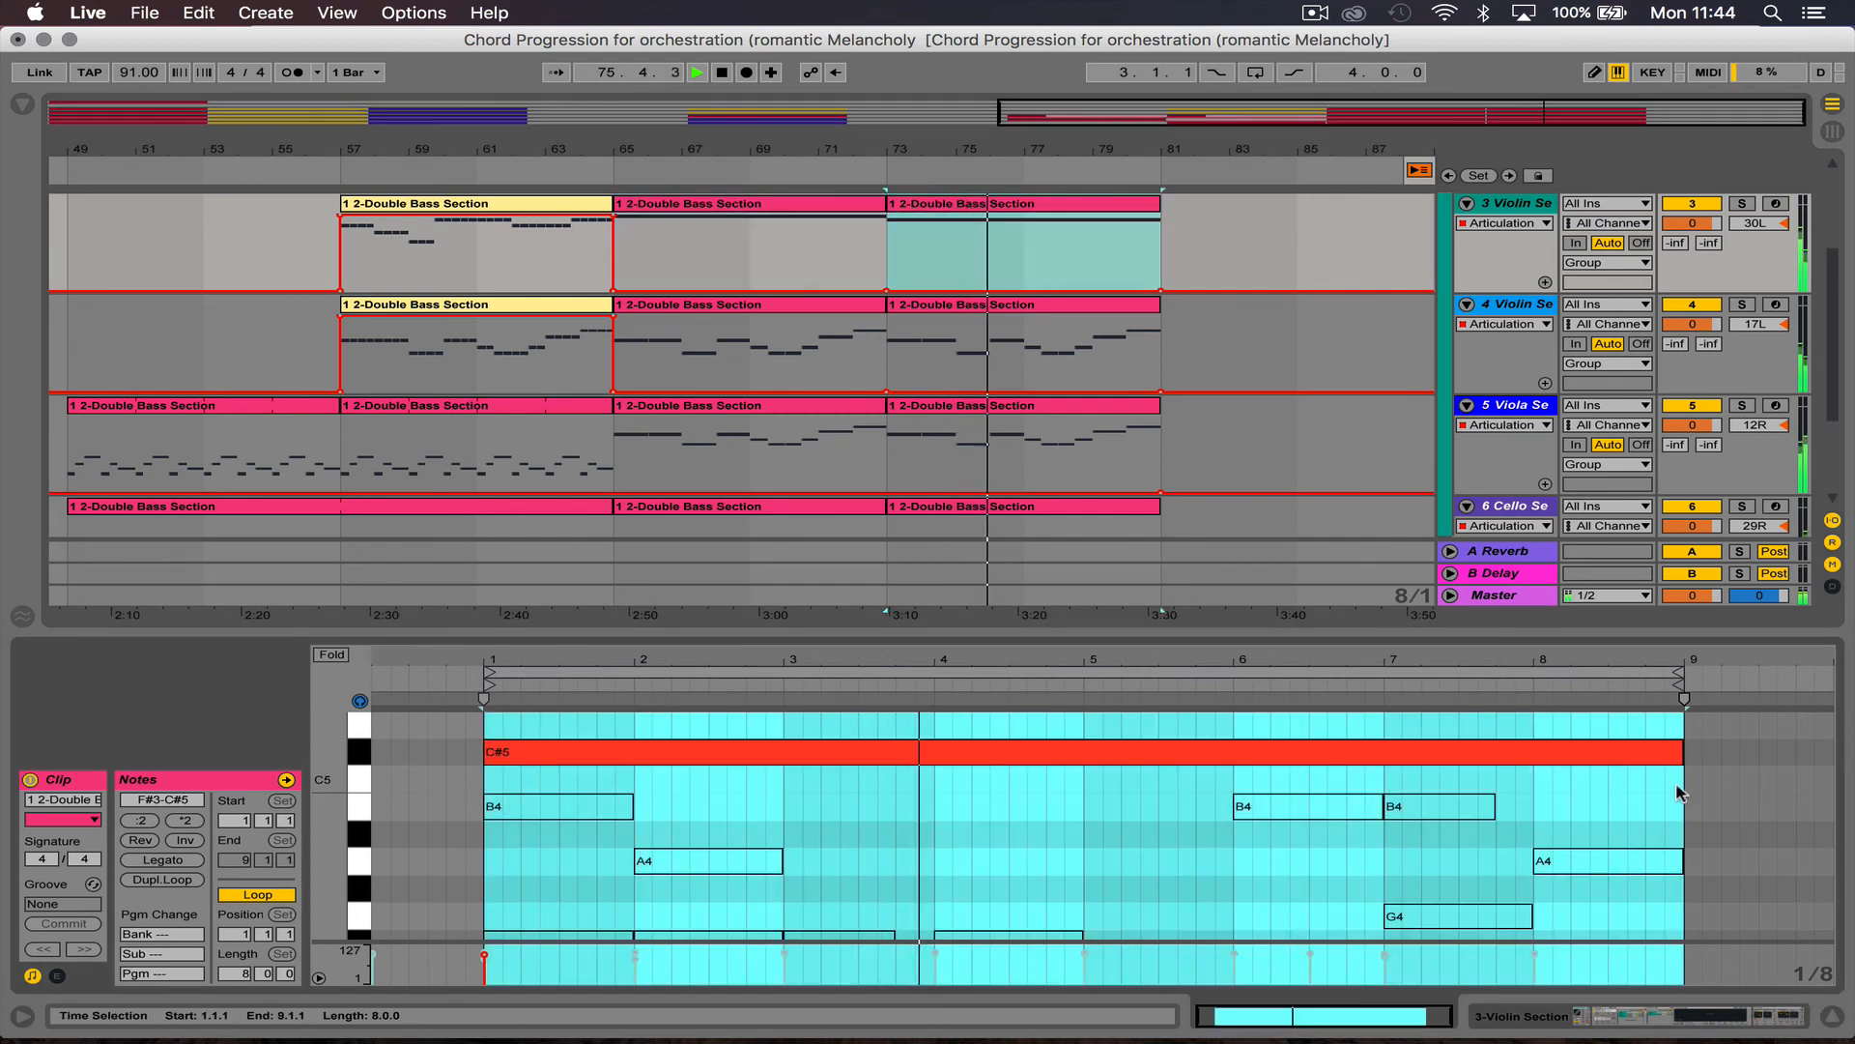
left_click_drag(1602, 632, 1619, 235)
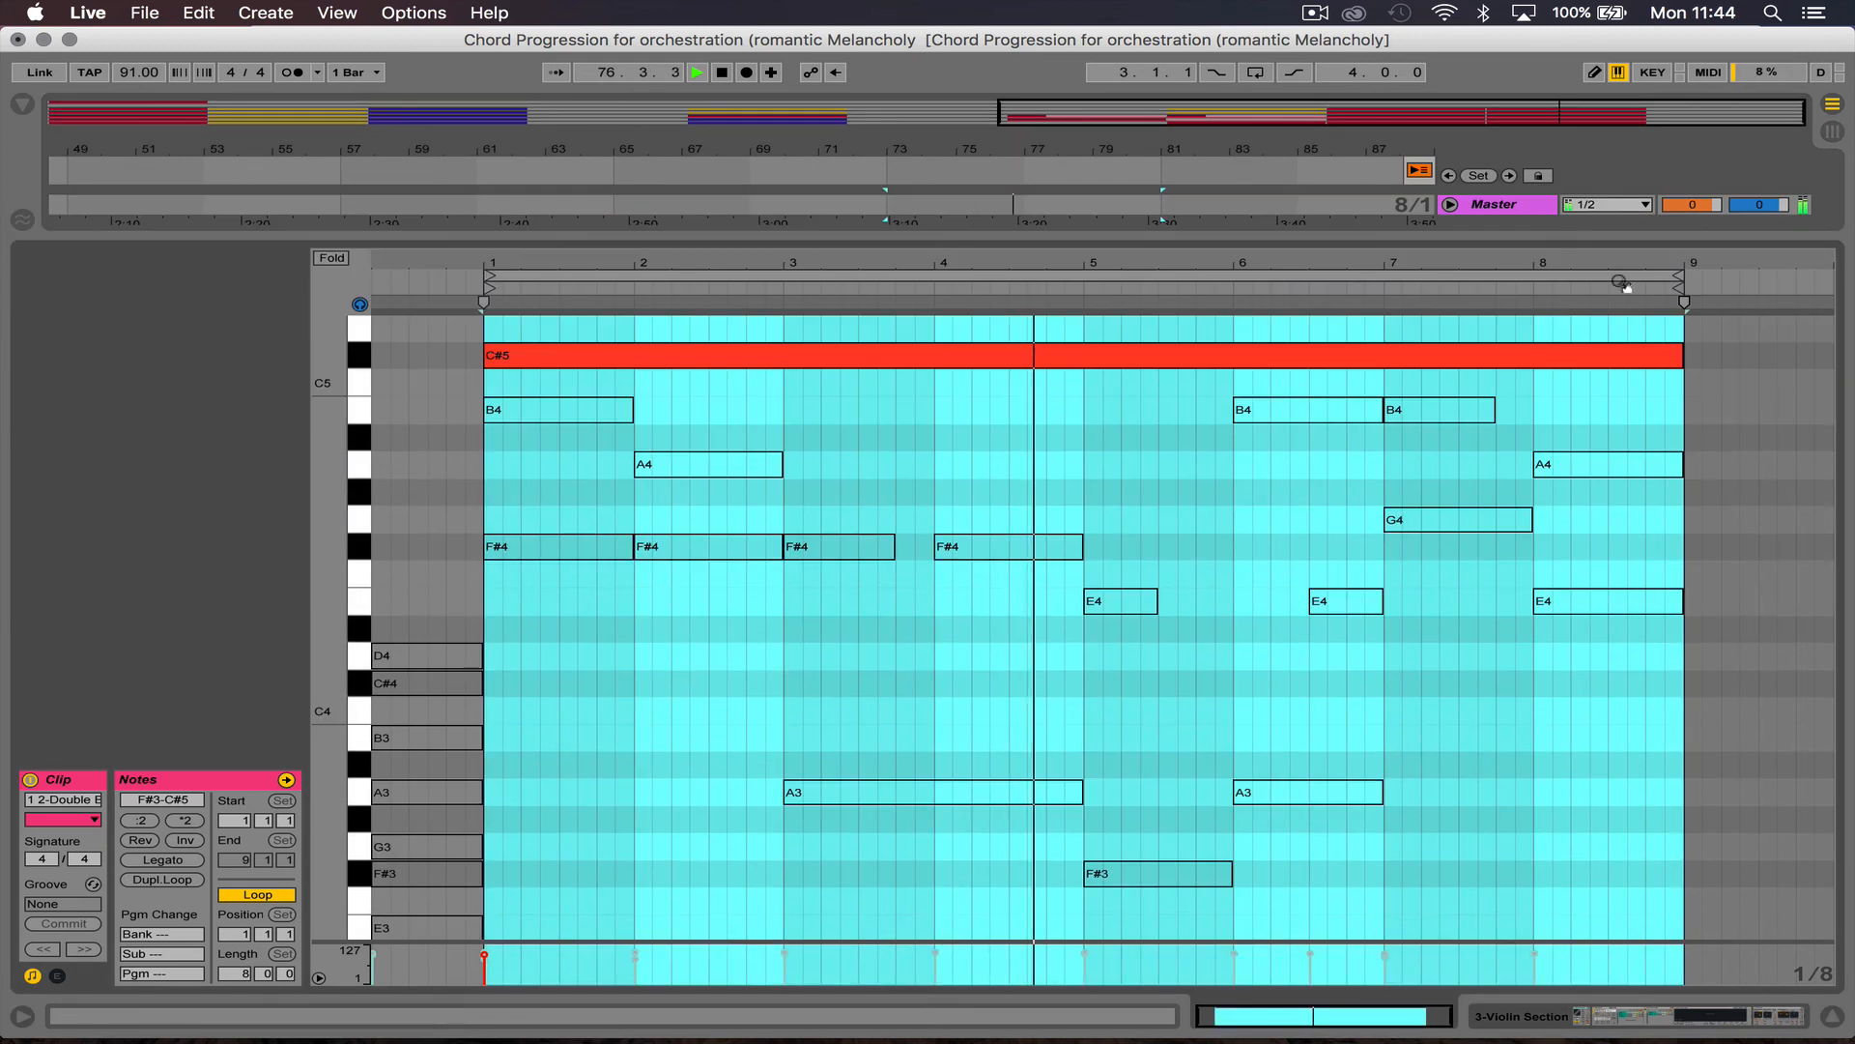
left_click_drag(1678, 354, 1383, 355)
Step: Reactivate the B4 note at clip bar 7 and extend it to the clip's end at bar 9
left_click(1447, 420)
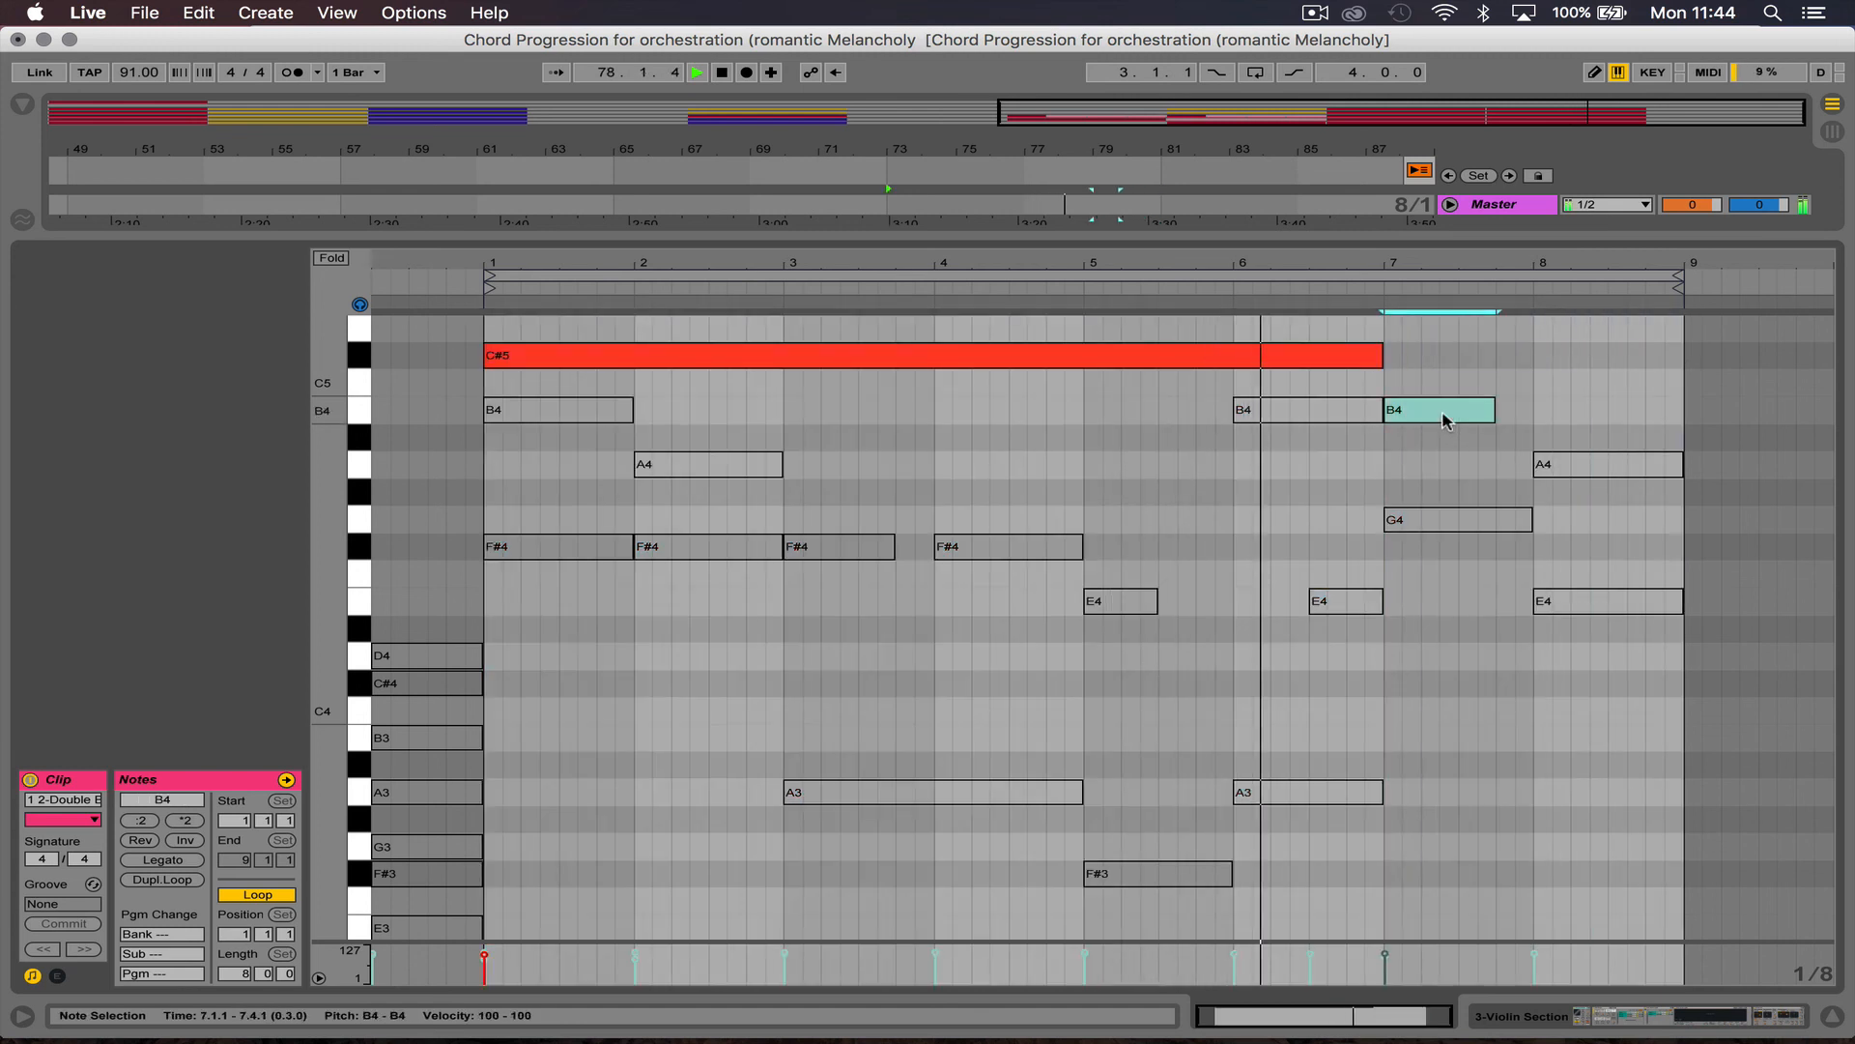
key("0")
left_click_drag(1490, 414, 1686, 416)
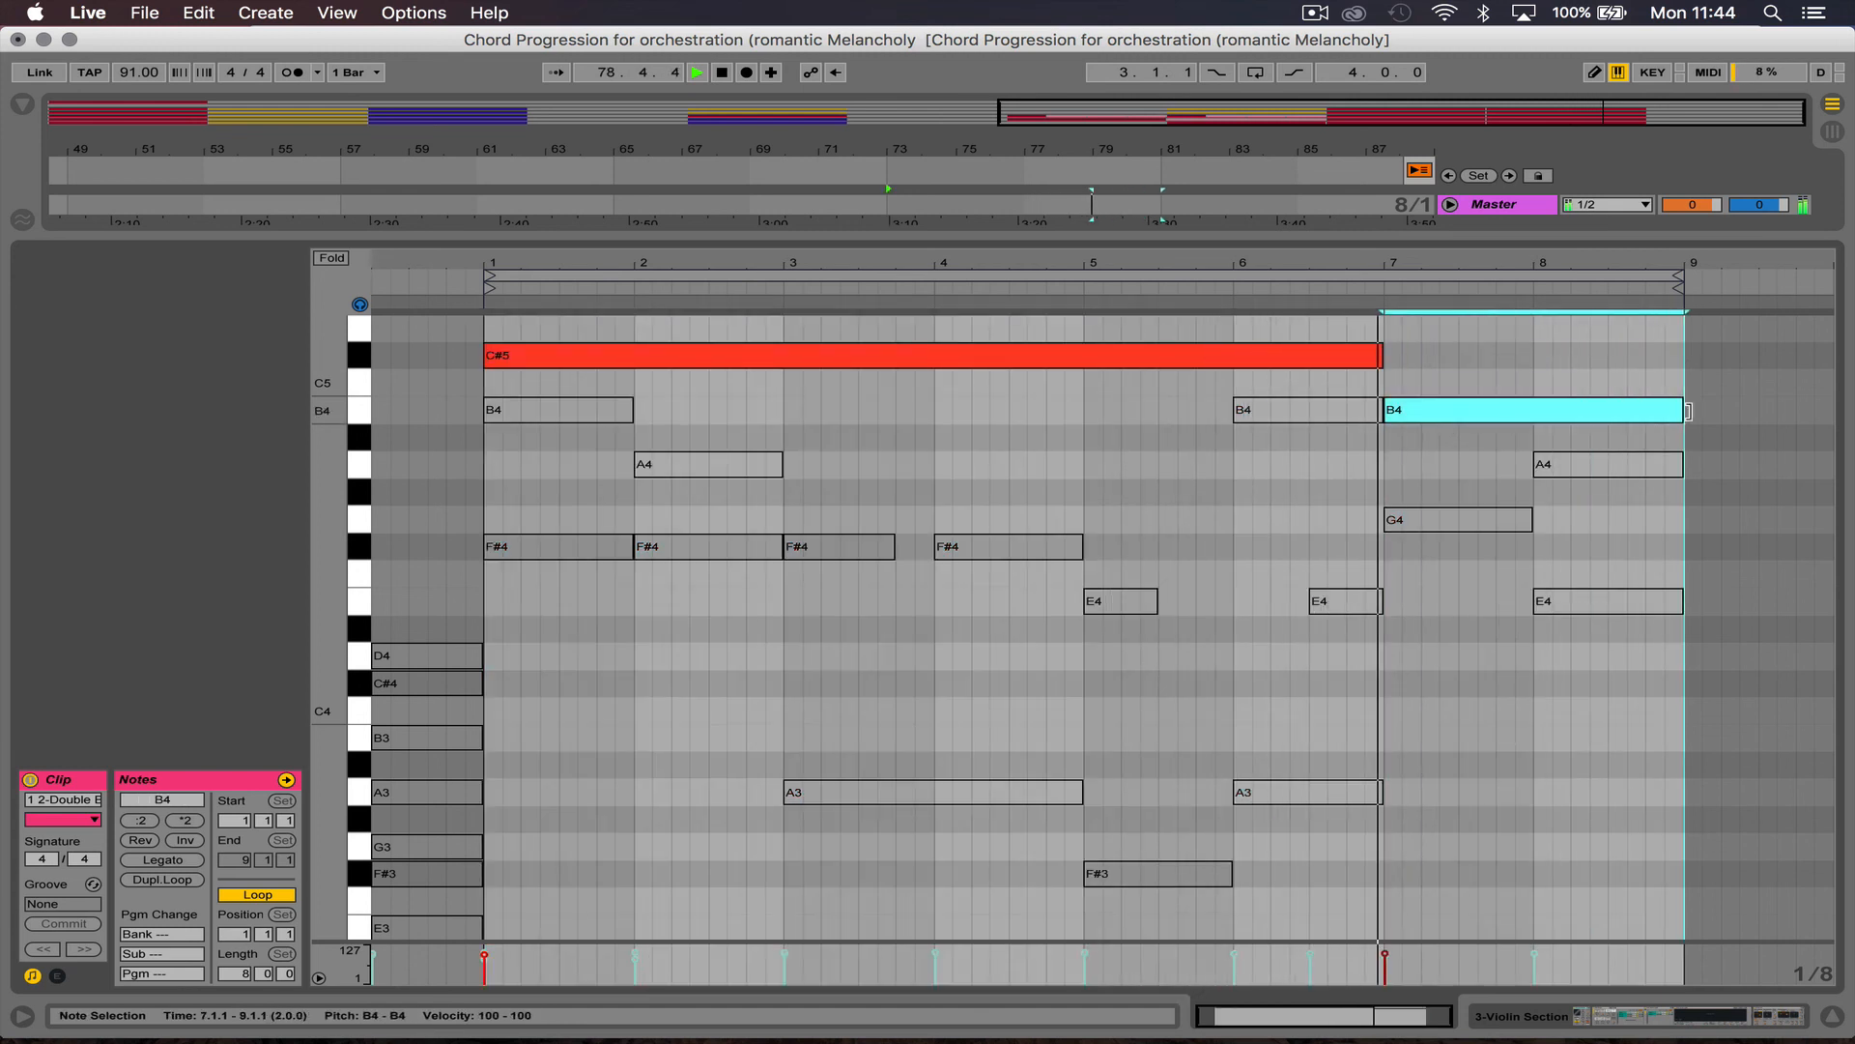